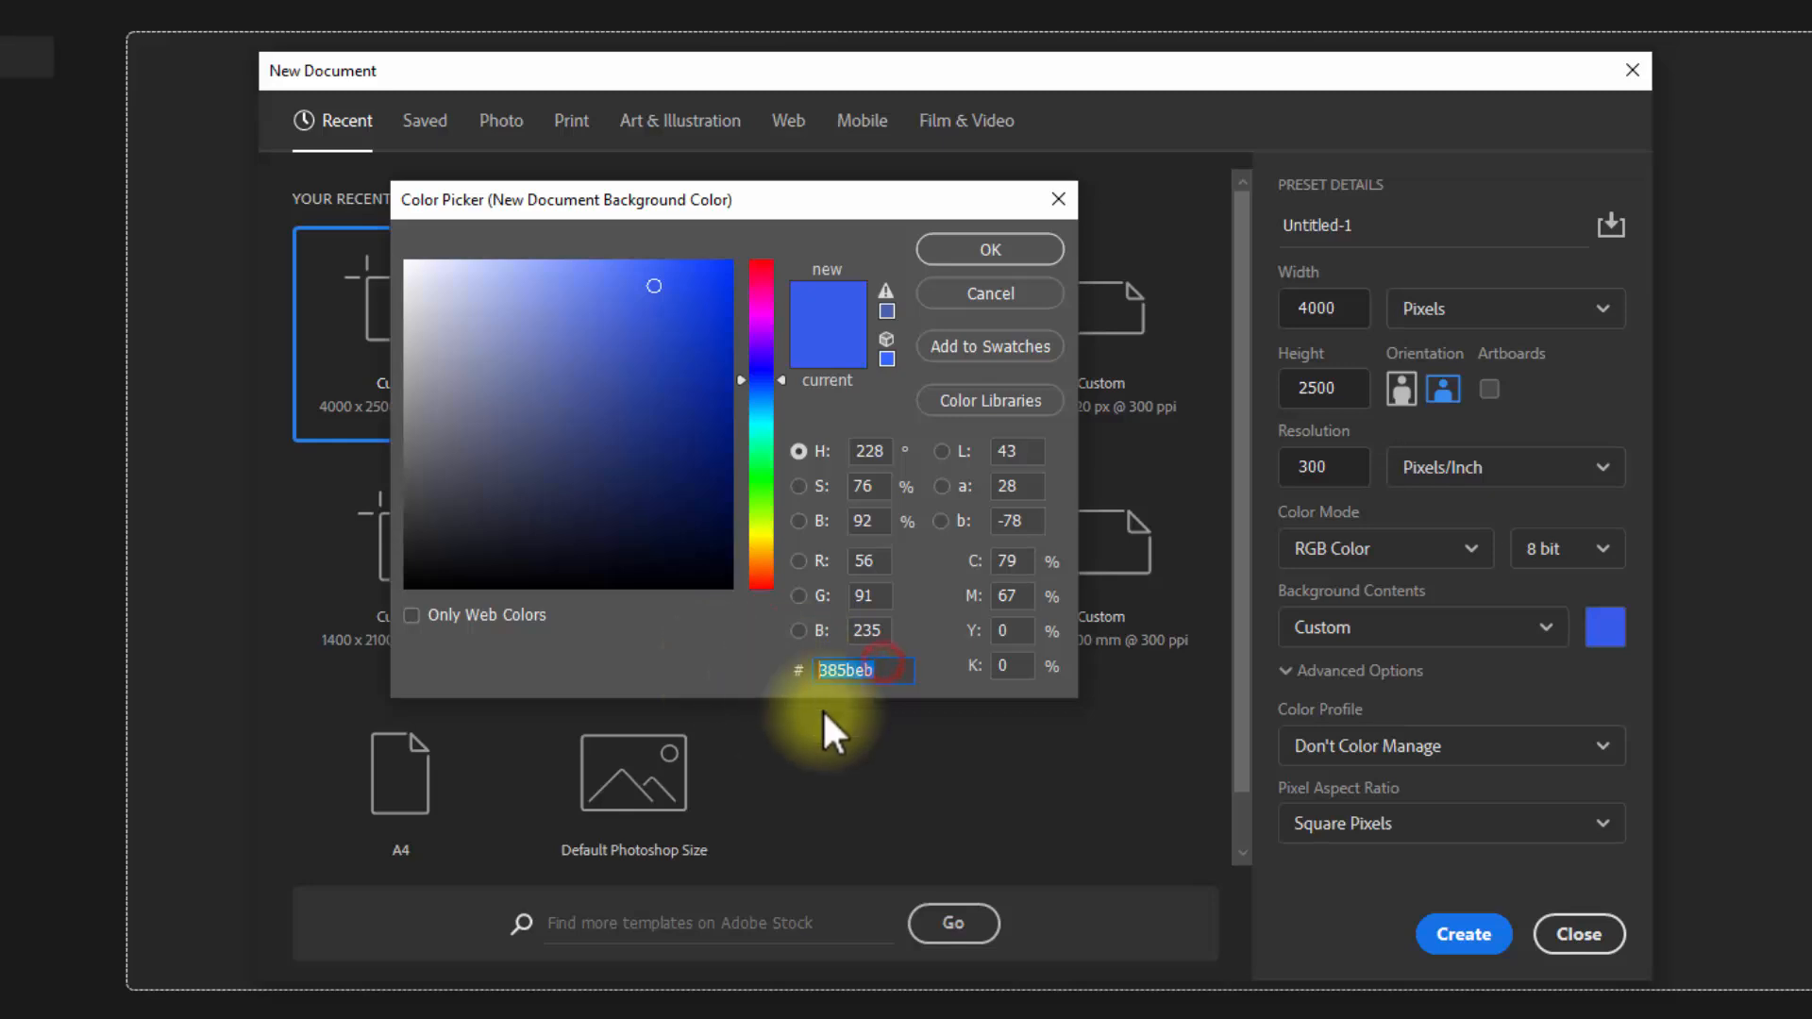
Step: Create a 4000 x 2500 px, 300 ppi RGB document with background color 385beb and unlock its Background layer
click(978, 253)
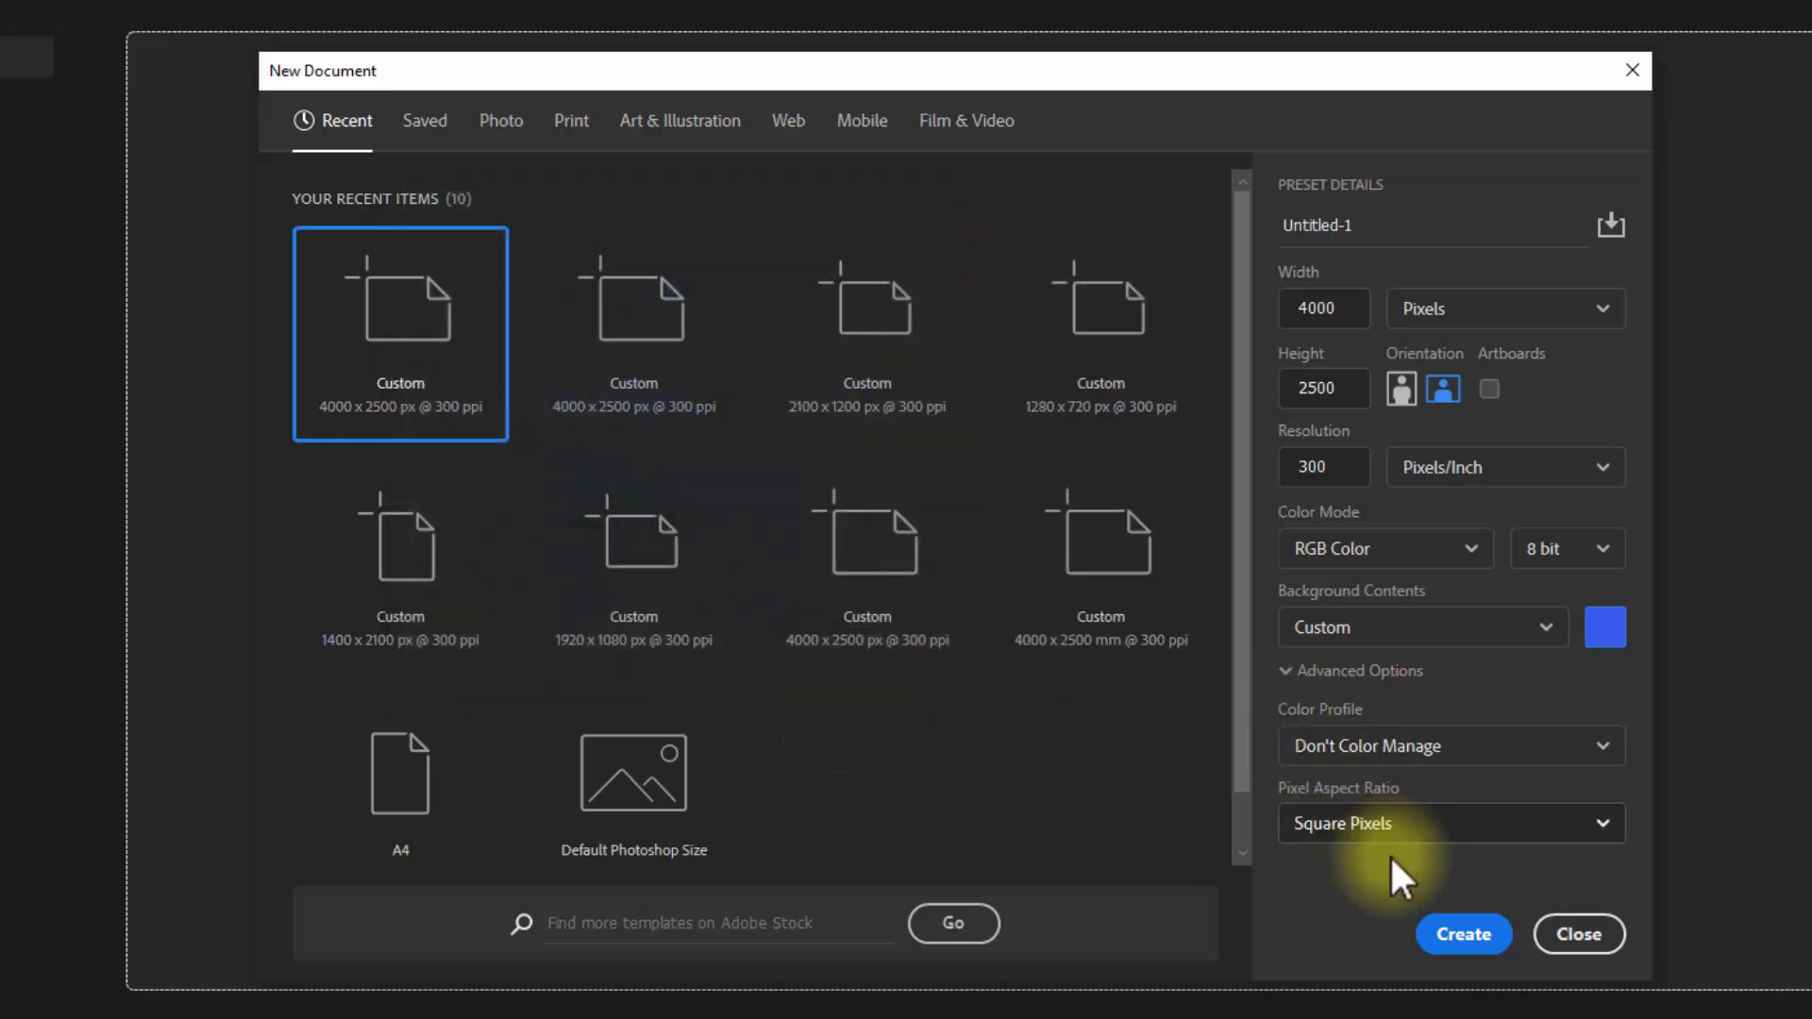
click(1461, 934)
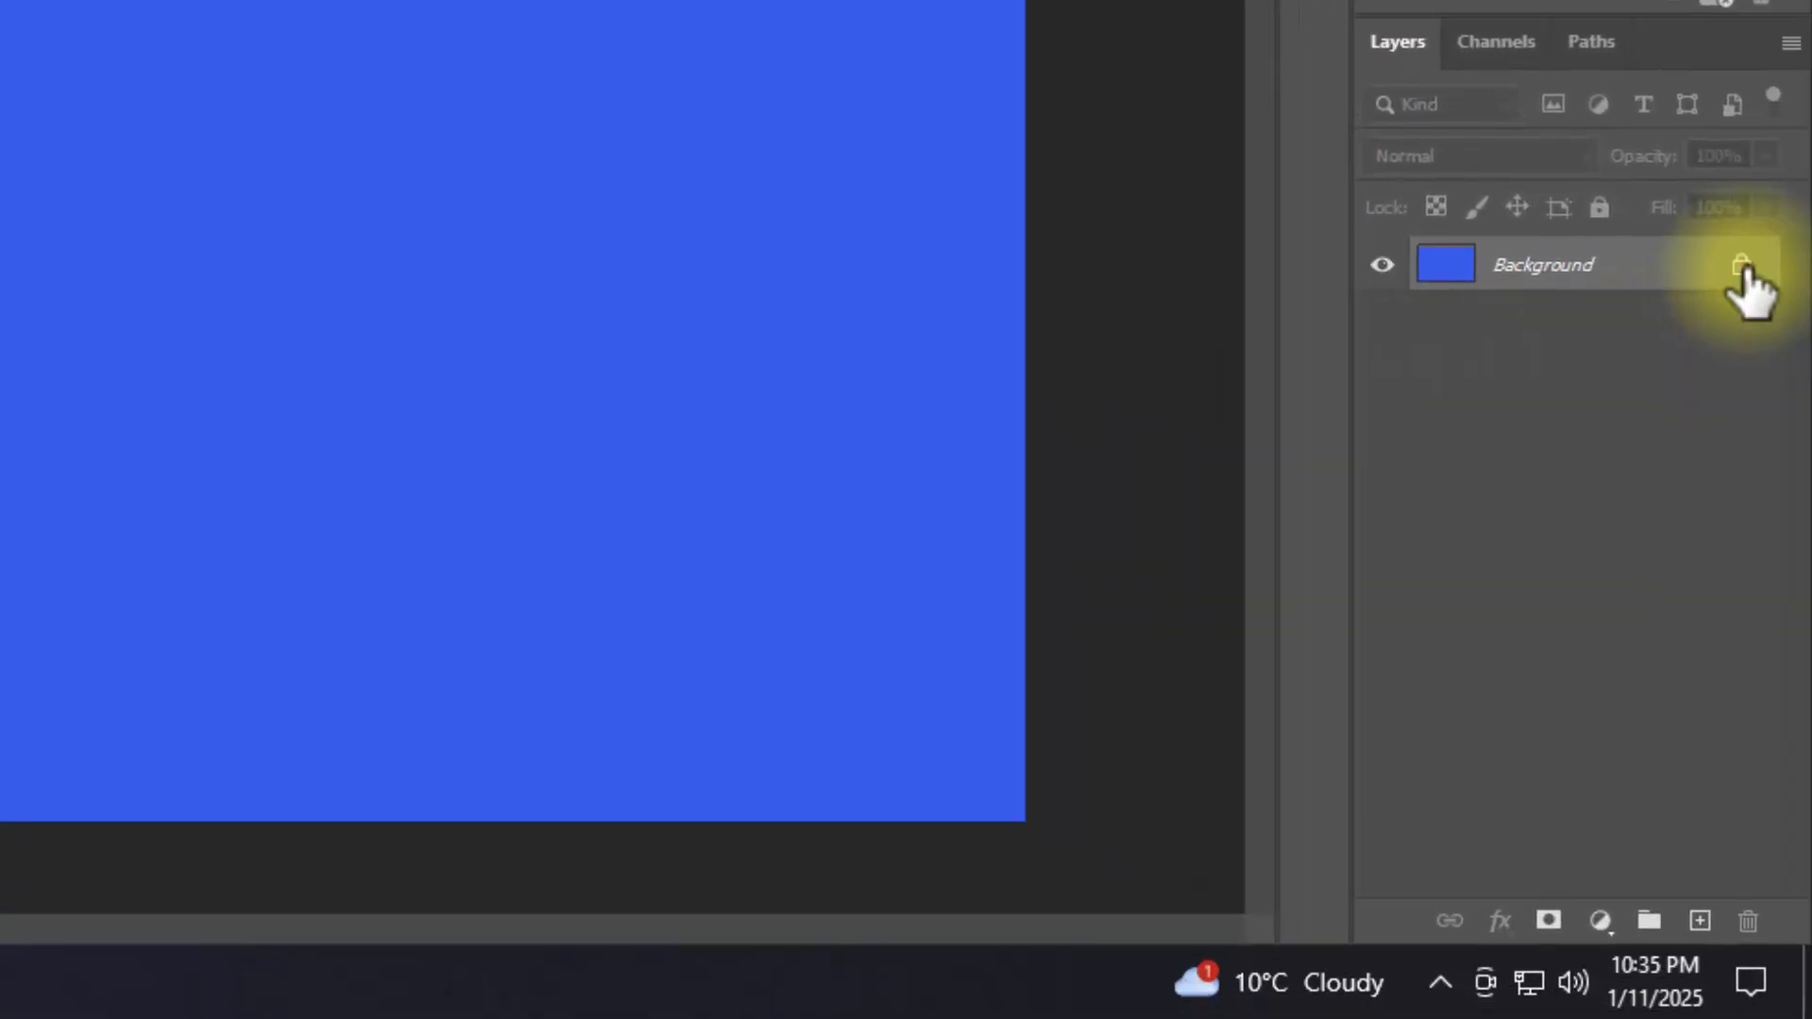
click(1746, 269)
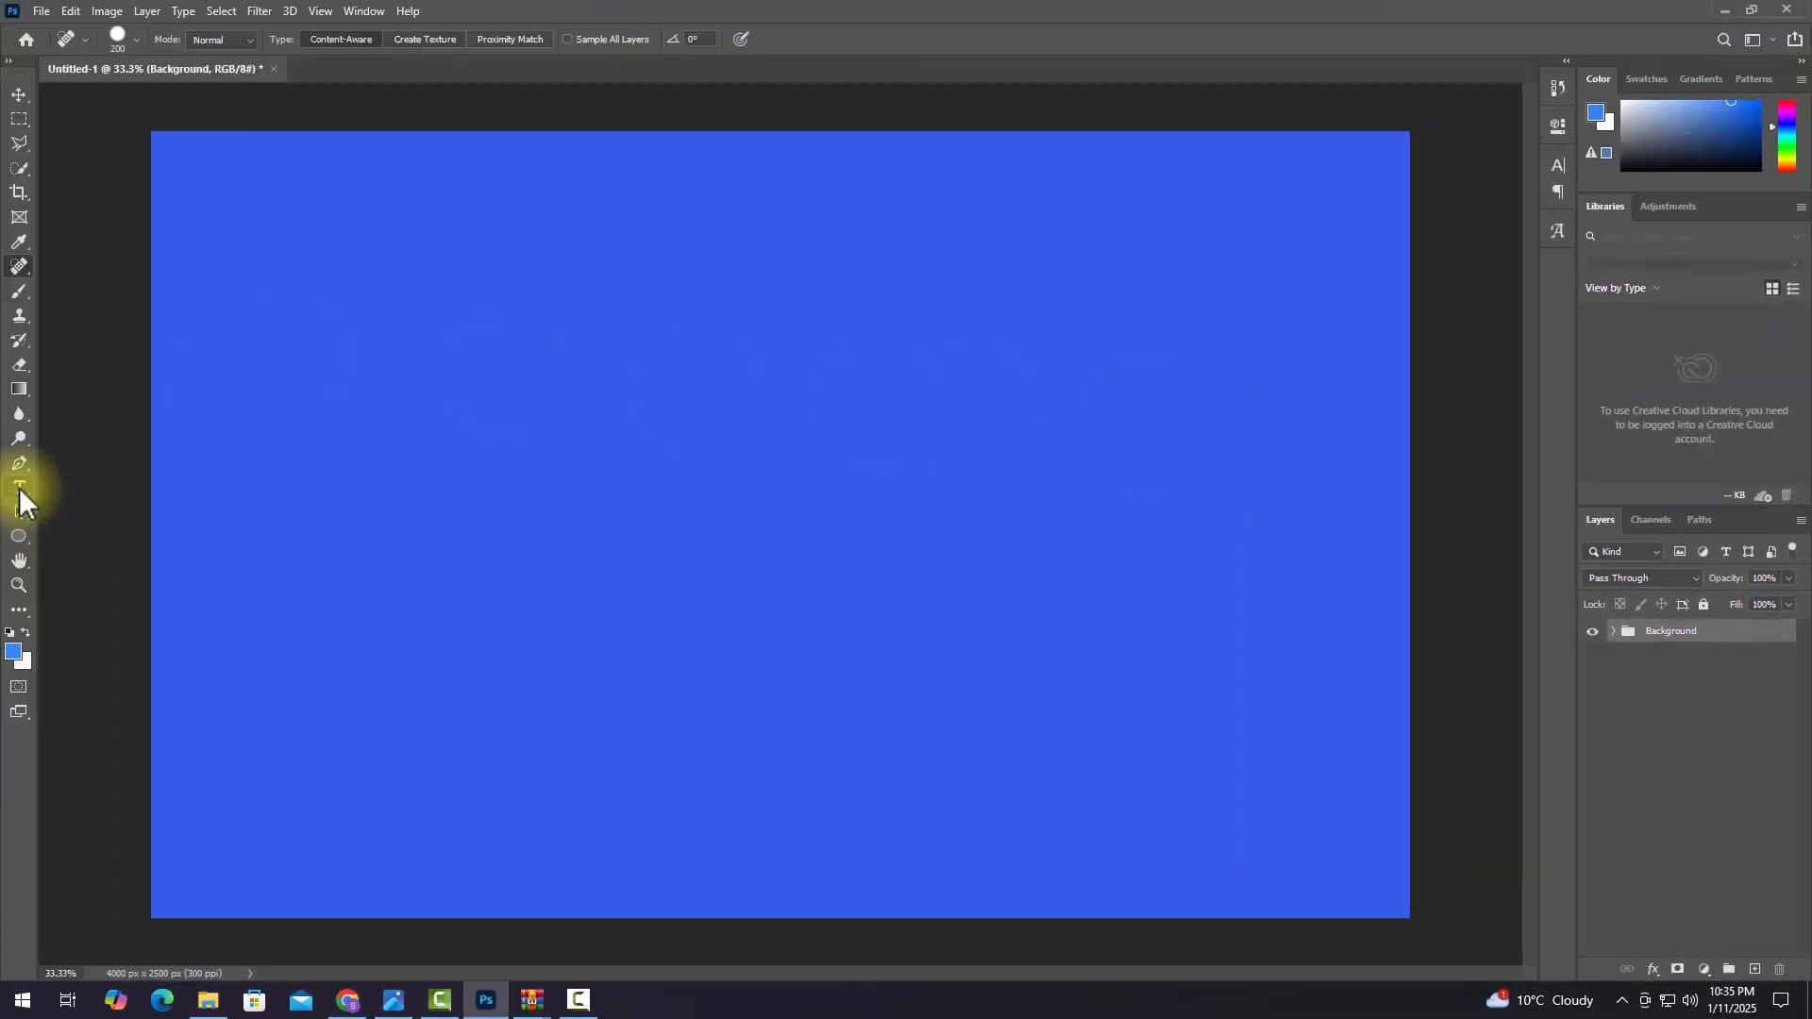
Step: Add the horizontal text "LEAKED" on the canvas in the Evil Empire font
click(19, 487)
click(216, 579)
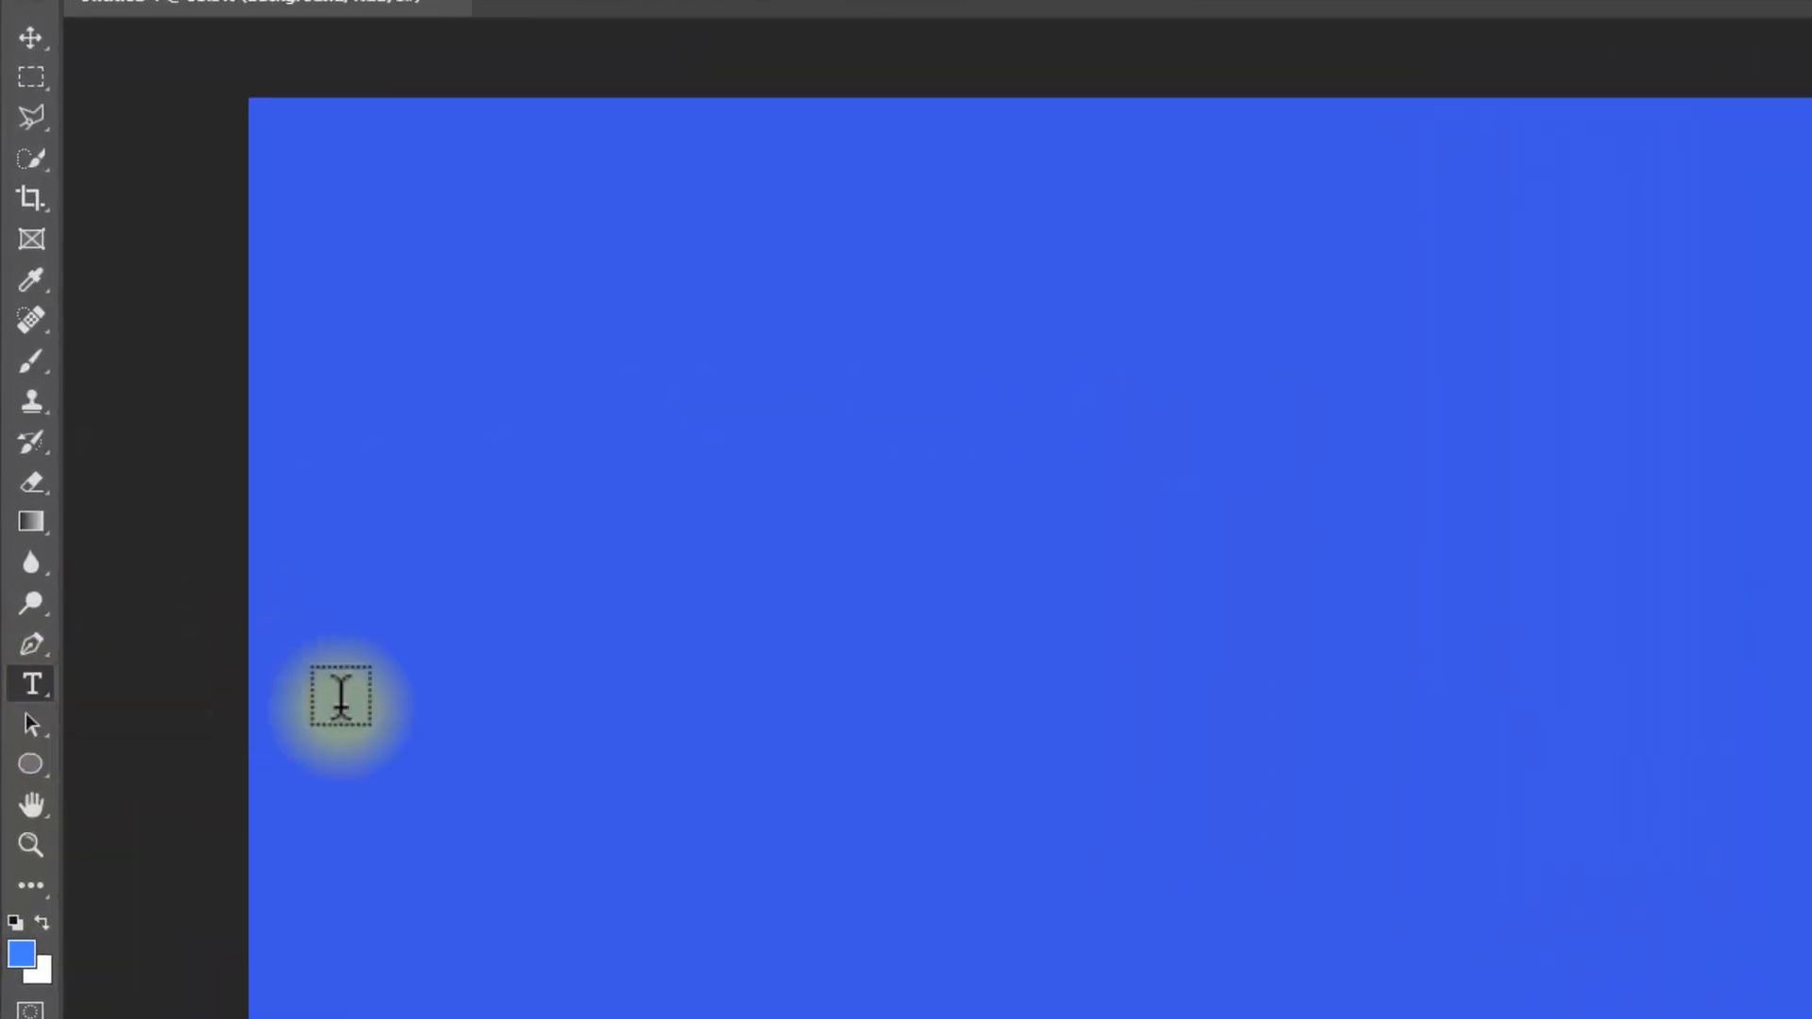
click(1093, 791)
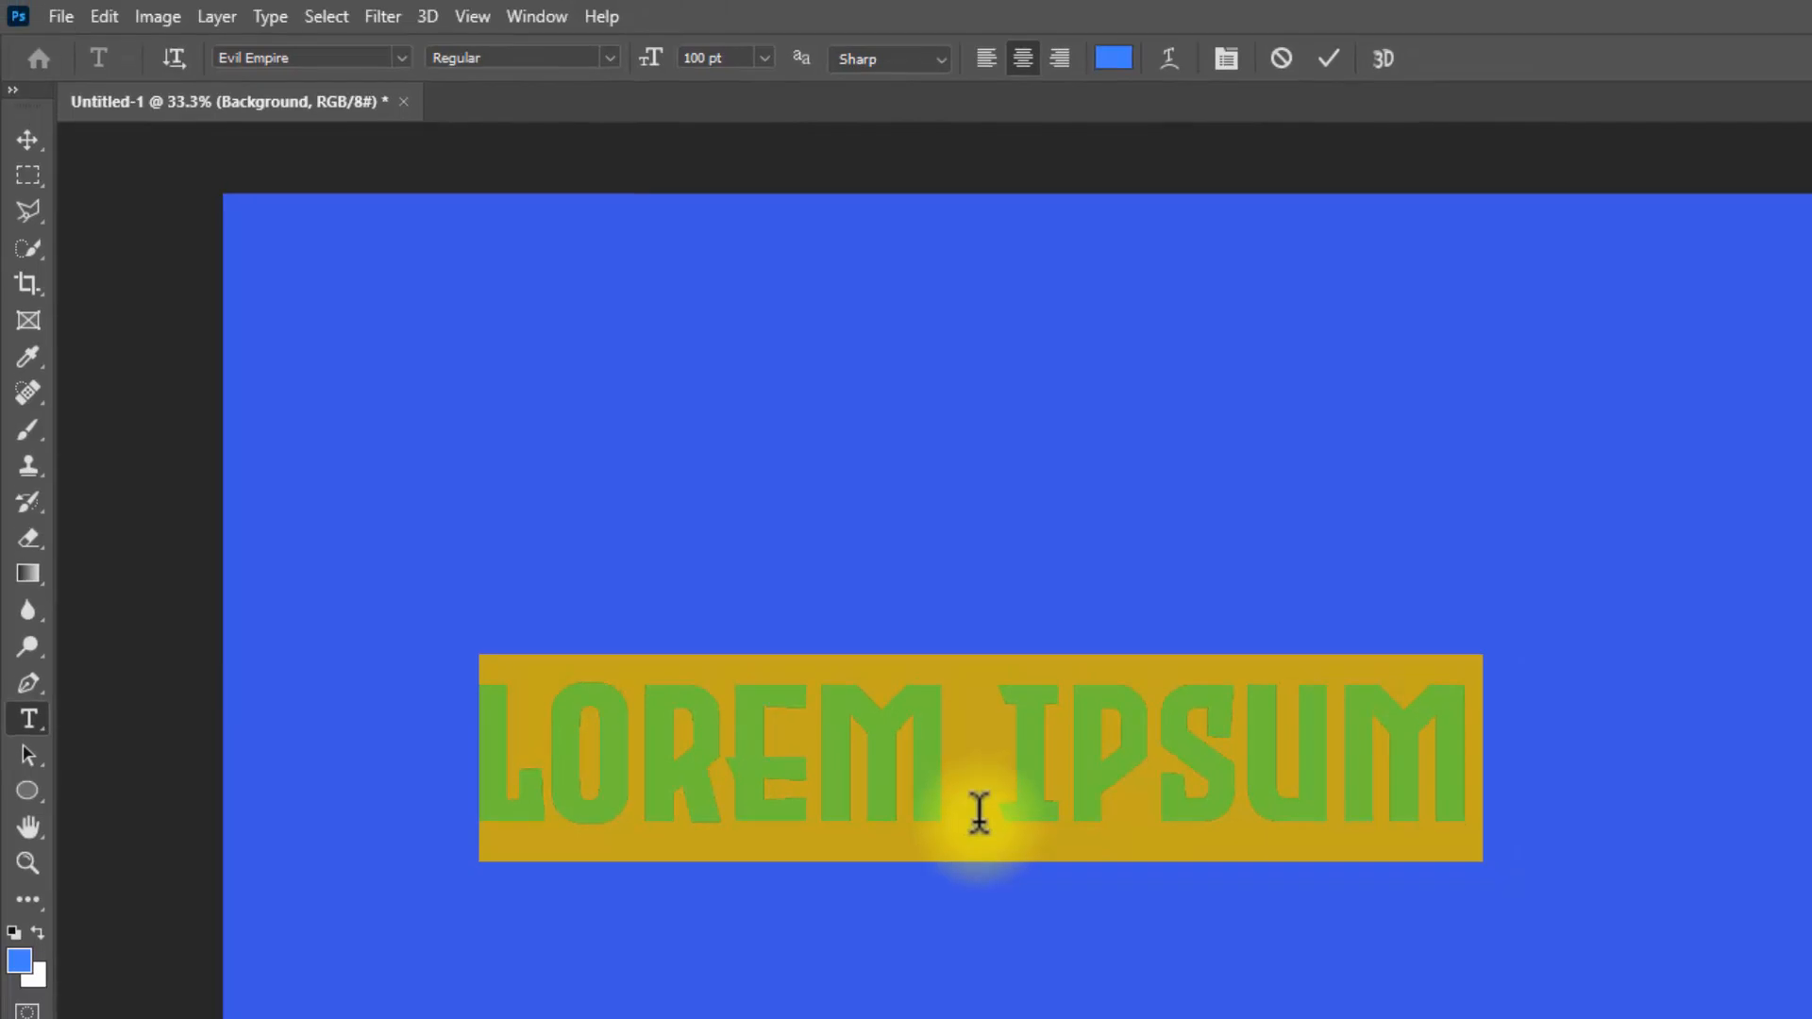
text(LE)
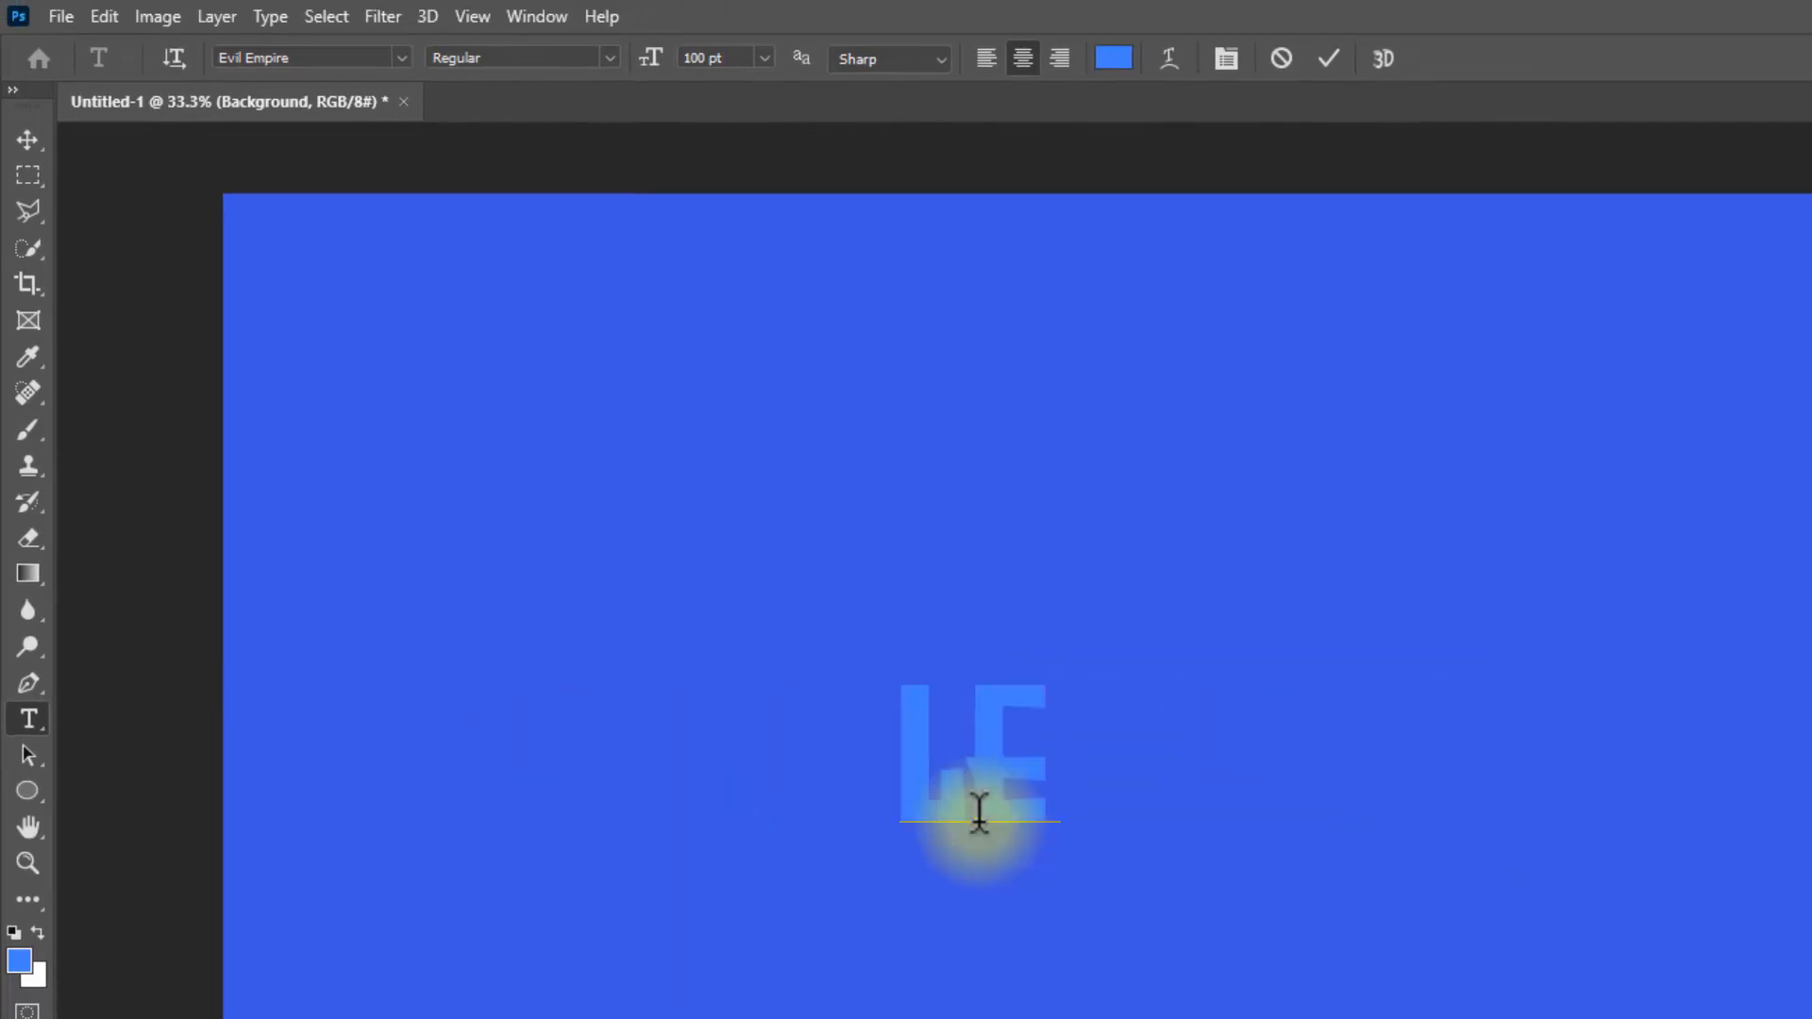
text(AKED)
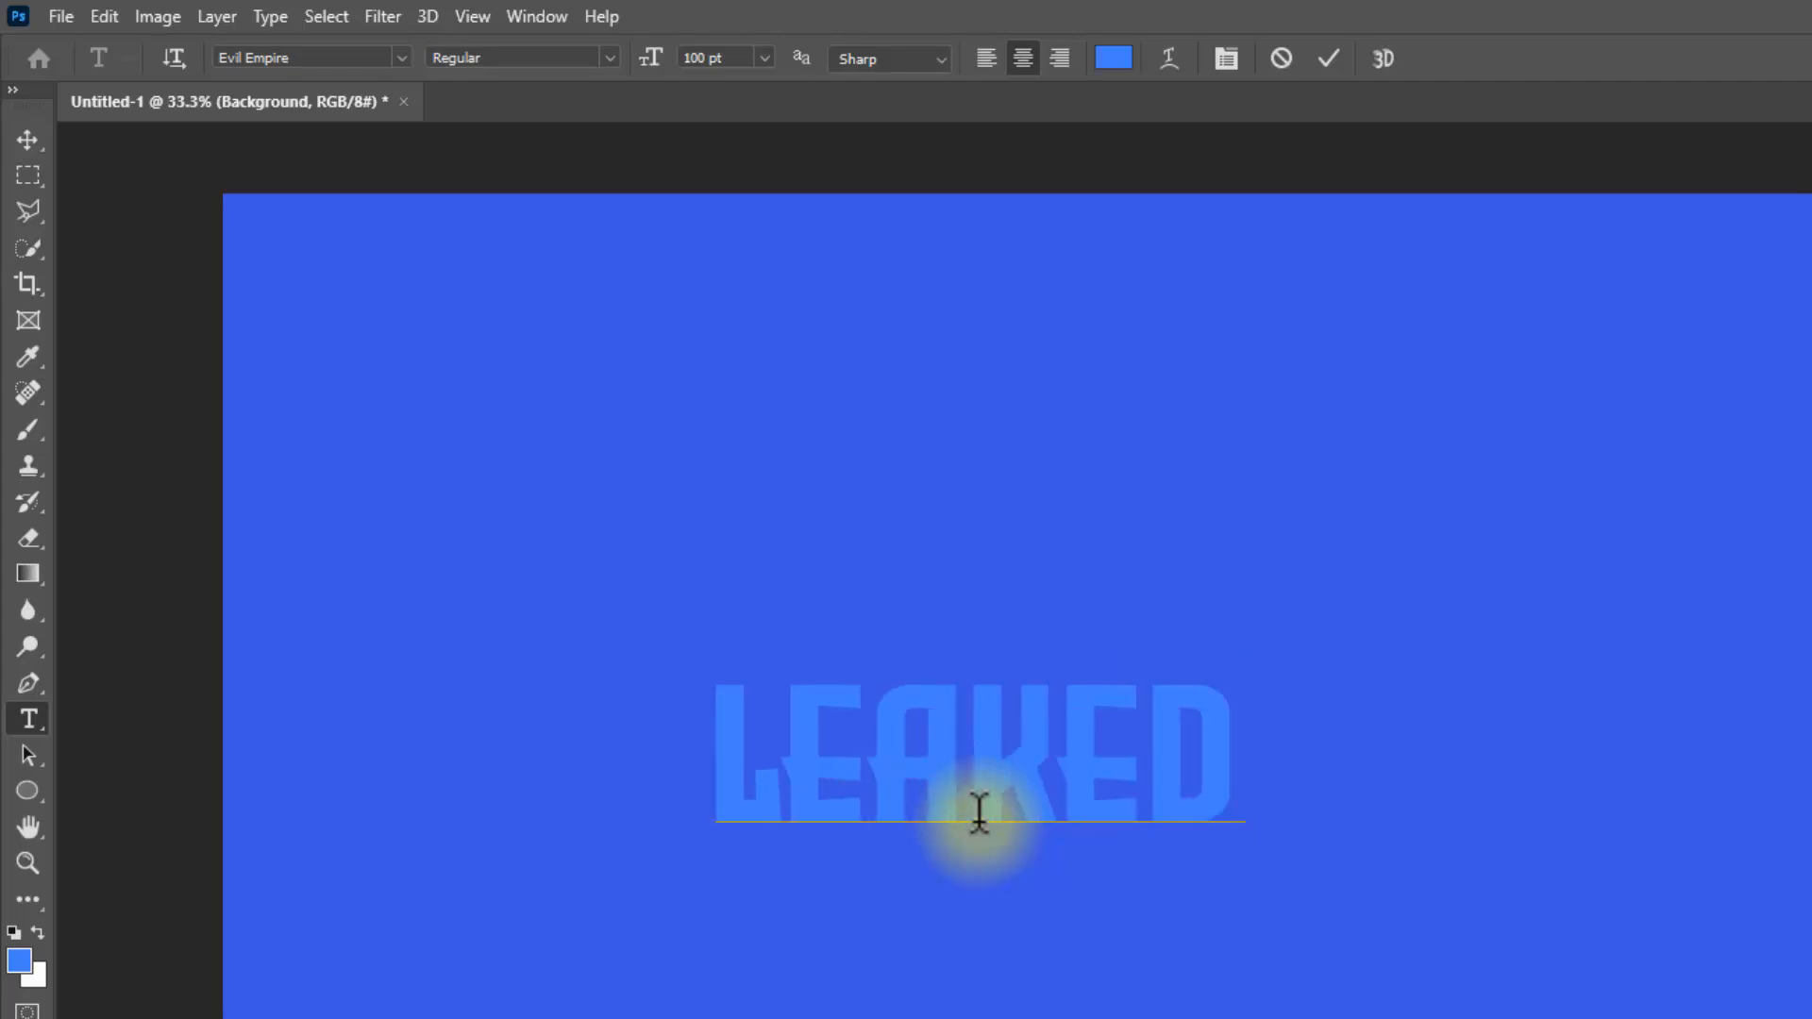
Step: Set the font size of the whole word LEAKED to 250 pt
double_click(965, 798)
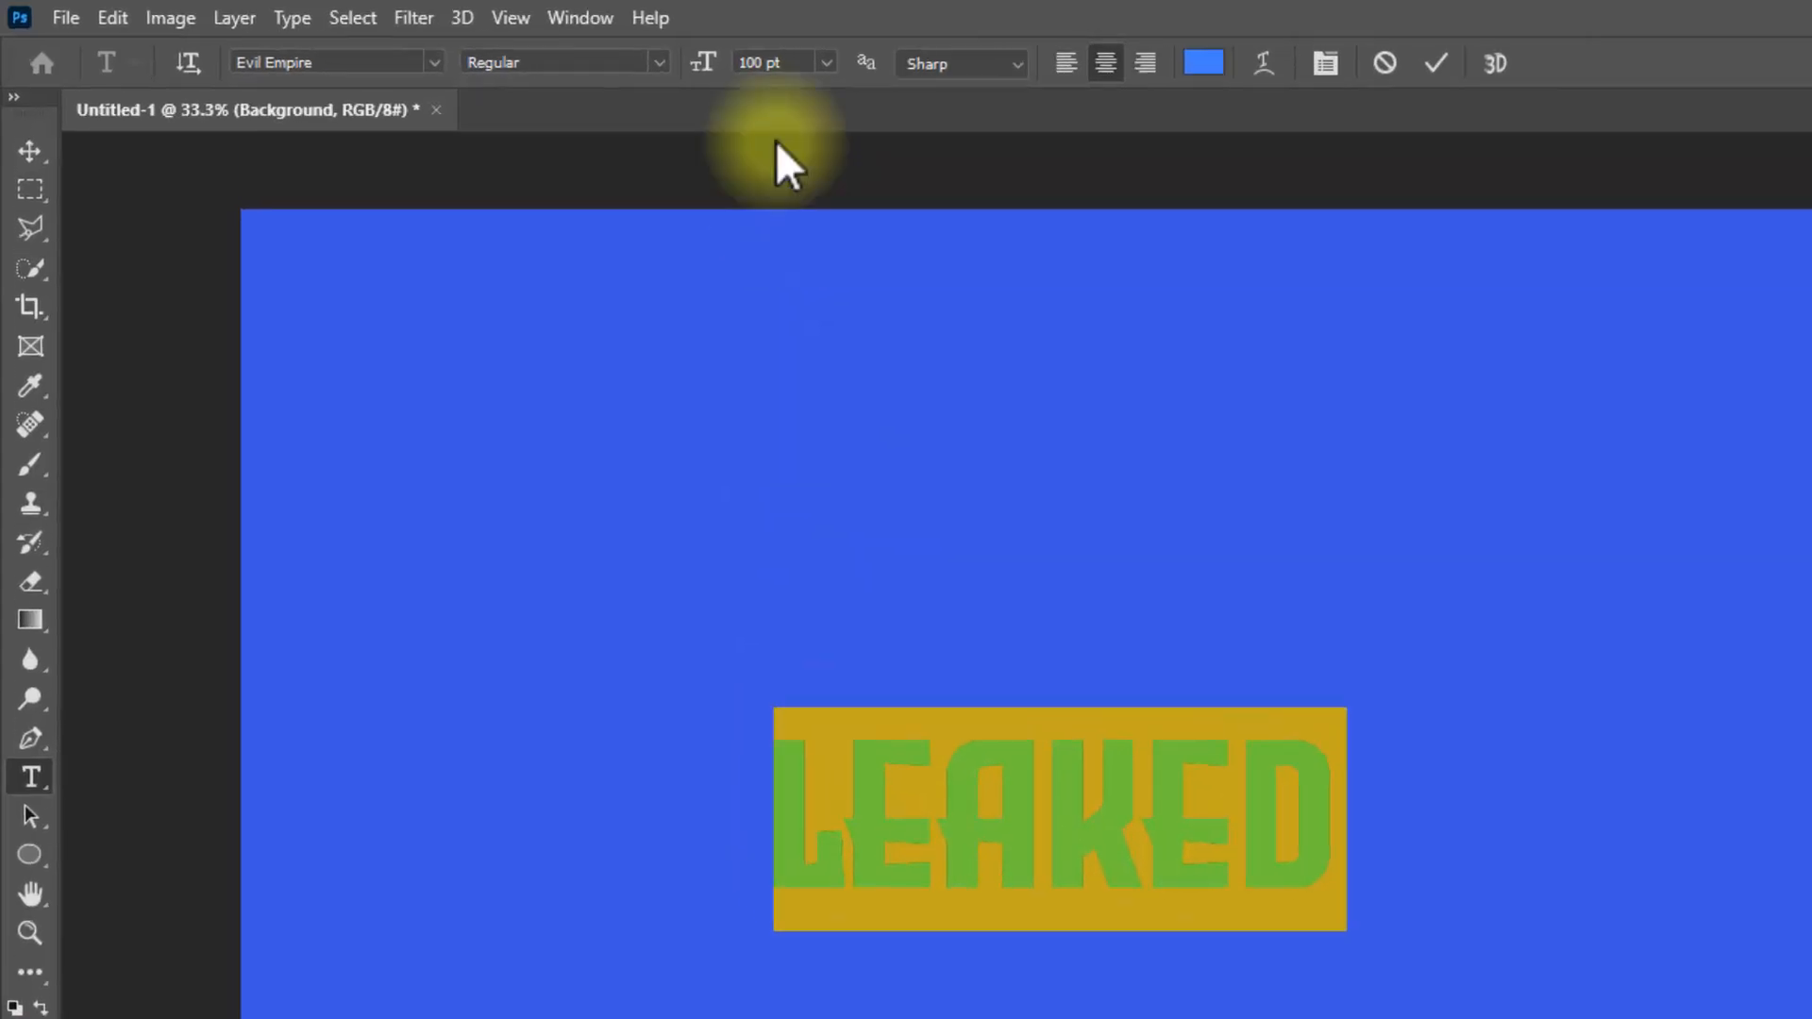
double_click(858, 70)
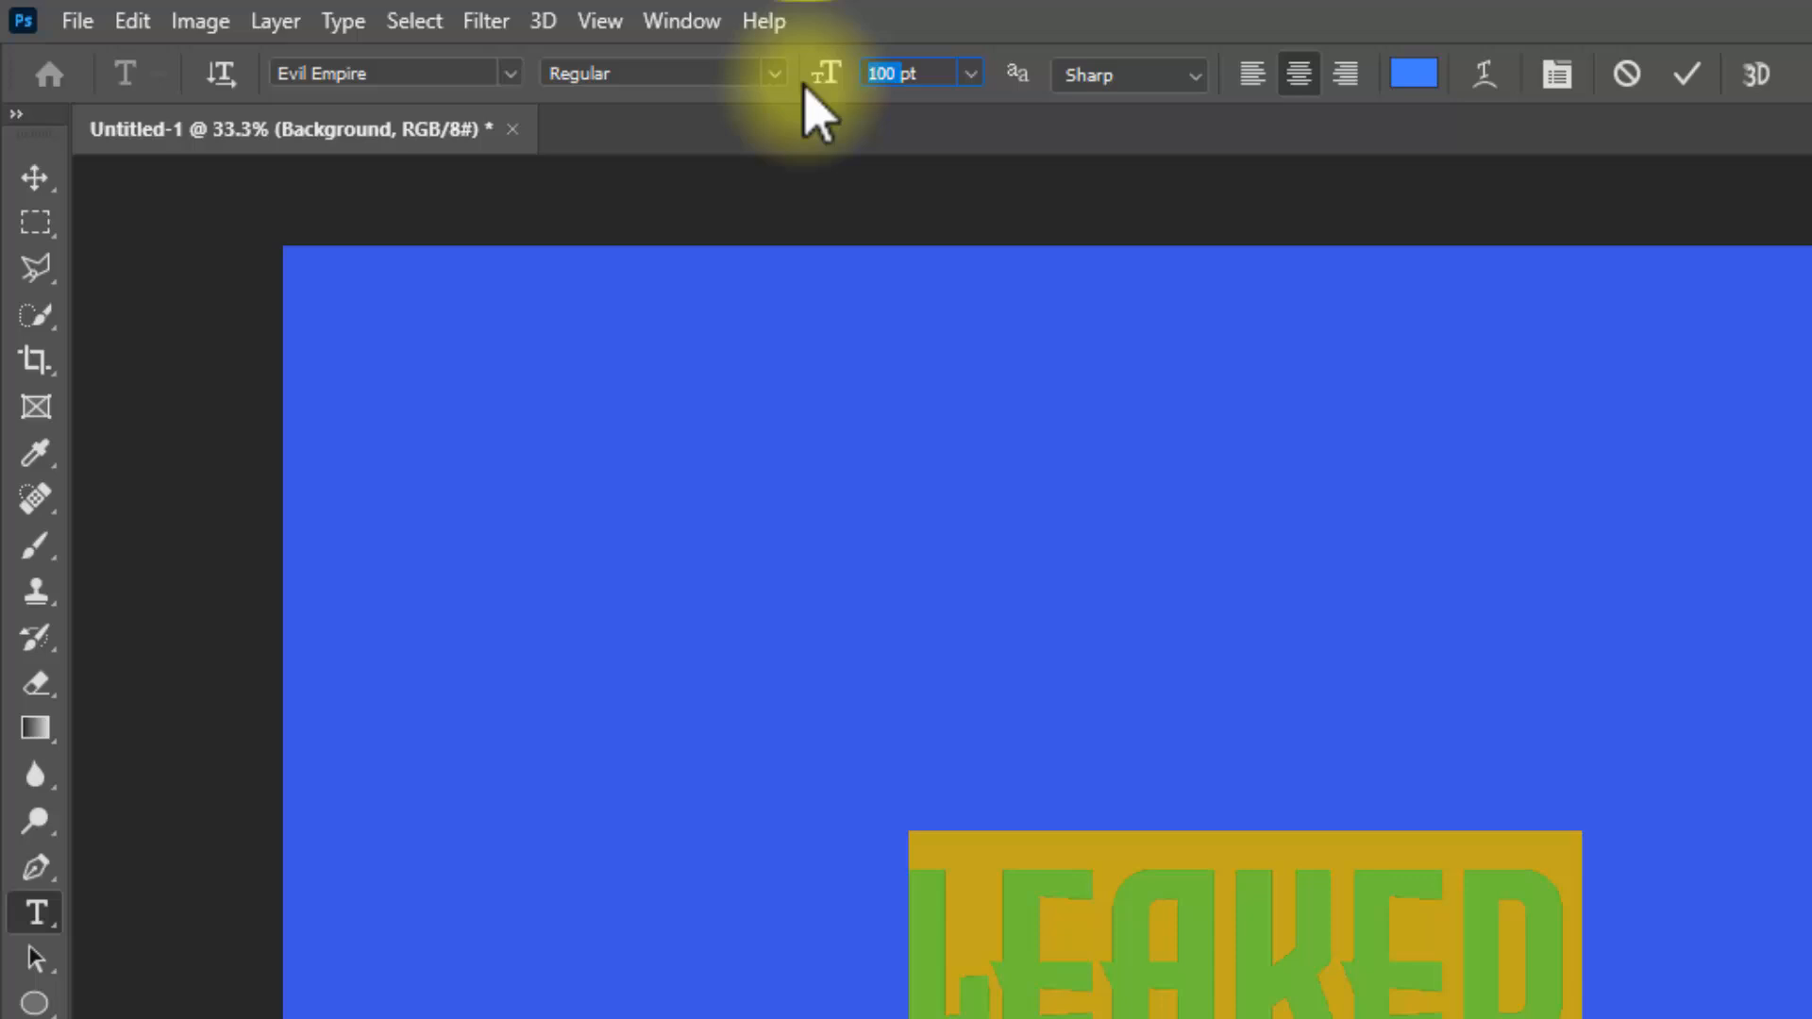
text(250)
key(Return)
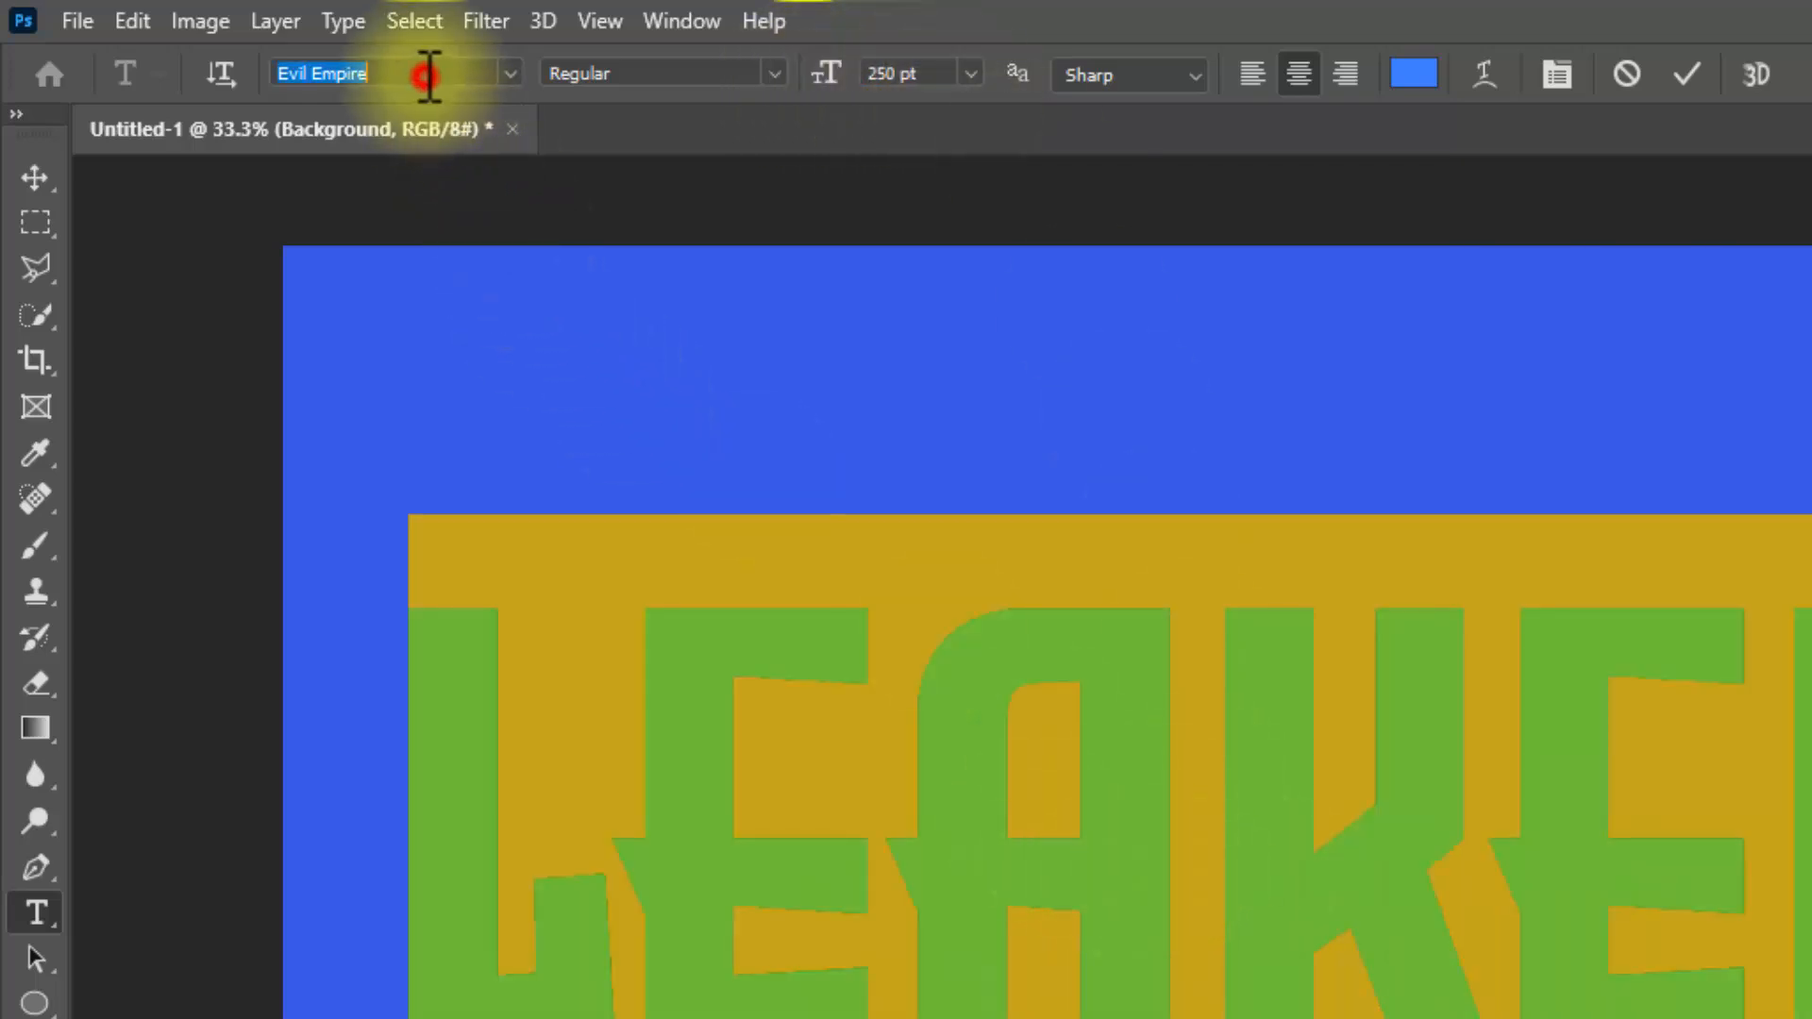
Step: Warp the LEAKED text with the horizontal Arc style, 12% bend and 10% vertical distortion
click(1484, 74)
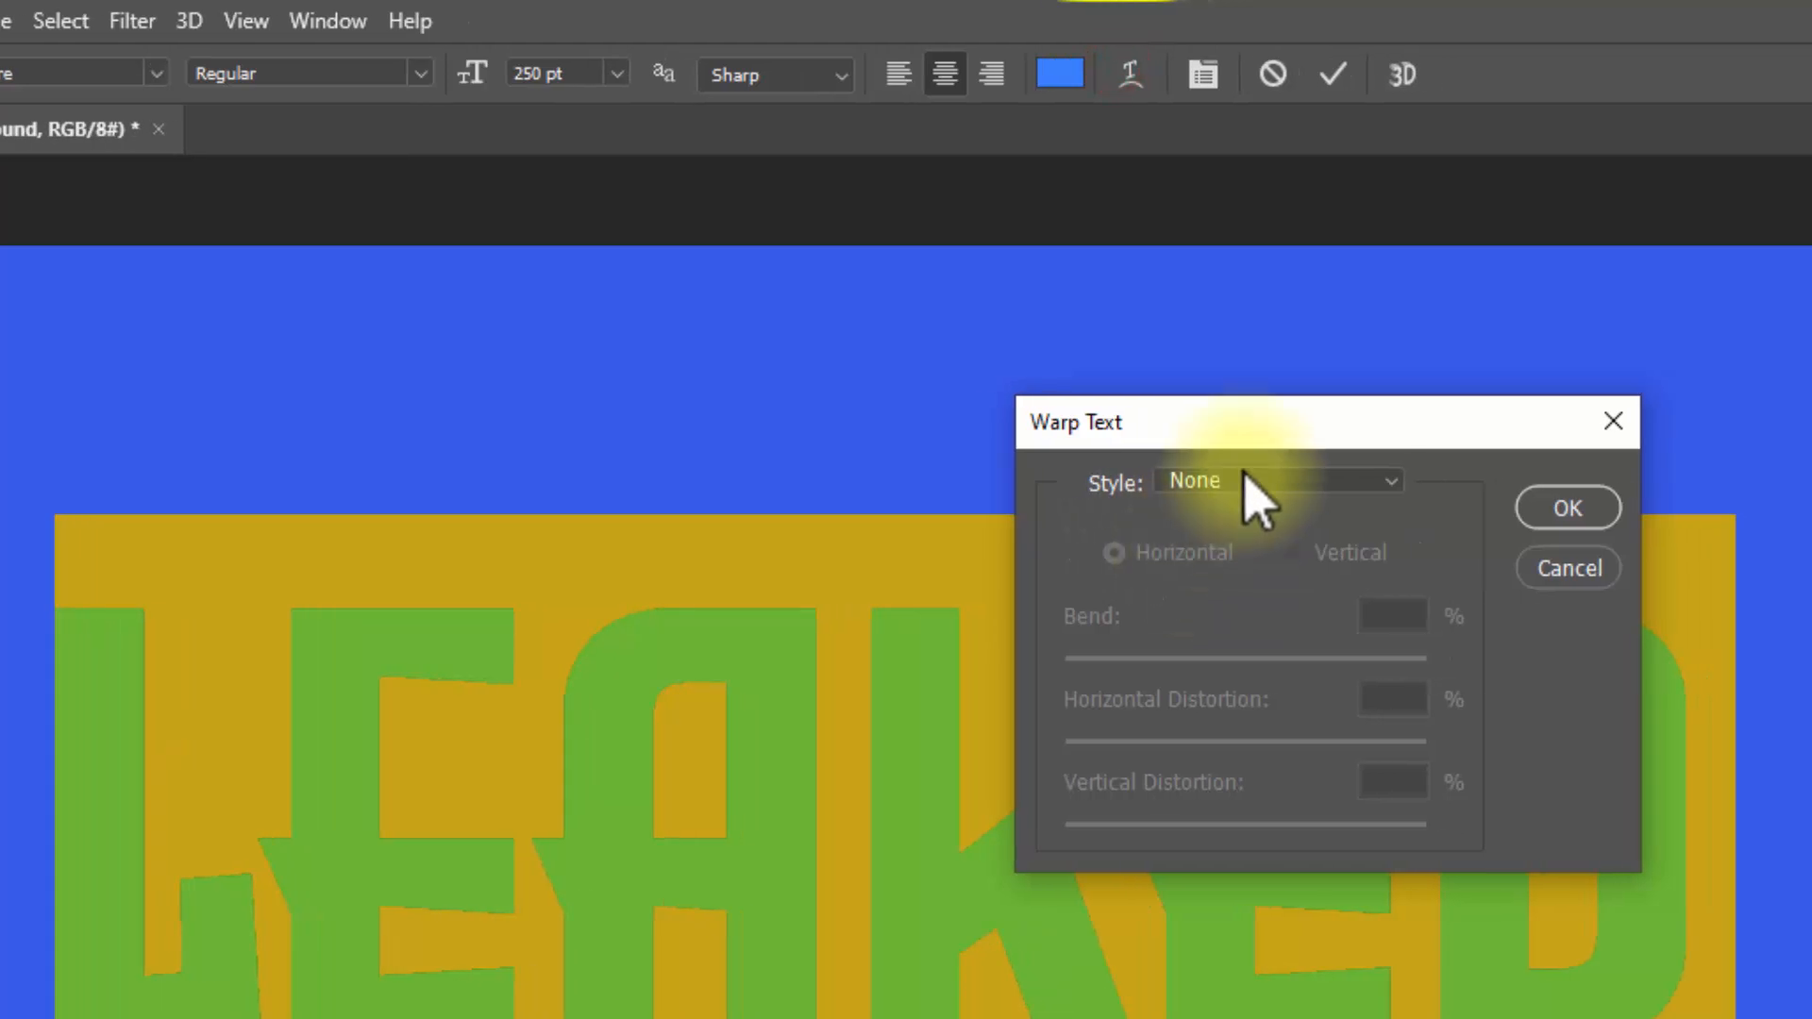
click(1255, 486)
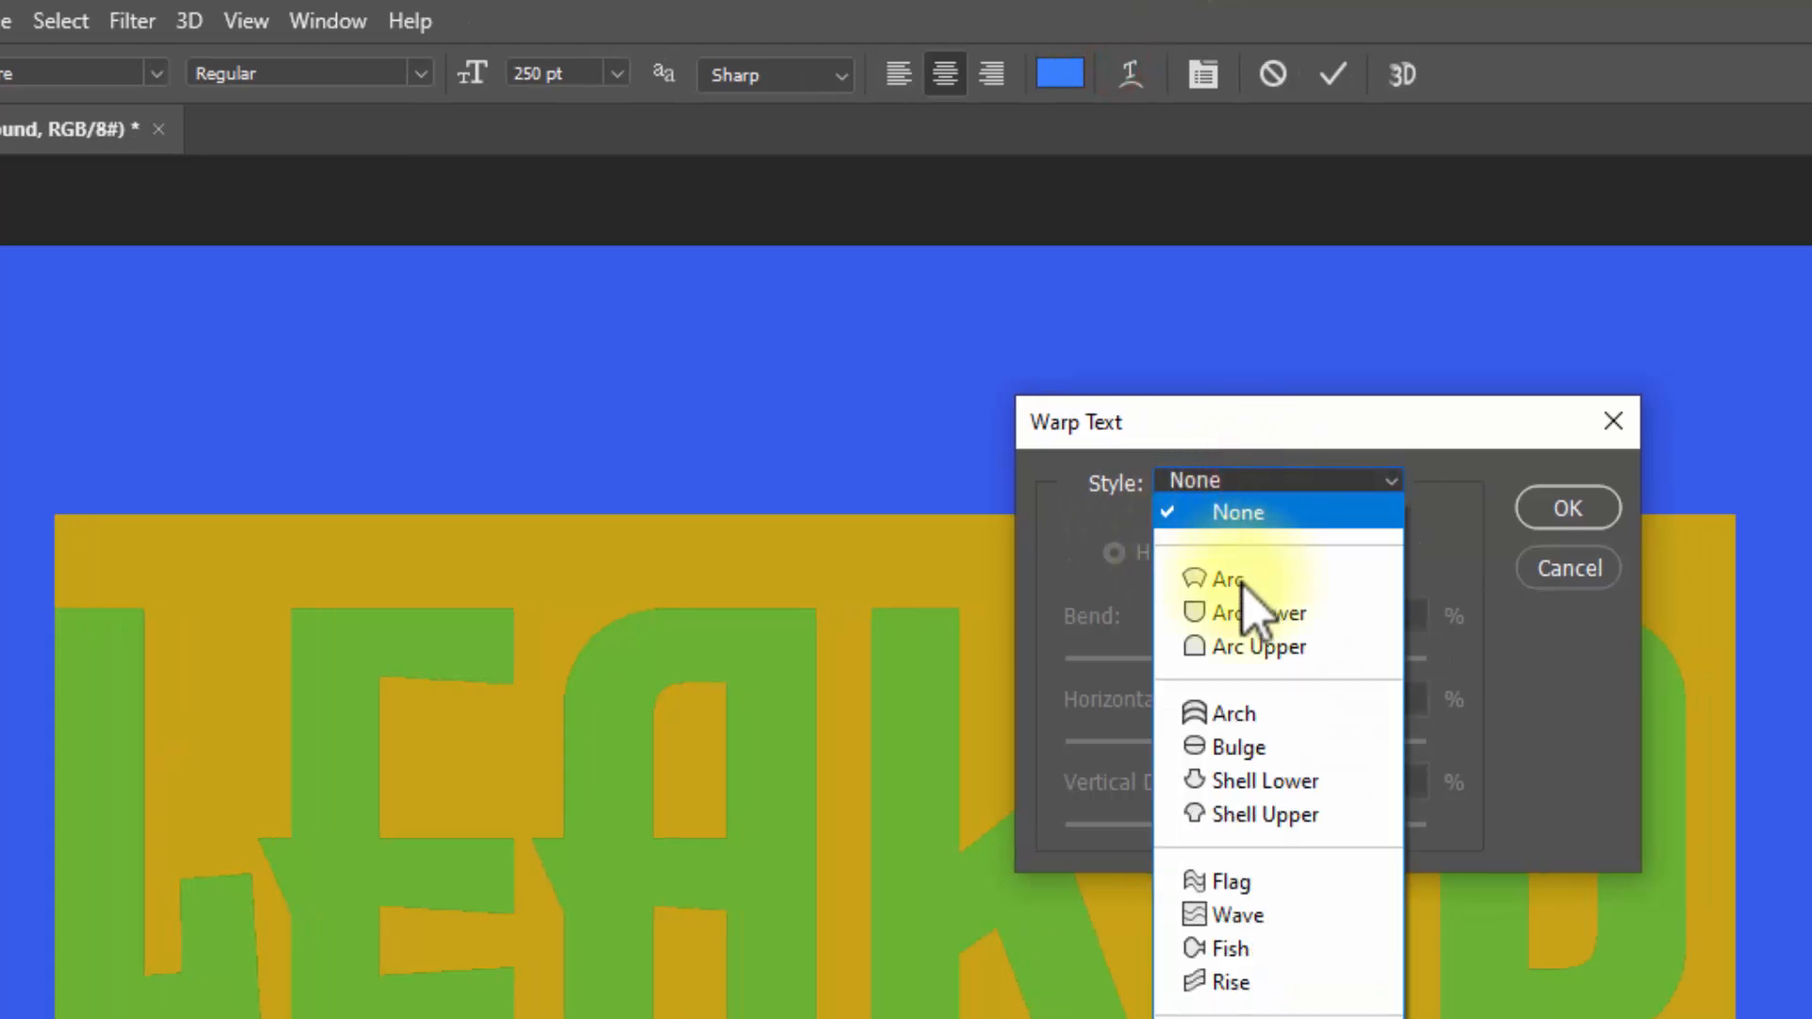
click(1222, 579)
drag(1384, 617, 1423, 615)
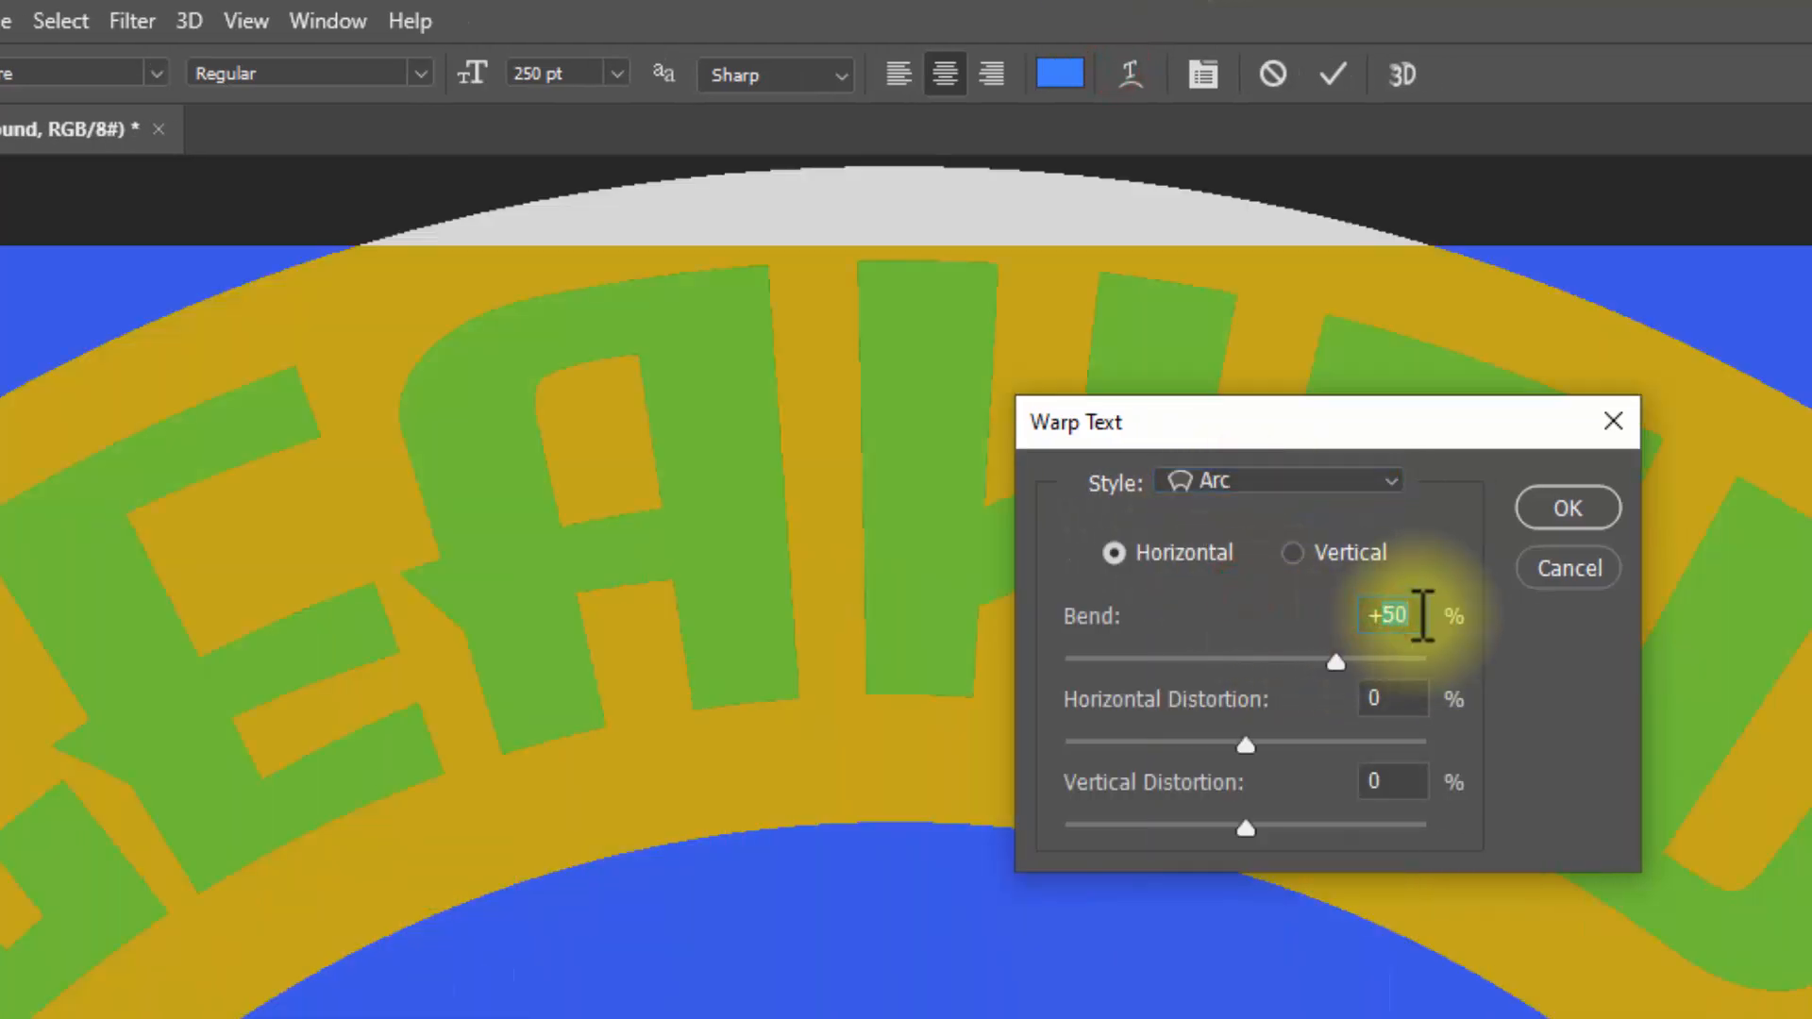
text(12)
click(1381, 783)
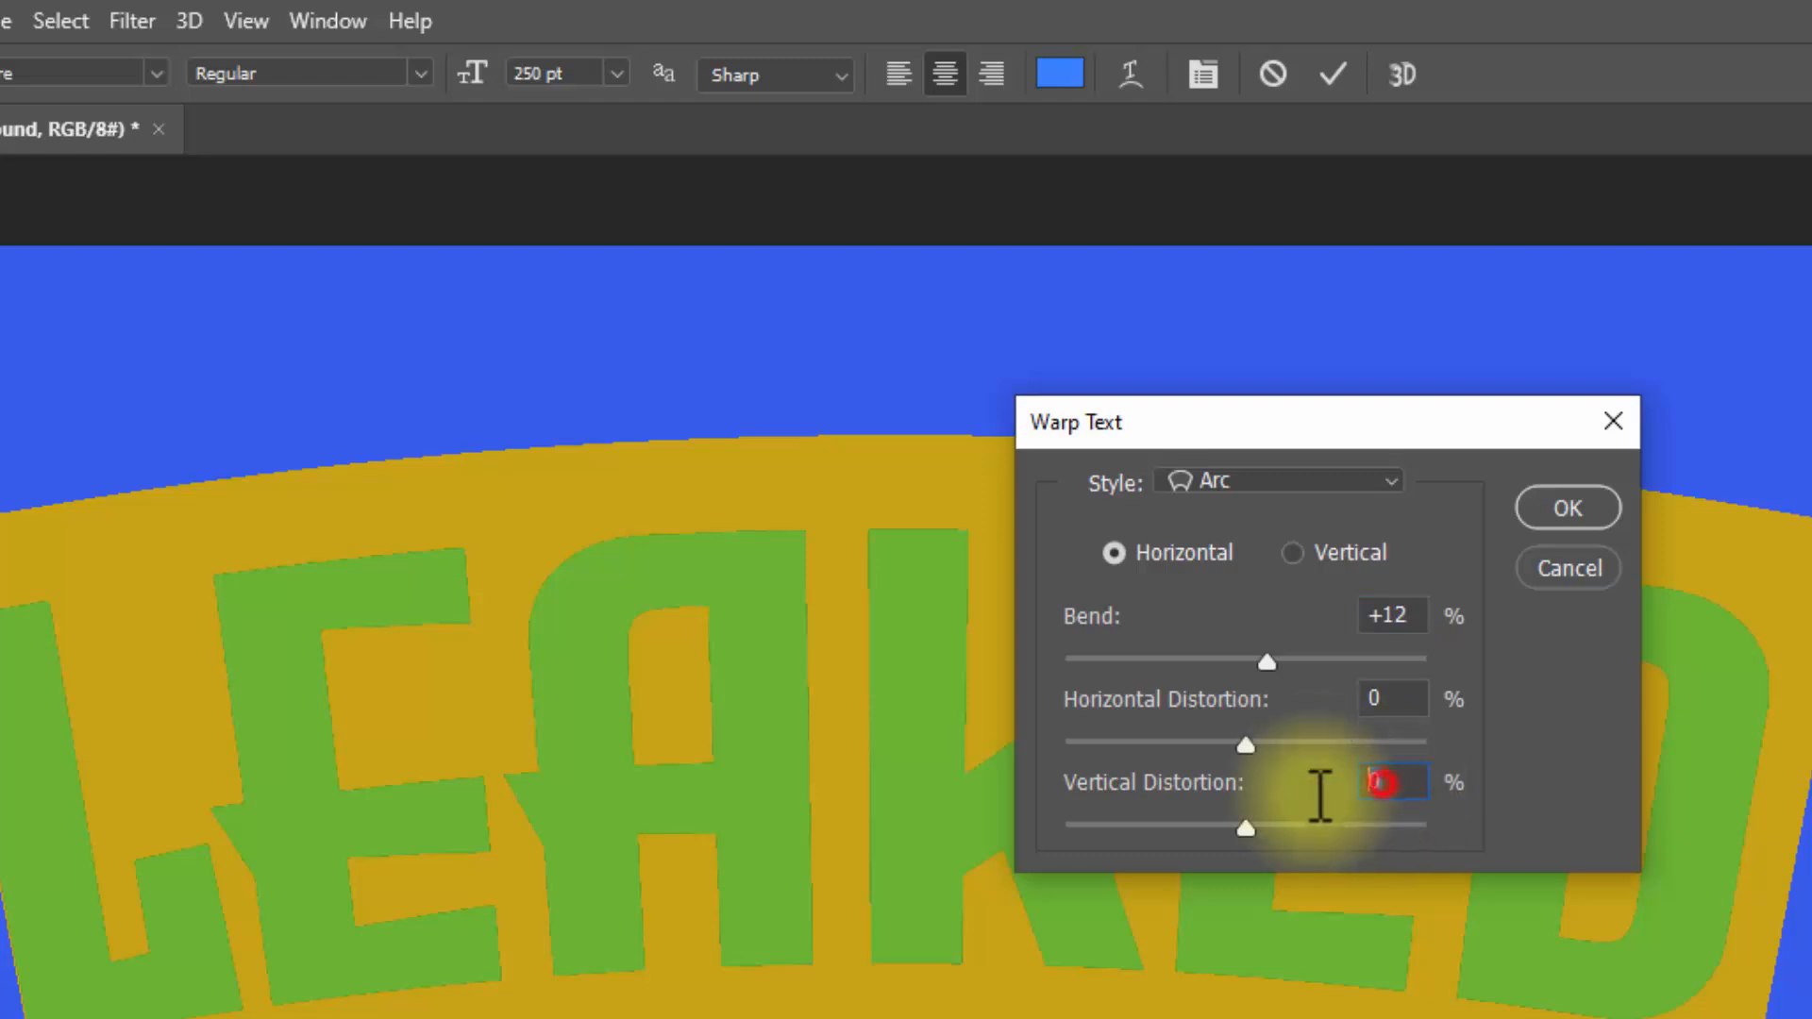
text(10)
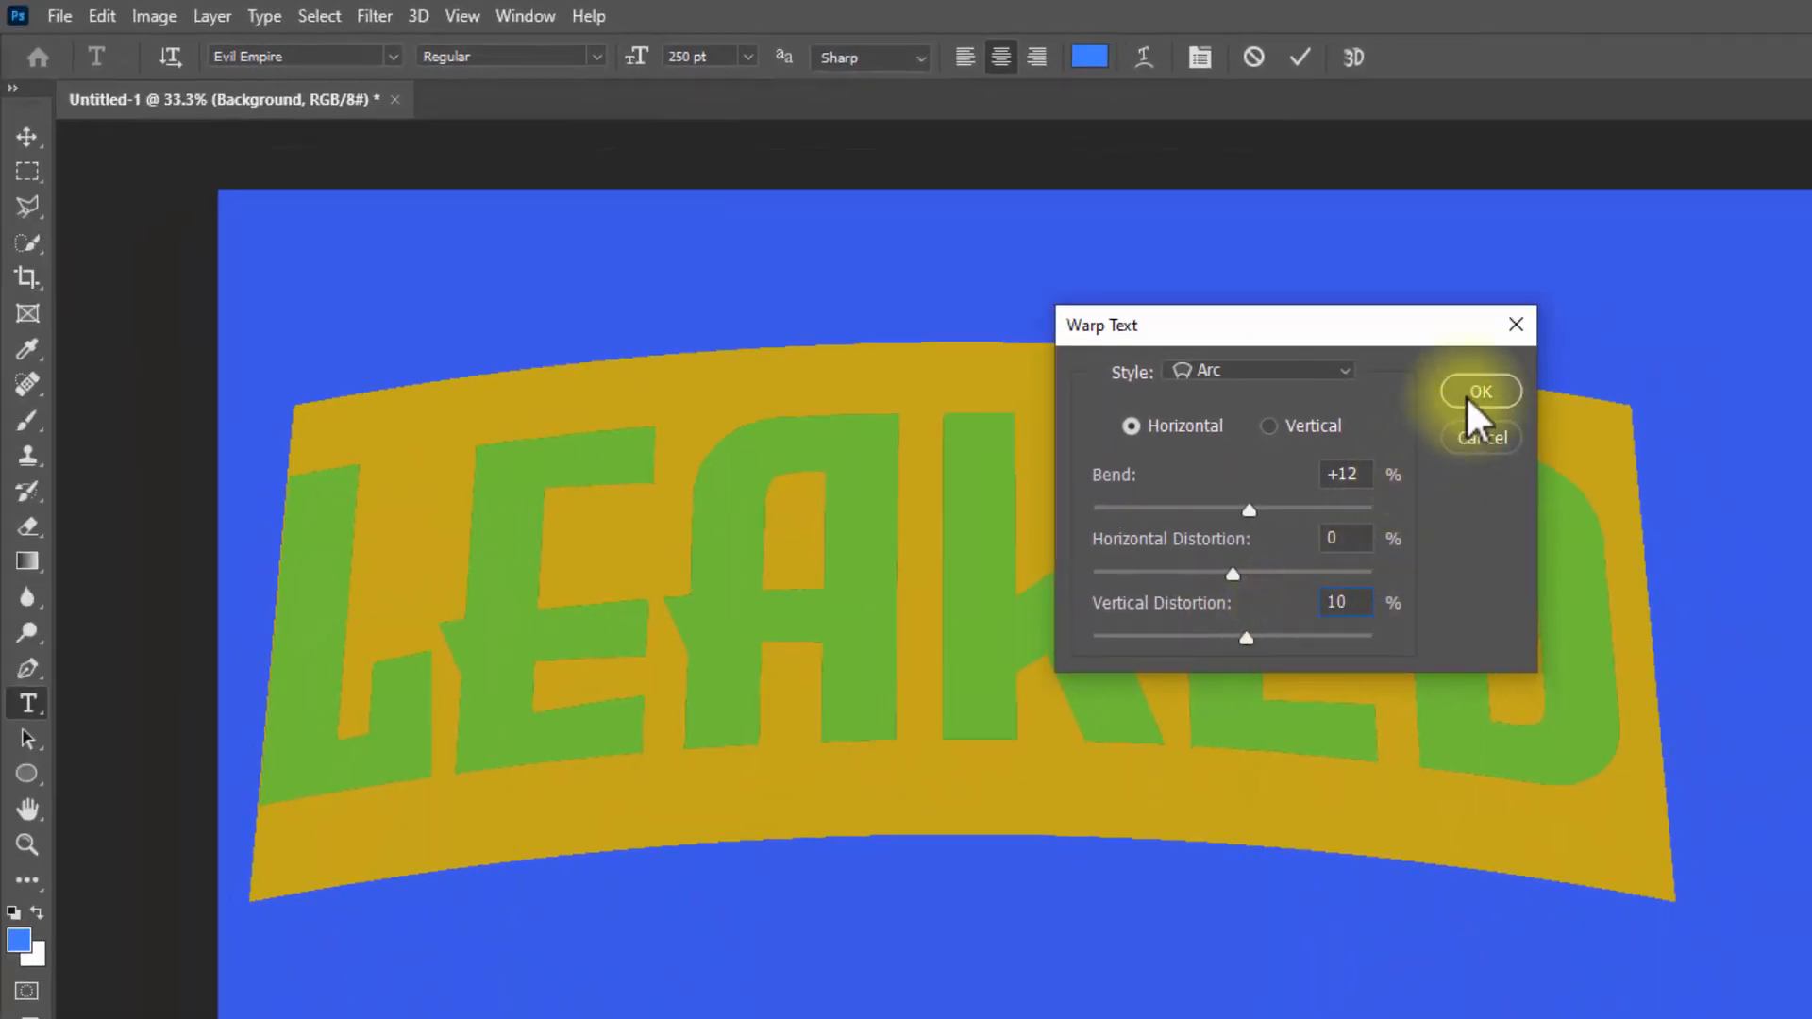
Step: Set the arc warp's bend to 14%, then apply the warp and commit the text
click(1352, 474)
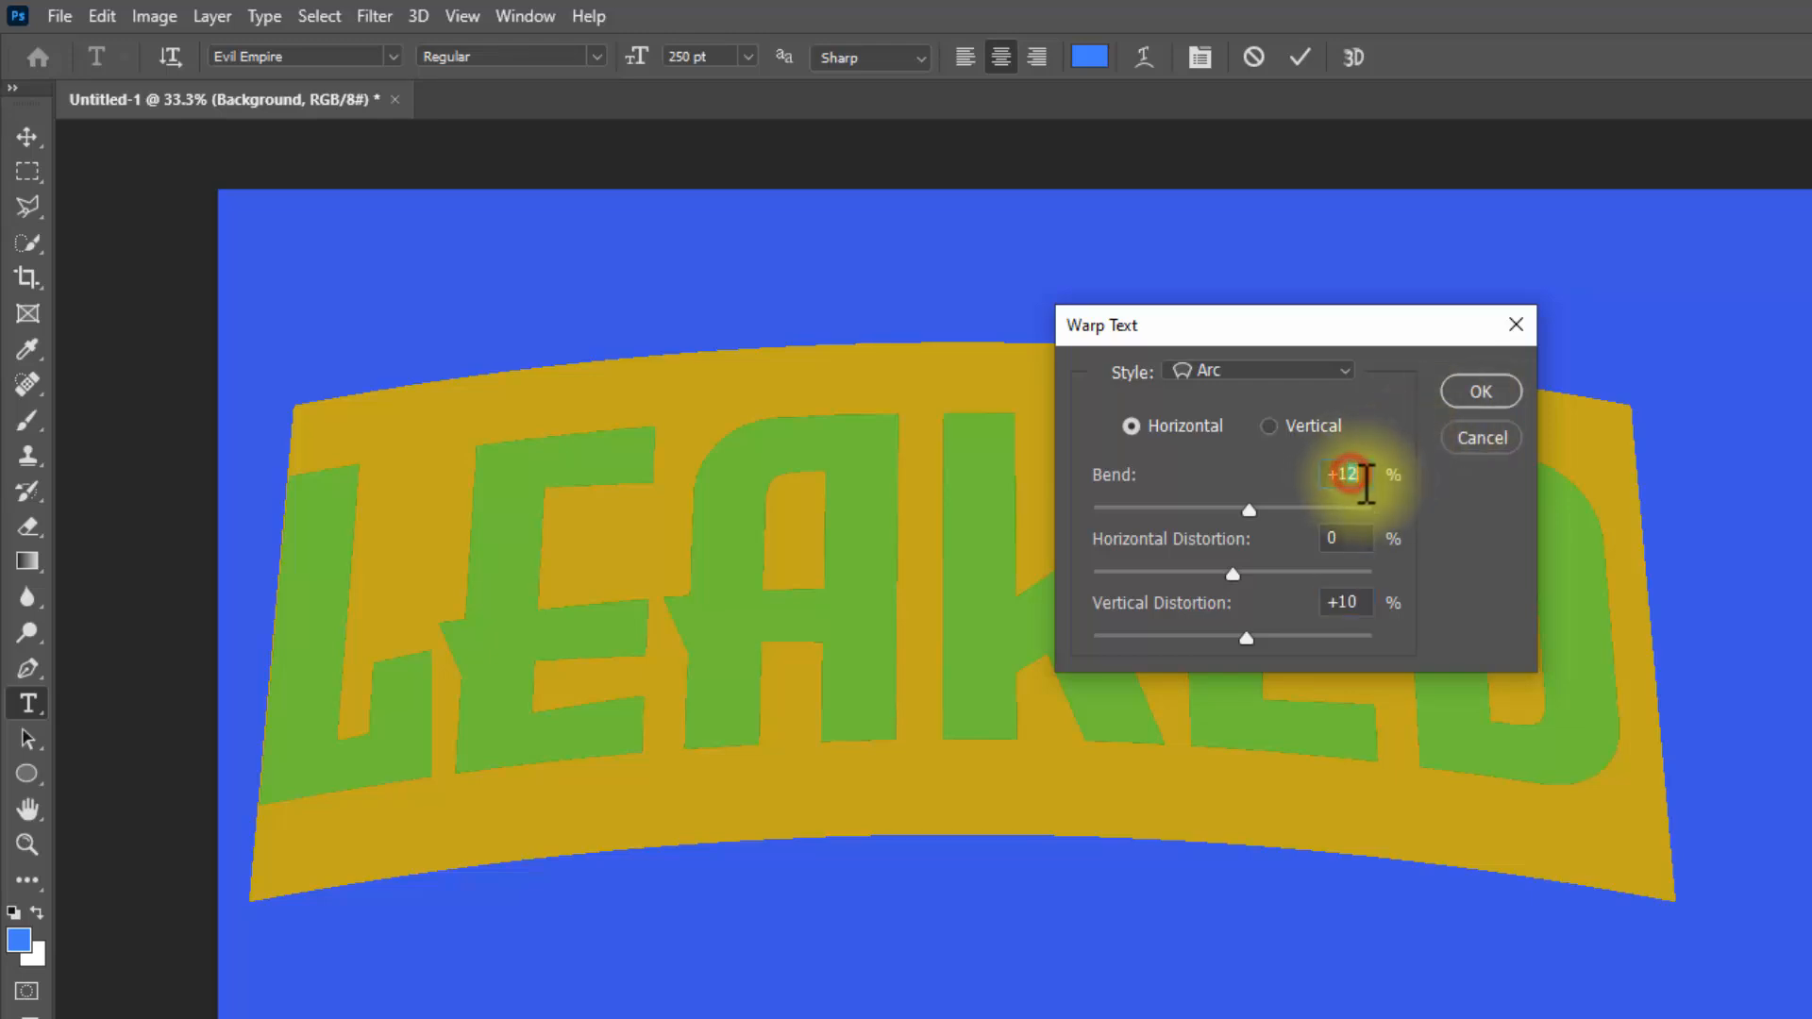
key(Up)
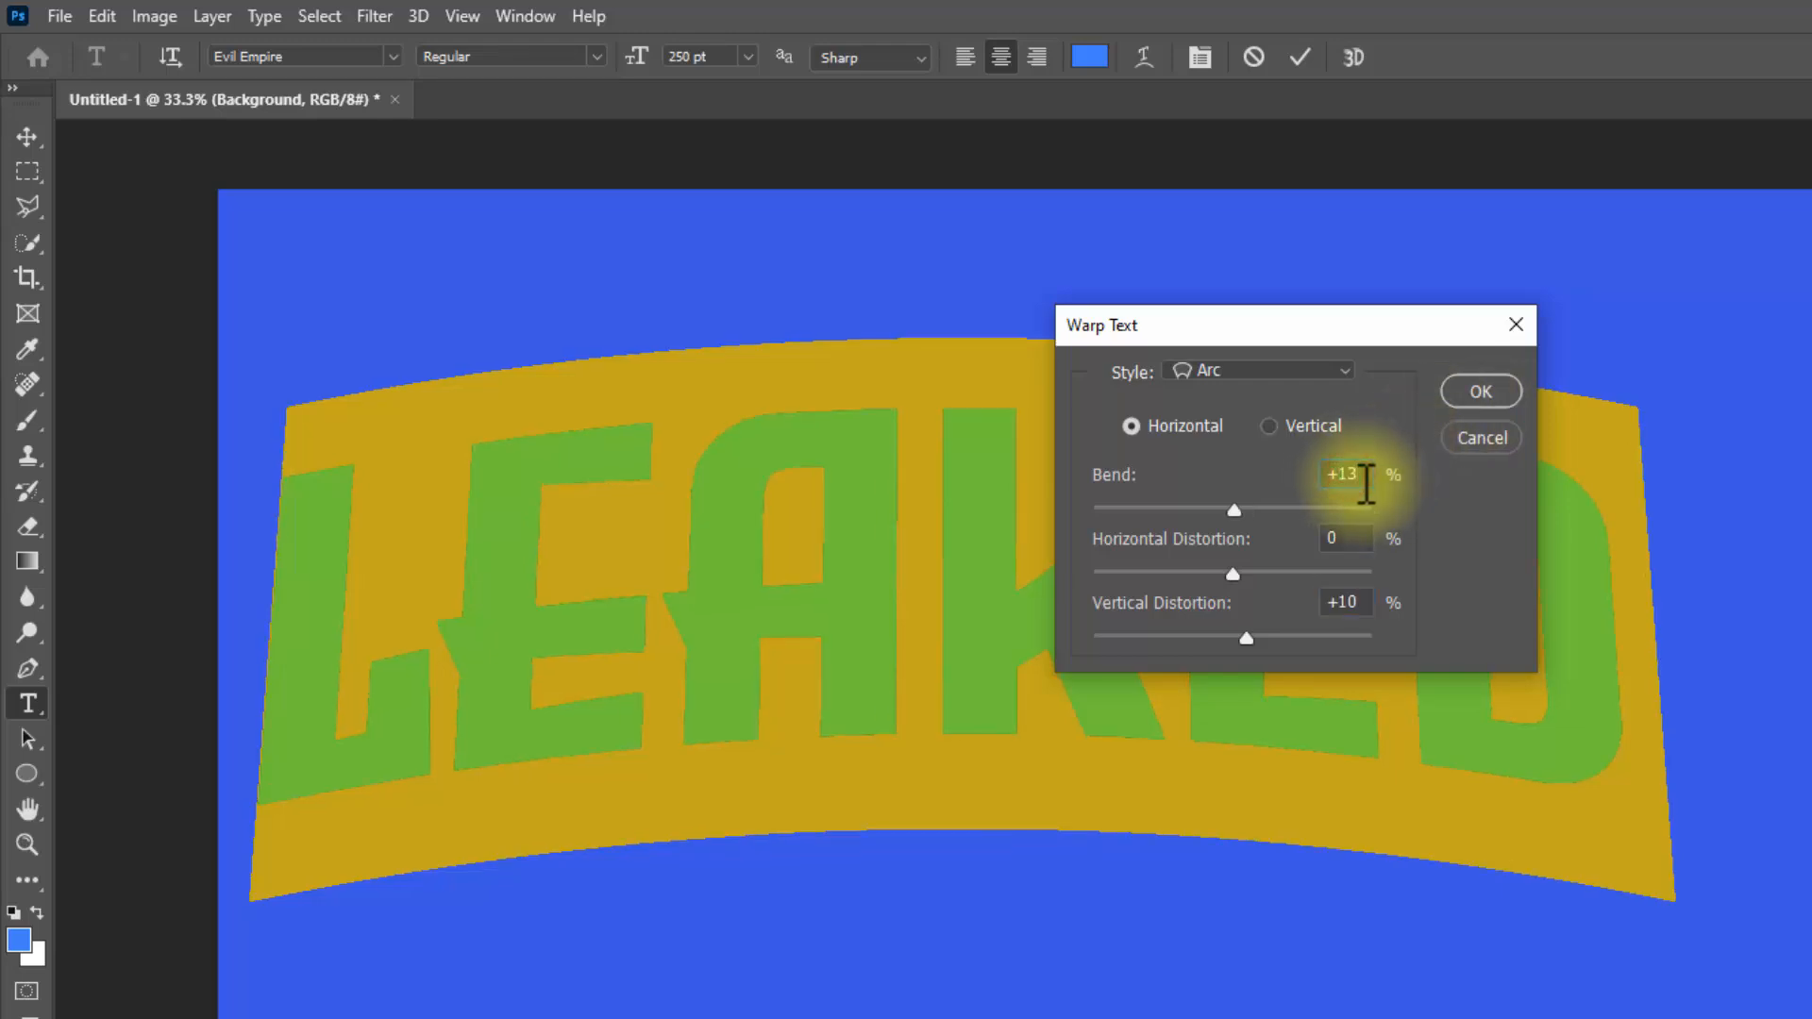
key(BackSpace)
text(4)
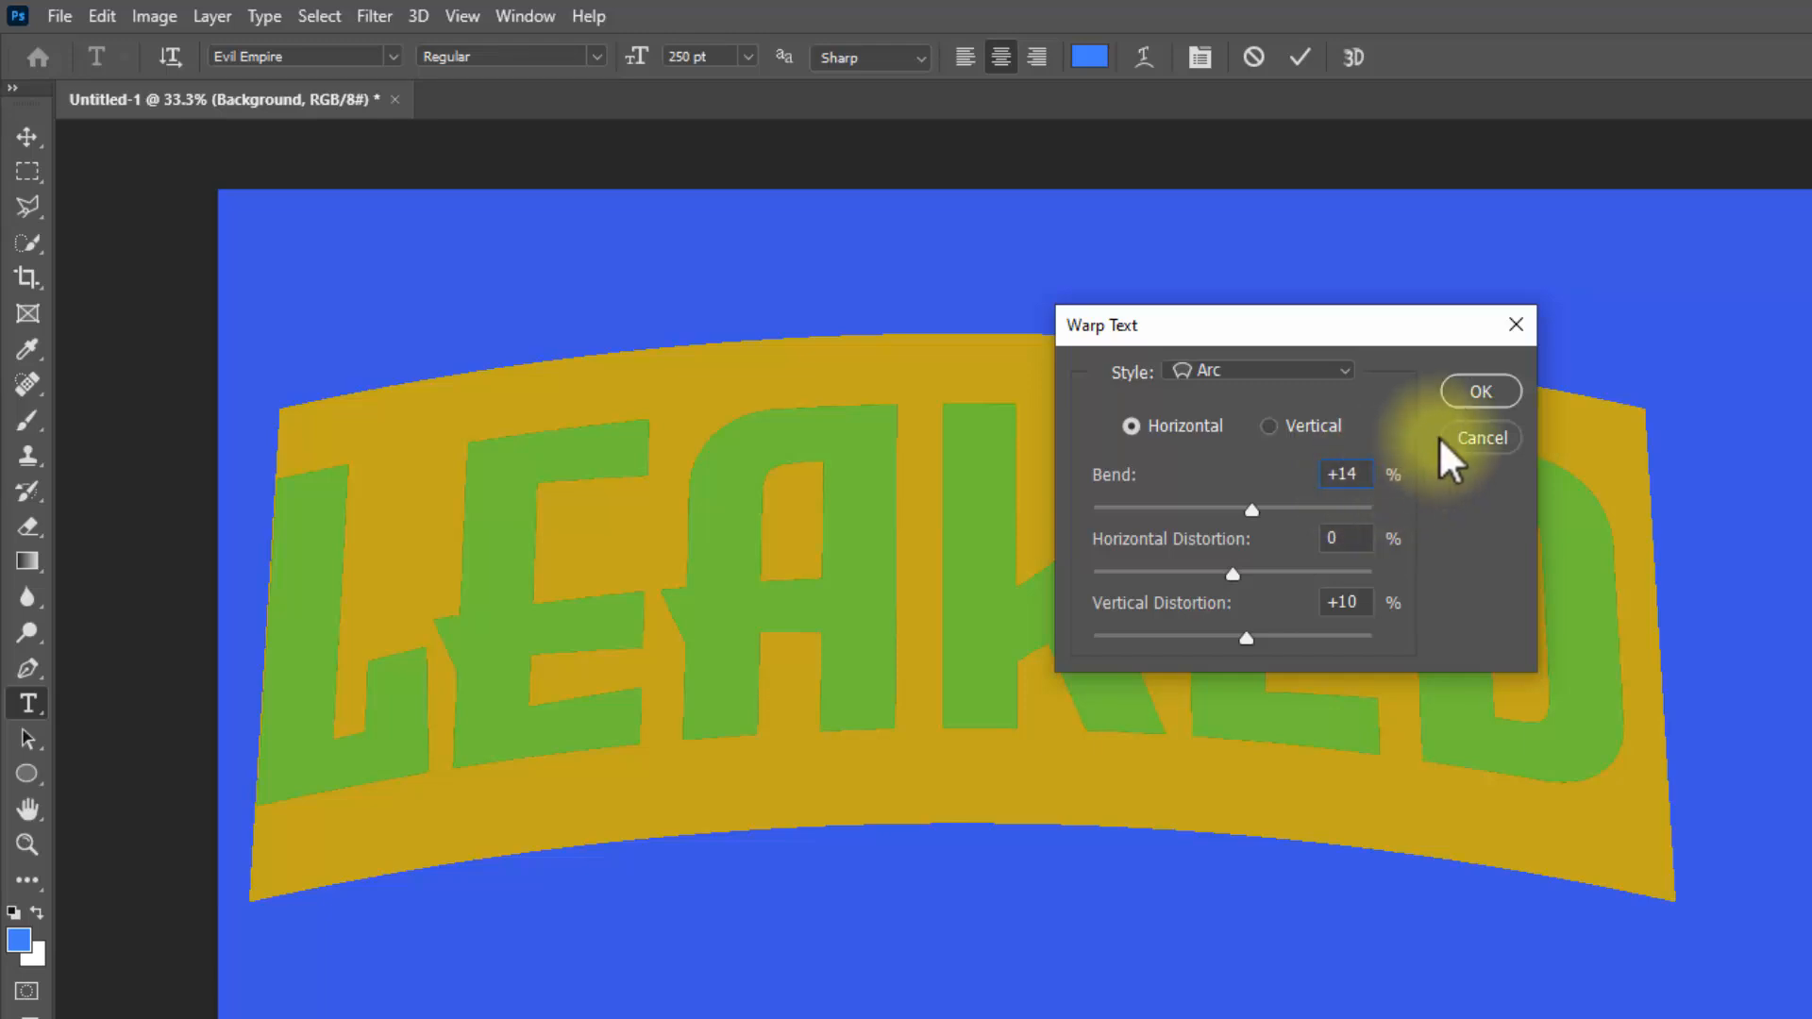
click(1480, 389)
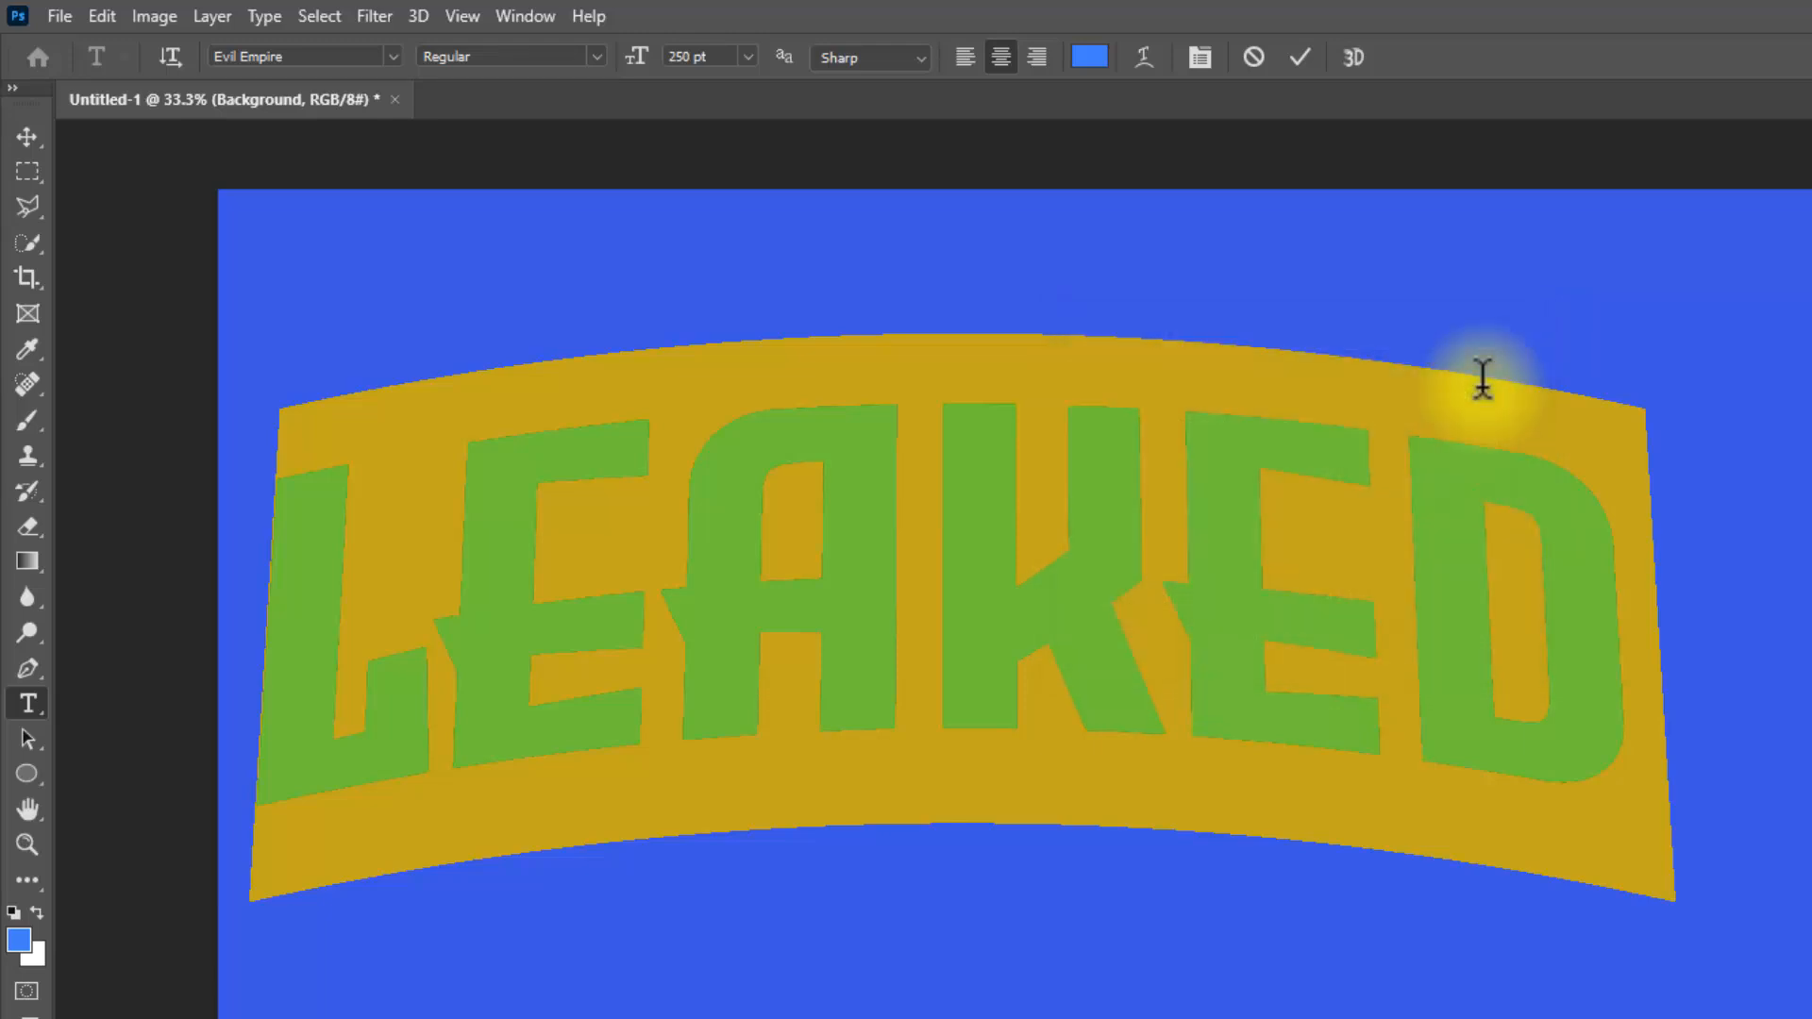
click(1293, 62)
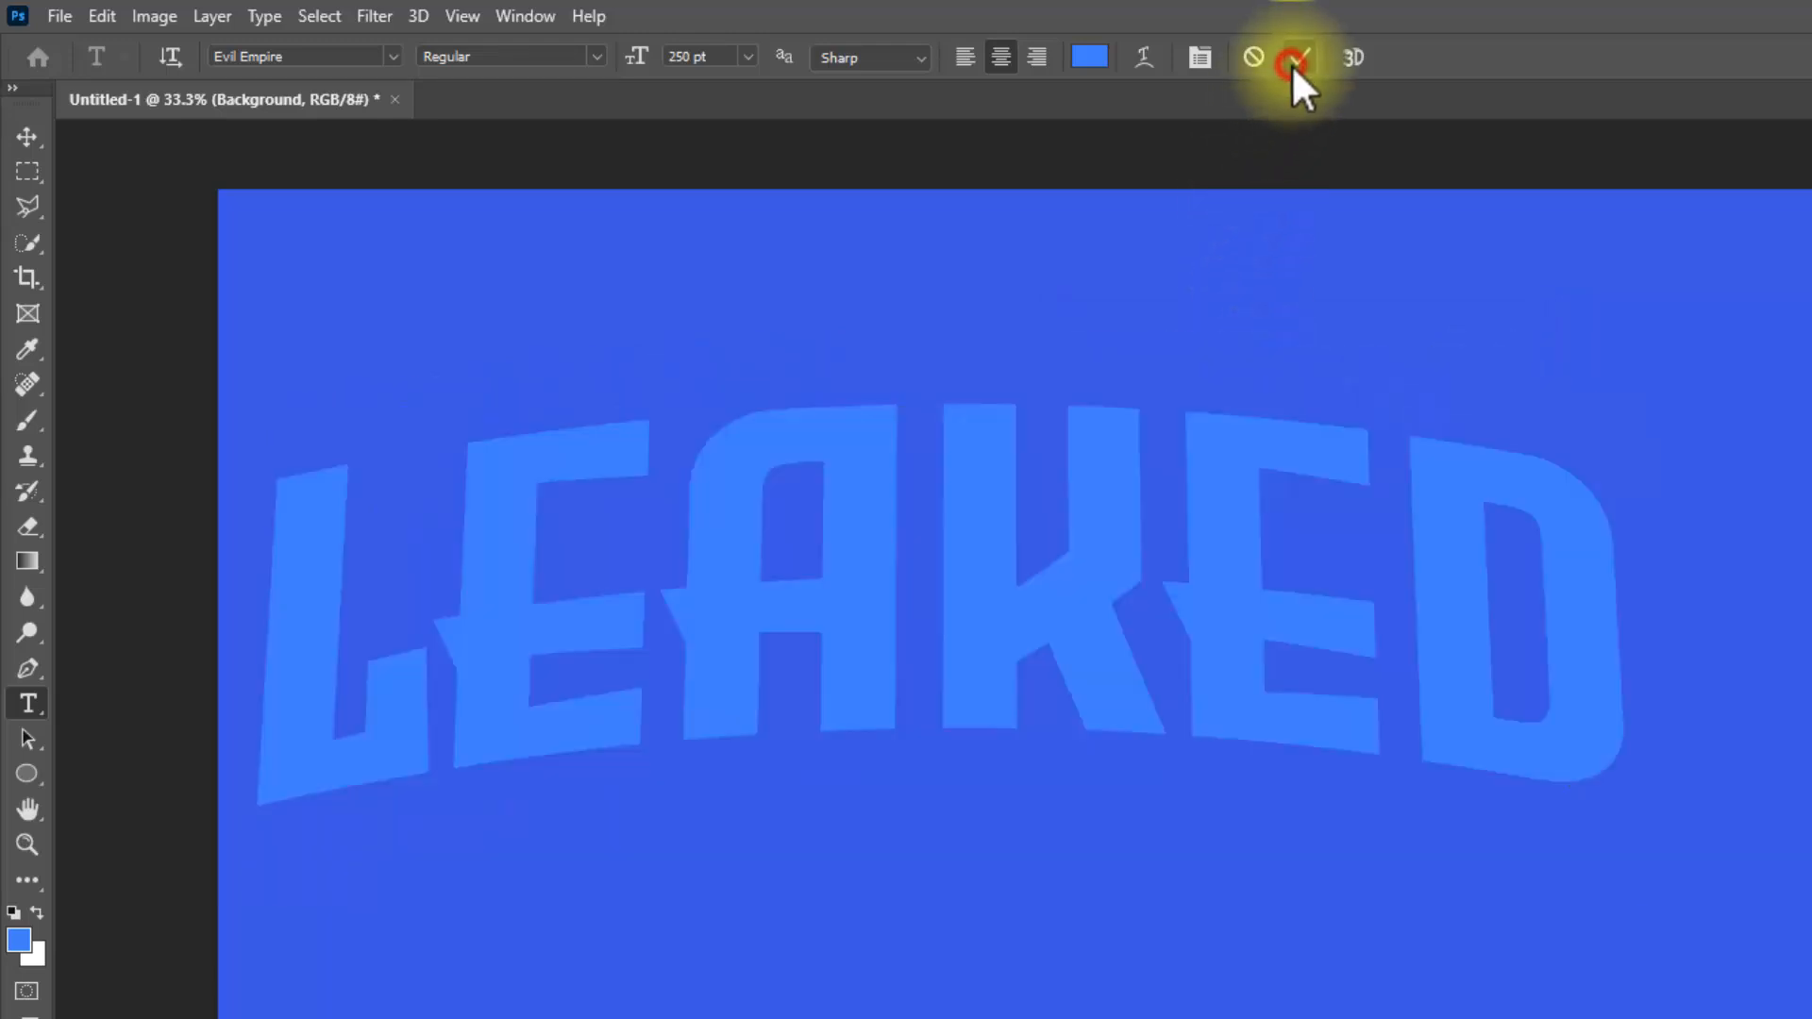
Step: Move the warped LEAKED text down and to the right, toward the middle of the canvas
click(26, 138)
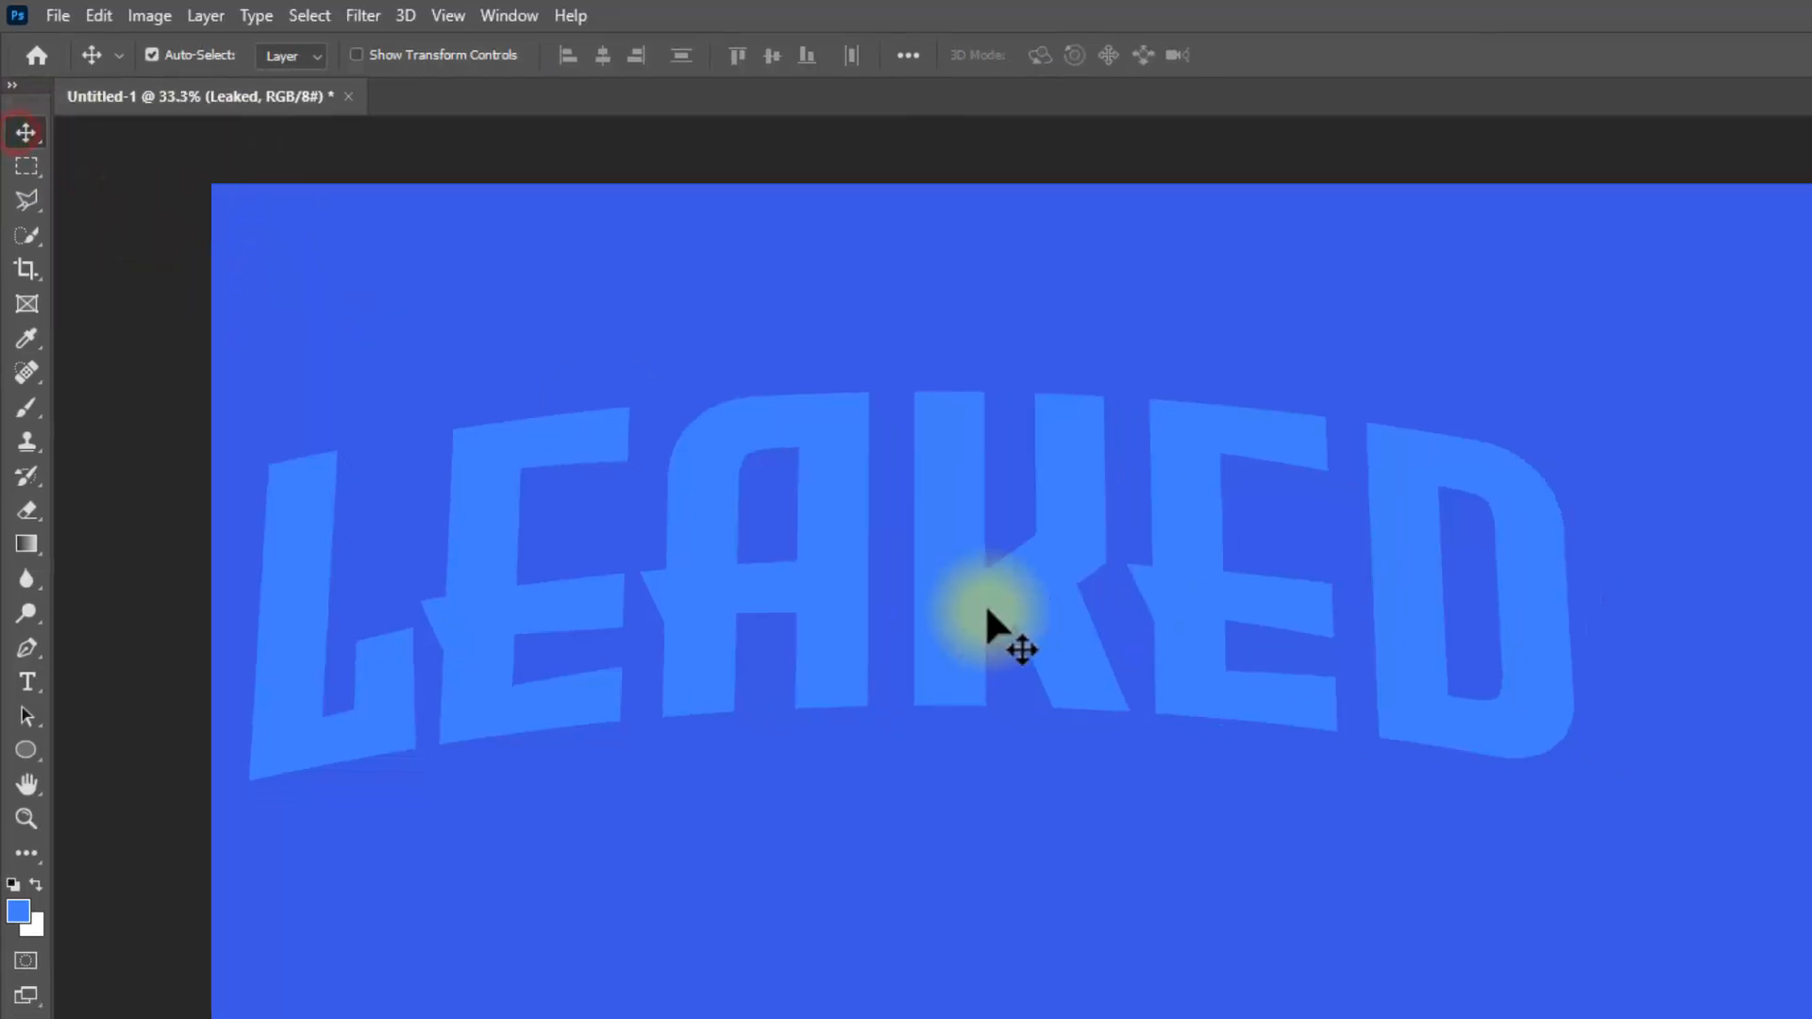
drag(987, 623, 1124, 773)
drag(778, 537, 783, 531)
Step: Change the LEAKED text color to black (000000) and commit the edit
double_click(781, 530)
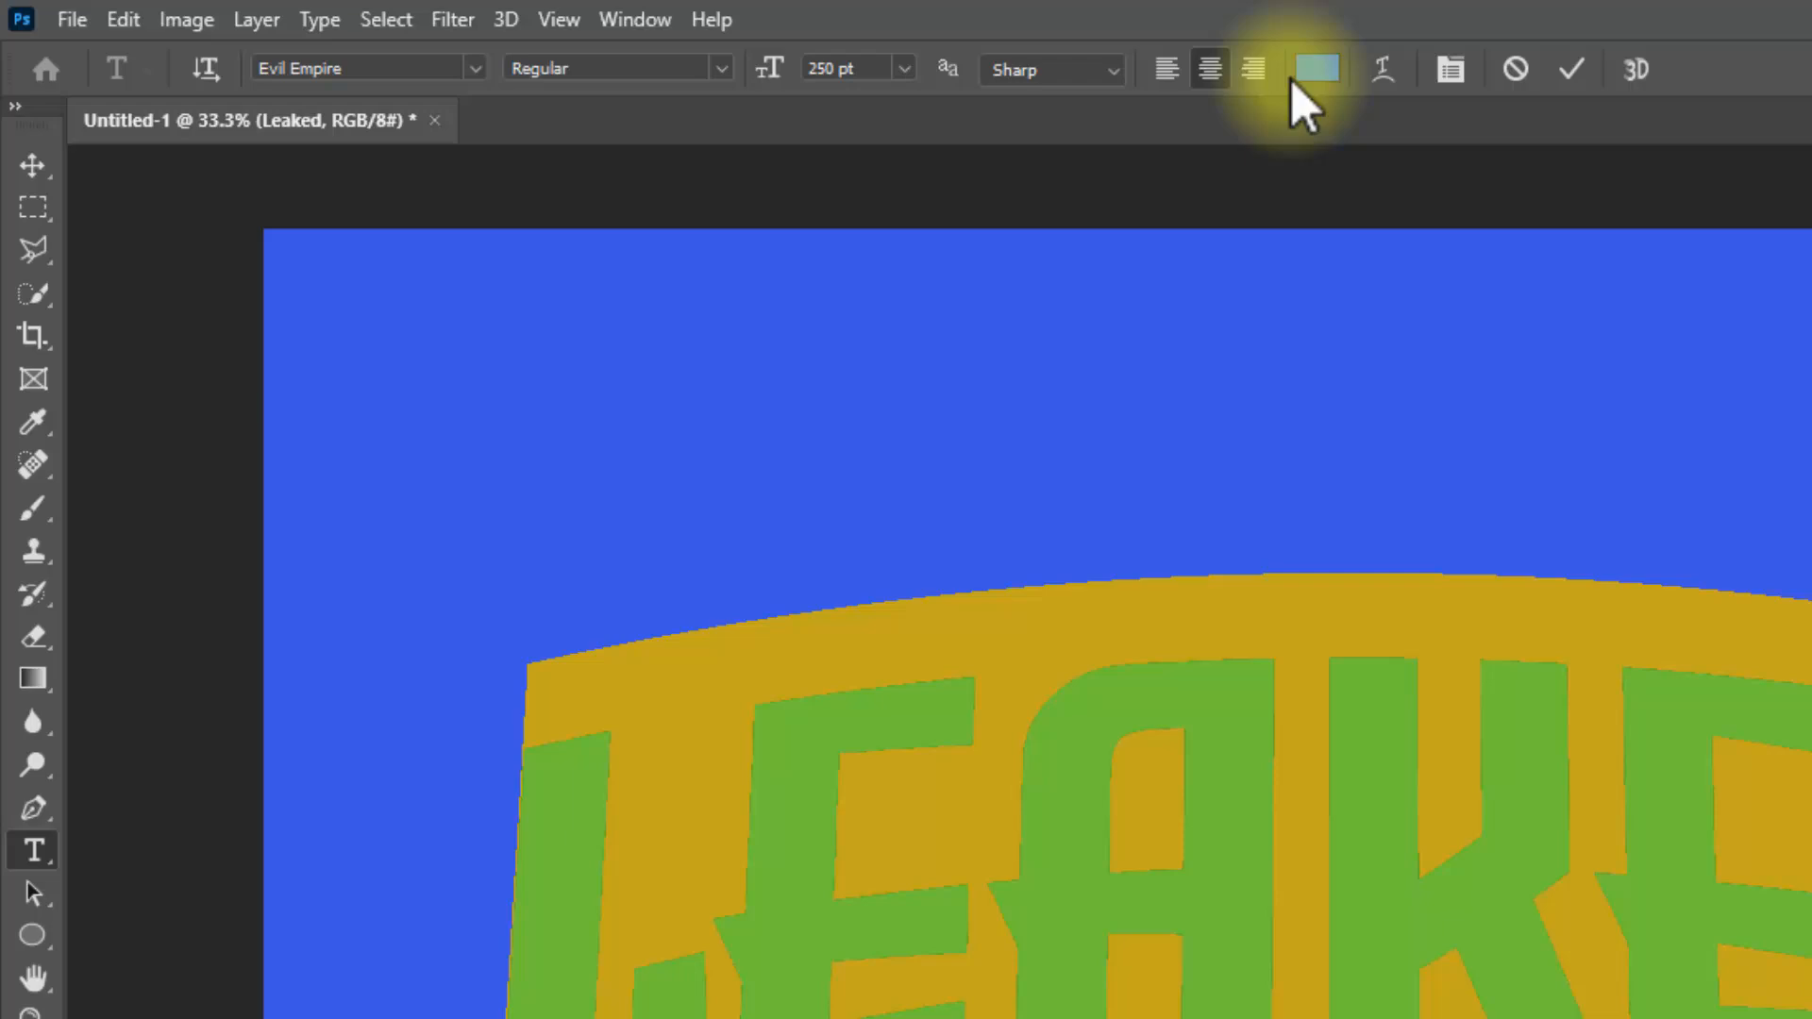
click(1317, 68)
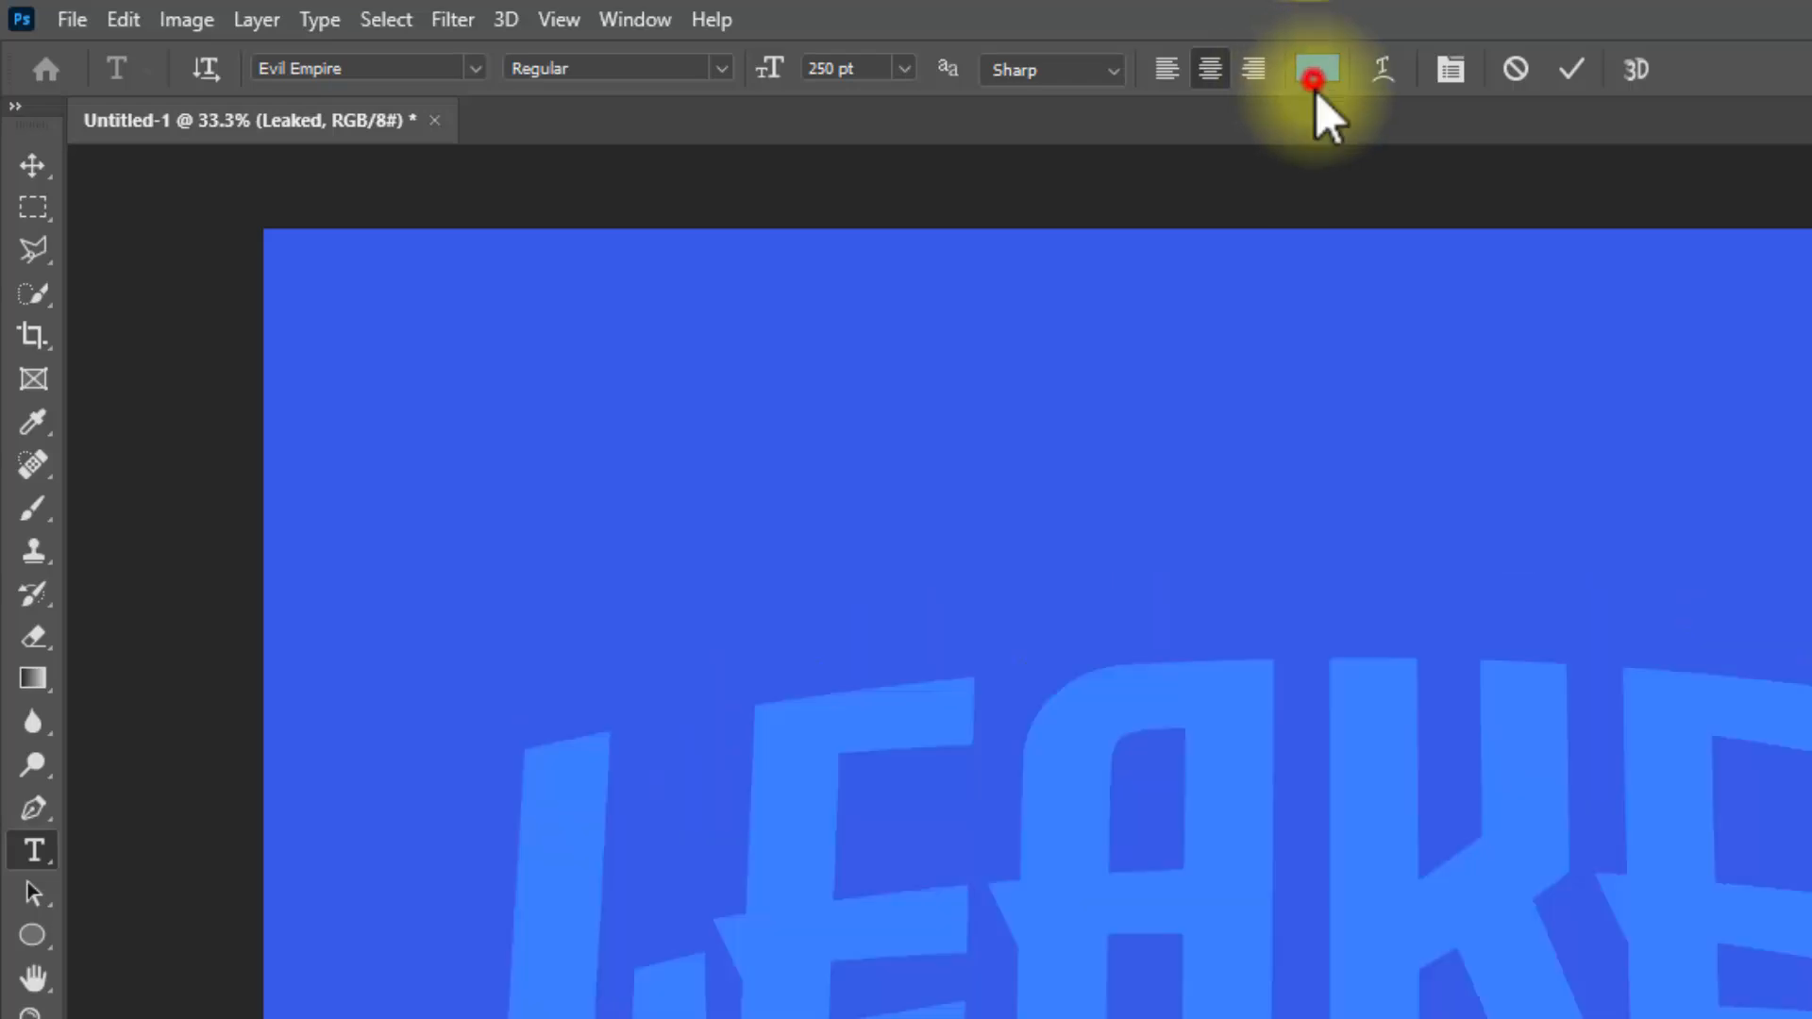
drag(1254, 857, 1280, 998)
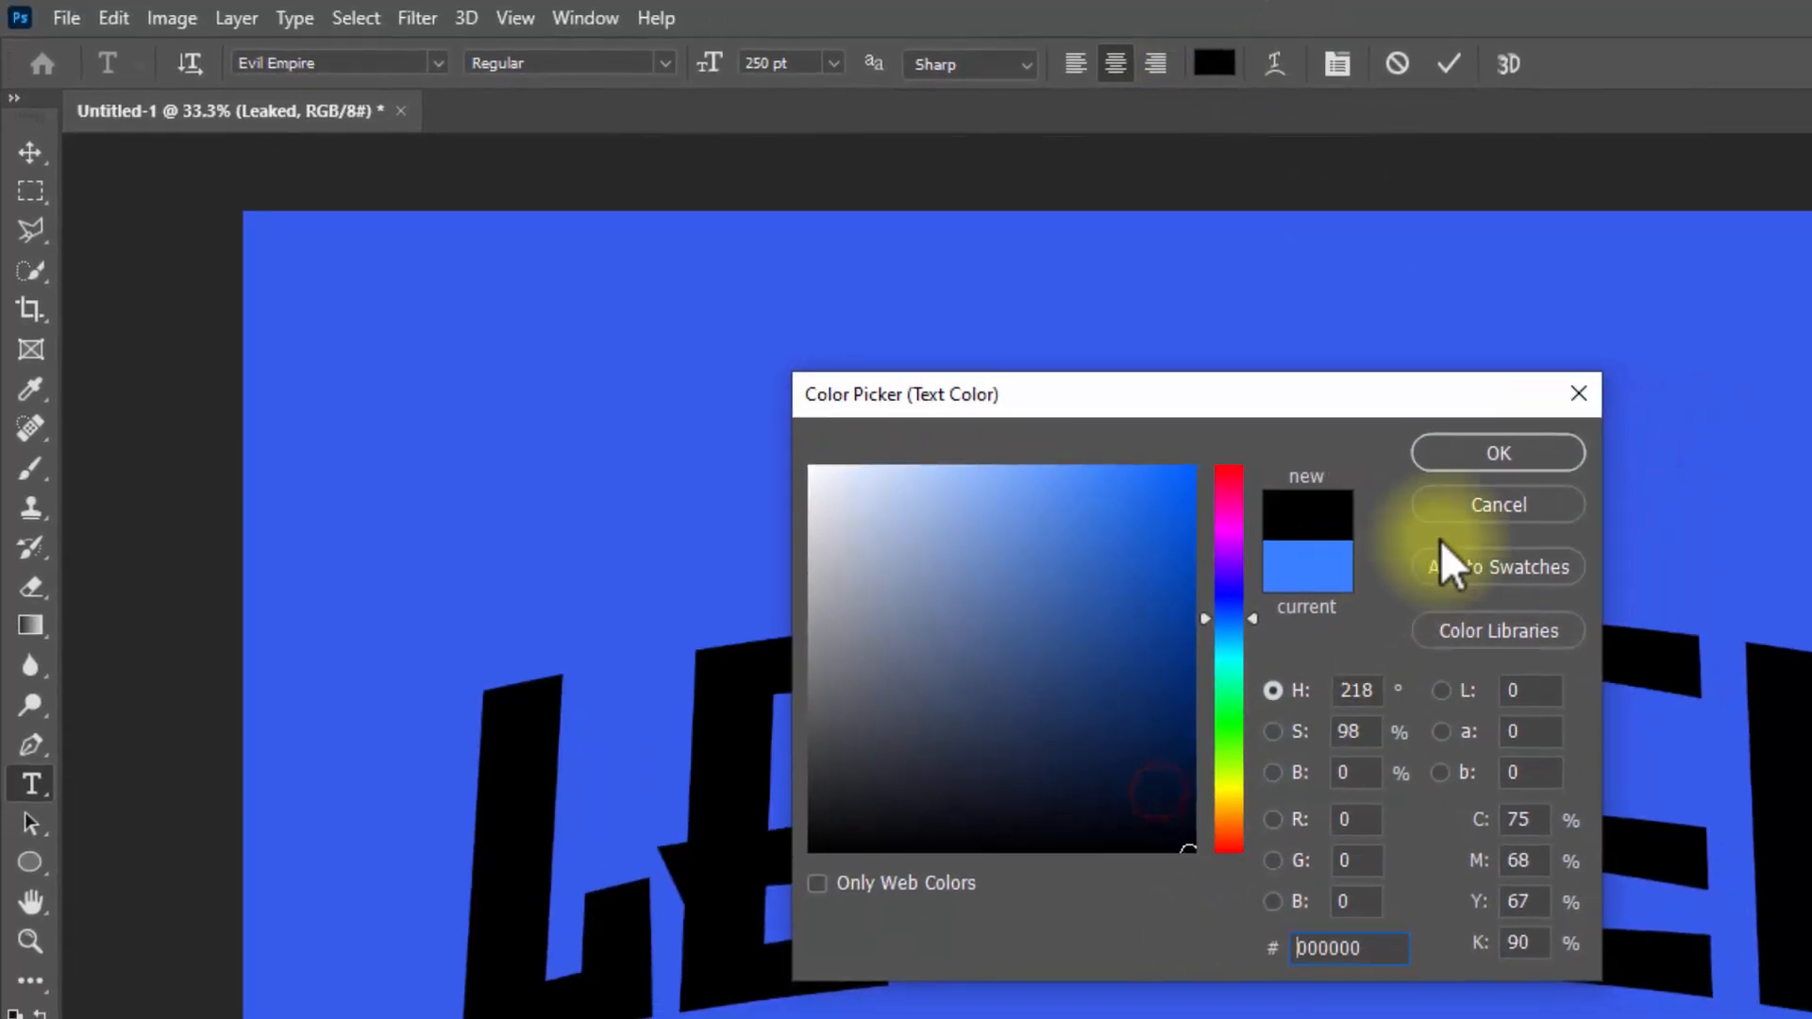
click(1501, 455)
click(1447, 66)
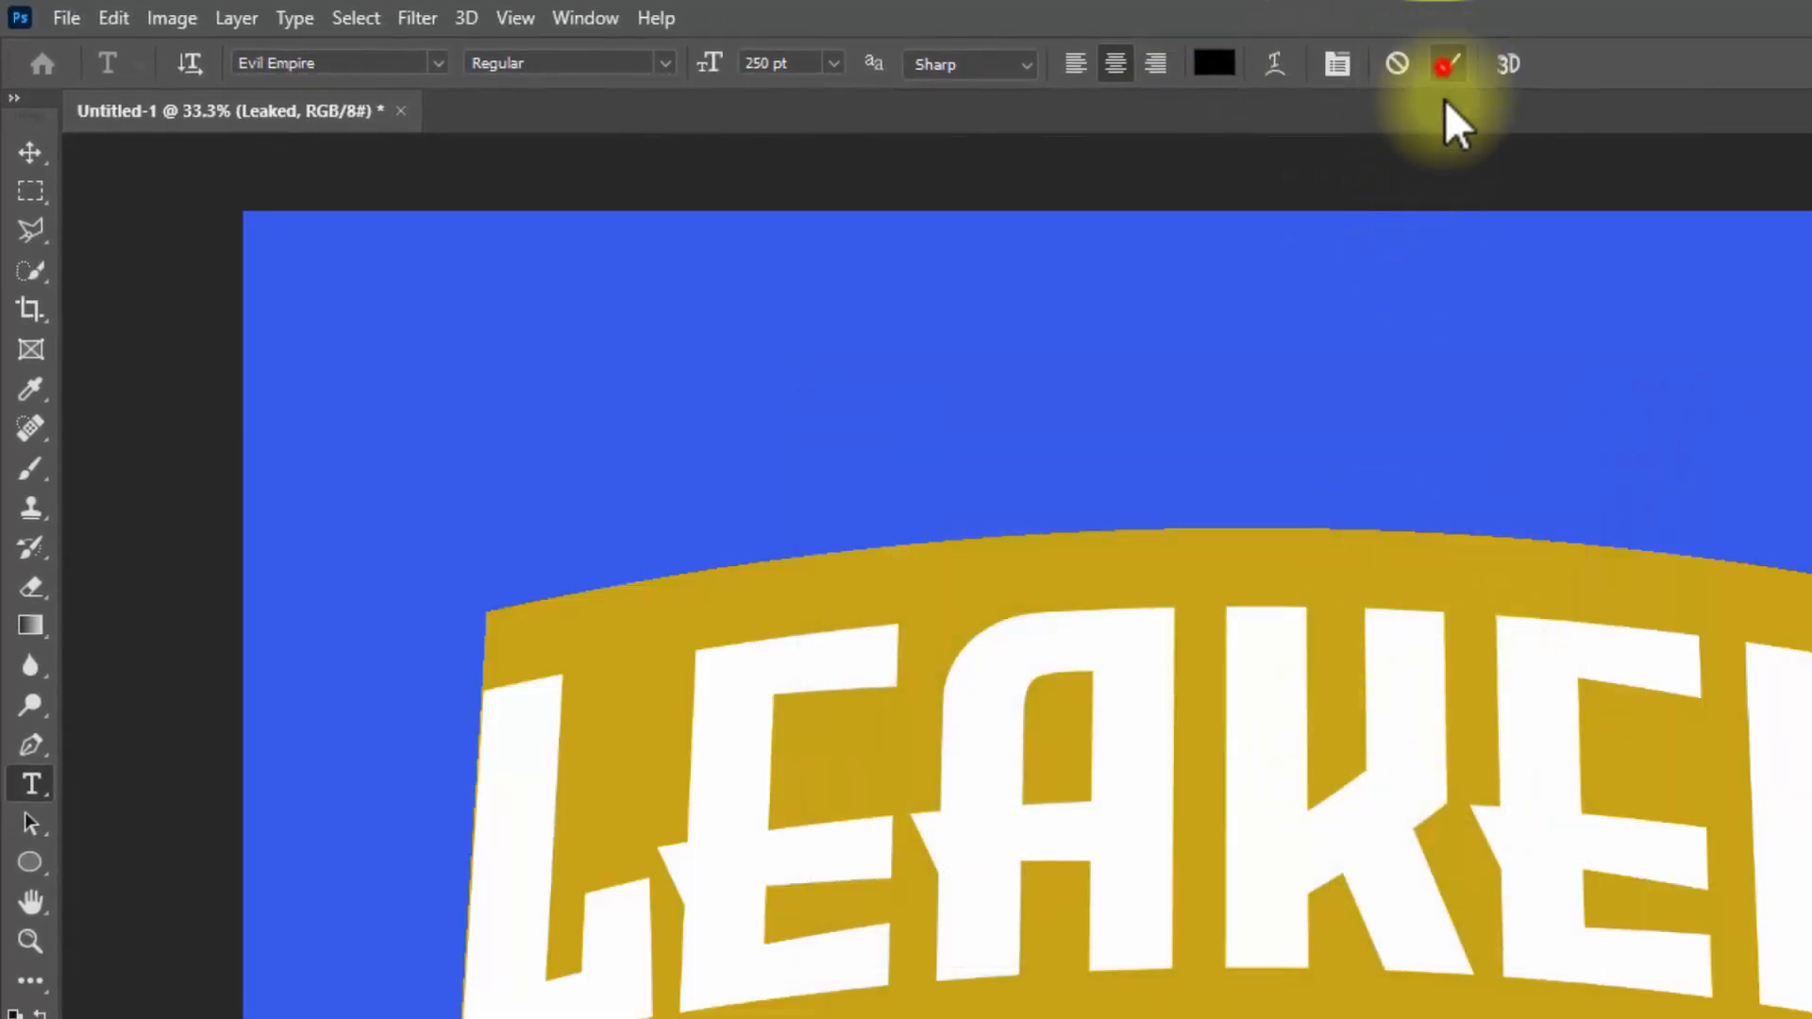
Step: Free-transform the LEAKED text from its bottom-center reference point, scaling it proportionally to 100.20%
key(v)
key(ctrl+t)
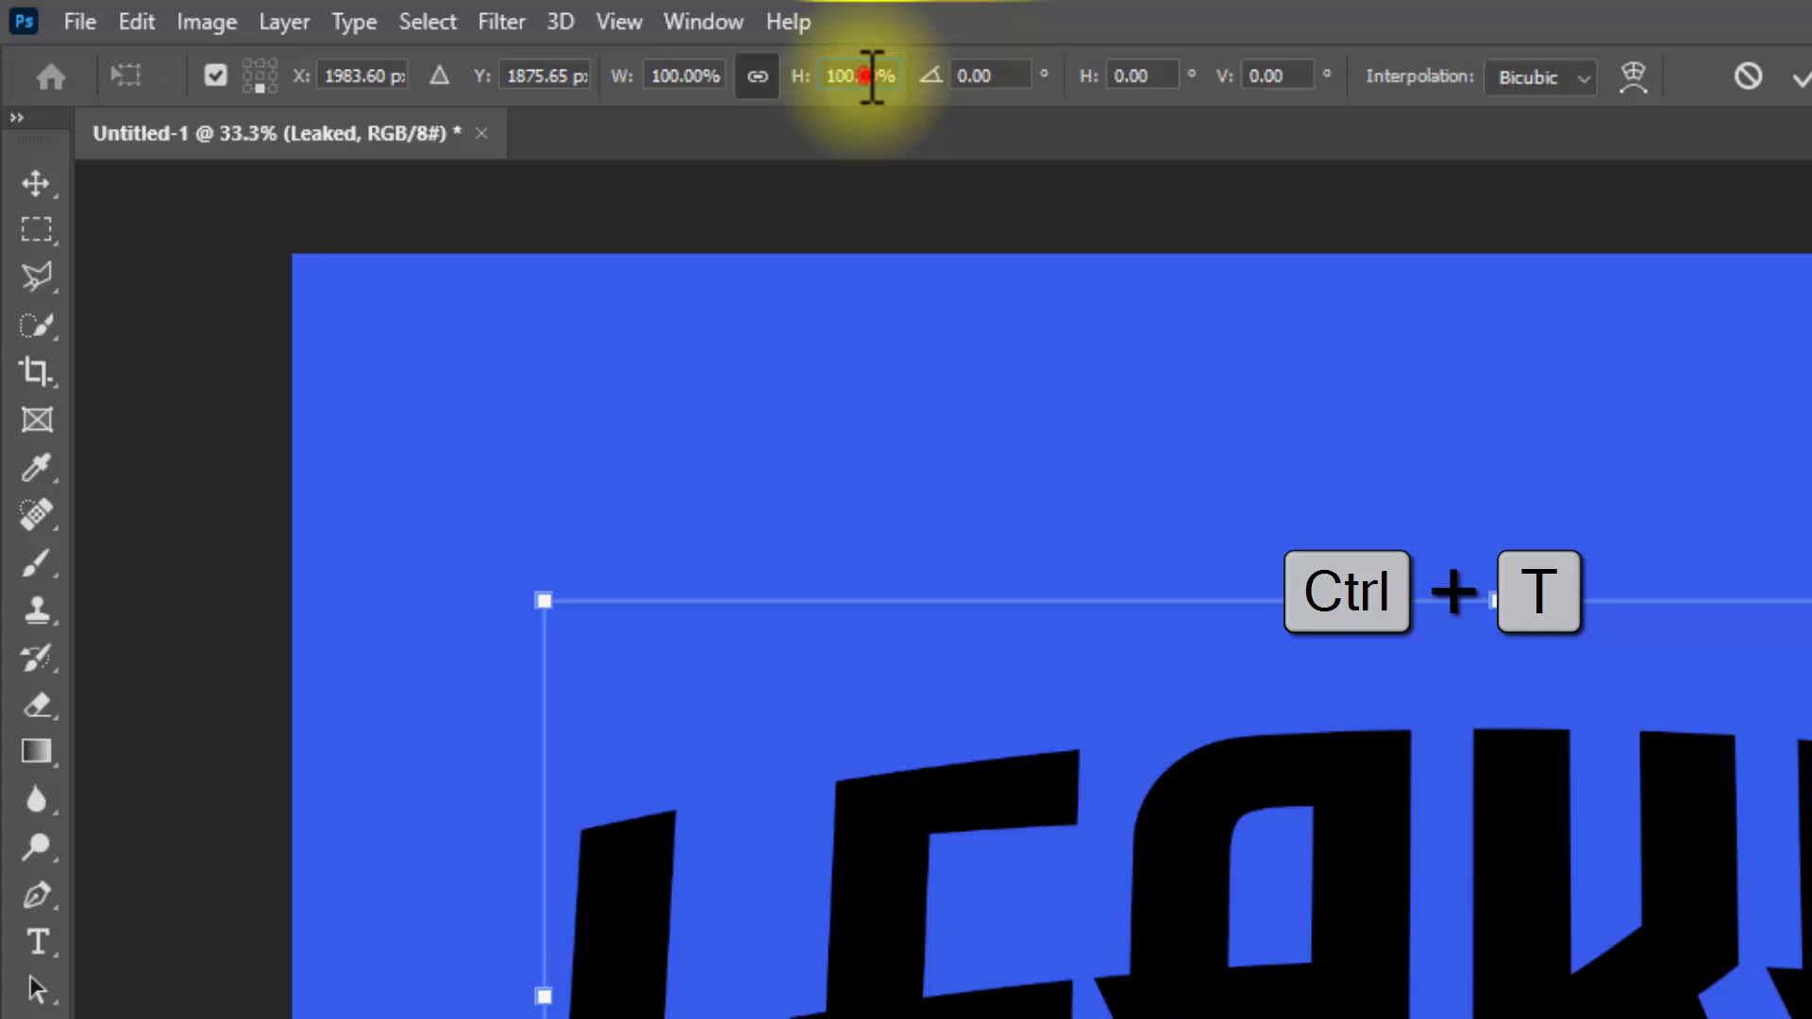
click(867, 75)
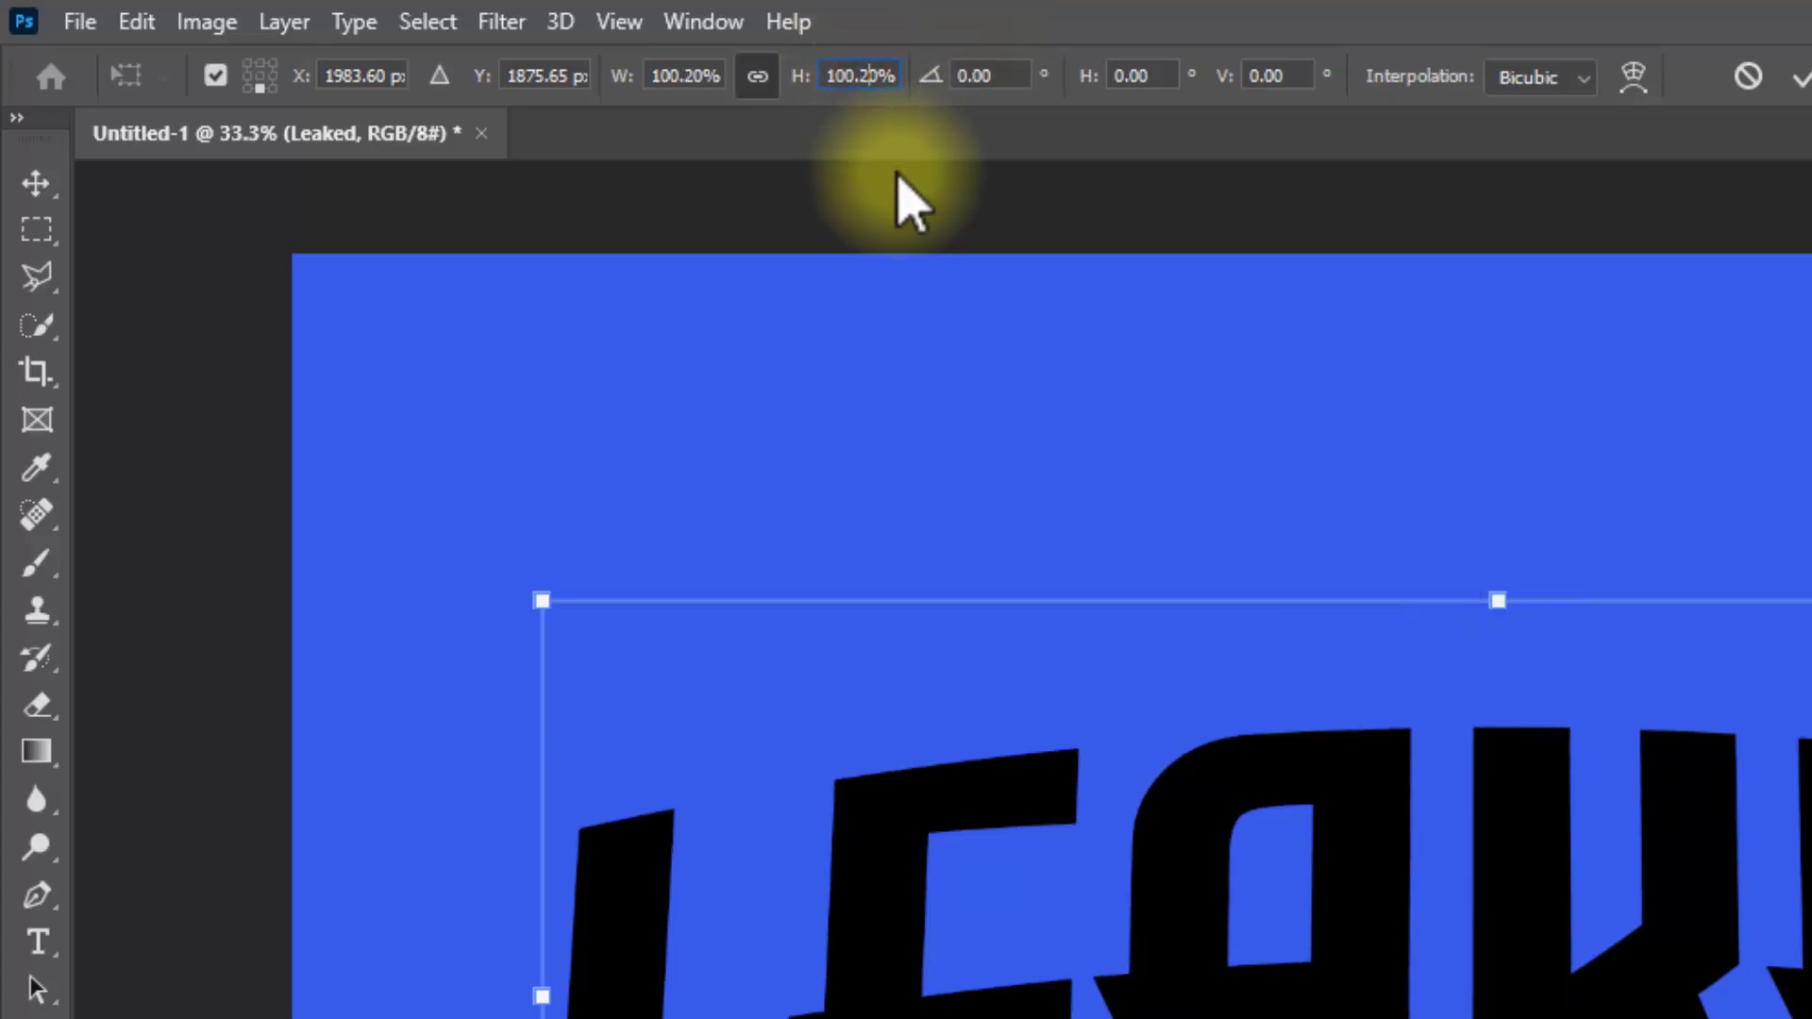
click(1803, 77)
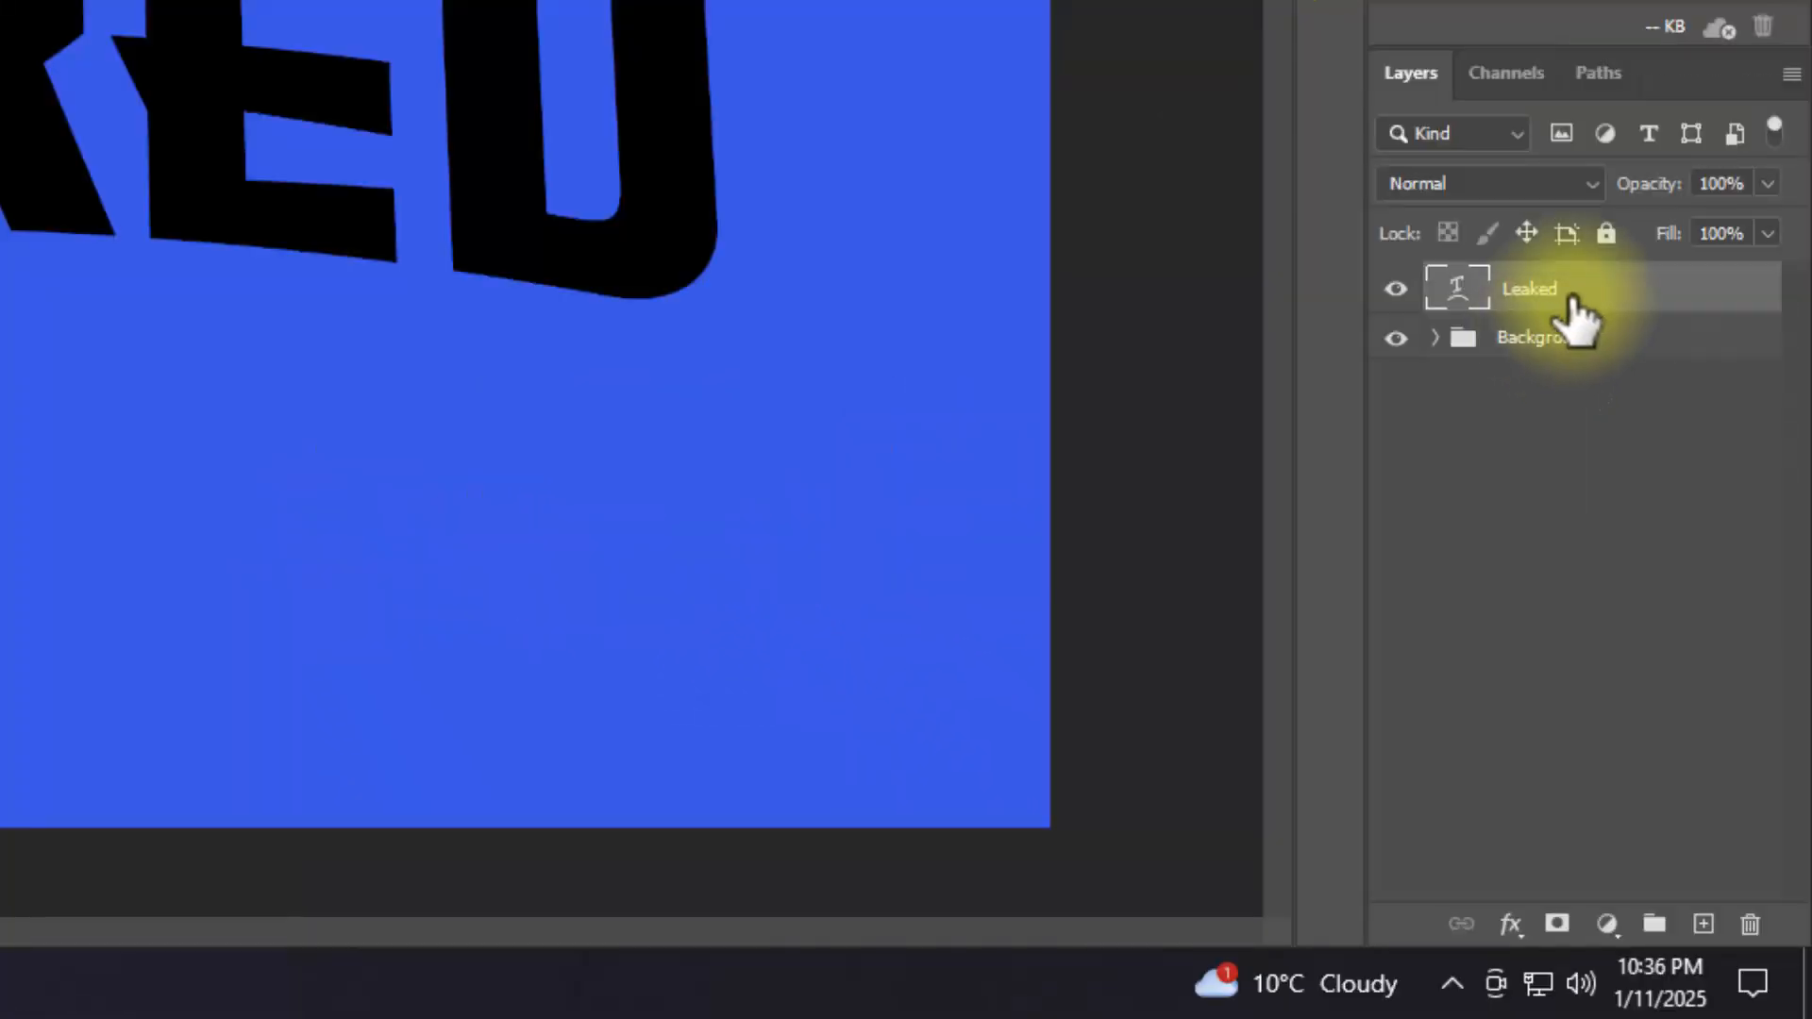
Step: Convert the Leaked text layer to a smart object and duplicate it
right_click(1574, 312)
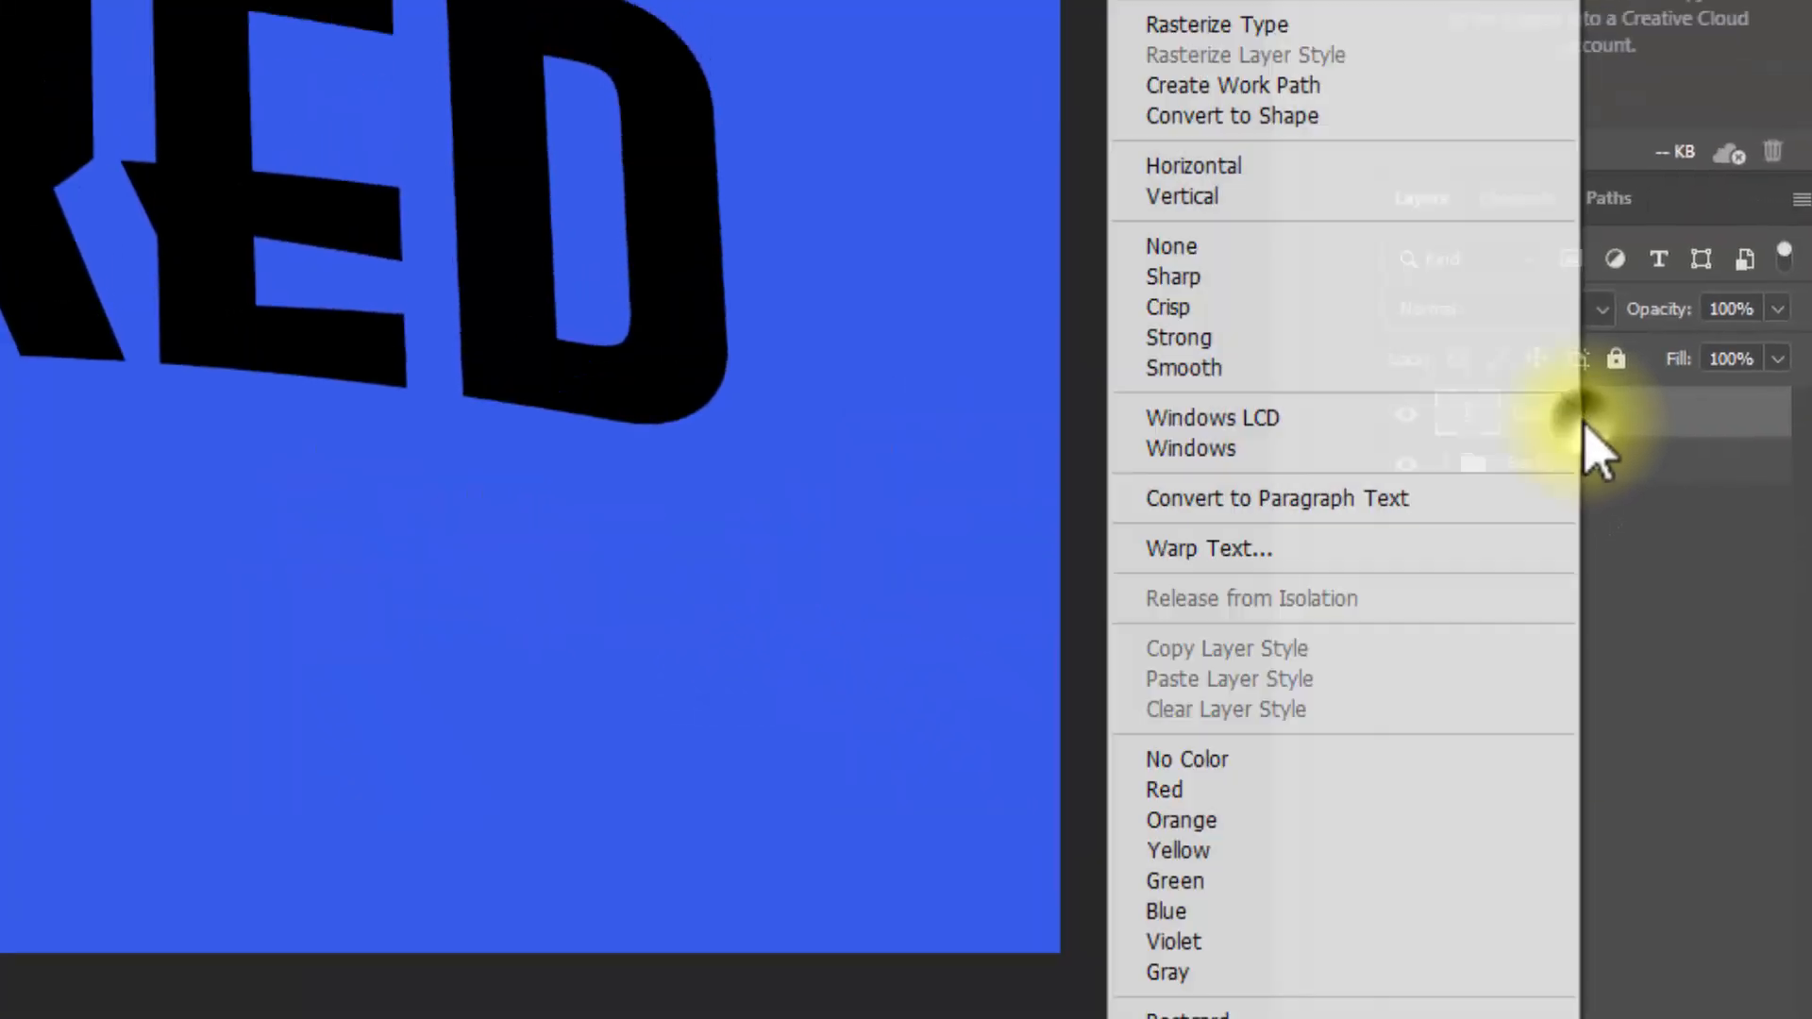
click(1336, 164)
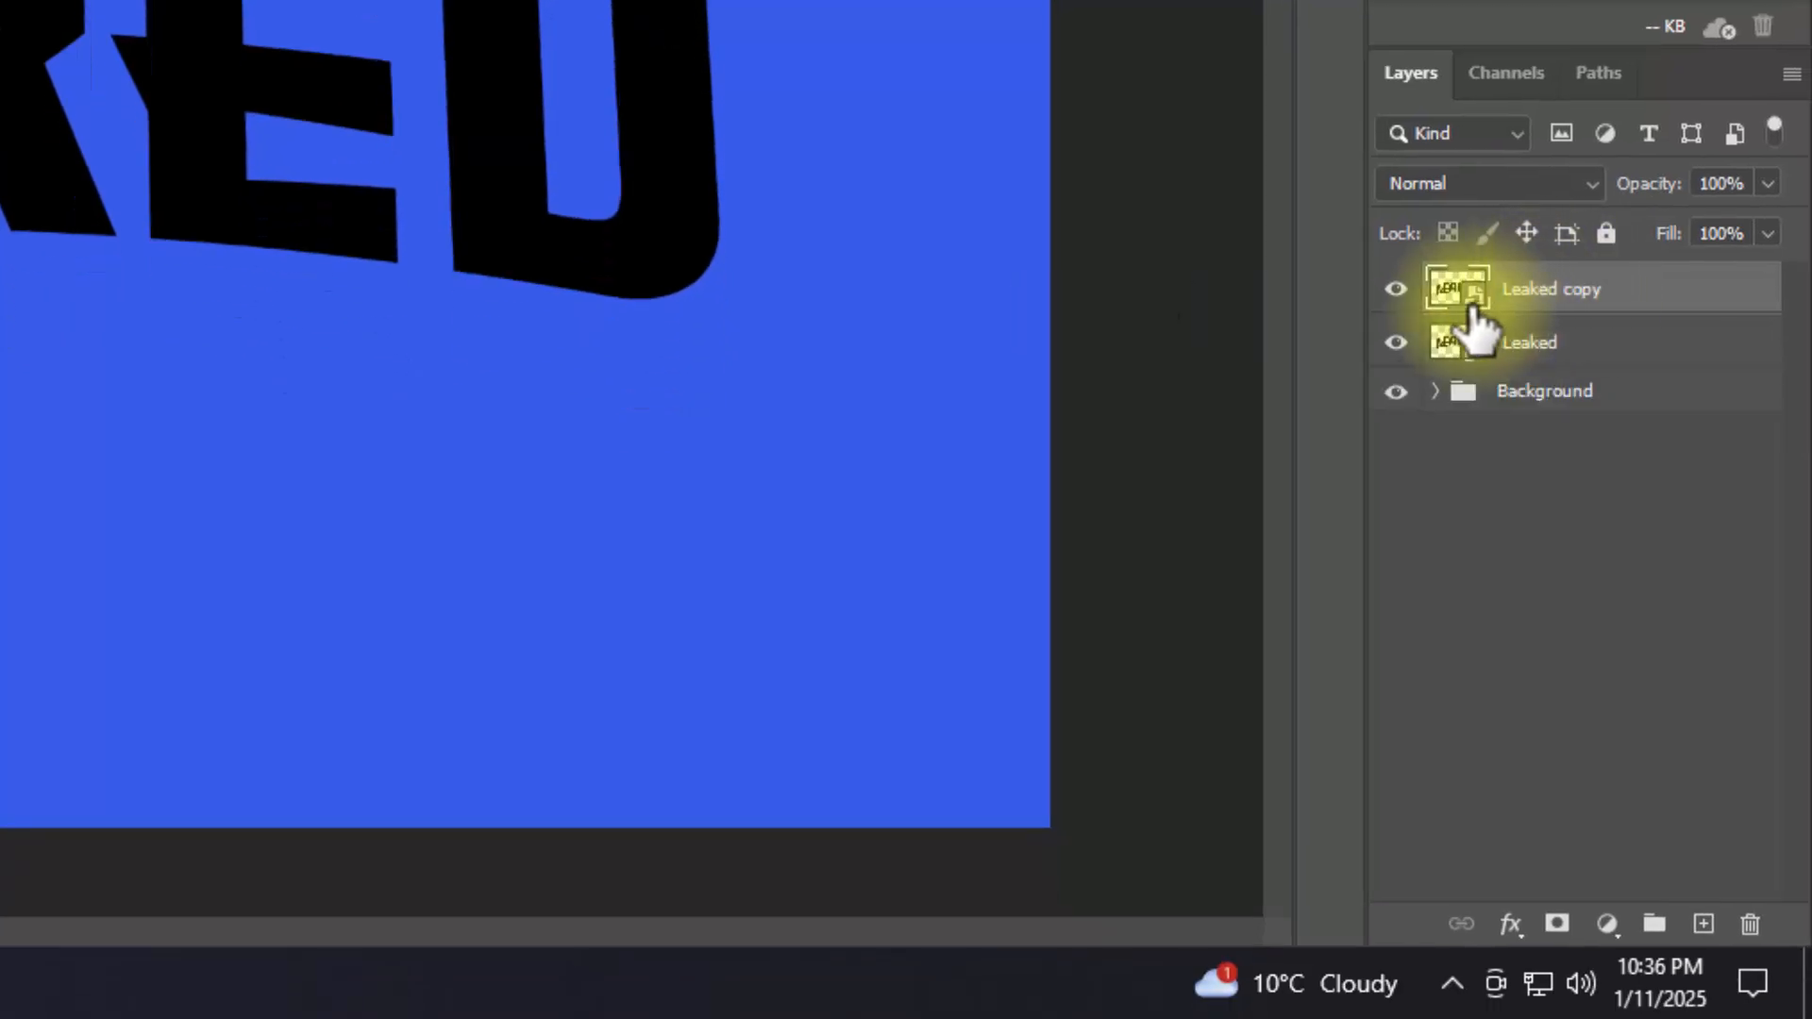
Step: Hide the Leaked copy layer and set the original Leaked layer's fill opacity to 0% in its blending options
click(1406, 294)
click(1605, 346)
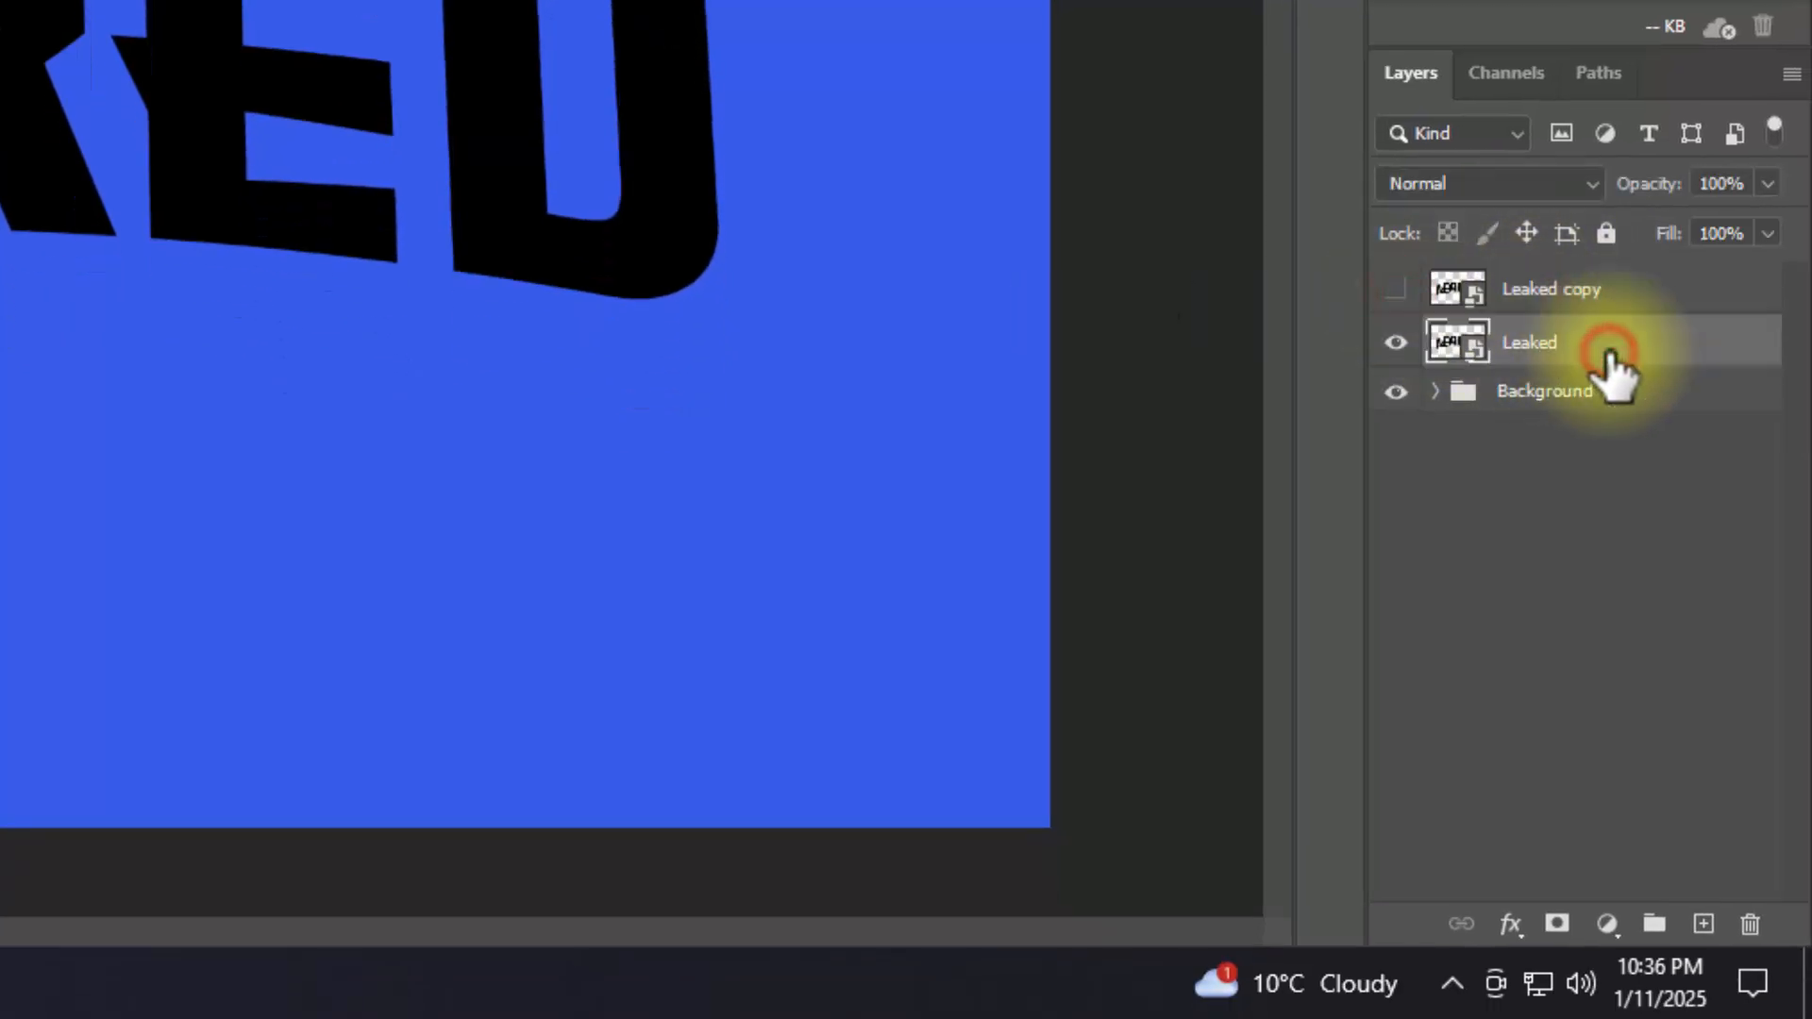
click(1529, 921)
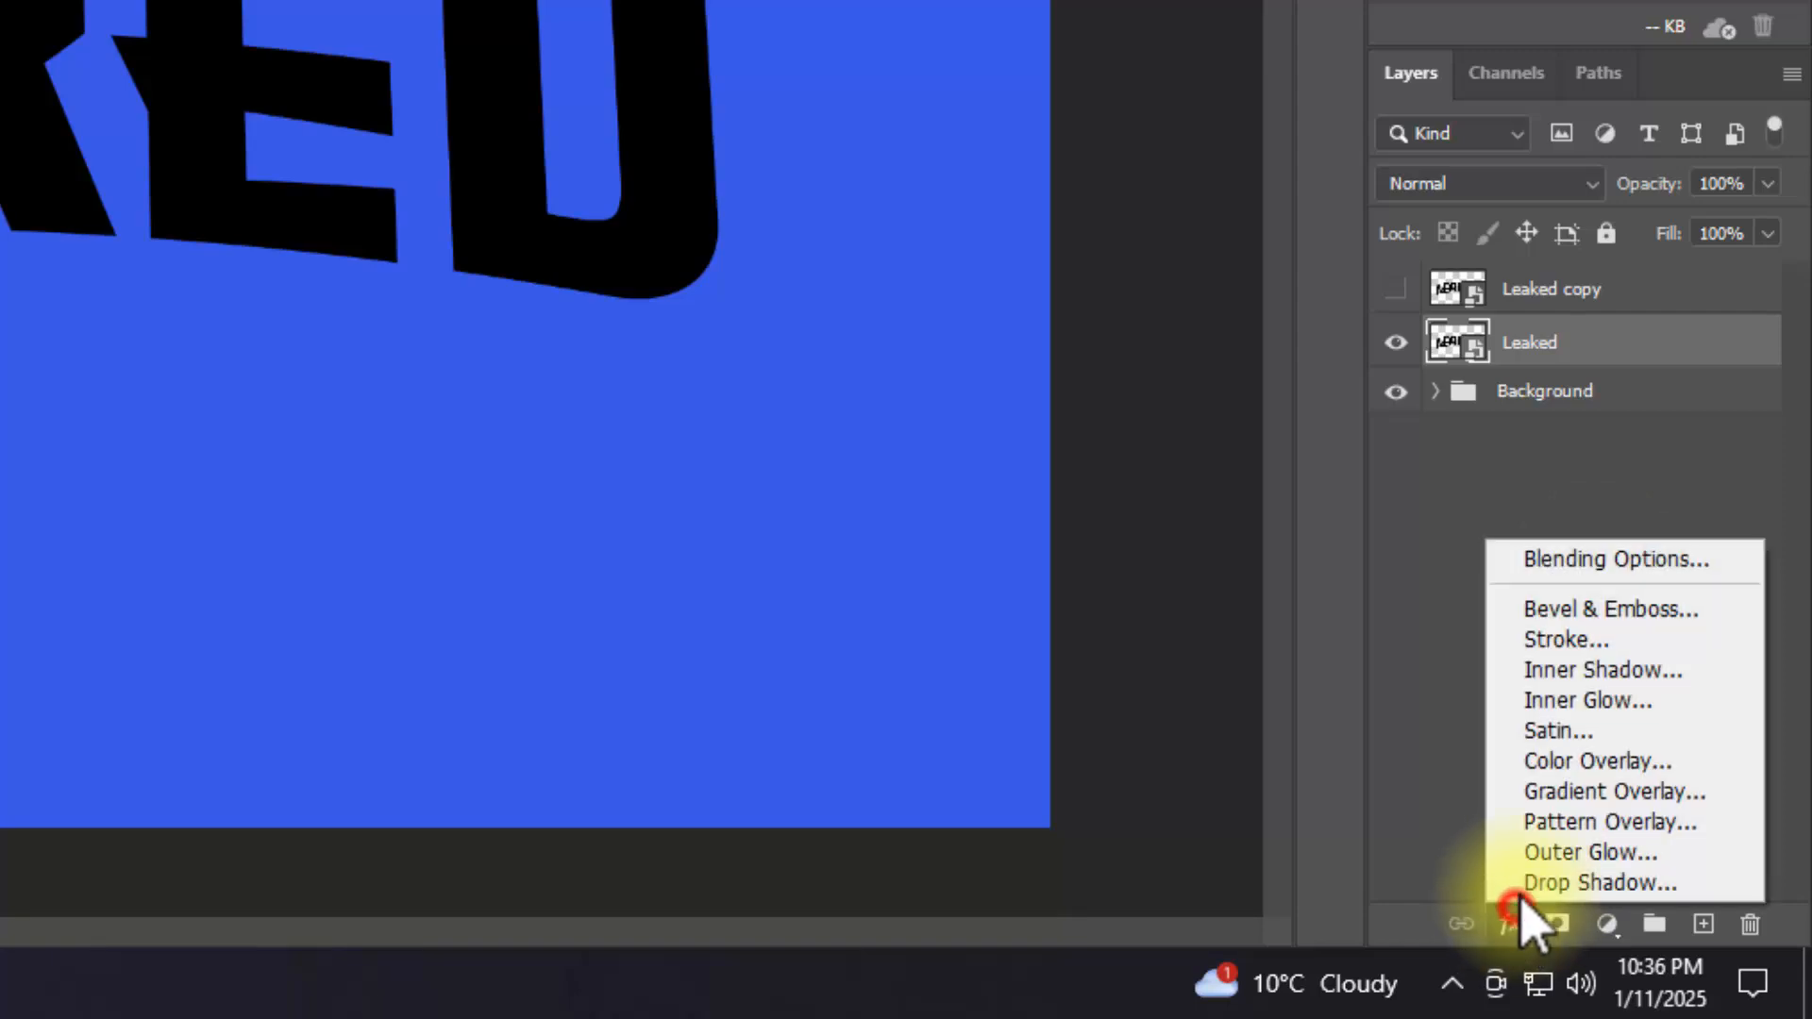
click(1557, 555)
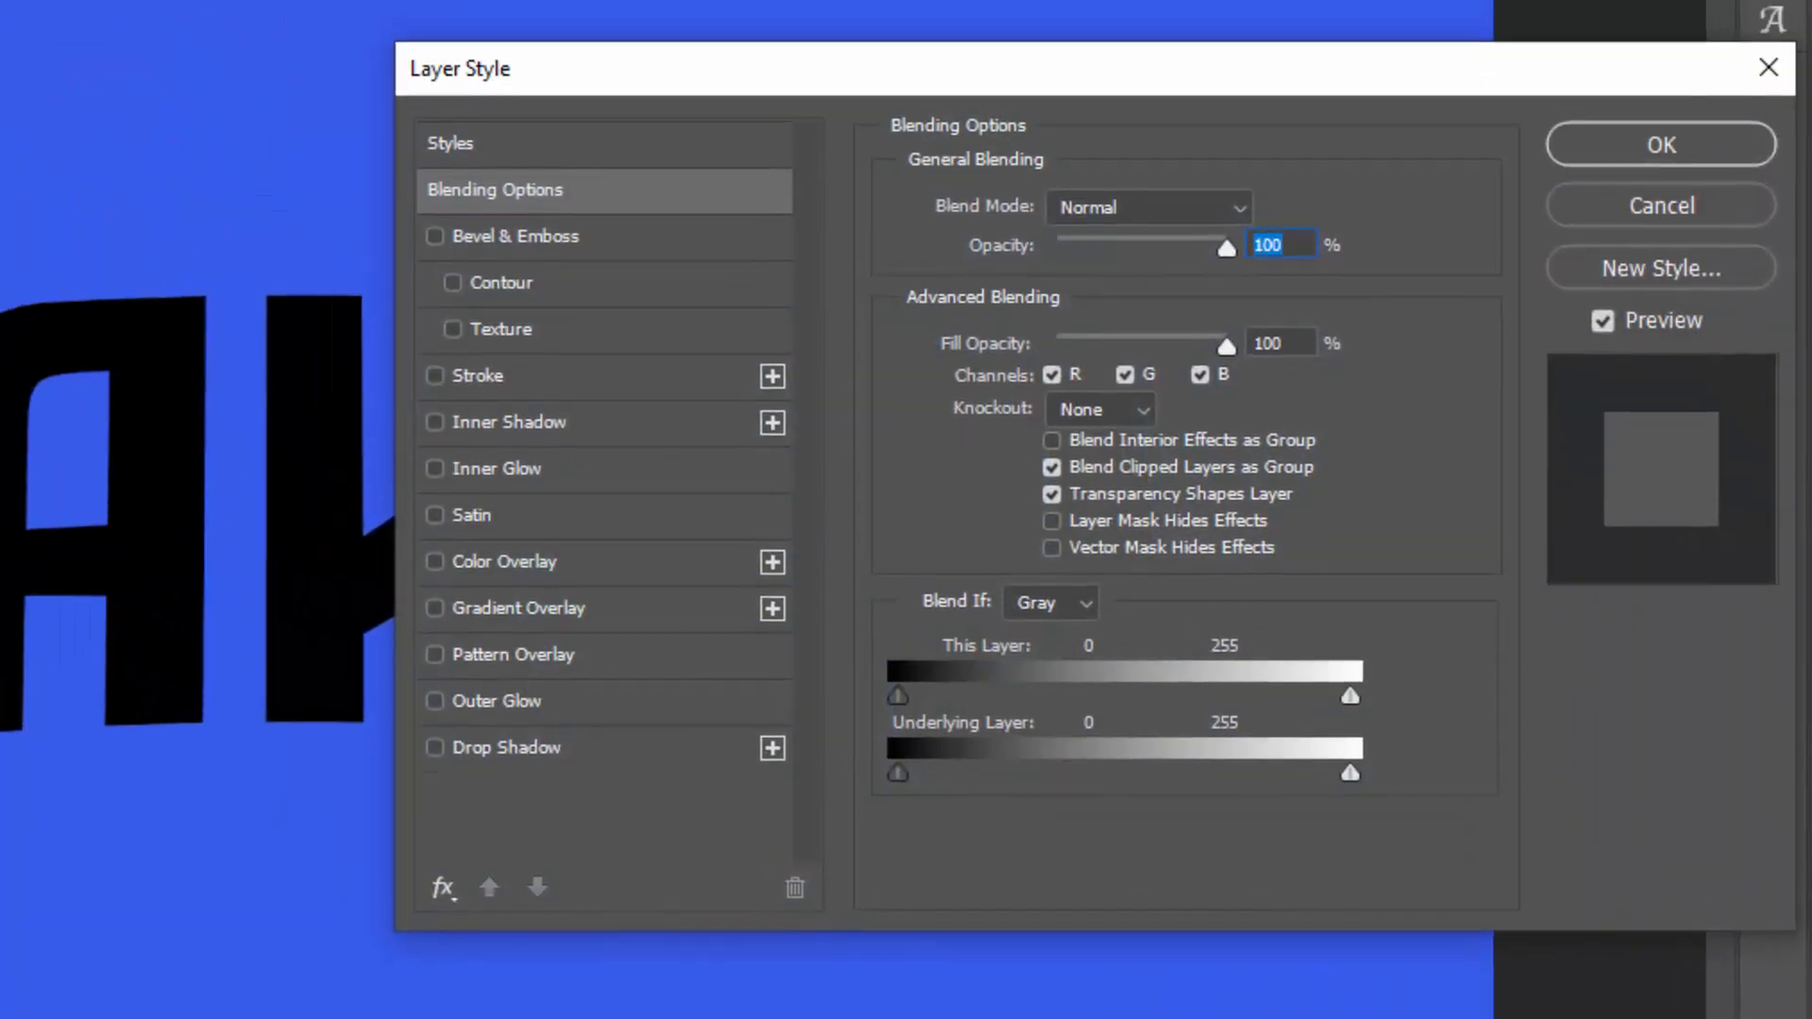
click(1311, 345)
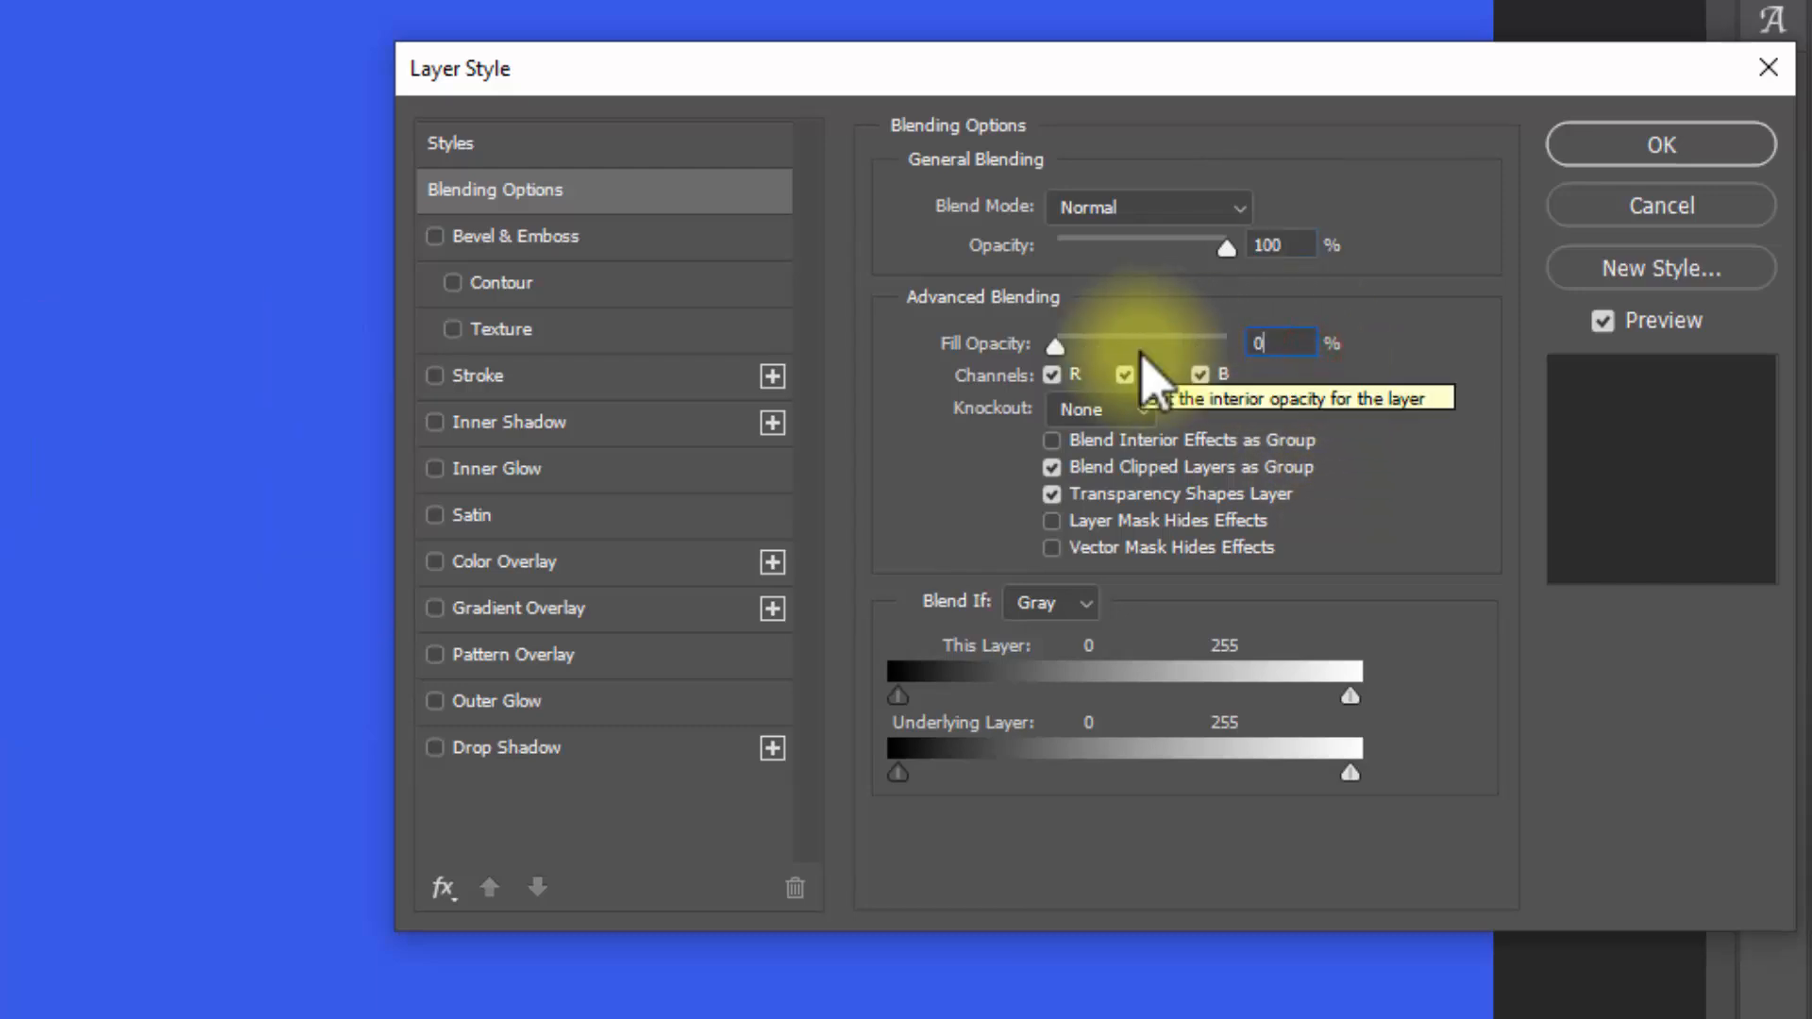
Step: Enable a Drop Shadow on the Leaked layer and set the shadow color to 000d54
click(609, 750)
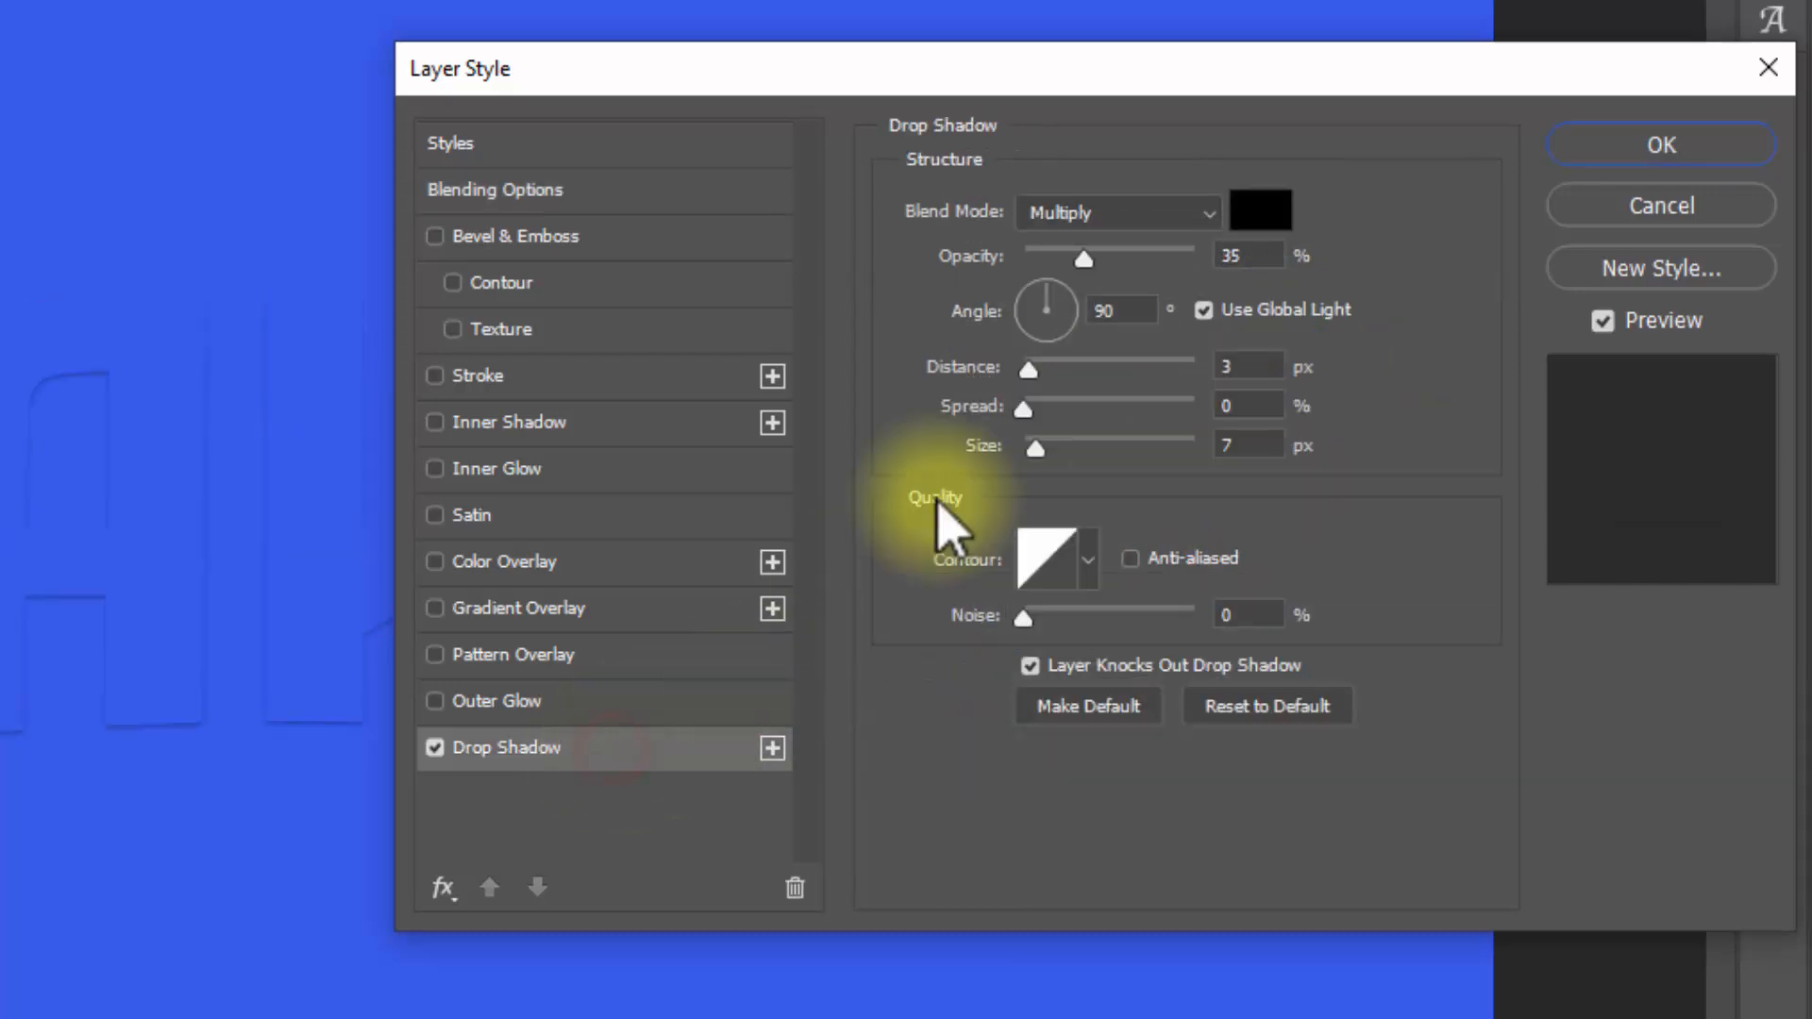
click(1261, 209)
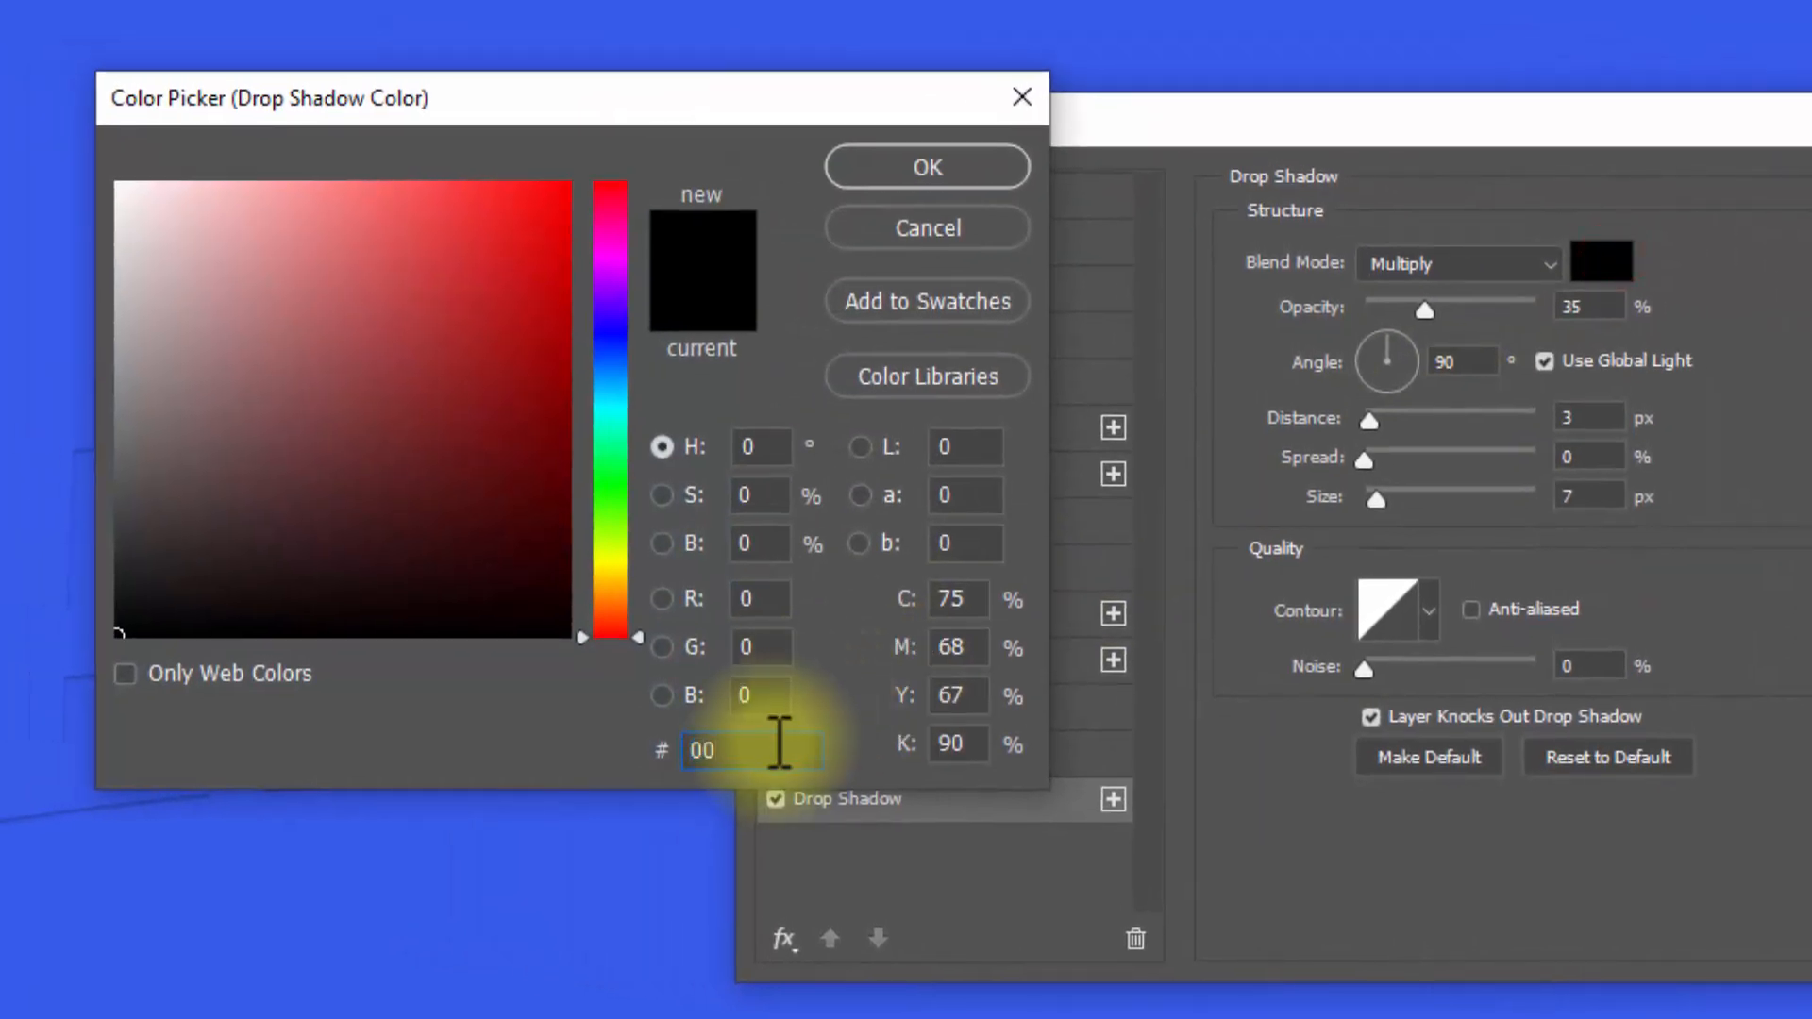
text(000d5)
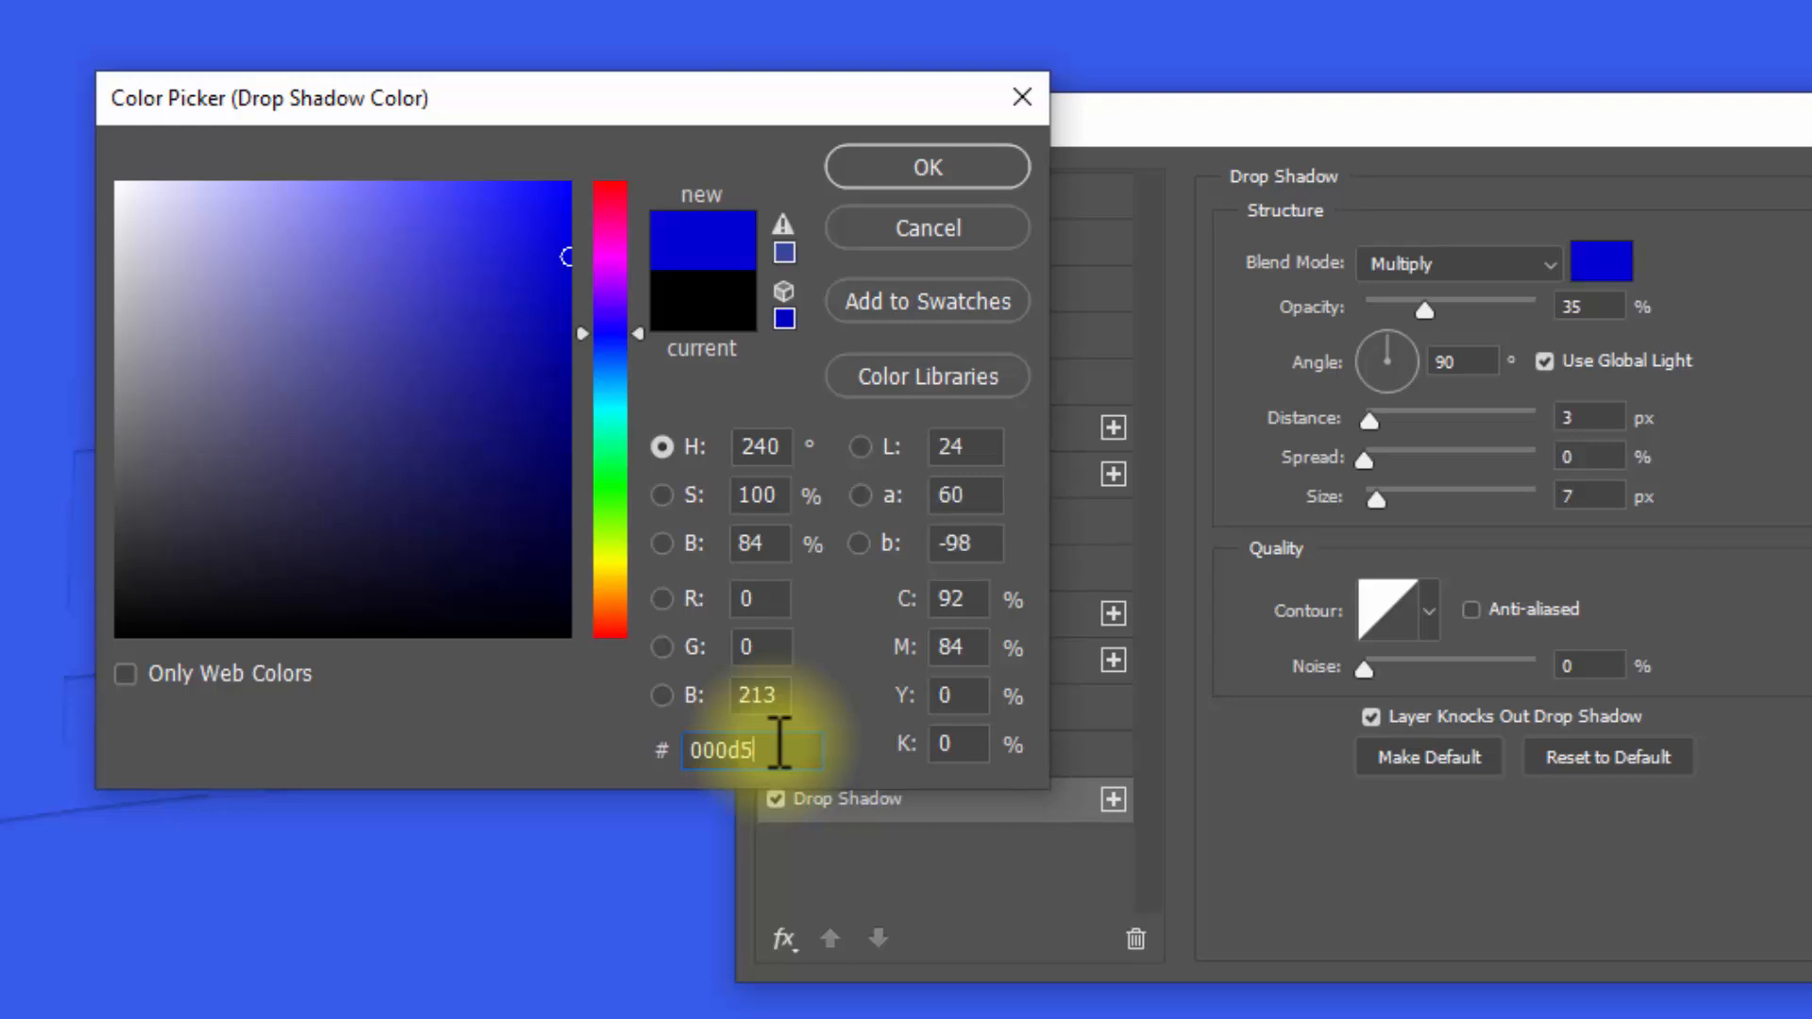
text(4)
click(925, 160)
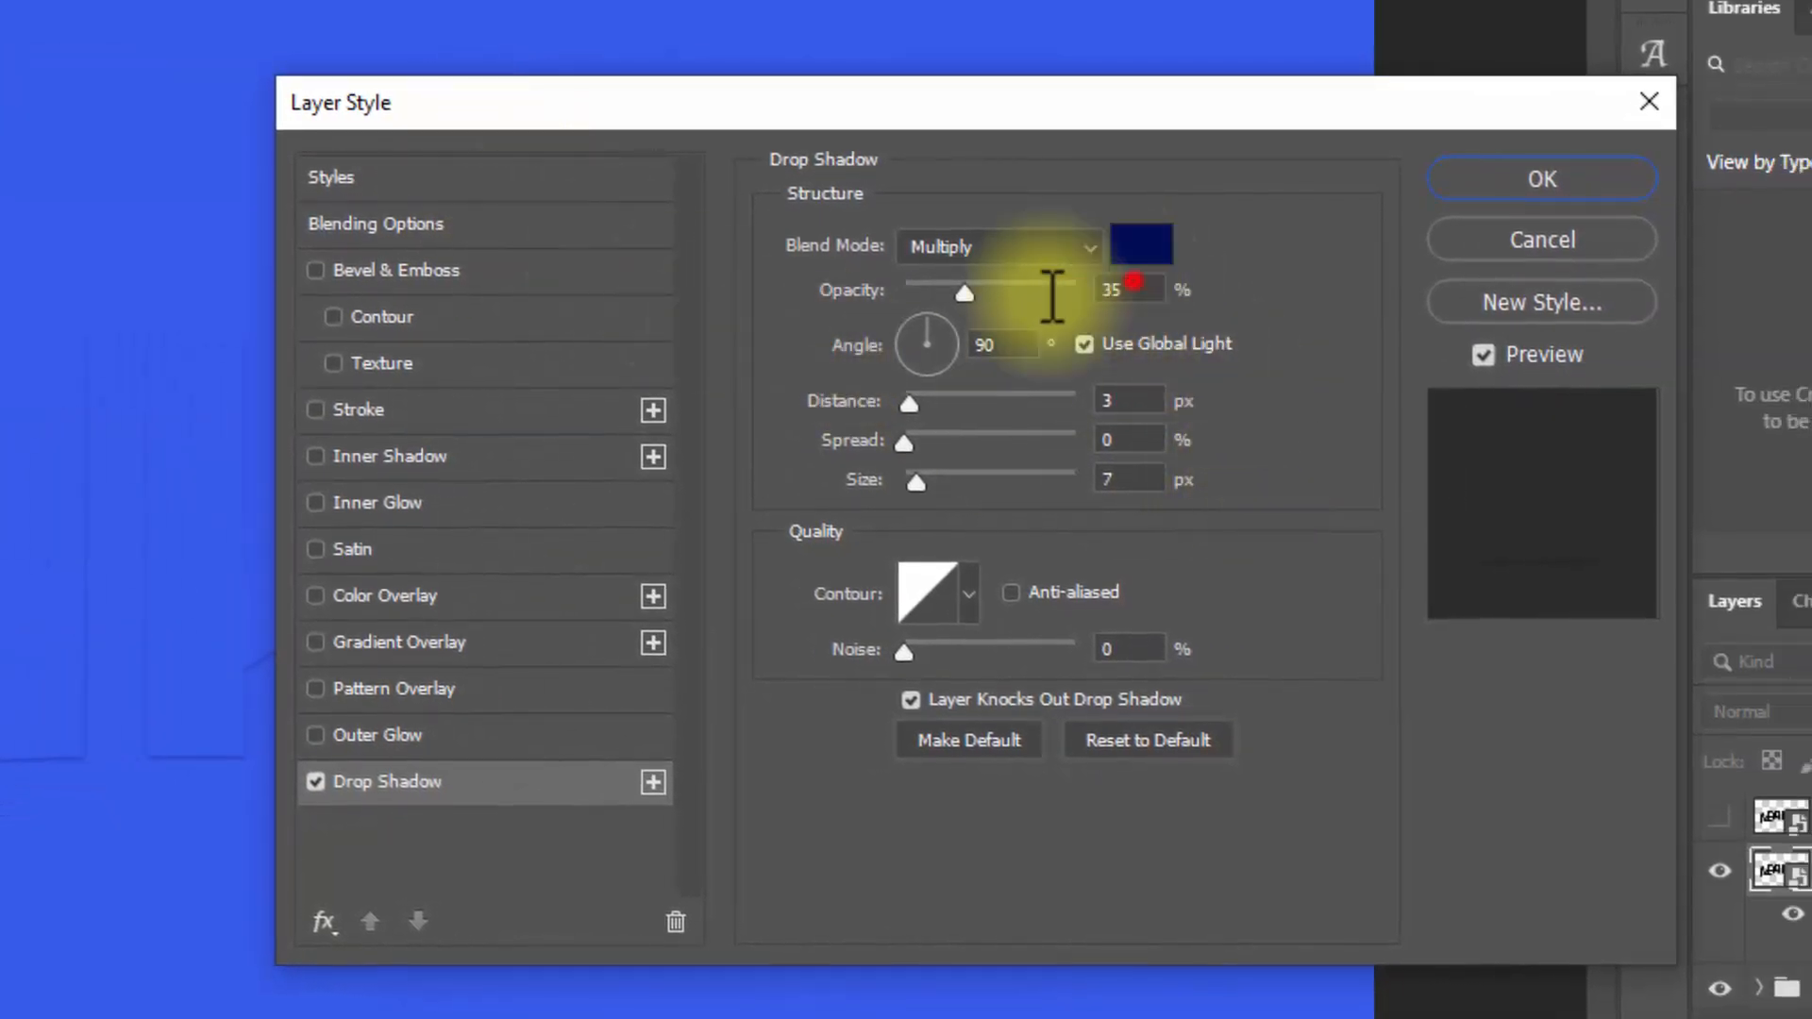
Step: Set the drop shadow to 46% opacity, turn off global light keeping the 90° angle, and use 100 px distance and 75 px size
click(1123, 289)
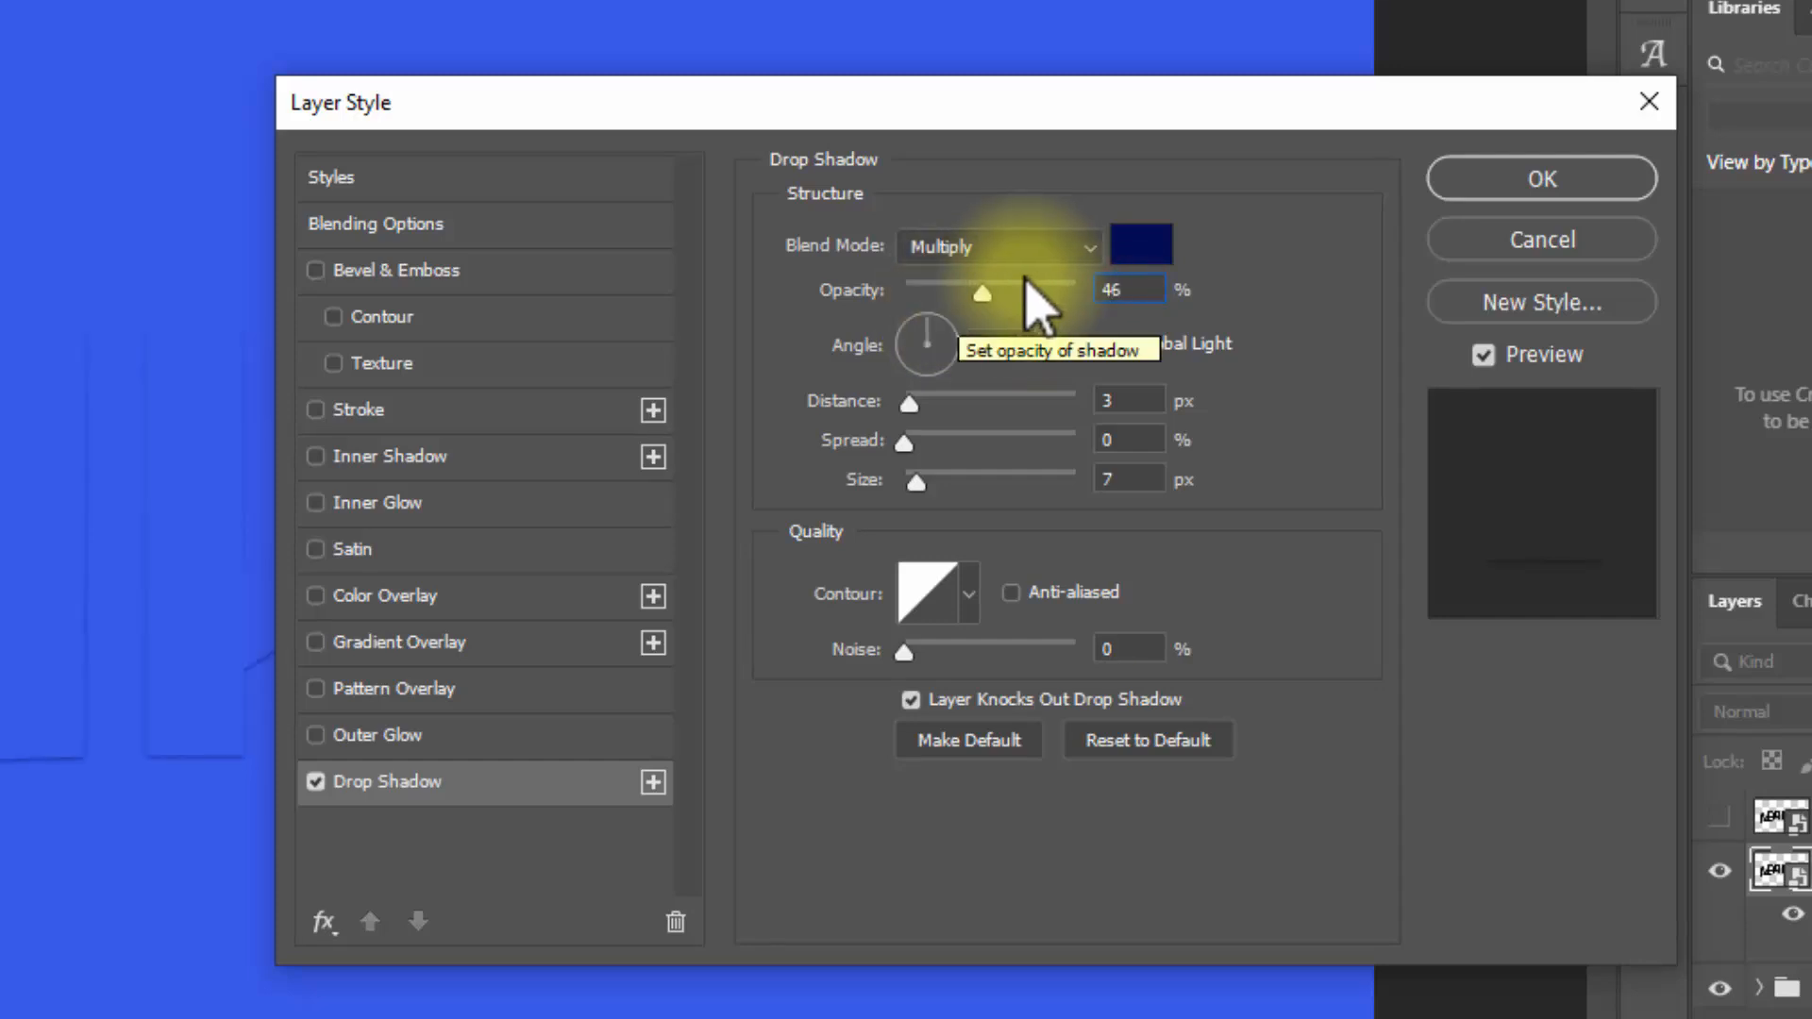
click(1084, 345)
click(1002, 346)
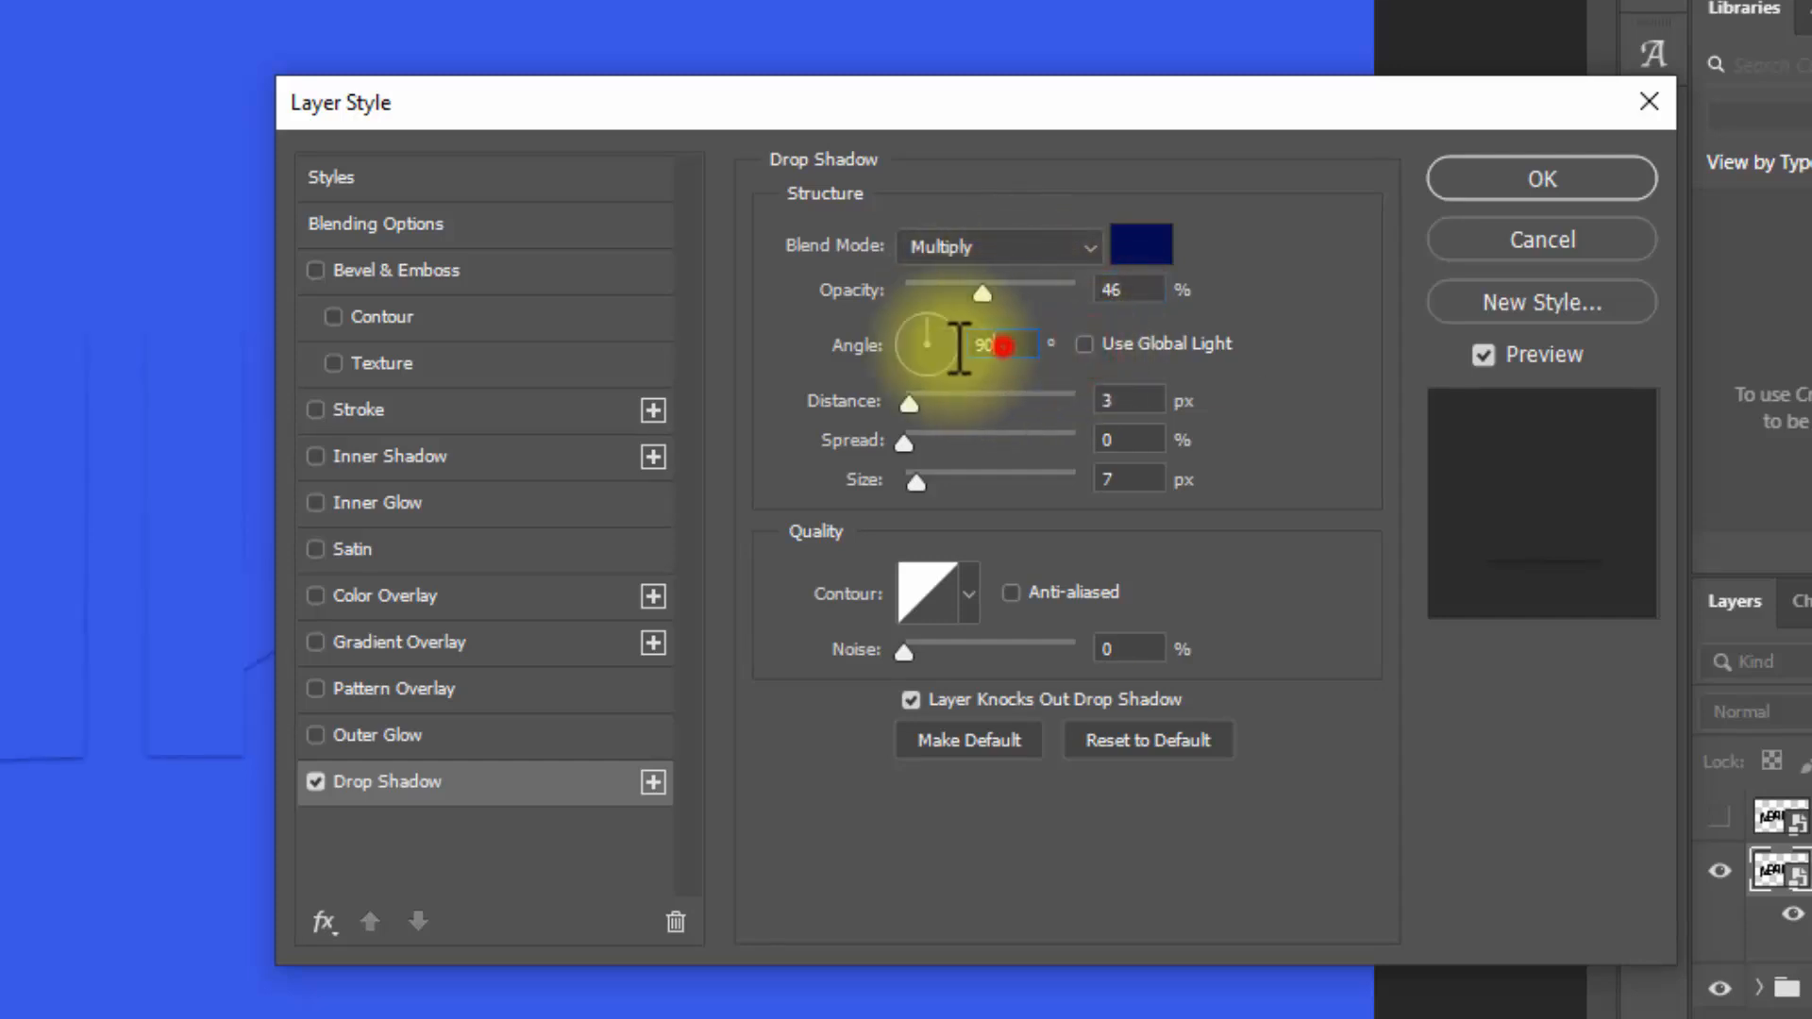
click(1102, 403)
text(100)
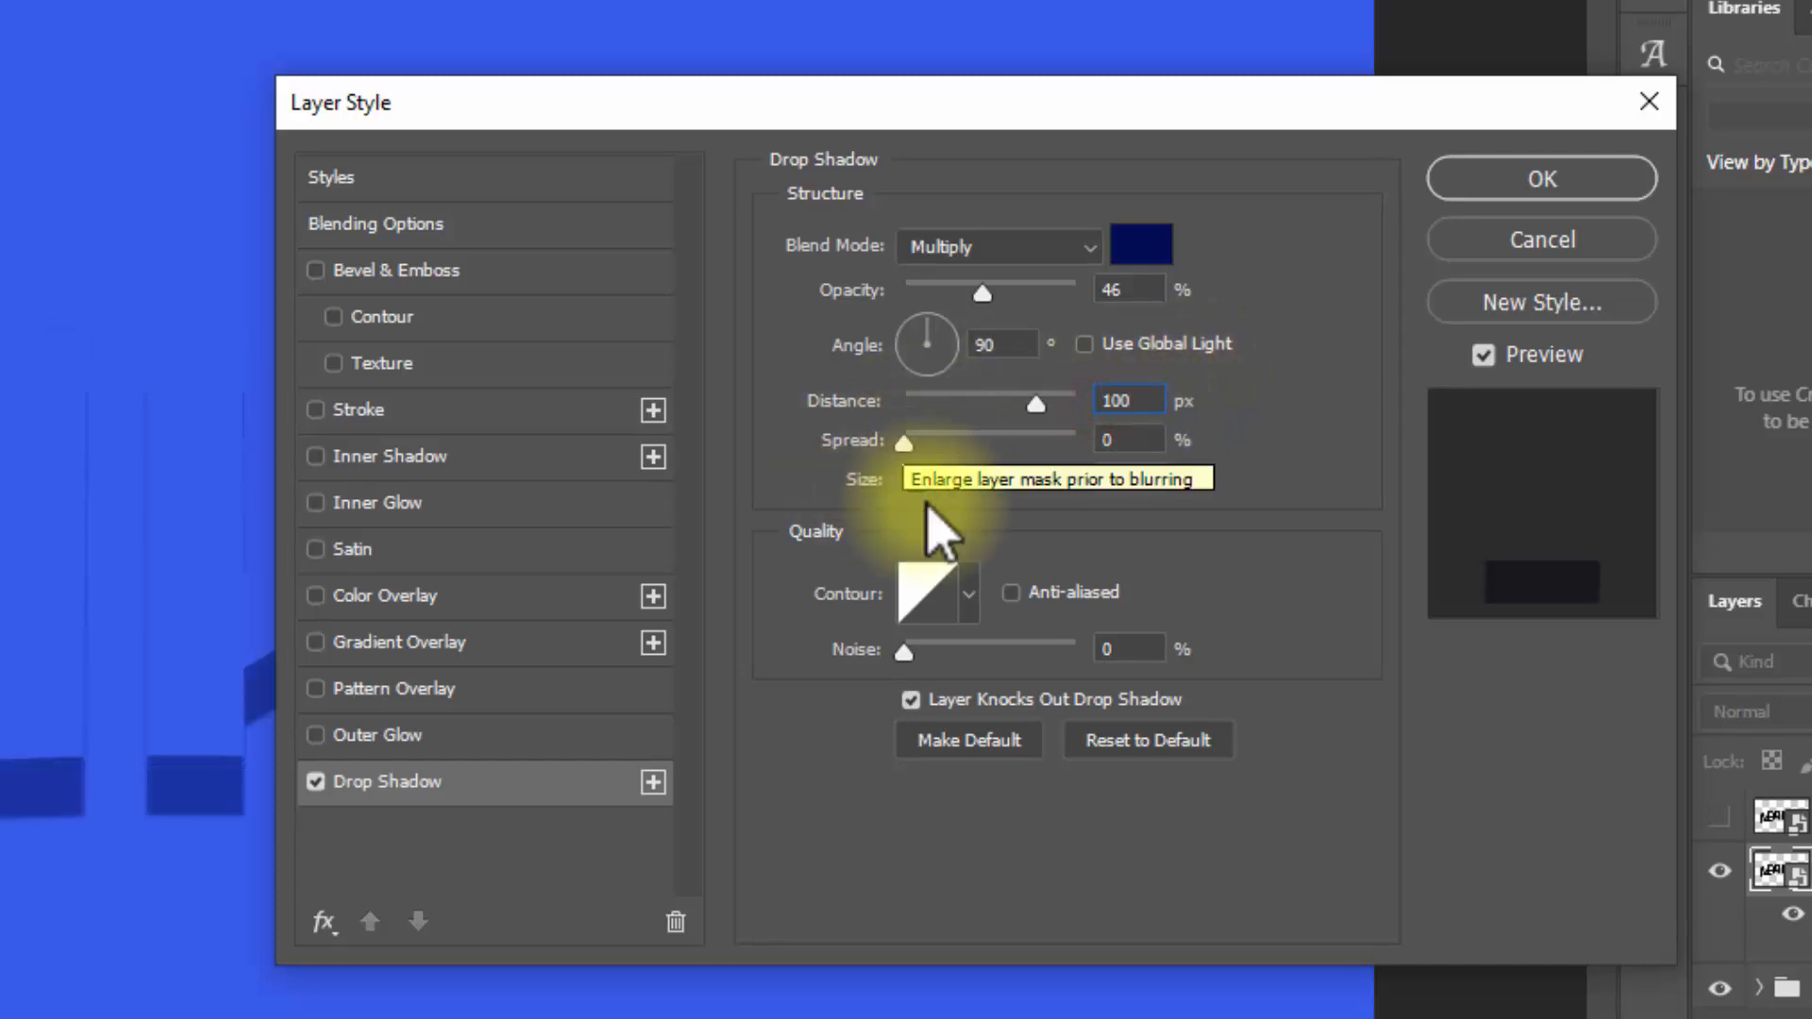
click(1147, 477)
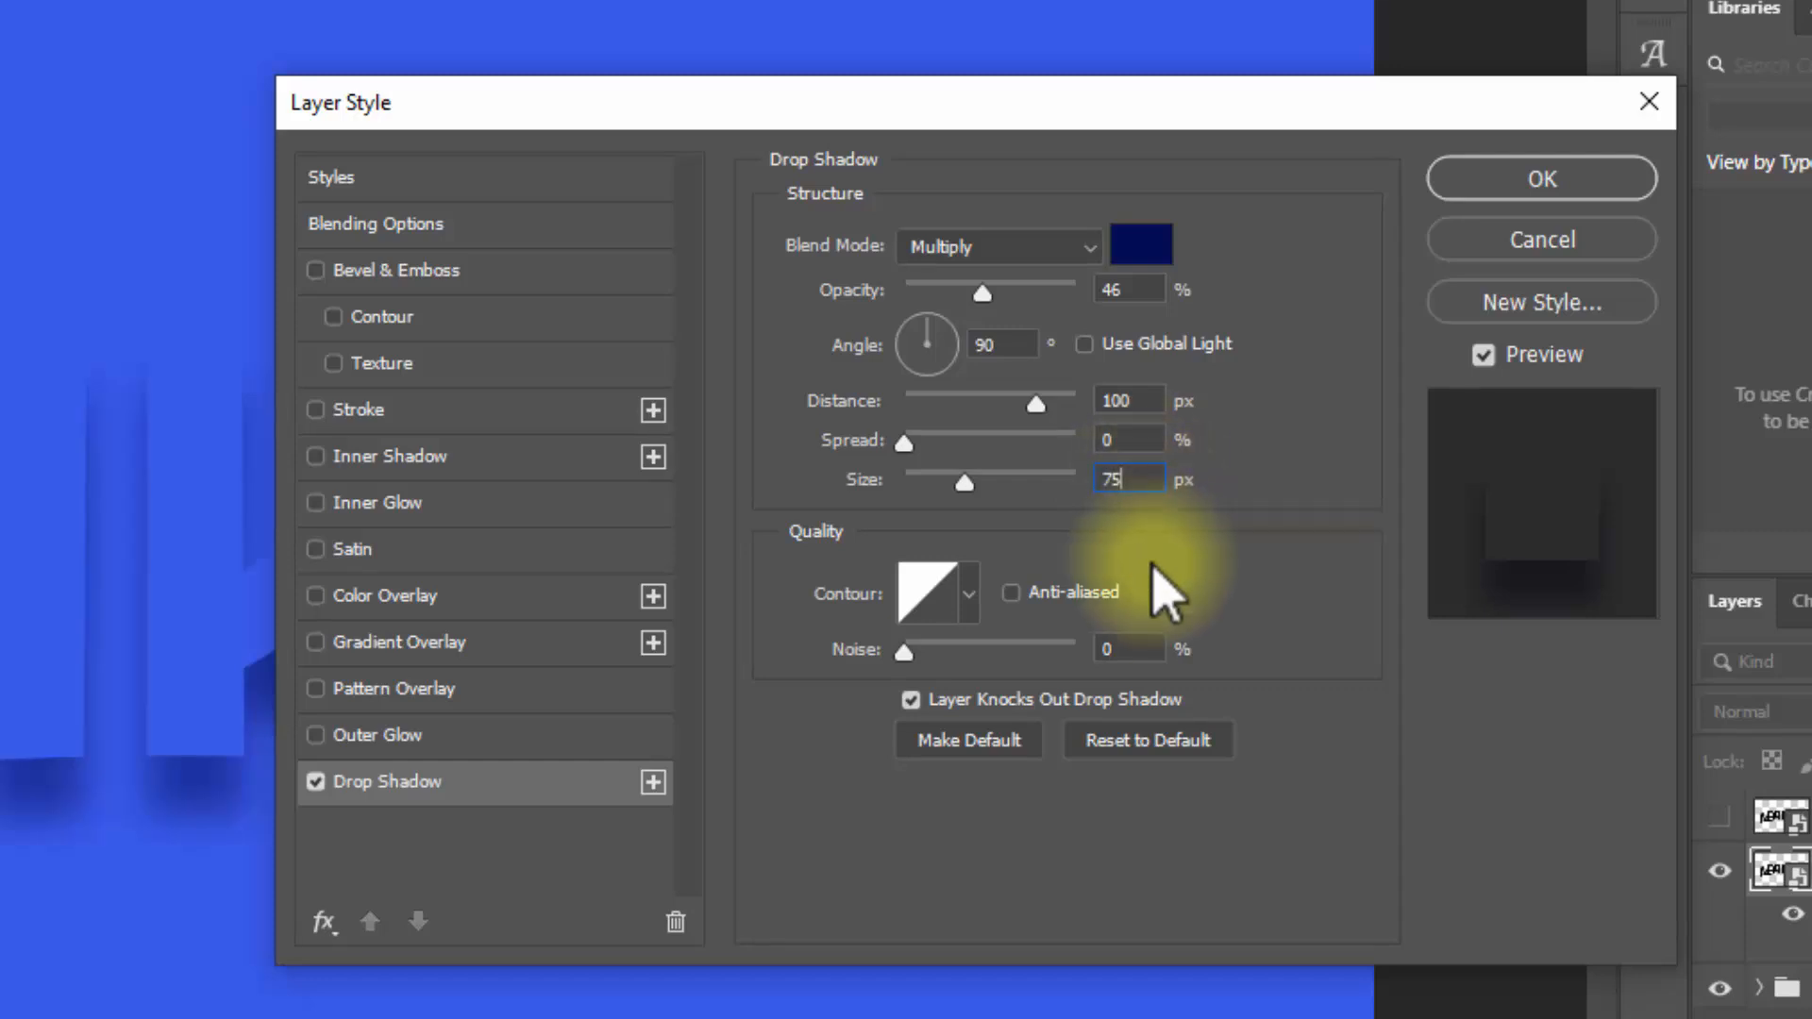
Step: Add a second drop shadow with 50% opacity, 100 px distance and 90 px size
click(652, 783)
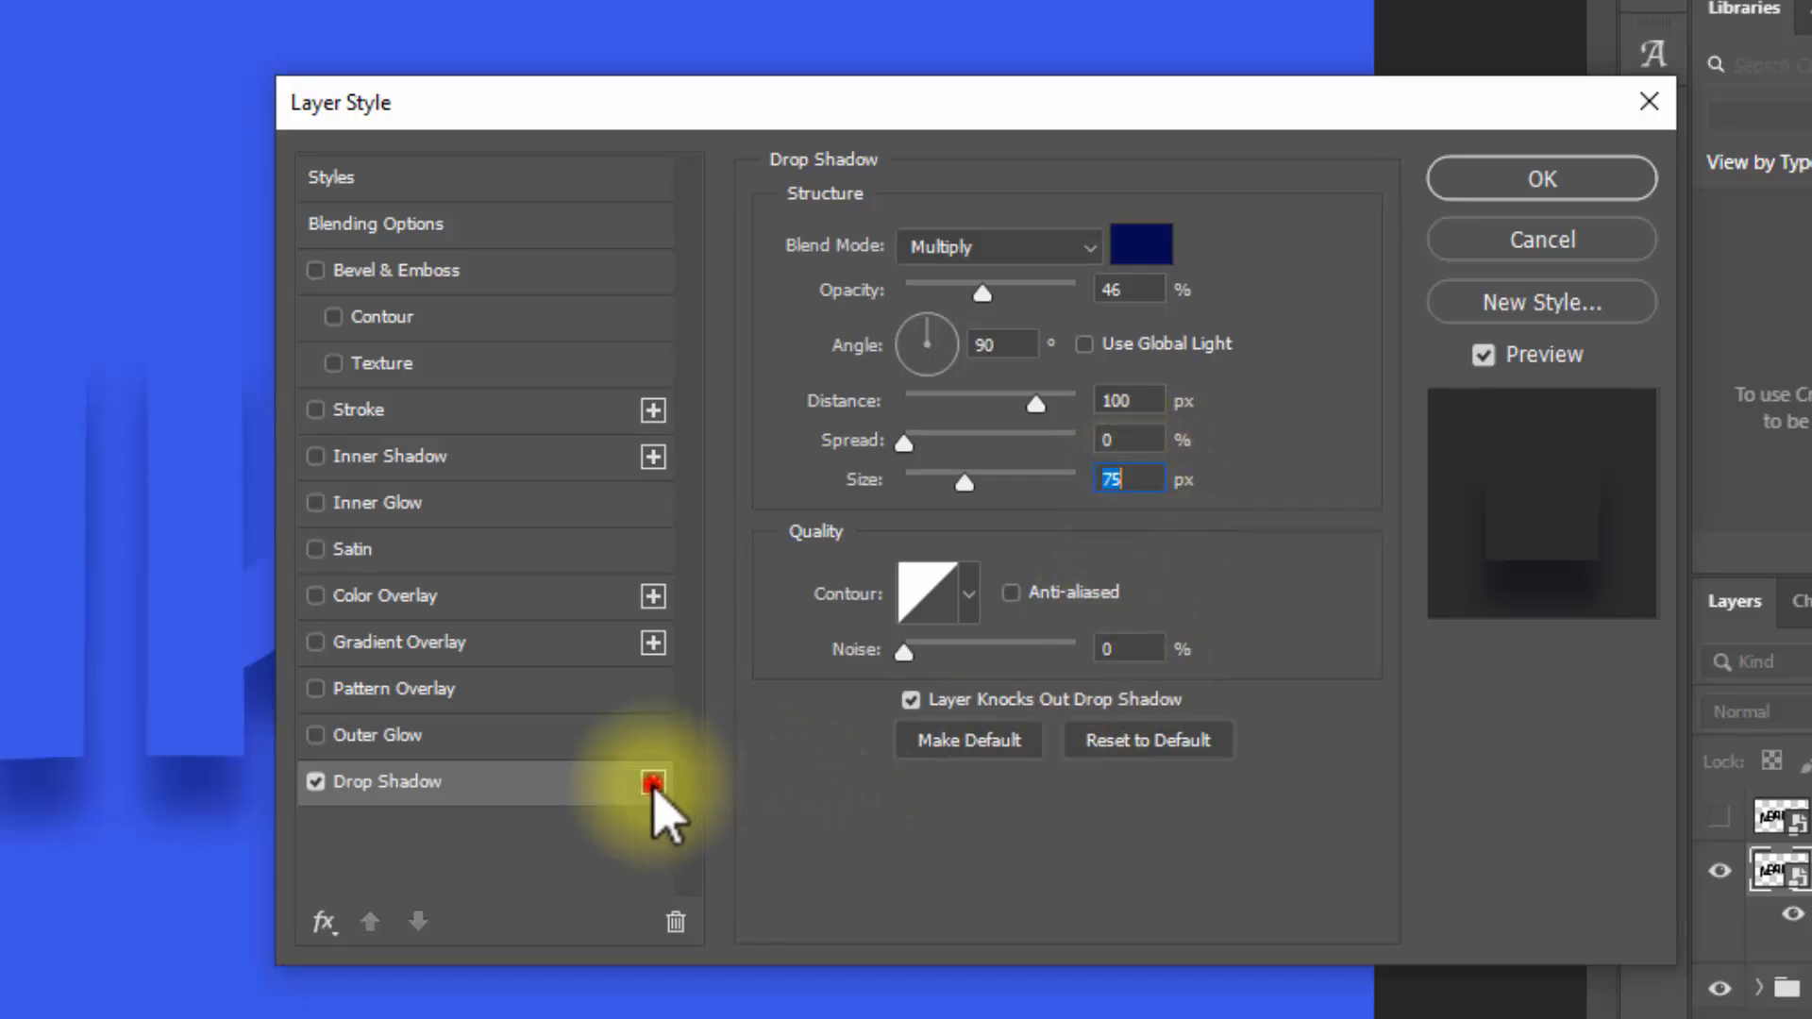
click(571, 843)
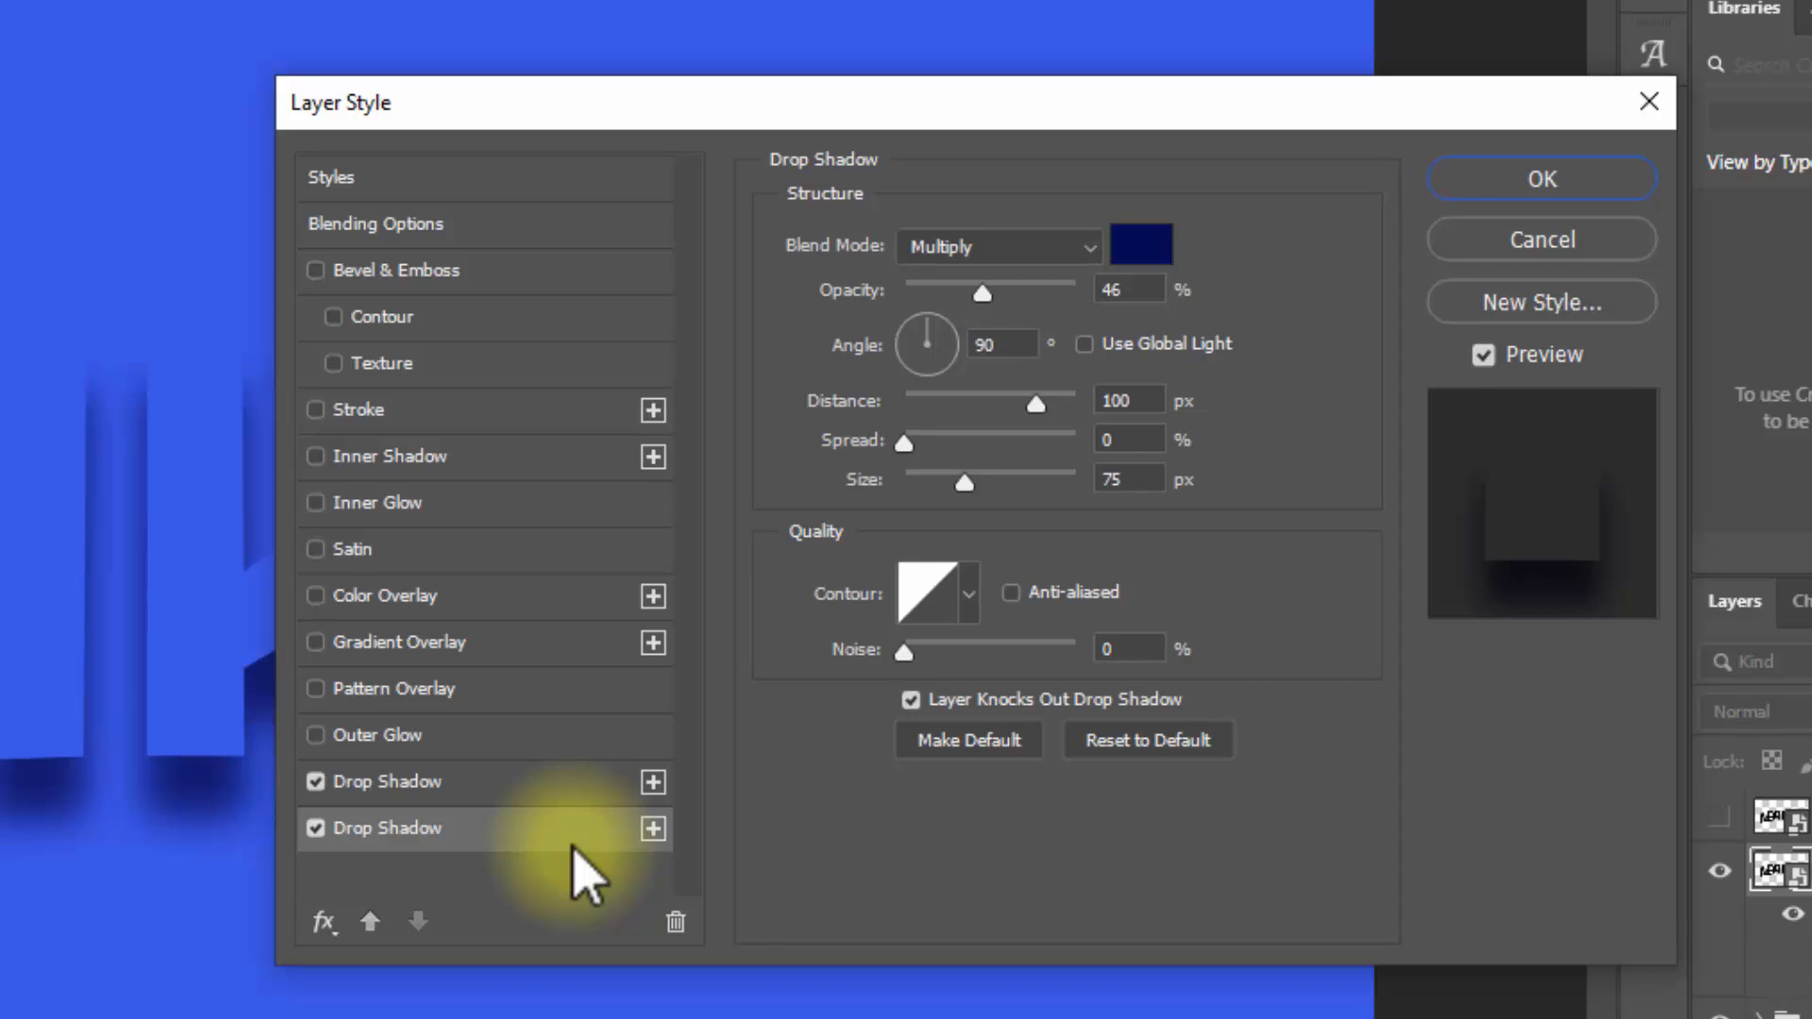
click(1133, 292)
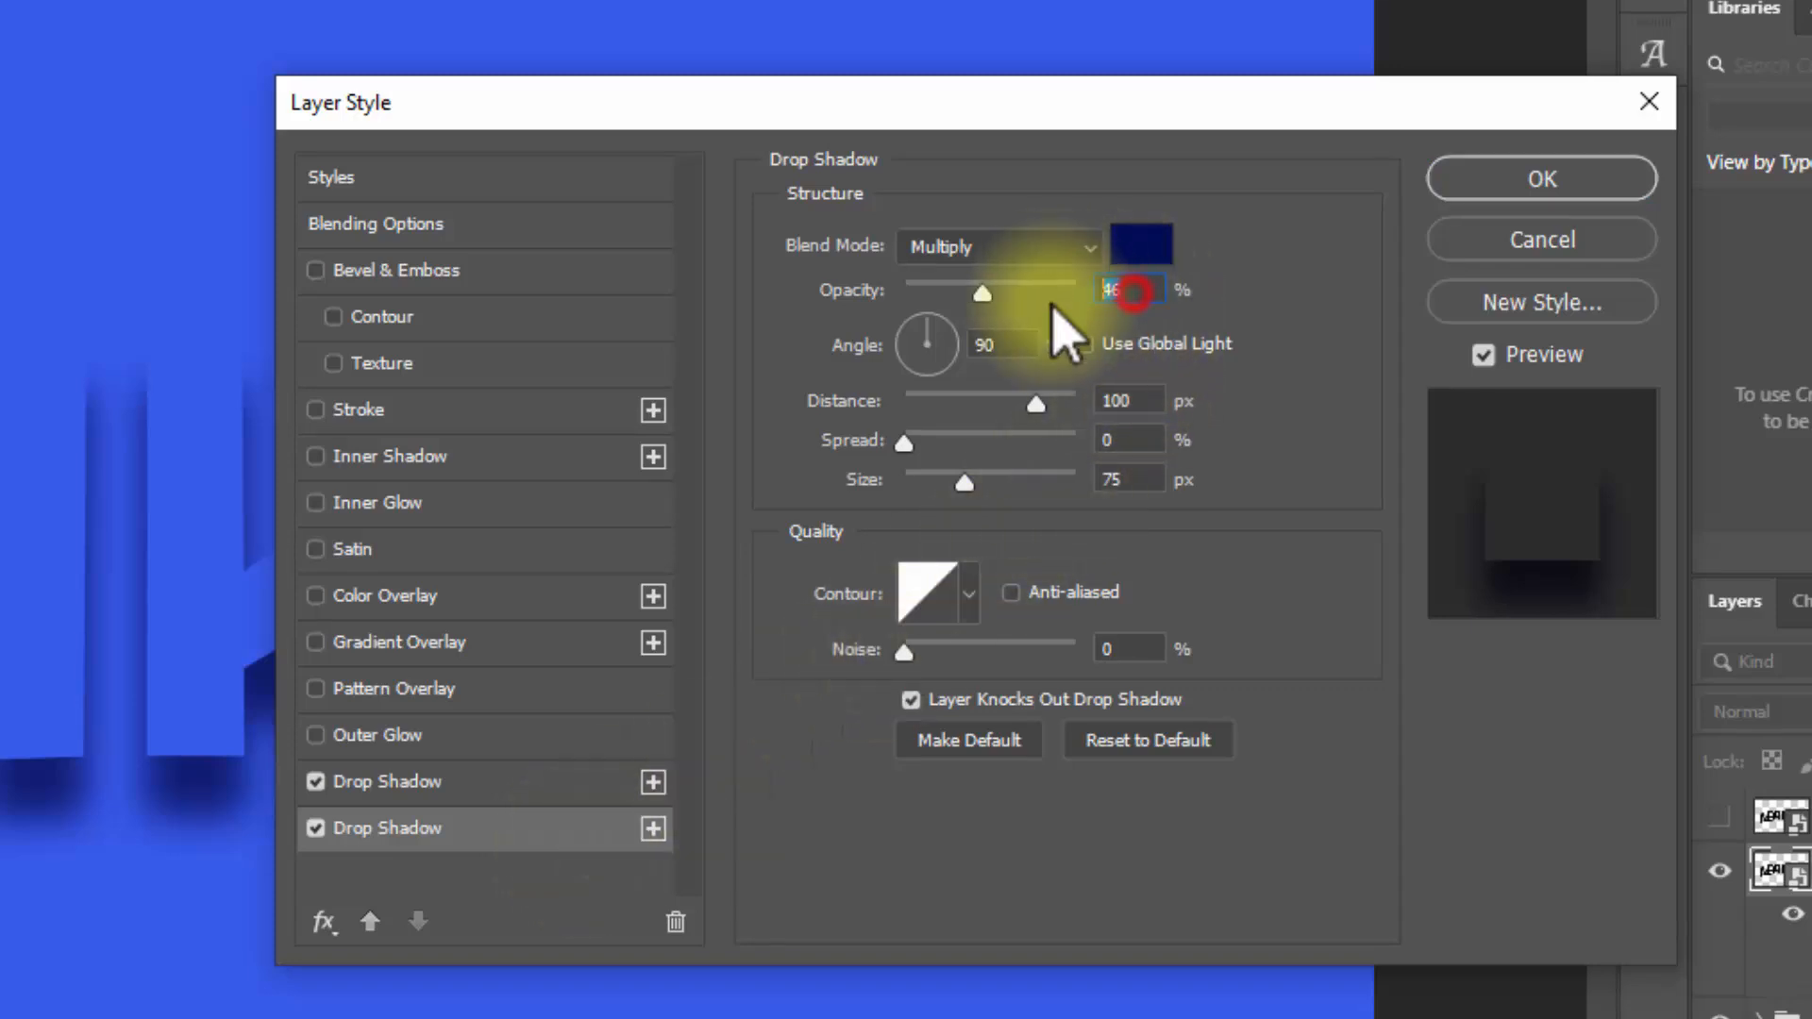
text(50)
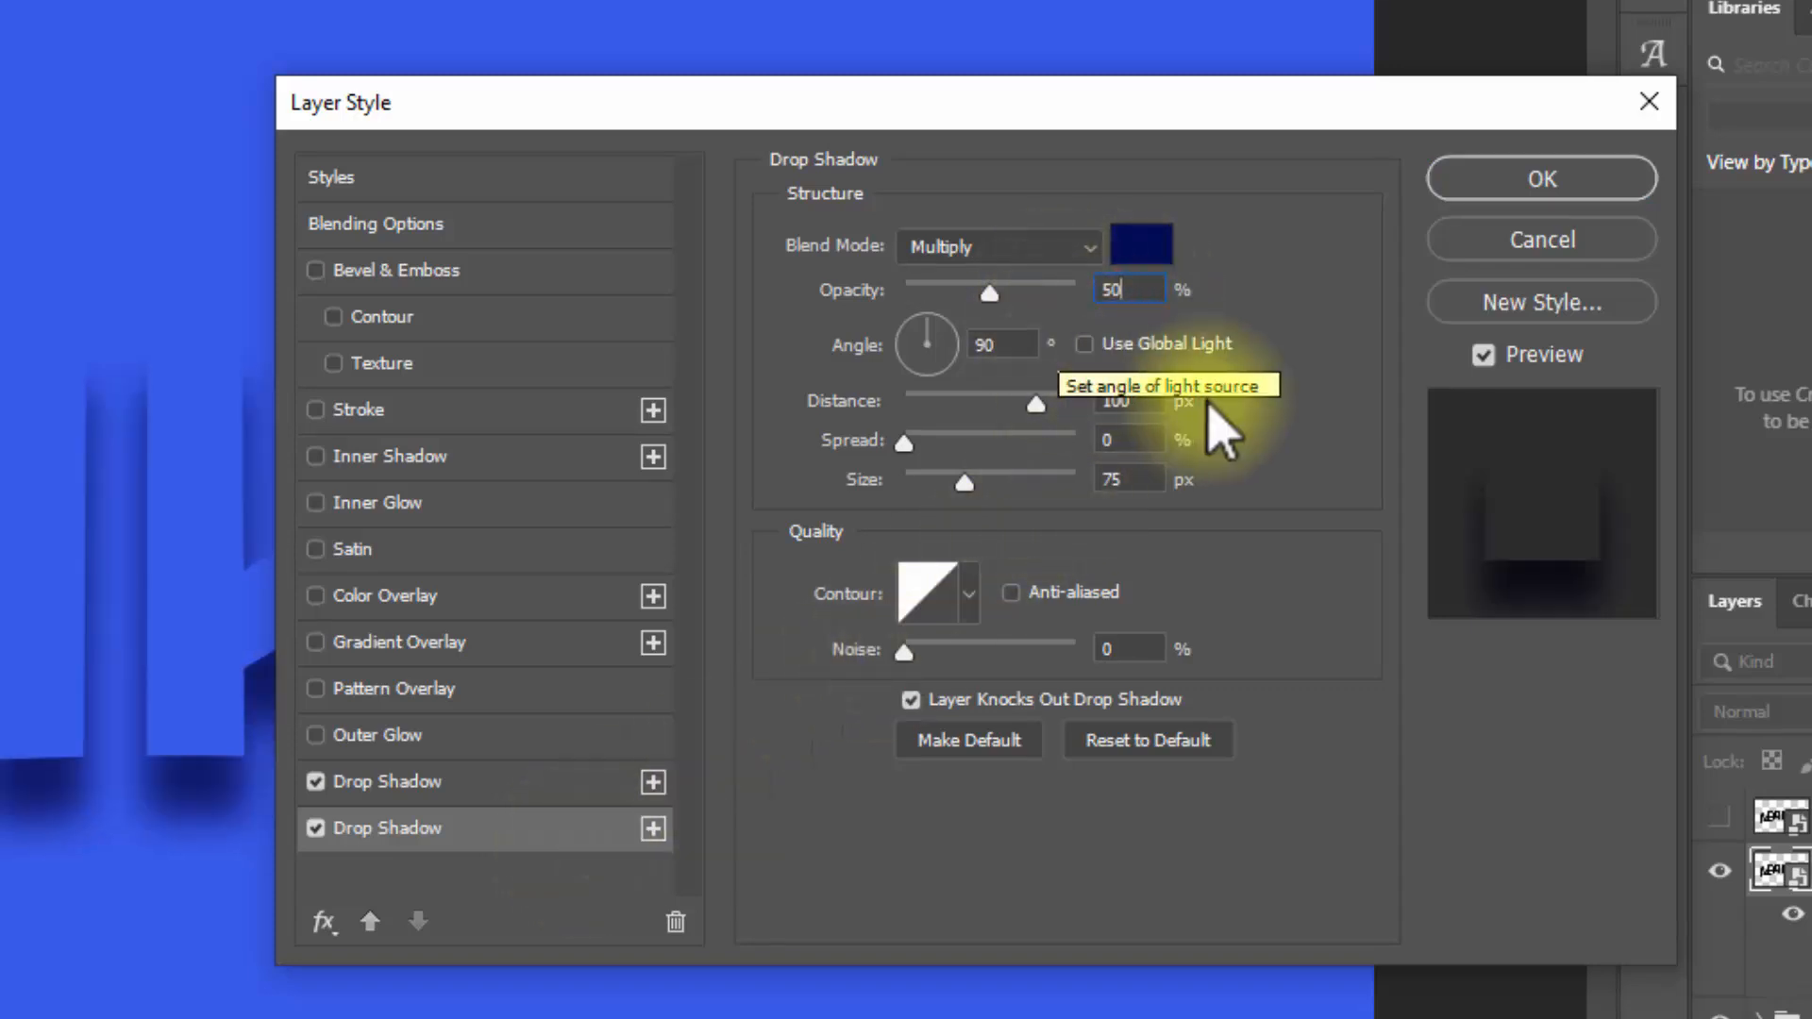
click(1133, 402)
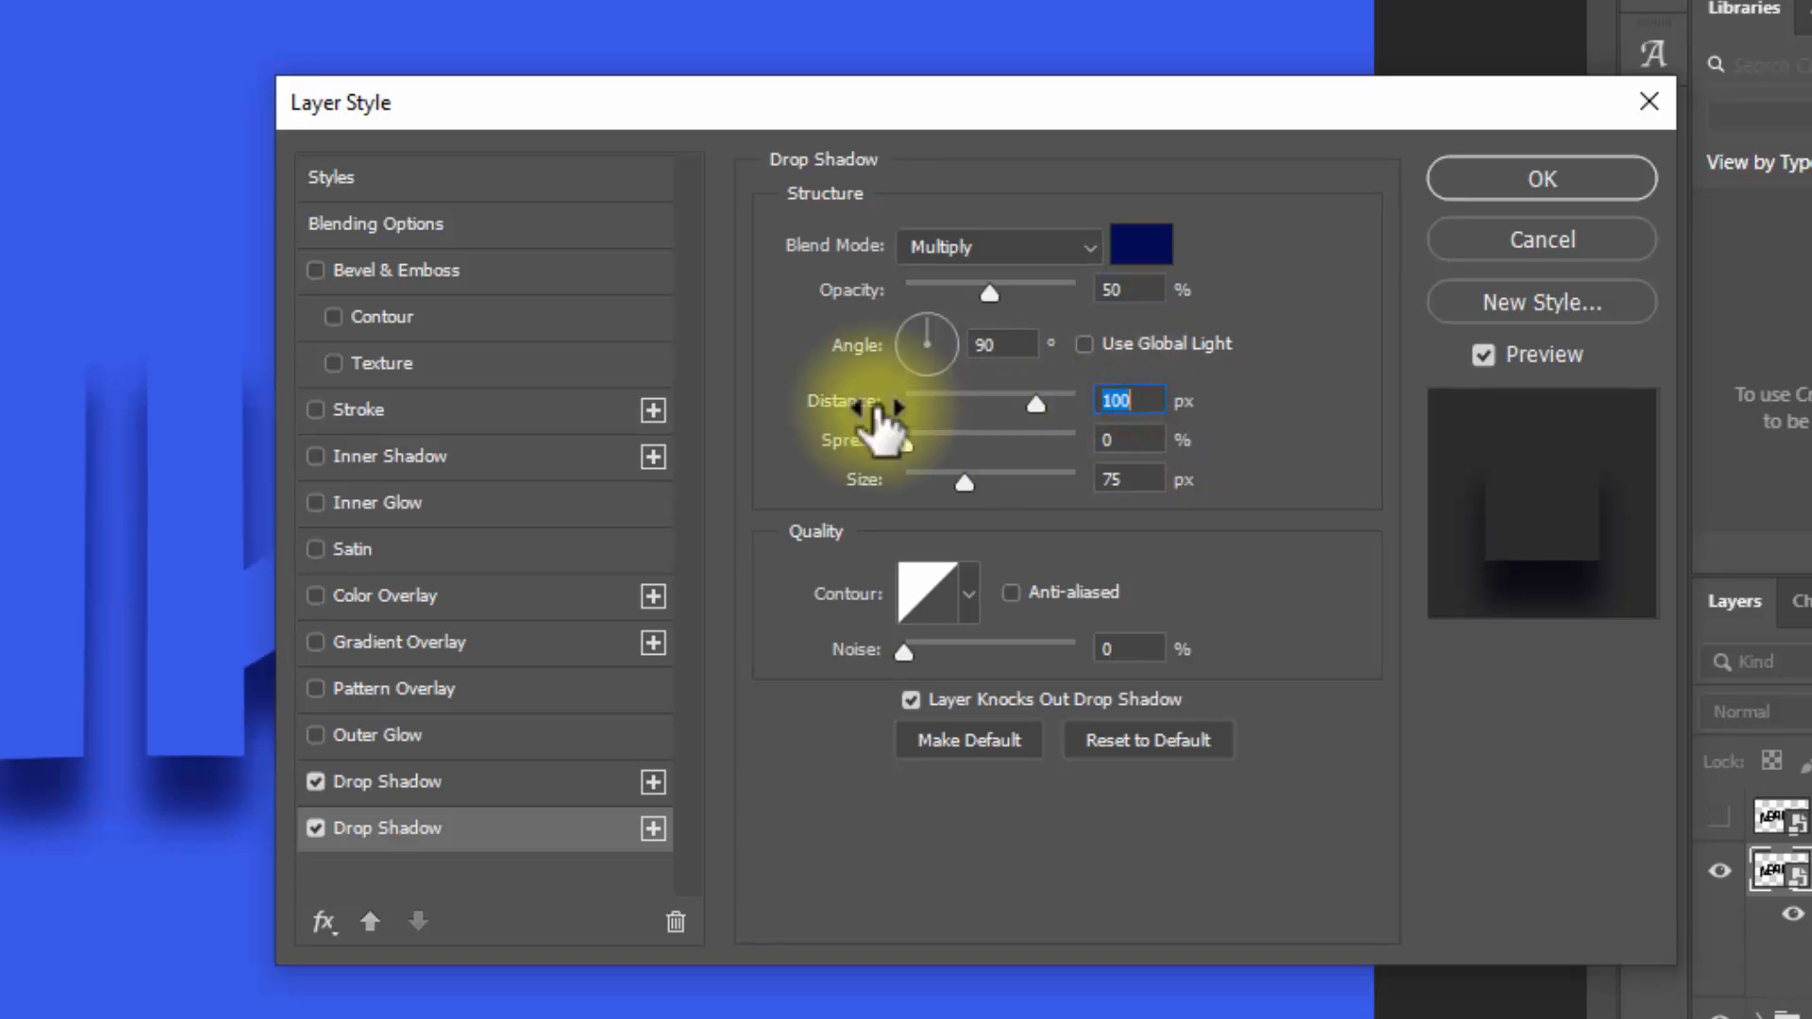
text(100)
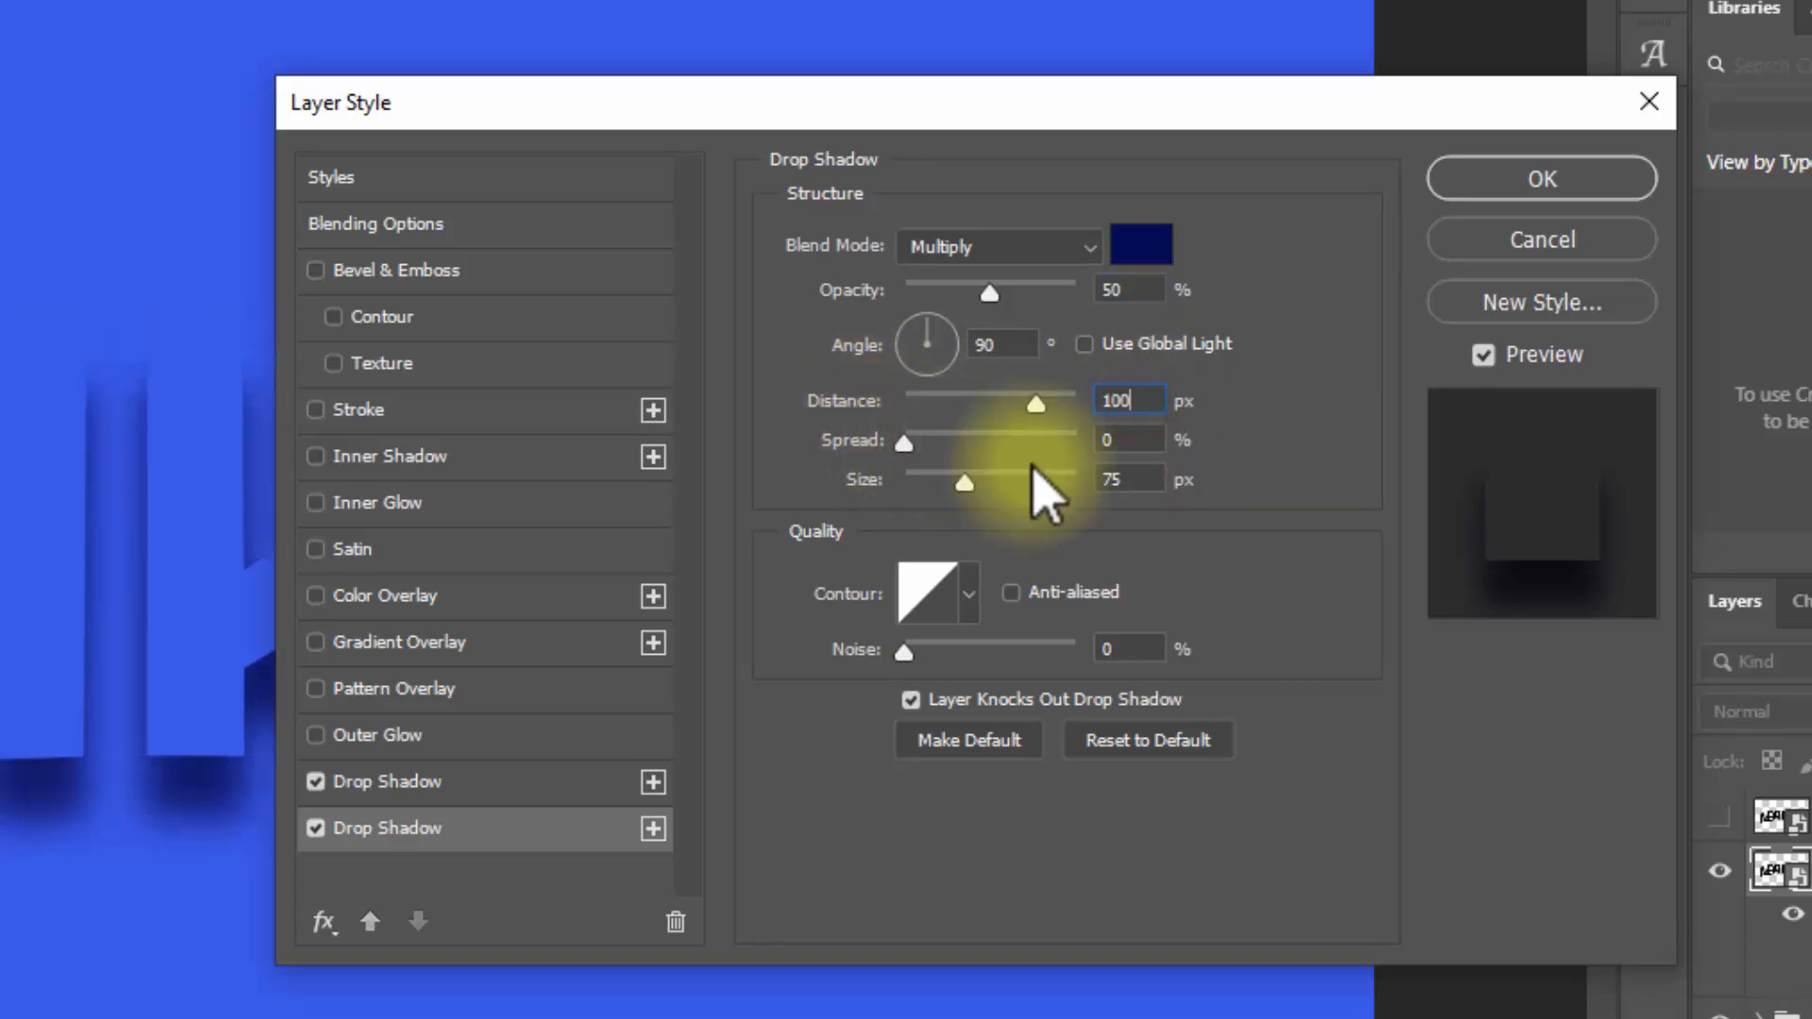
click(1142, 476)
text(900)
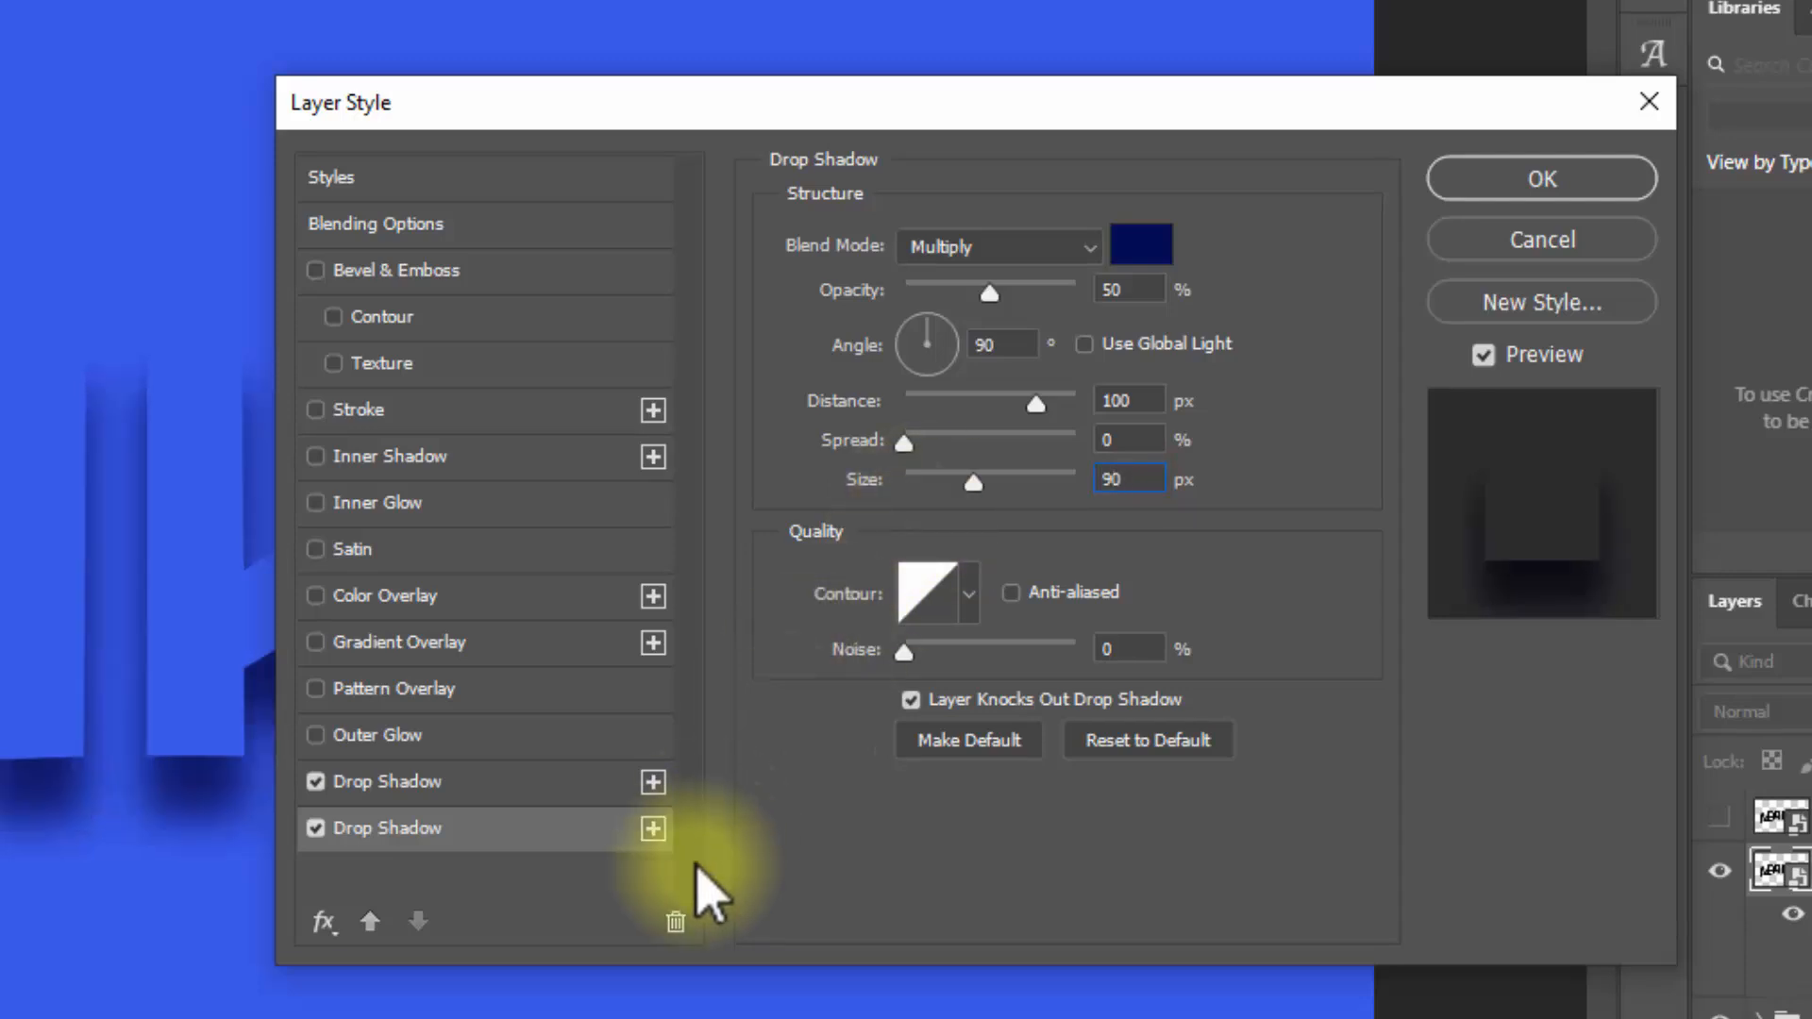
Step: Add a third drop shadow with 34% opacity and 79 px distance, keeping the size at 90 px
click(653, 828)
click(511, 873)
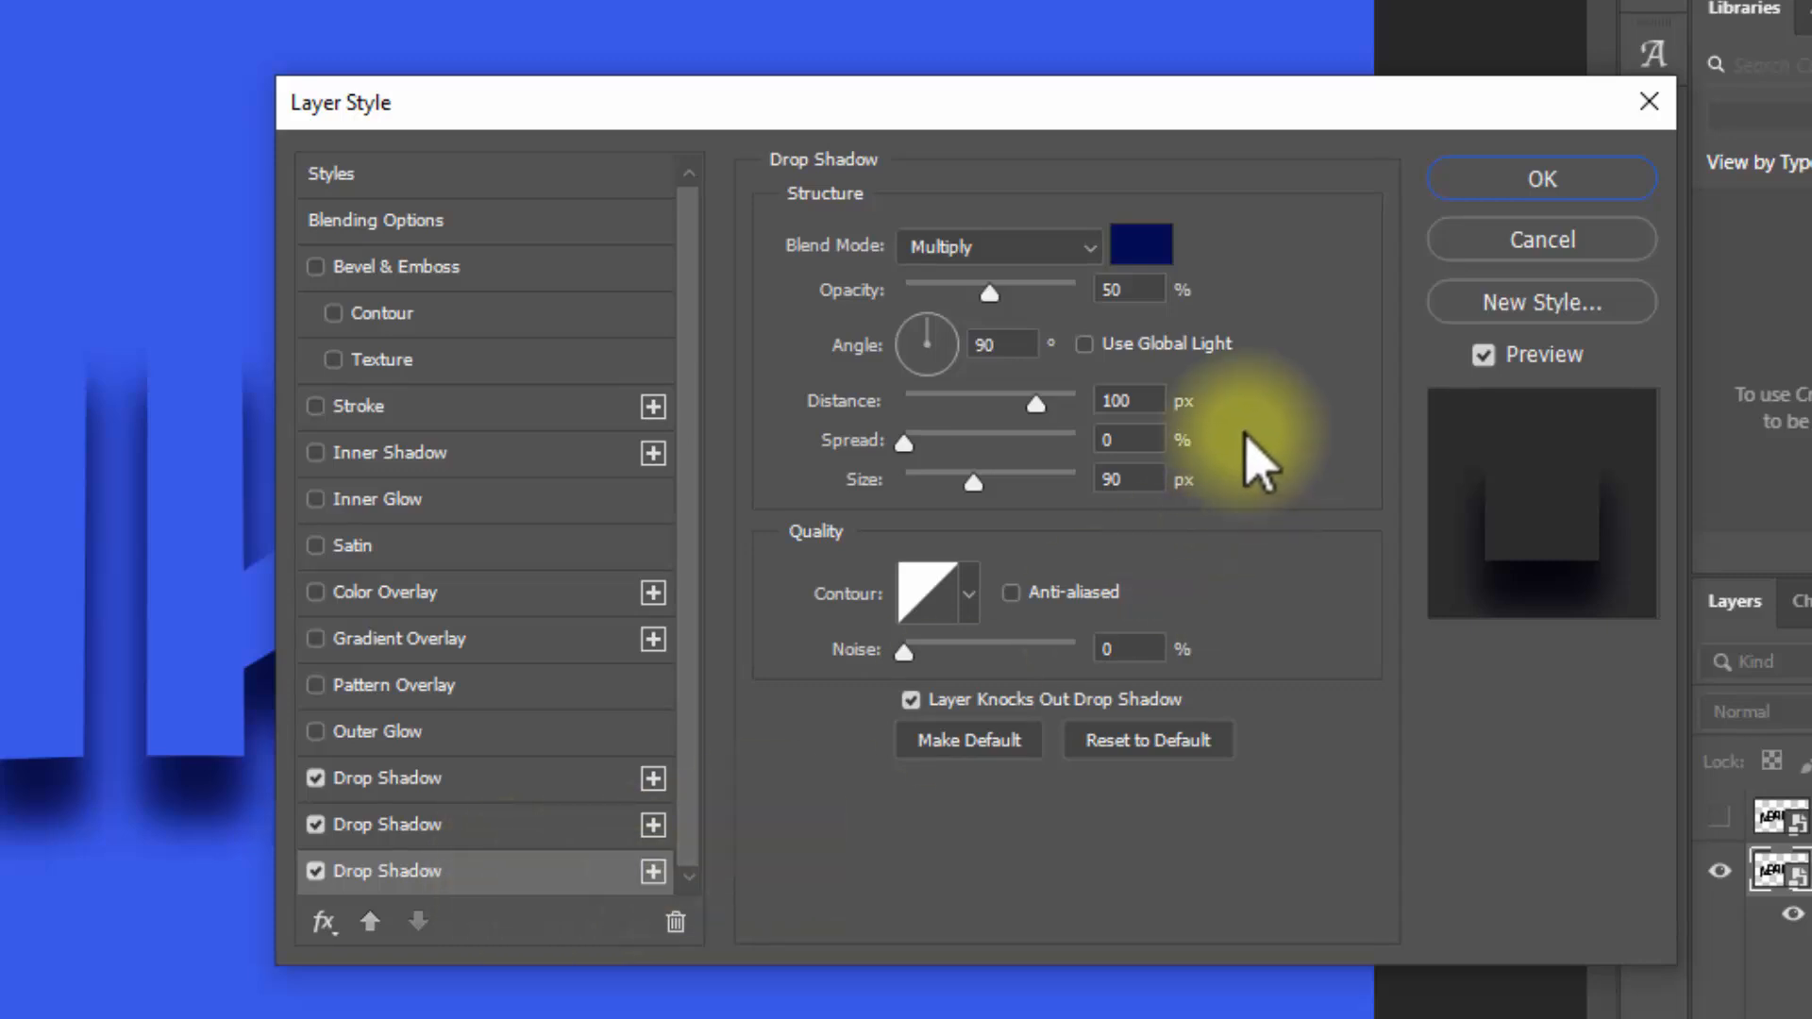
click(1142, 290)
text(34)
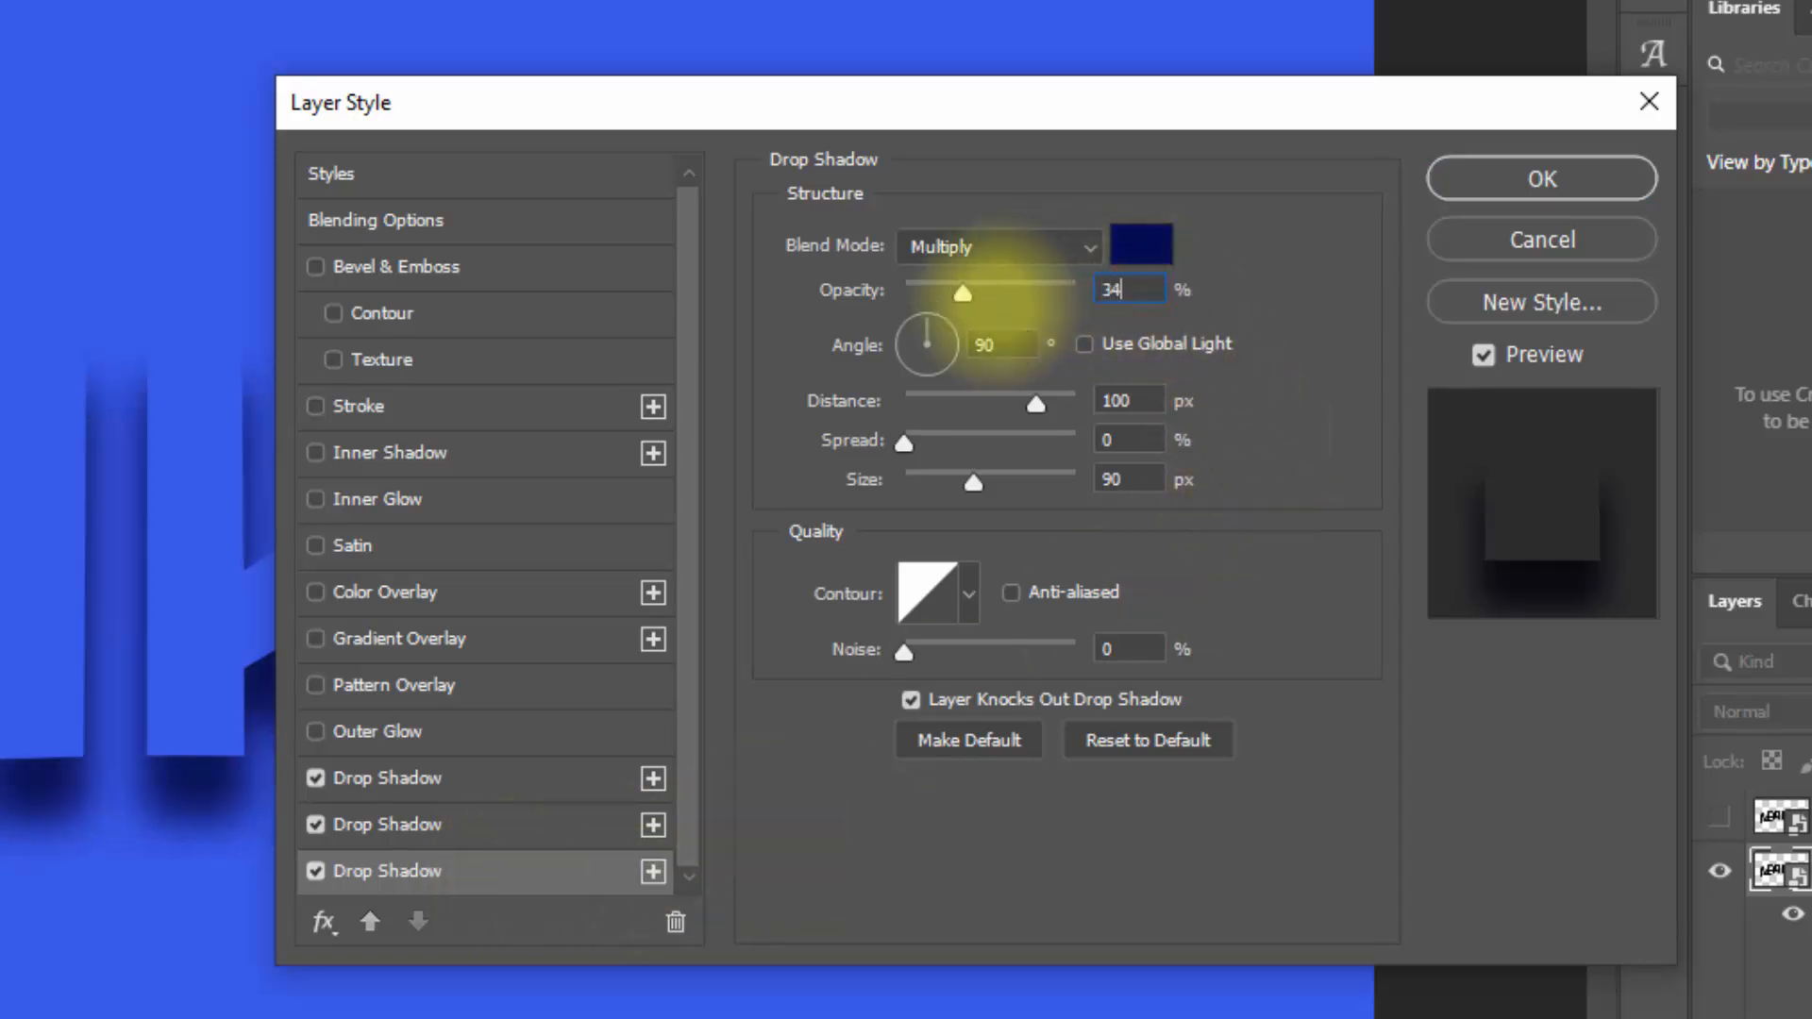
click(1152, 400)
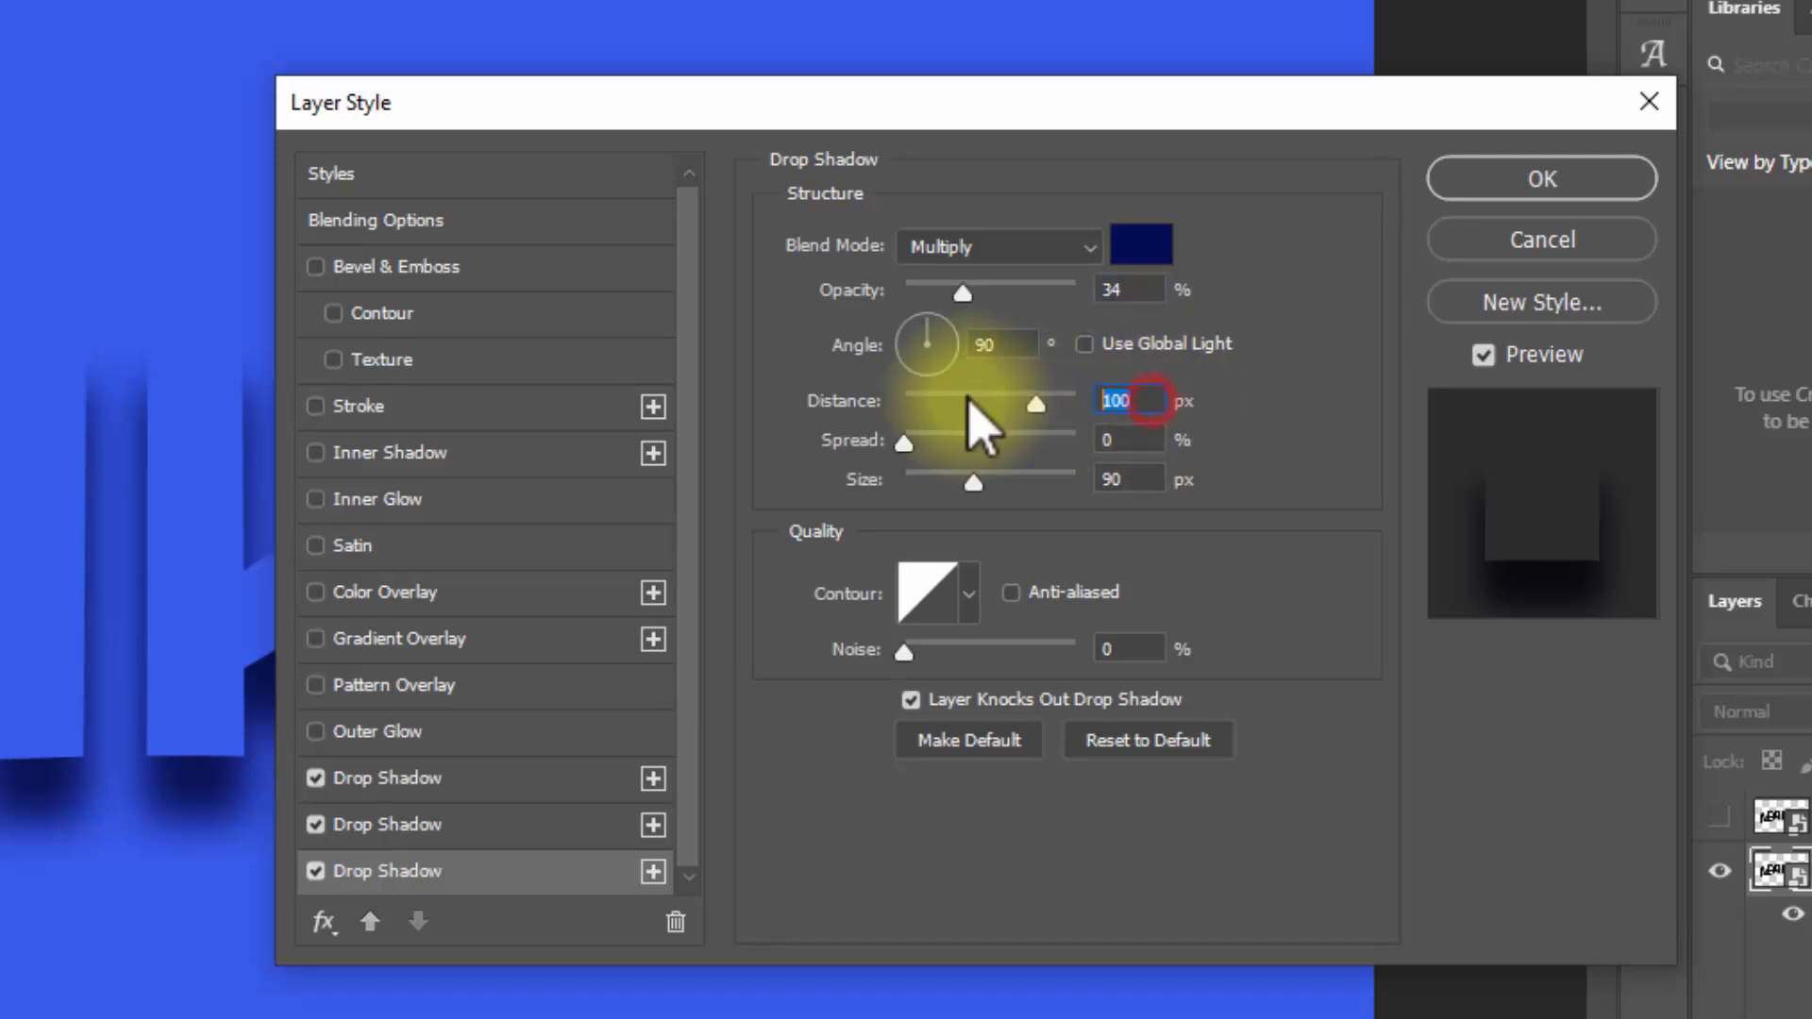
click(1121, 478)
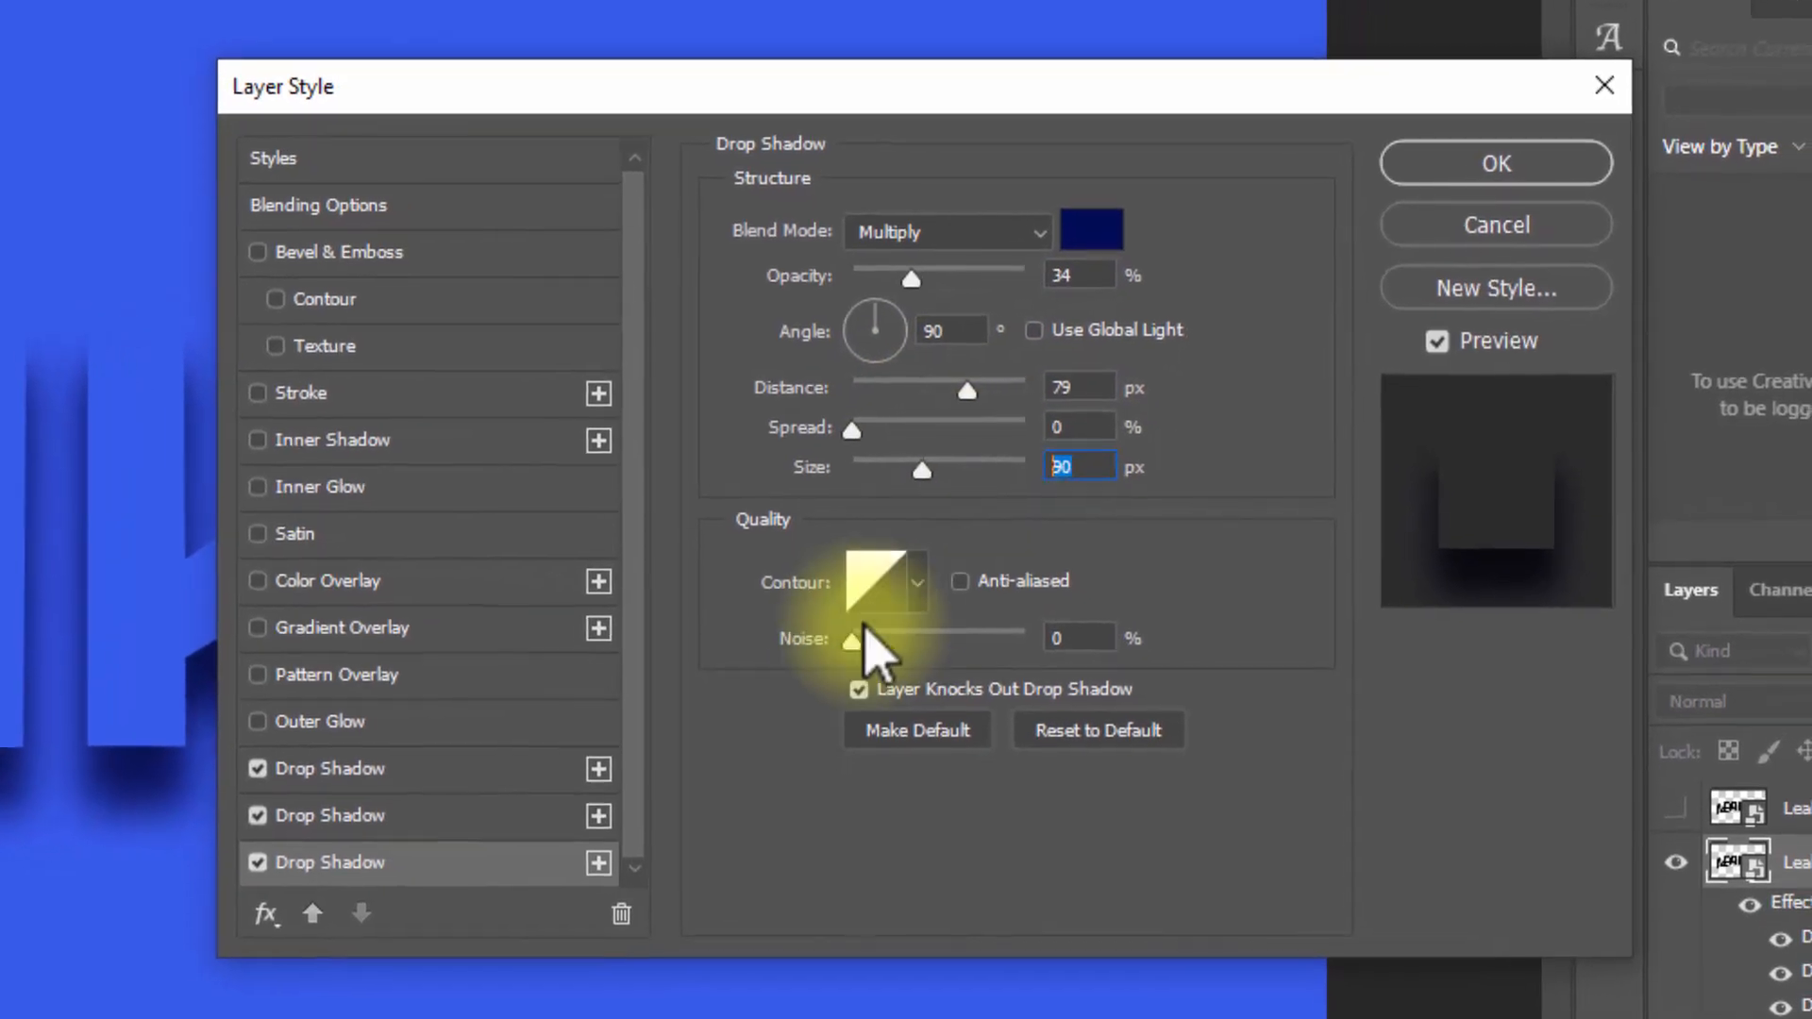
Step: Add a fourth drop shadow with 51% opacity, 53 px distance and 70 px size
click(610, 857)
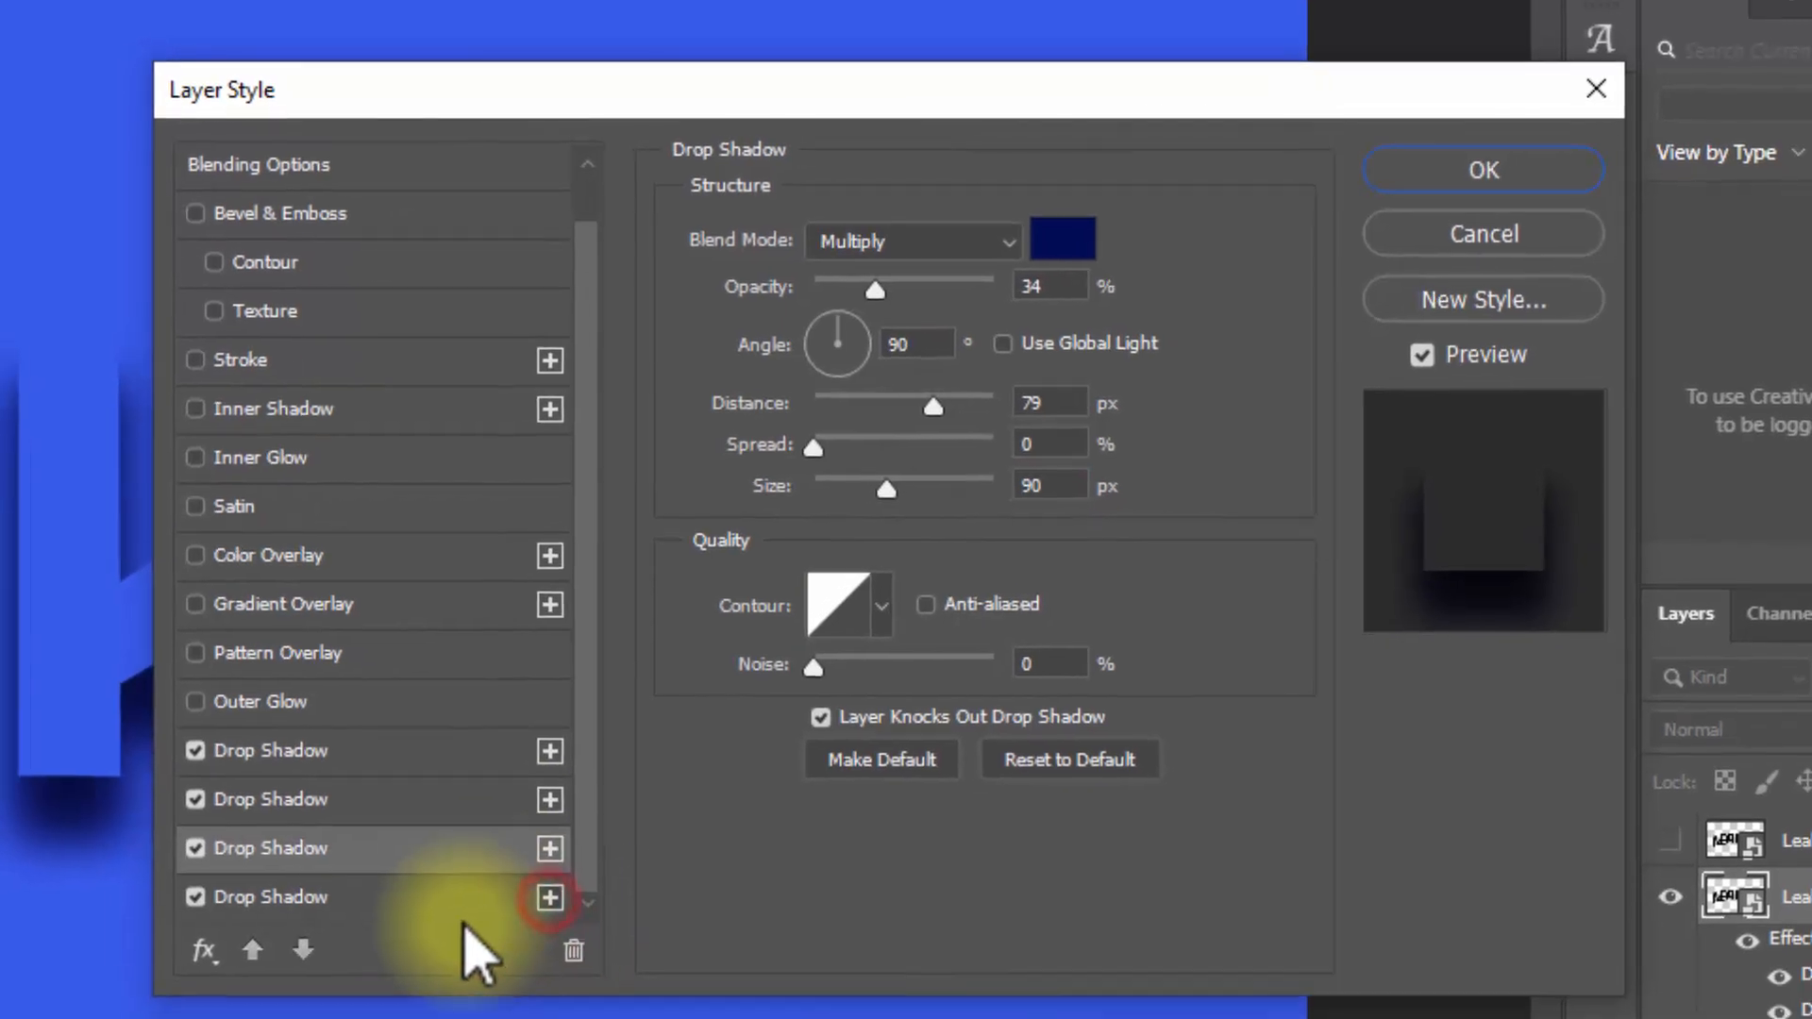
click(1072, 288)
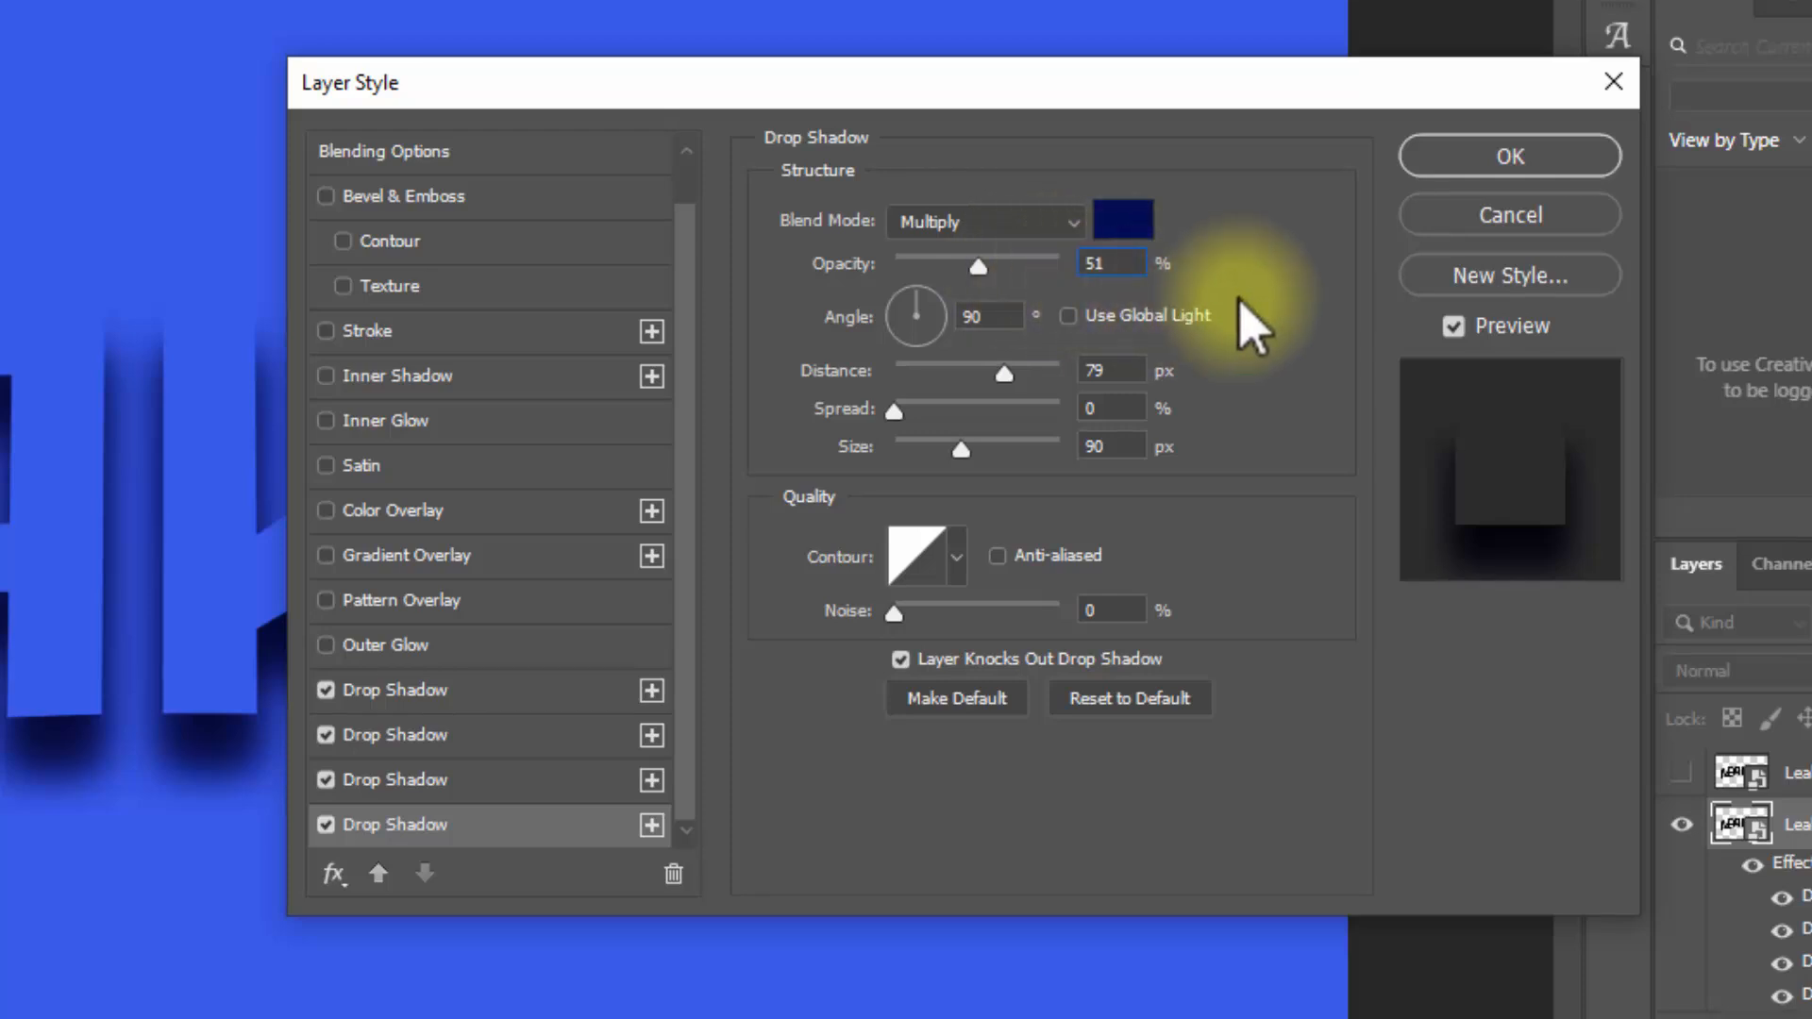
click(1131, 363)
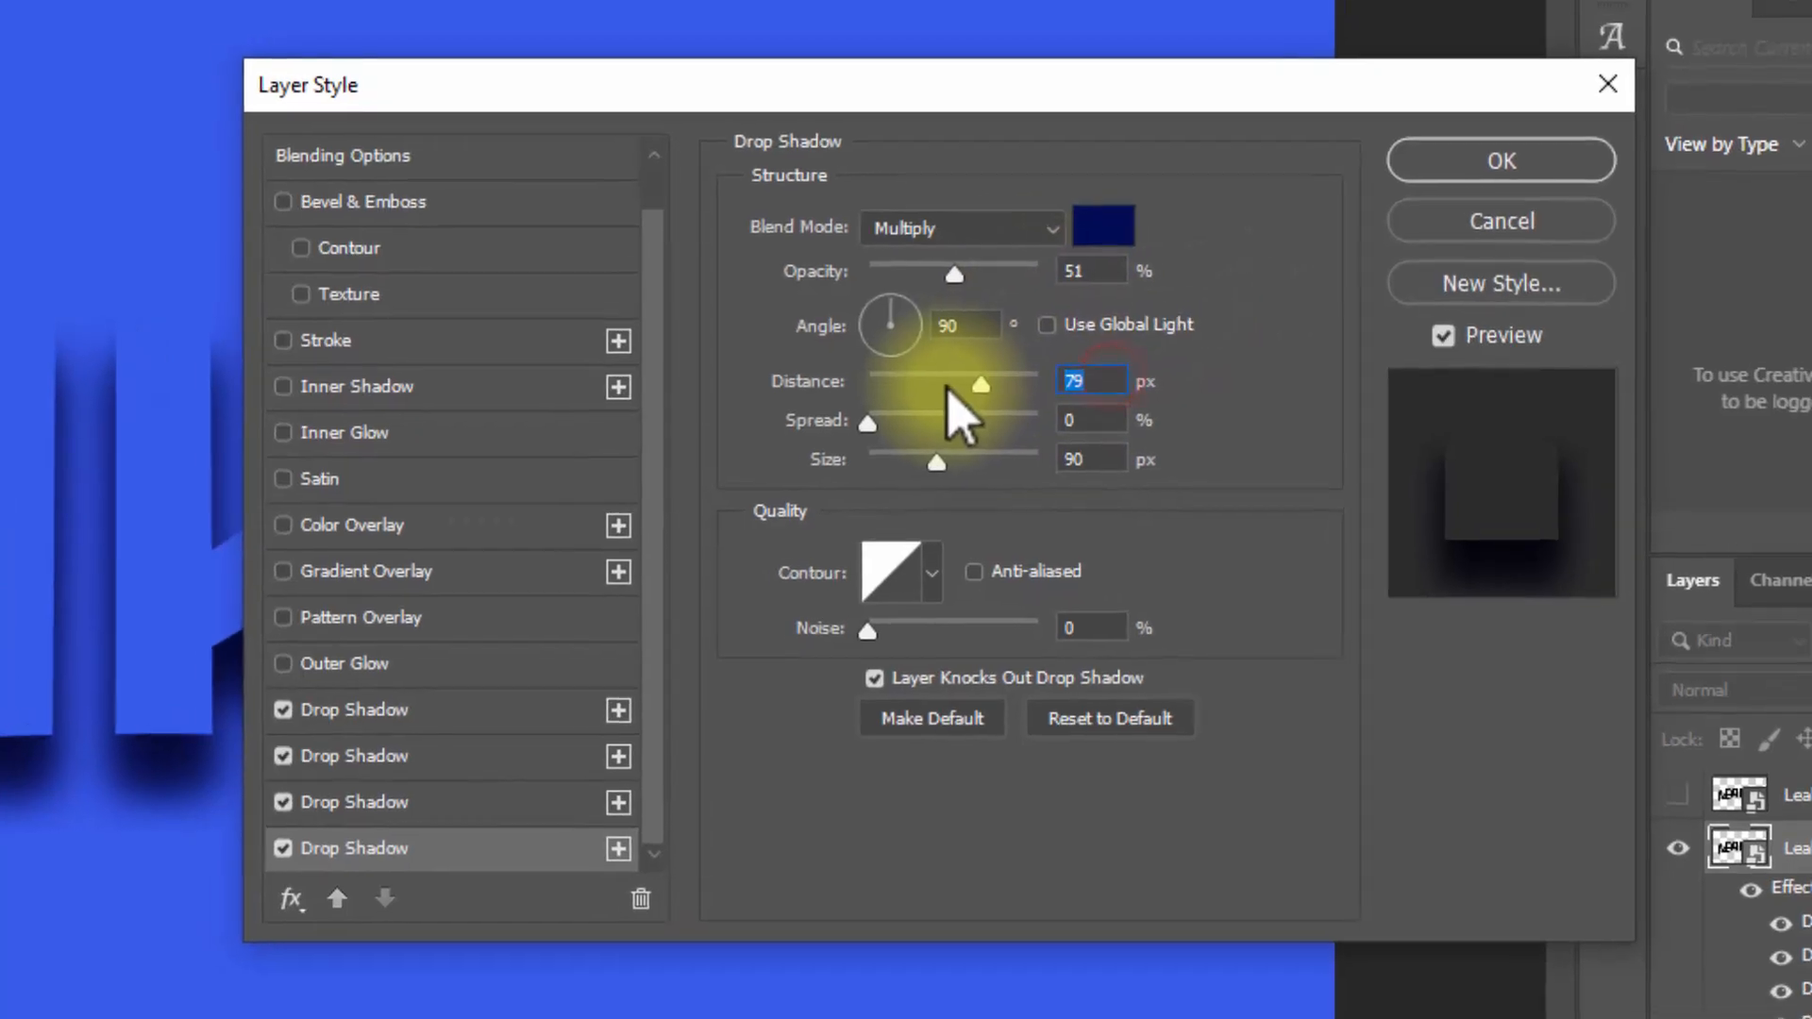
text(53)
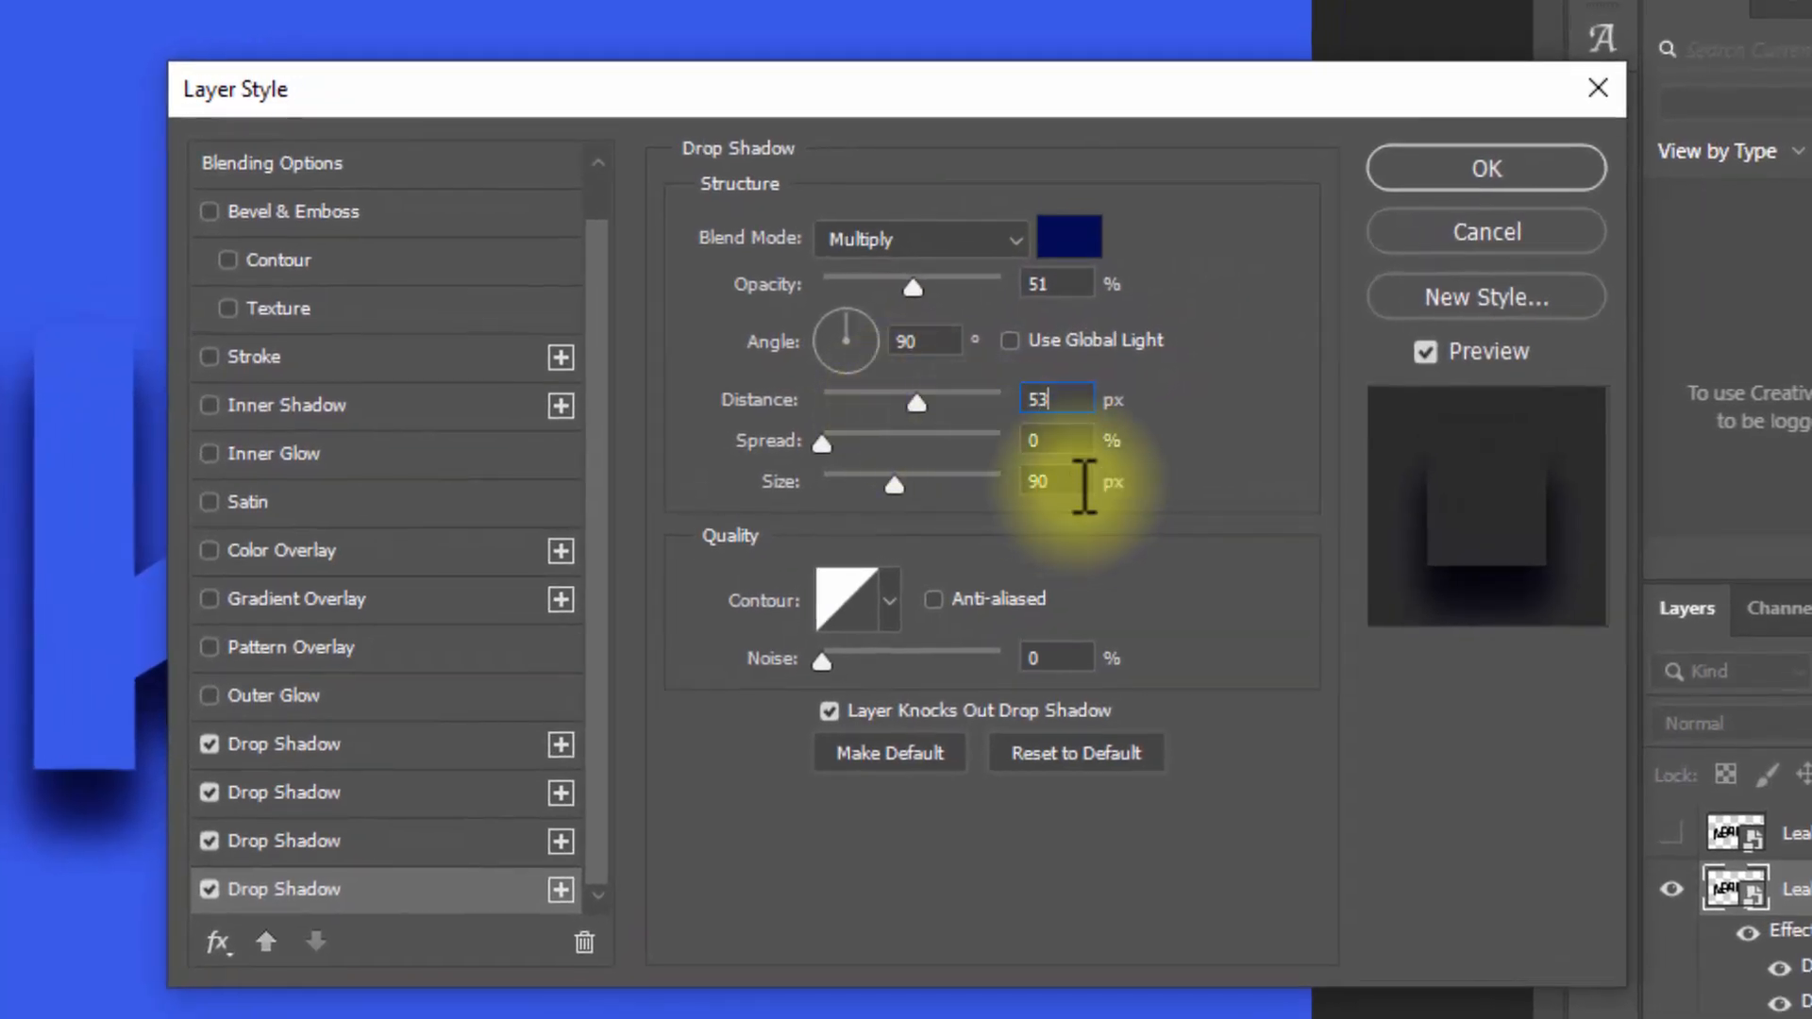
click(1072, 481)
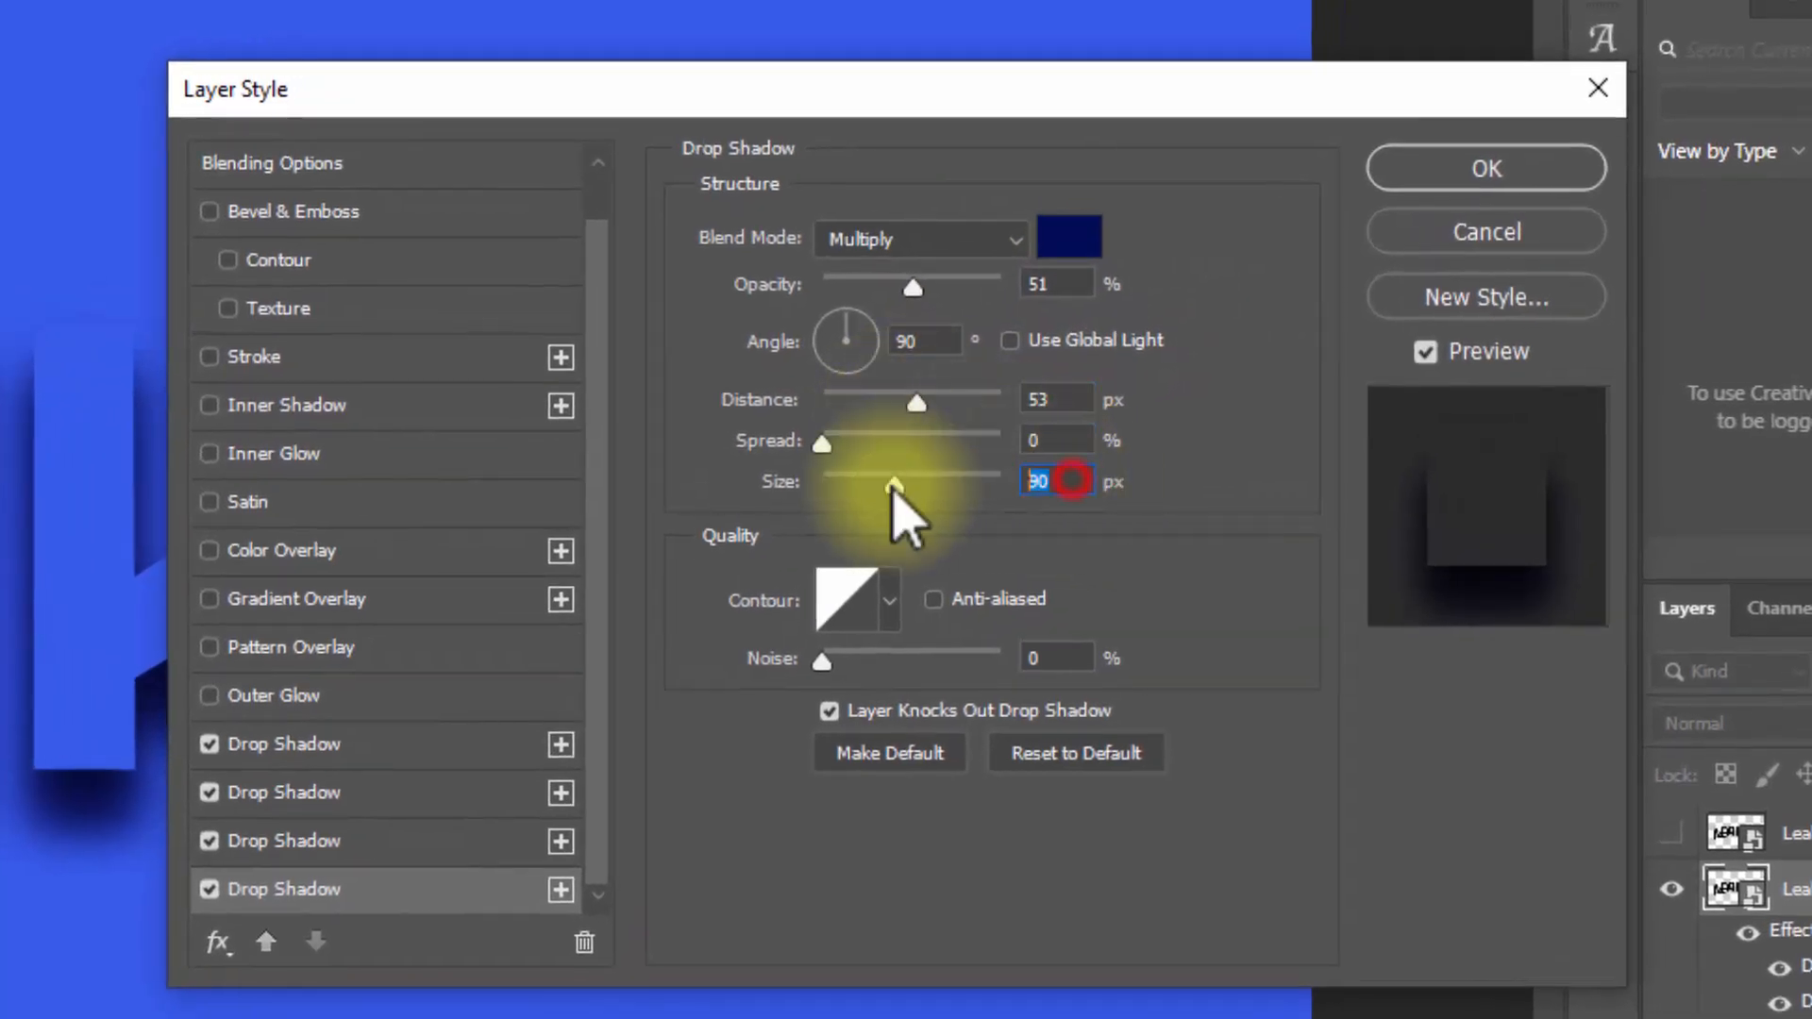
key(Down)
key(Down)
key(Down)
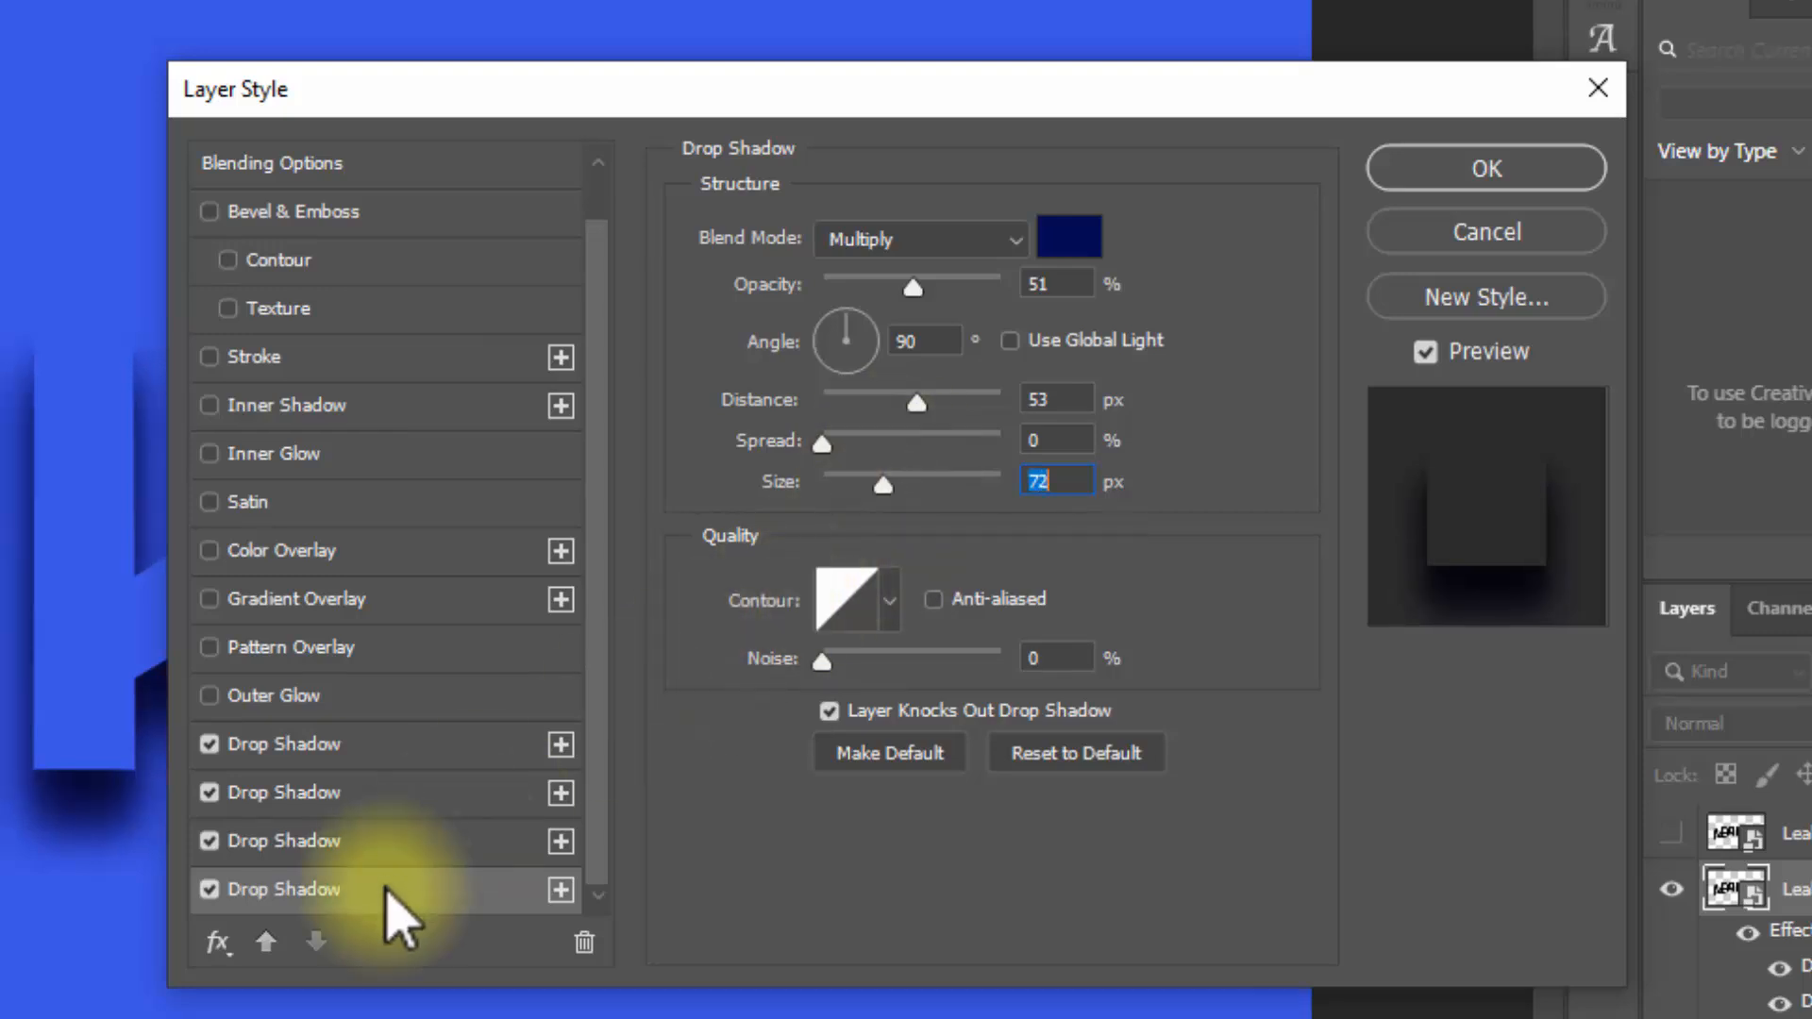
Step: Add a fifth drop shadow with 79% opacity, 40 px distance and 65 px size
click(561, 890)
scroll(406, 863, down, 2)
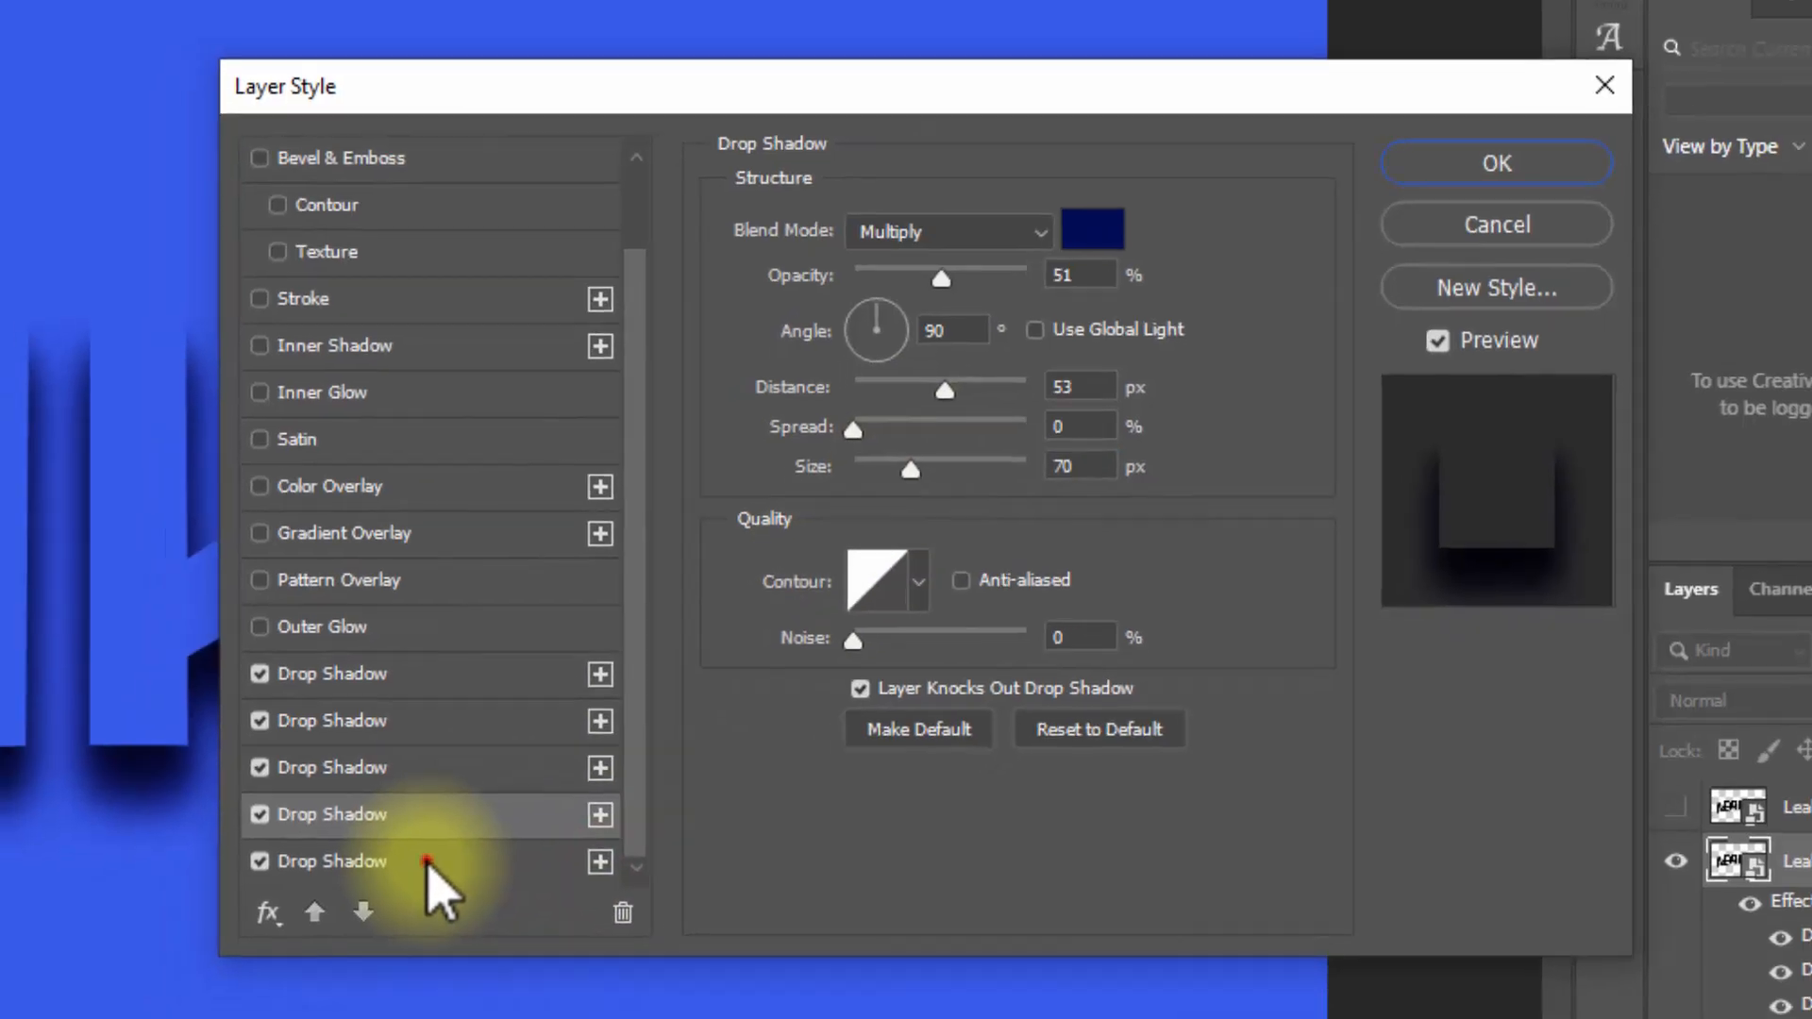
click(382, 890)
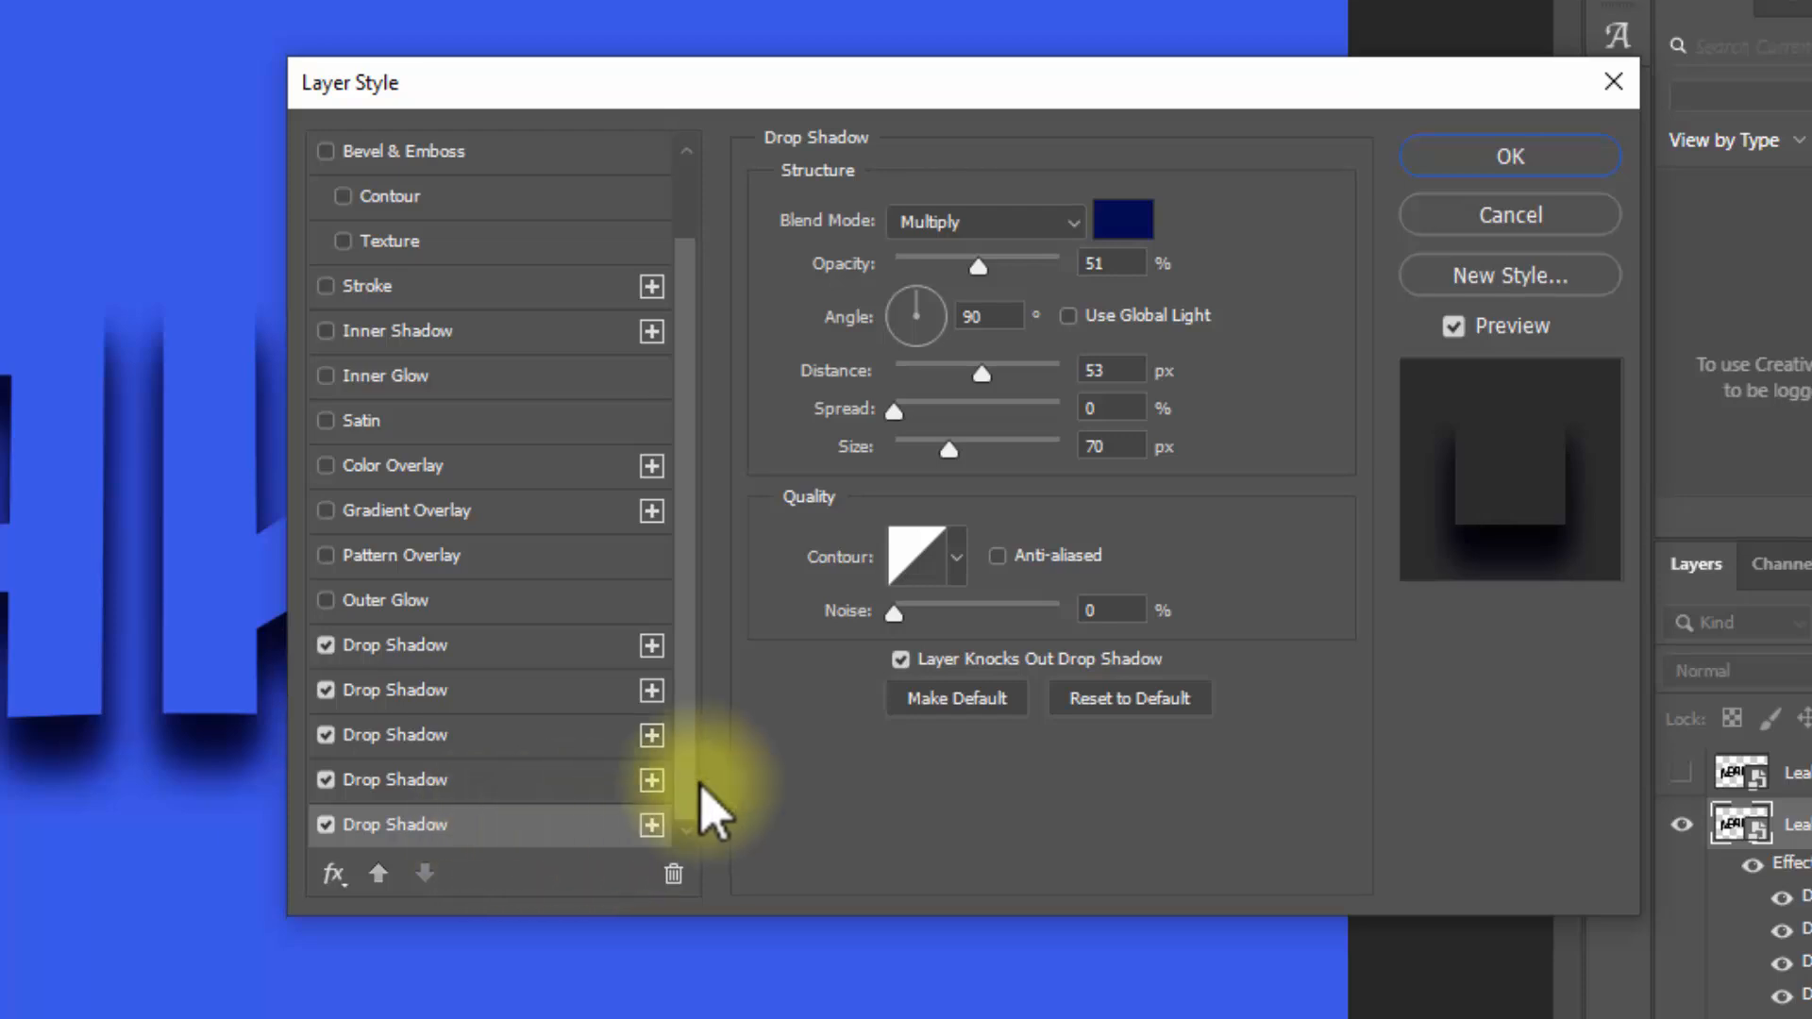
click(1114, 263)
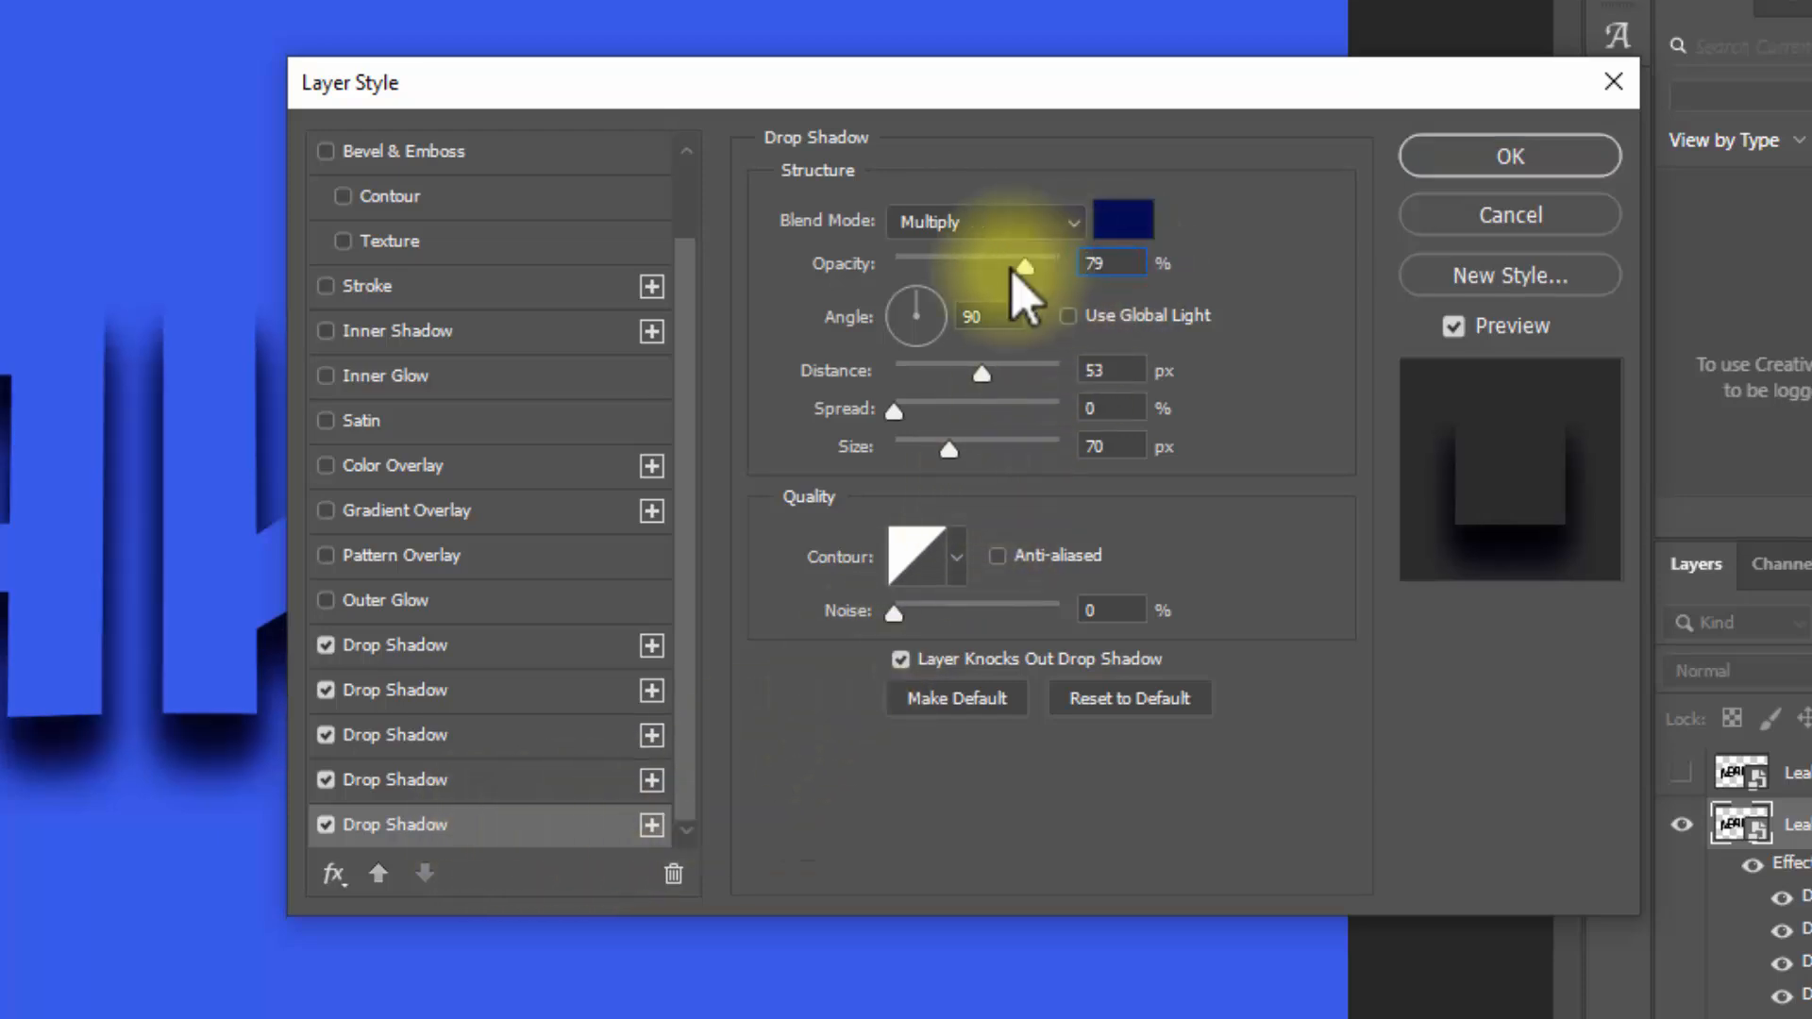
click(1113, 370)
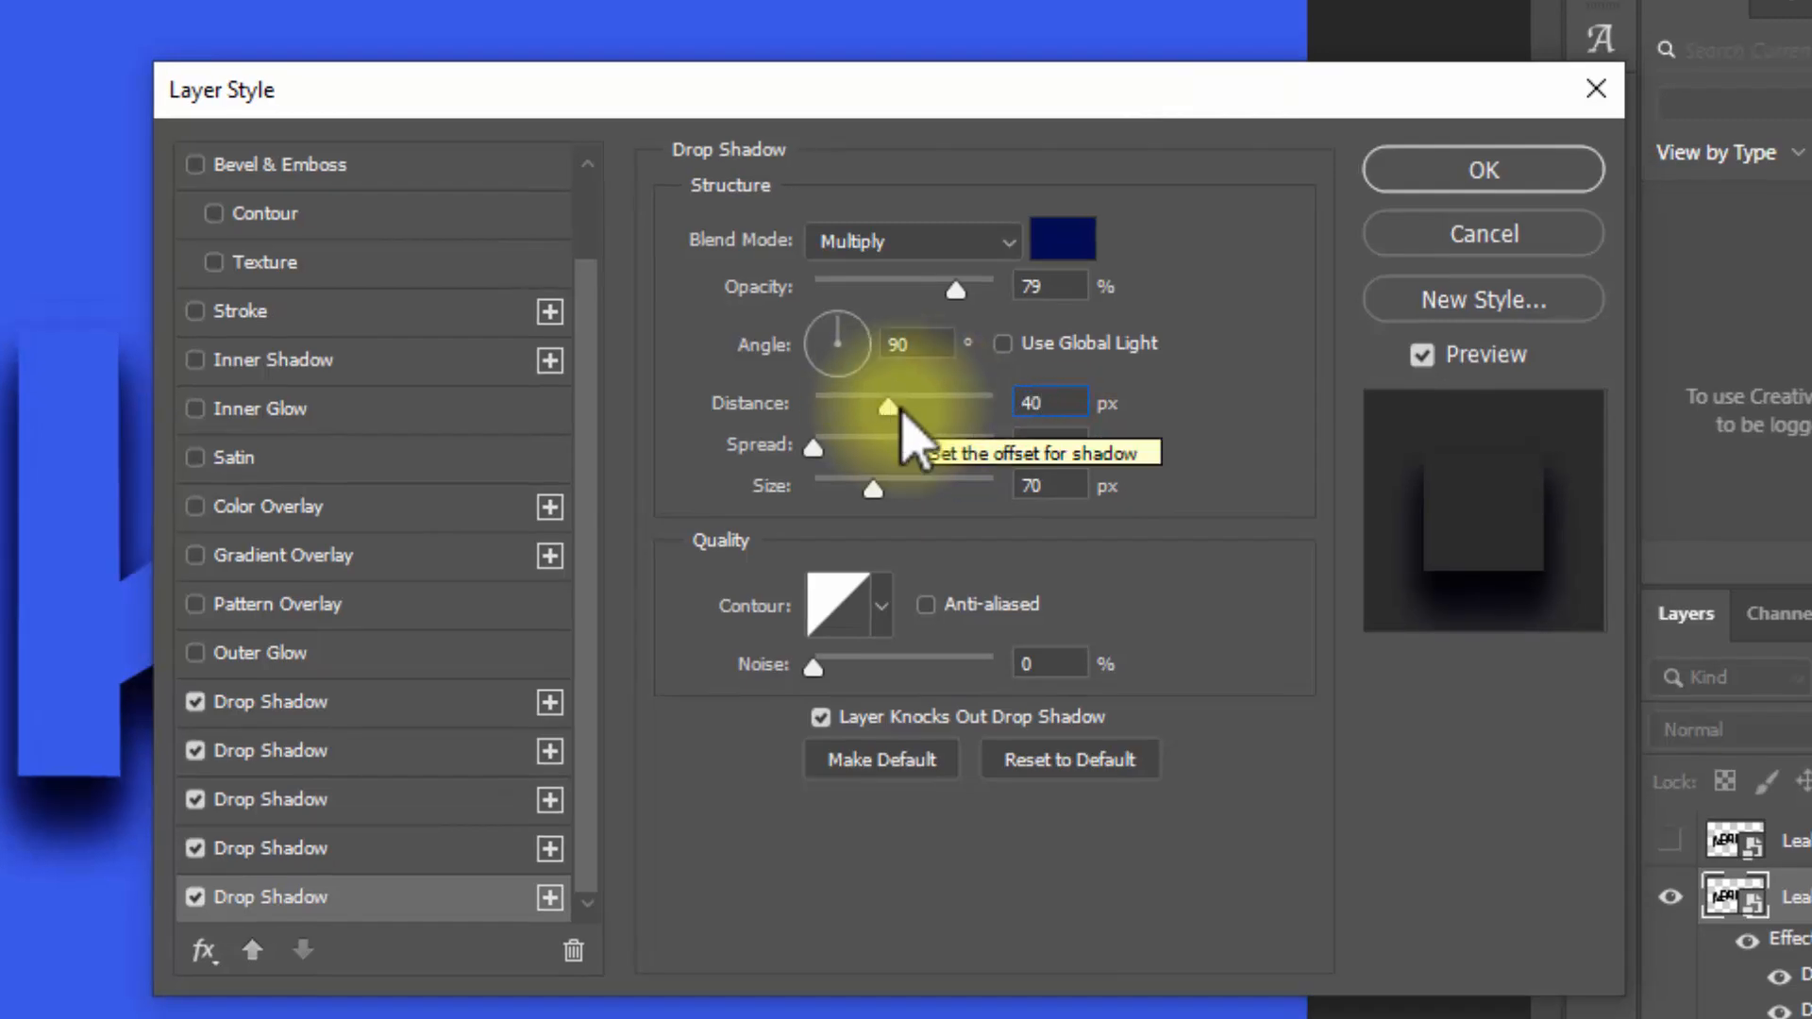
click(1074, 489)
text(65)
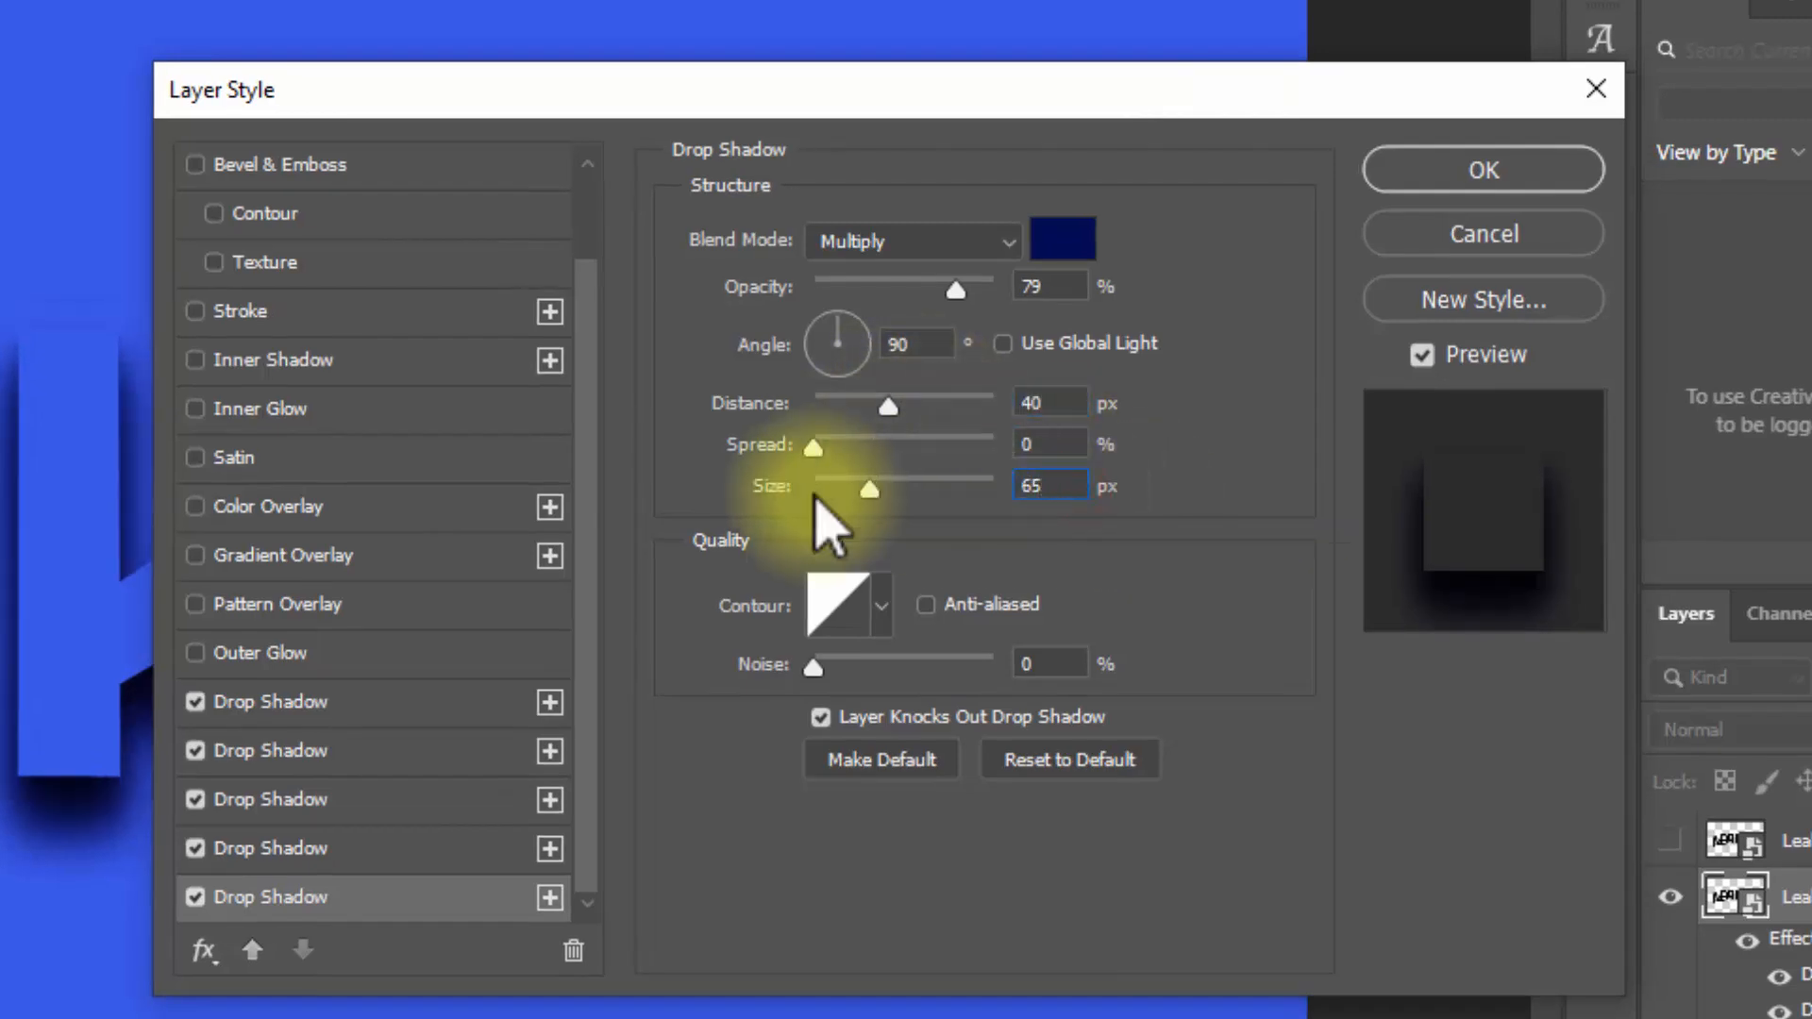
Step: Add a sixth drop shadow with 65% opacity, 27 px distance and 68 px size
click(549, 898)
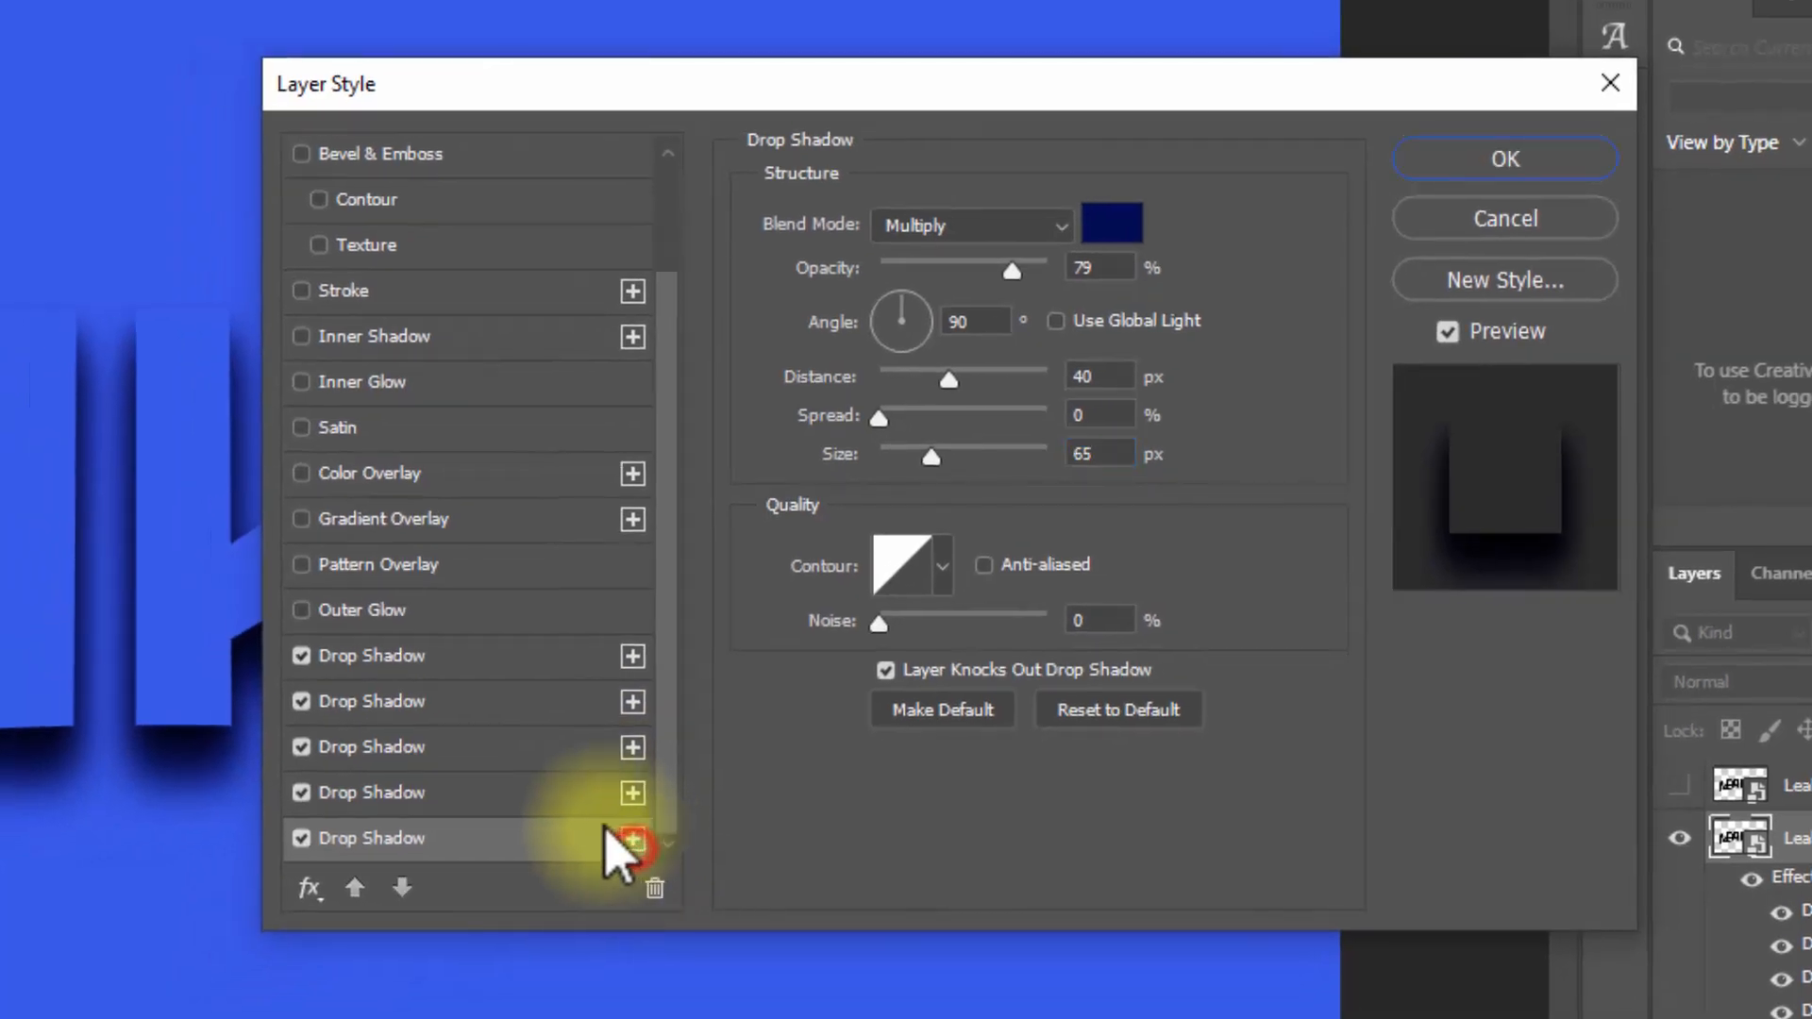
click(482, 850)
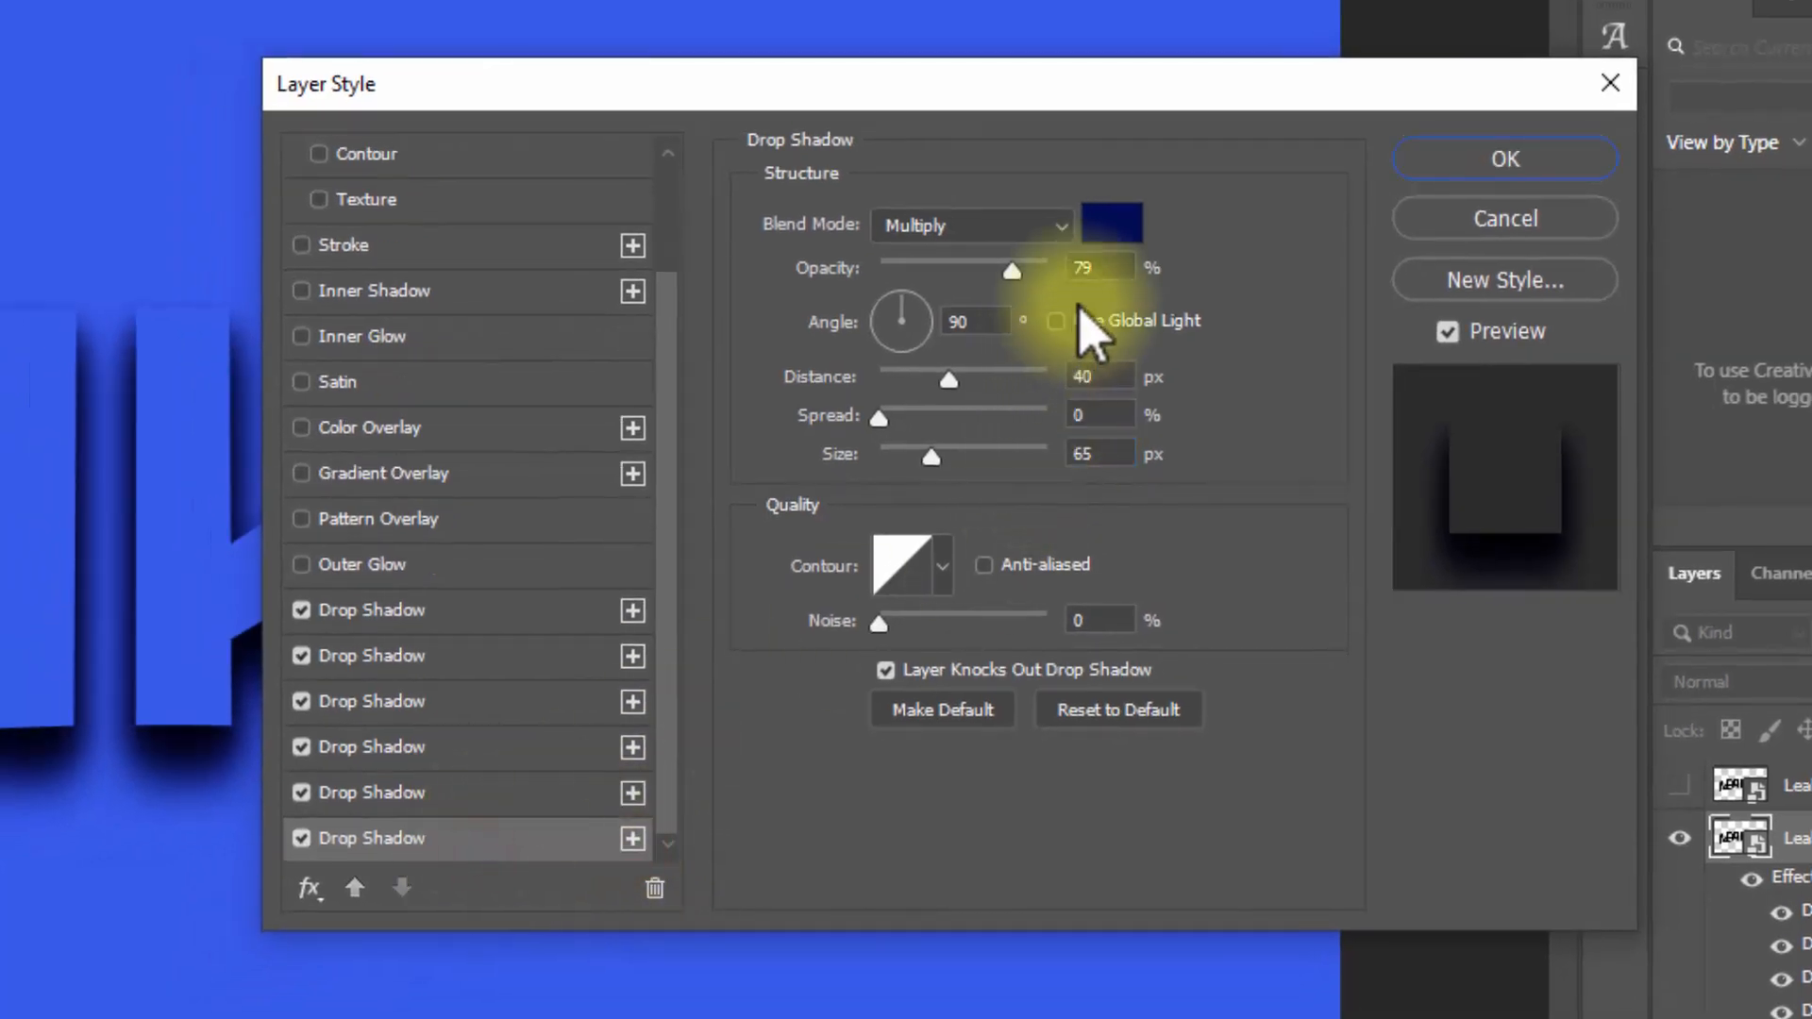
click(1106, 271)
drag(1032, 269, 921, 270)
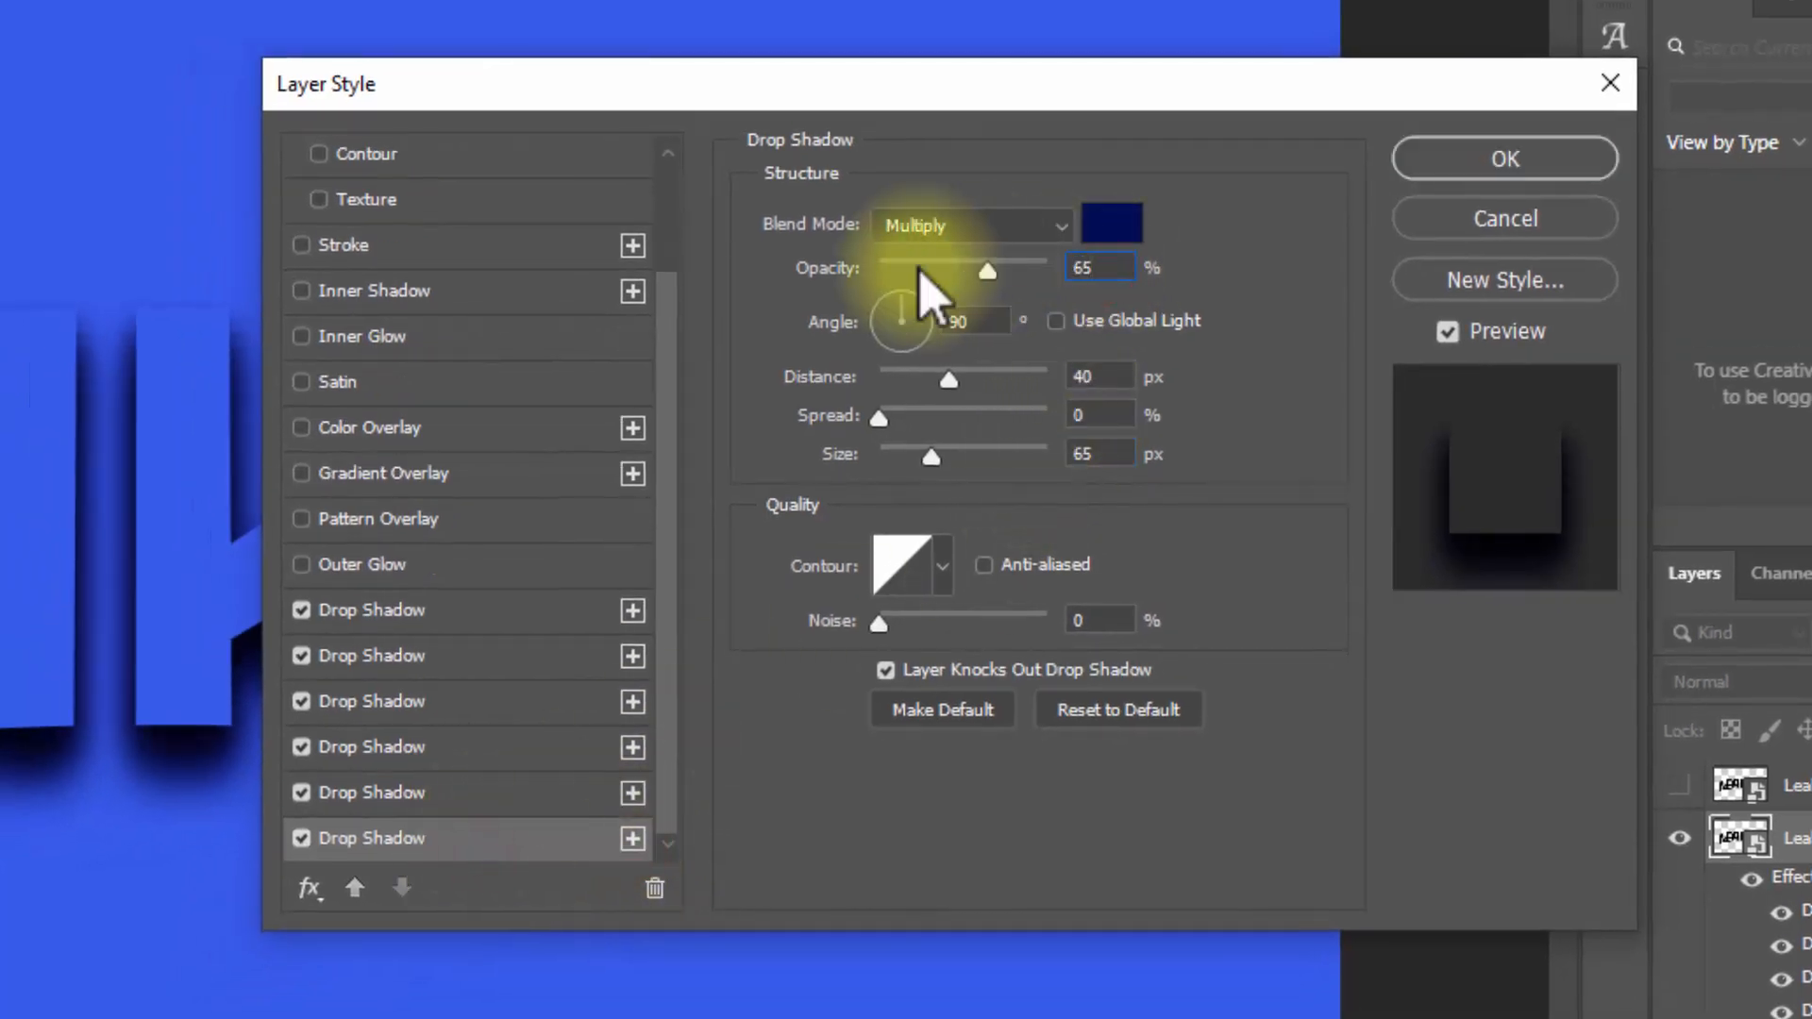
drag(1114, 378, 943, 384)
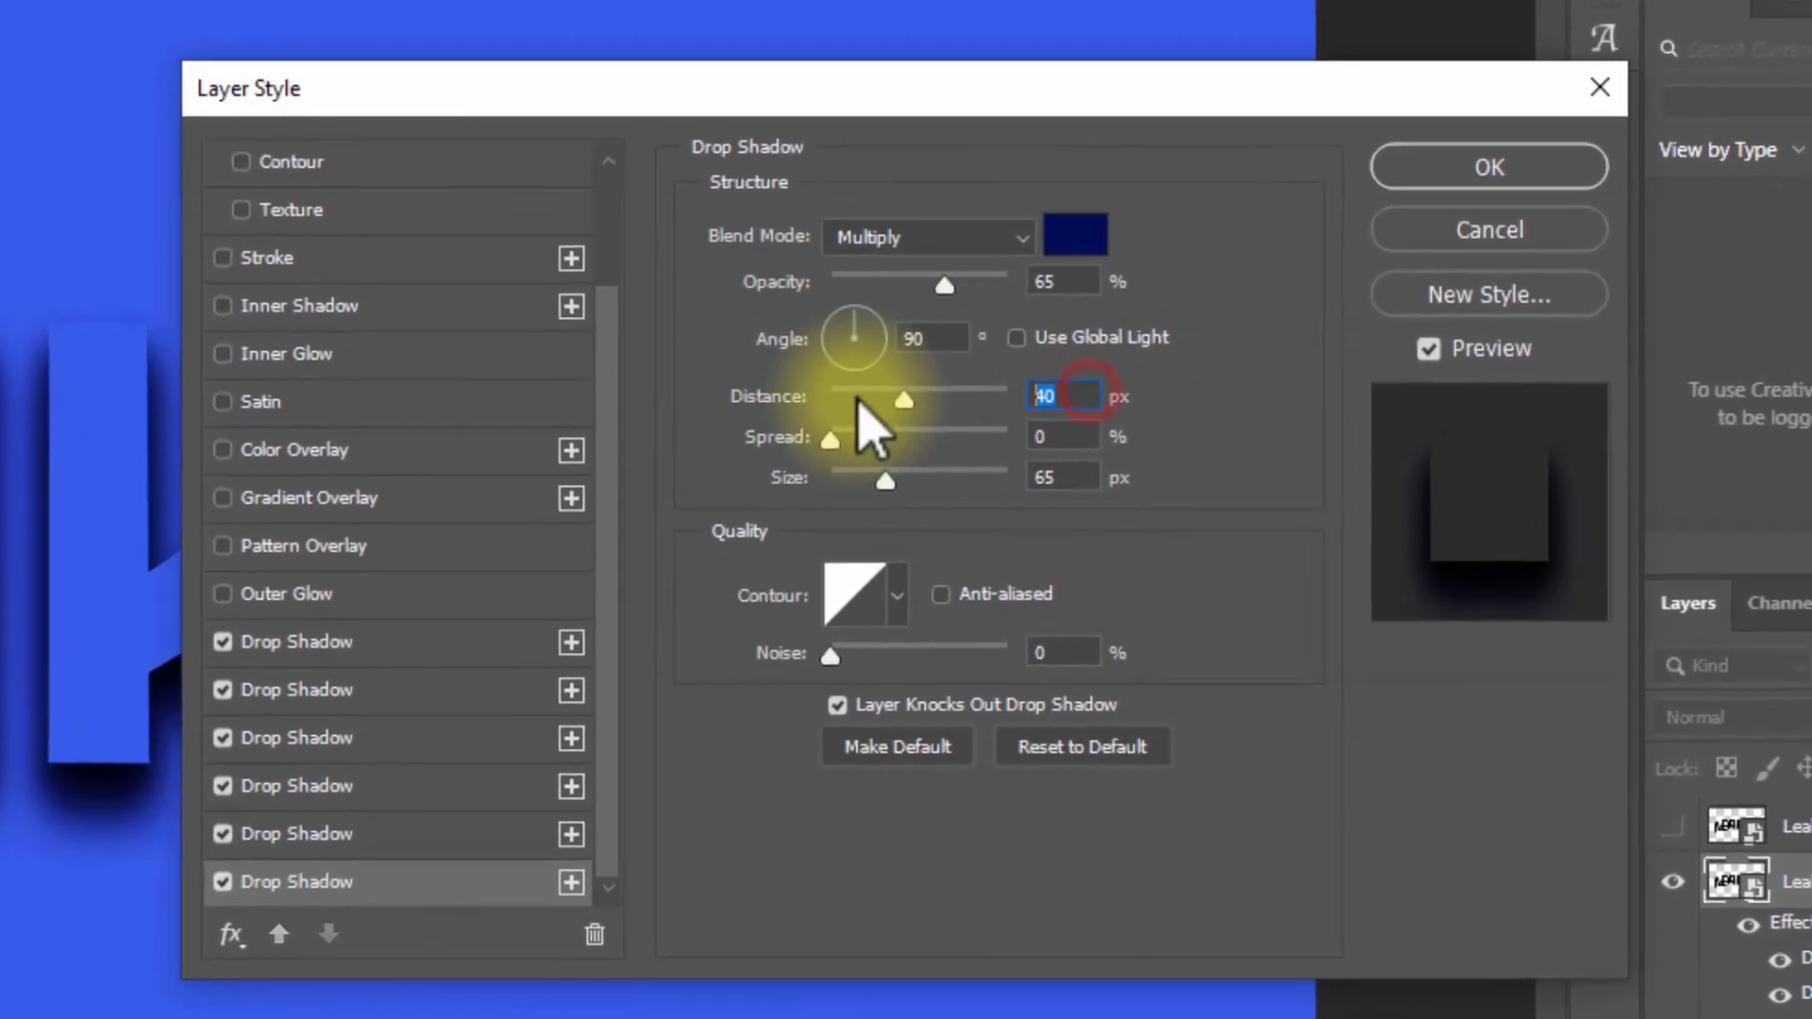
text(27)
click(1055, 487)
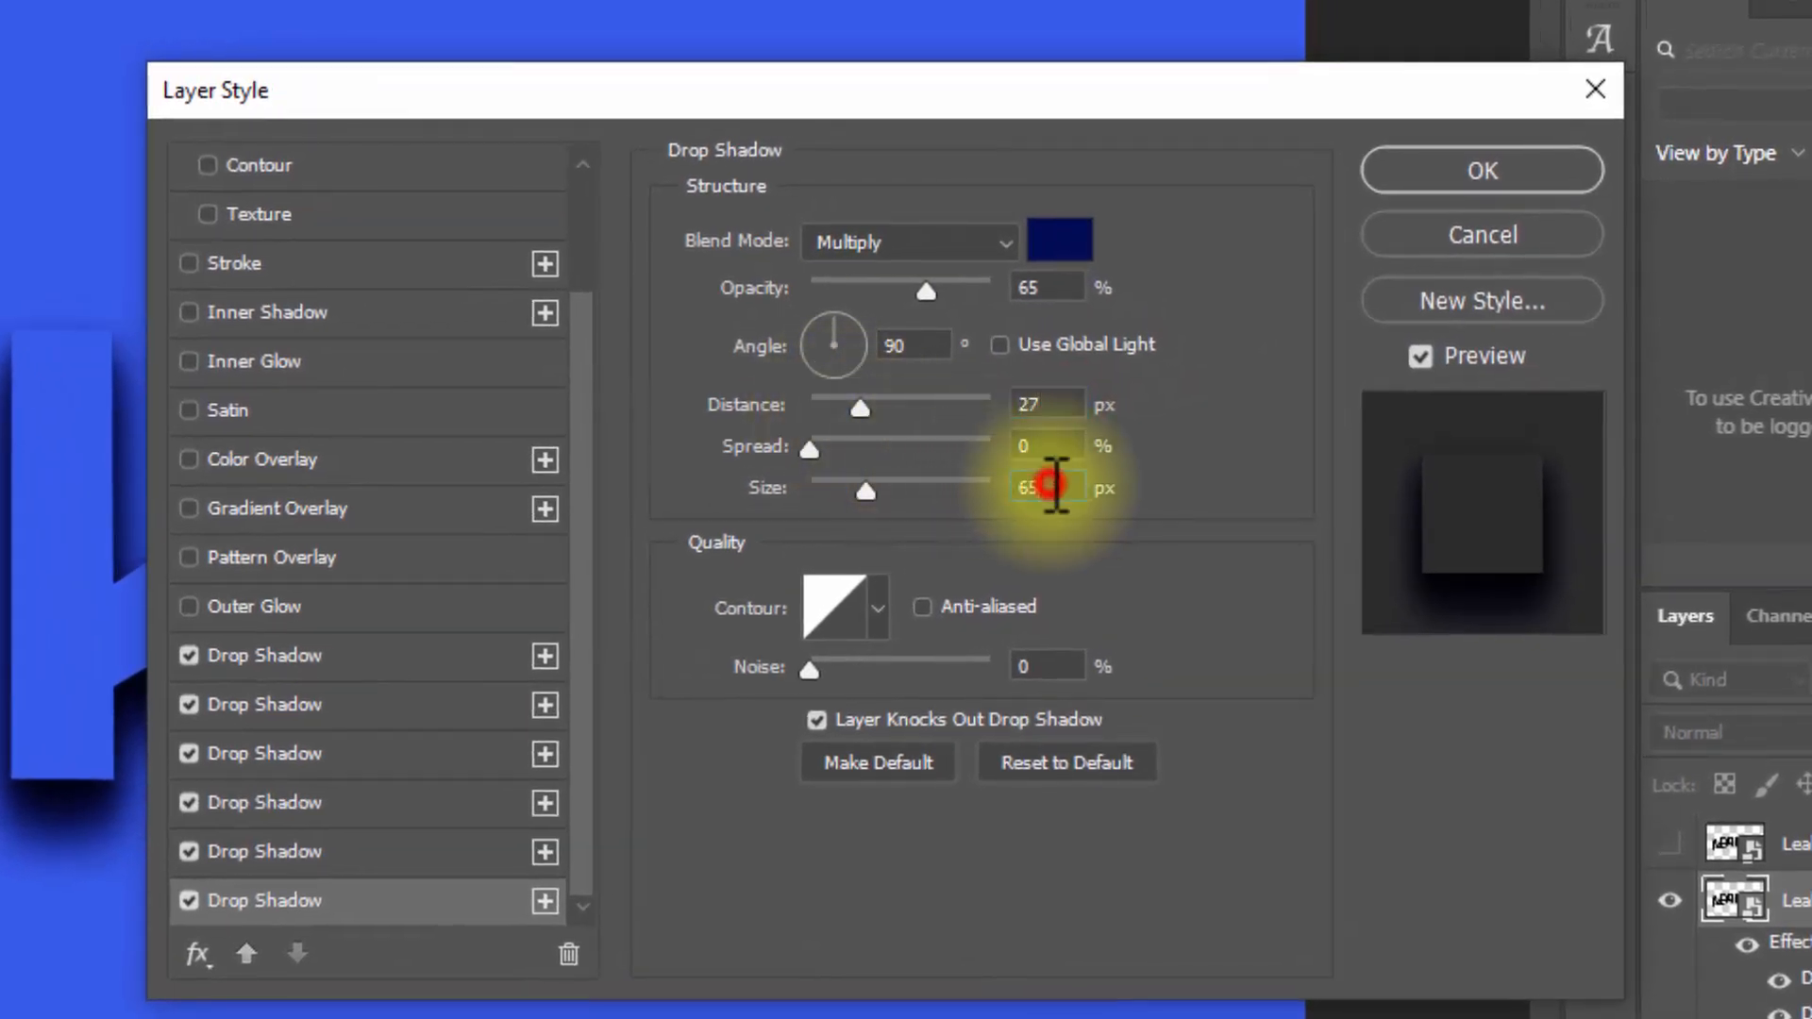
text(68)
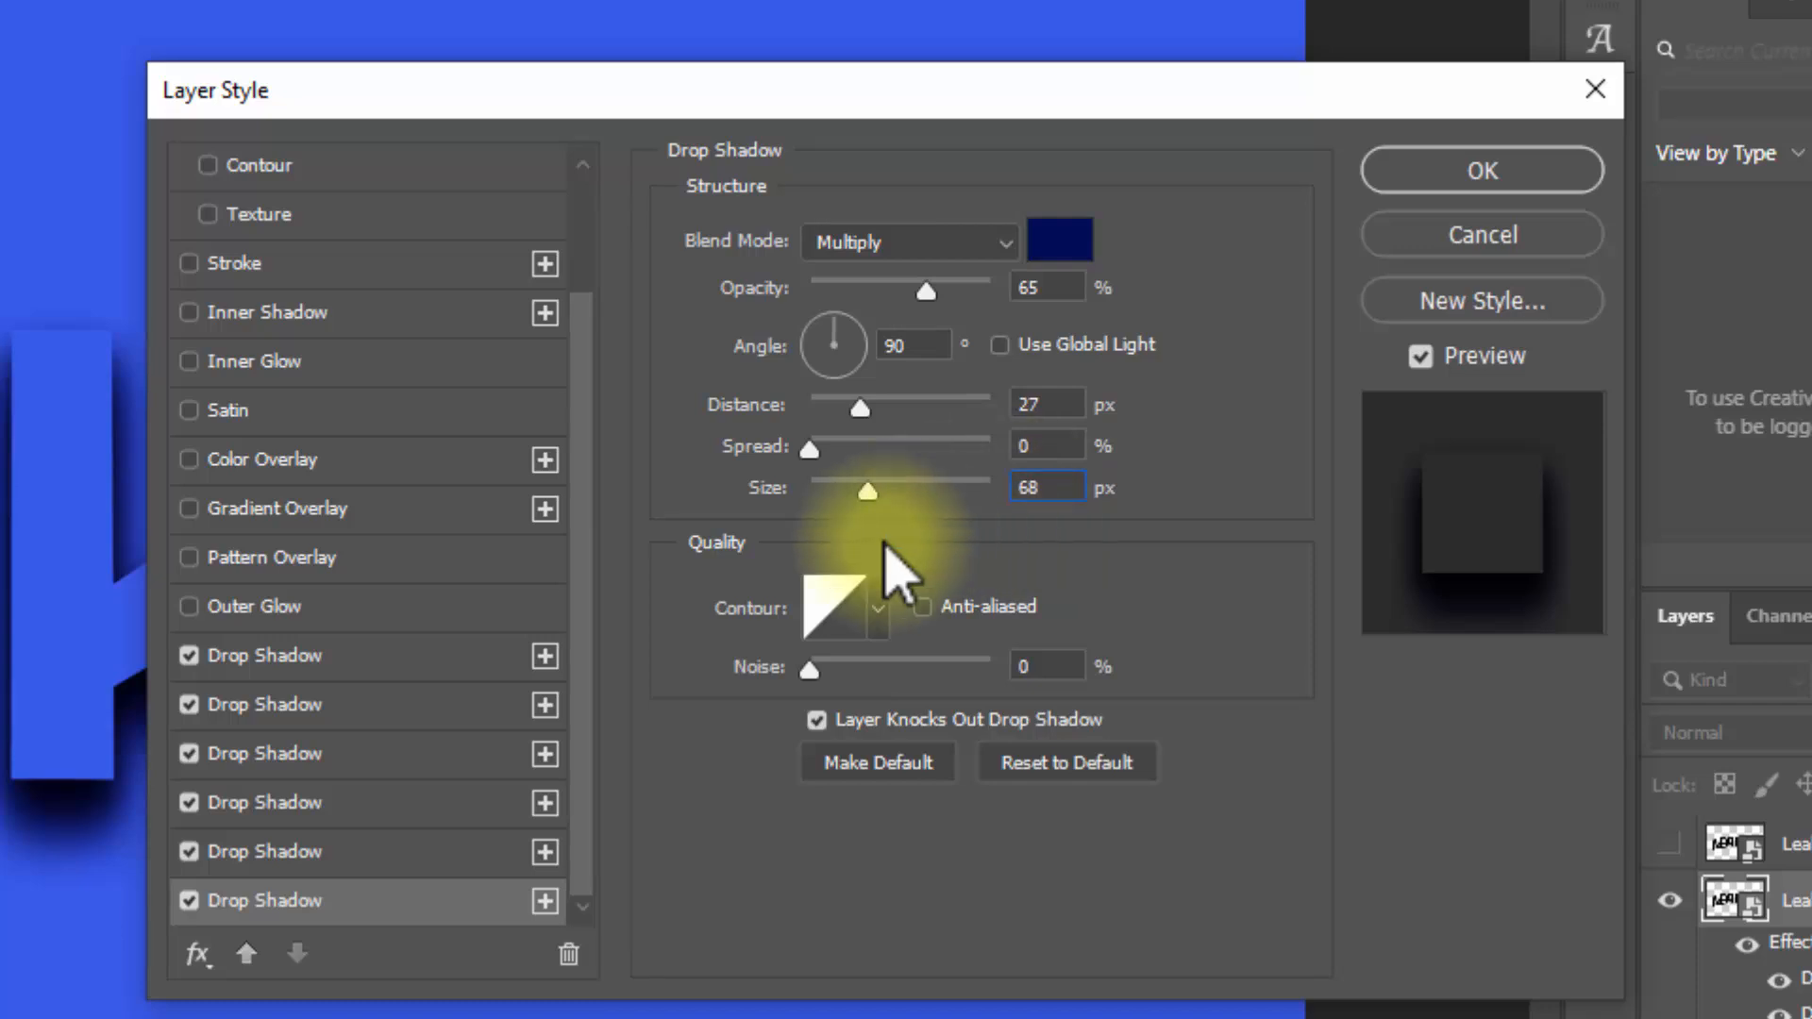
Step: Add a seventh drop shadow with 81% opacity, 17 px distance and 19 px size, and apply the layer style
click(545, 900)
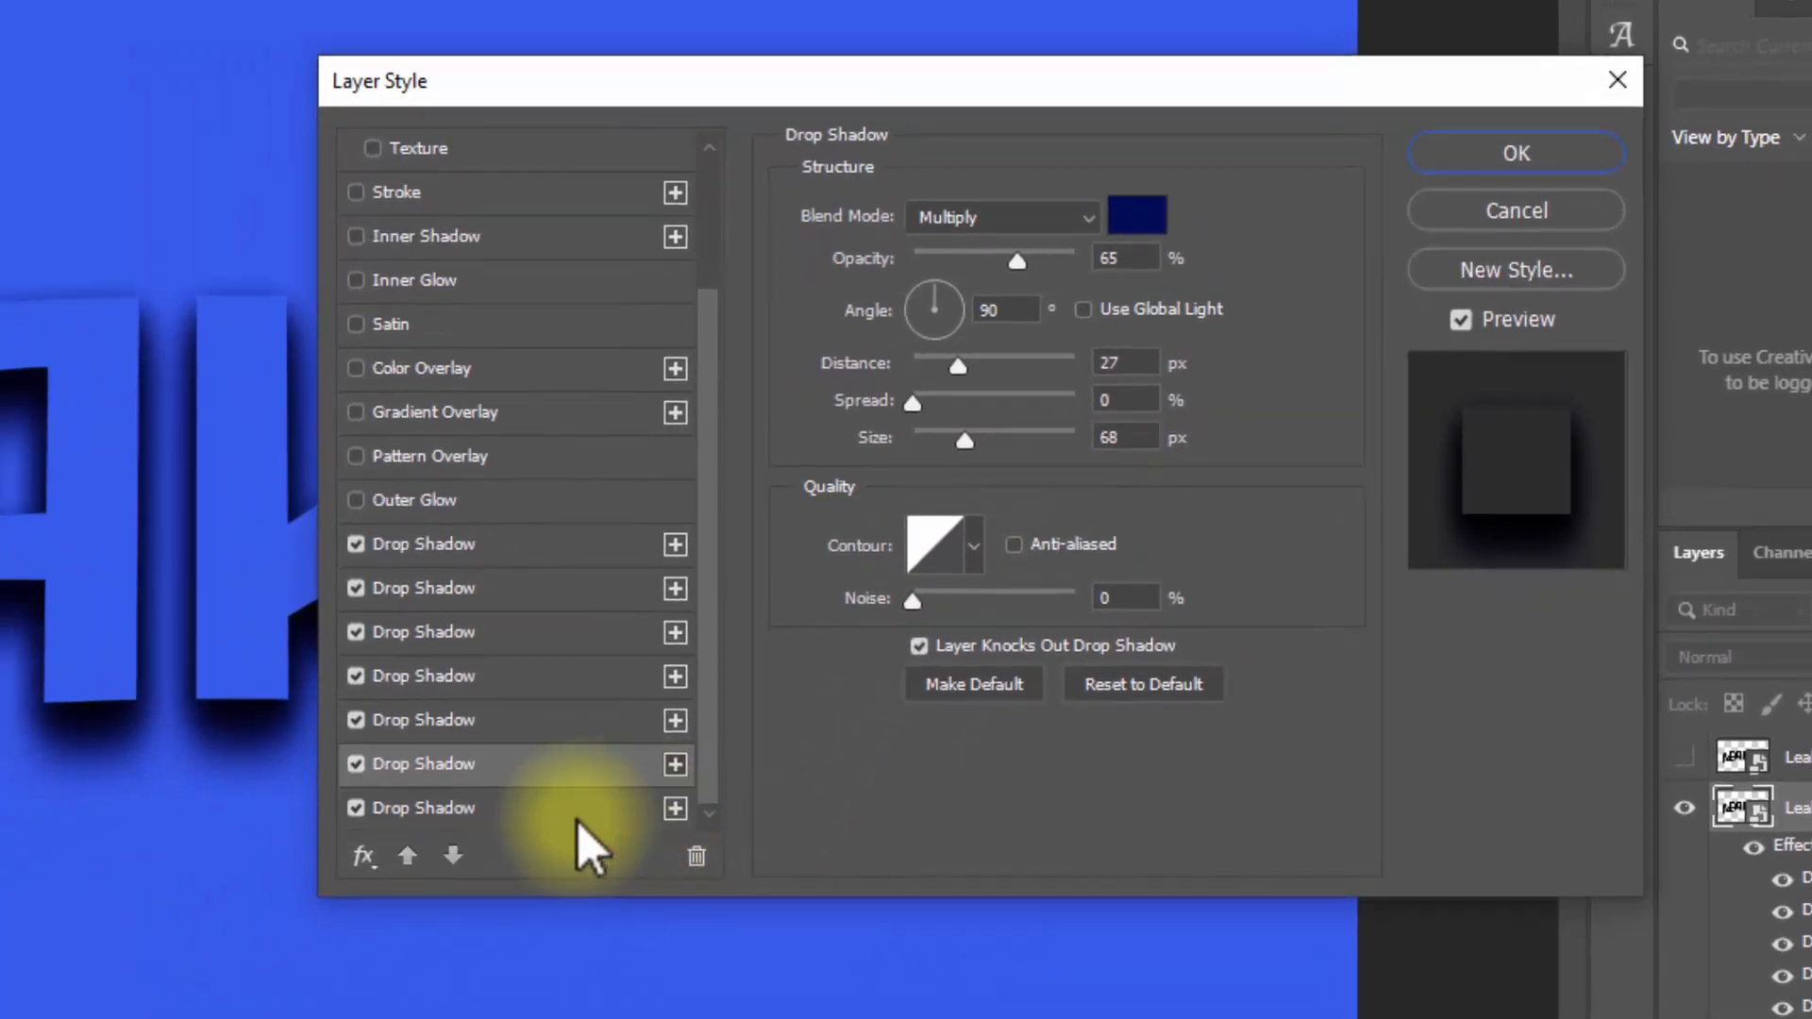
click(561, 817)
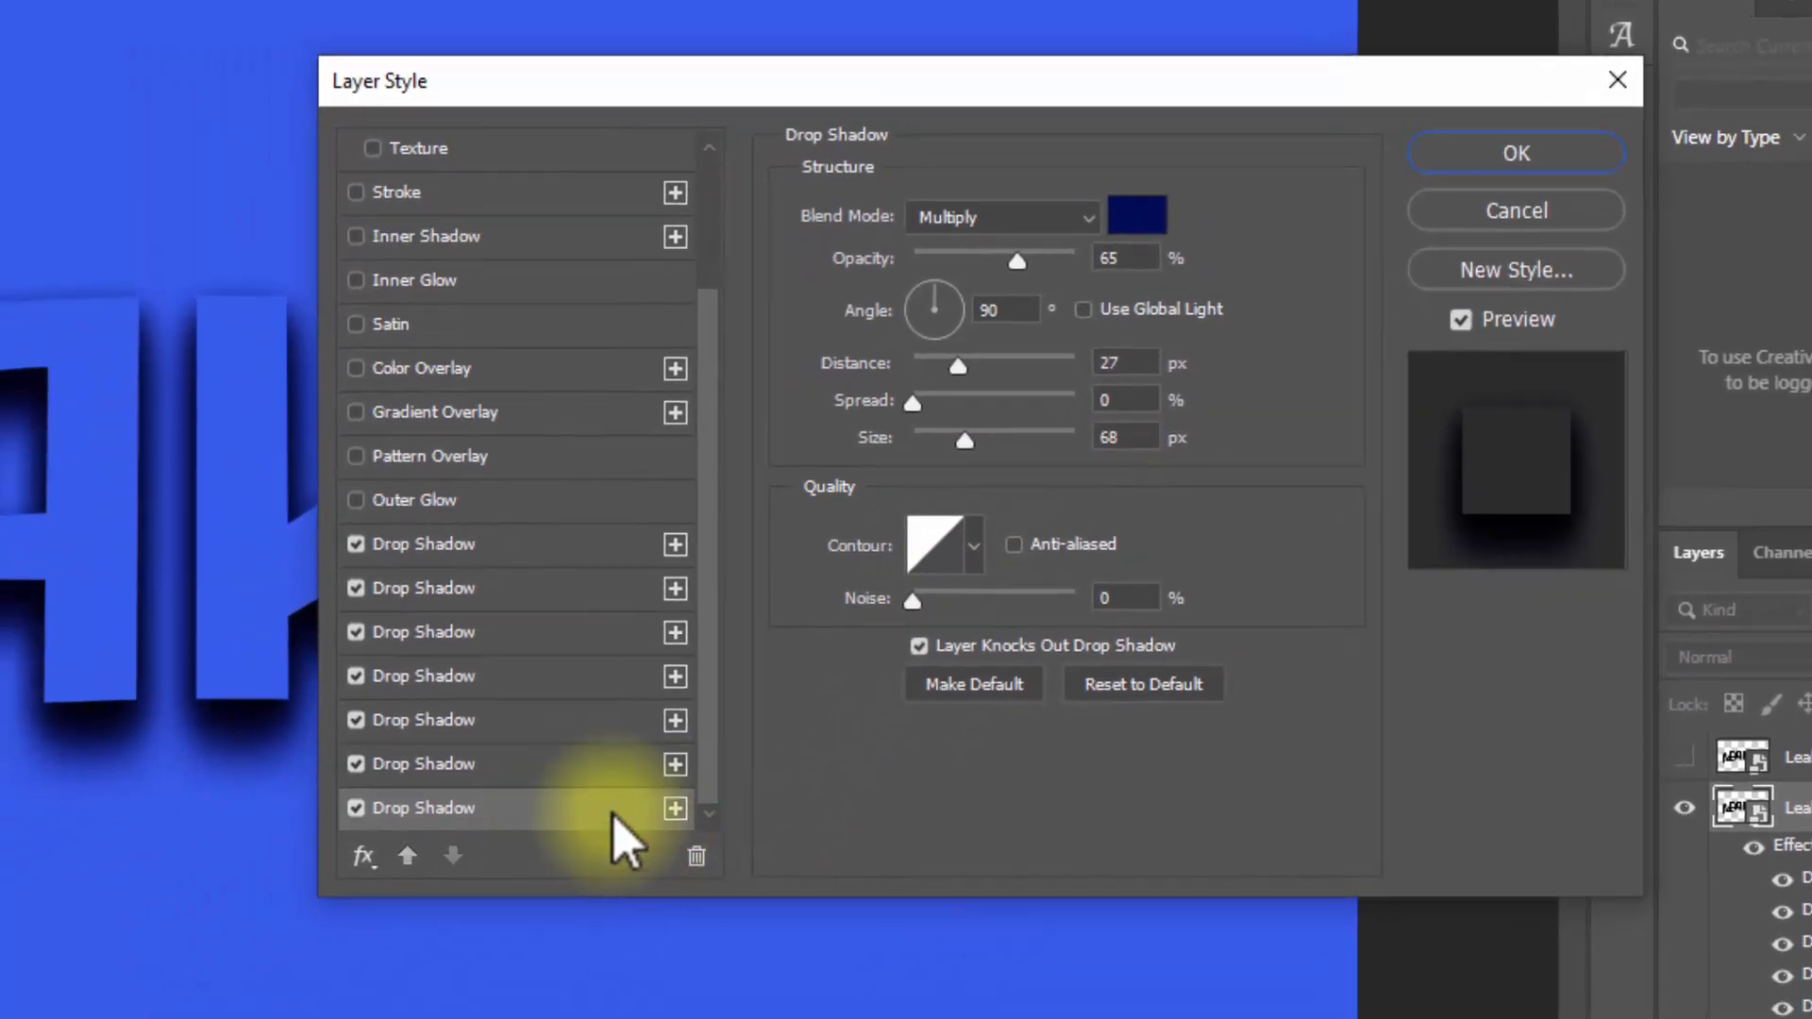
double_click(1145, 259)
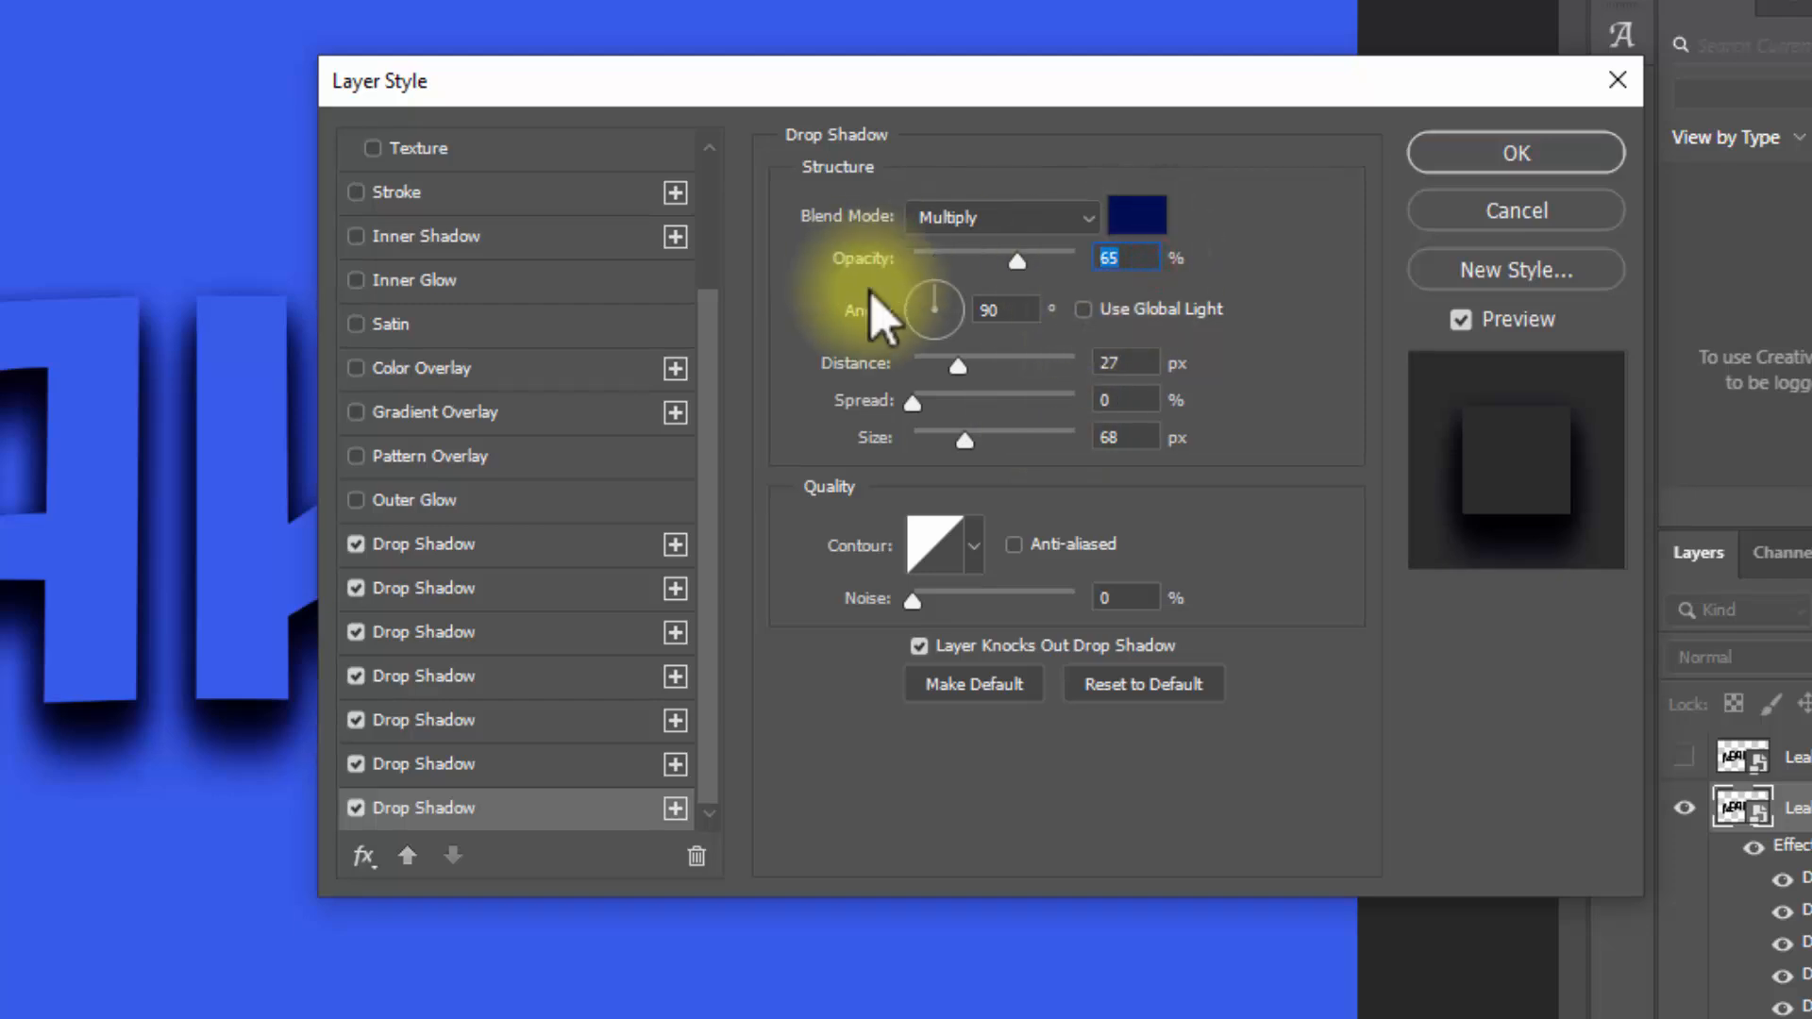
text(81)
double_click(1136, 362)
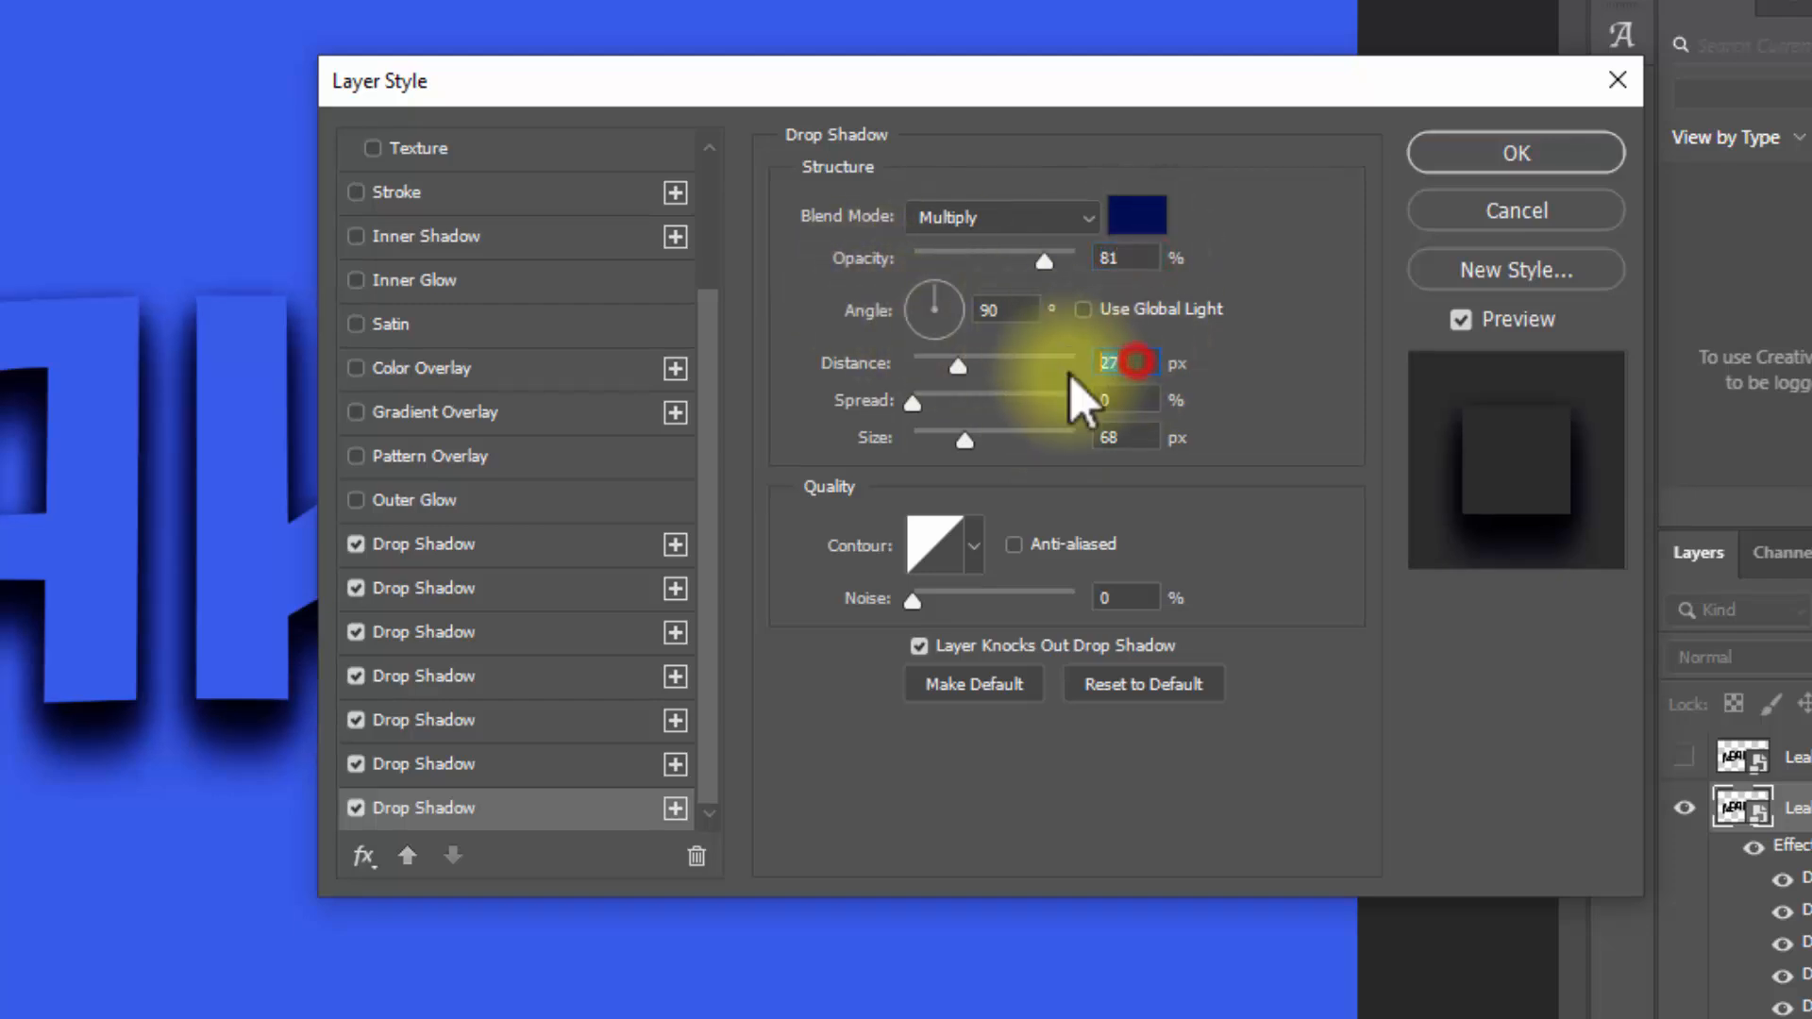
text(17)
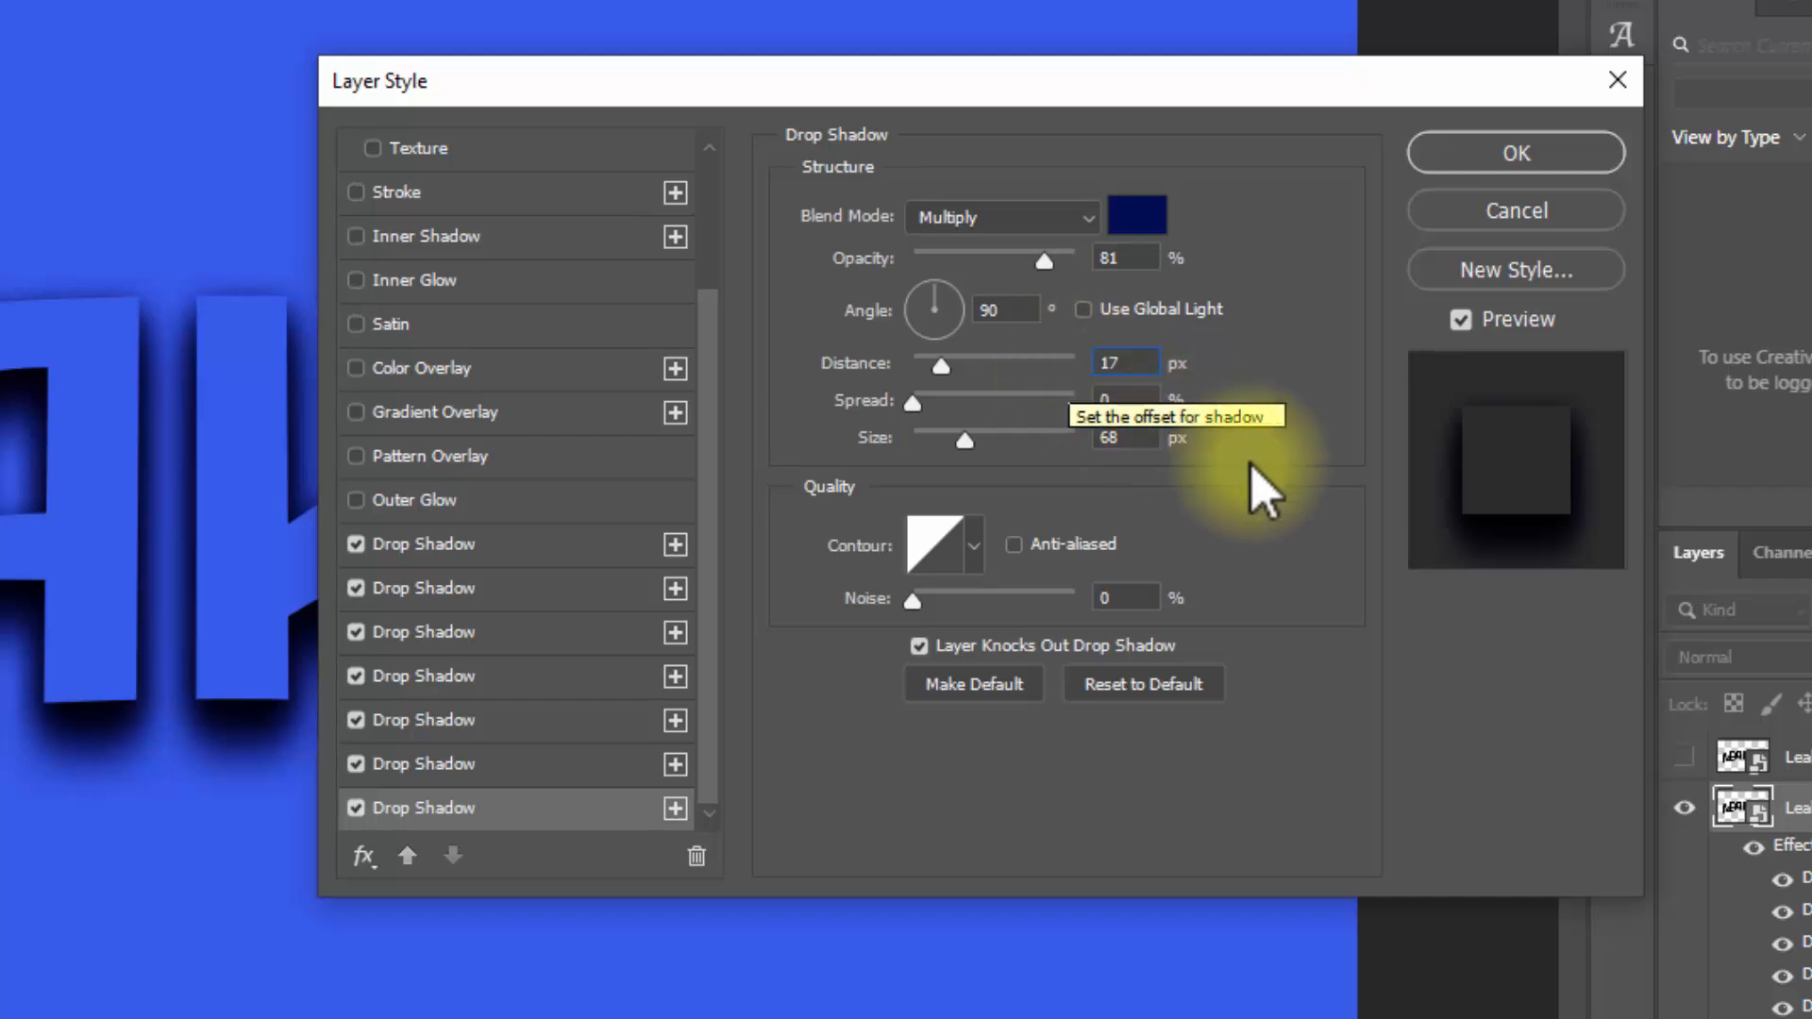
double_click(1145, 437)
text(019)
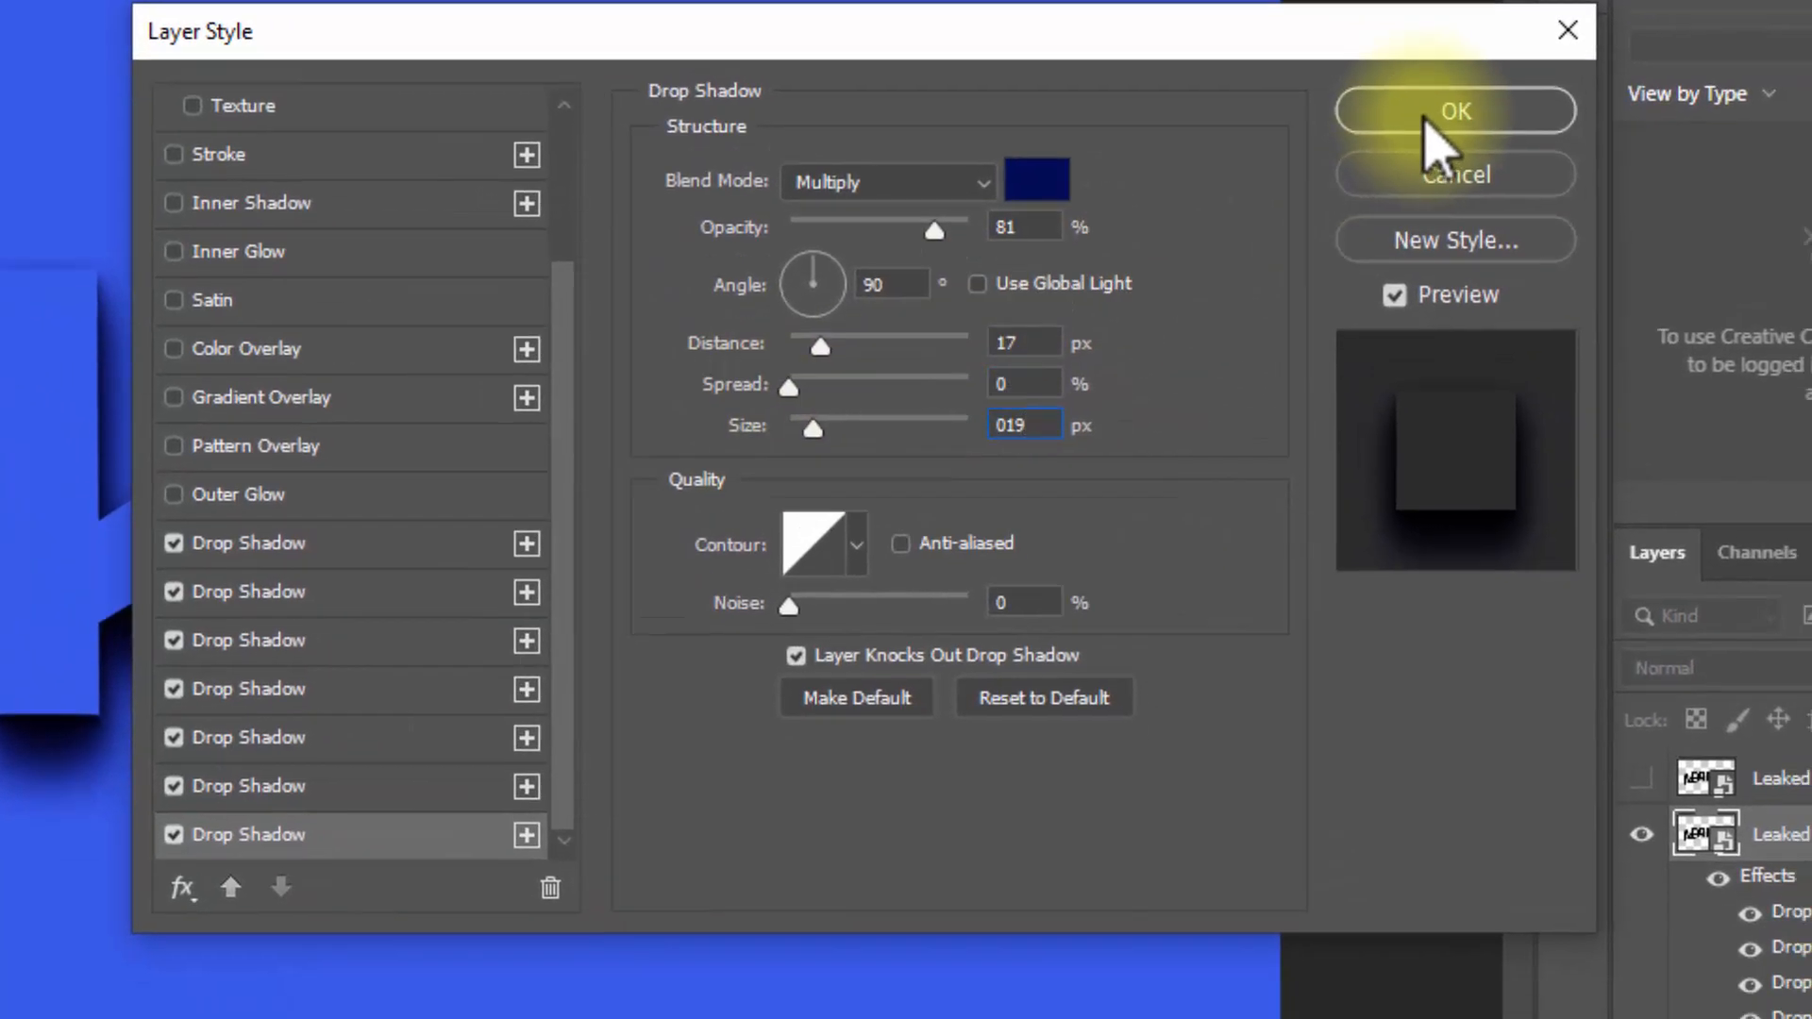
click(1485, 169)
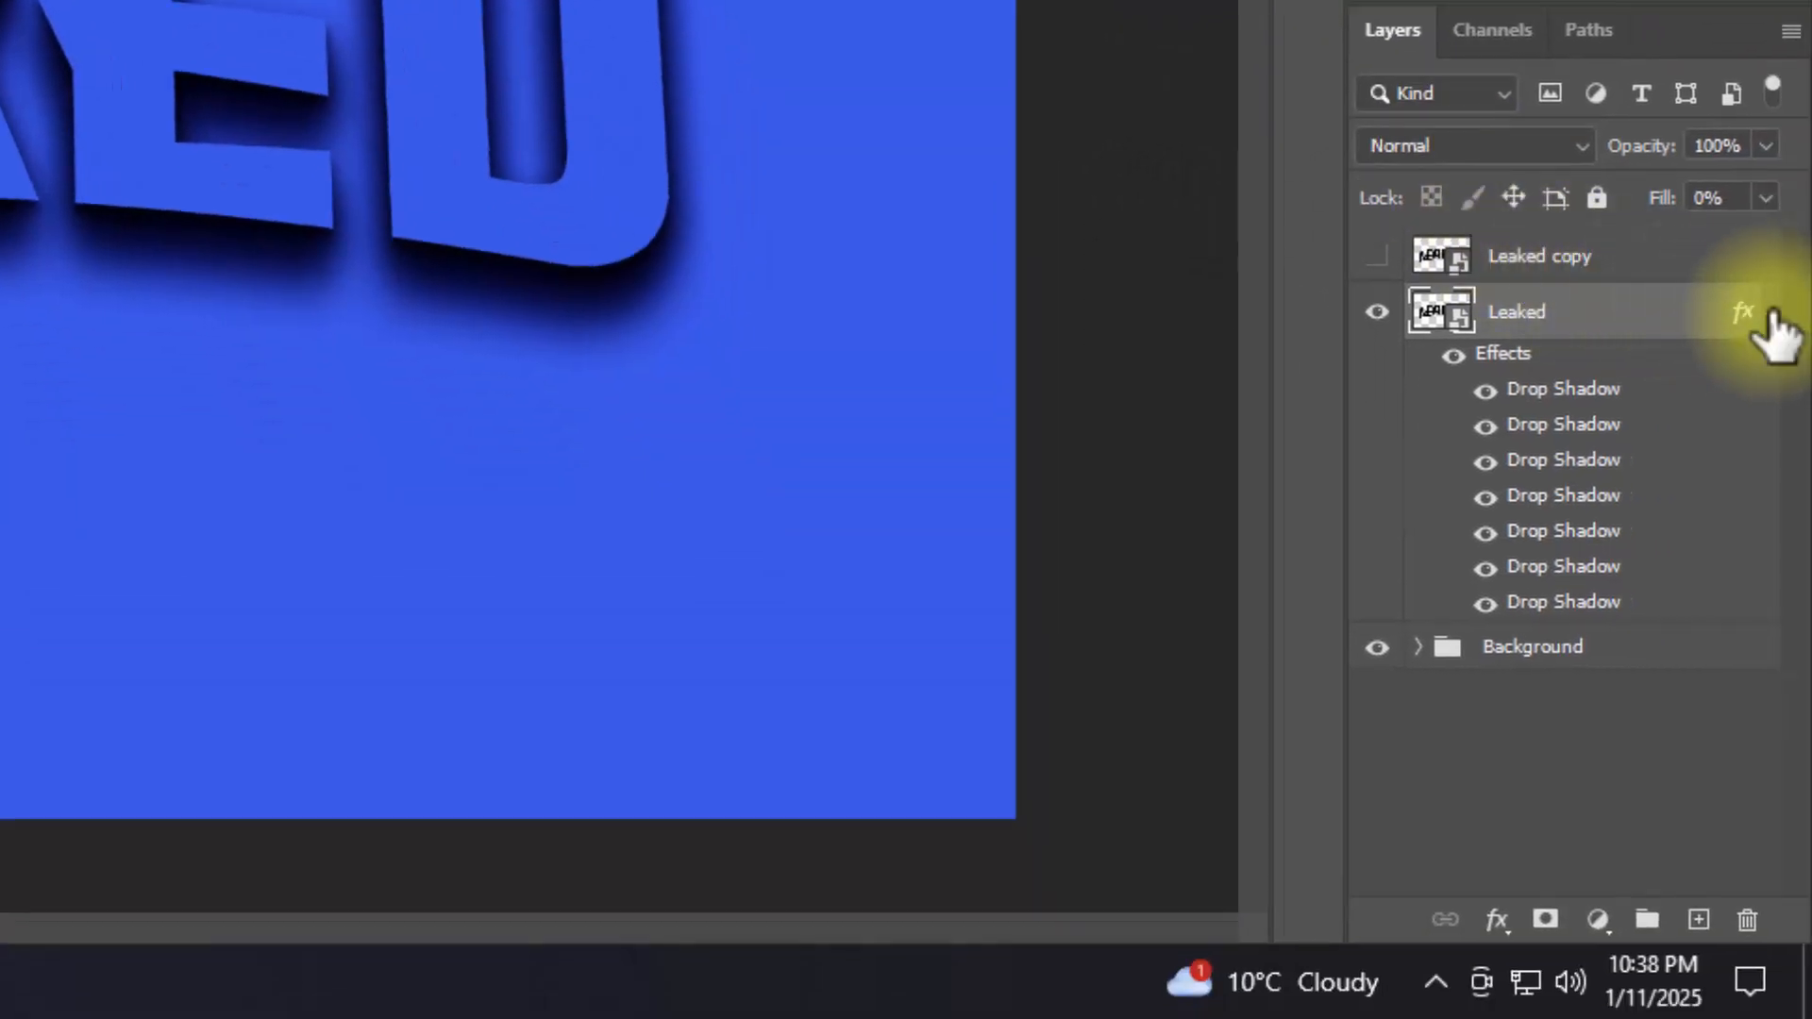
Step: Group the Leaked layer and rename both the group and the layer inside it as Shadow
click(1772, 312)
key(ctrl+g)
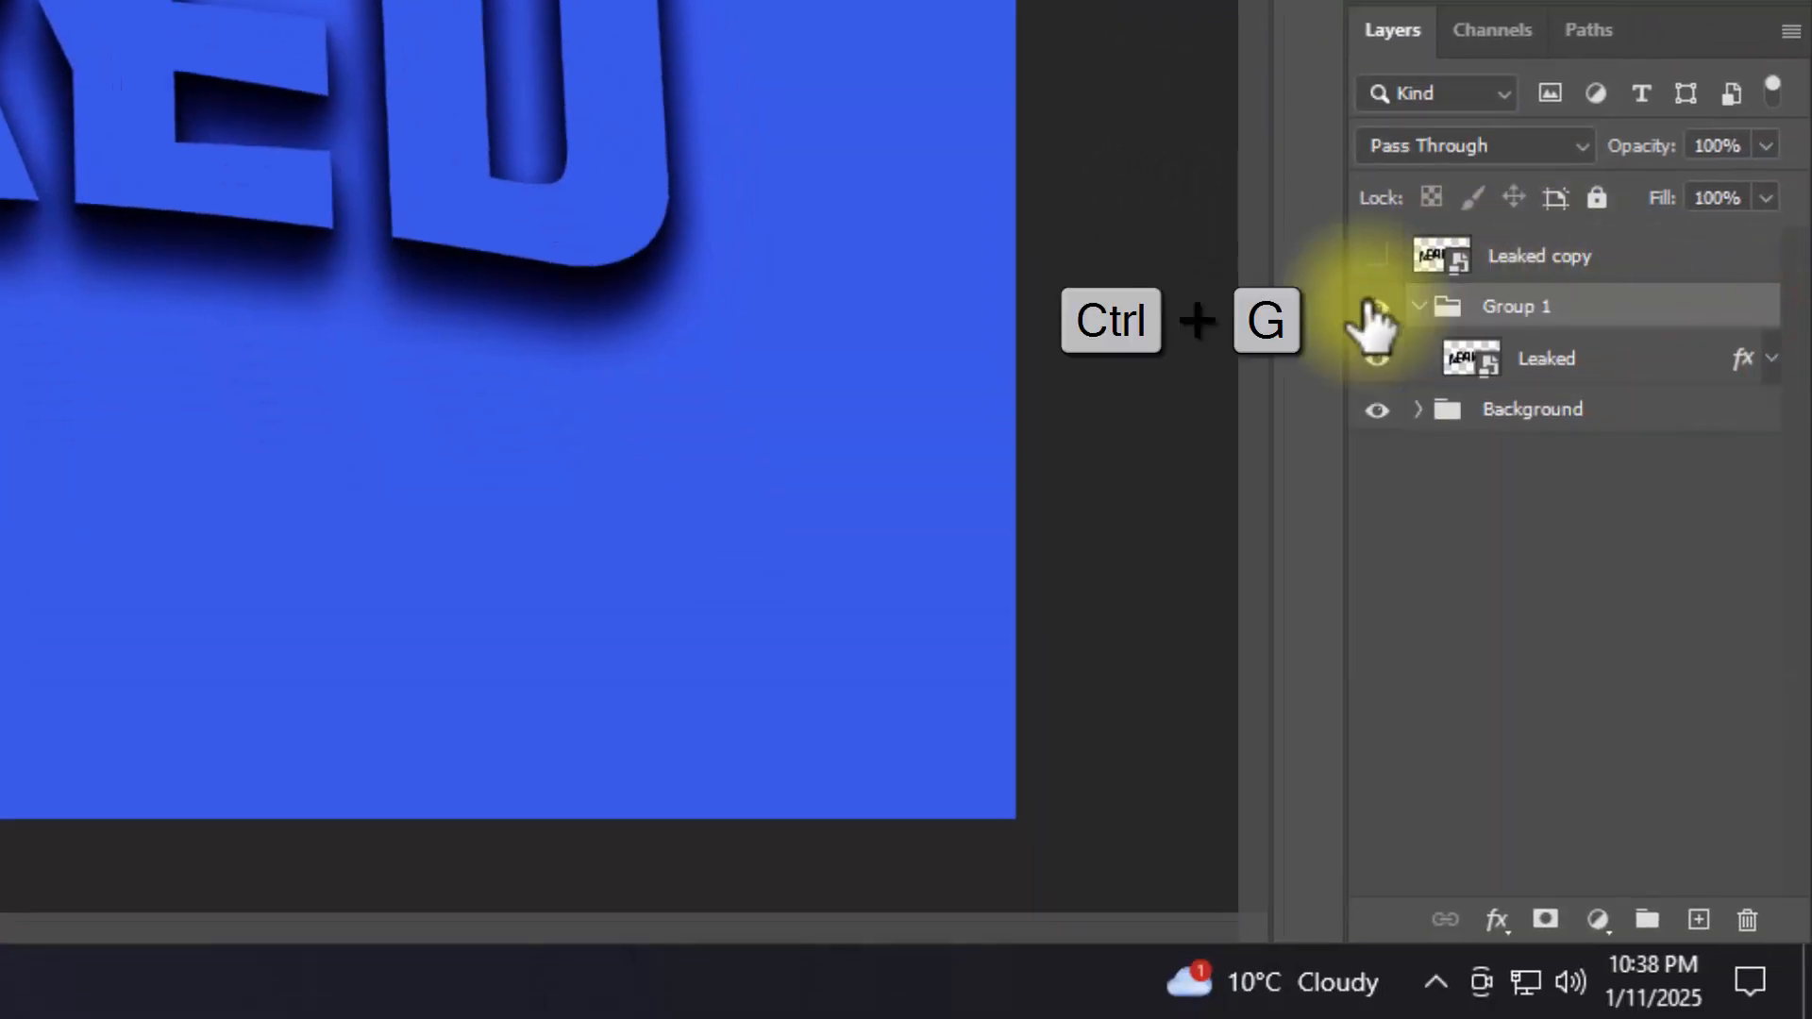
double_click(1499, 307)
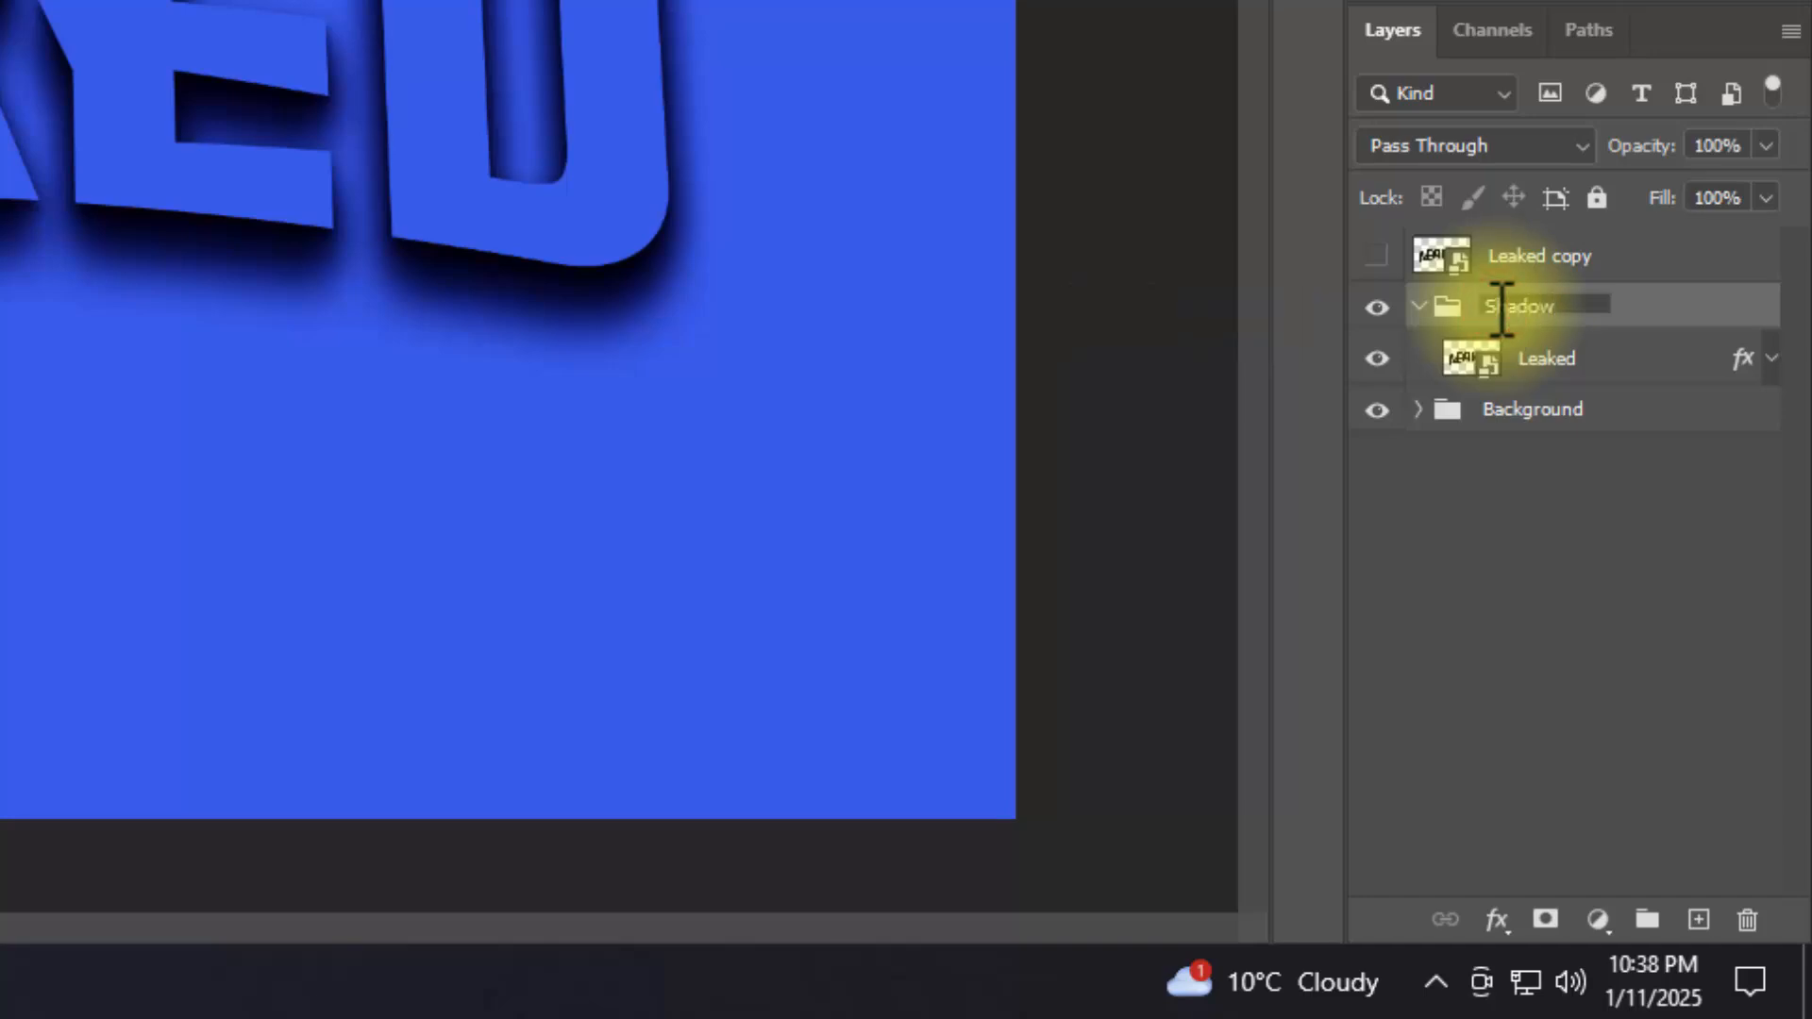
double_click(1560, 359)
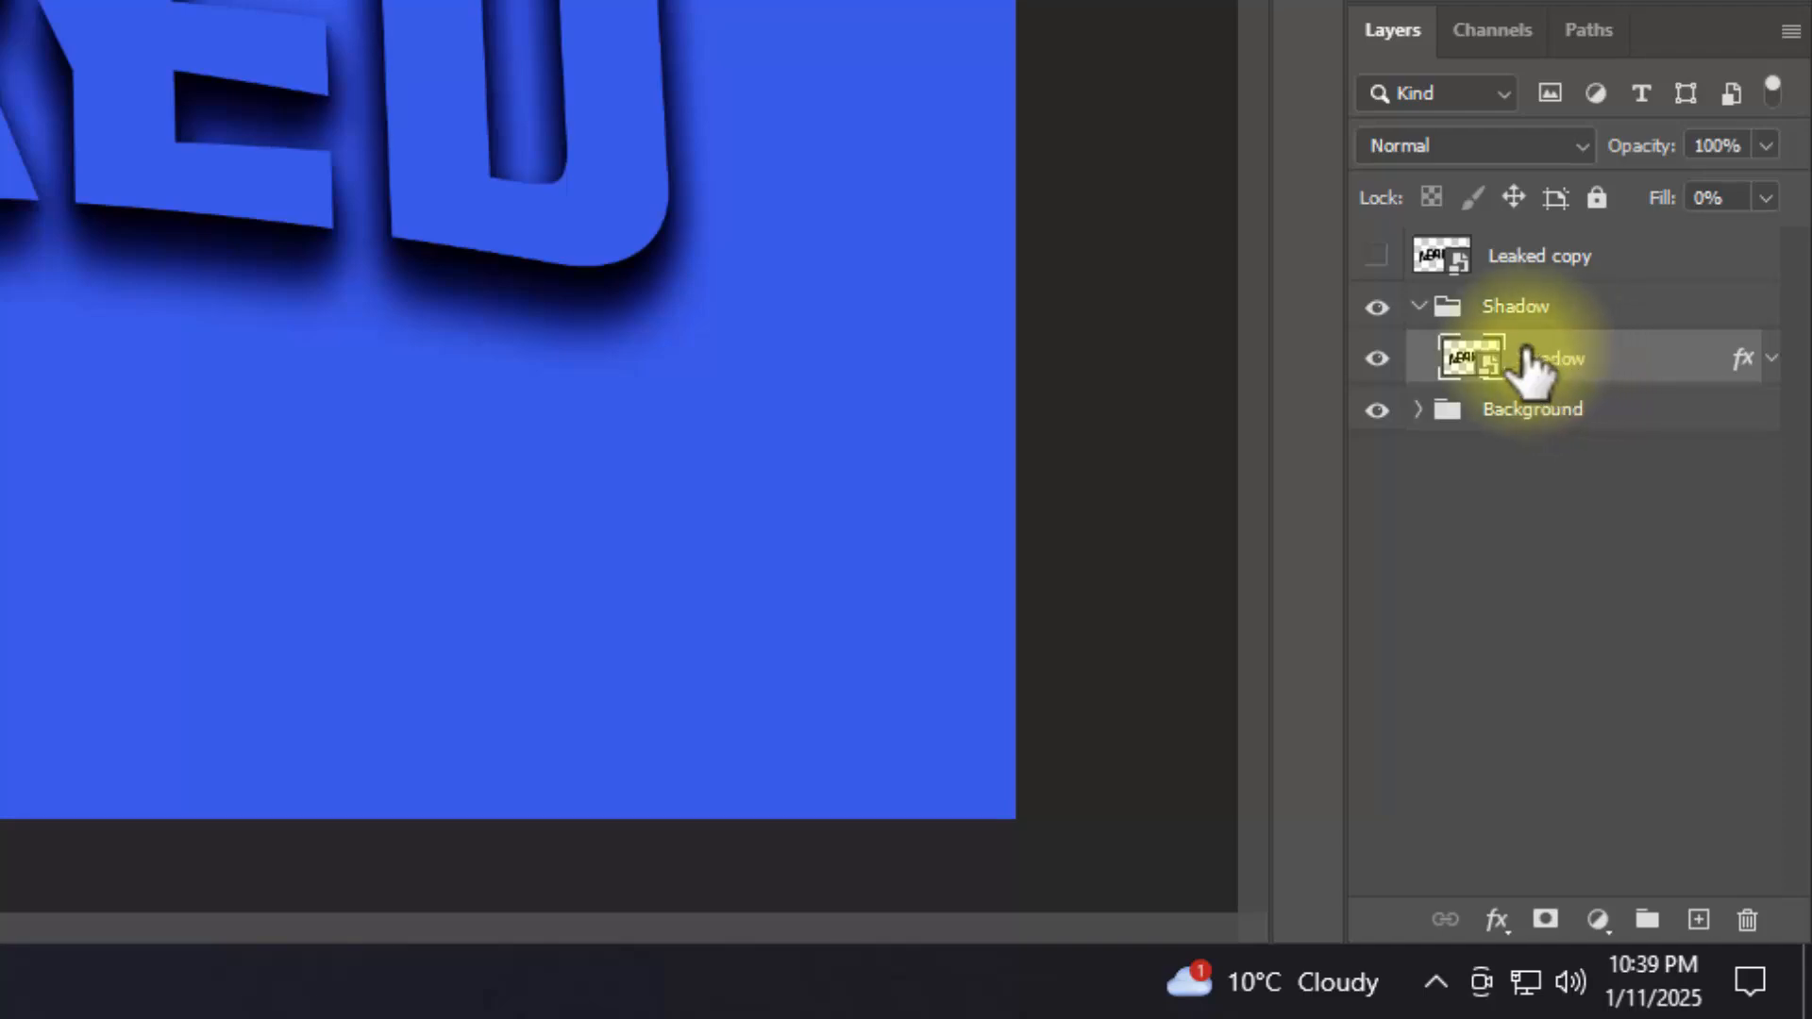
click(1436, 310)
click(1417, 306)
Step: Show the Leaked copy layer and set its fill opacity to 0% in its blending options
click(1377, 256)
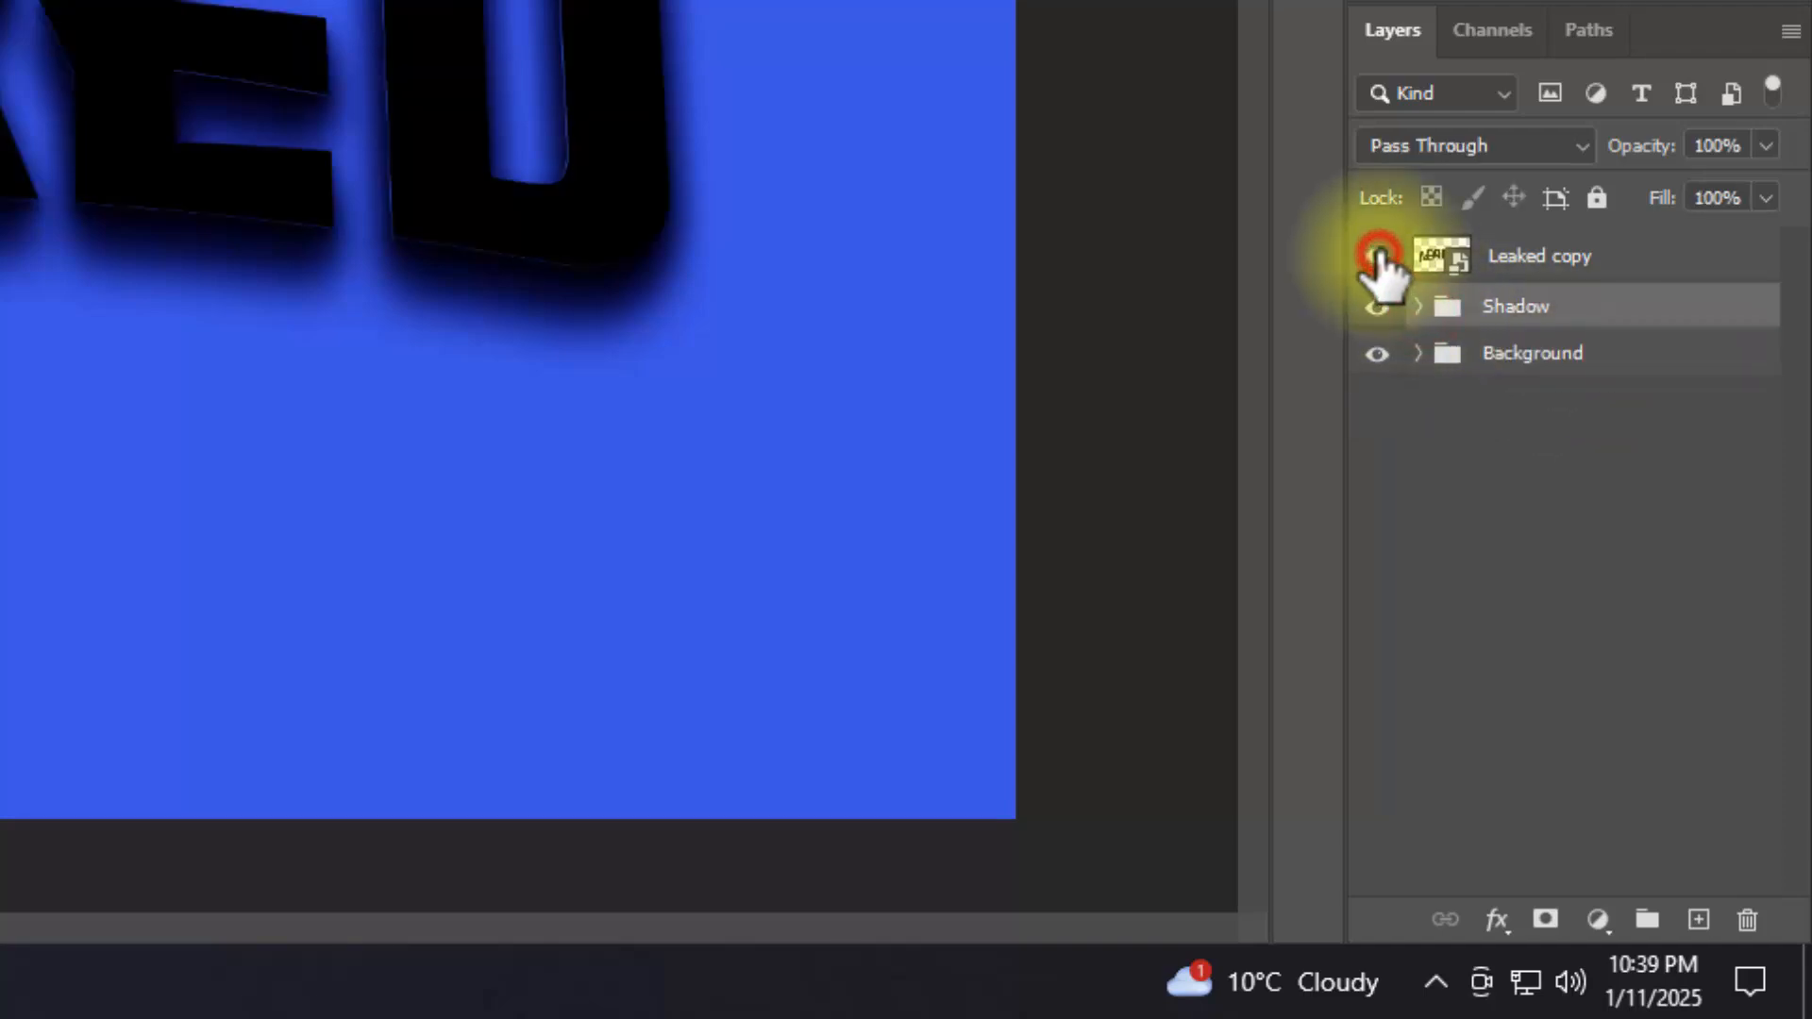
click(1625, 255)
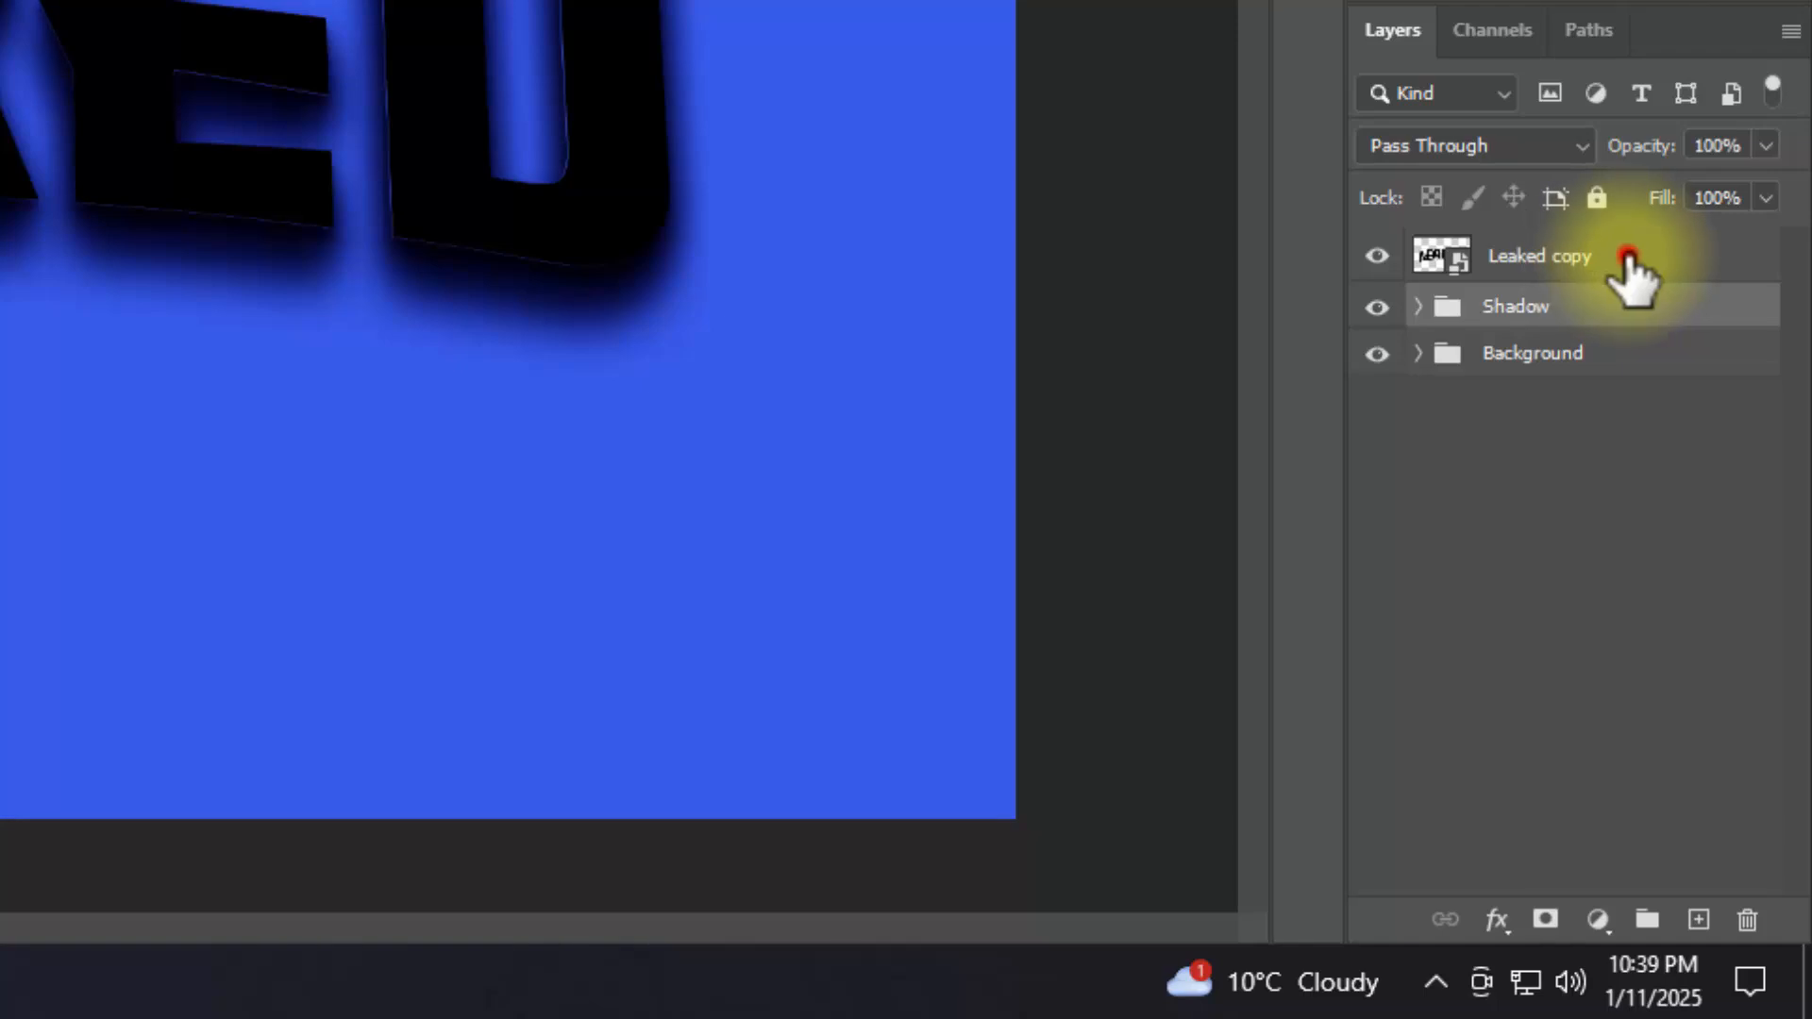
click(1497, 920)
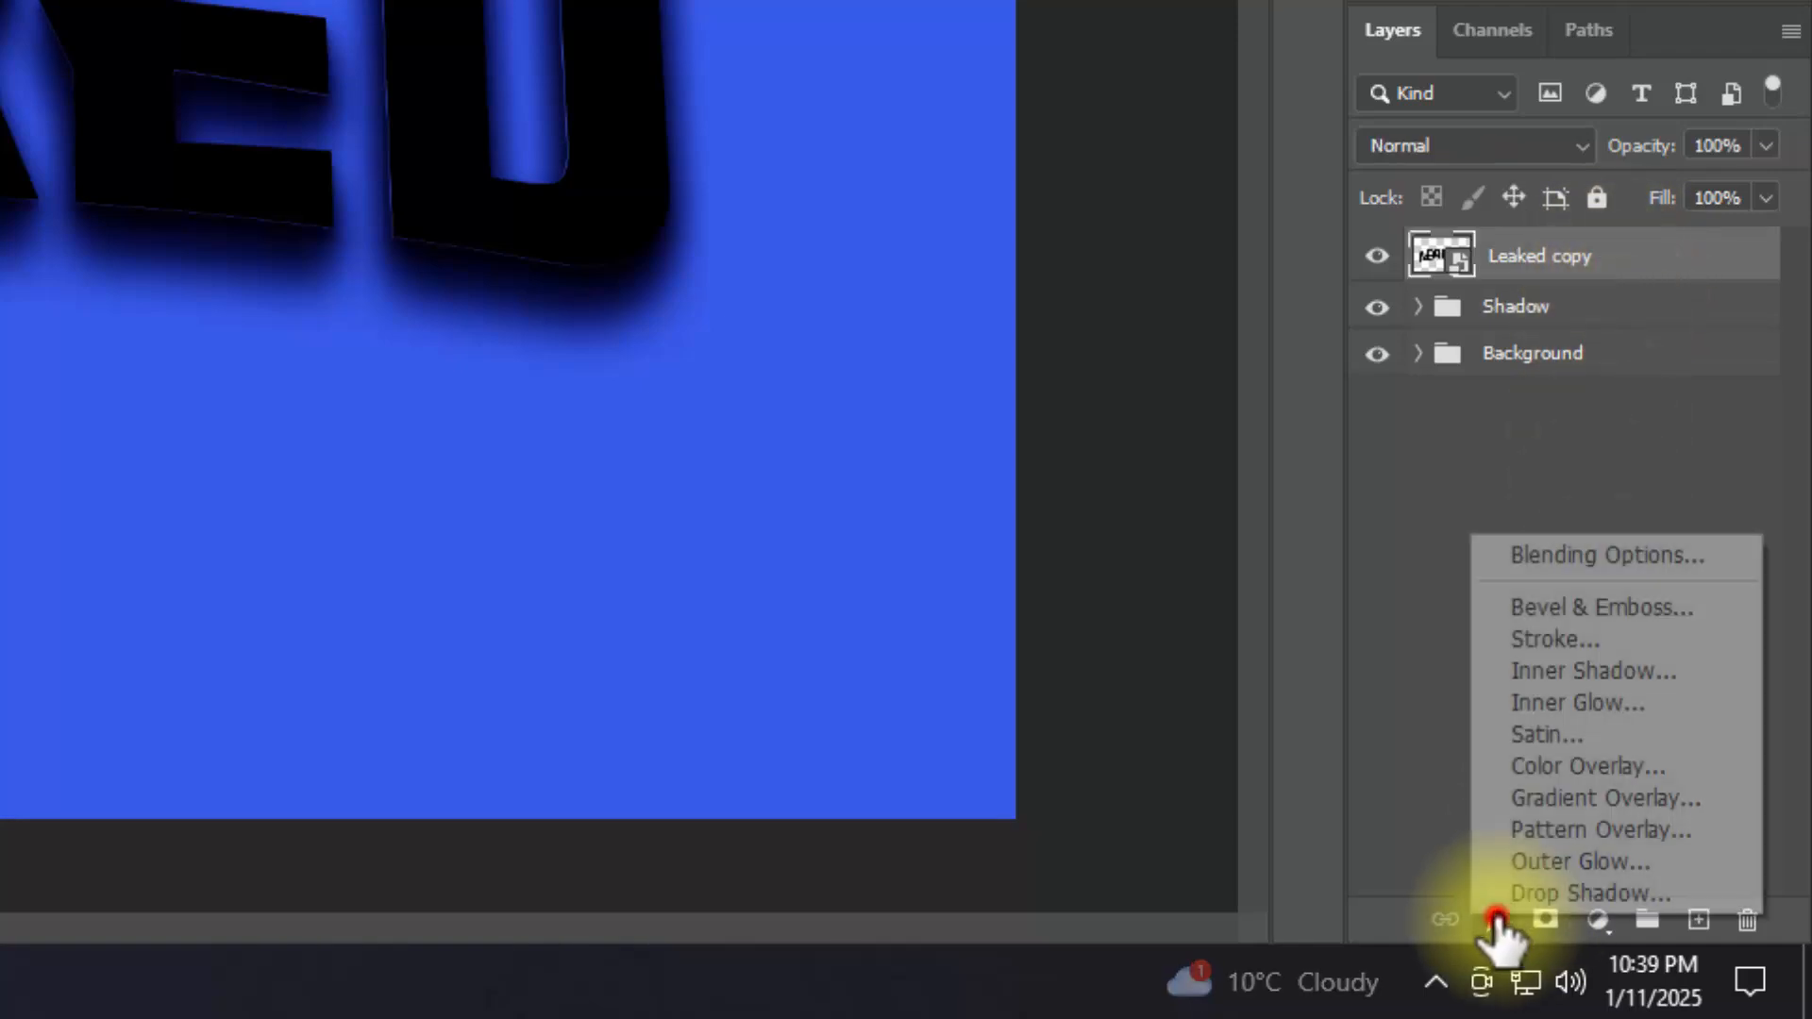
click(1563, 566)
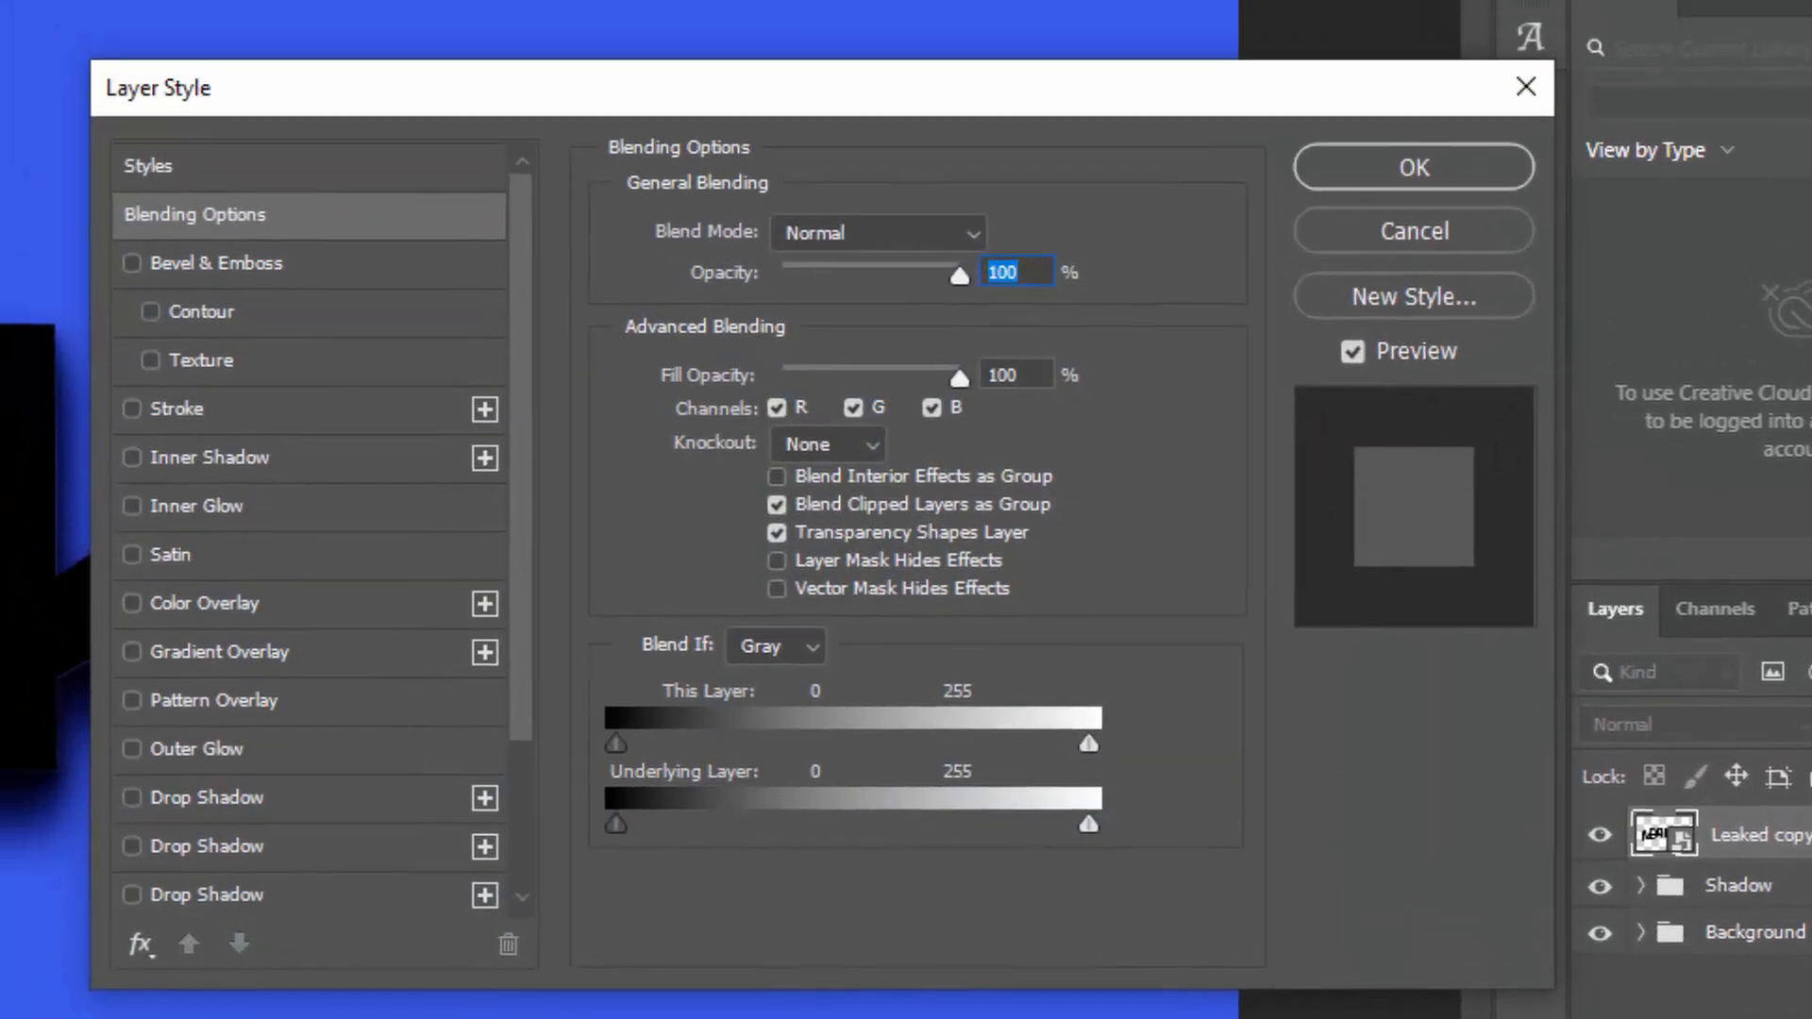
click(1018, 374)
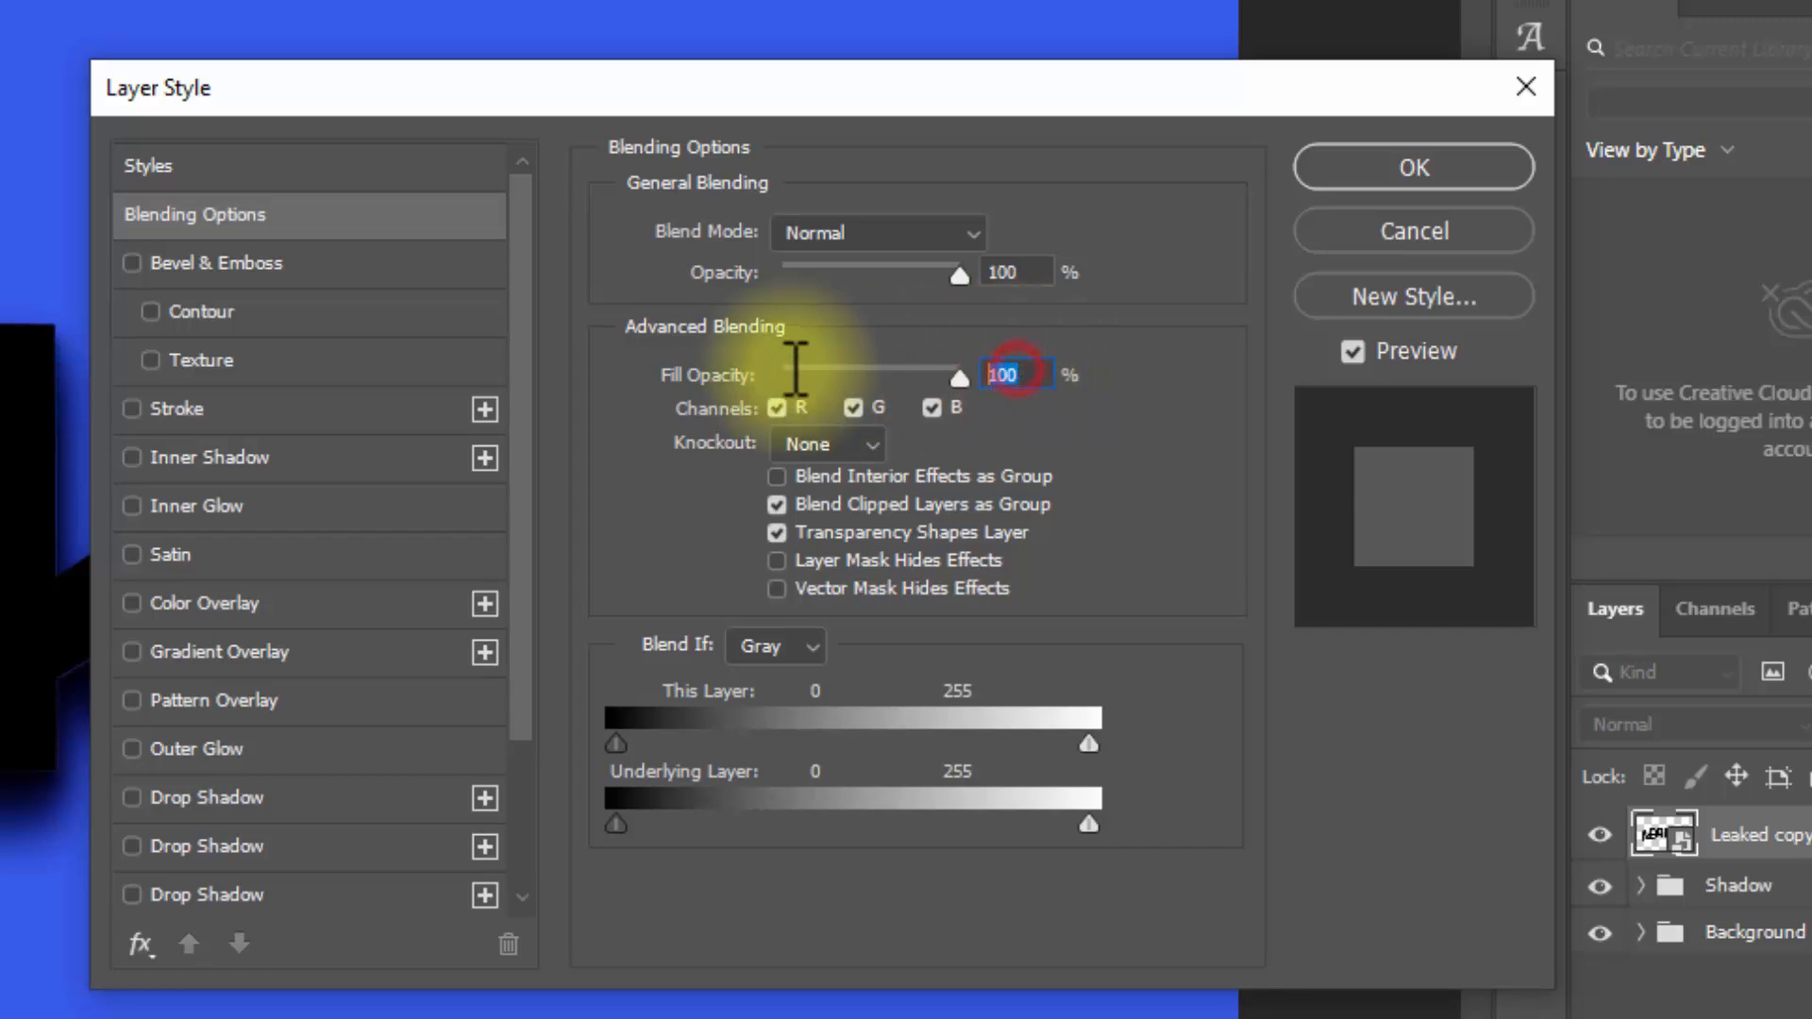
text(0)
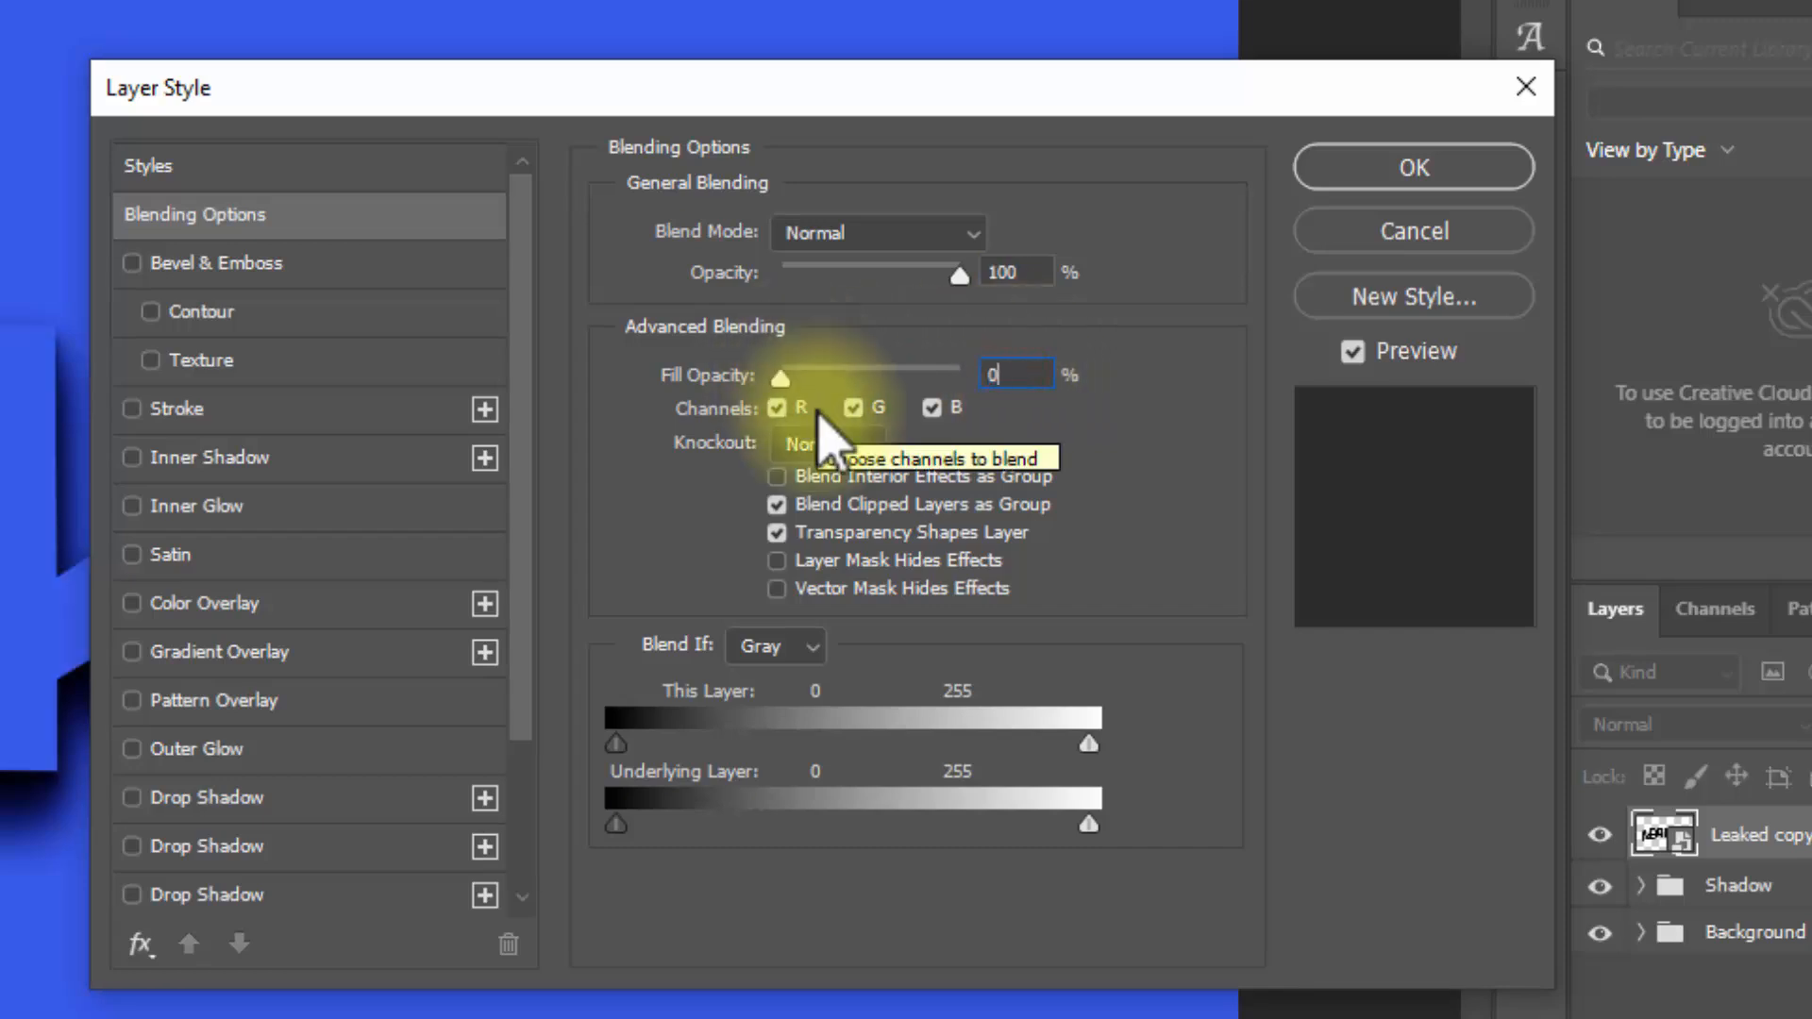
Step: Add a Pillow Emboss bevel to Leaked copy with 1000% depth, Down direction, 4 px size and 6 px soften
click(368, 274)
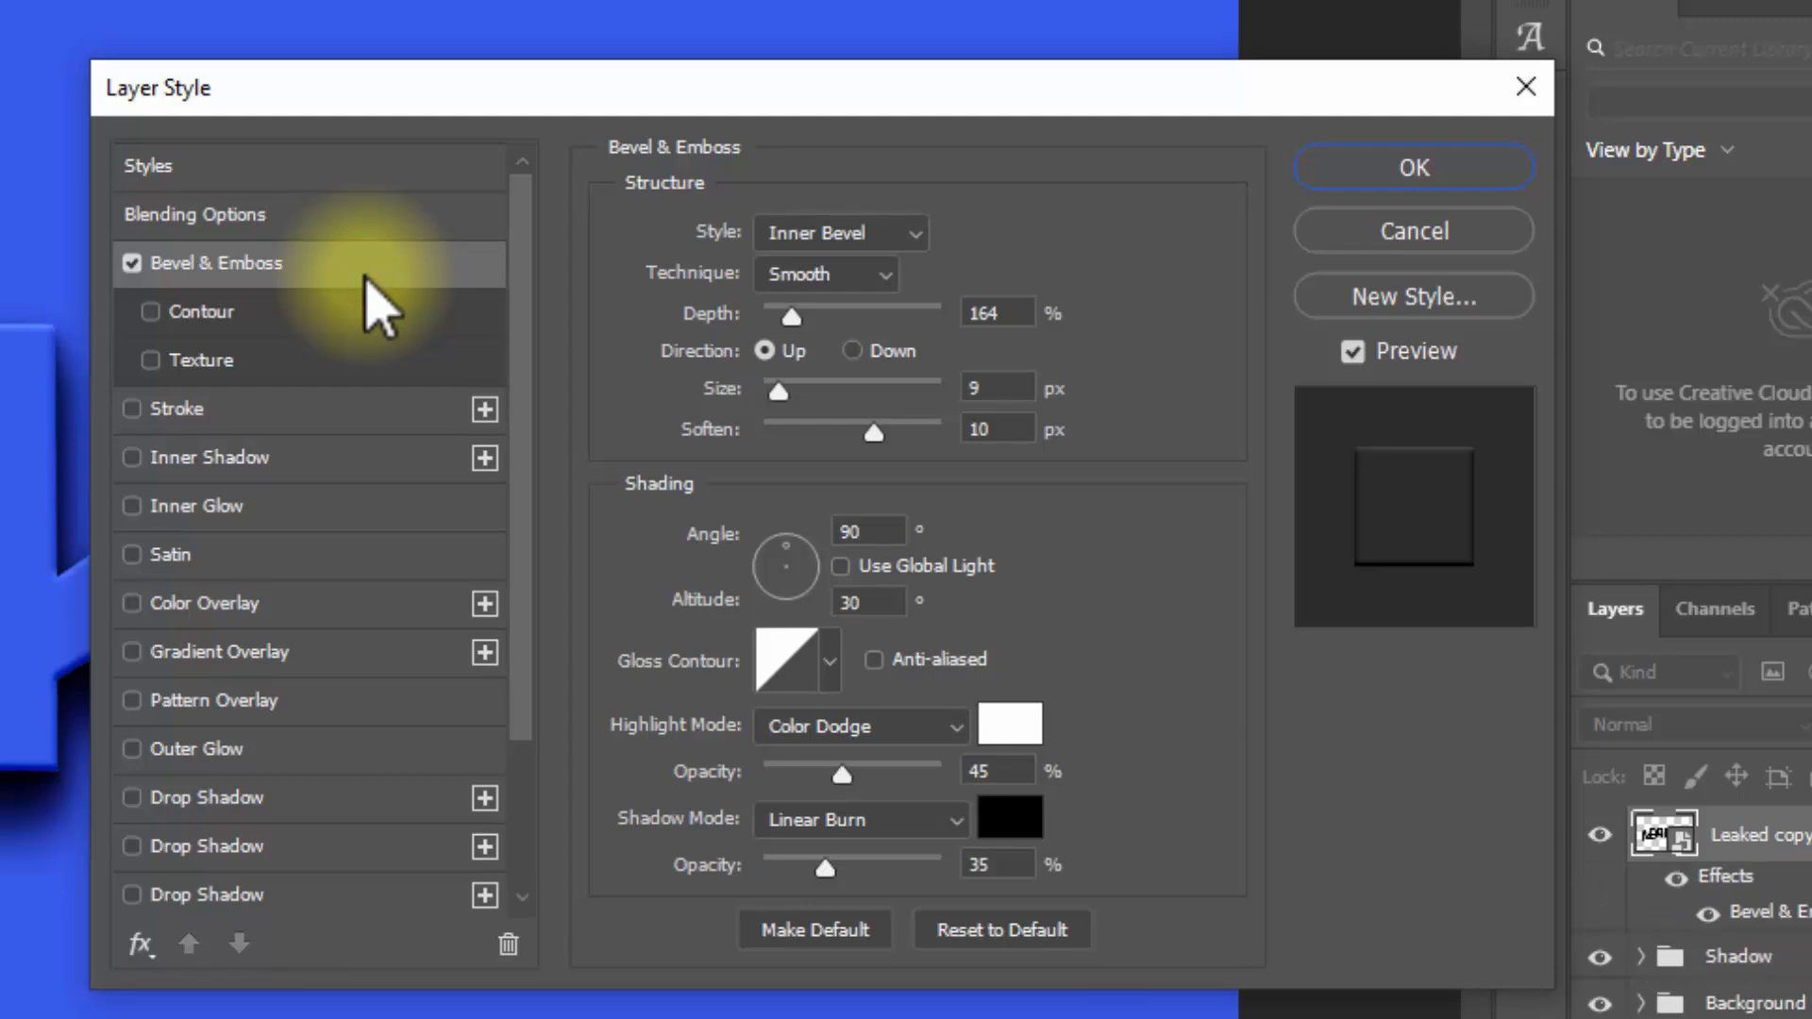
click(817, 234)
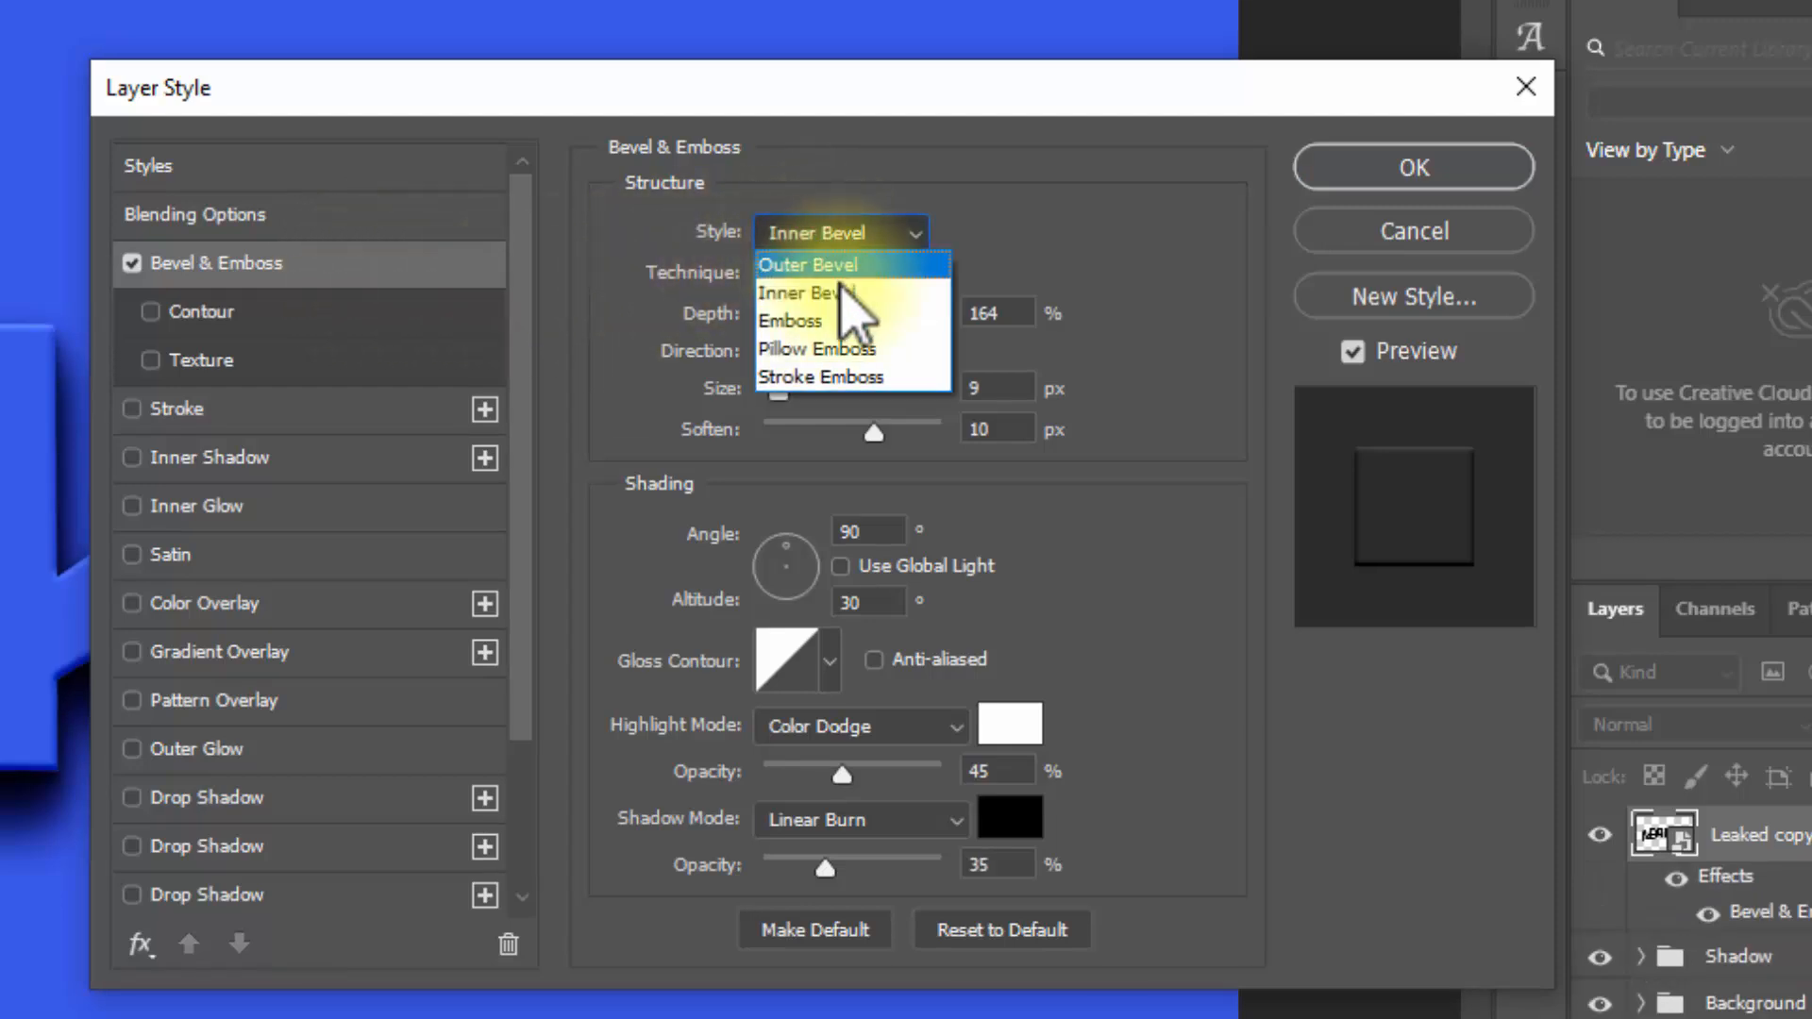
click(853, 351)
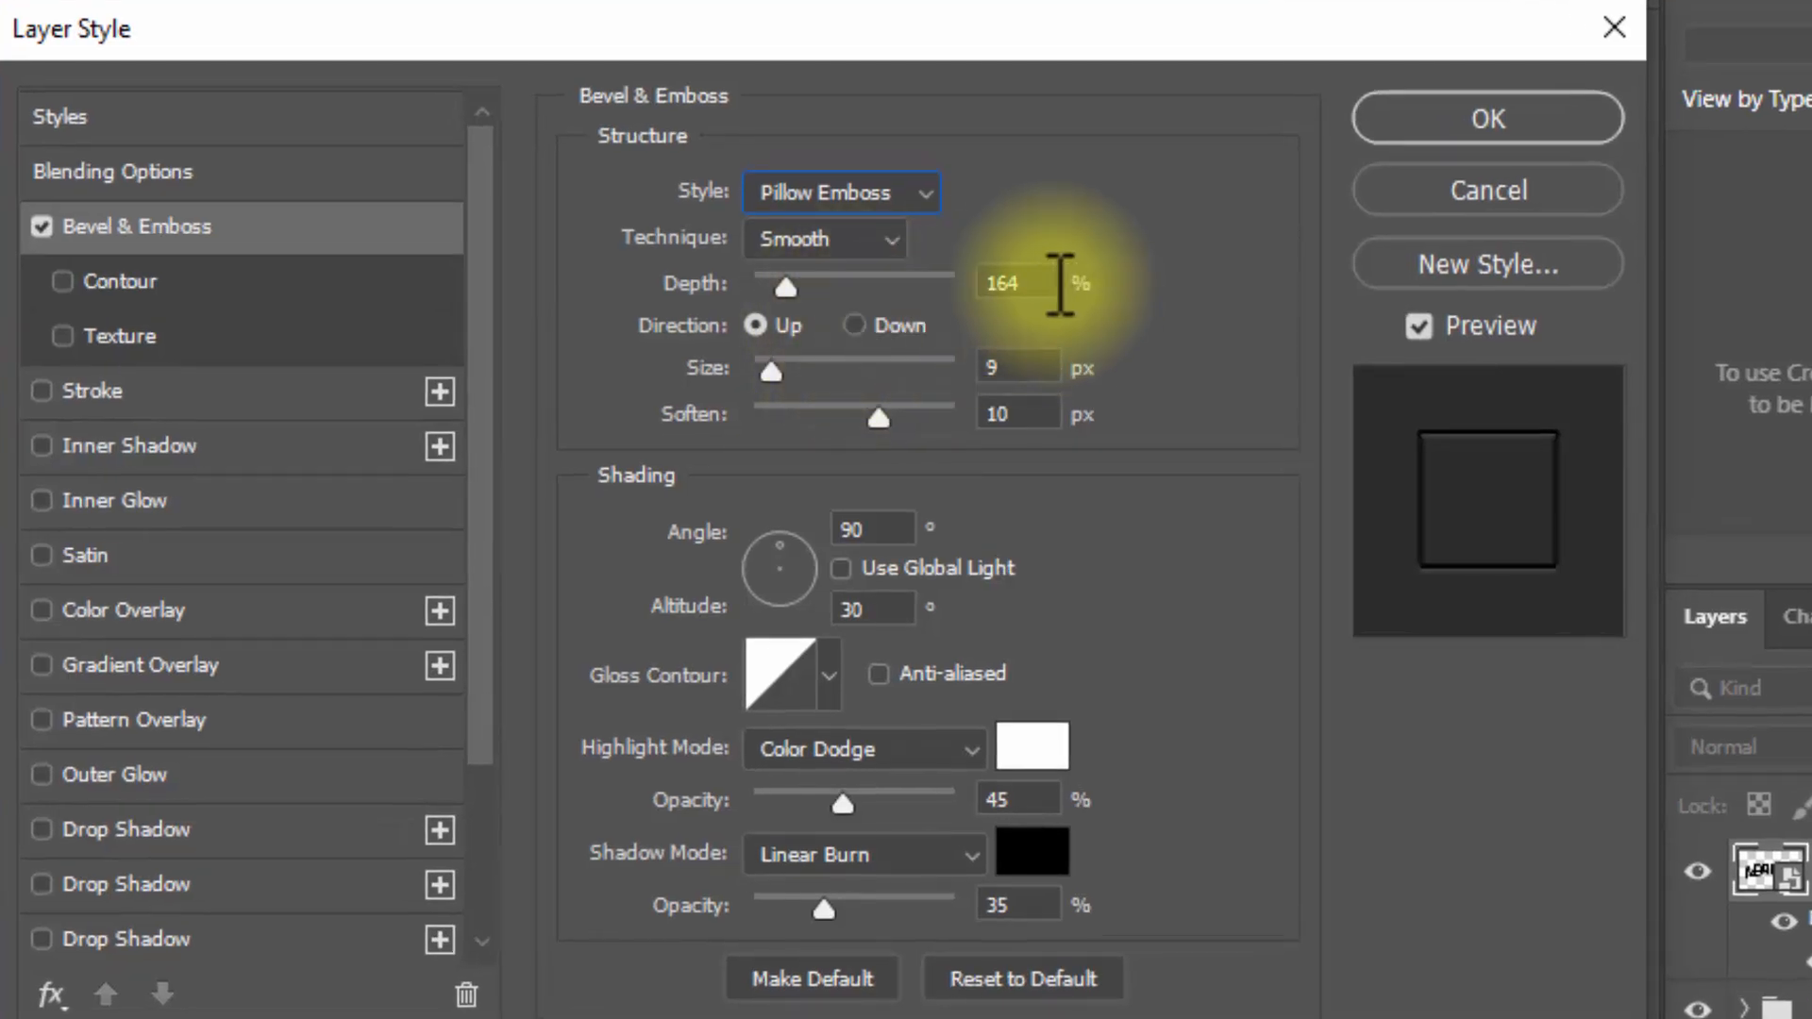
drag(1041, 283, 813, 278)
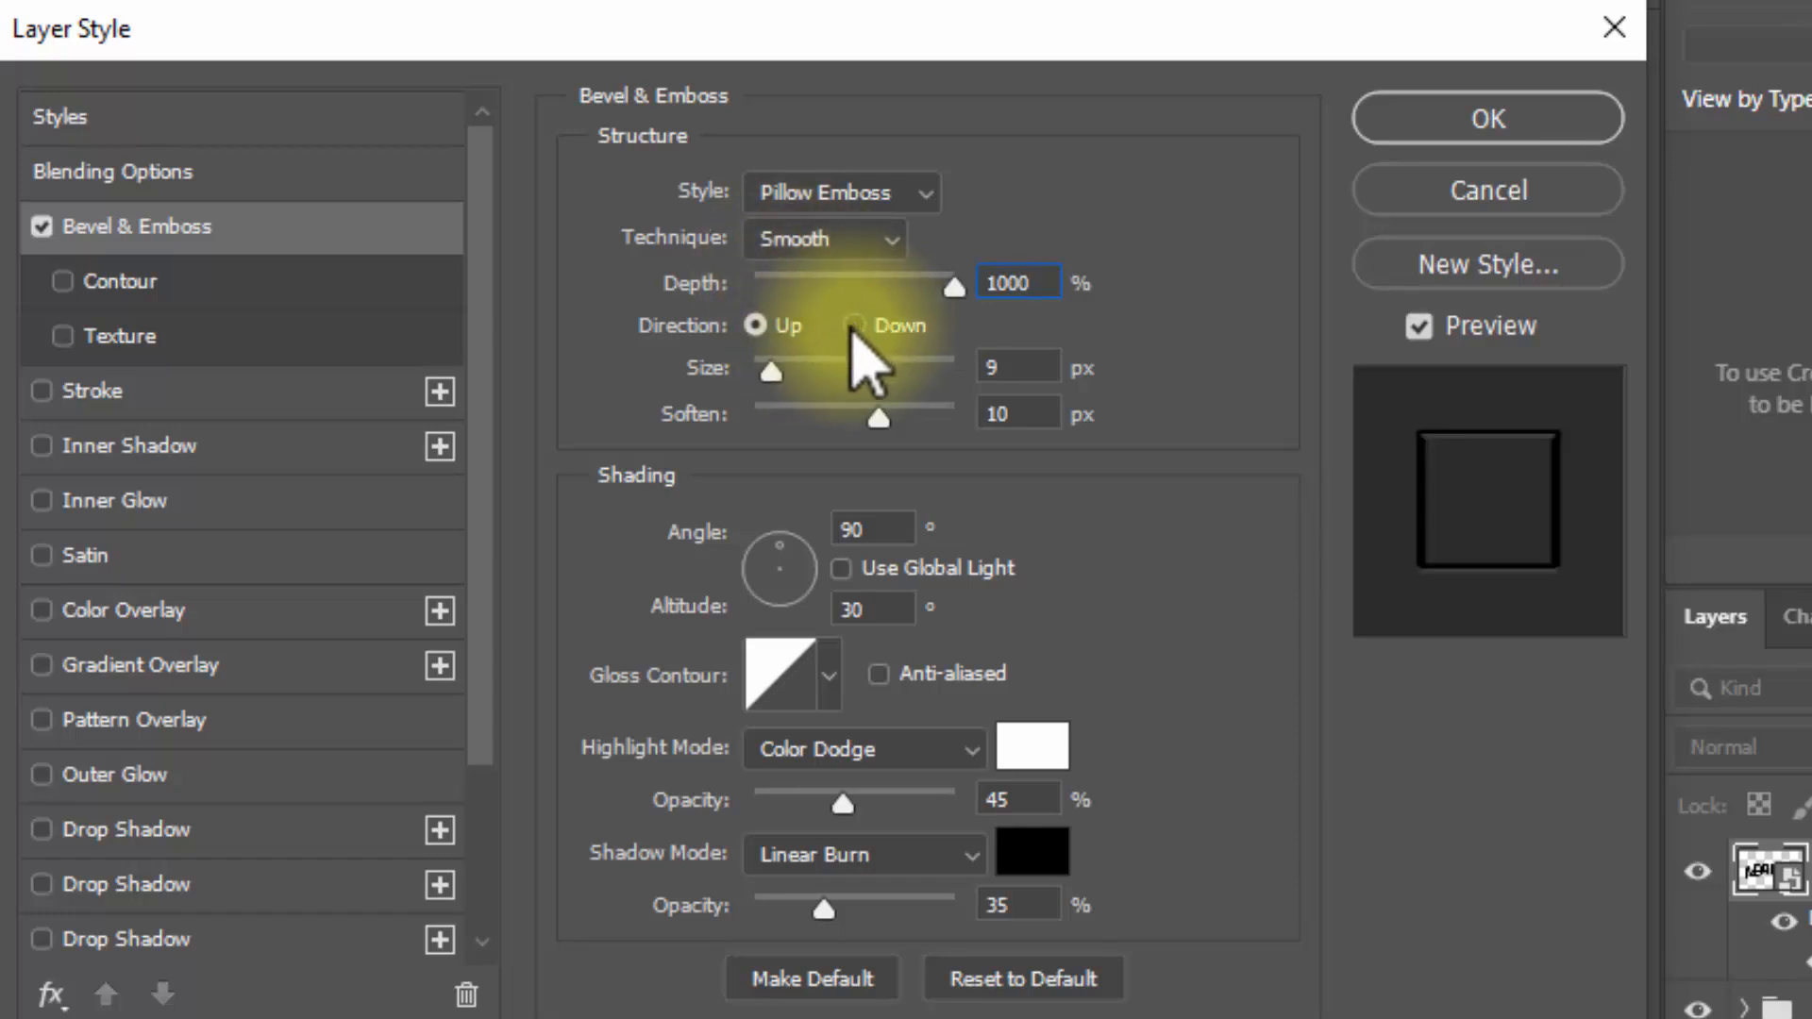
click(856, 326)
click(1008, 358)
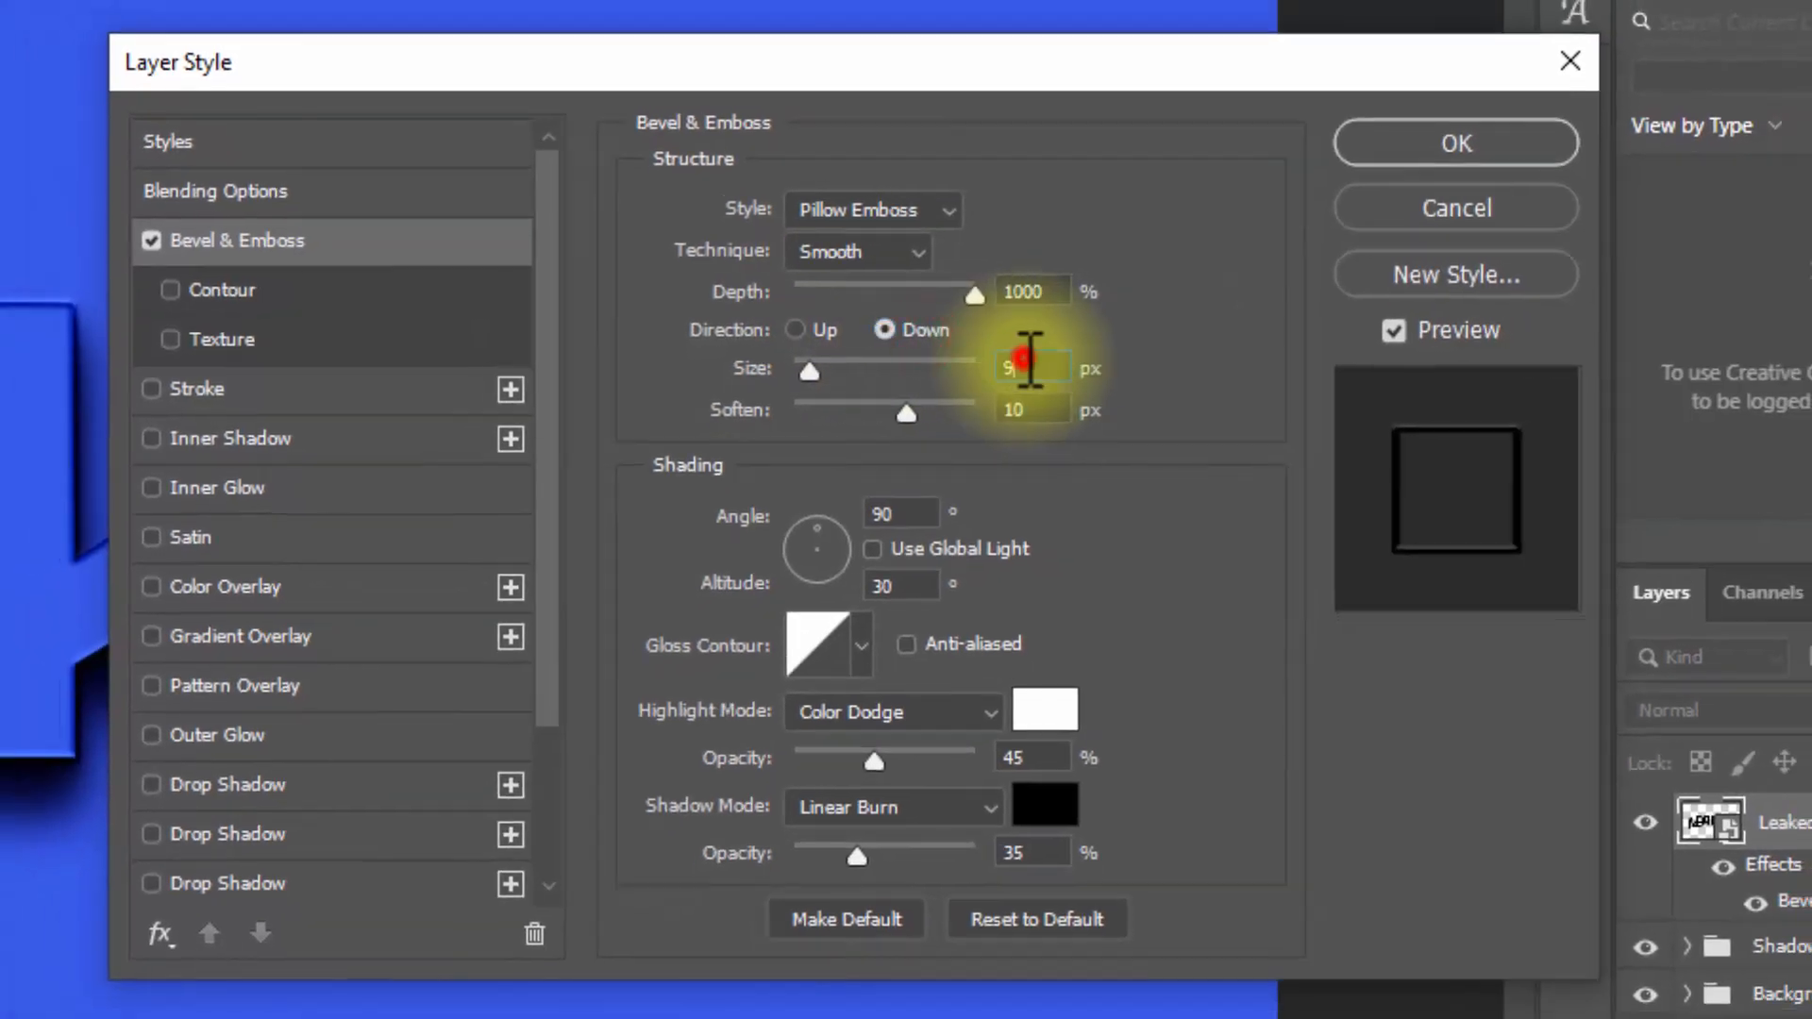
drag(1027, 361, 782, 370)
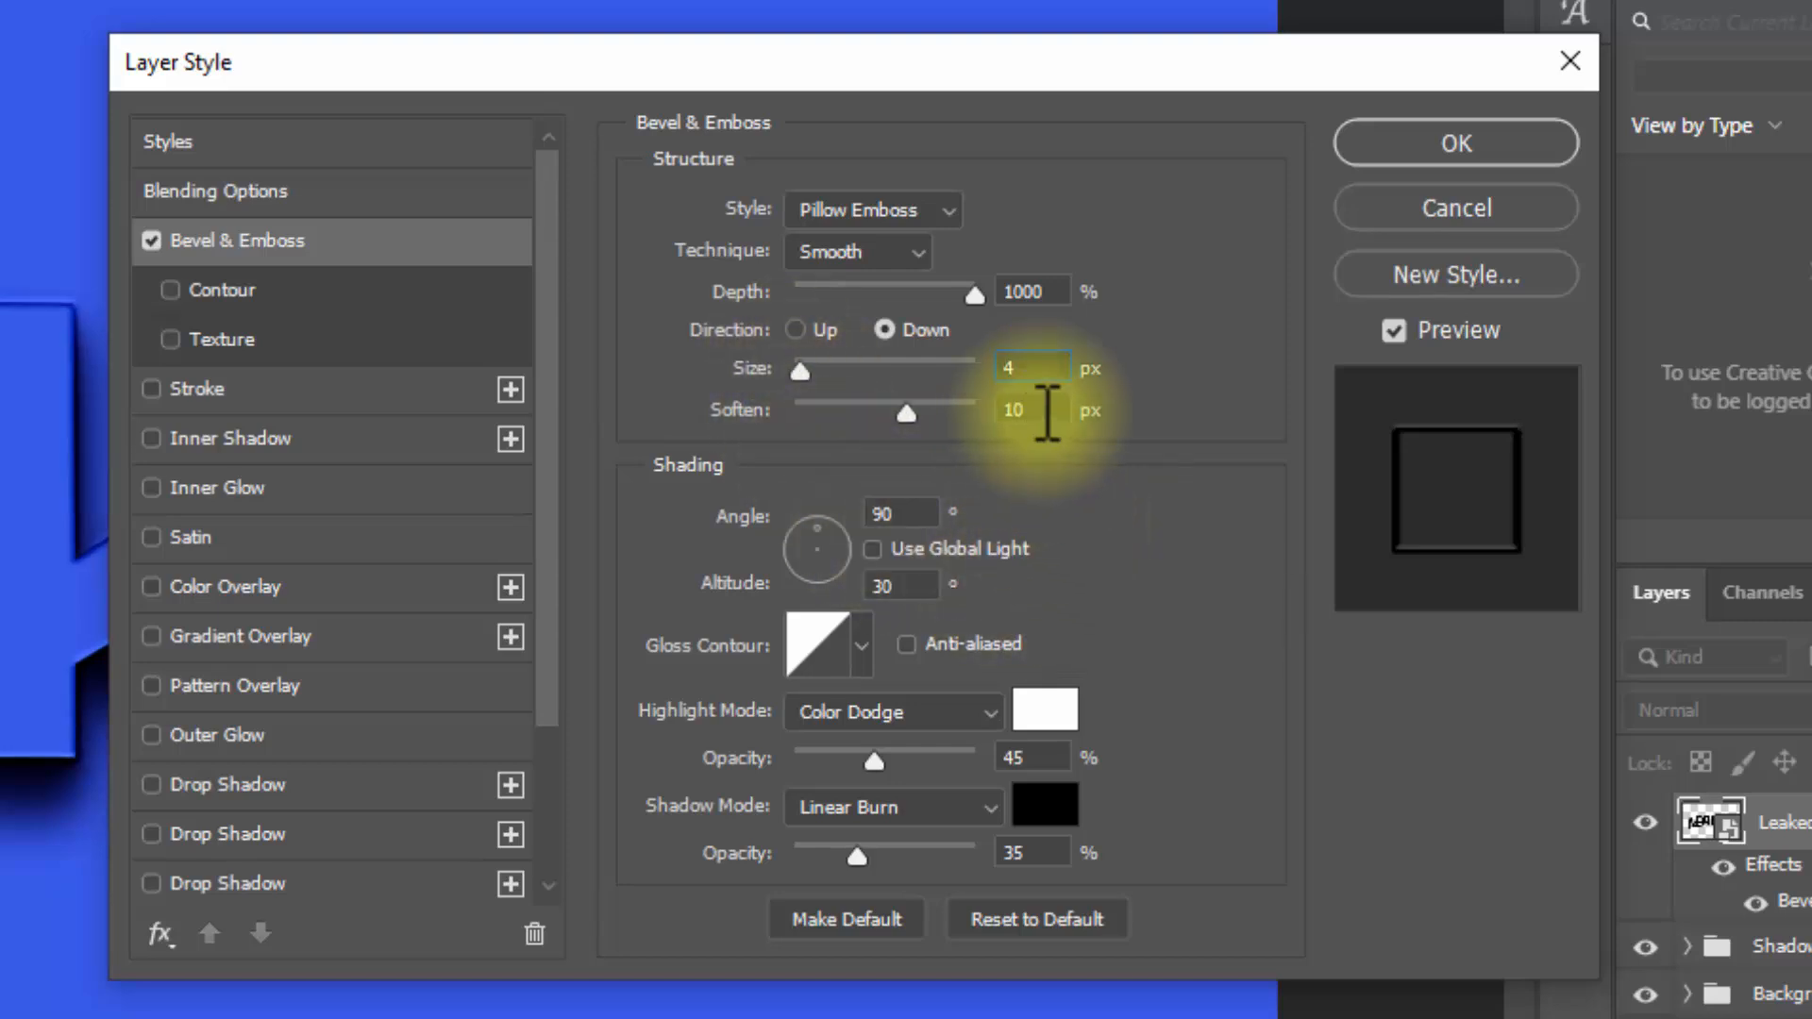
drag(1048, 410, 821, 500)
text(0)
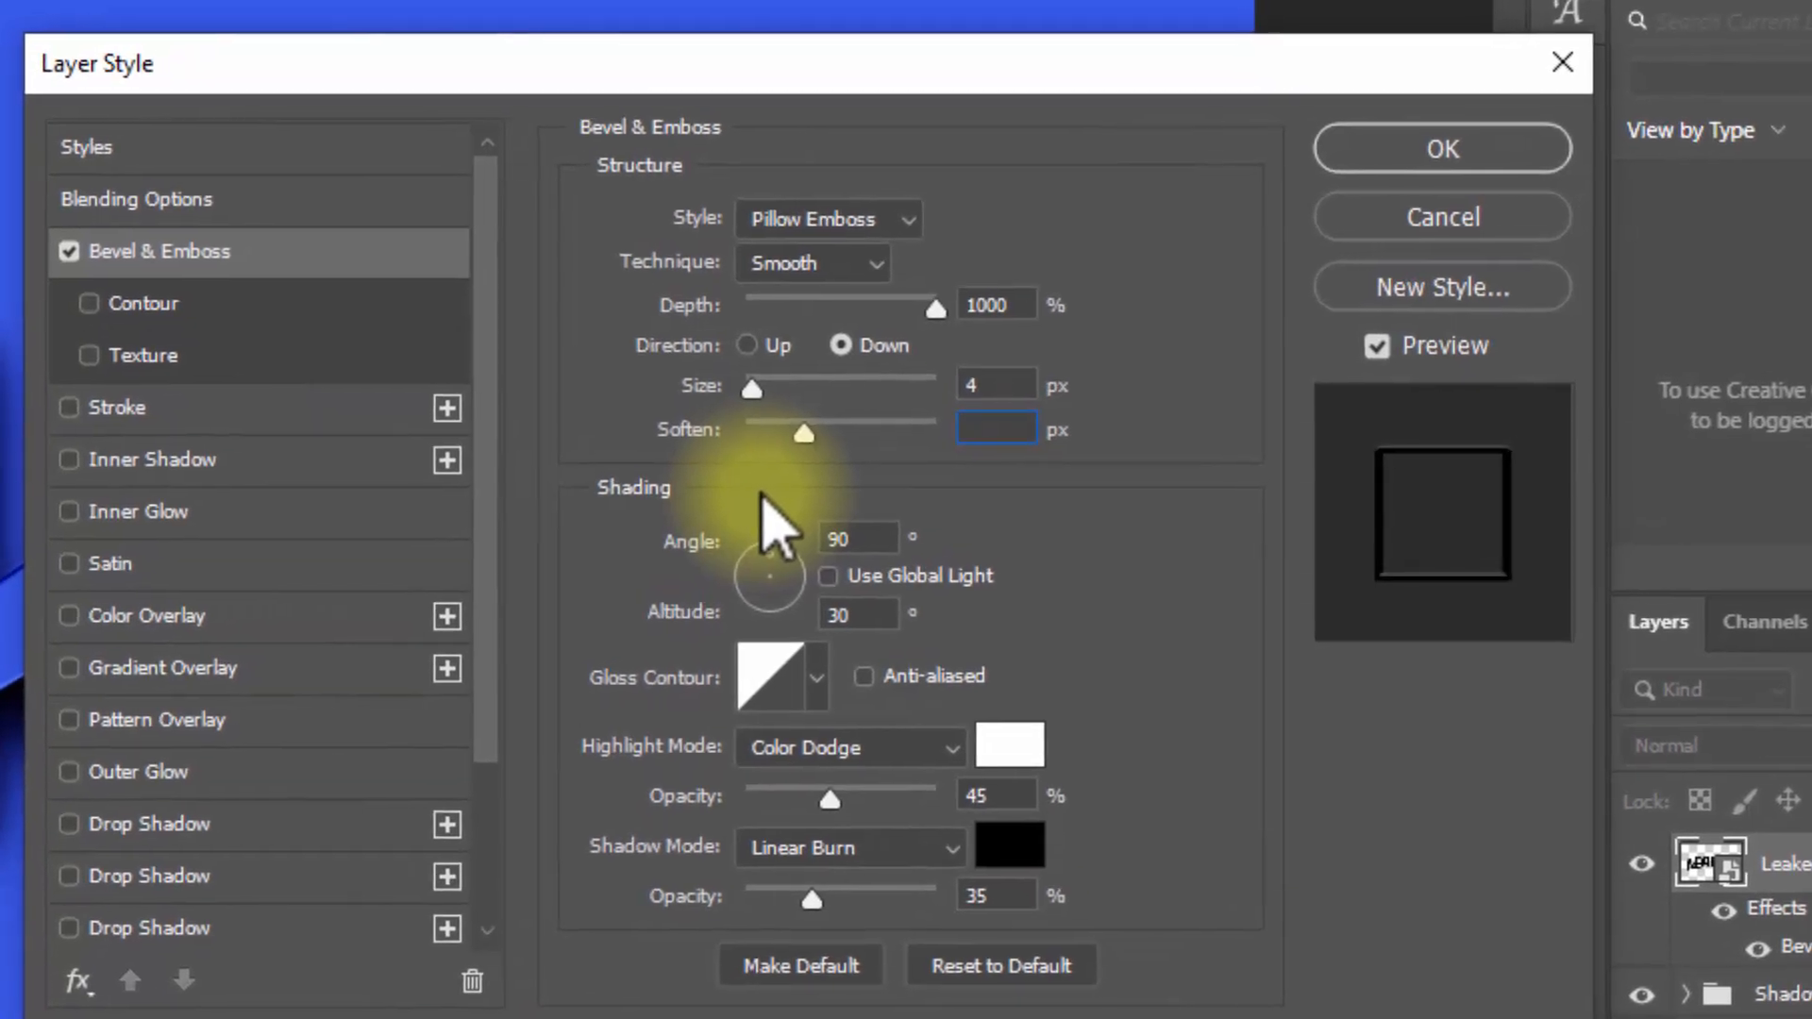
text(6)
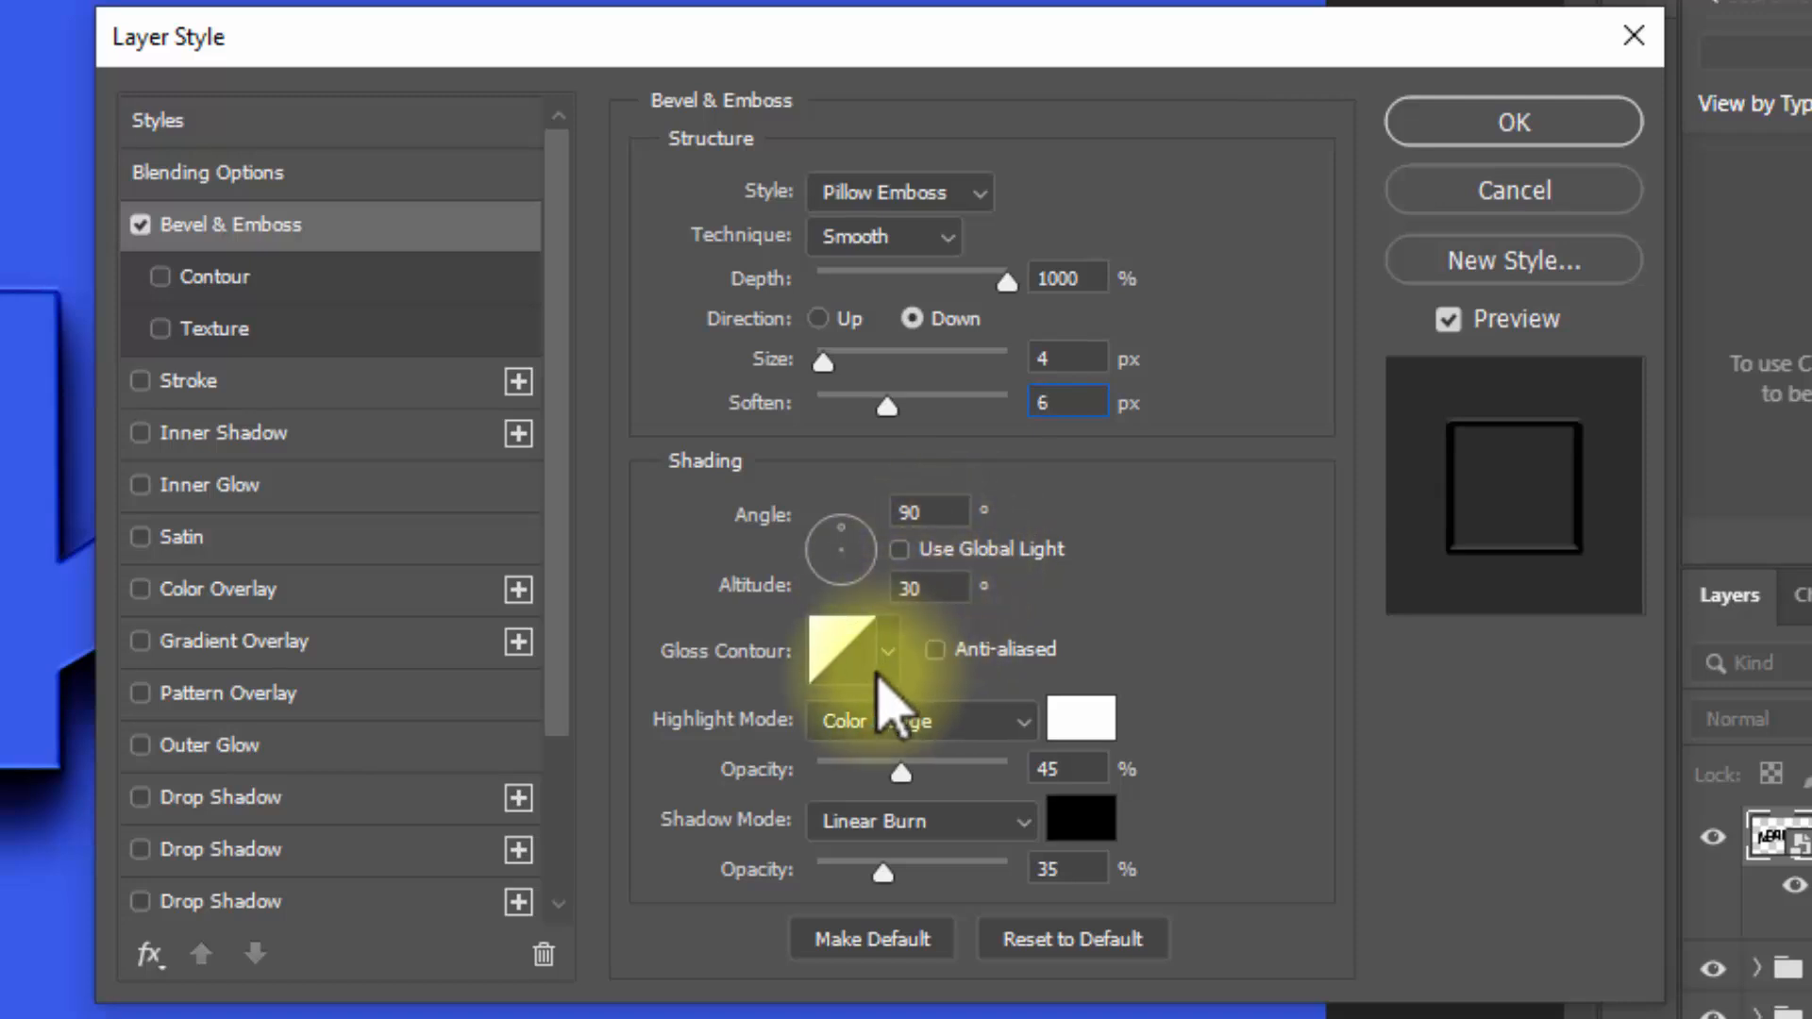
Step: Set the bevel's gloss contour to the Ring - Double preset
click(848, 657)
click(382, 132)
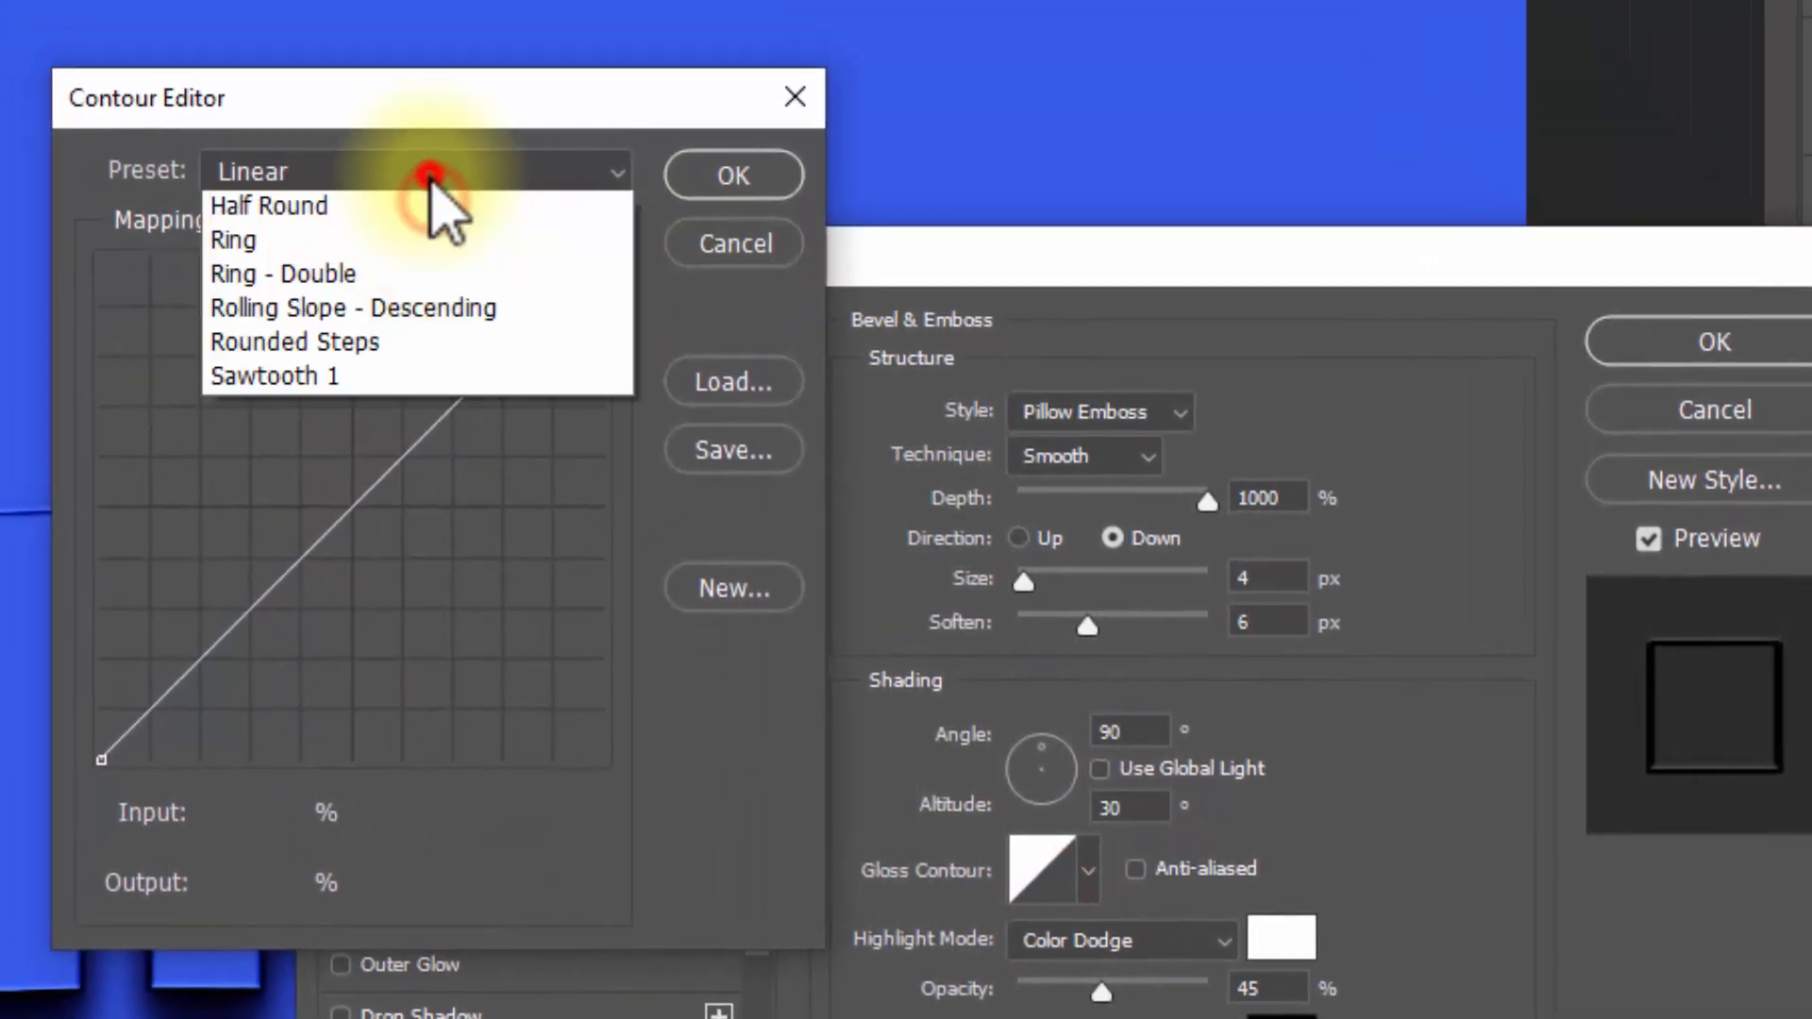
click(416, 566)
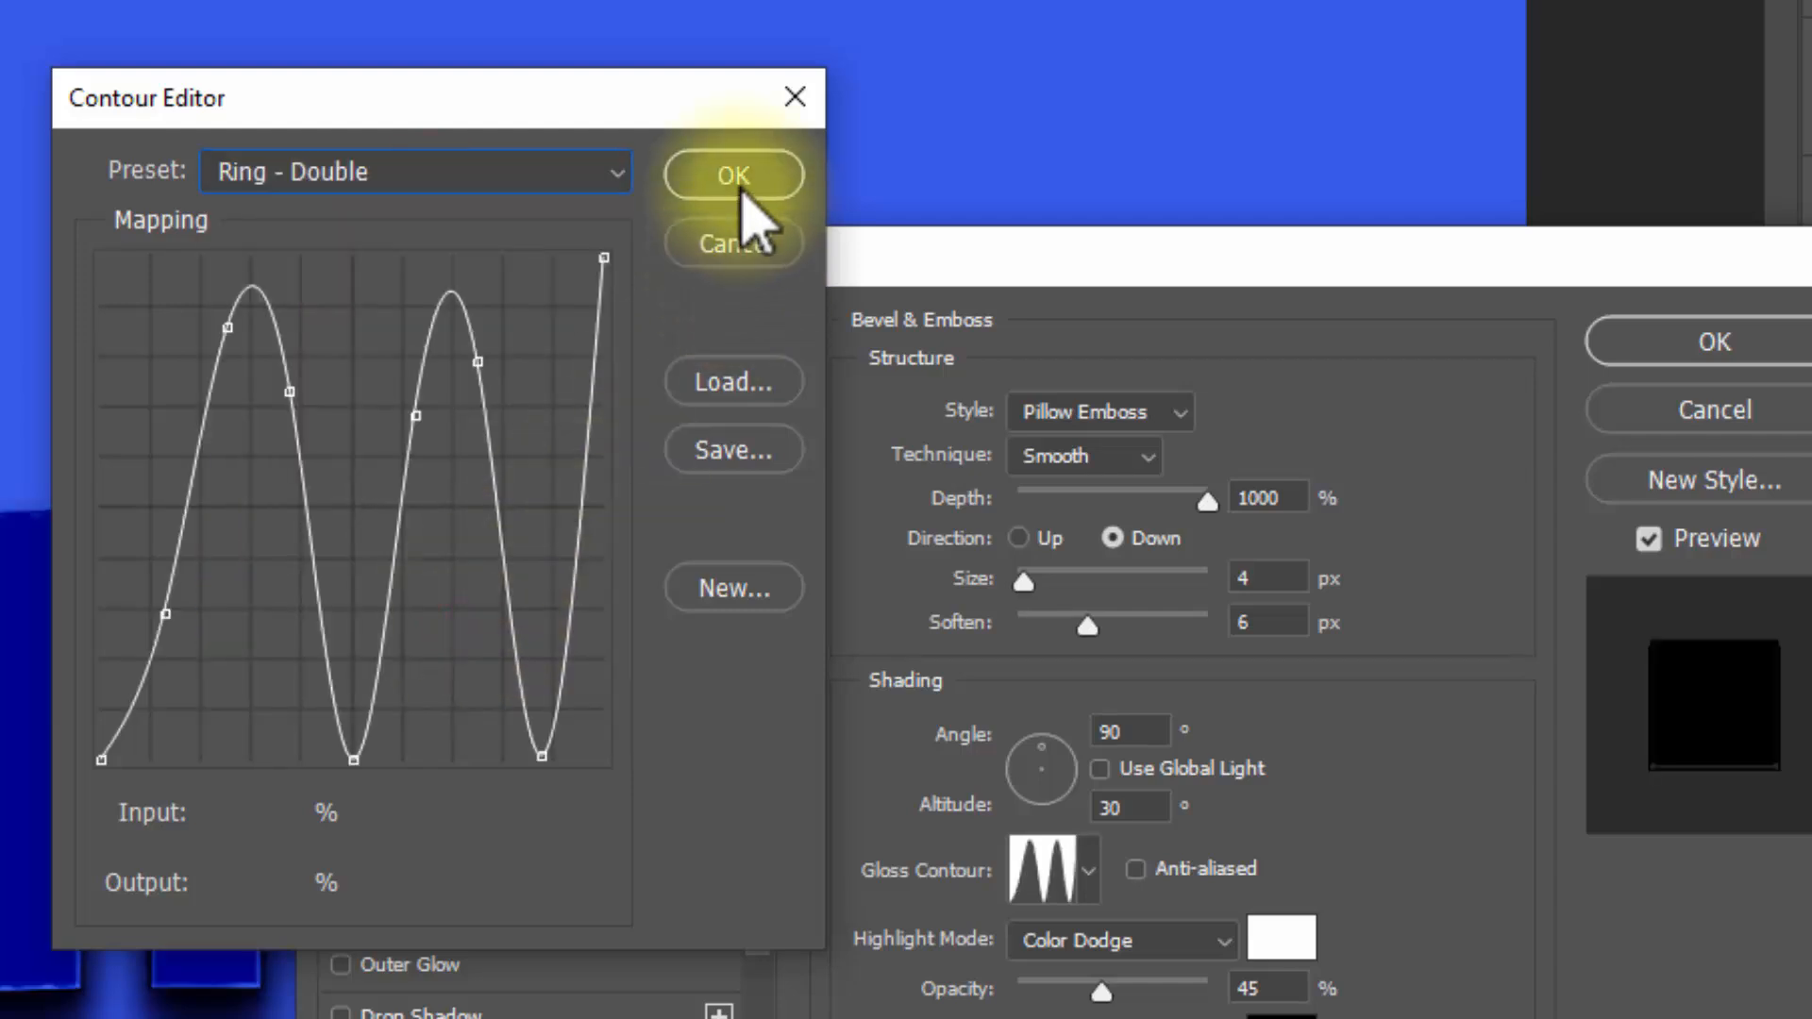
click(734, 177)
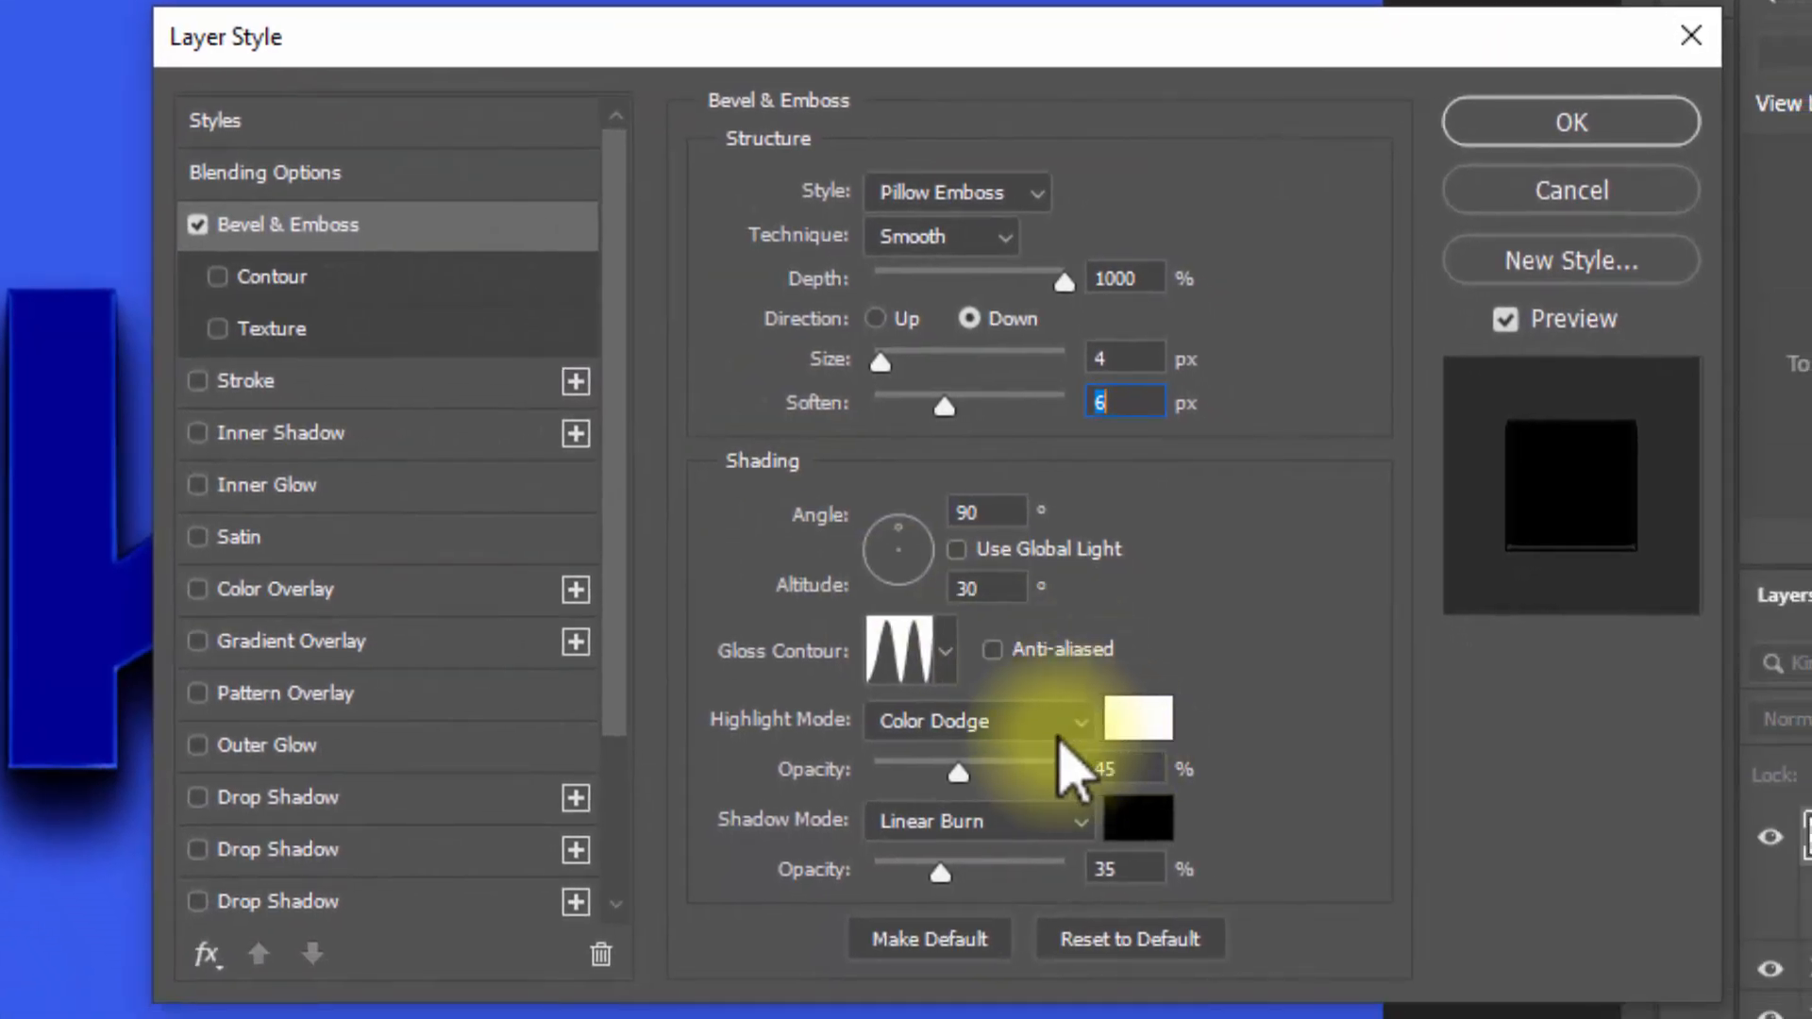
Step: Set the bevel's highlight opacity to 100% and shadow opacity to 30%, and enable its Contour with a 50% range
double_click(1144, 766)
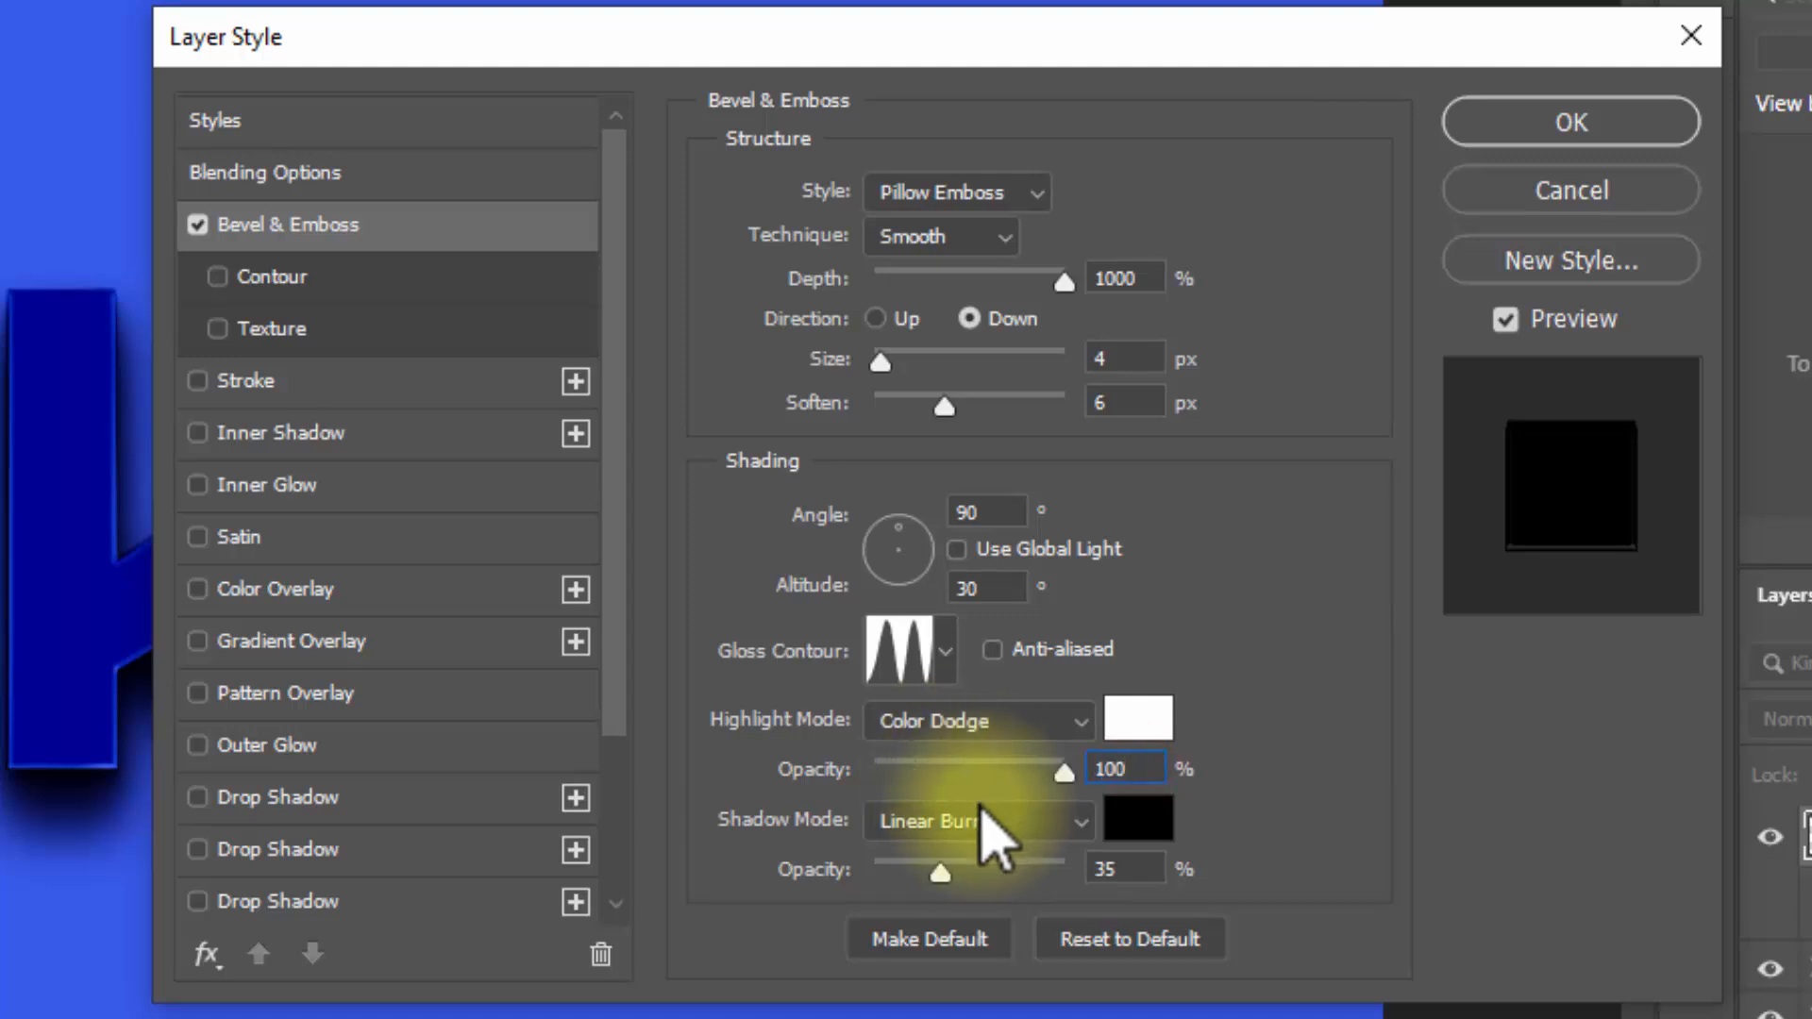
double_click(1128, 869)
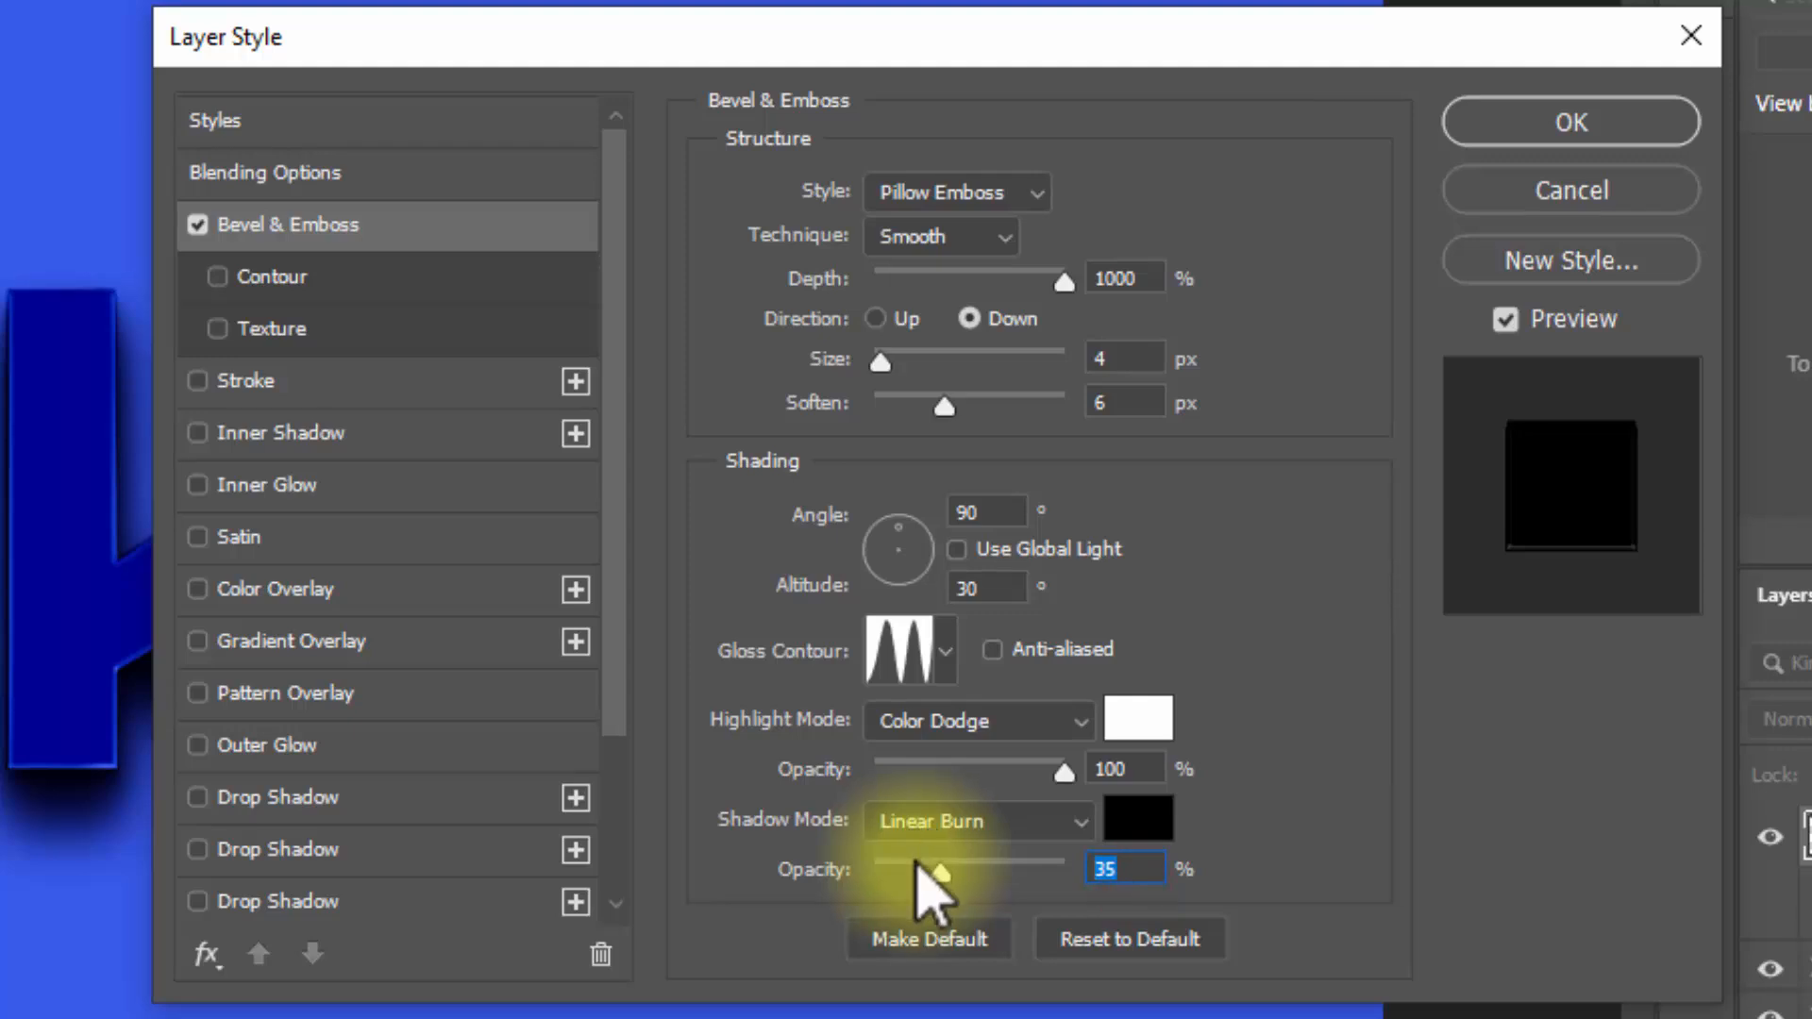
text(30)
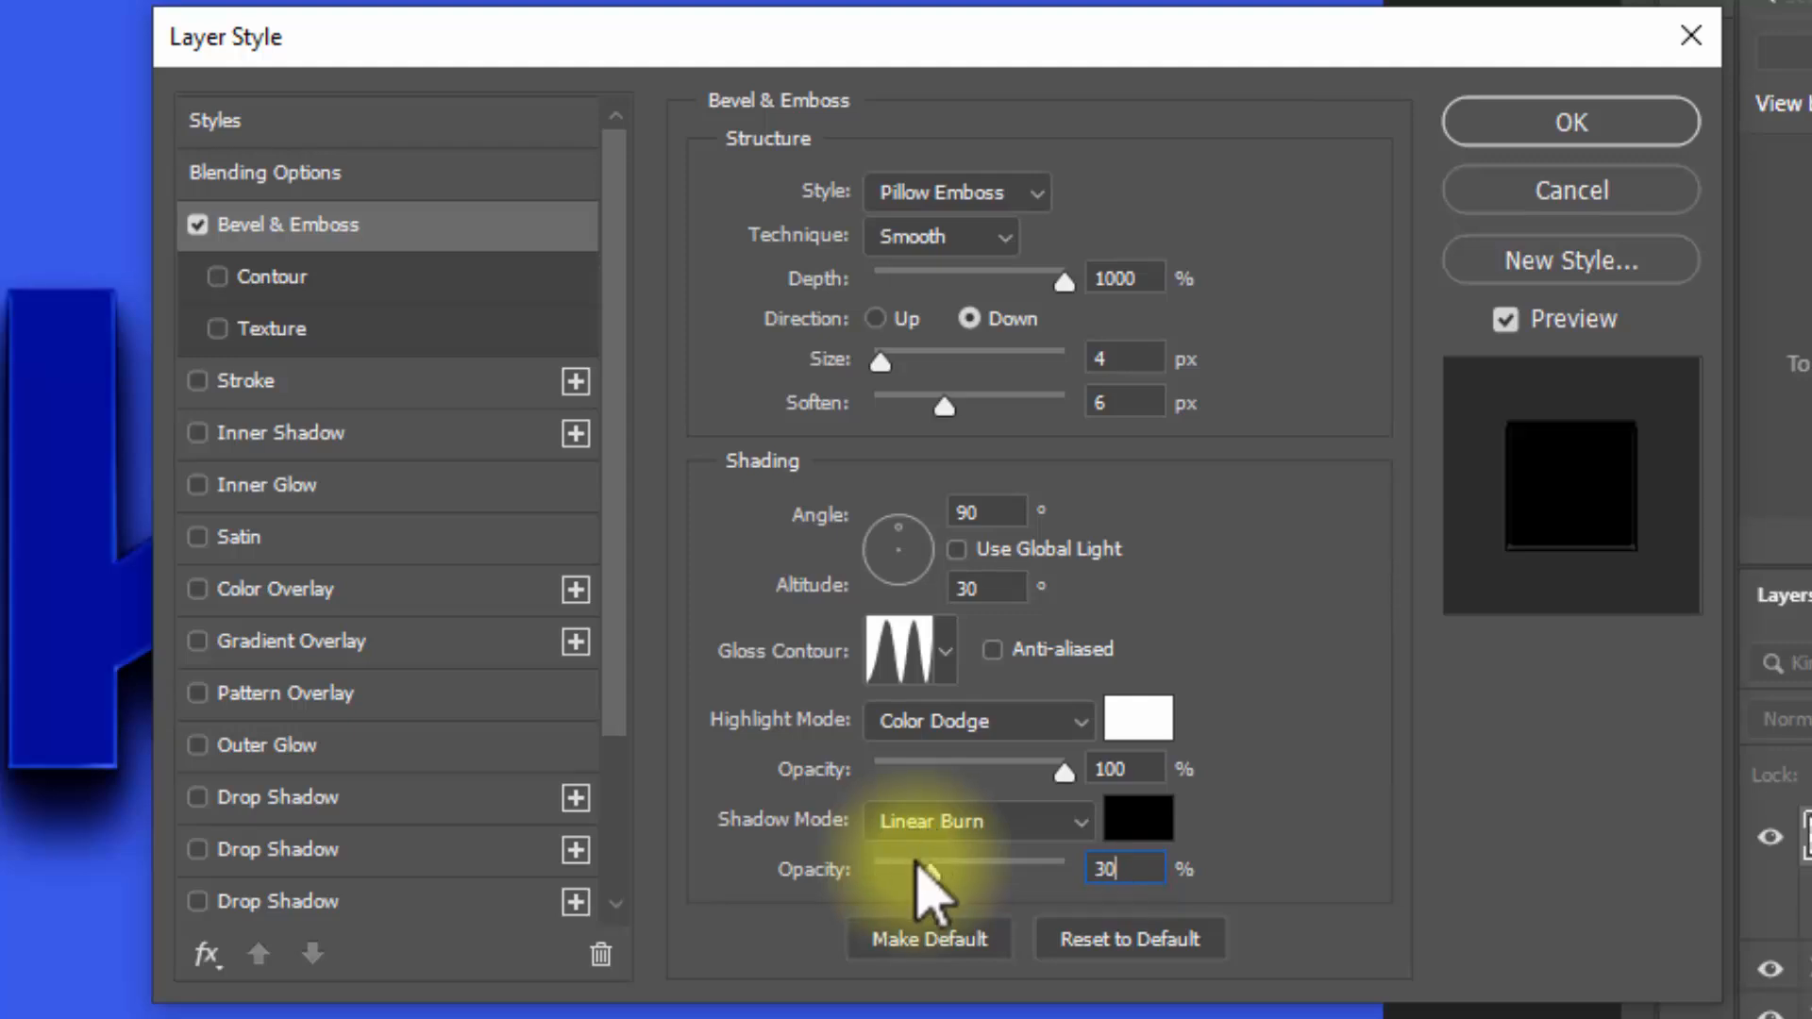
click(275, 278)
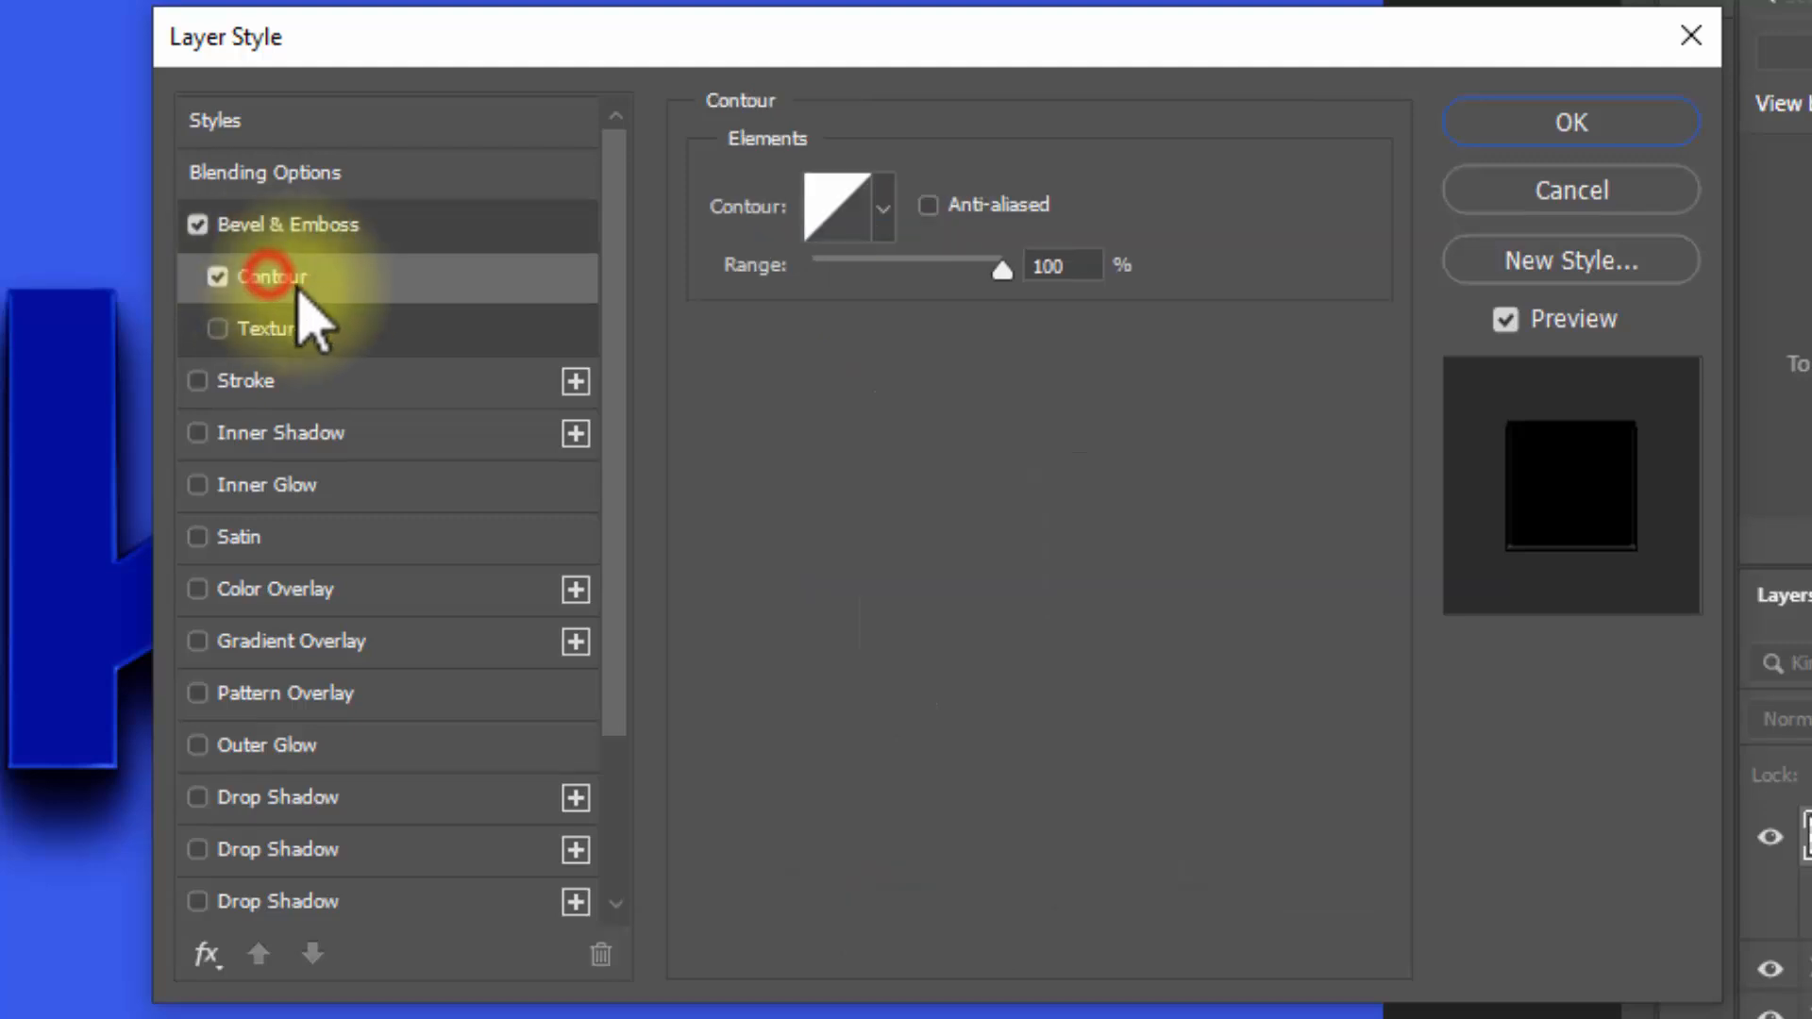
double_click(1063, 281)
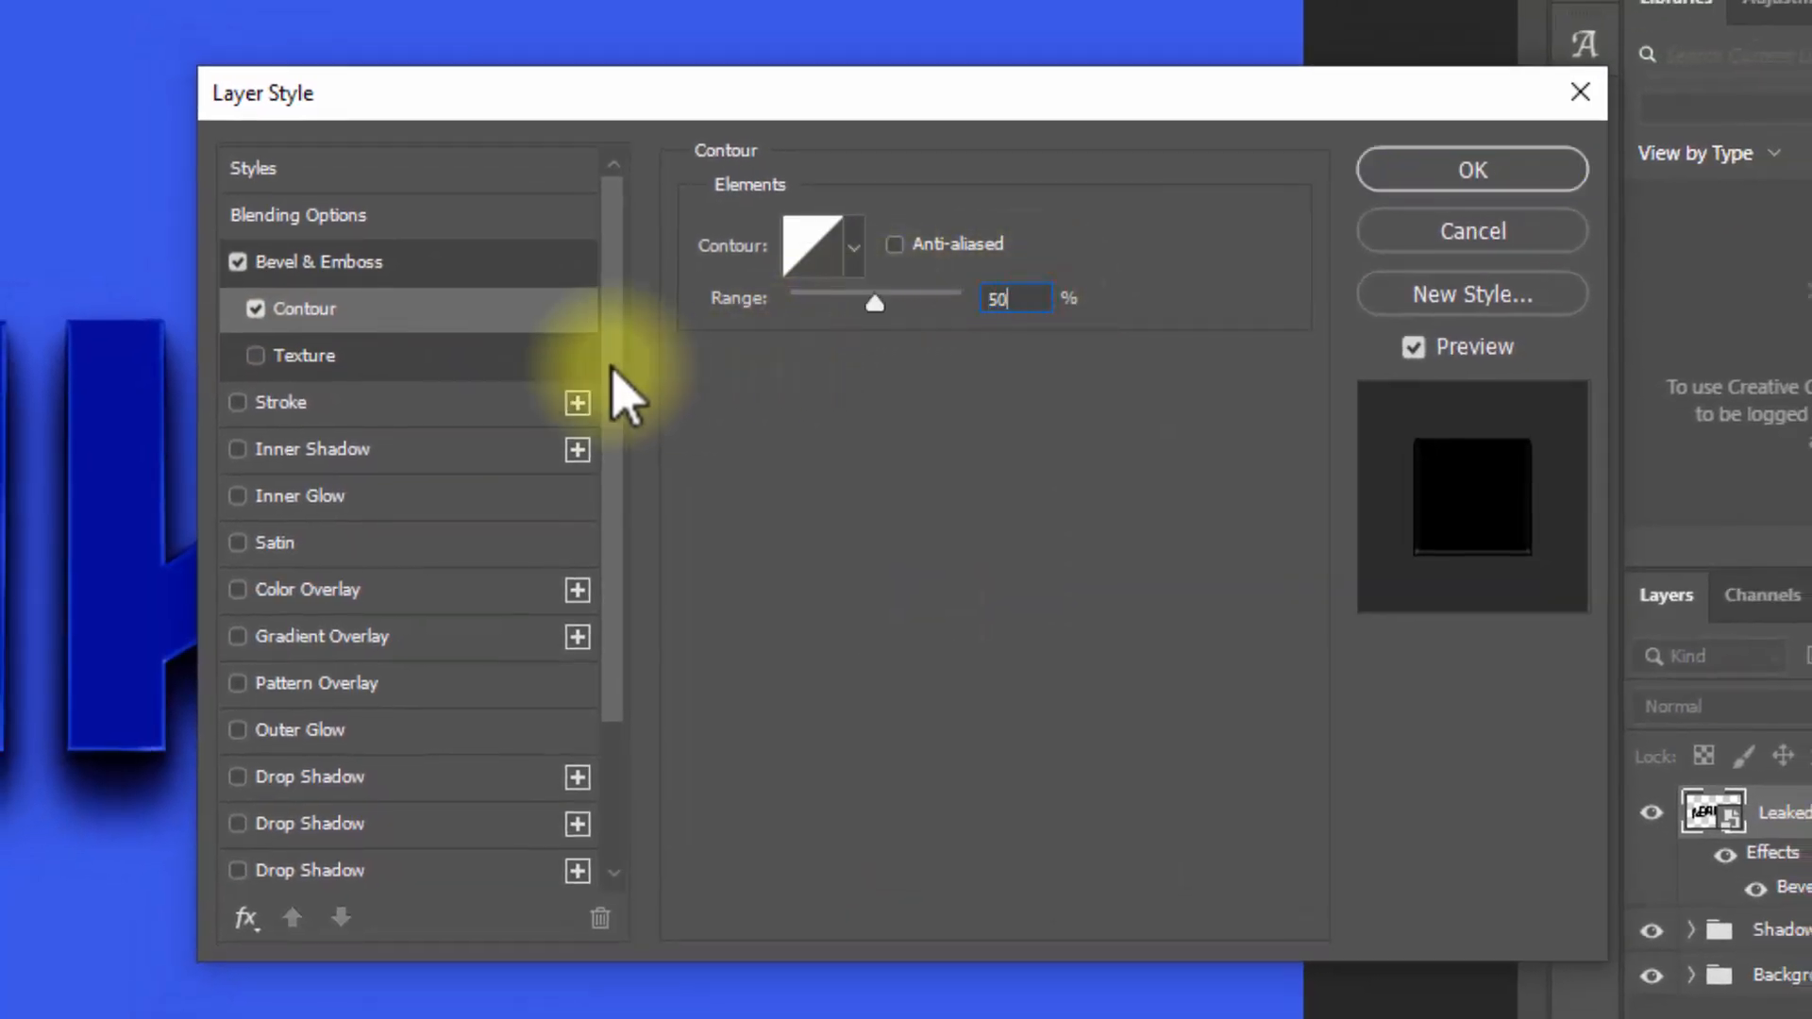
Step: Add a stroke to Leaked copy with 13 px size, Outside position and 100% opacity
click(308, 400)
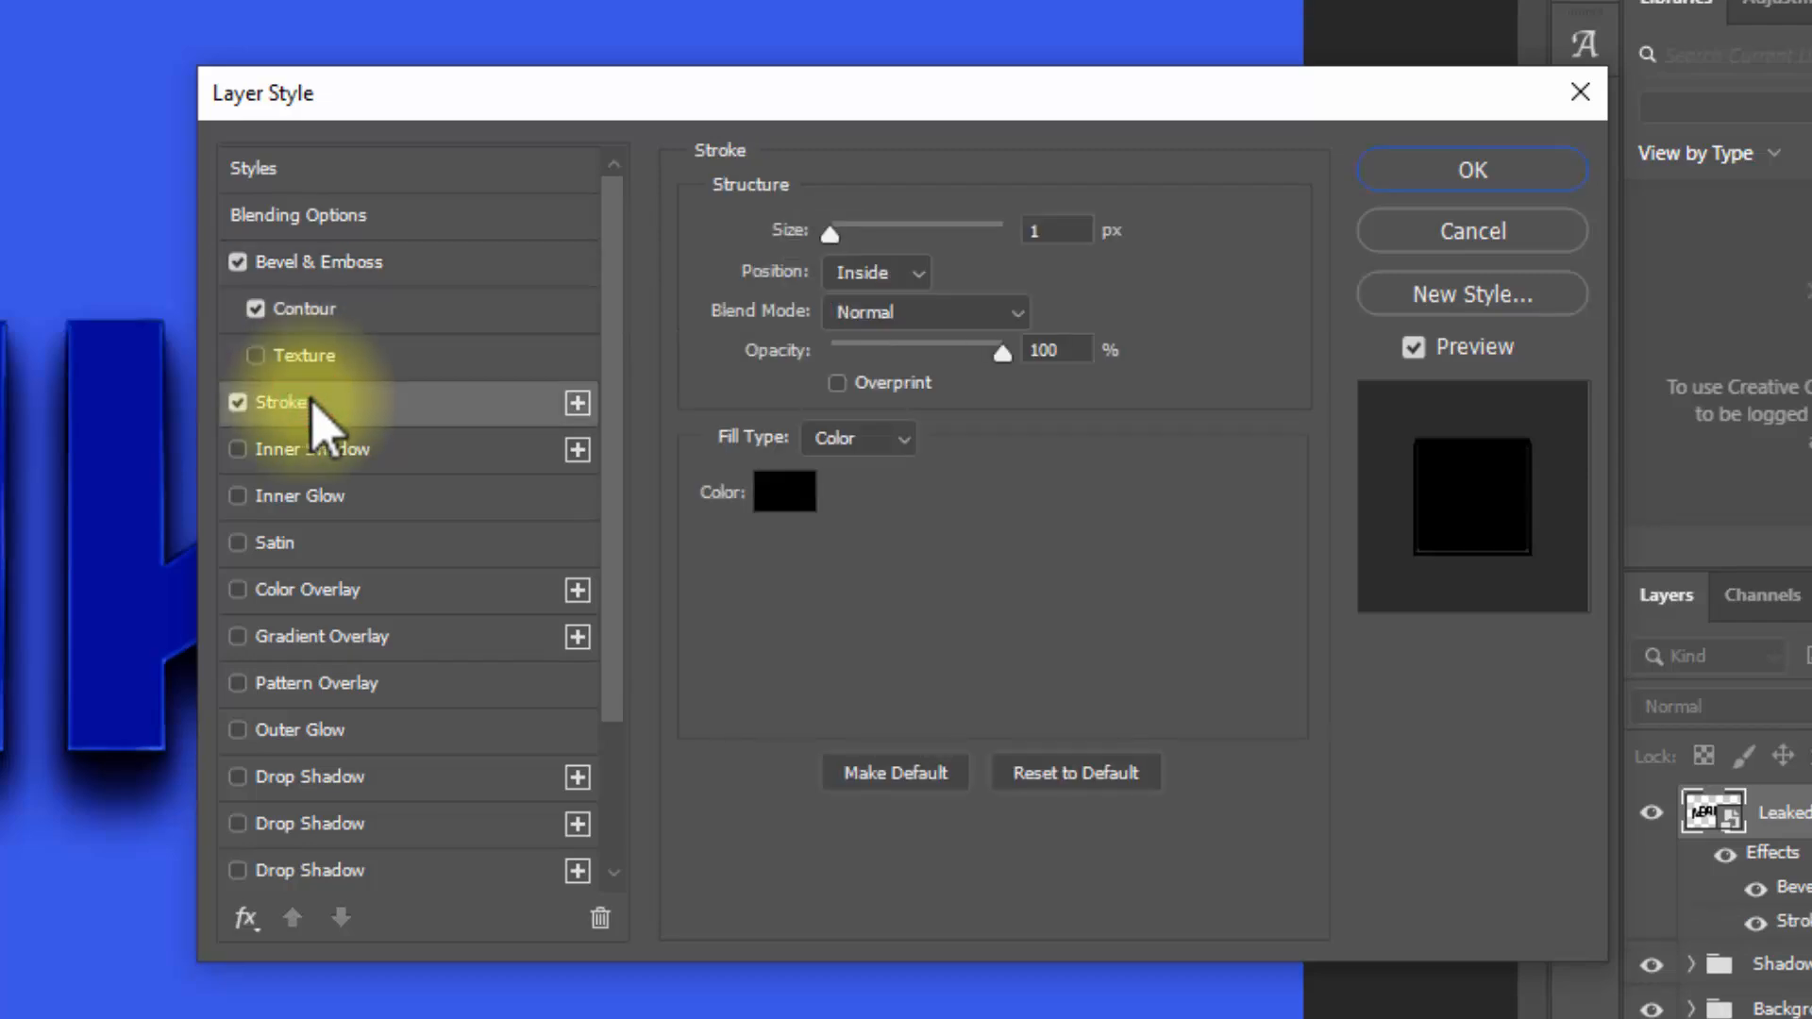
double_click(1053, 231)
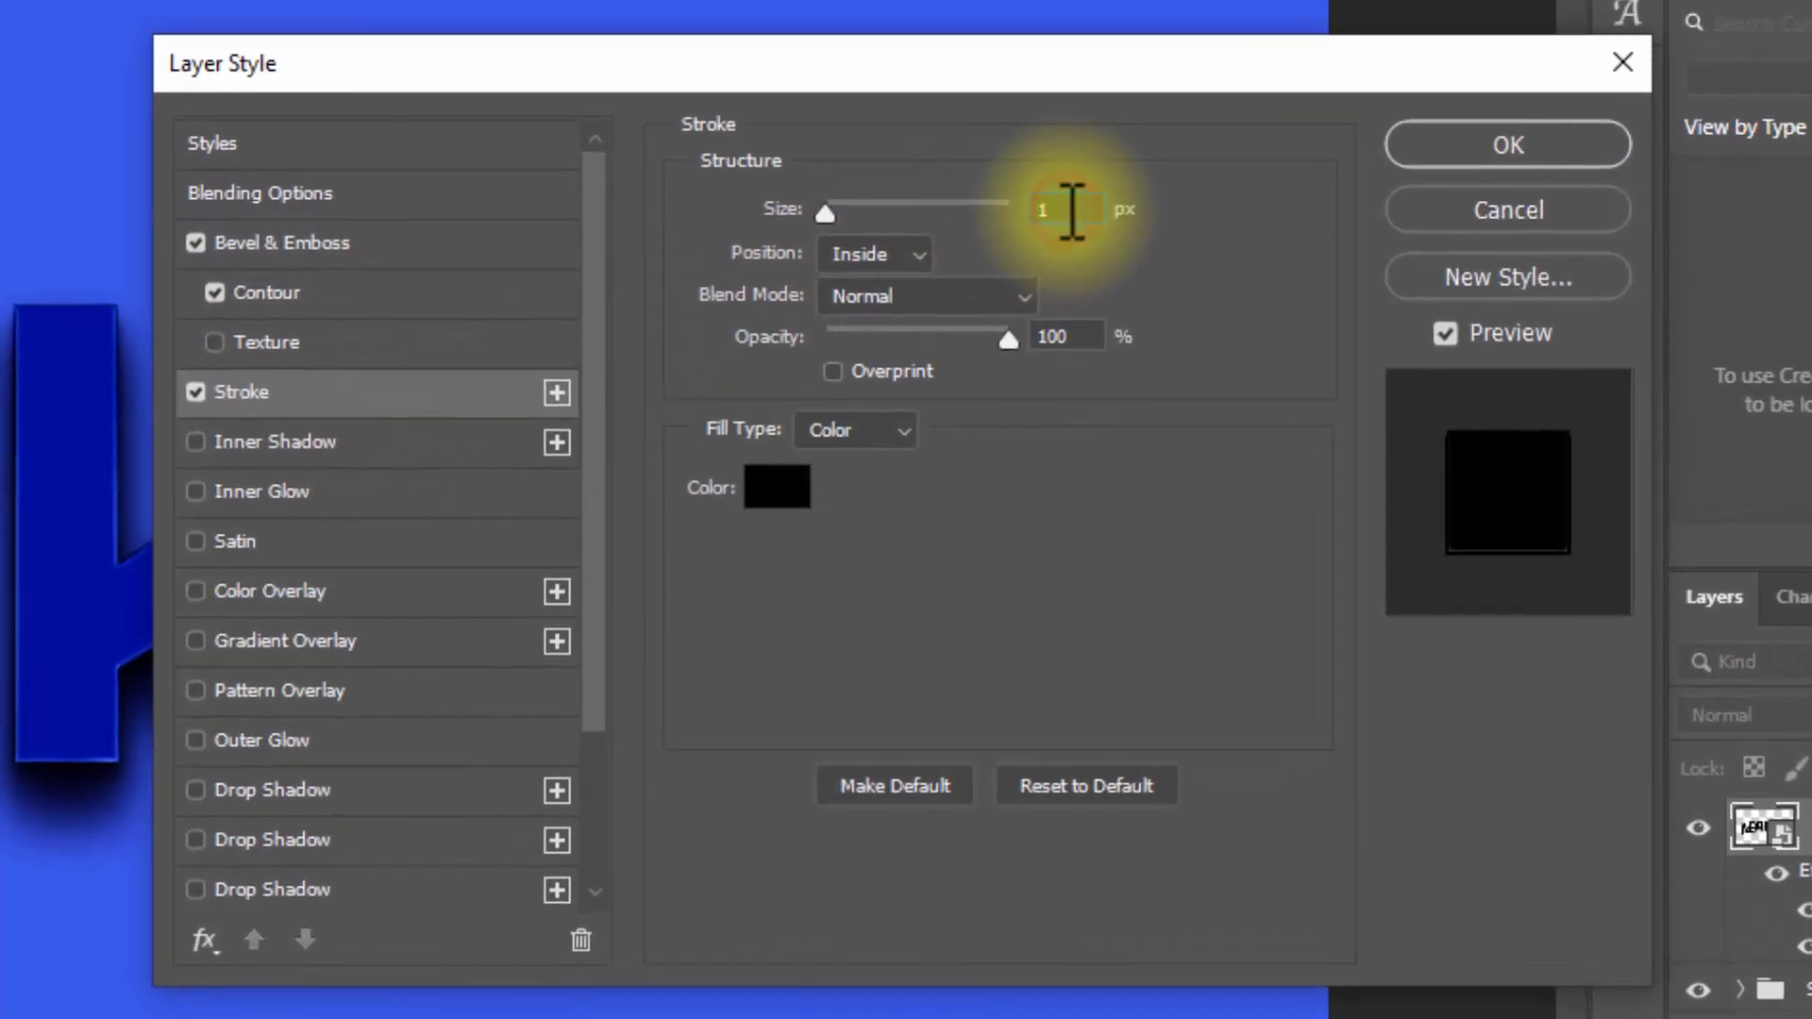
text(13)
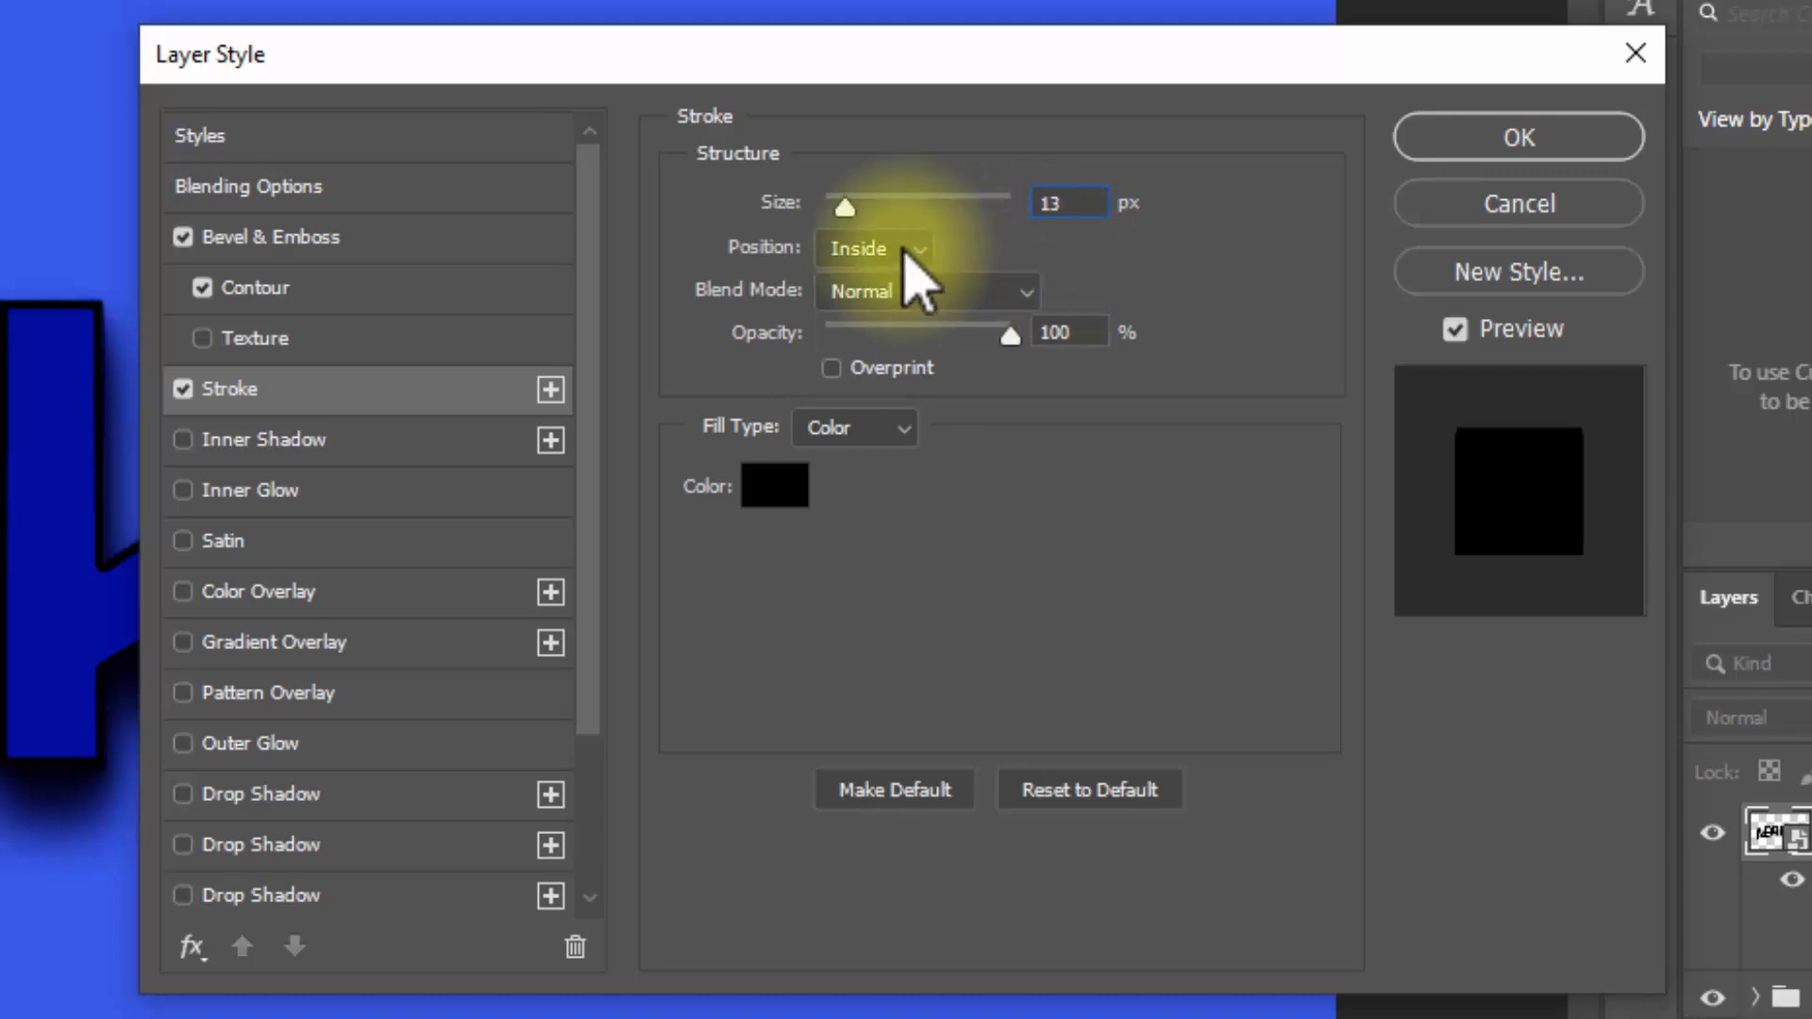
click(896, 253)
click(892, 281)
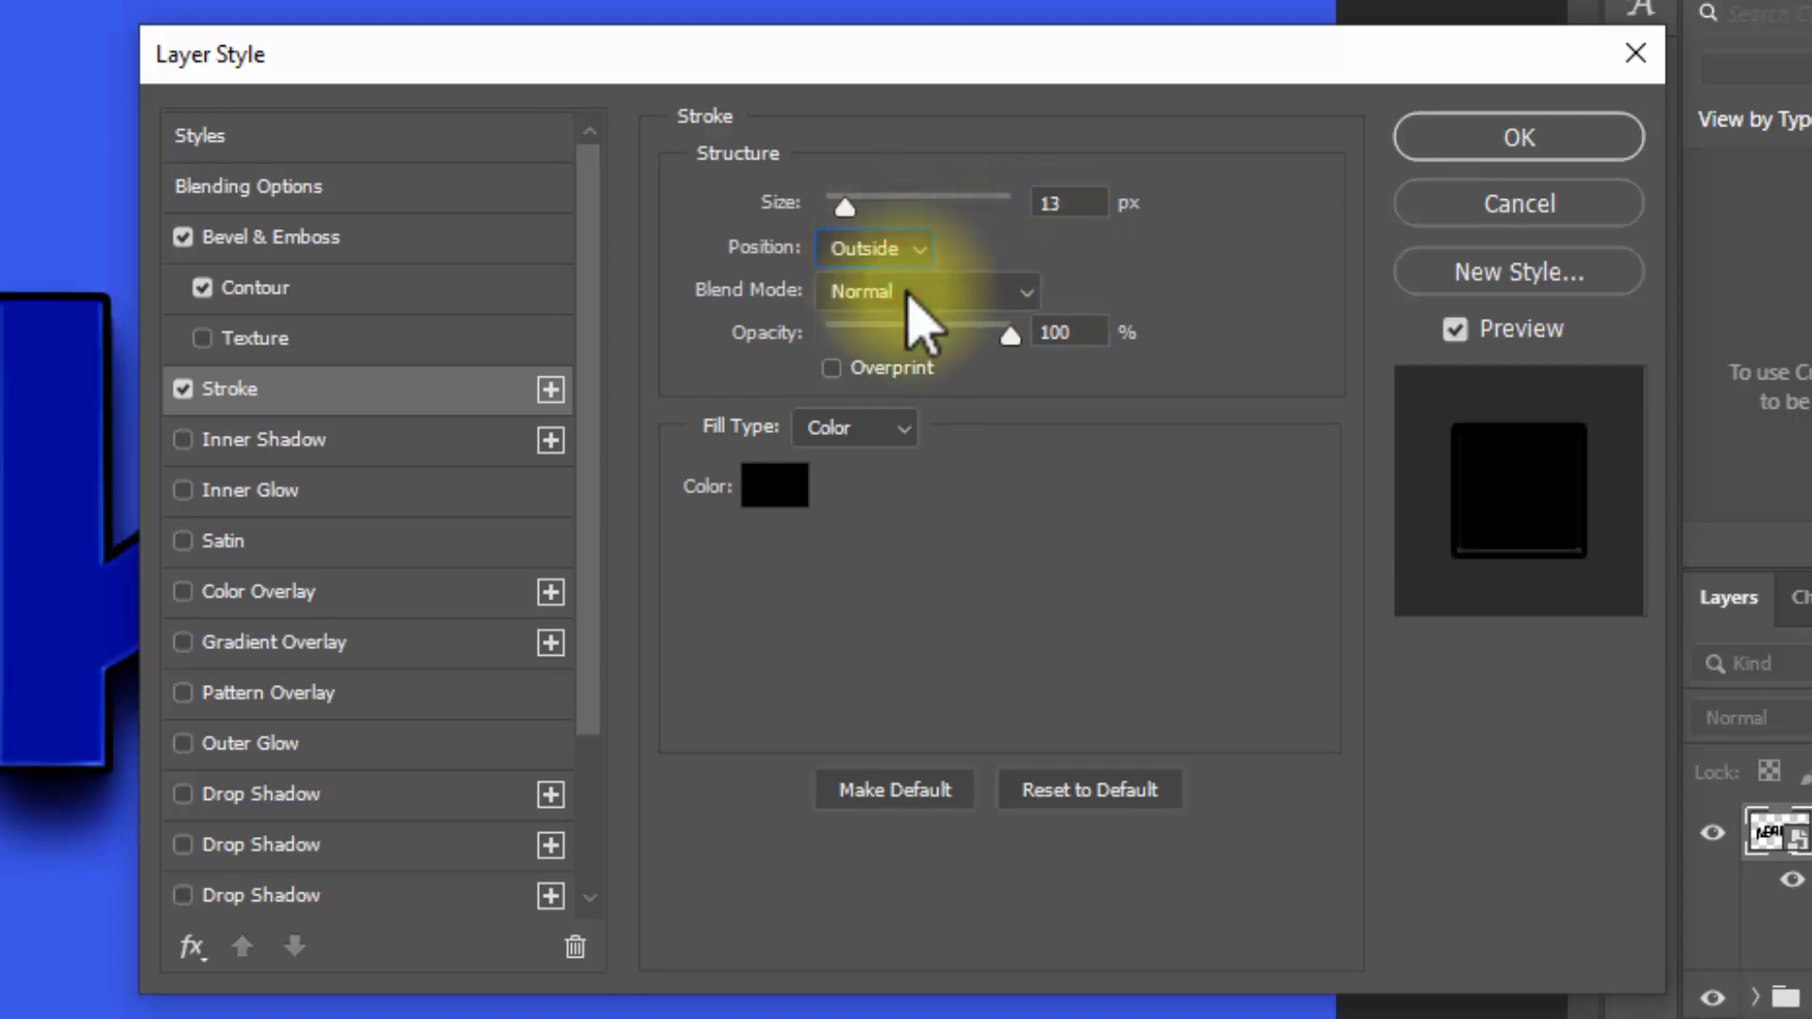
click(1056, 333)
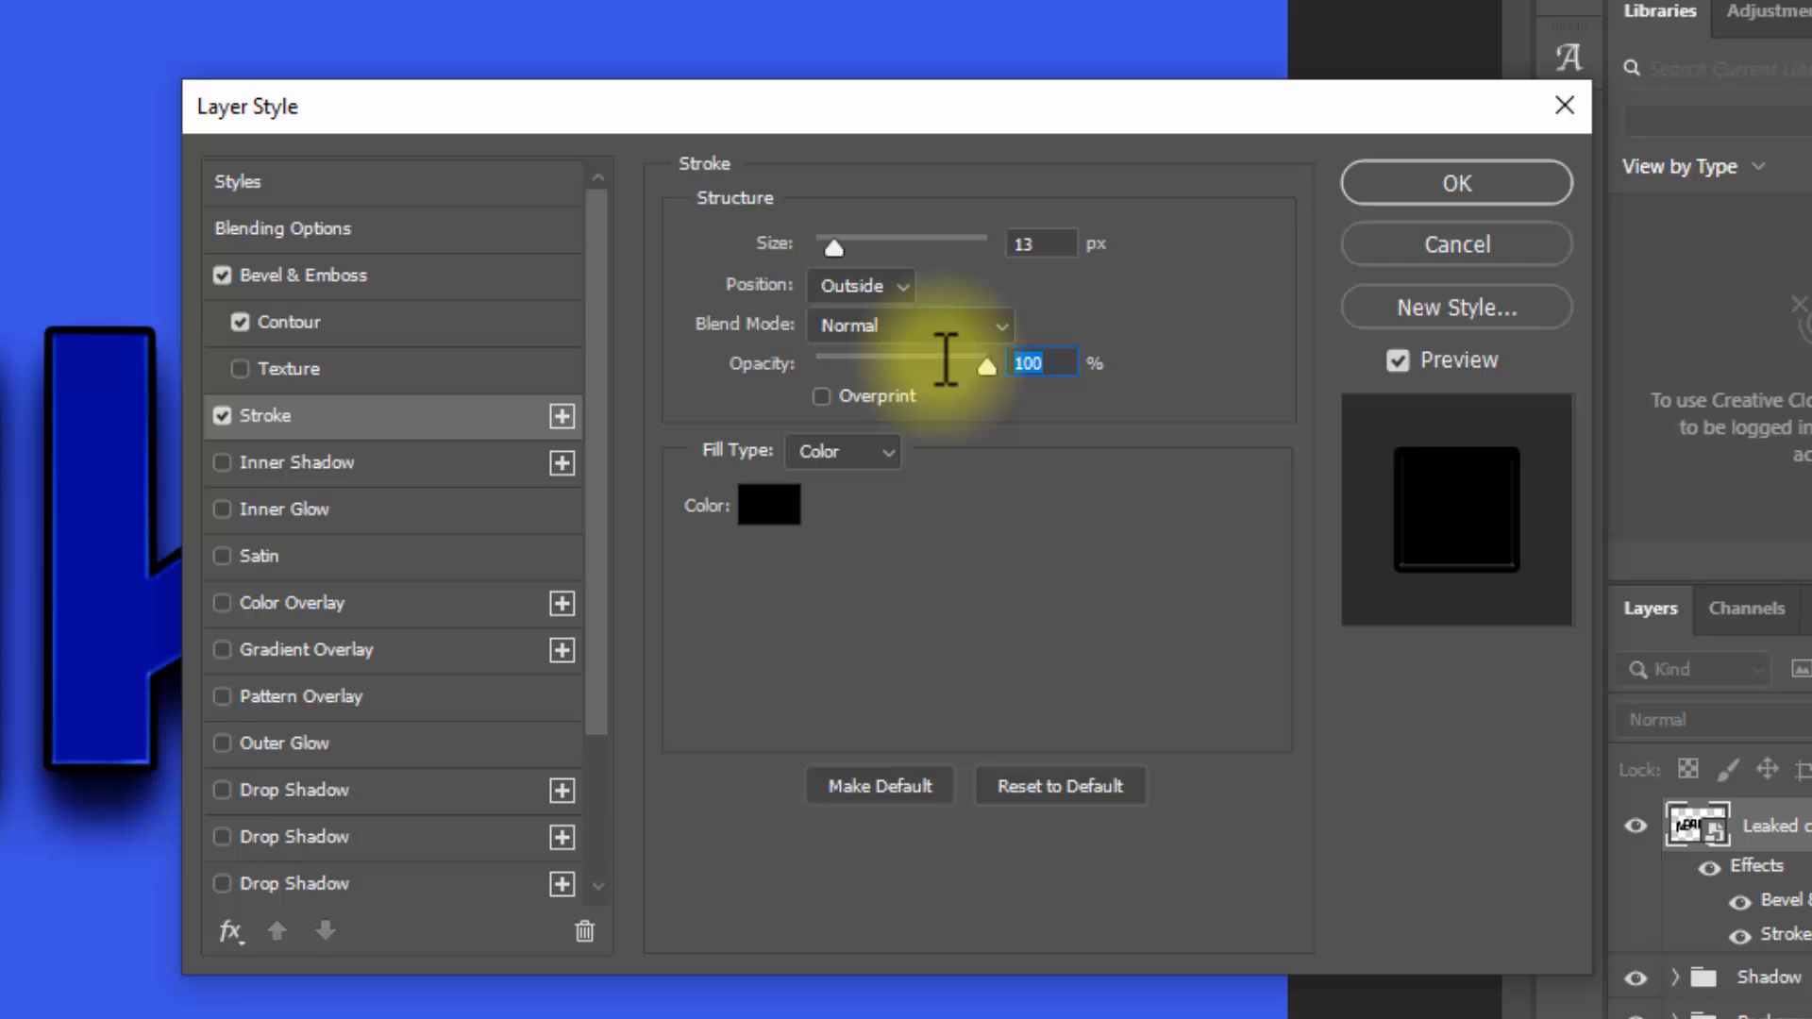
Step: Set the stroke colour to cccccc and apply the layer style
click(770, 510)
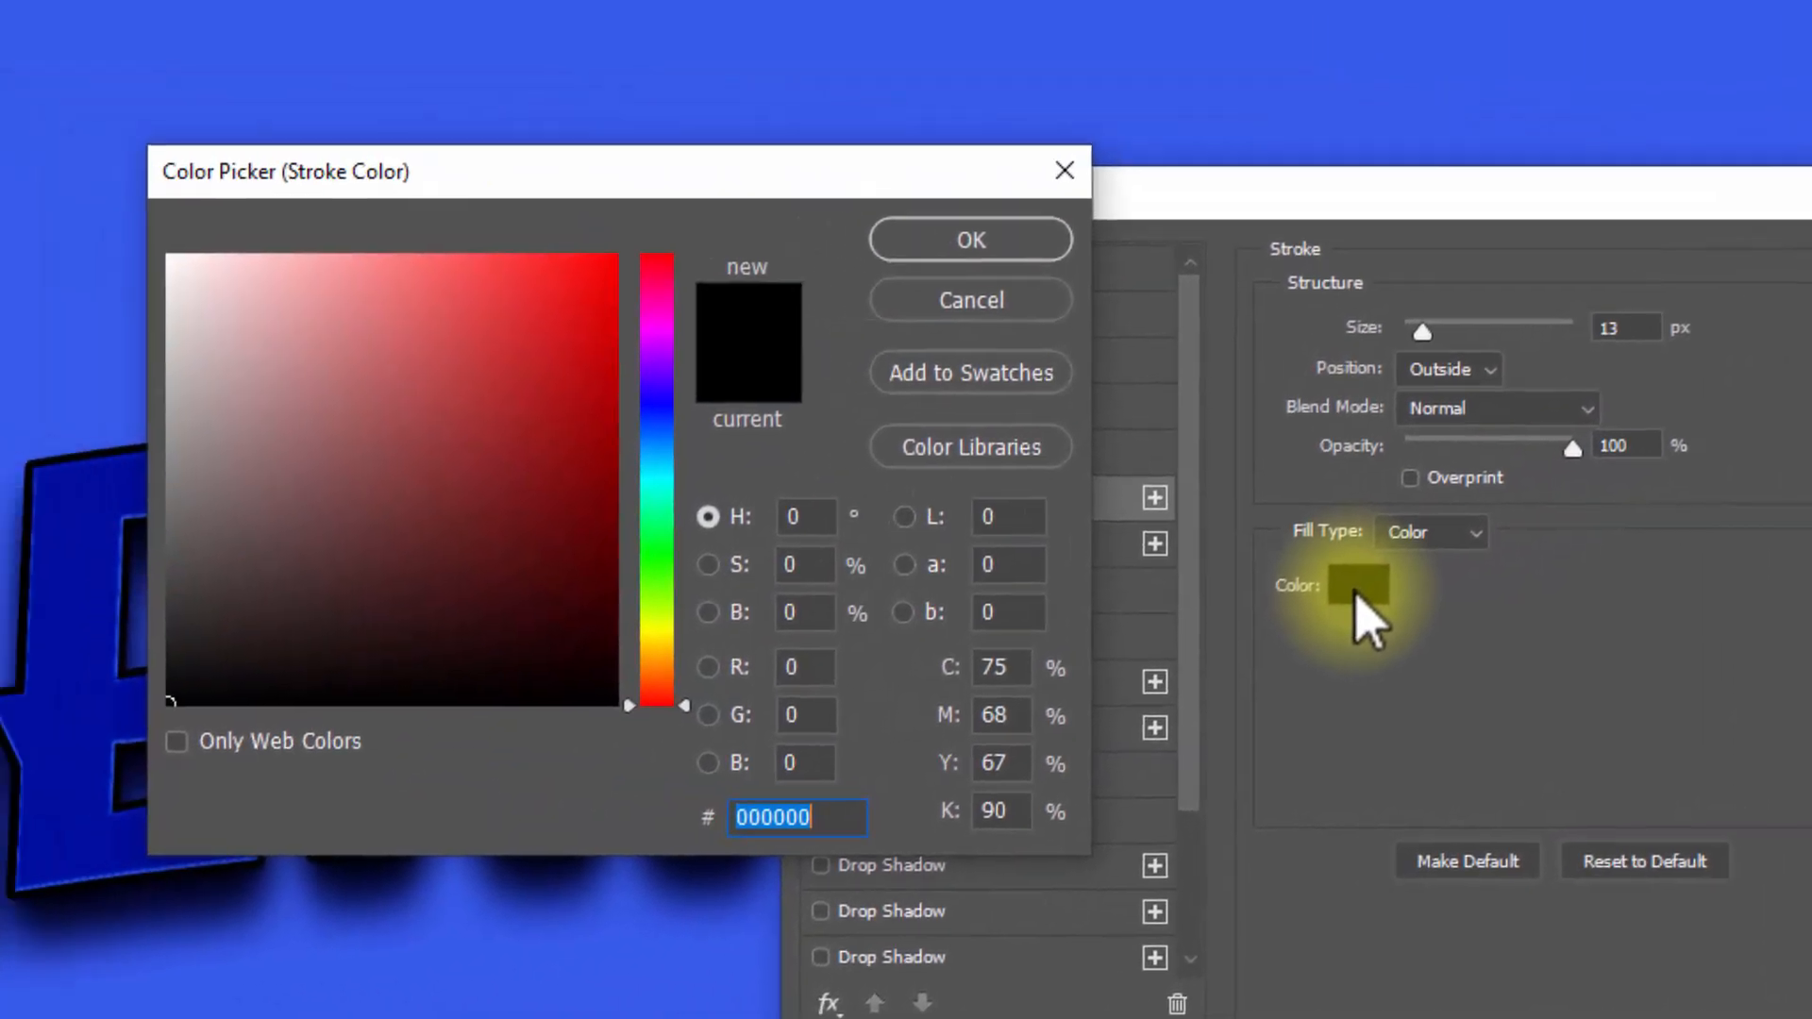
text(cc)
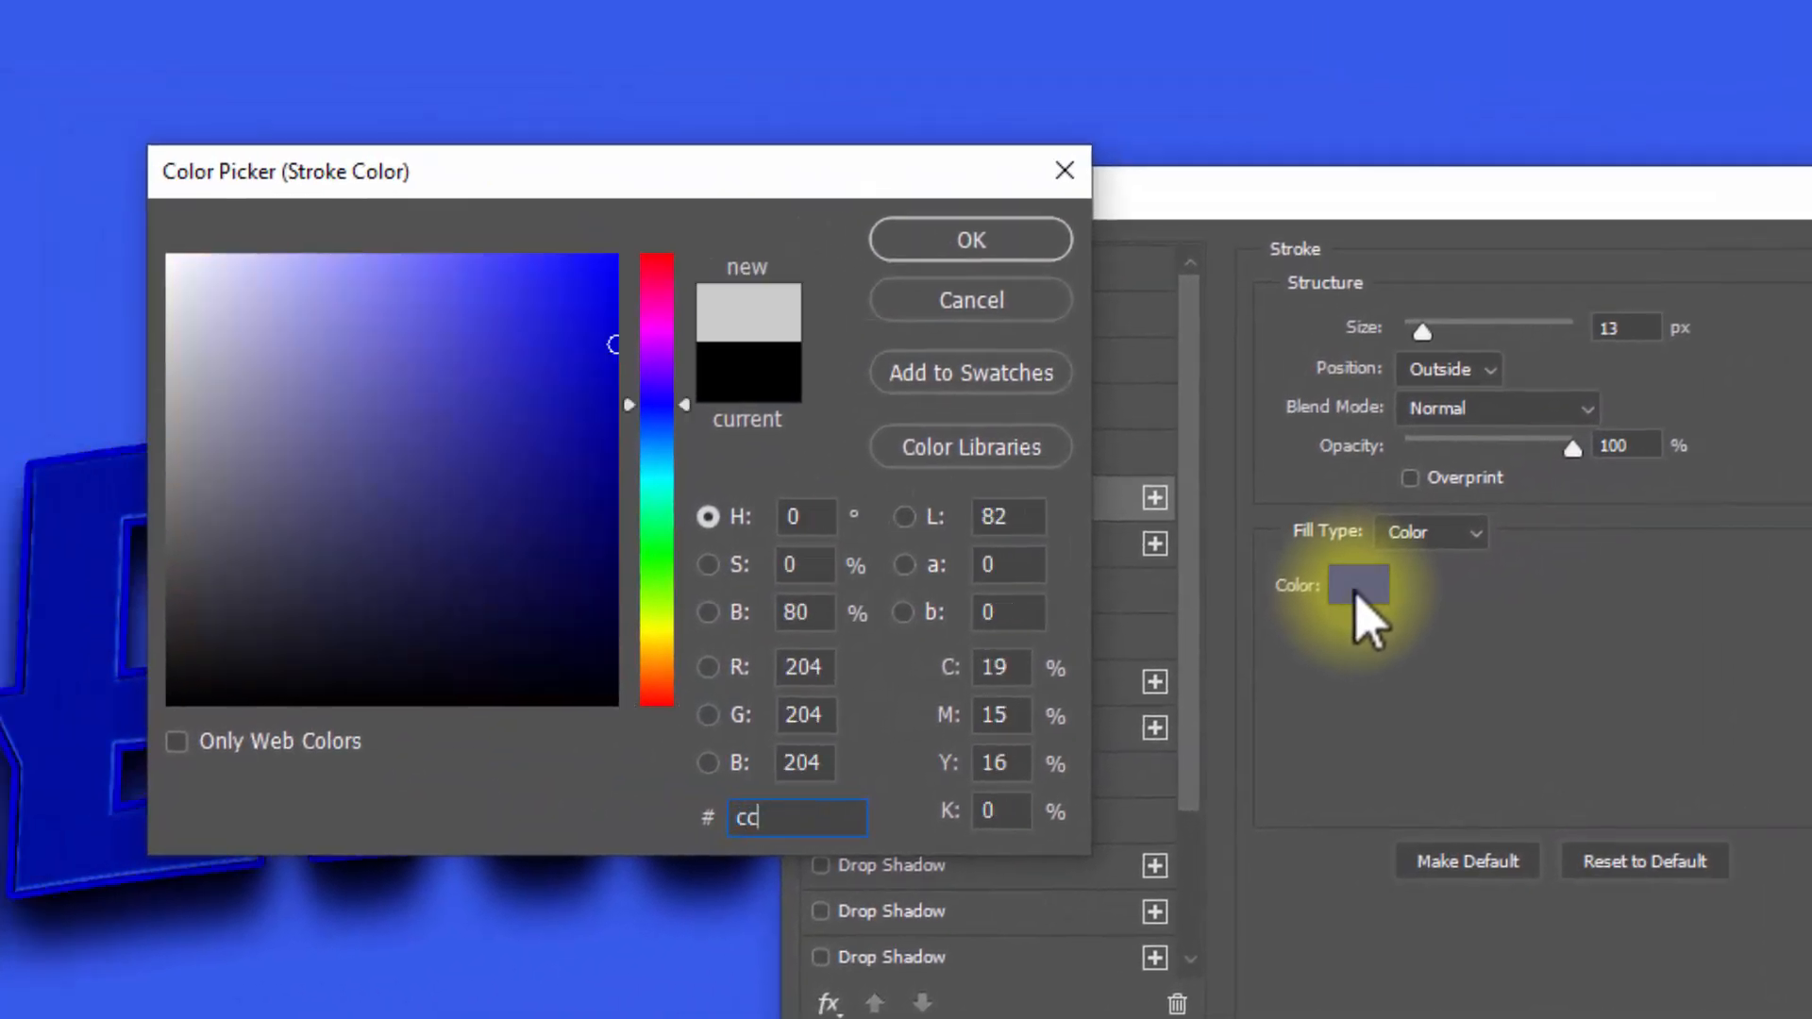
text(cccc)
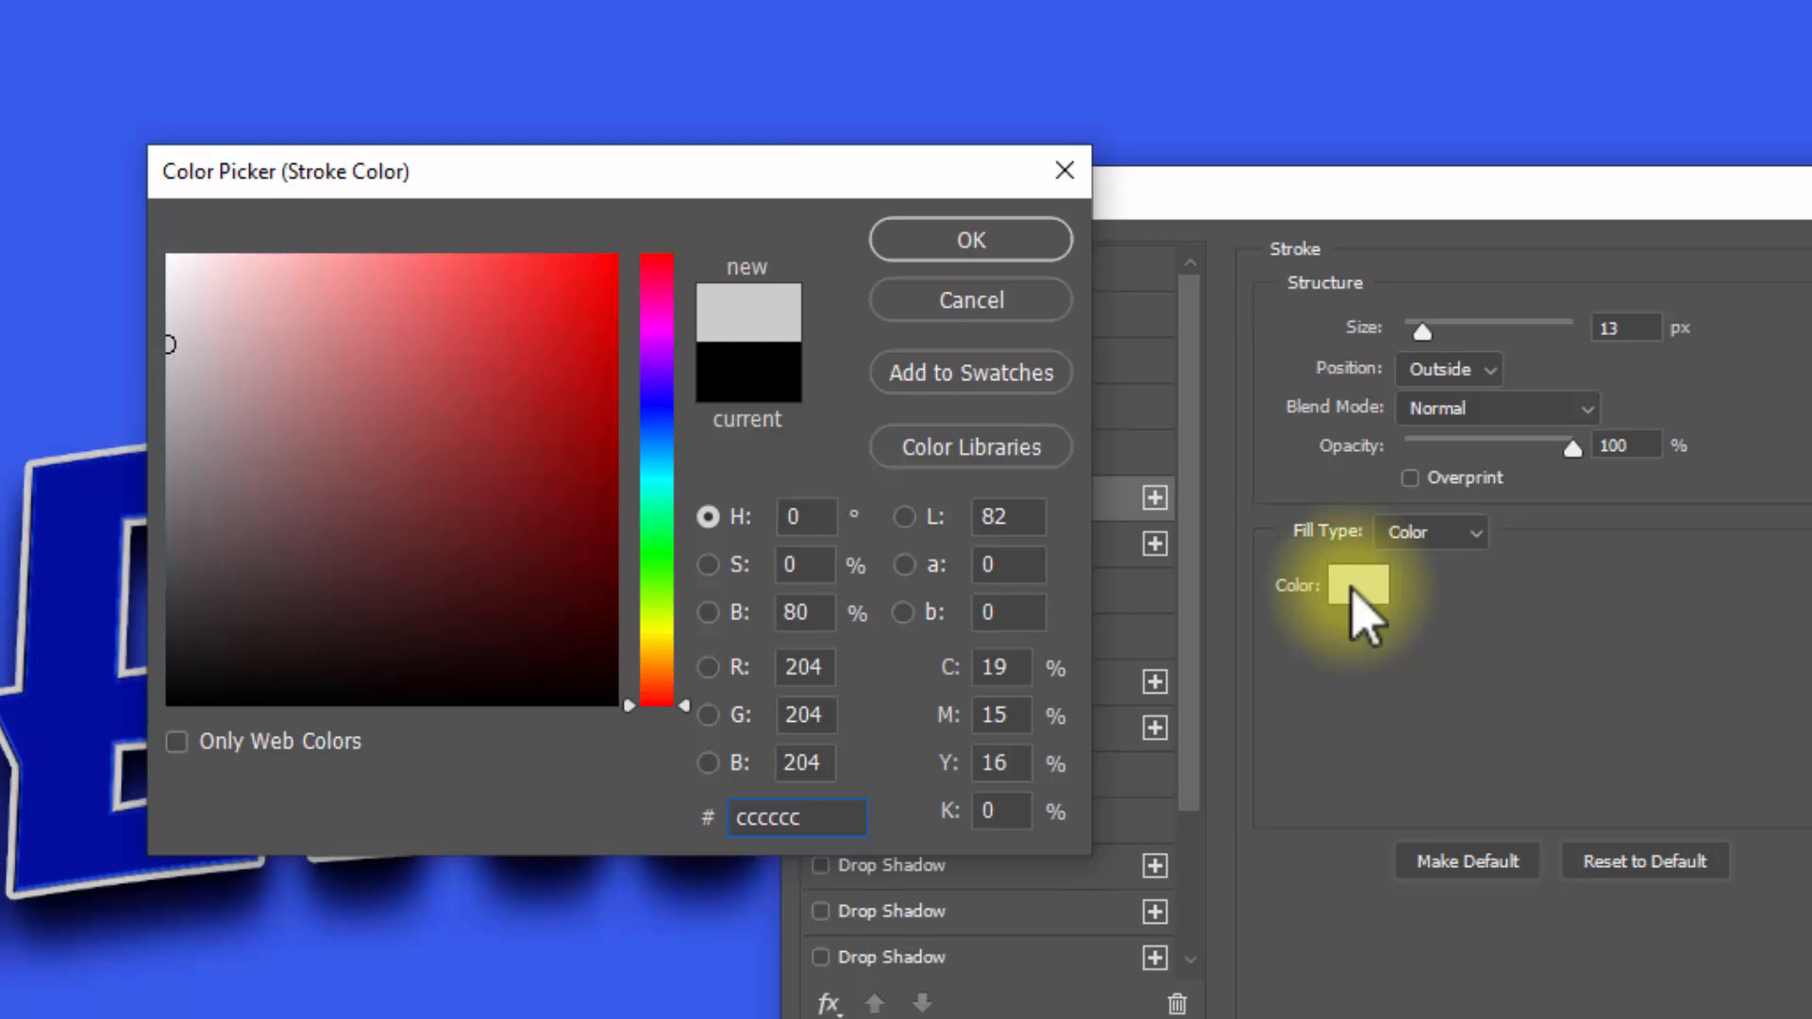
click(1043, 247)
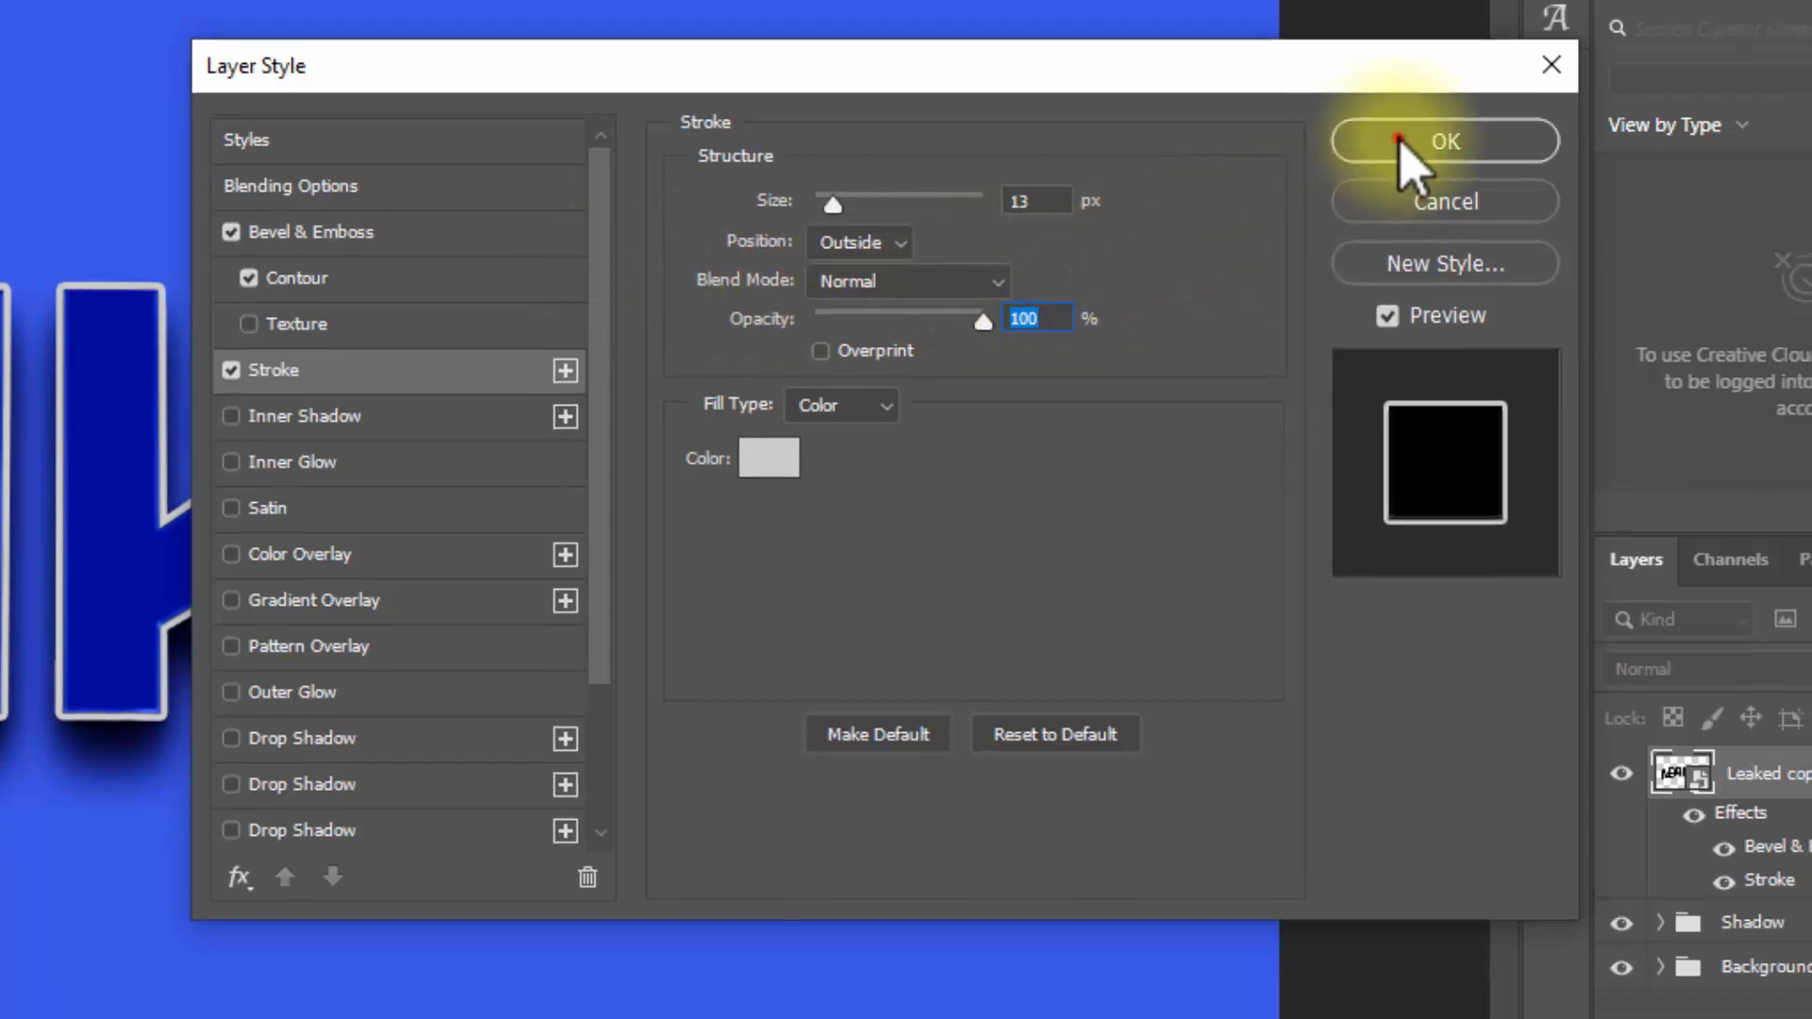
click(1399, 141)
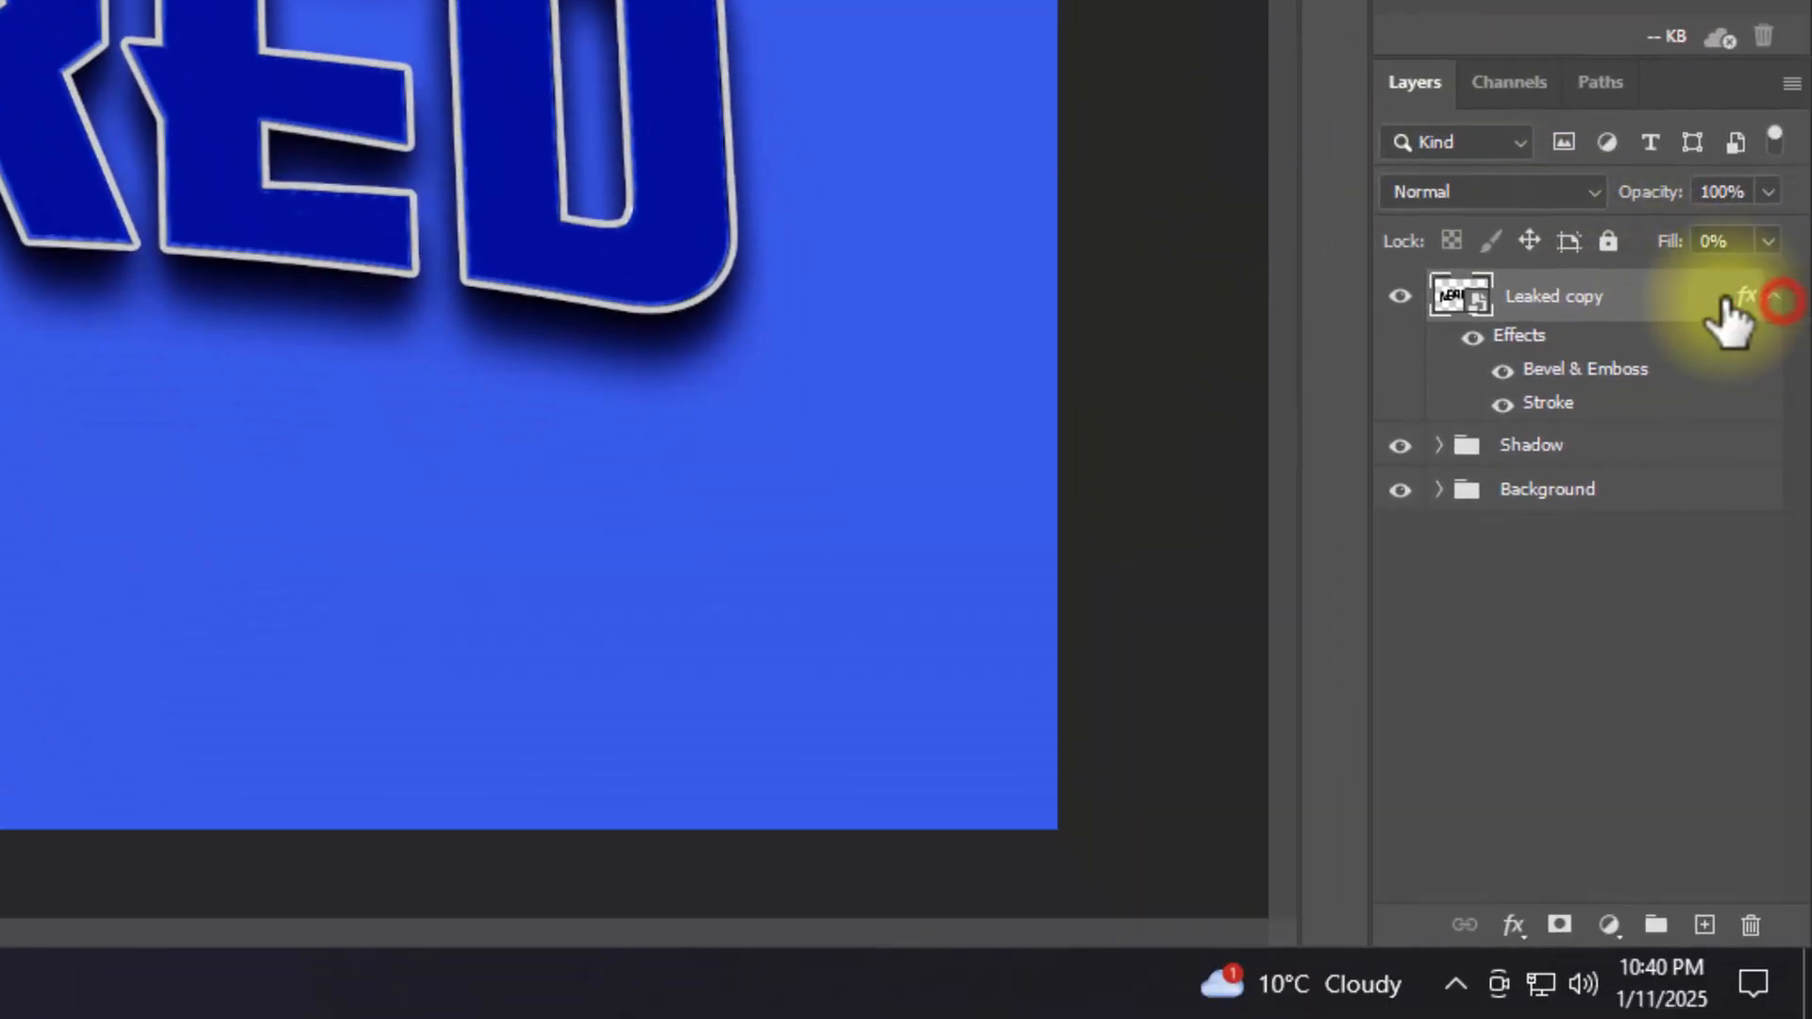
Step: Collapse Leaked copy's effects and repeatedly duplicate the layer with the last transform until Leaked copy 20 exists
click(1774, 297)
key(ctrl+shift+alt+t)
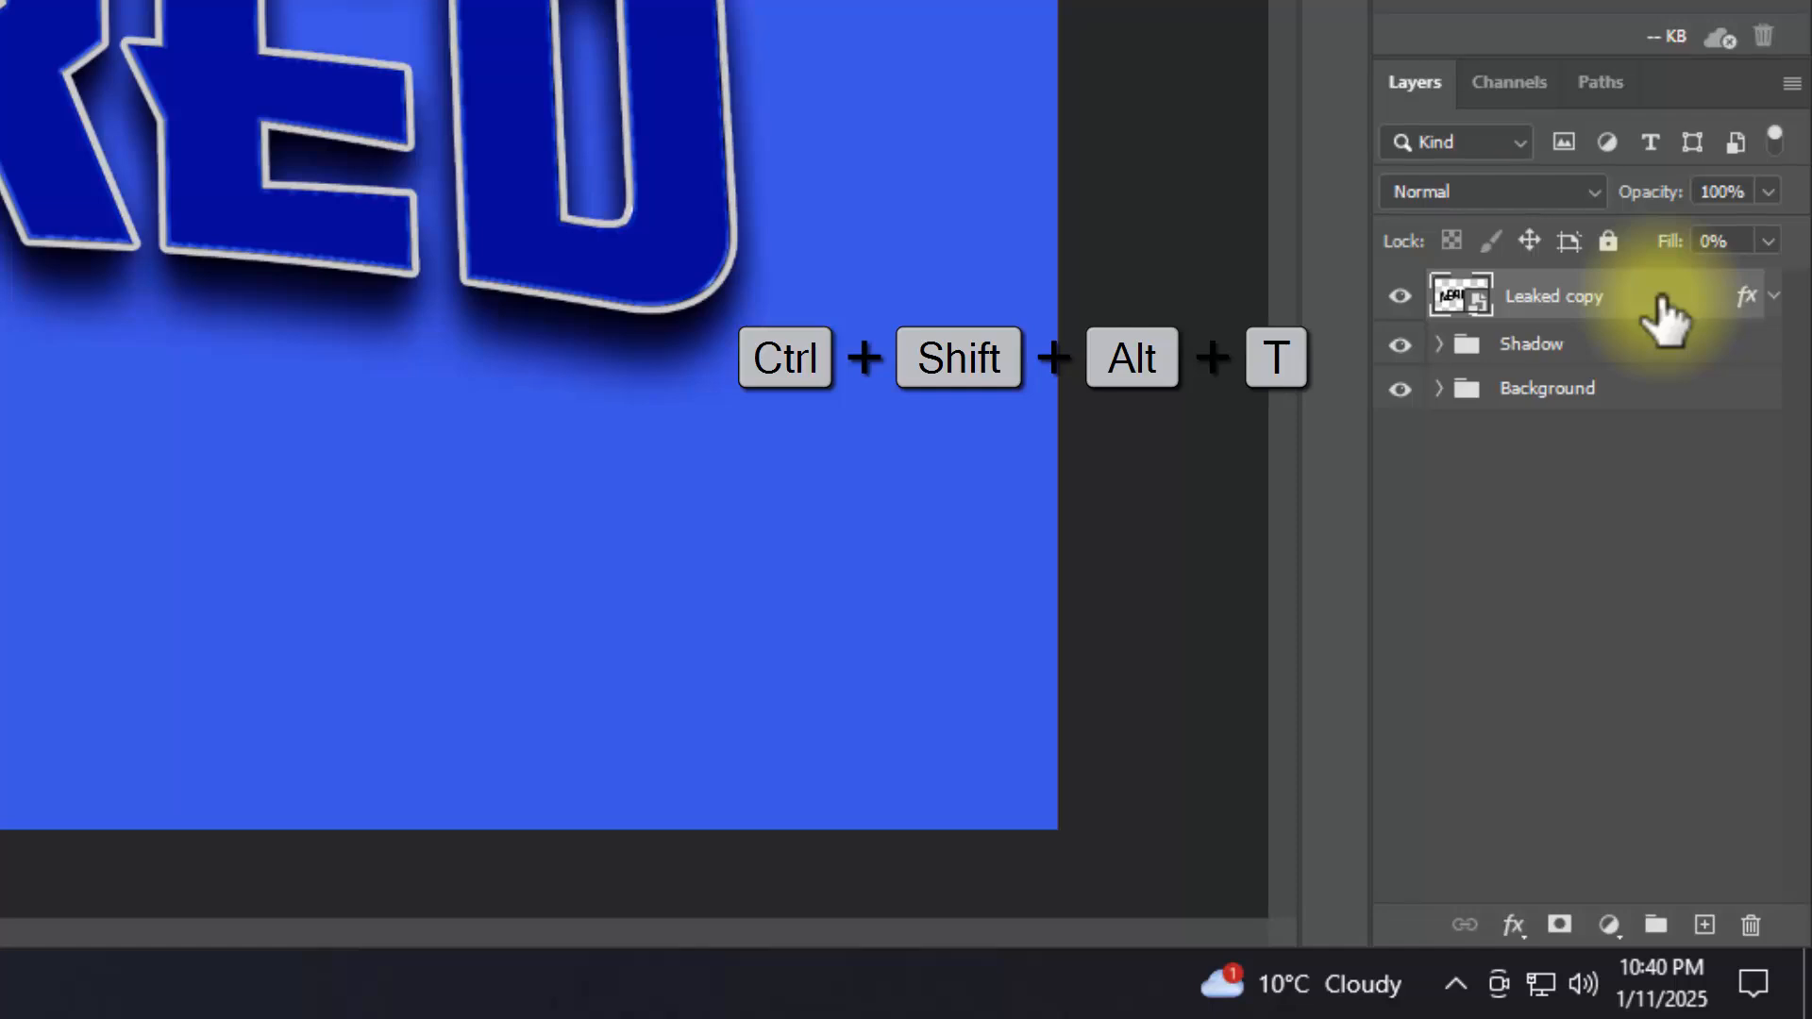
key(ctrl+shift+alt+t)
key(ctrl+shift+alt+t)
key(ctrl+shift+alt+t)
key(ctrl+shift+alt+t)
key(ctrl+shift+alt+t)
key(ctrl+shift+alt+t)
key(ctrl+shift+alt+t)
key(ctrl+shift+alt+t)
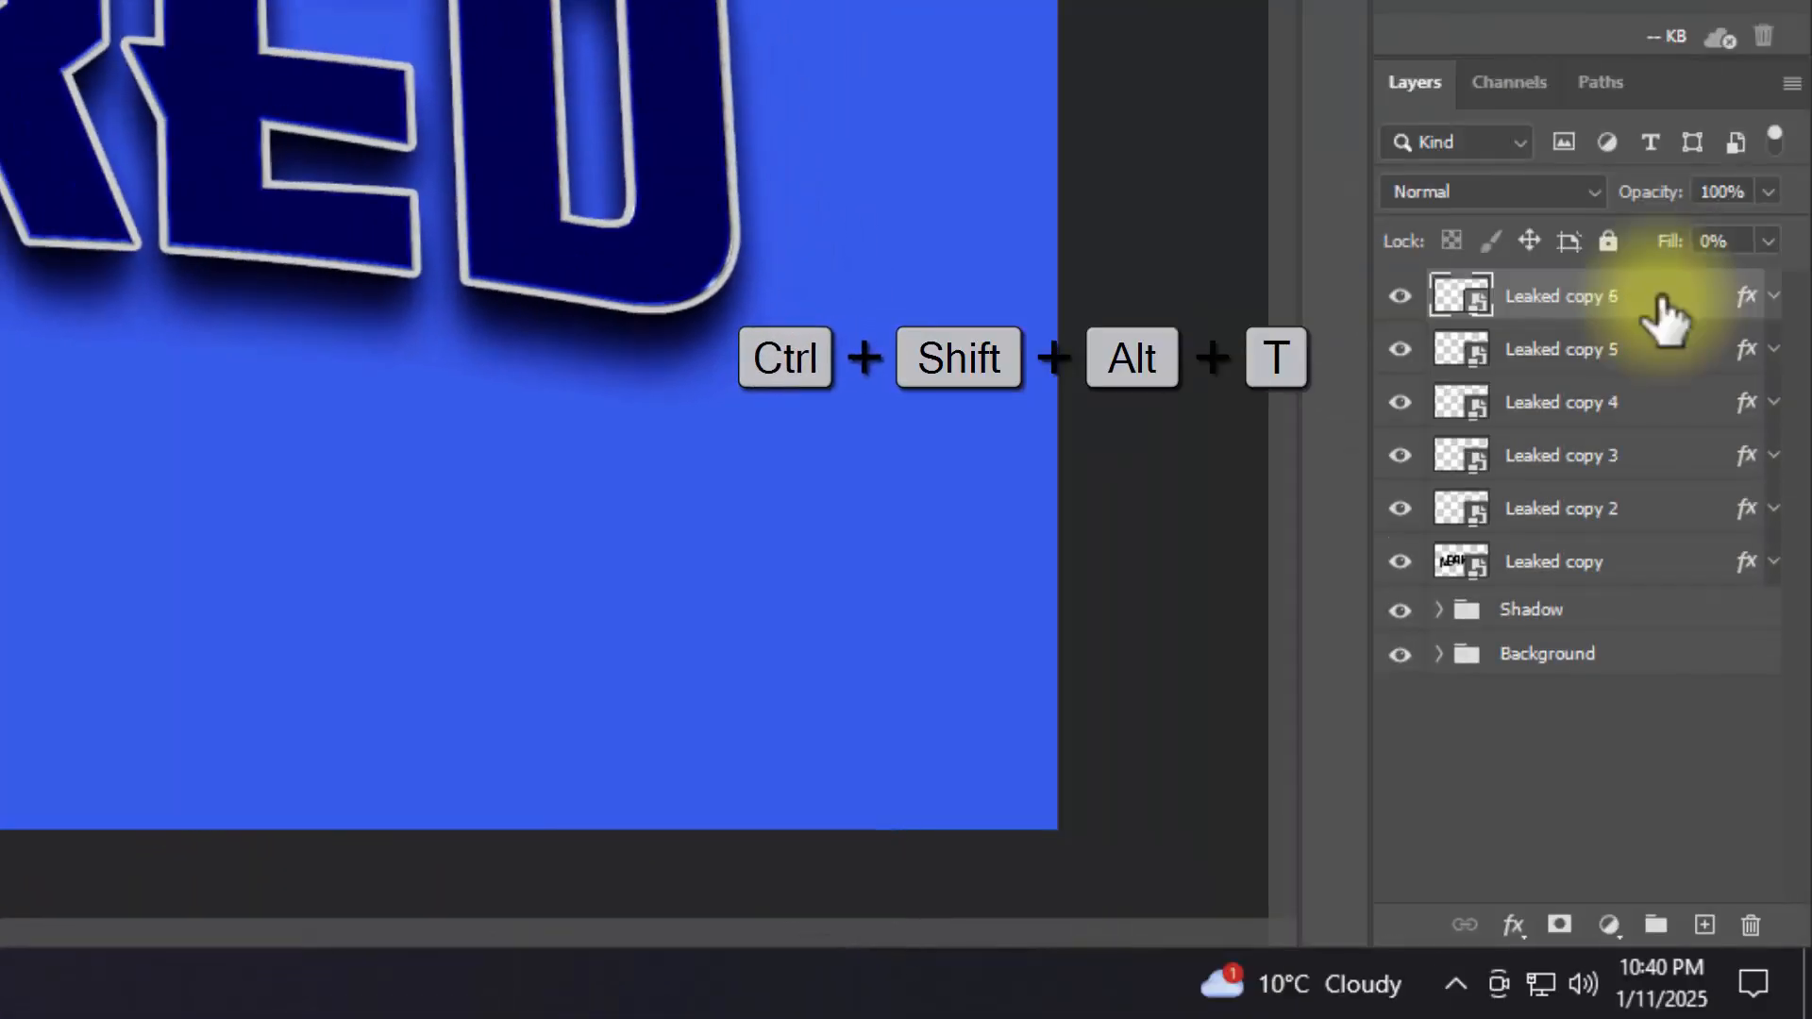
key(ctrl+shift+alt+t)
key(ctrl+shift+alt+t)
key(ctrl+shift+alt+t)
key(ctrl+shift+alt+t)
key(ctrl+shift+alt+t)
key(ctrl+shift+alt+t)
key(ctrl+shift+alt+t)
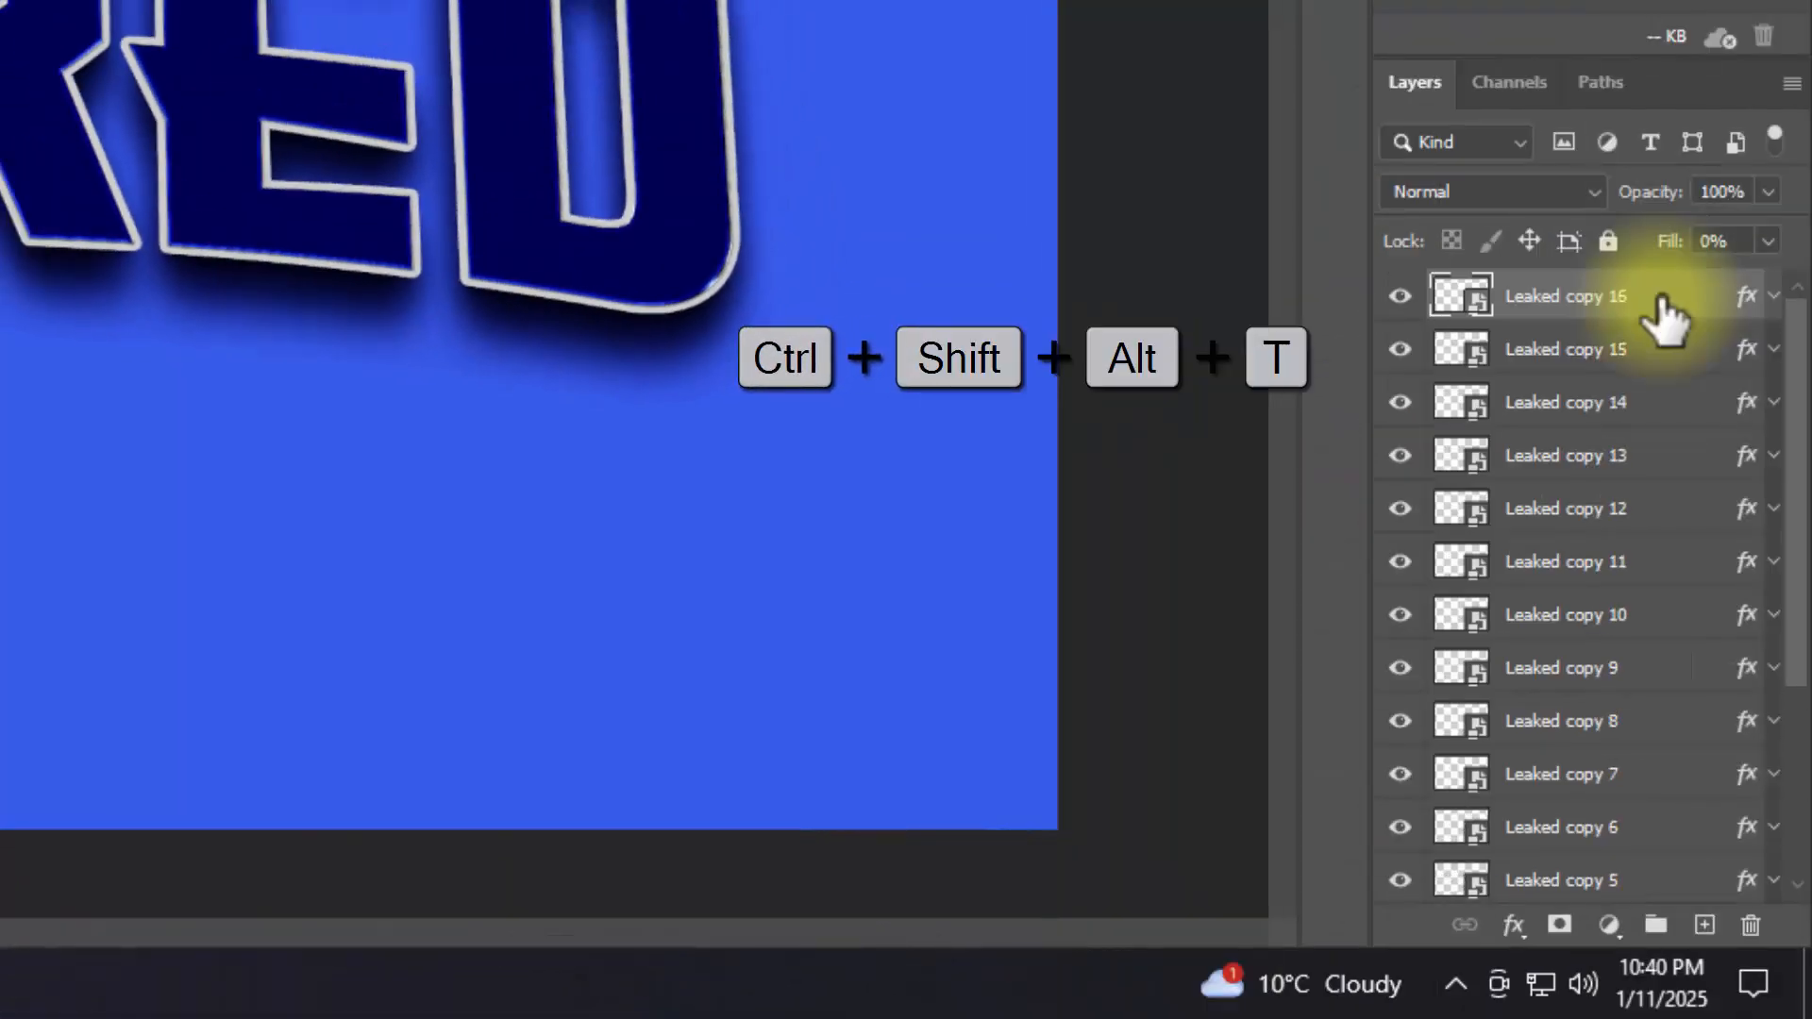
key(ctrl+shift+alt+t)
key(ctrl+shift+alt+t)
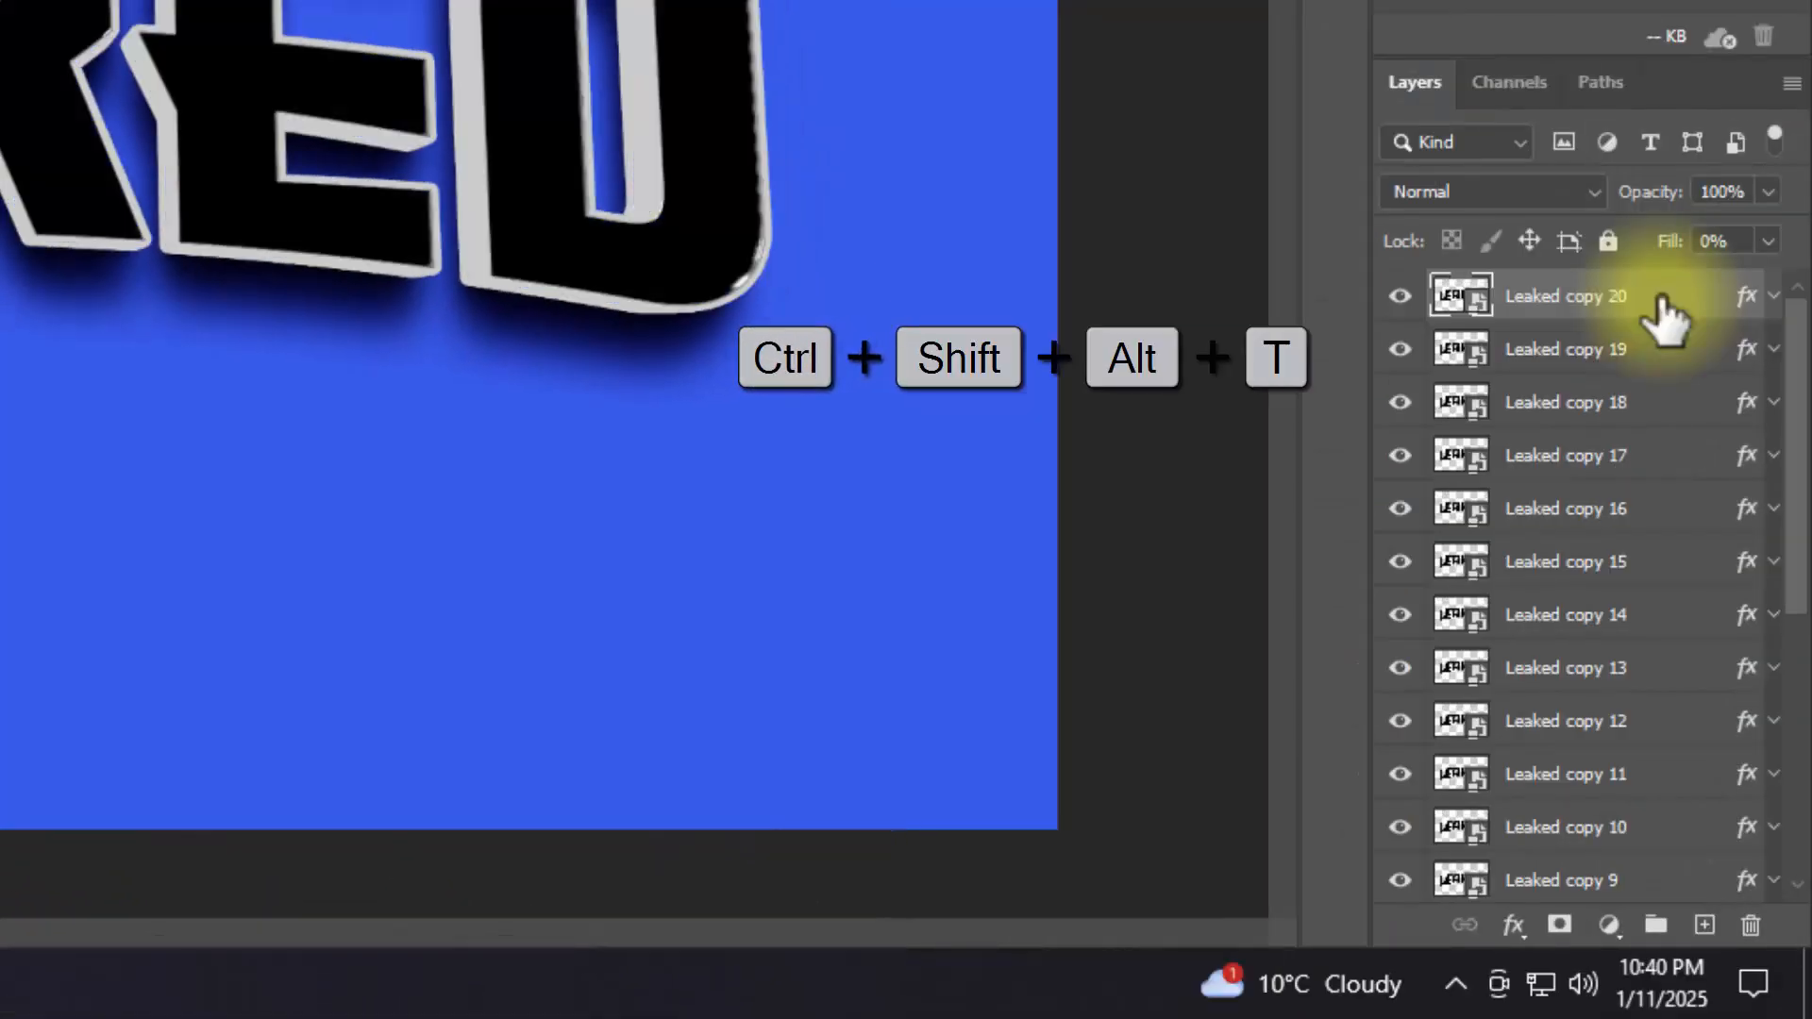
Step: Group the layers from Leaked copy 19 down to Leaked copy and name the group Border 0
click(1663, 347)
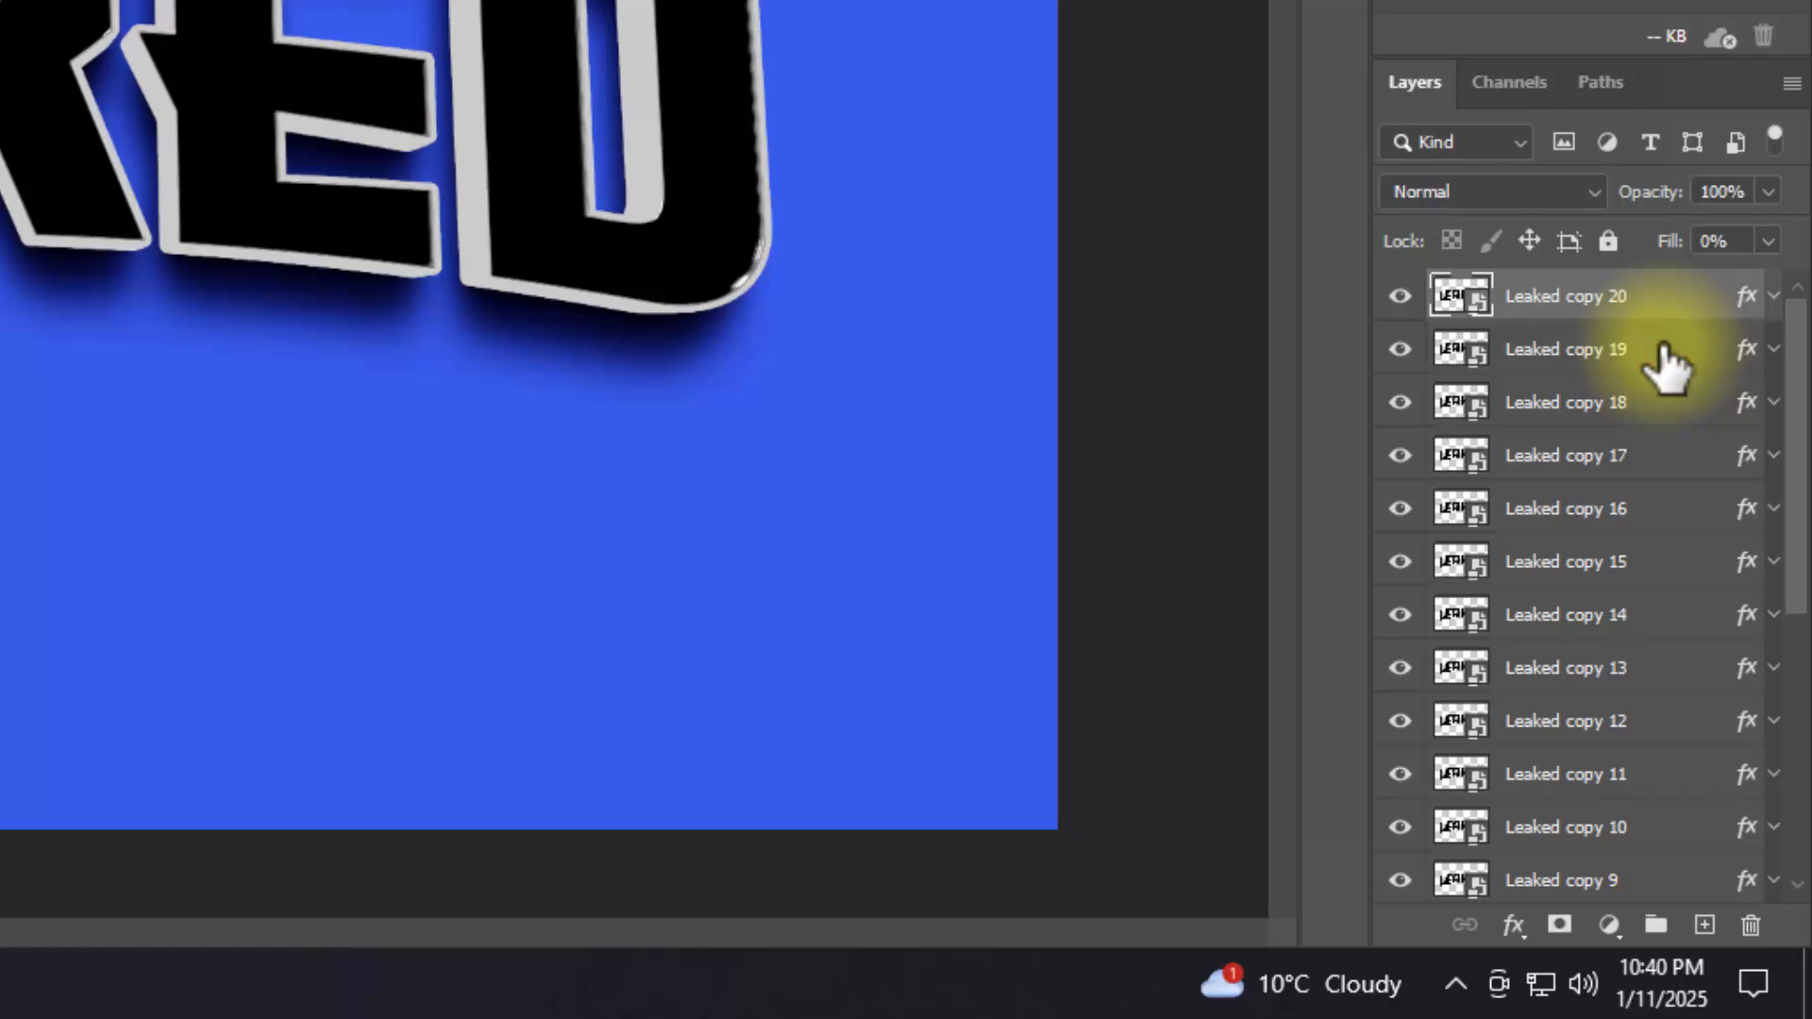
scroll(1646, 607, down, 5)
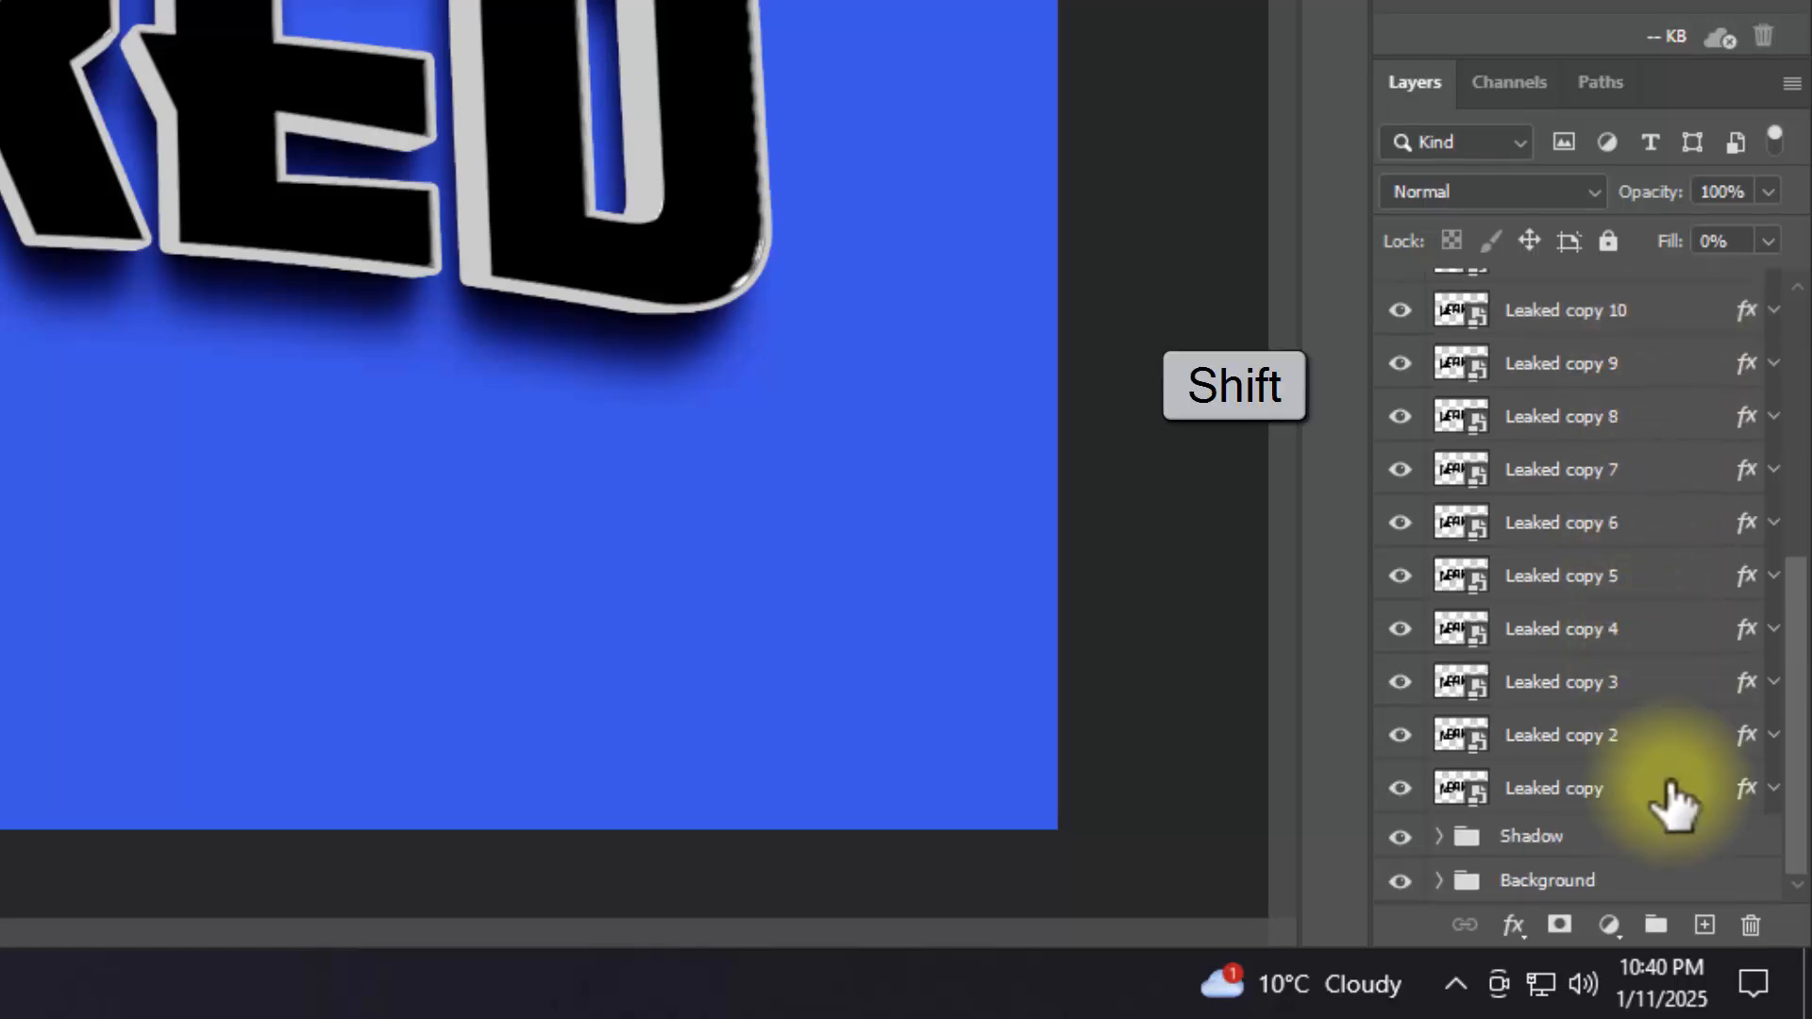
shift+click(1666, 789)
key(ctrl+g)
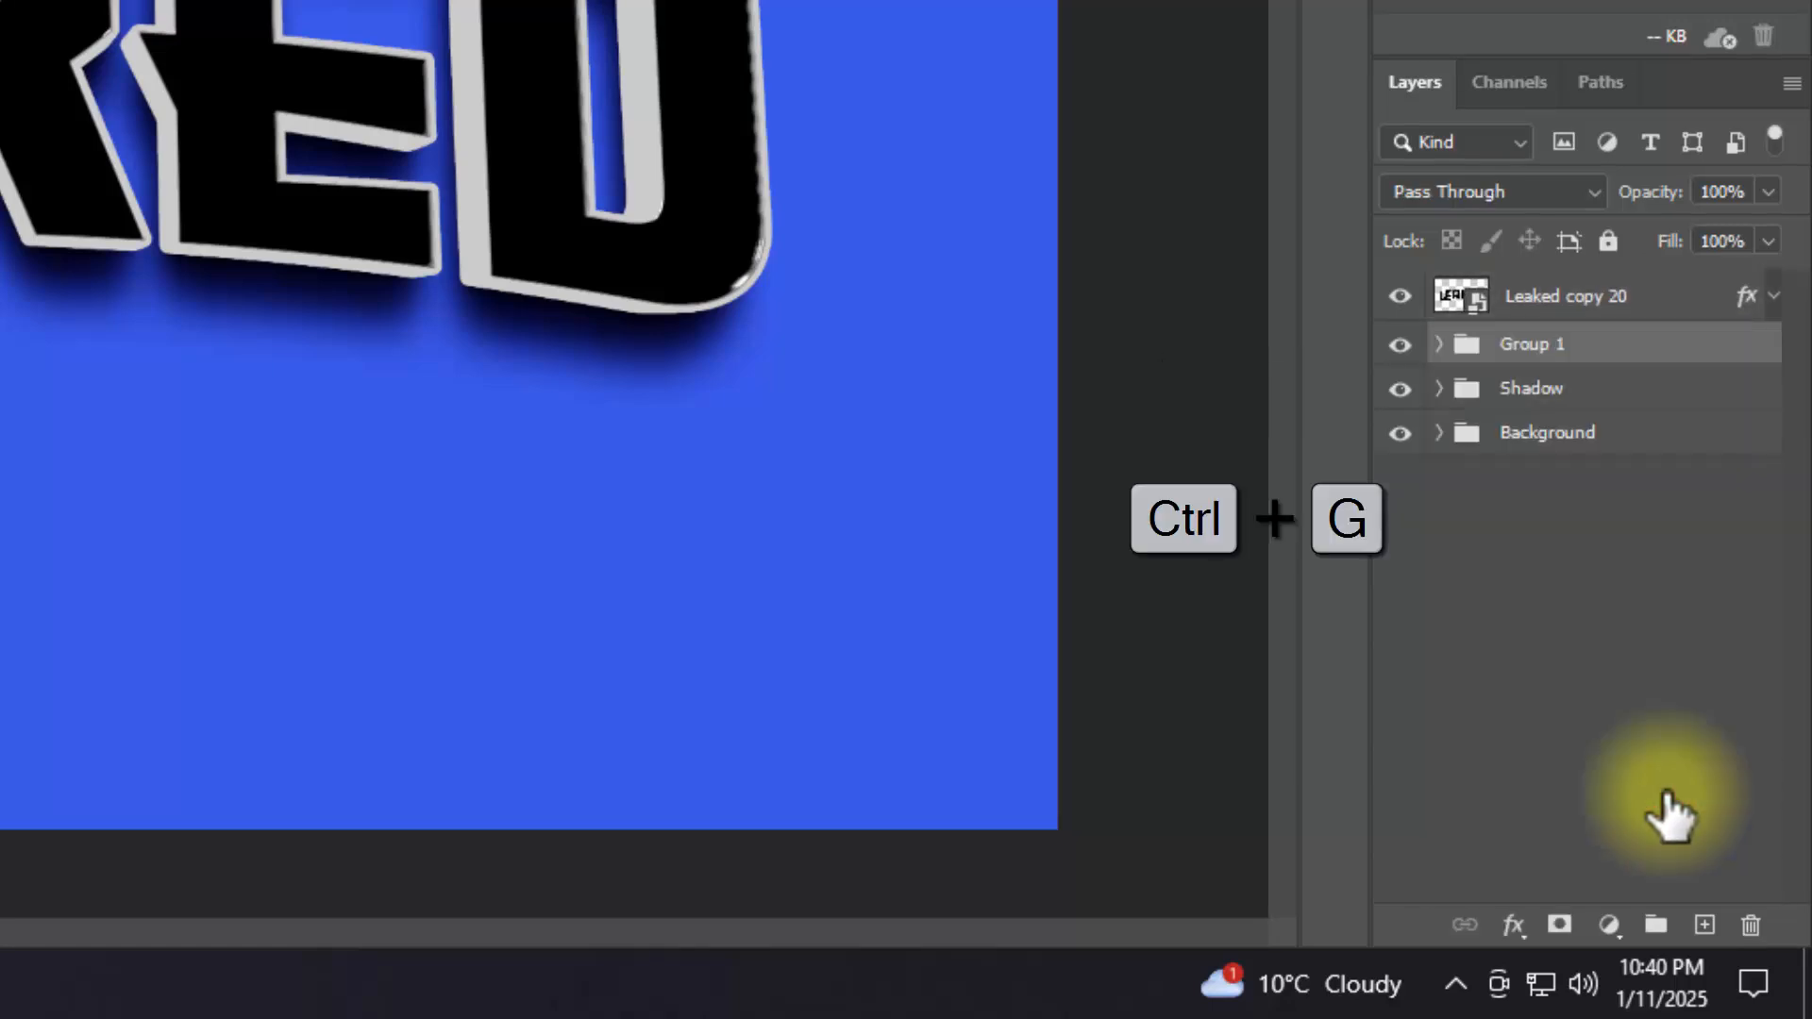
click(1555, 344)
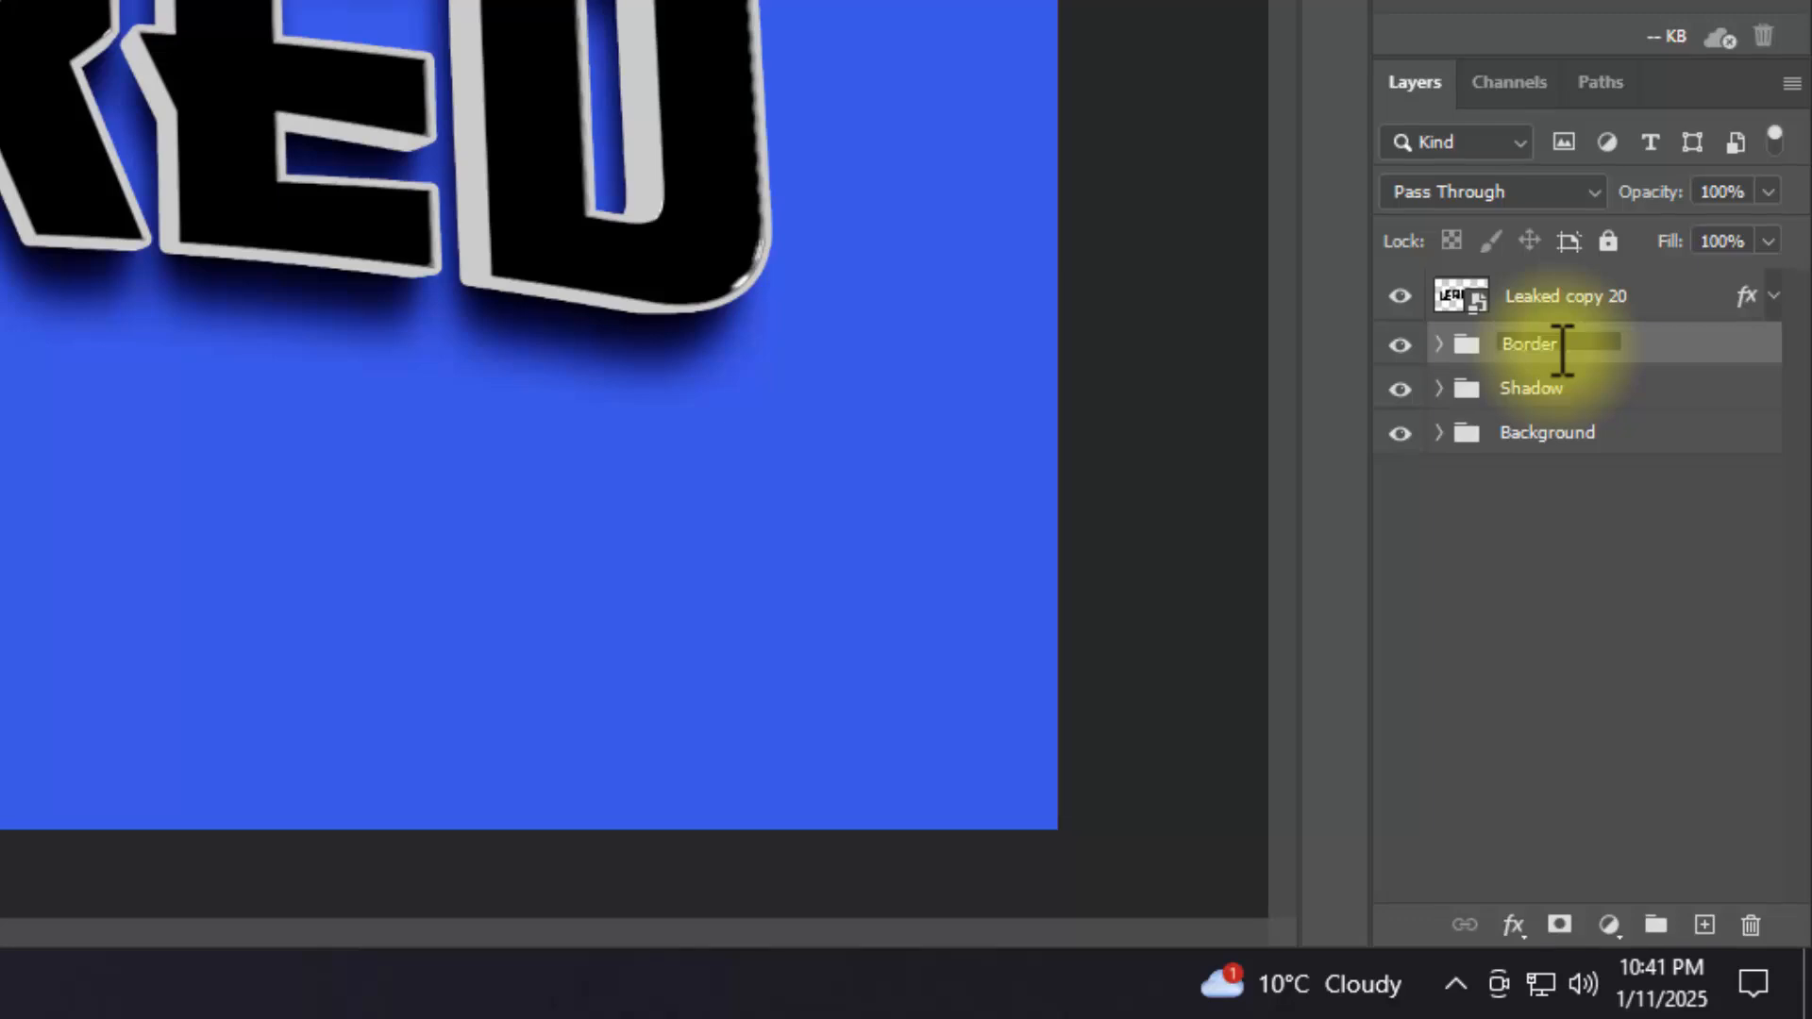
Step: Hide the Leaked copy 20 layer and add an Inner Bevel to the Border 0 group
click(1400, 296)
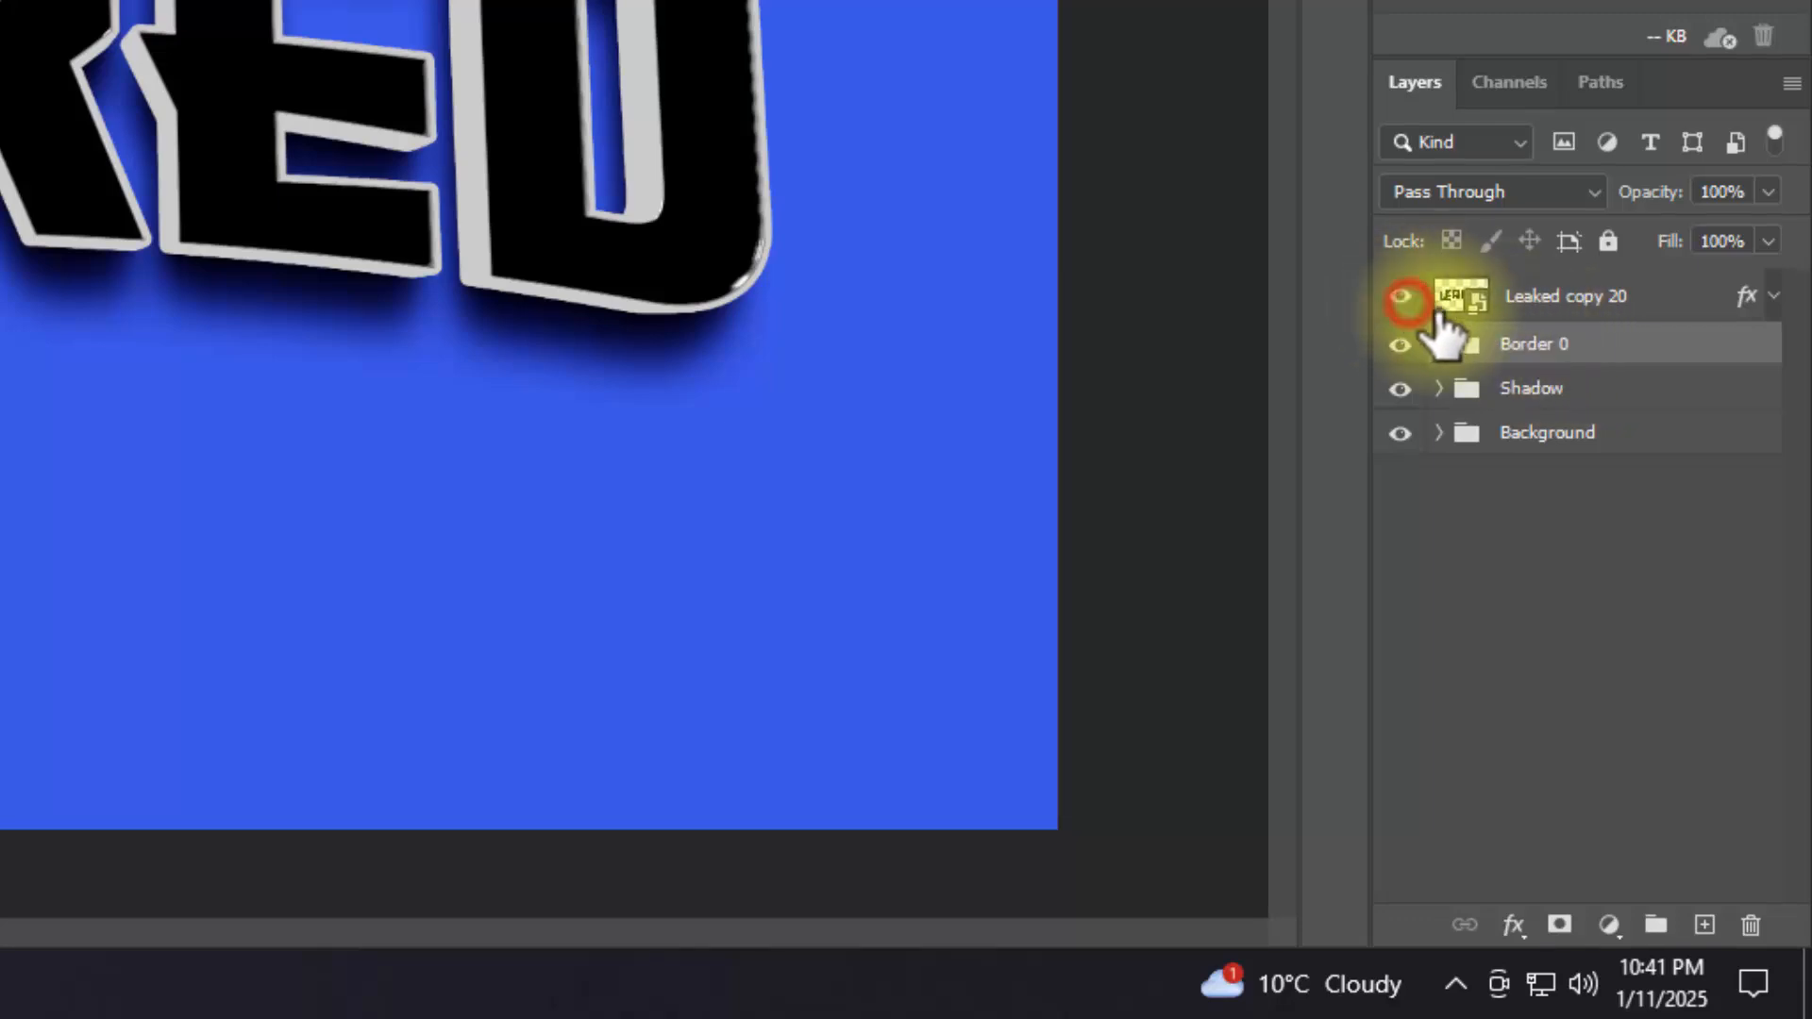
click(1514, 925)
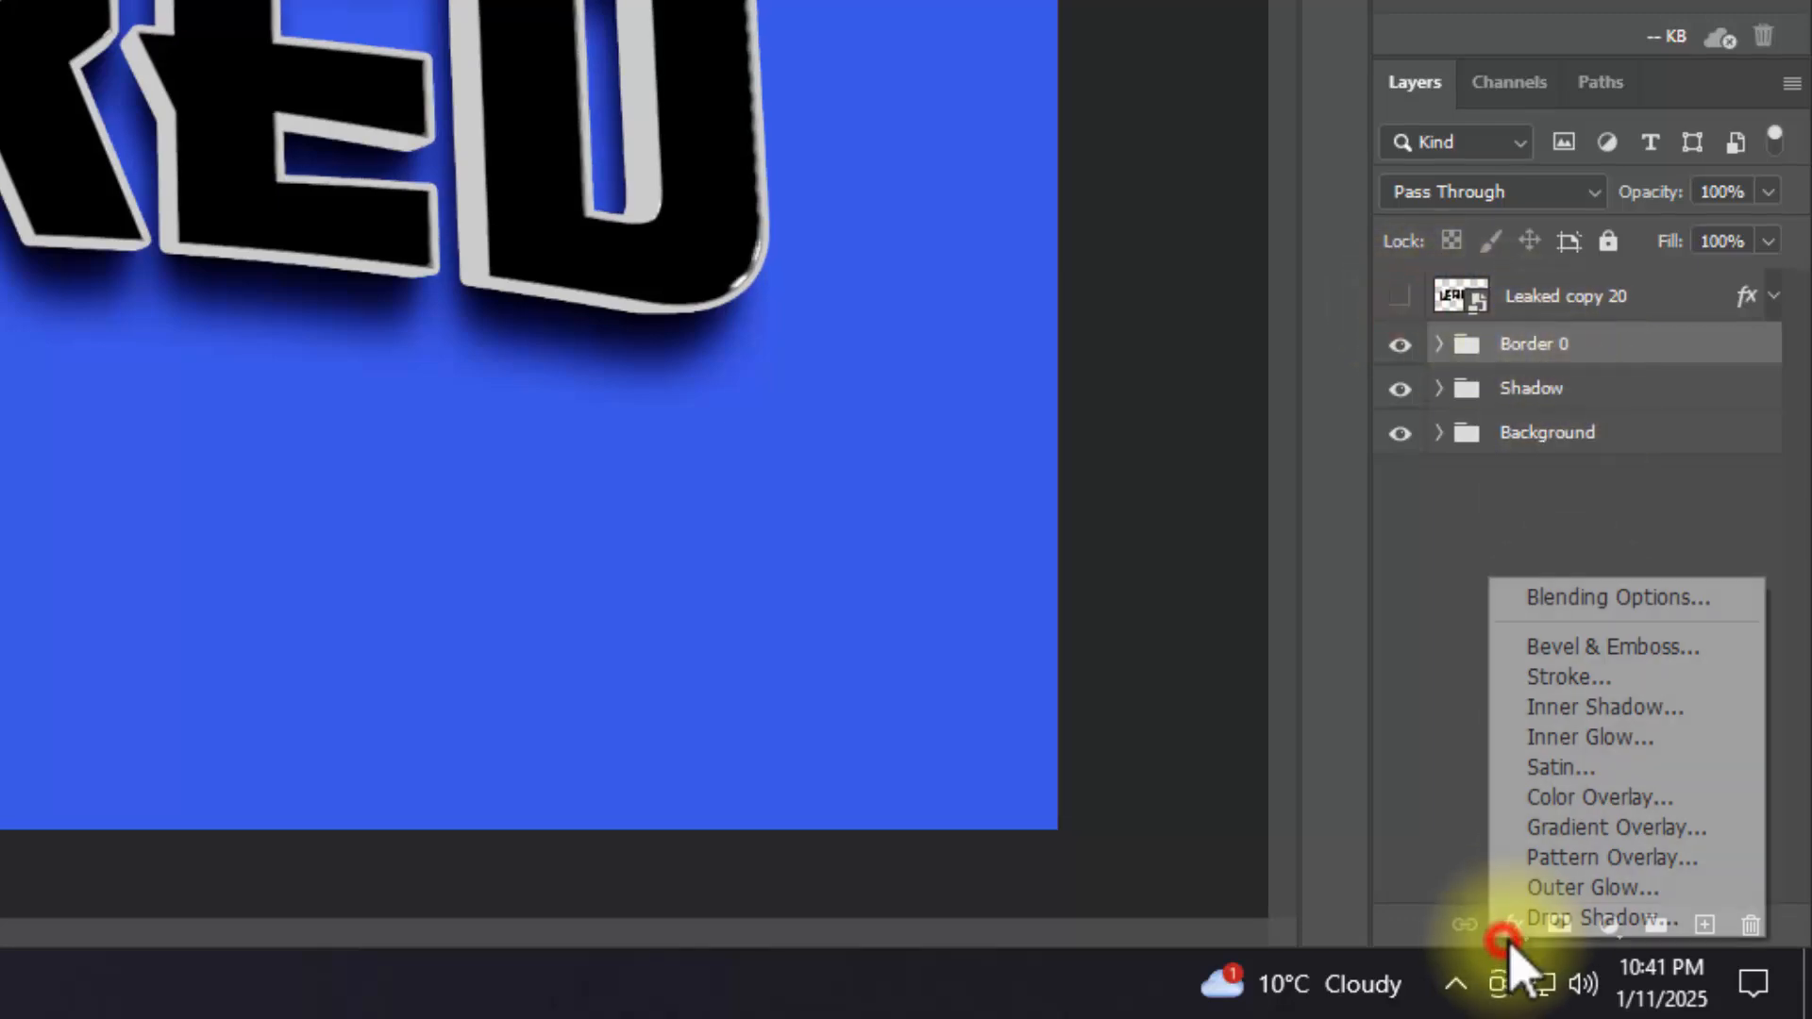
click(1552, 600)
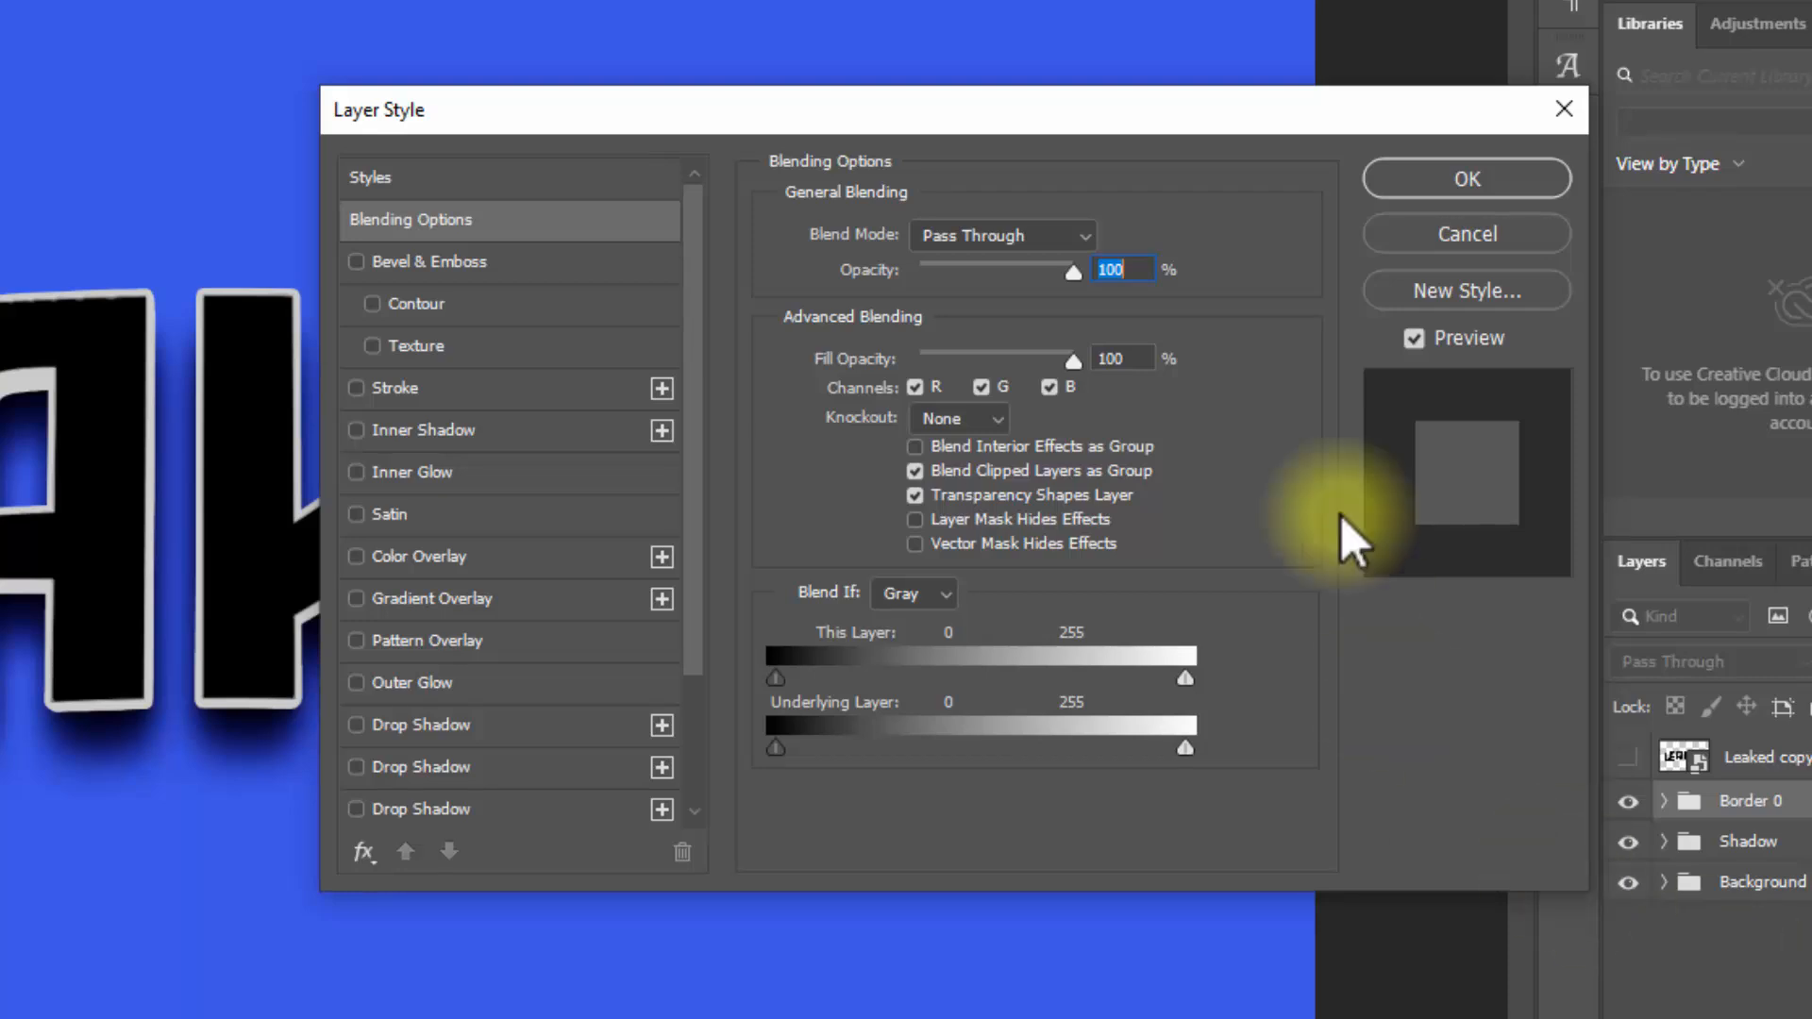
click(1142, 356)
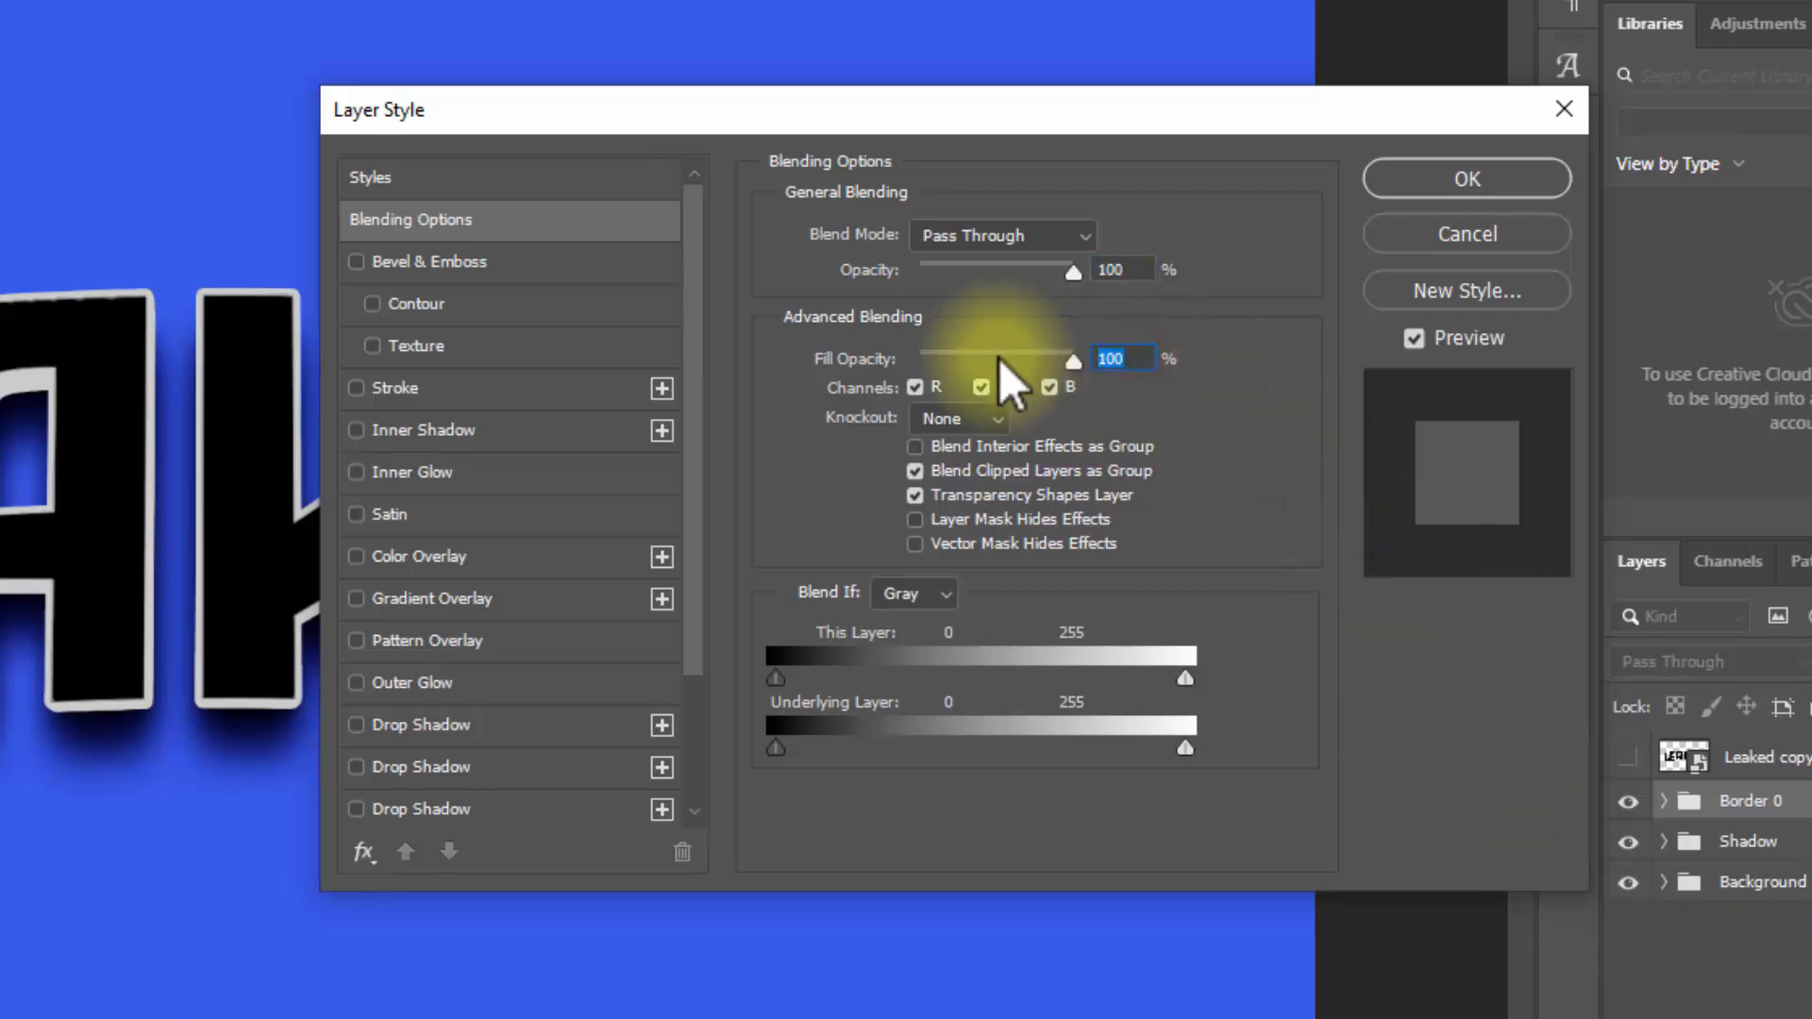
click(467, 262)
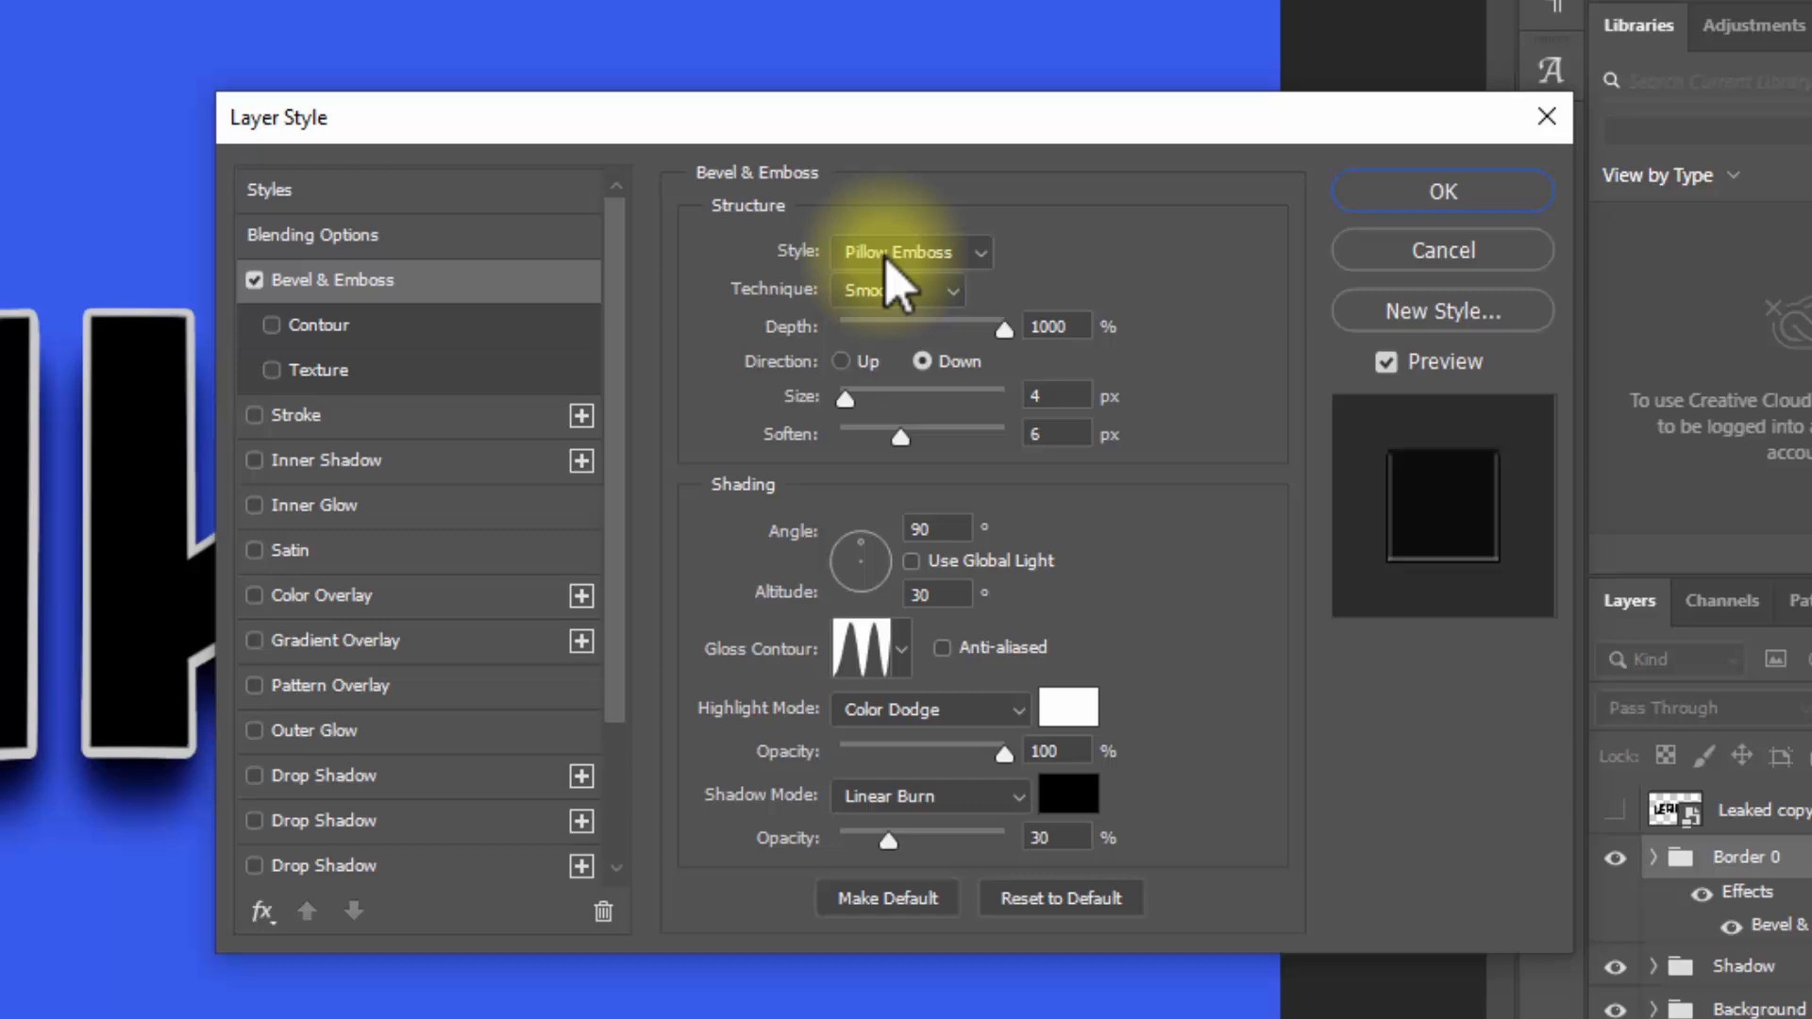
click(887, 258)
click(901, 305)
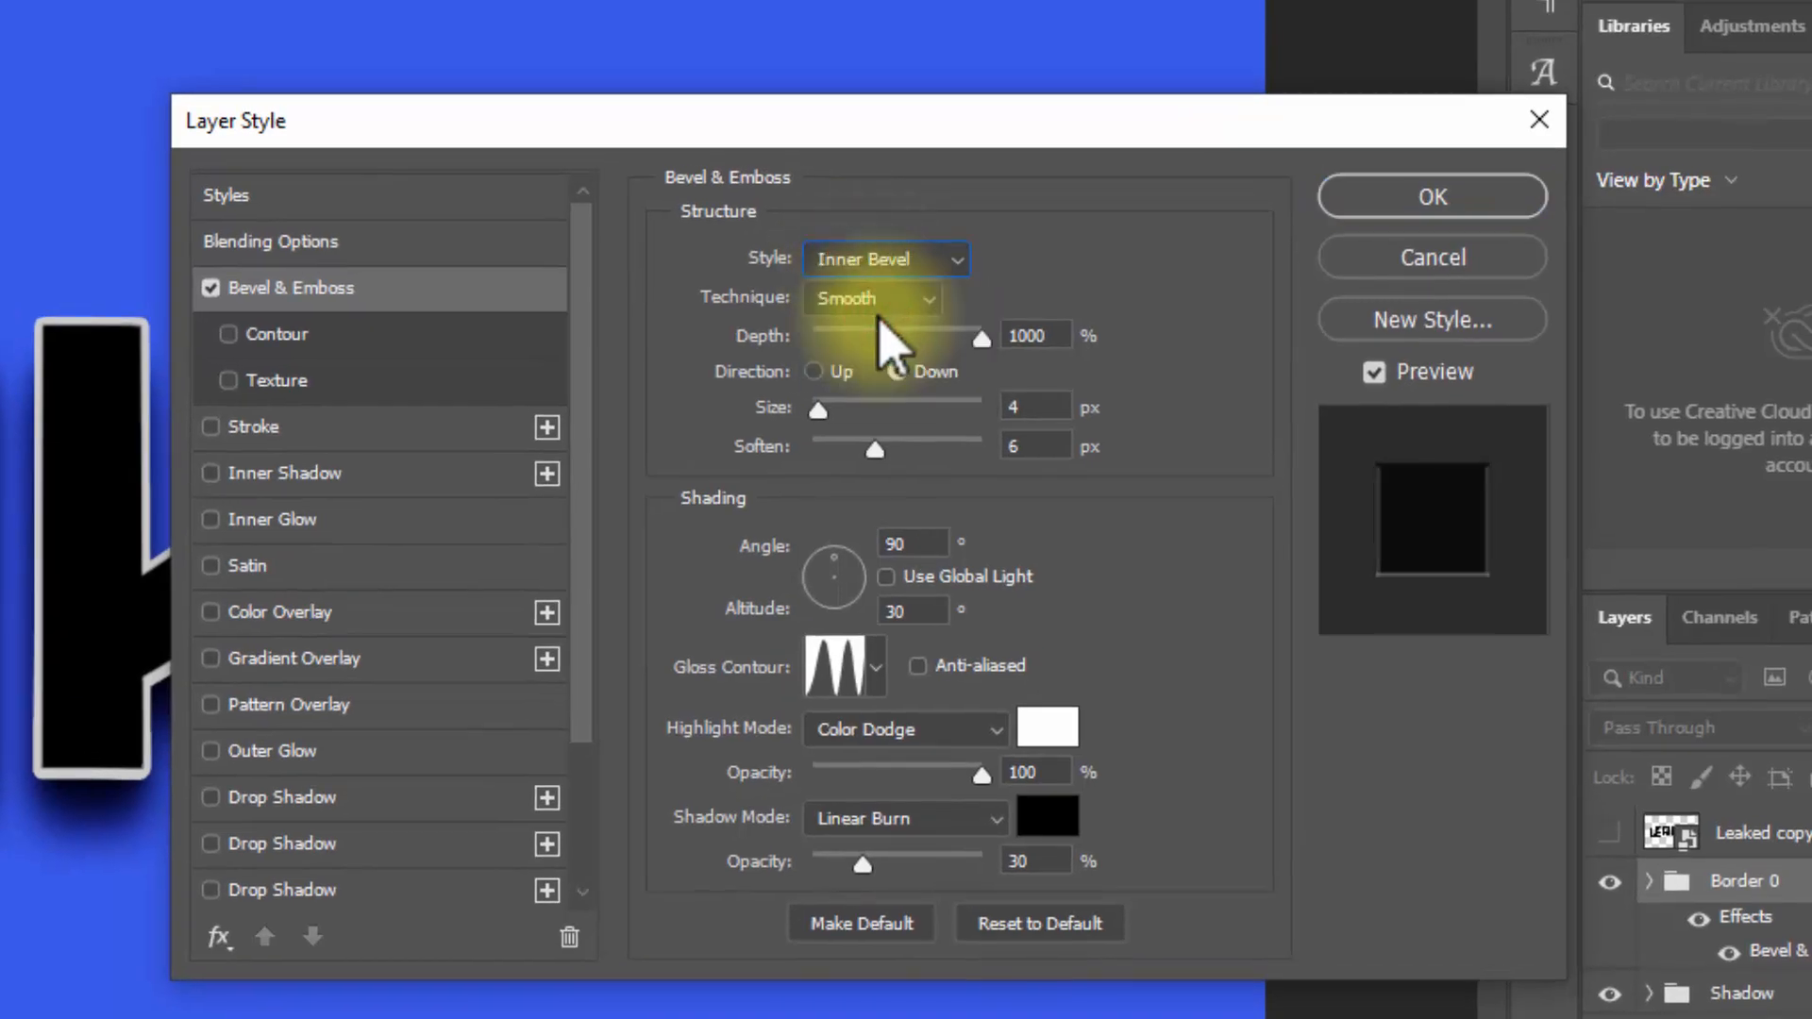
Step: Set Border 0's bevel to 42% depth, Up direction, 38 px size and 16 px soften
double_click(1043, 337)
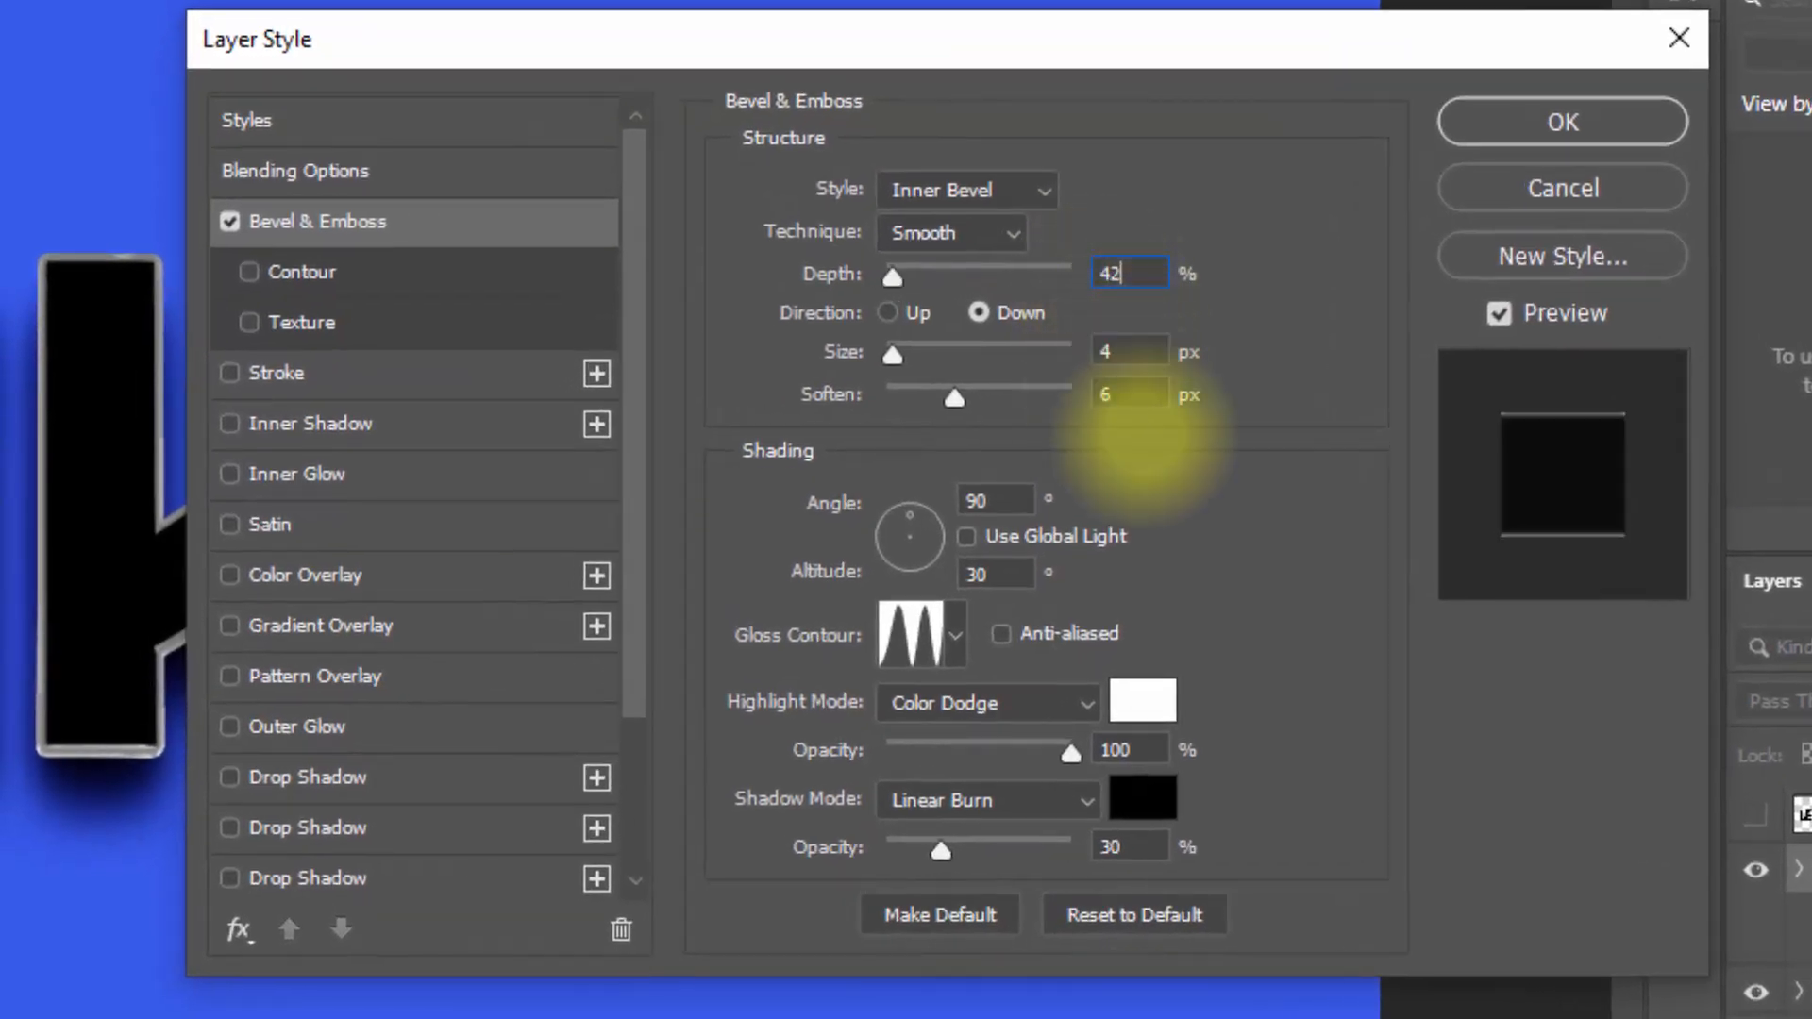
click(899, 317)
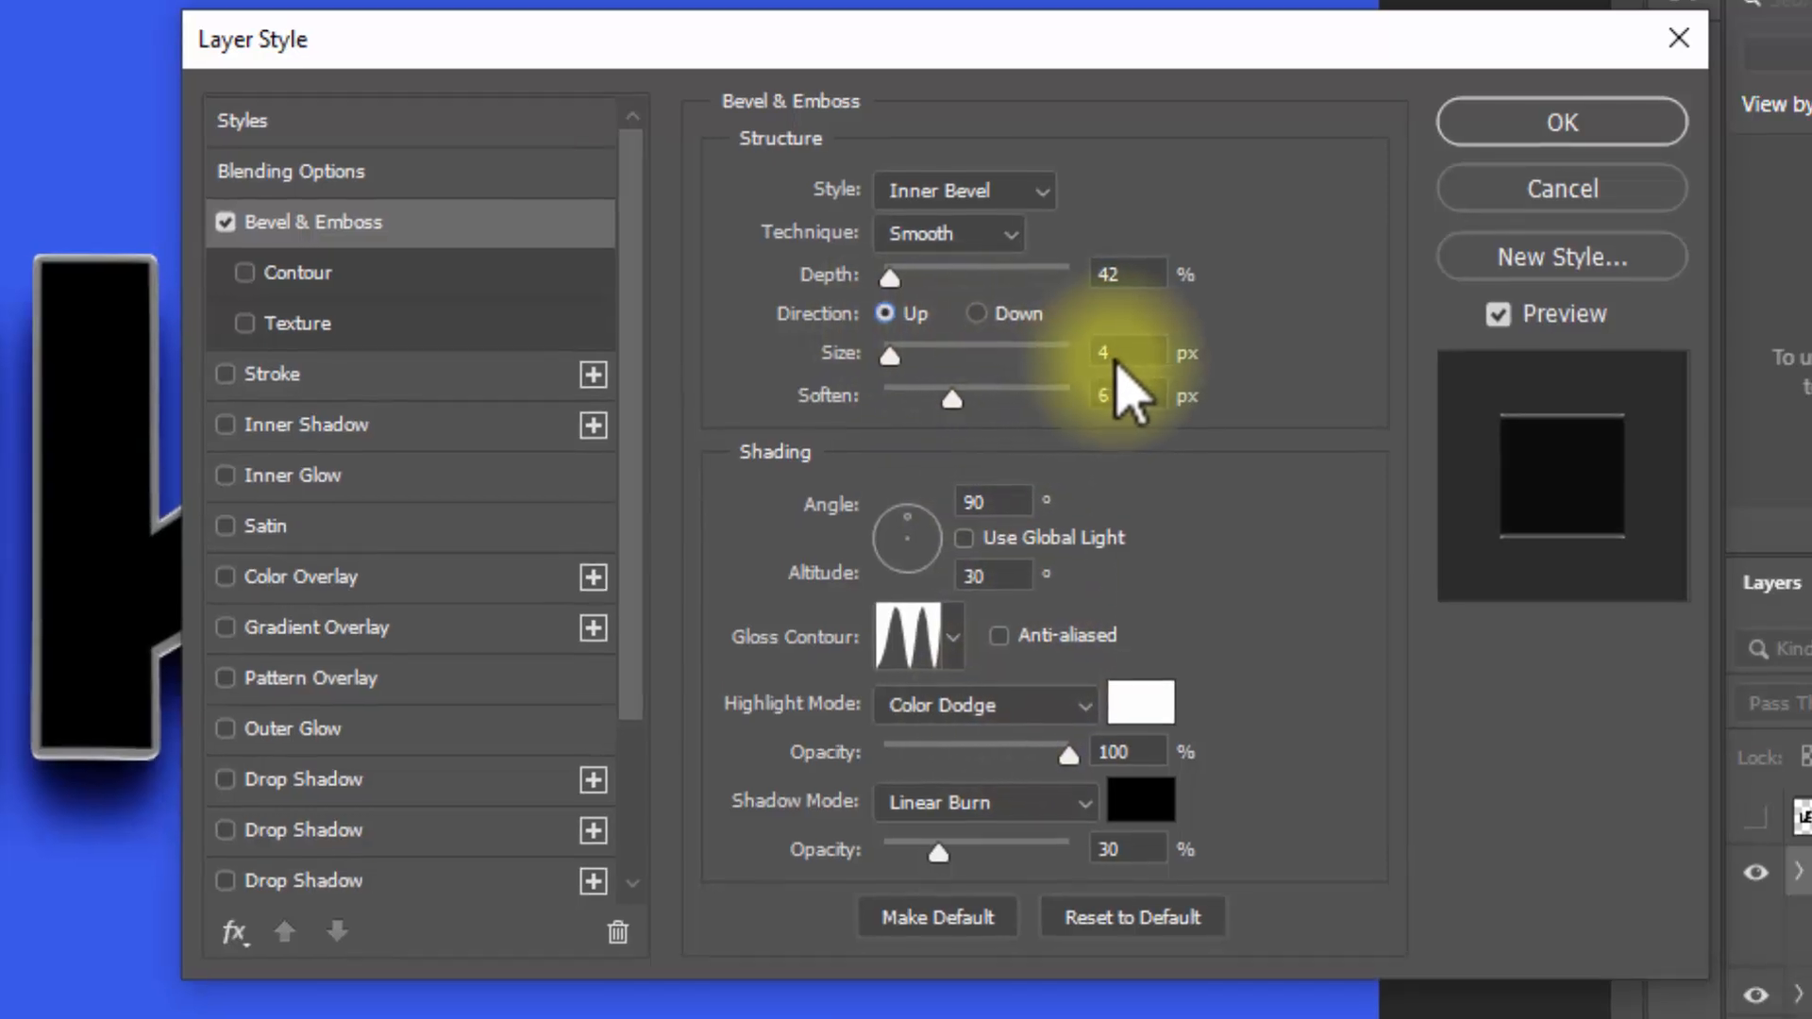
click(1117, 361)
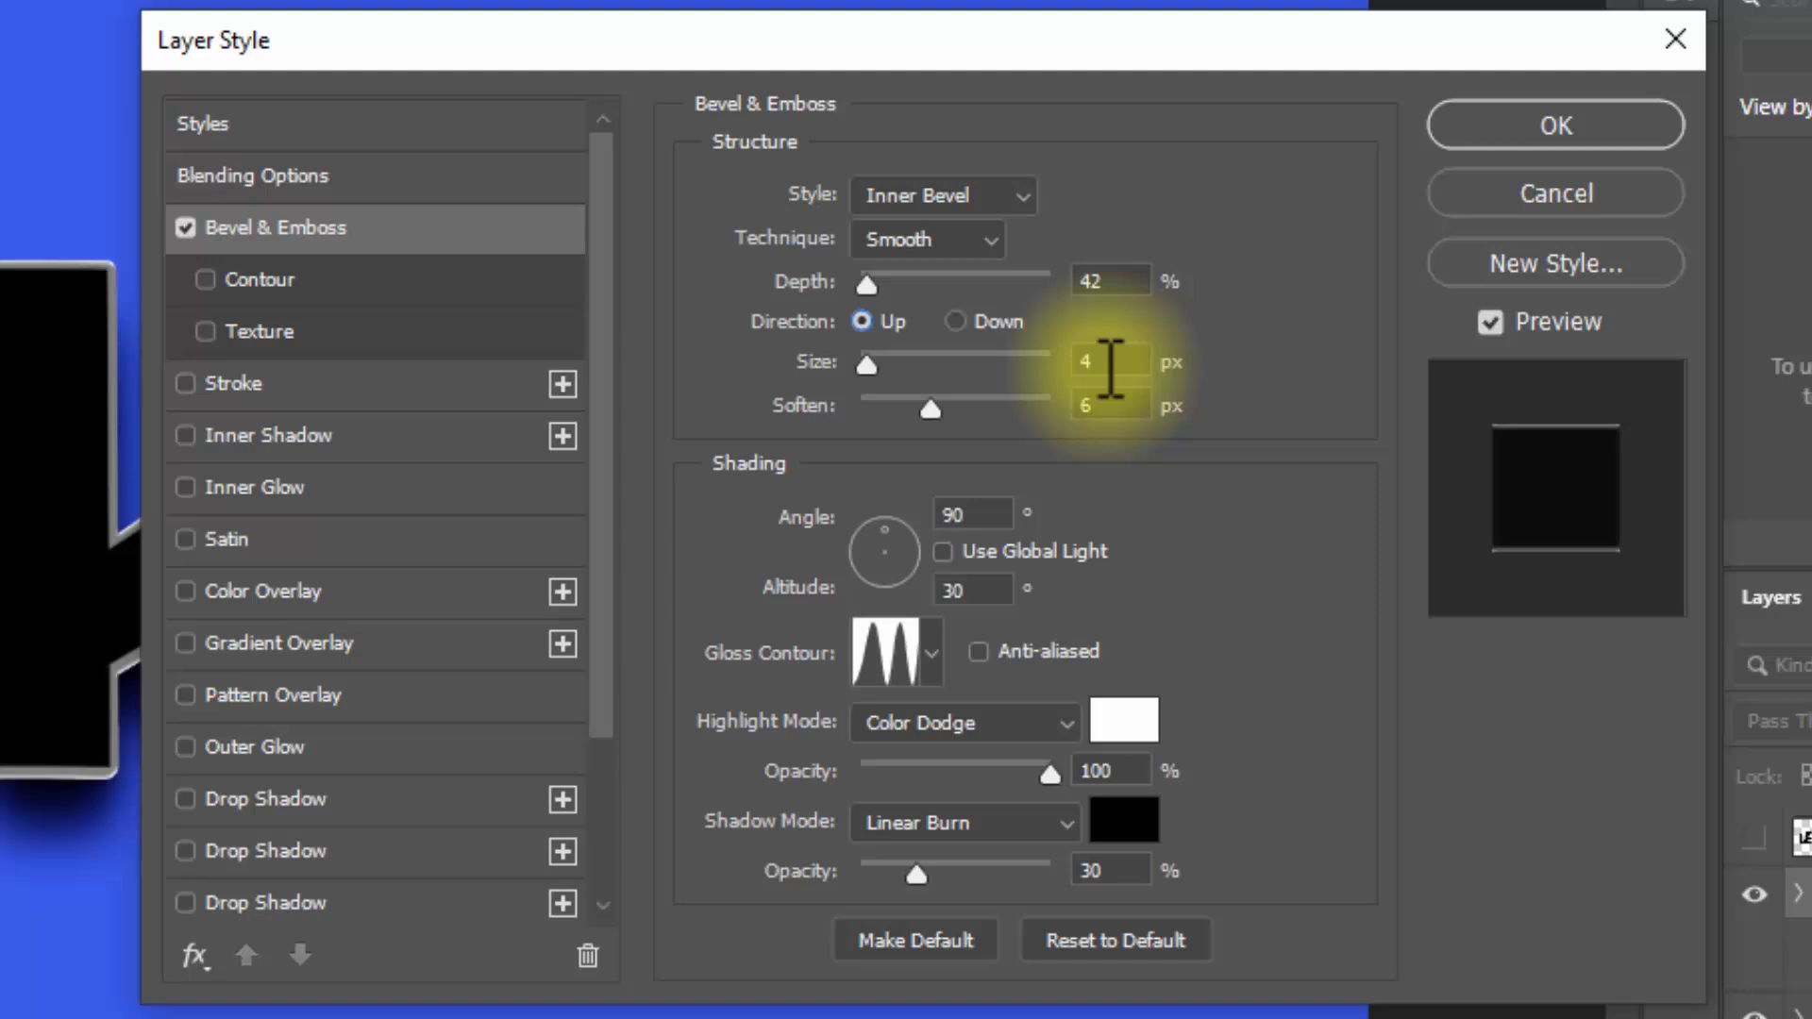
click(1111, 364)
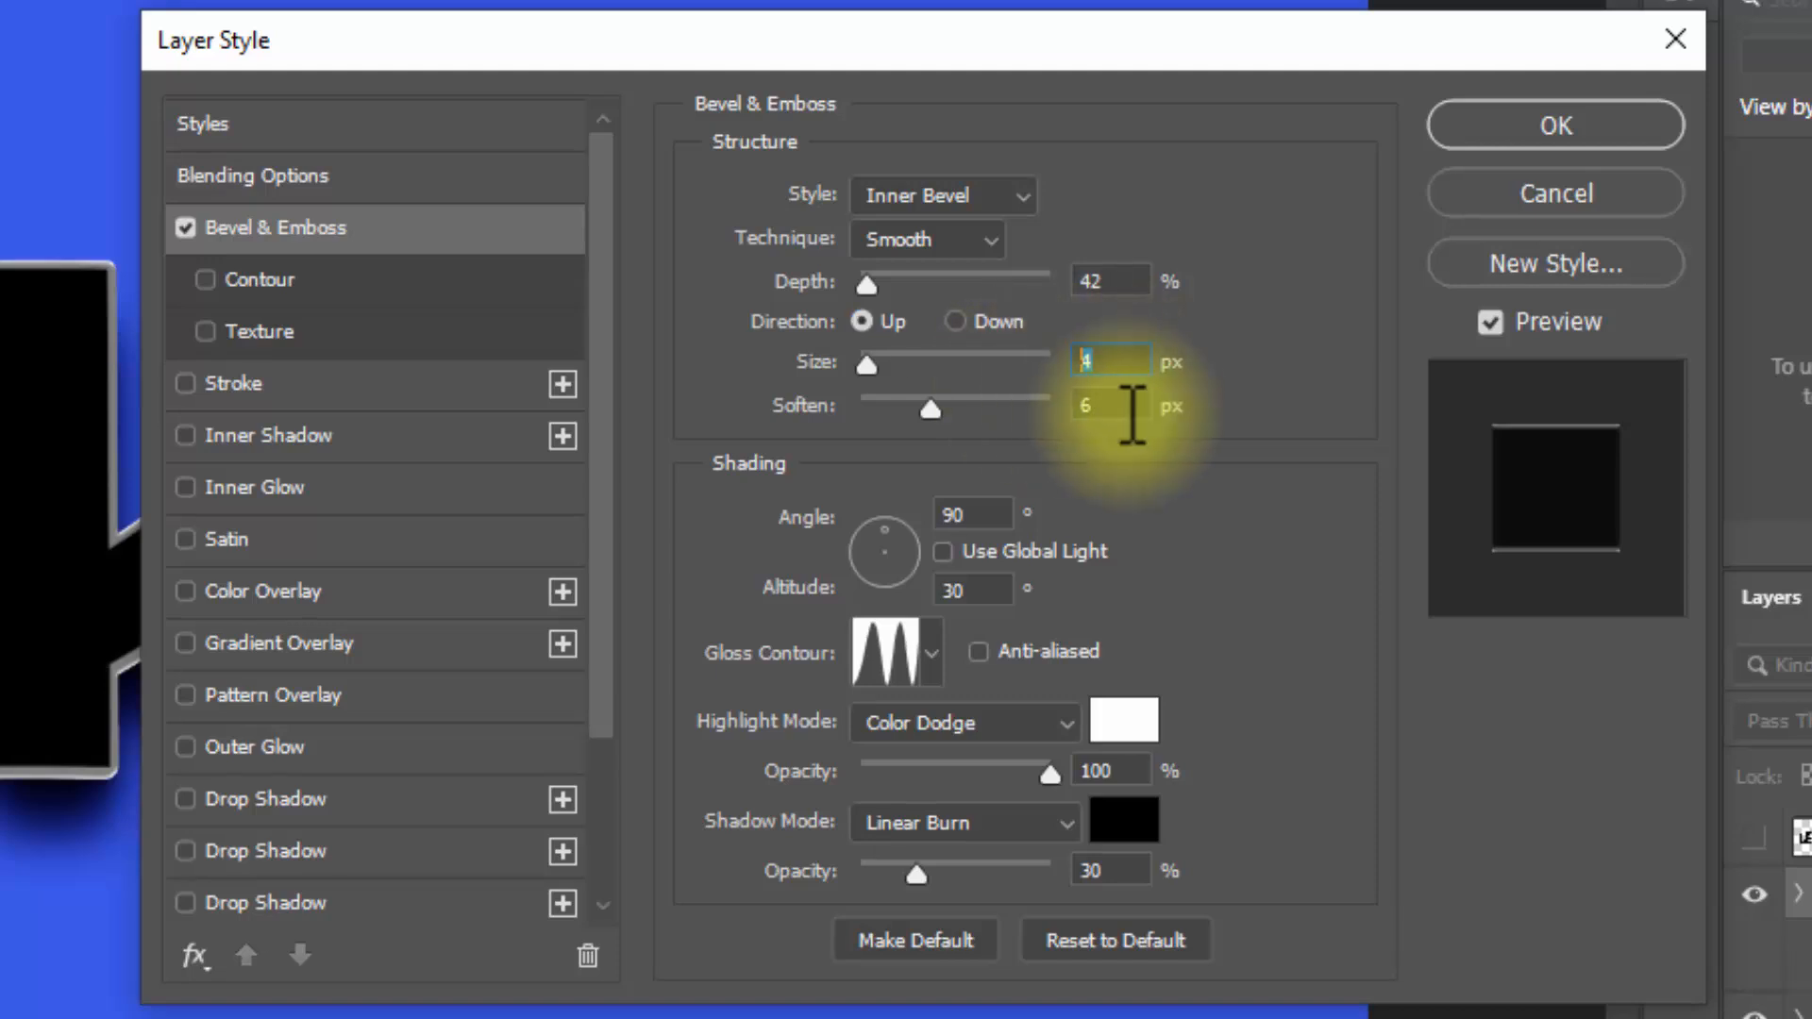
text(38)
click(1131, 406)
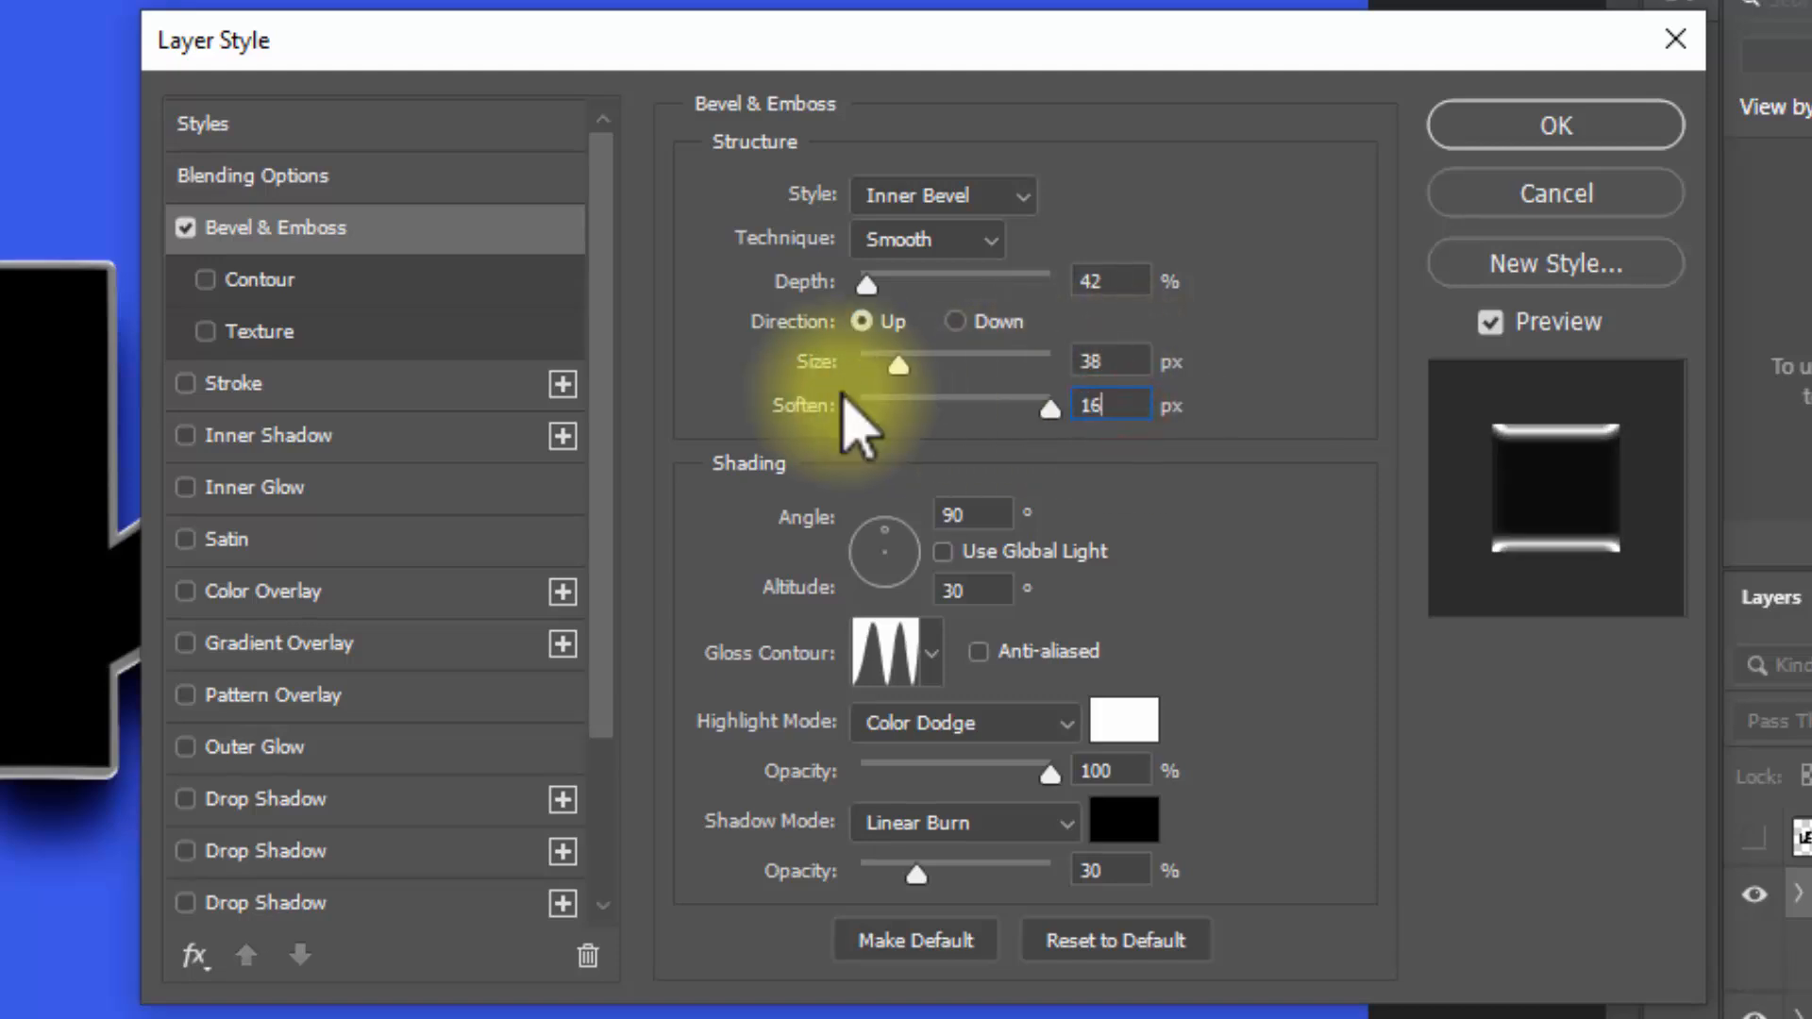
text(16)
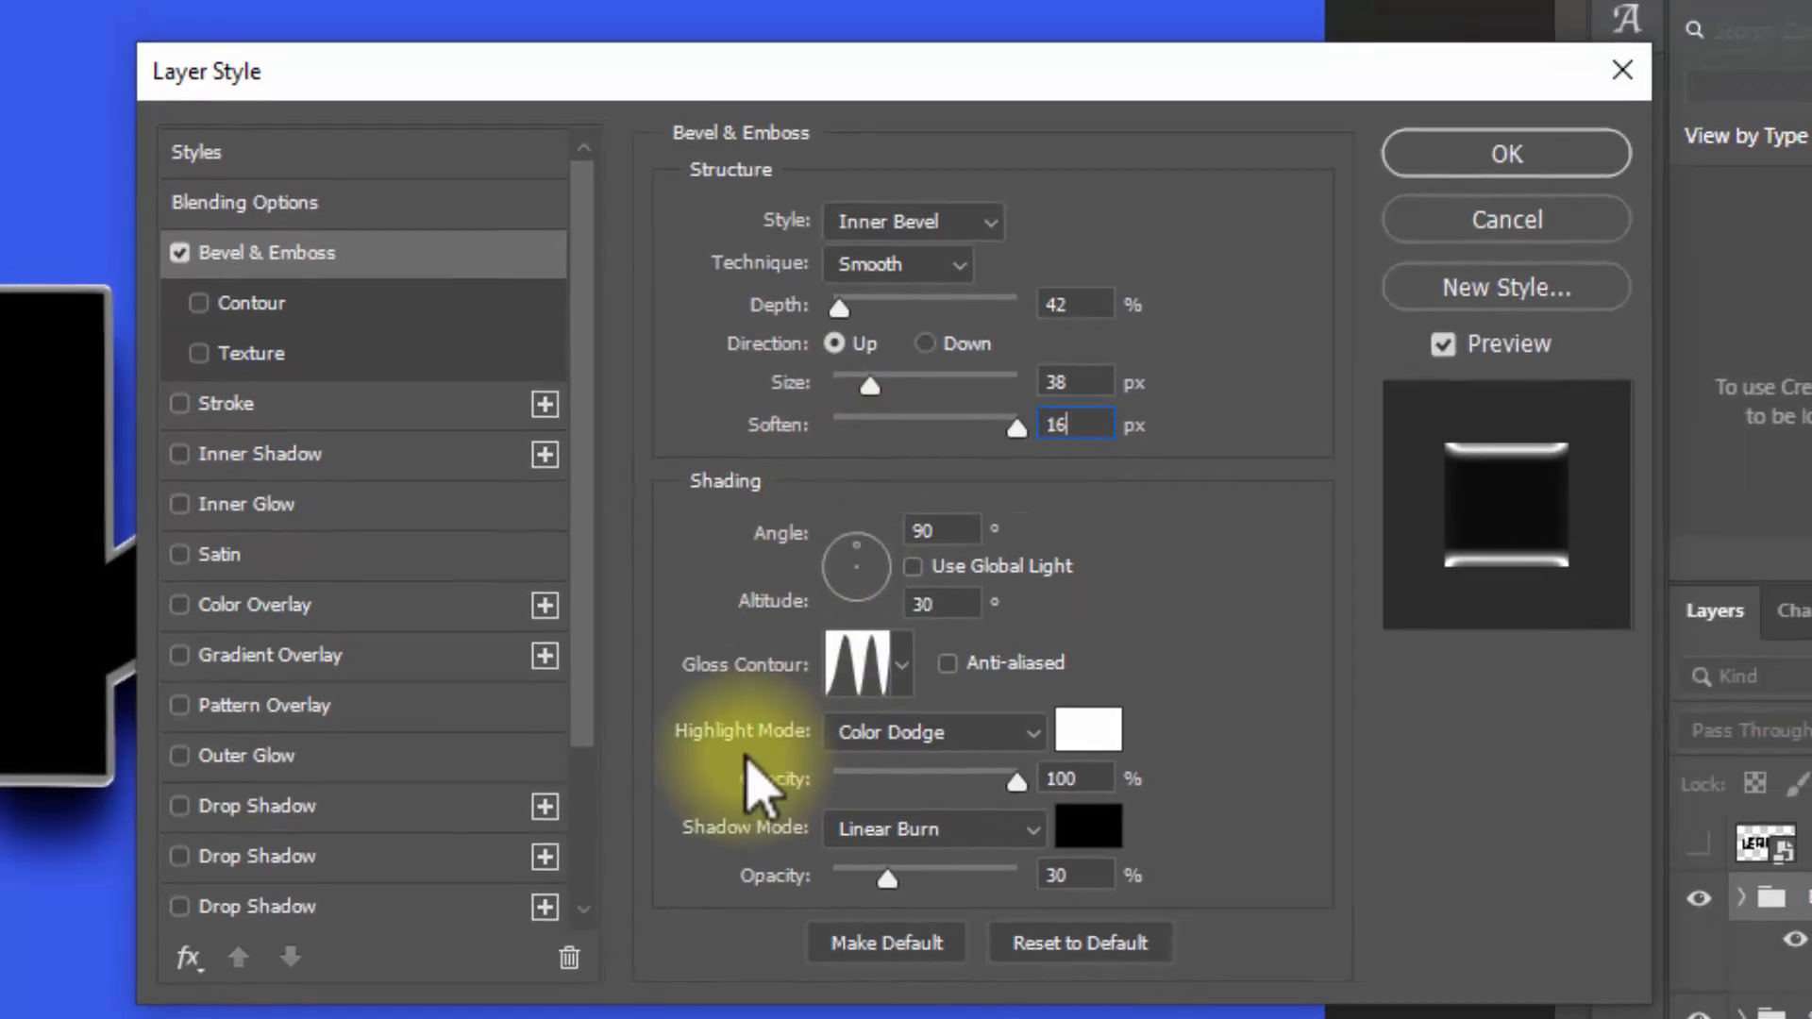
Step: Set the Border 0 bevel's gloss contour to the Linear preset
click(845, 665)
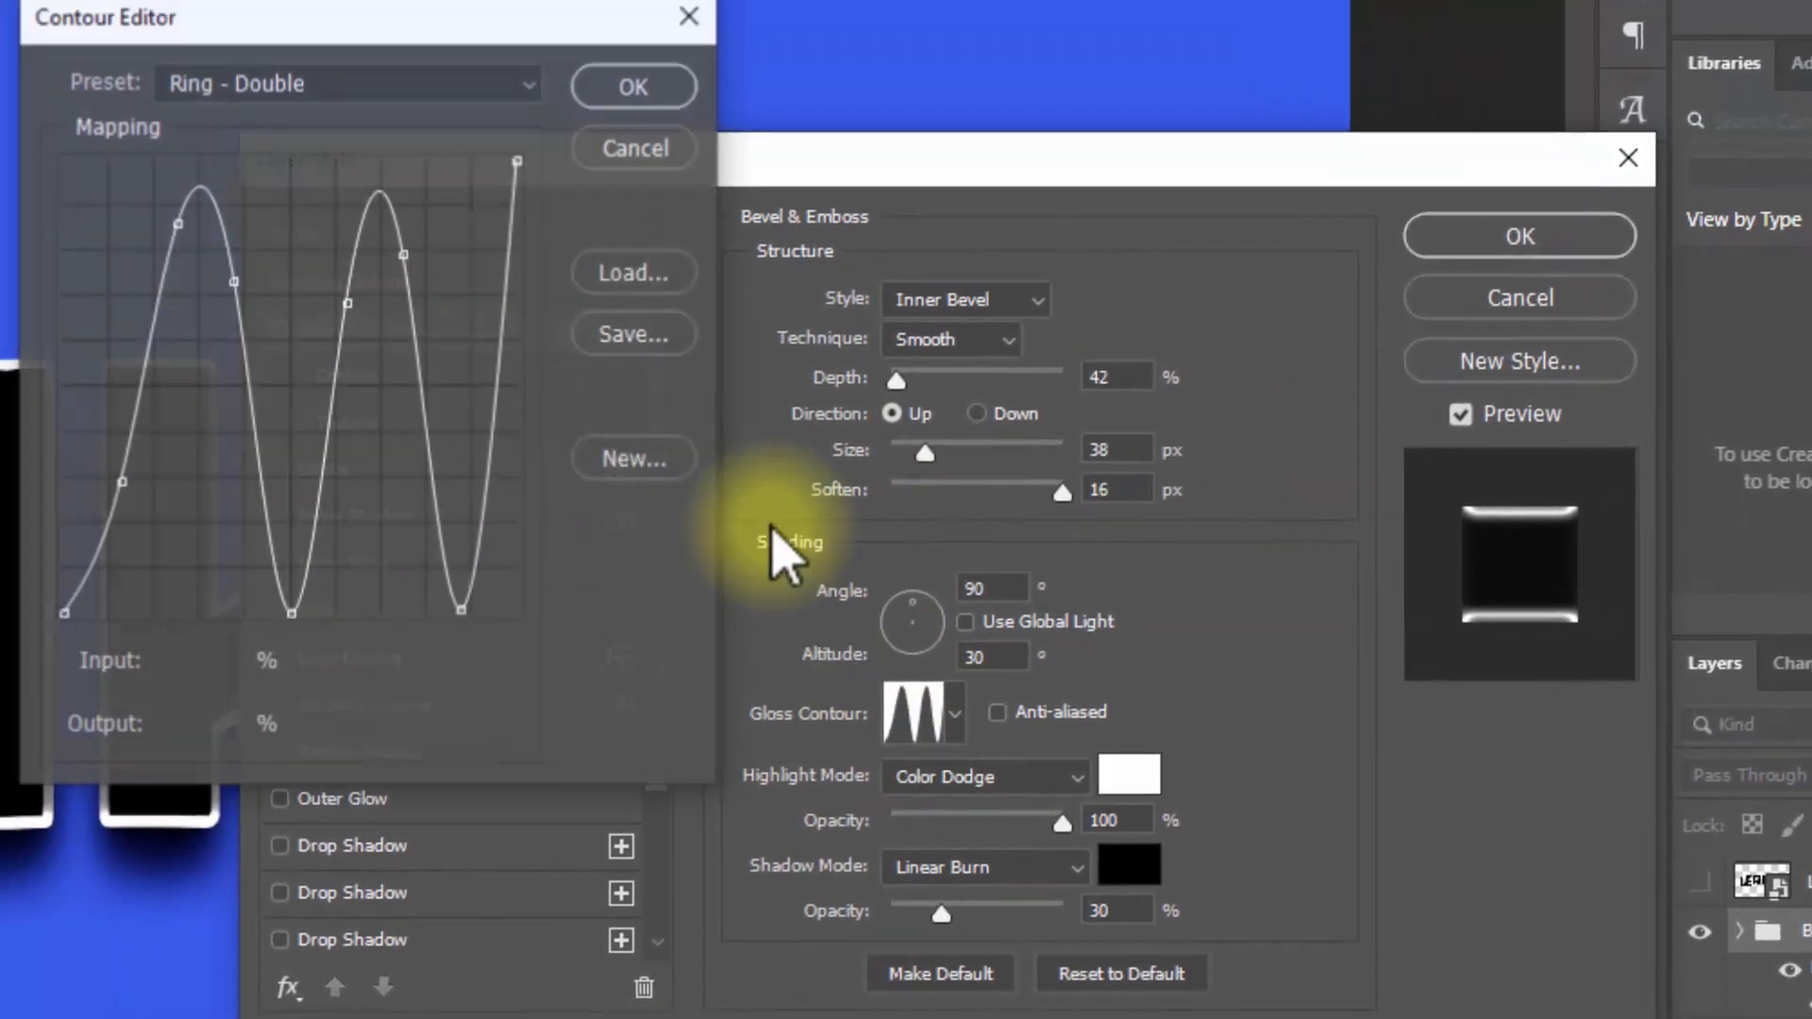
click(368, 83)
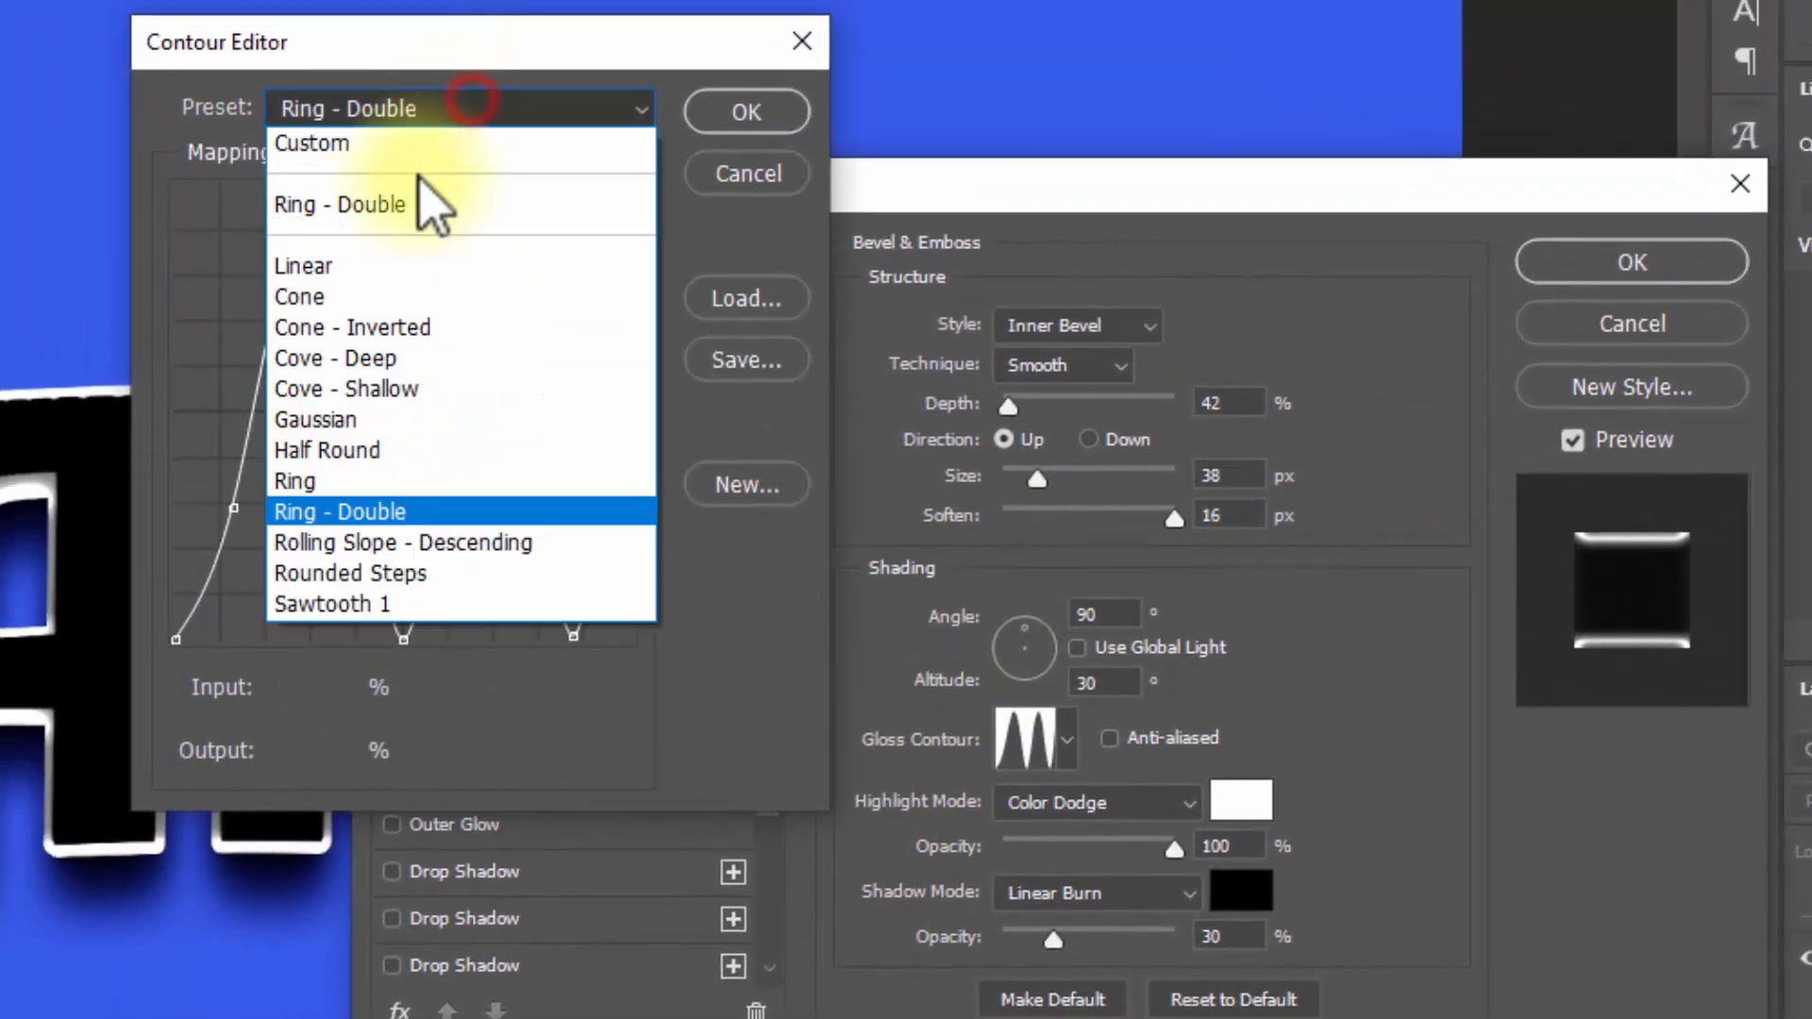
click(387, 266)
click(764, 107)
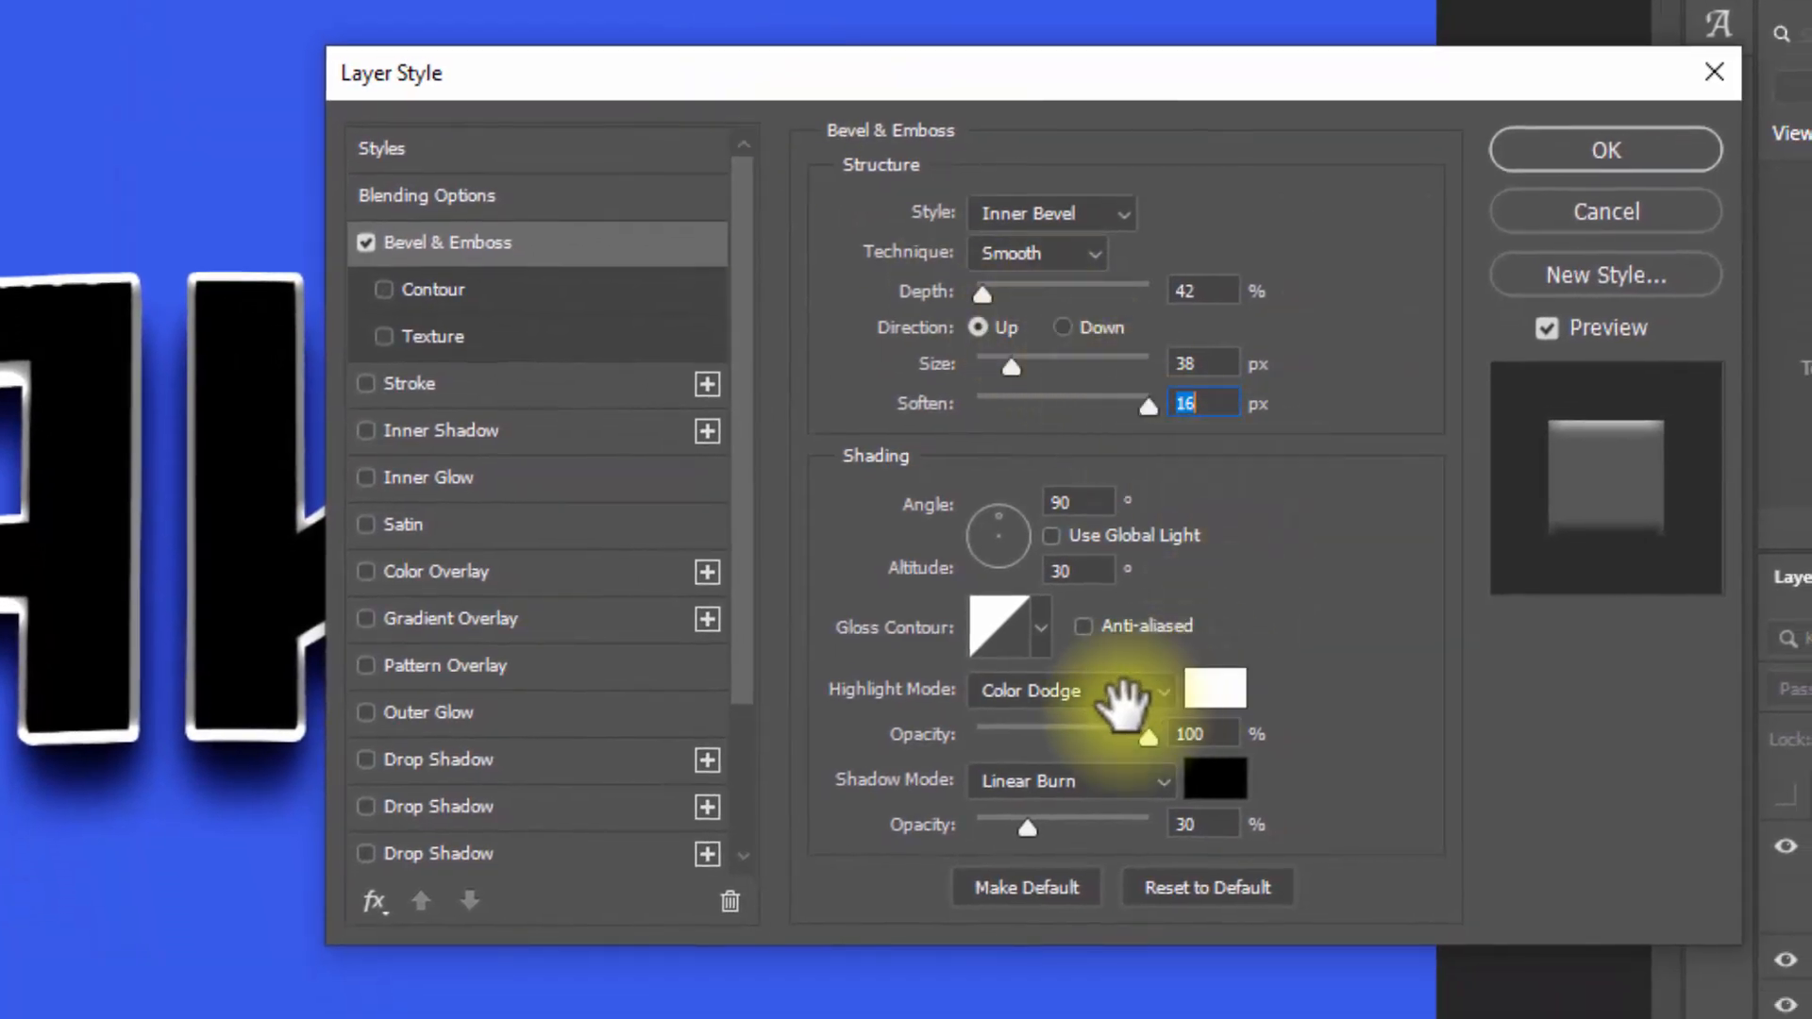
Step: Set the Border 0 bevel's highlight mode to Screen
click(1123, 699)
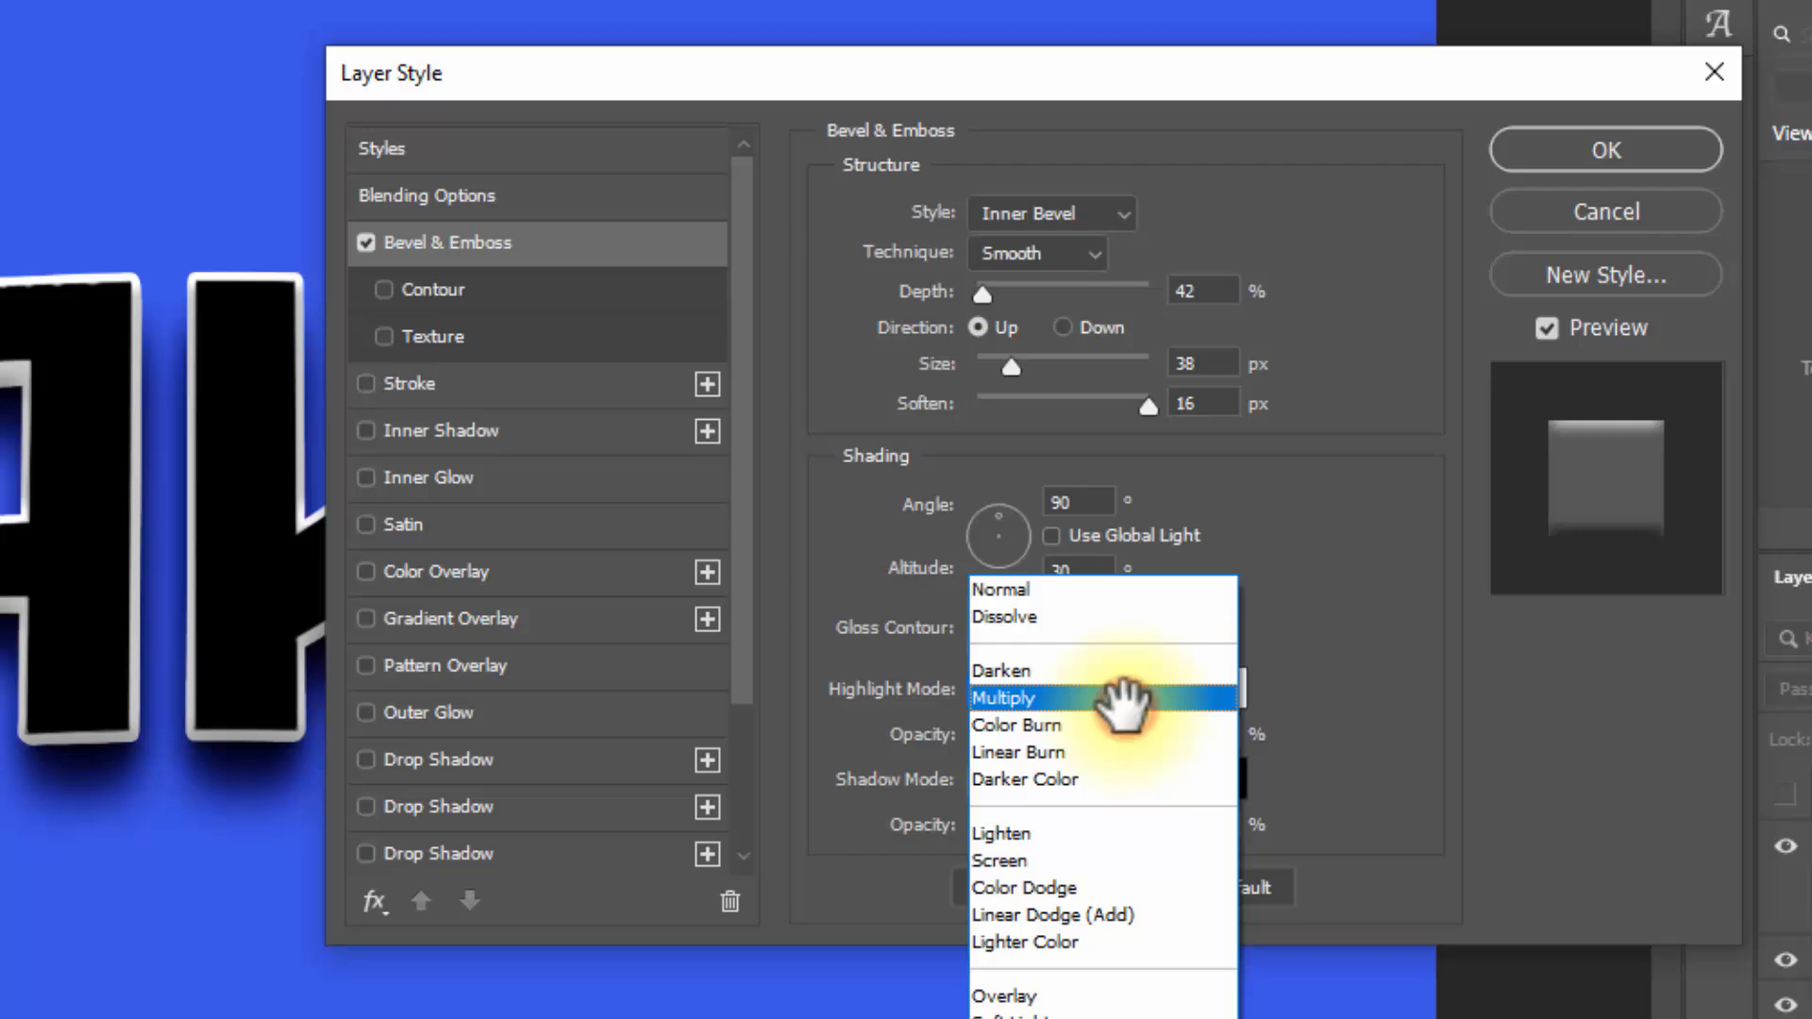
click(1060, 857)
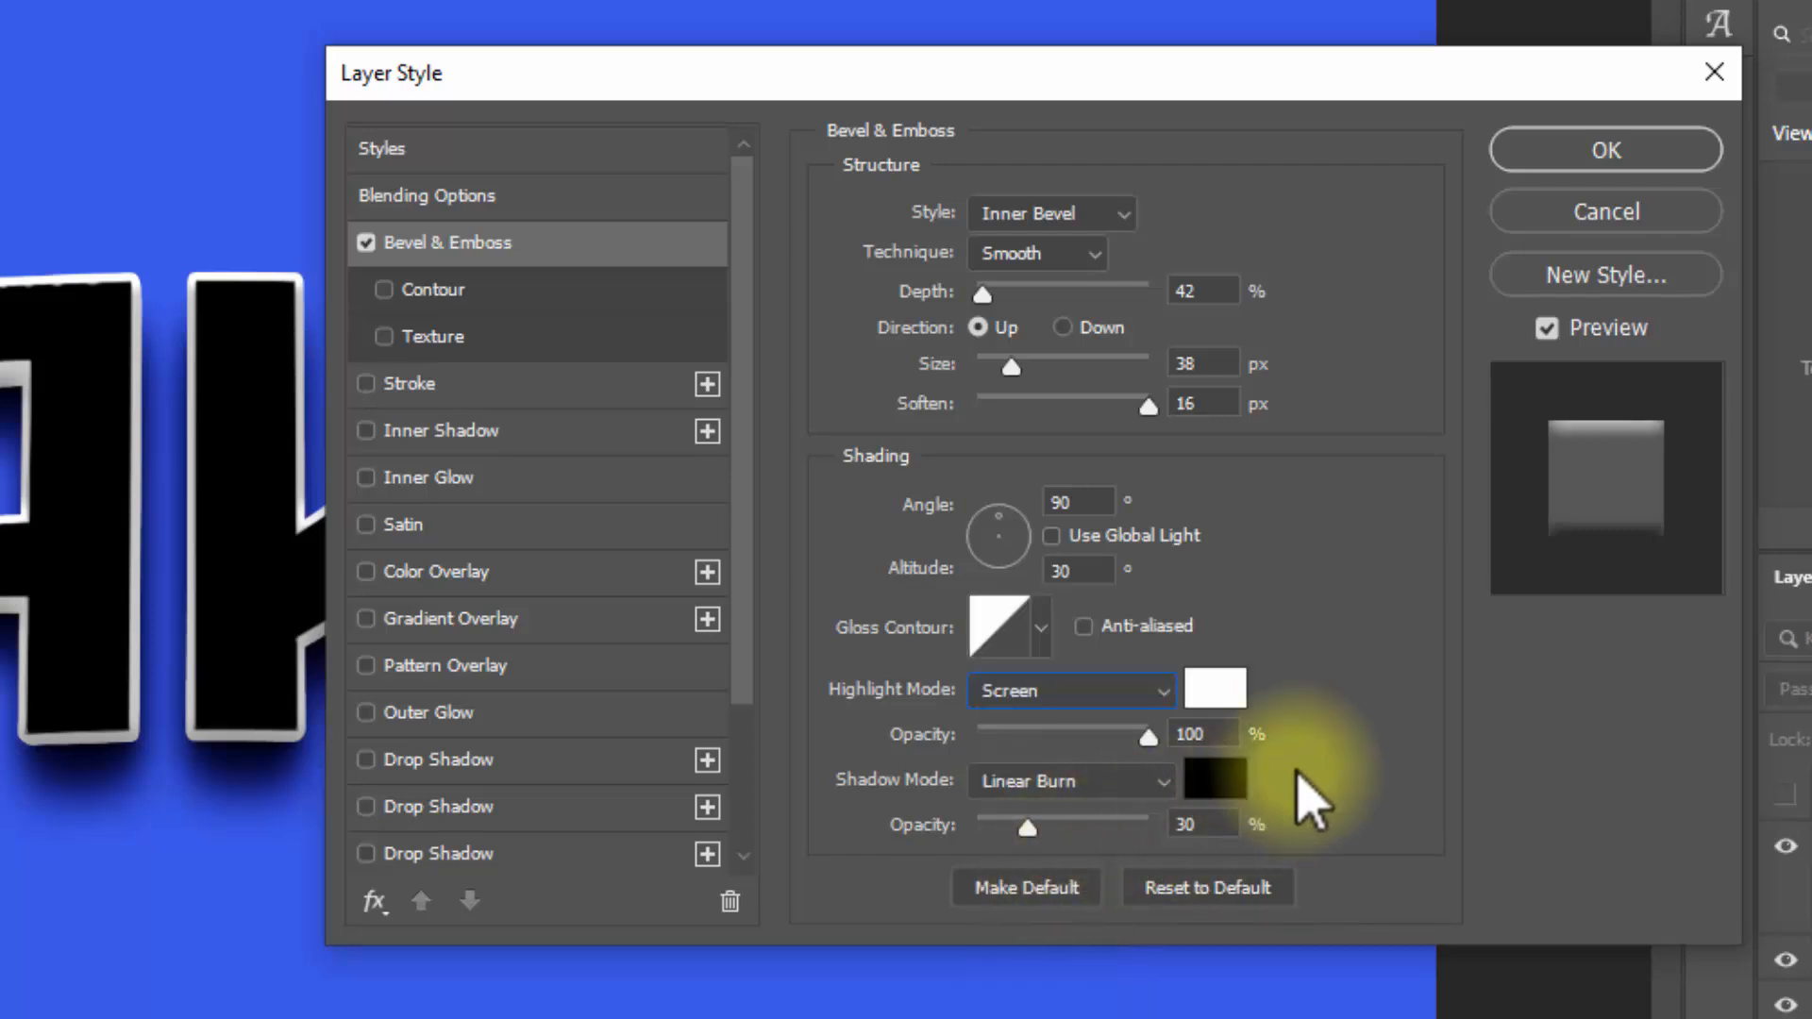
click(1215, 697)
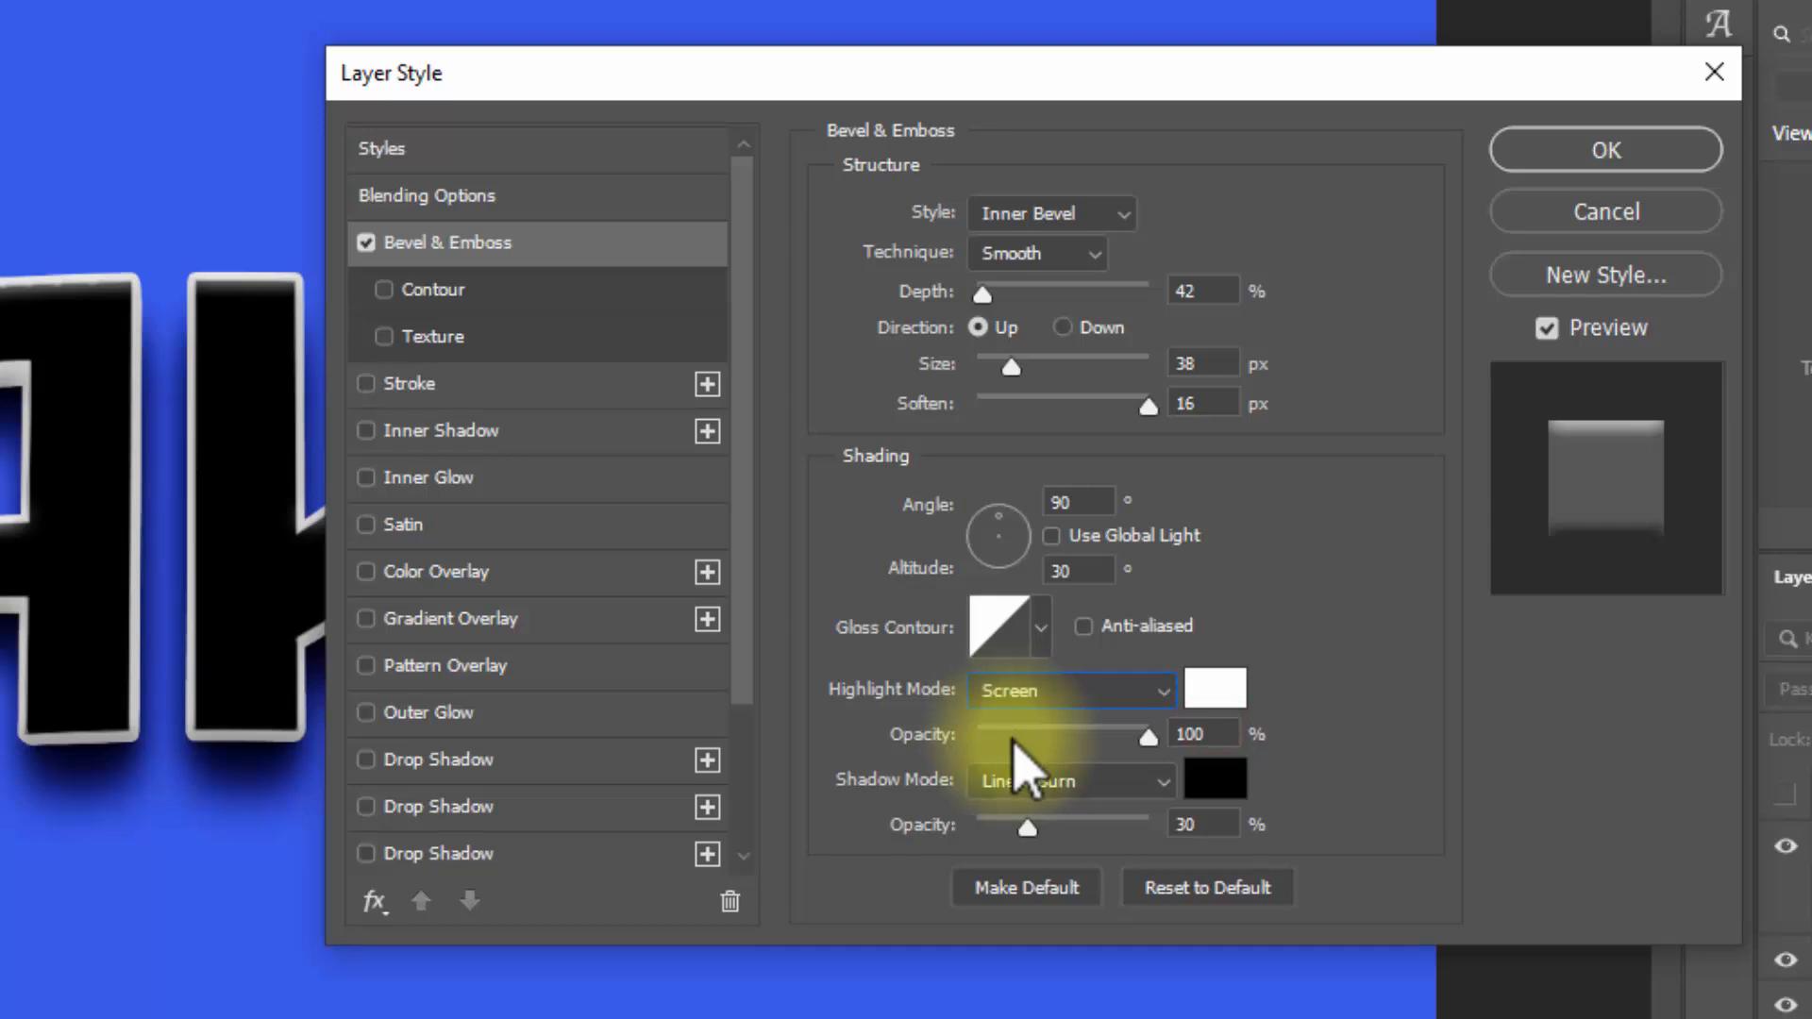
Step: Set the Border 0 bevel's highlight opacity to 0% and its shadow to color 163f86 at 45% opacity
key(Tab)
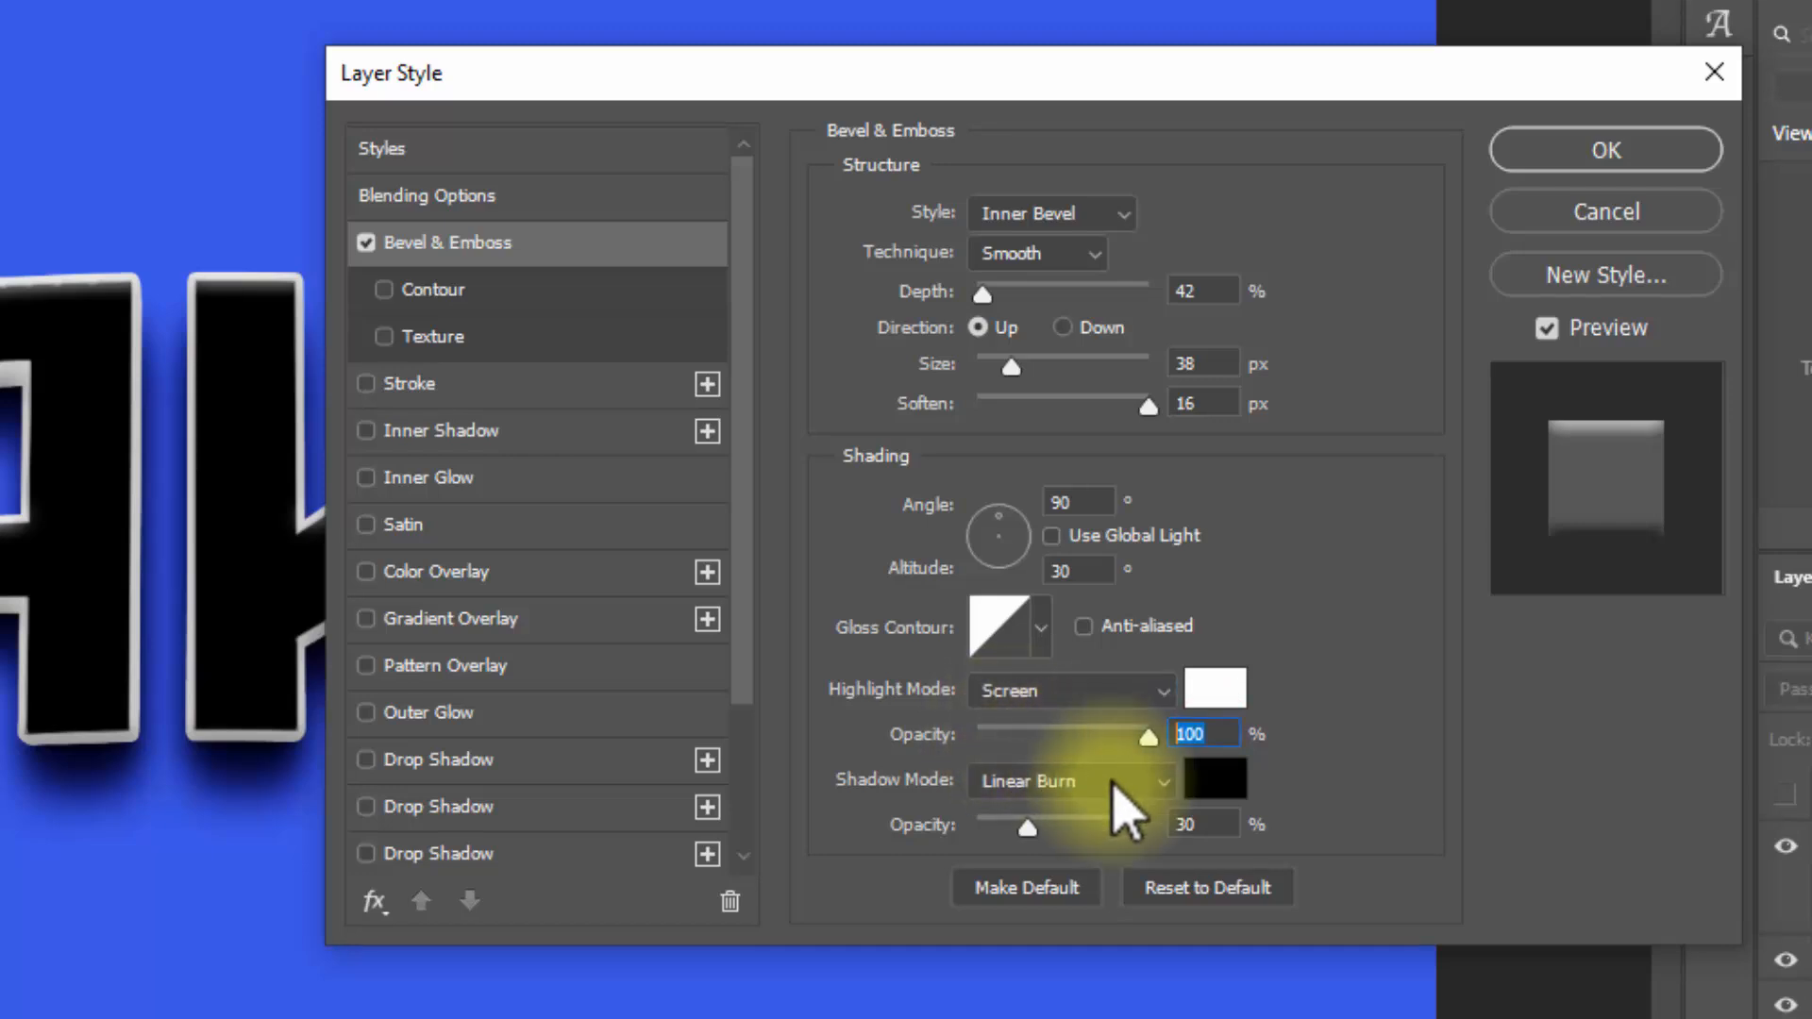
text(0)
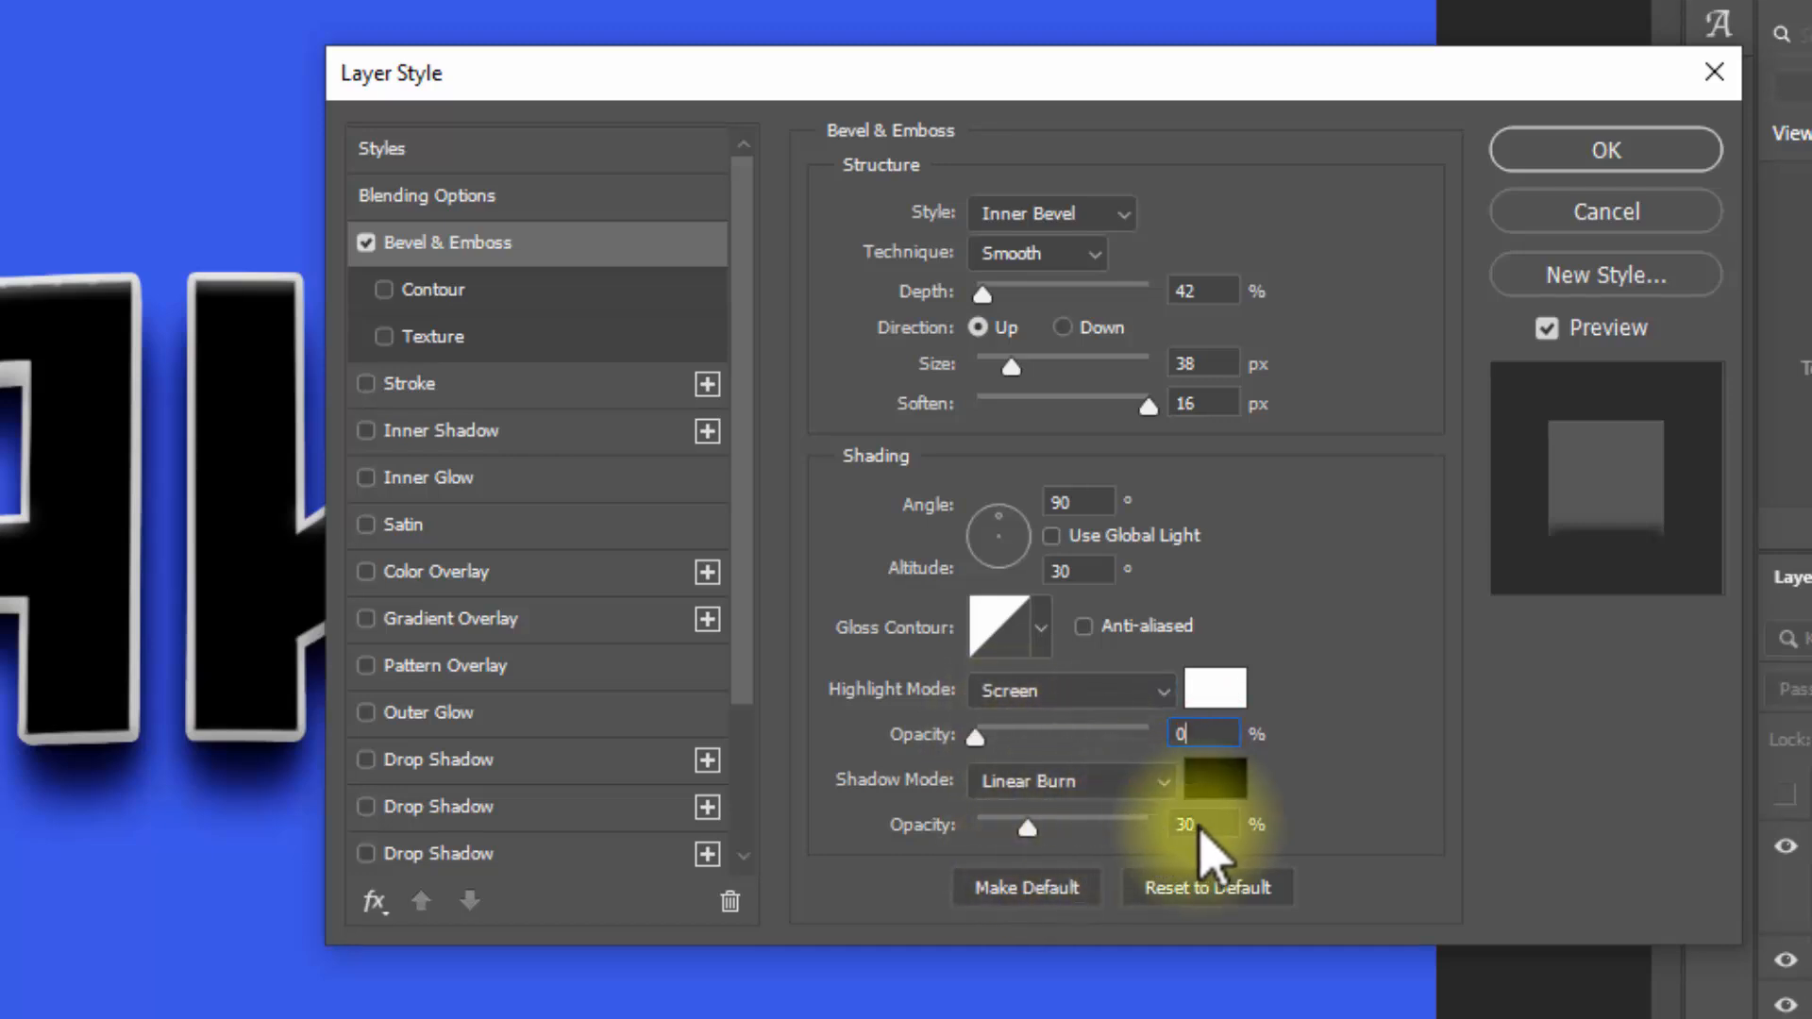
click(1238, 779)
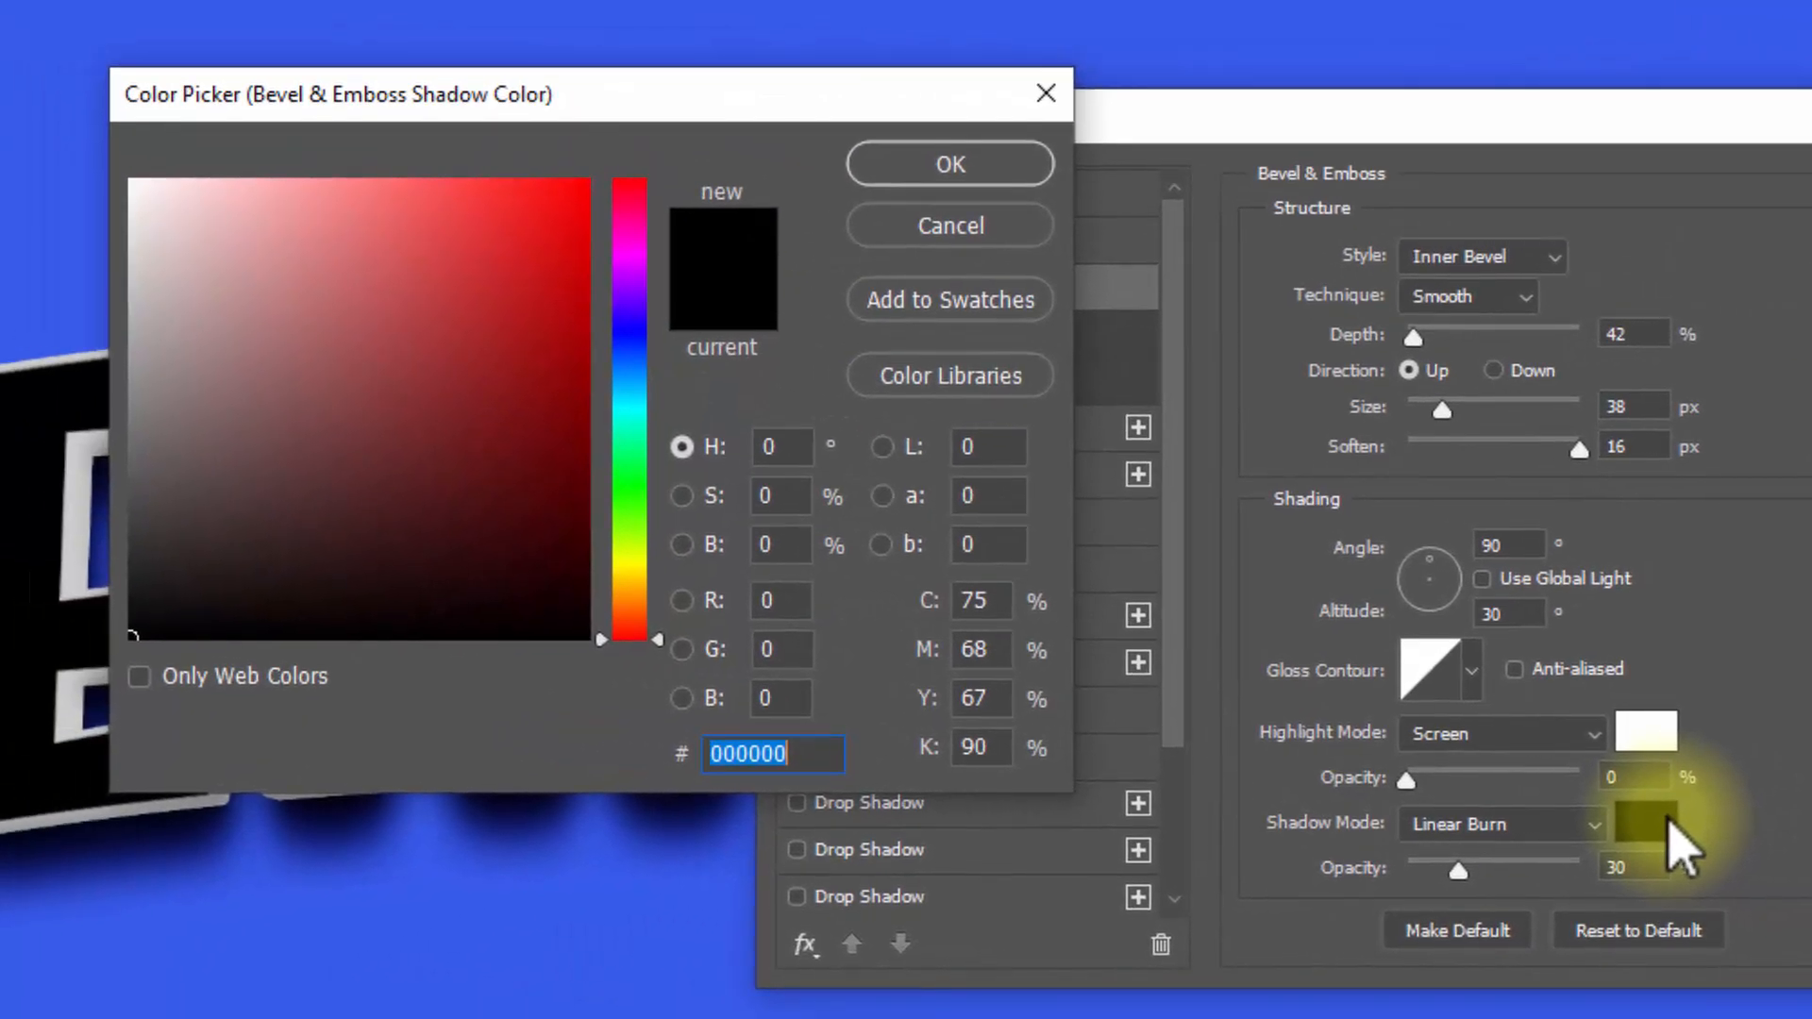
text(163f86)
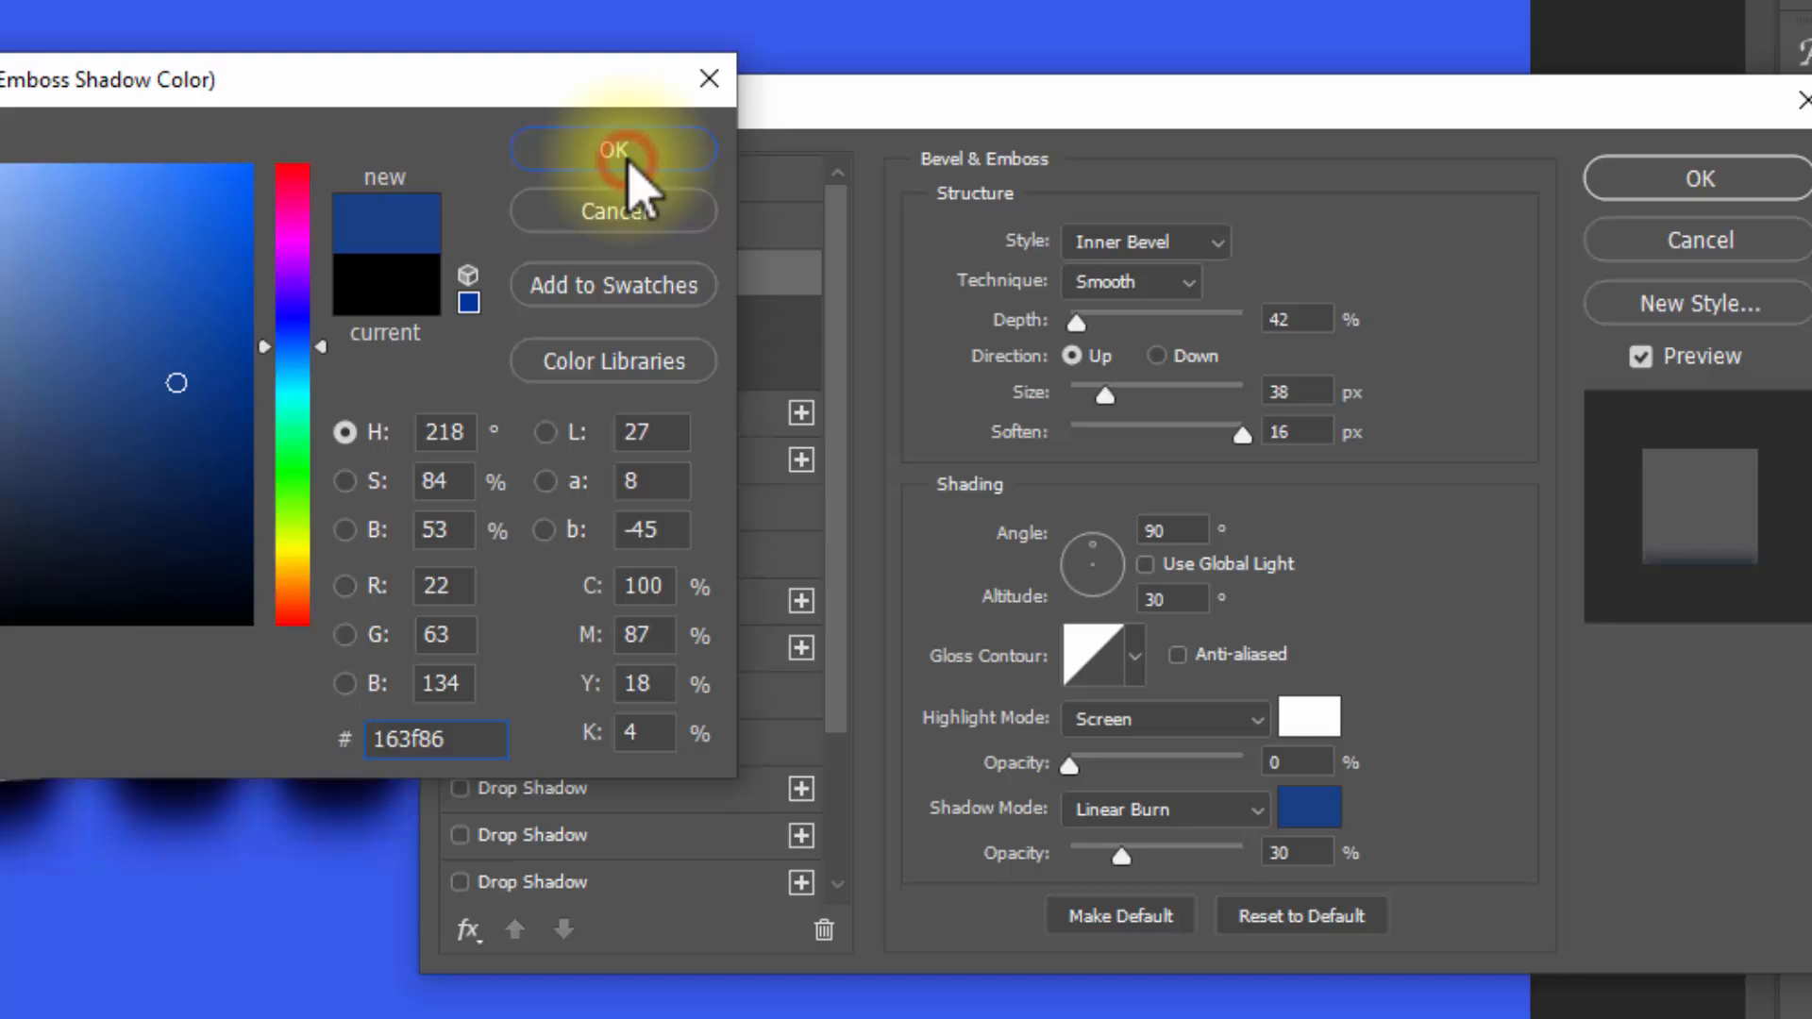
click(950, 165)
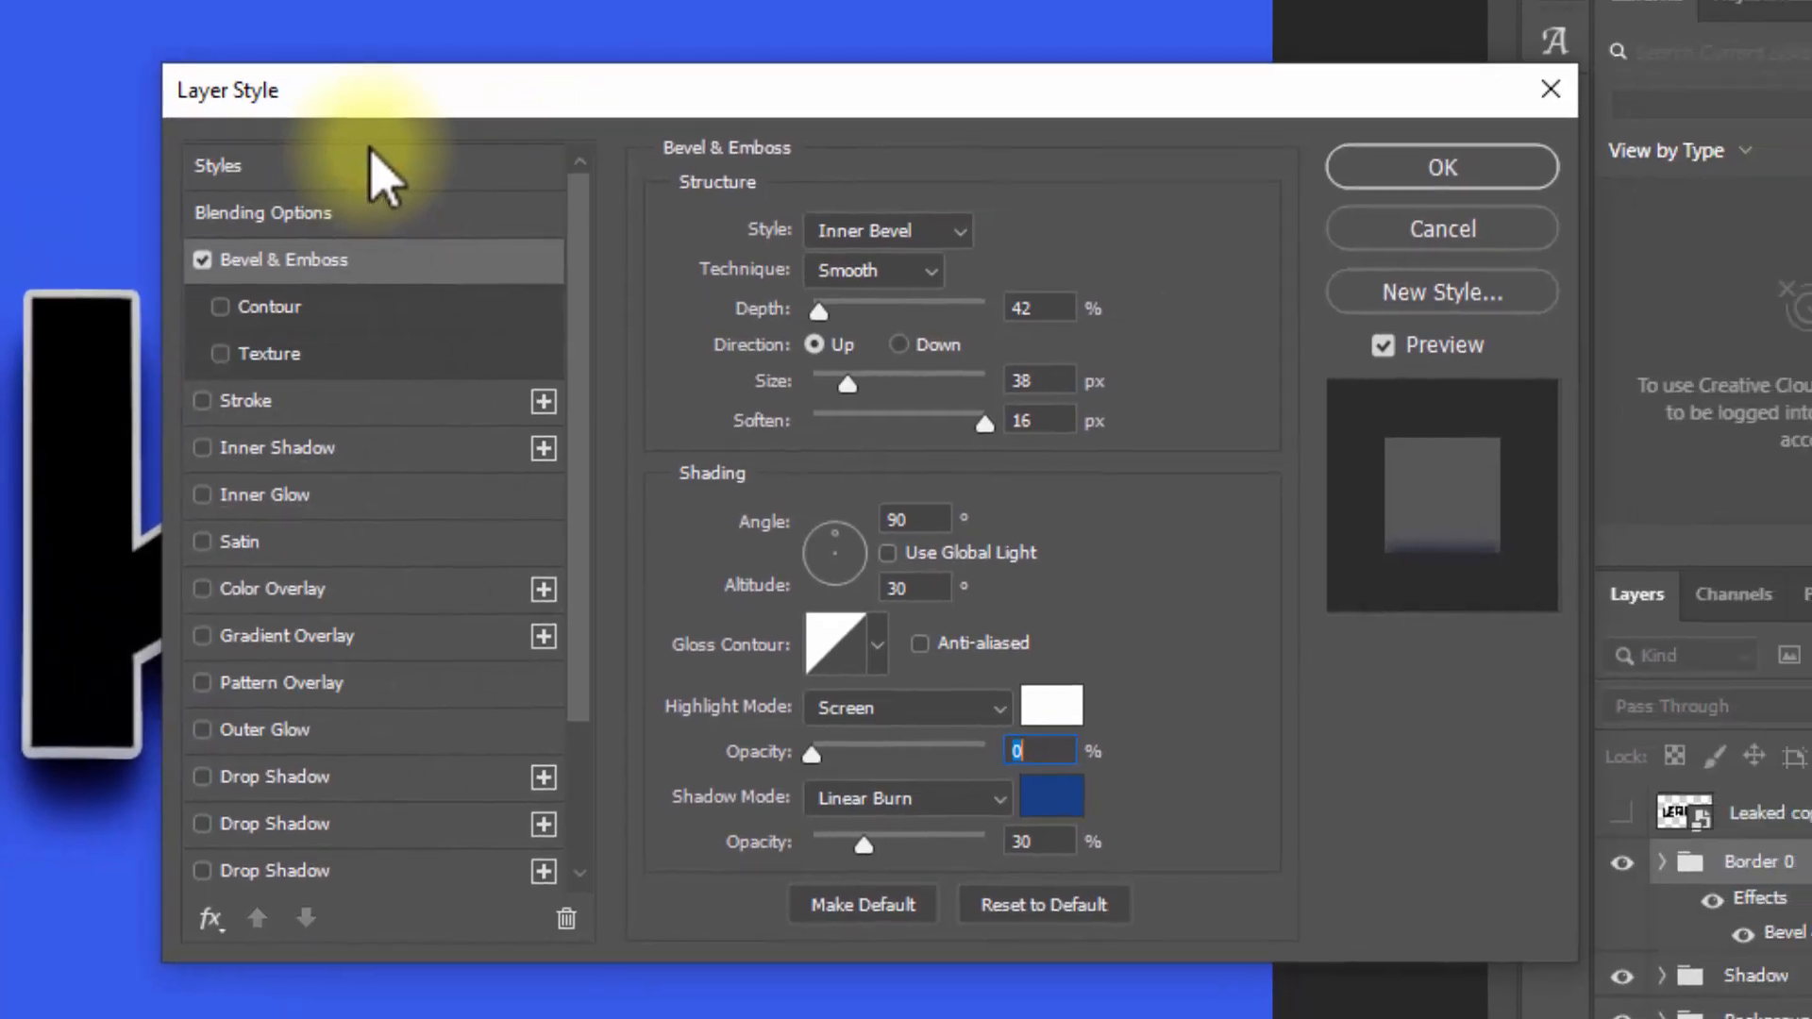
double_click(1053, 843)
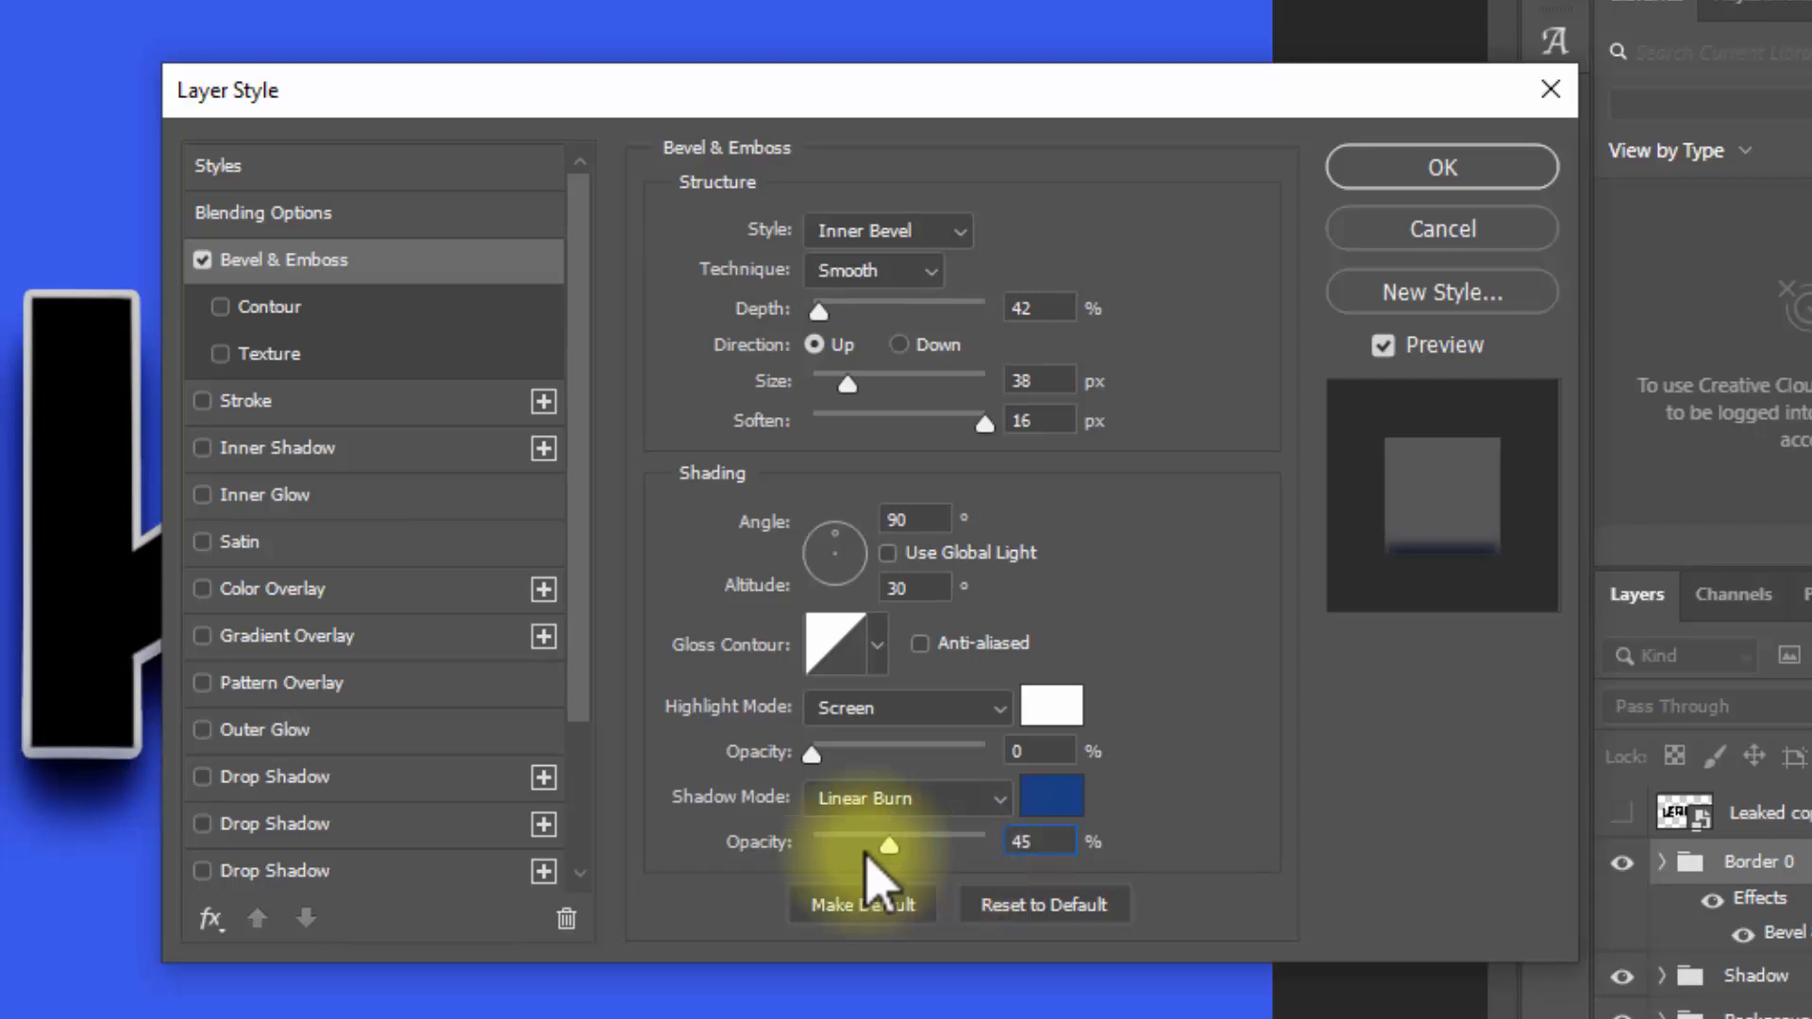
Step: Add a color overlay to the Border 0 group using Linear Burn blending and color 5686d7, and collapse its effects list
click(299, 596)
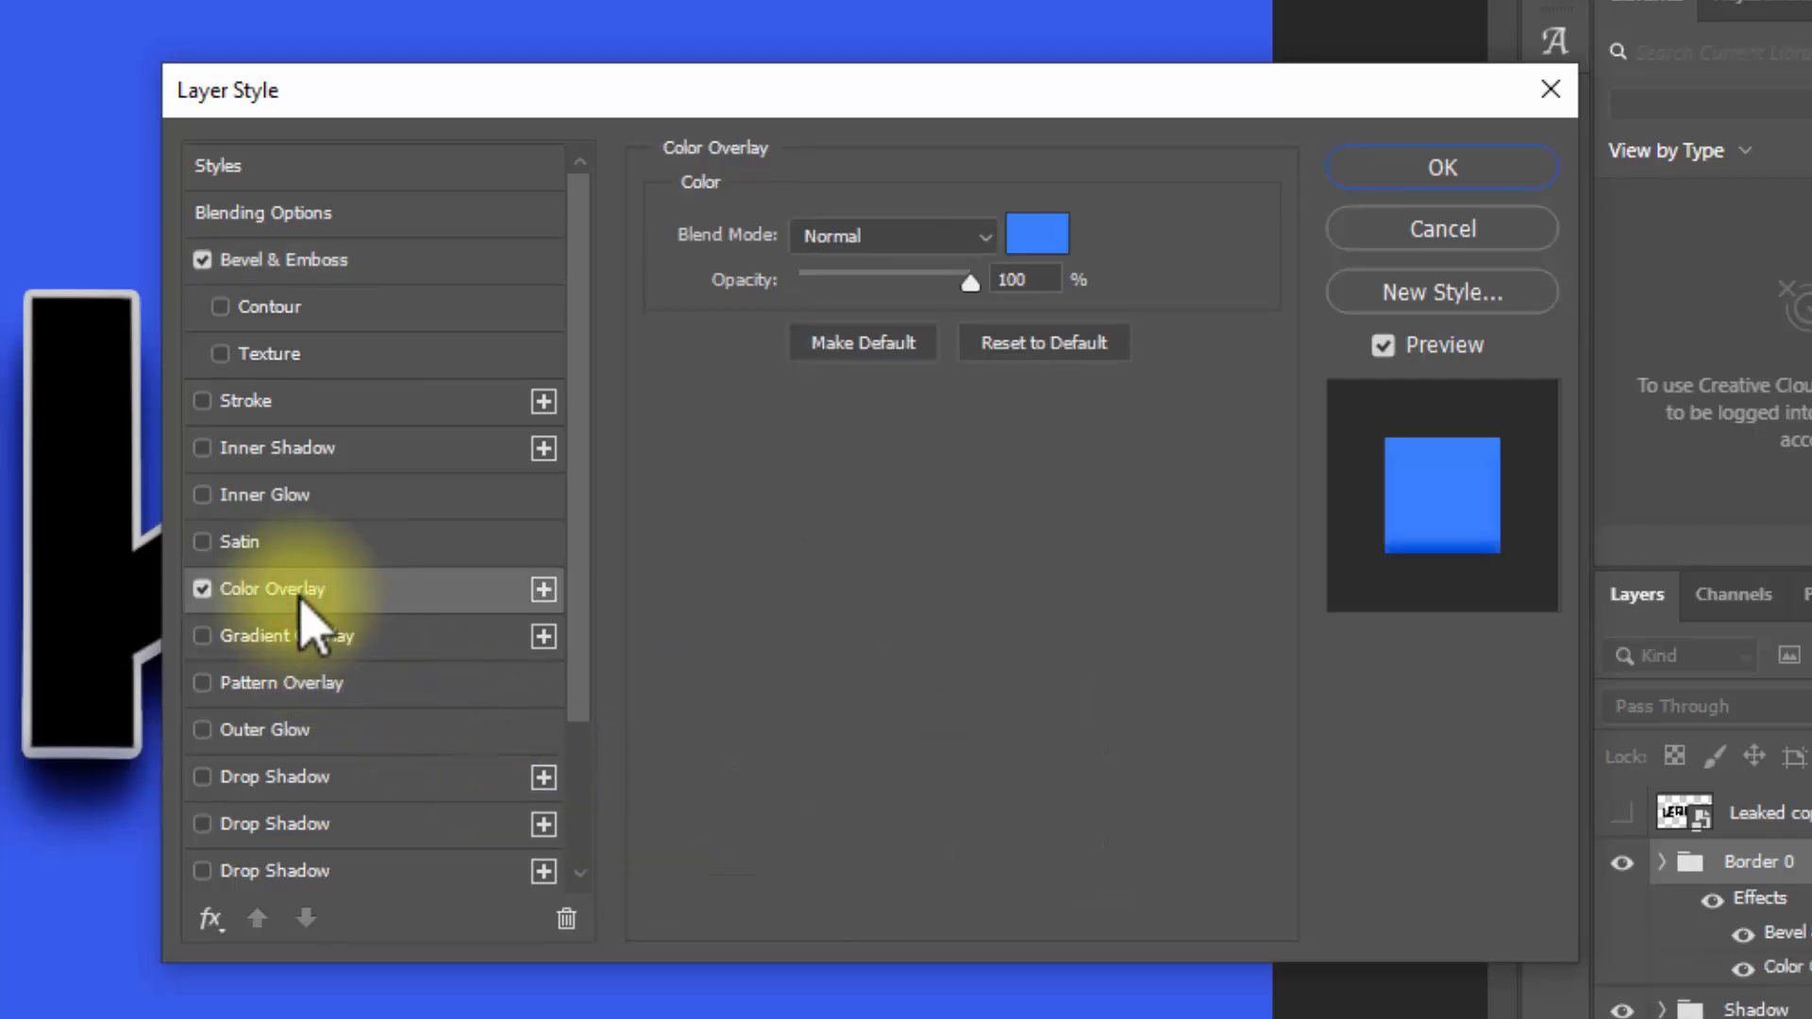
click(880, 238)
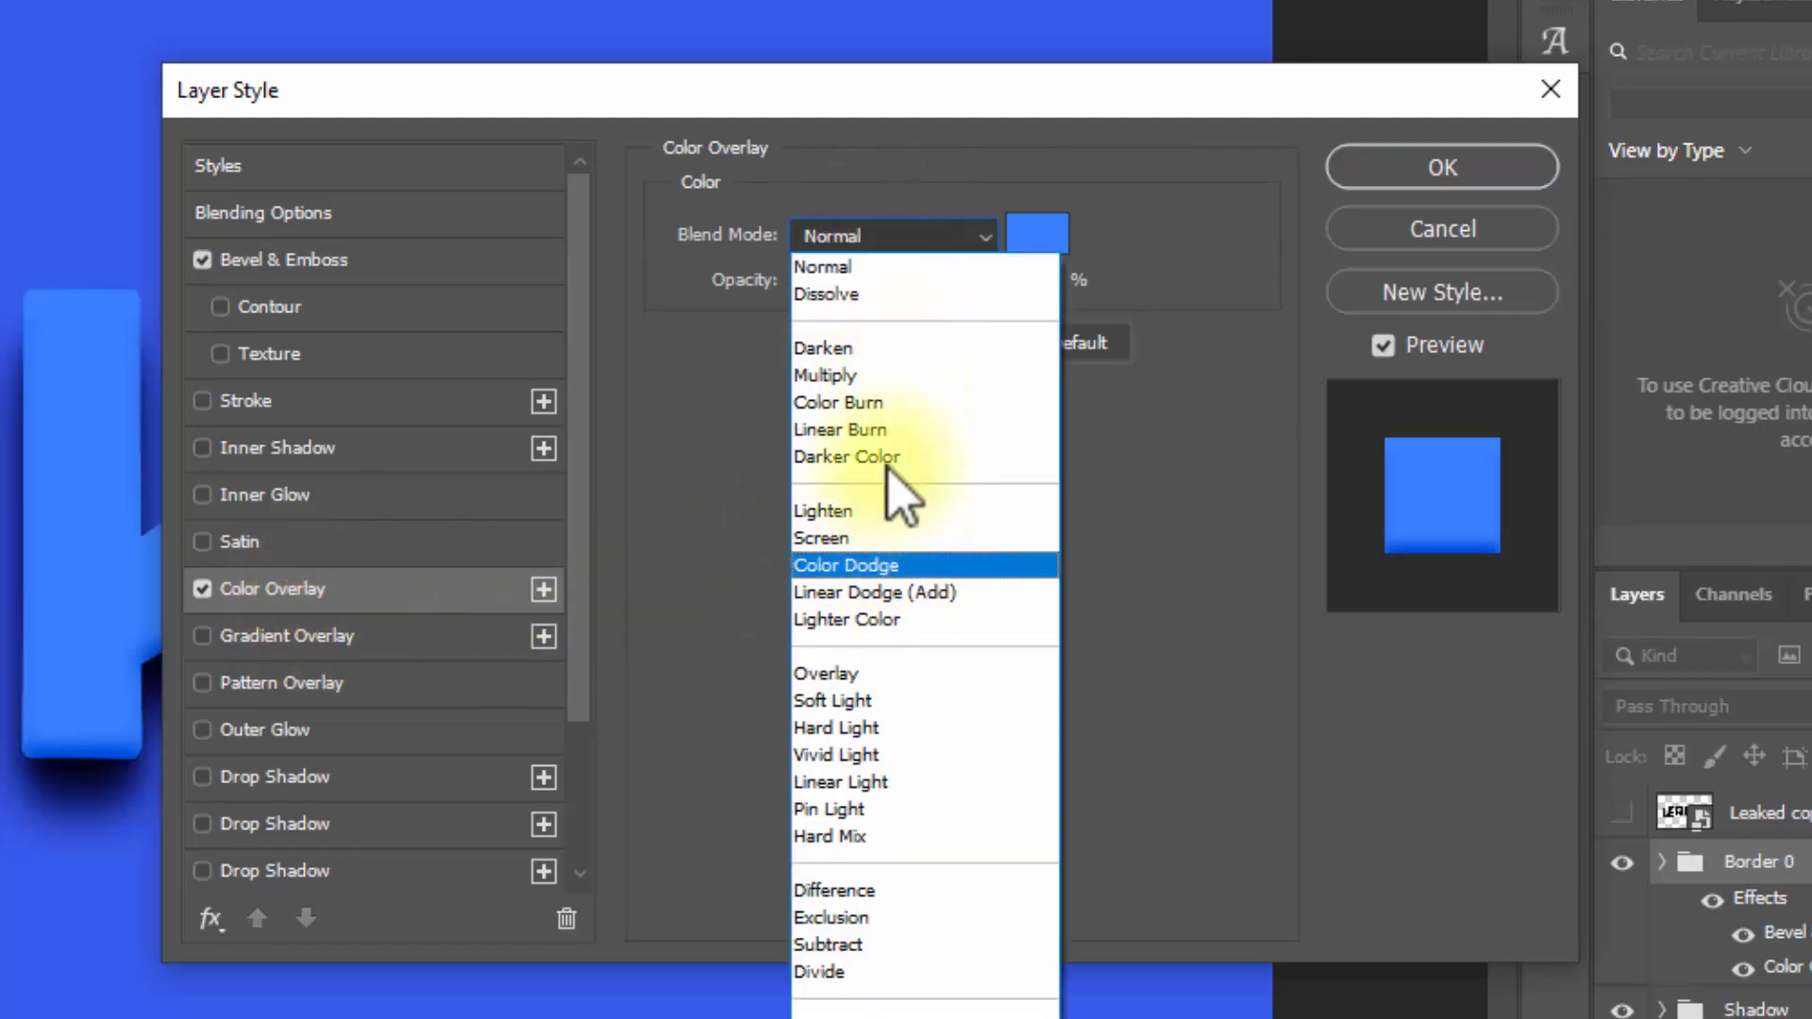
click(879, 432)
click(947, 431)
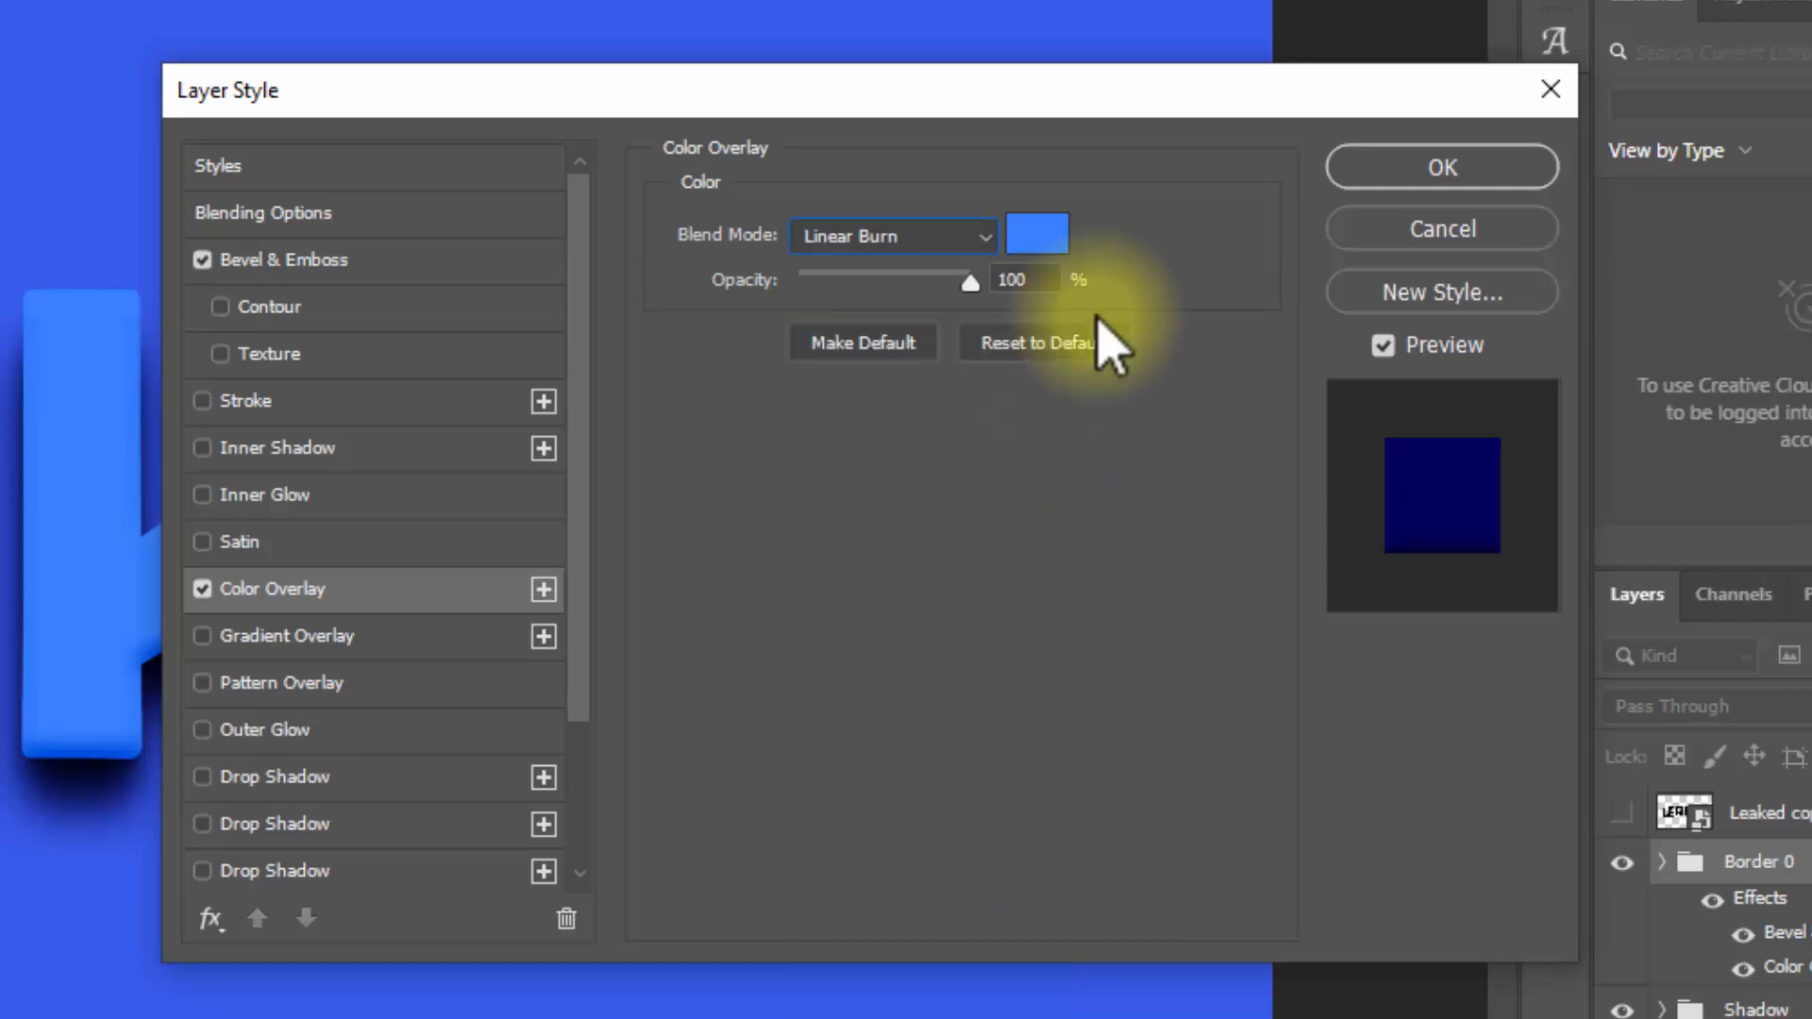
click(1041, 236)
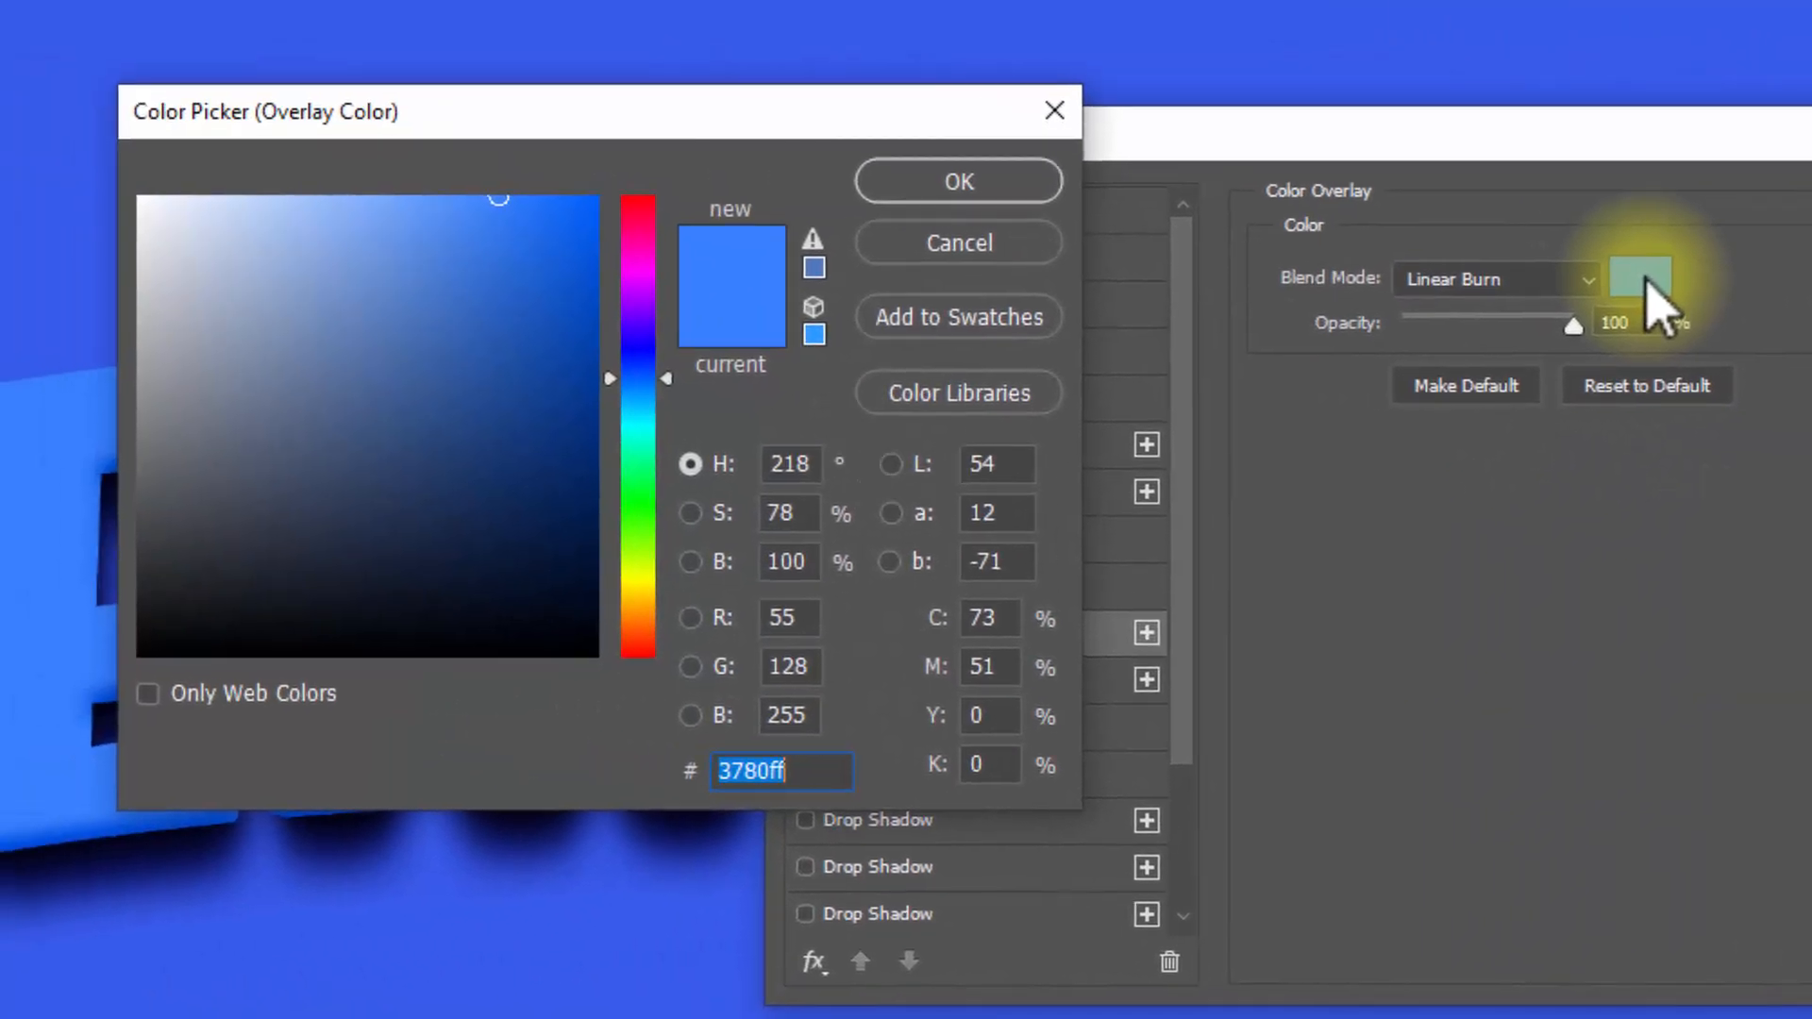
text(5686d)
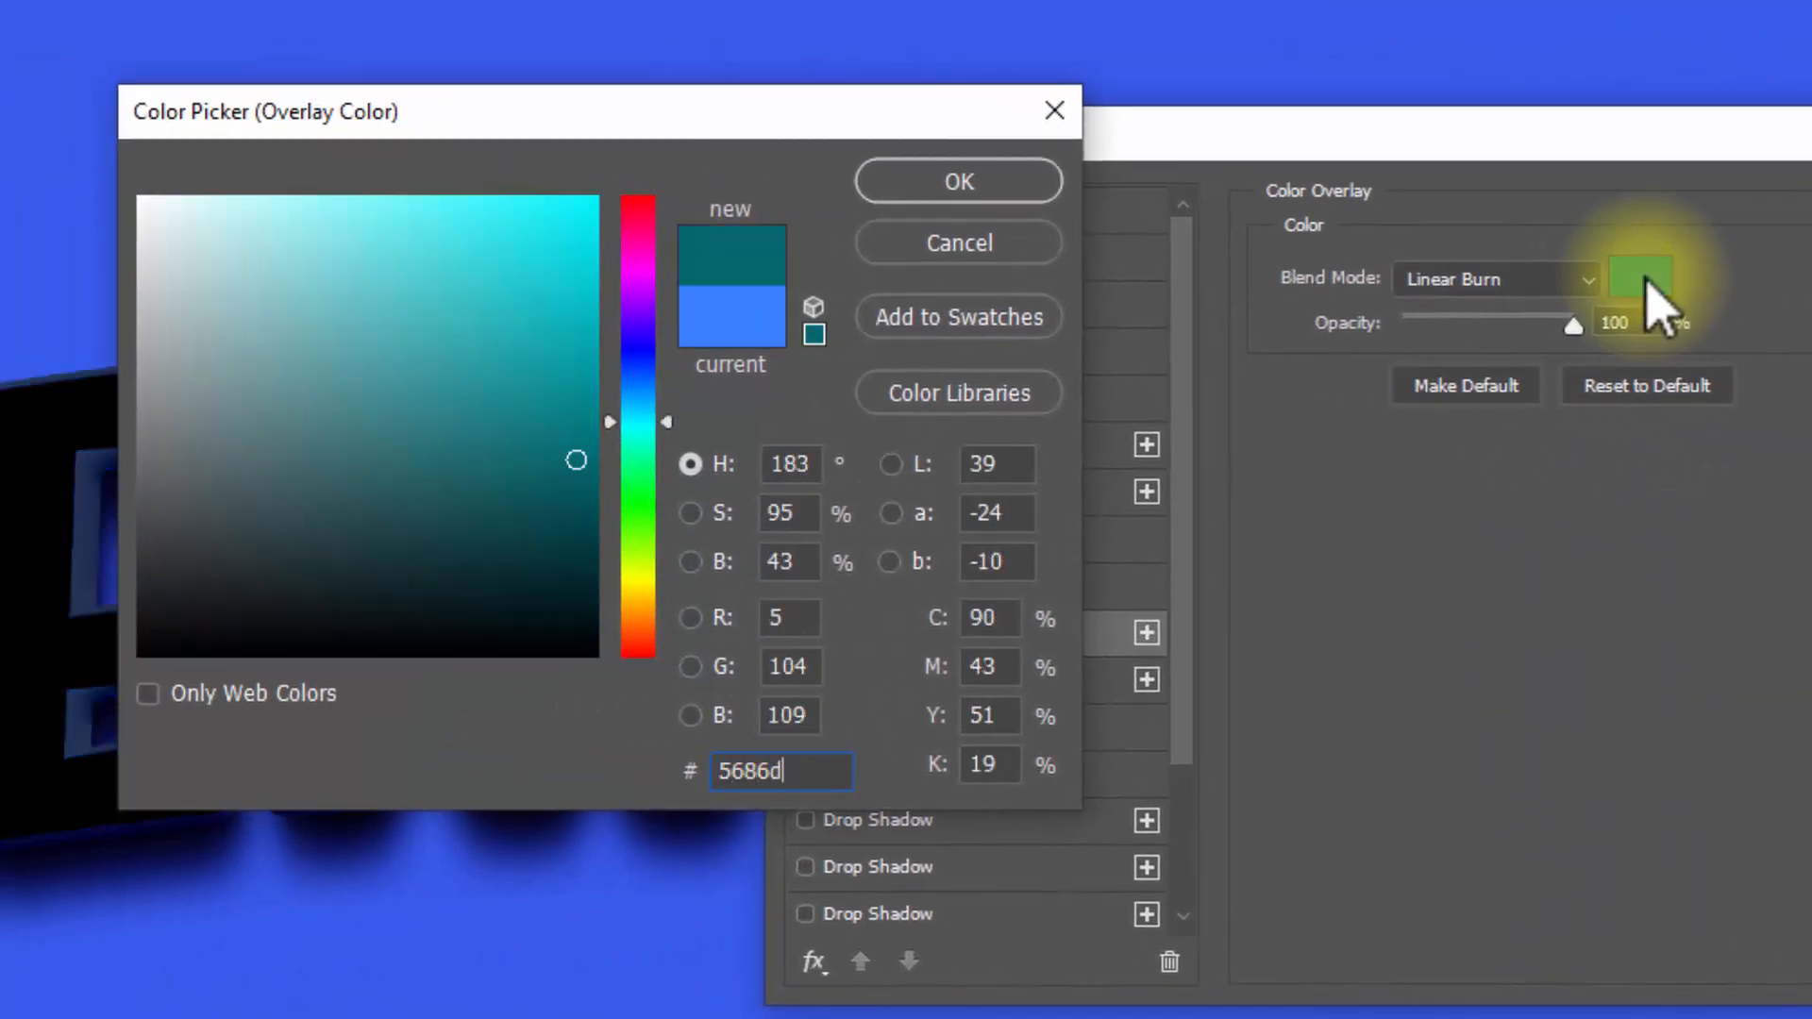
text(7)
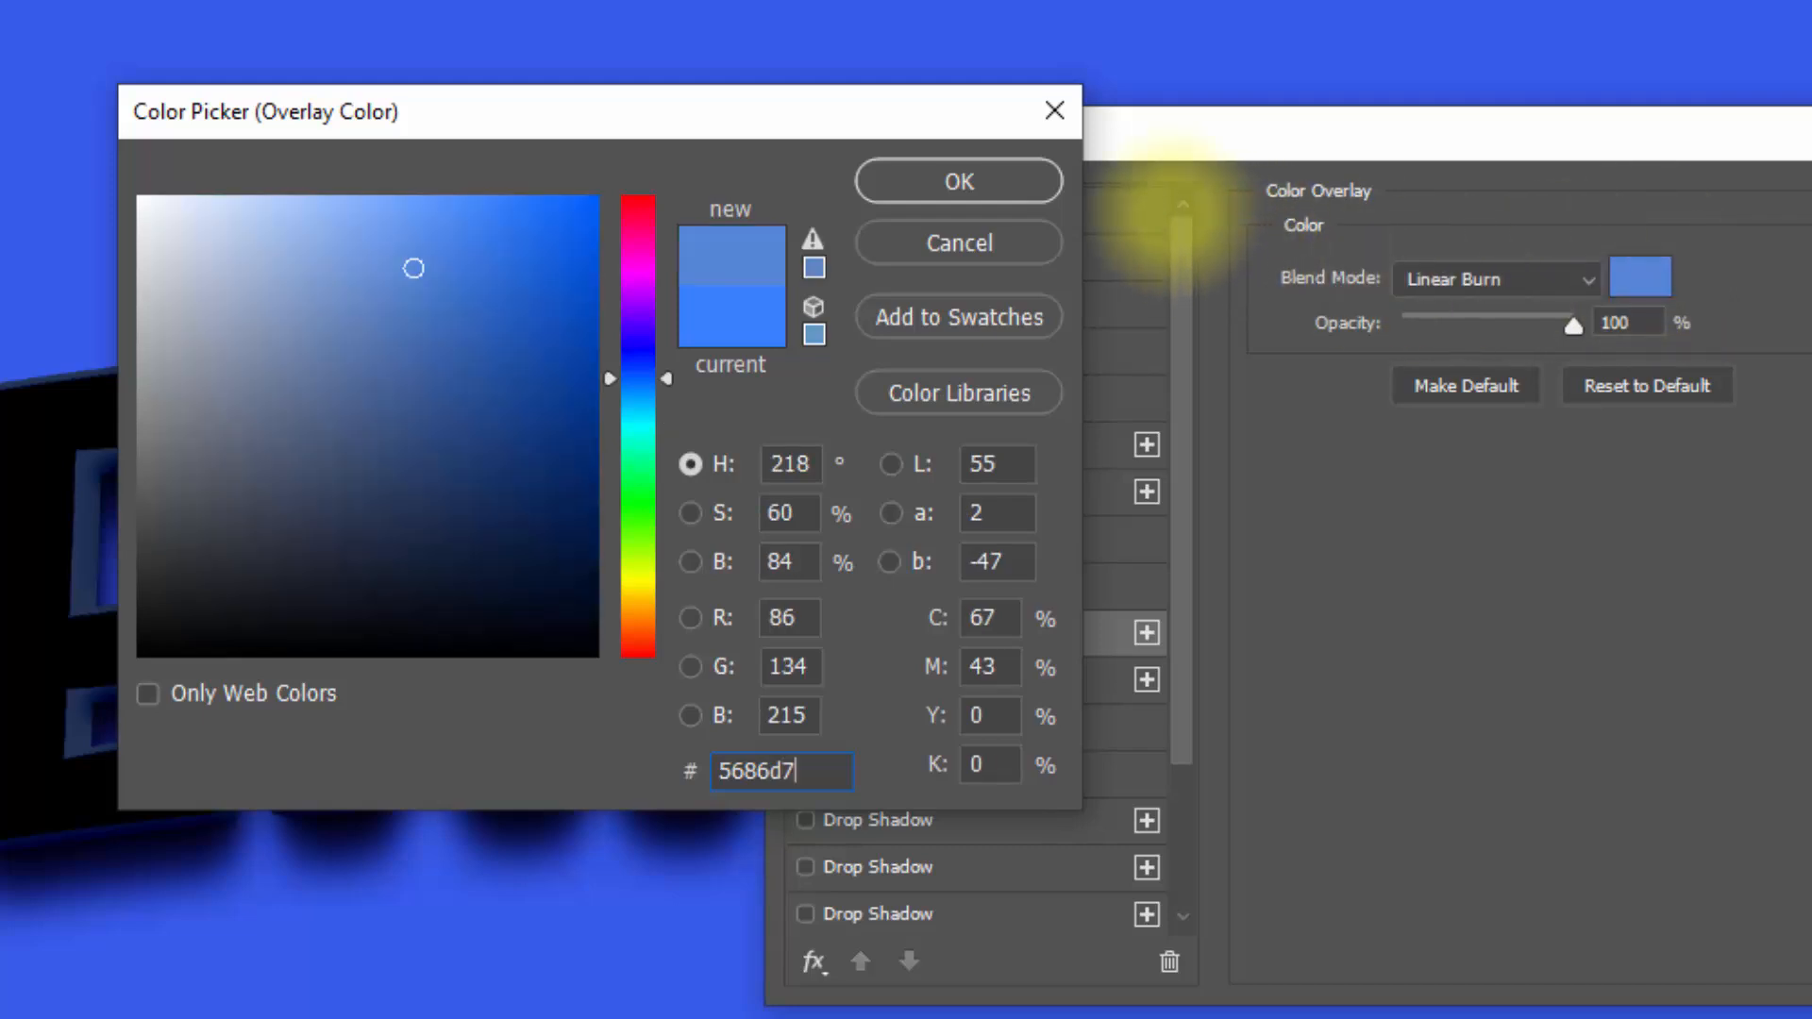
click(1039, 181)
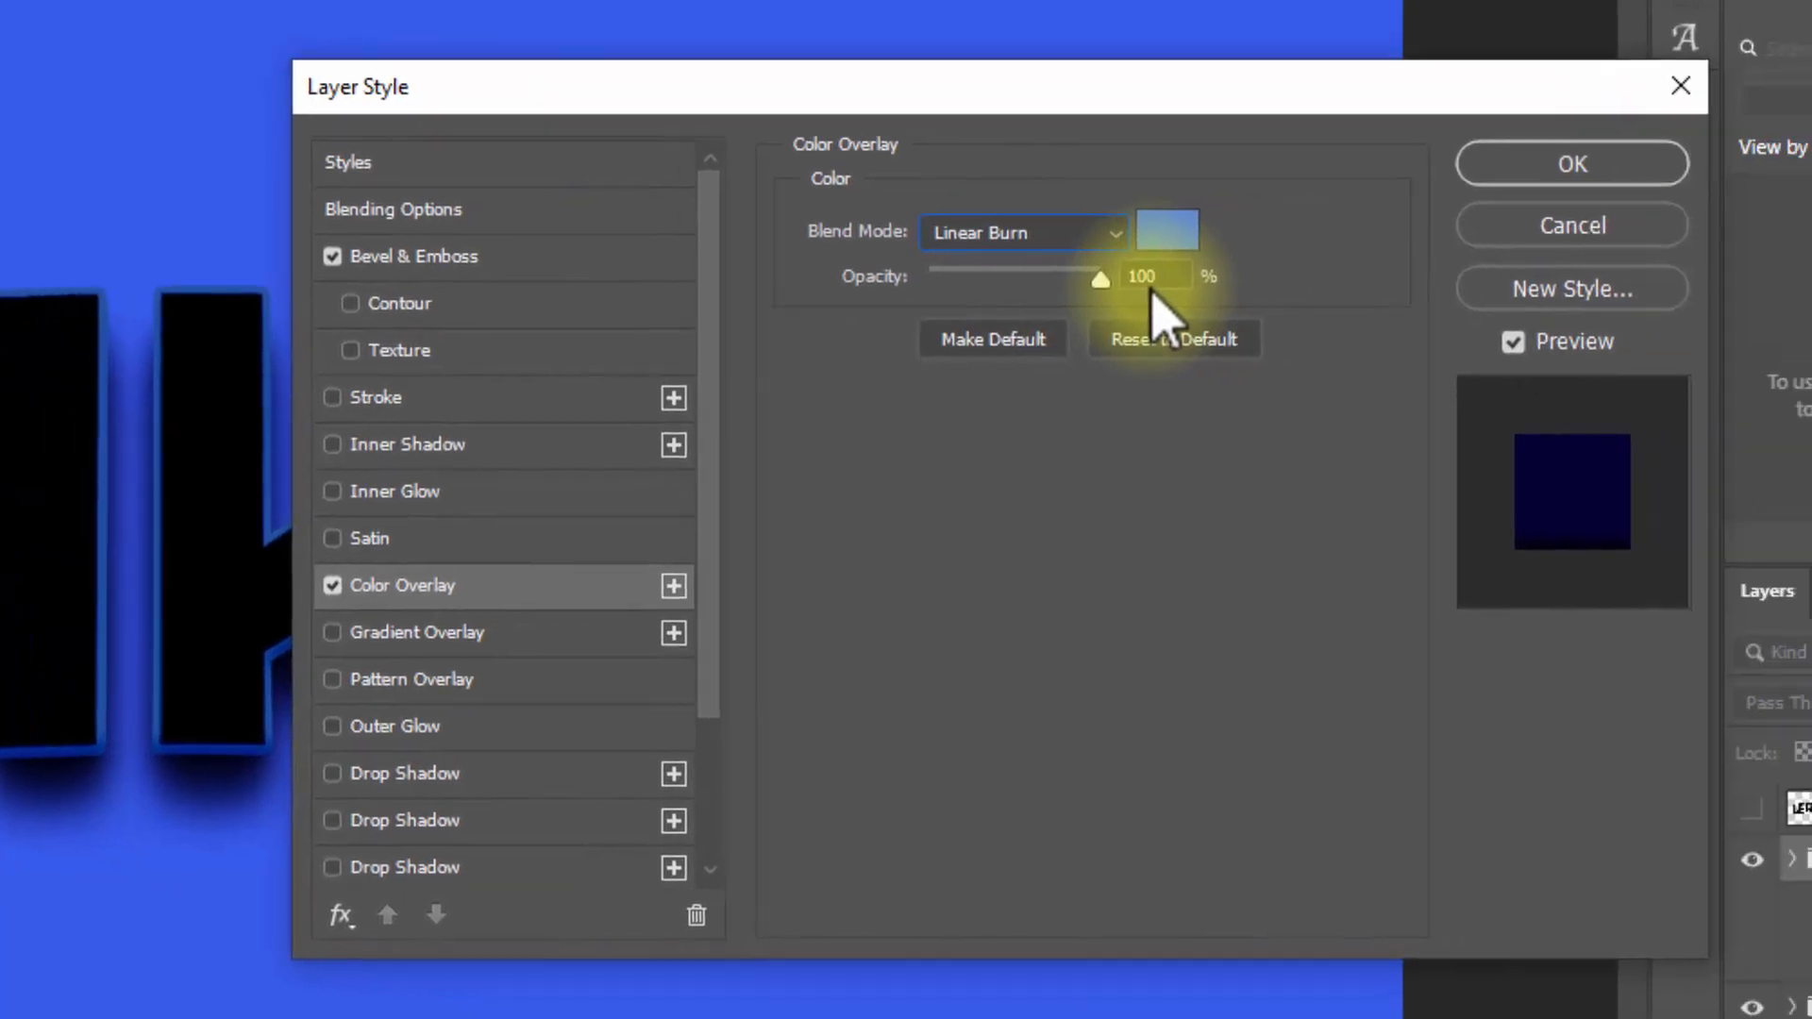
click(1565, 170)
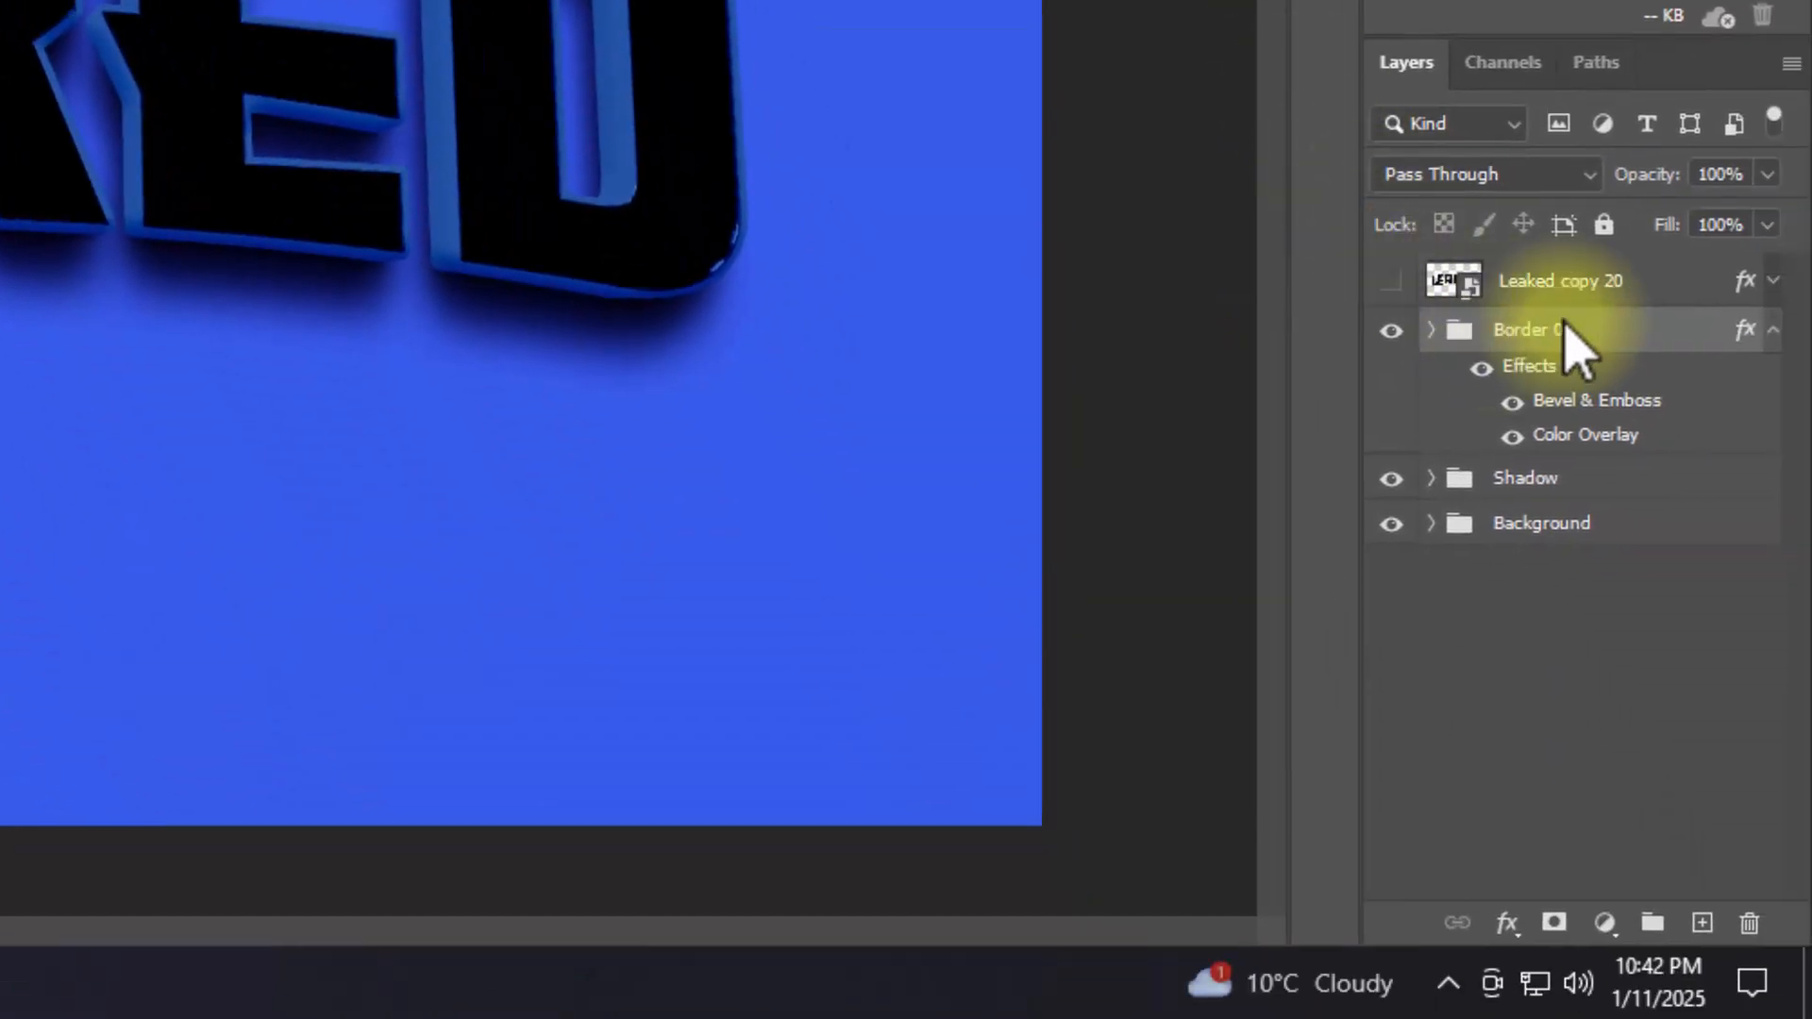
click(1773, 333)
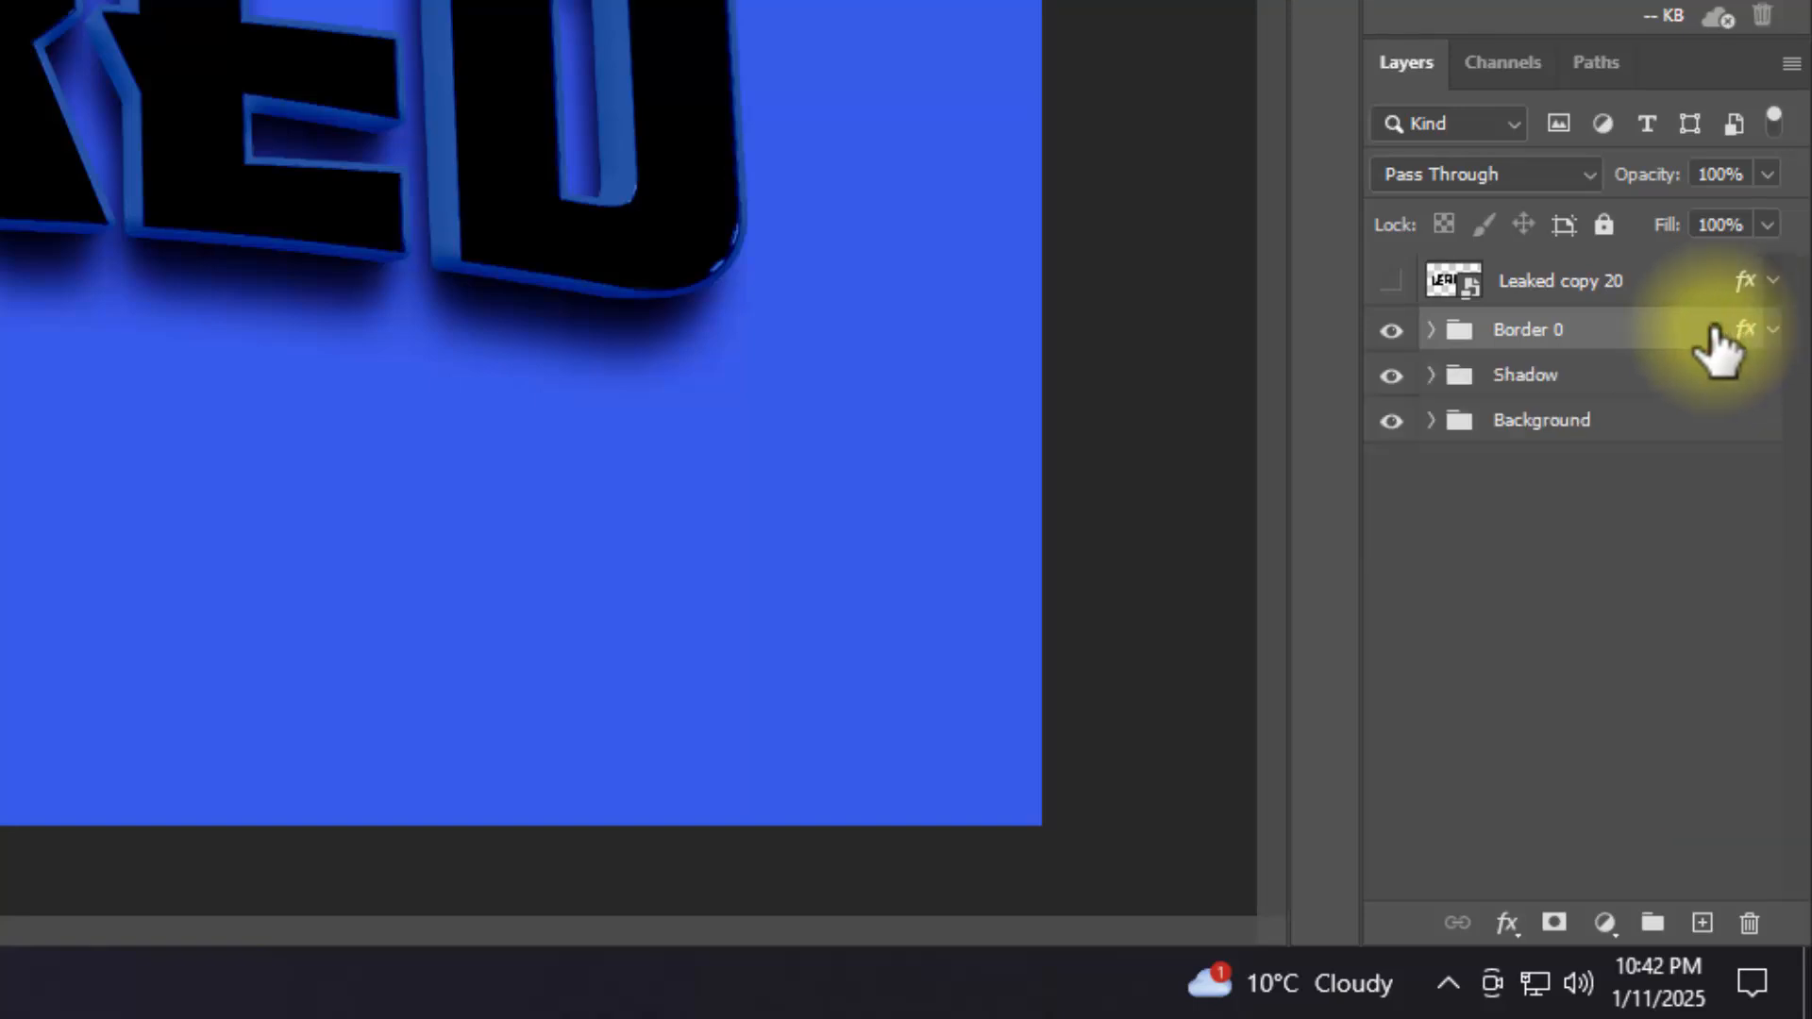
Step: Show the Leaked copy 20 layer and clear its layer style
click(1647, 281)
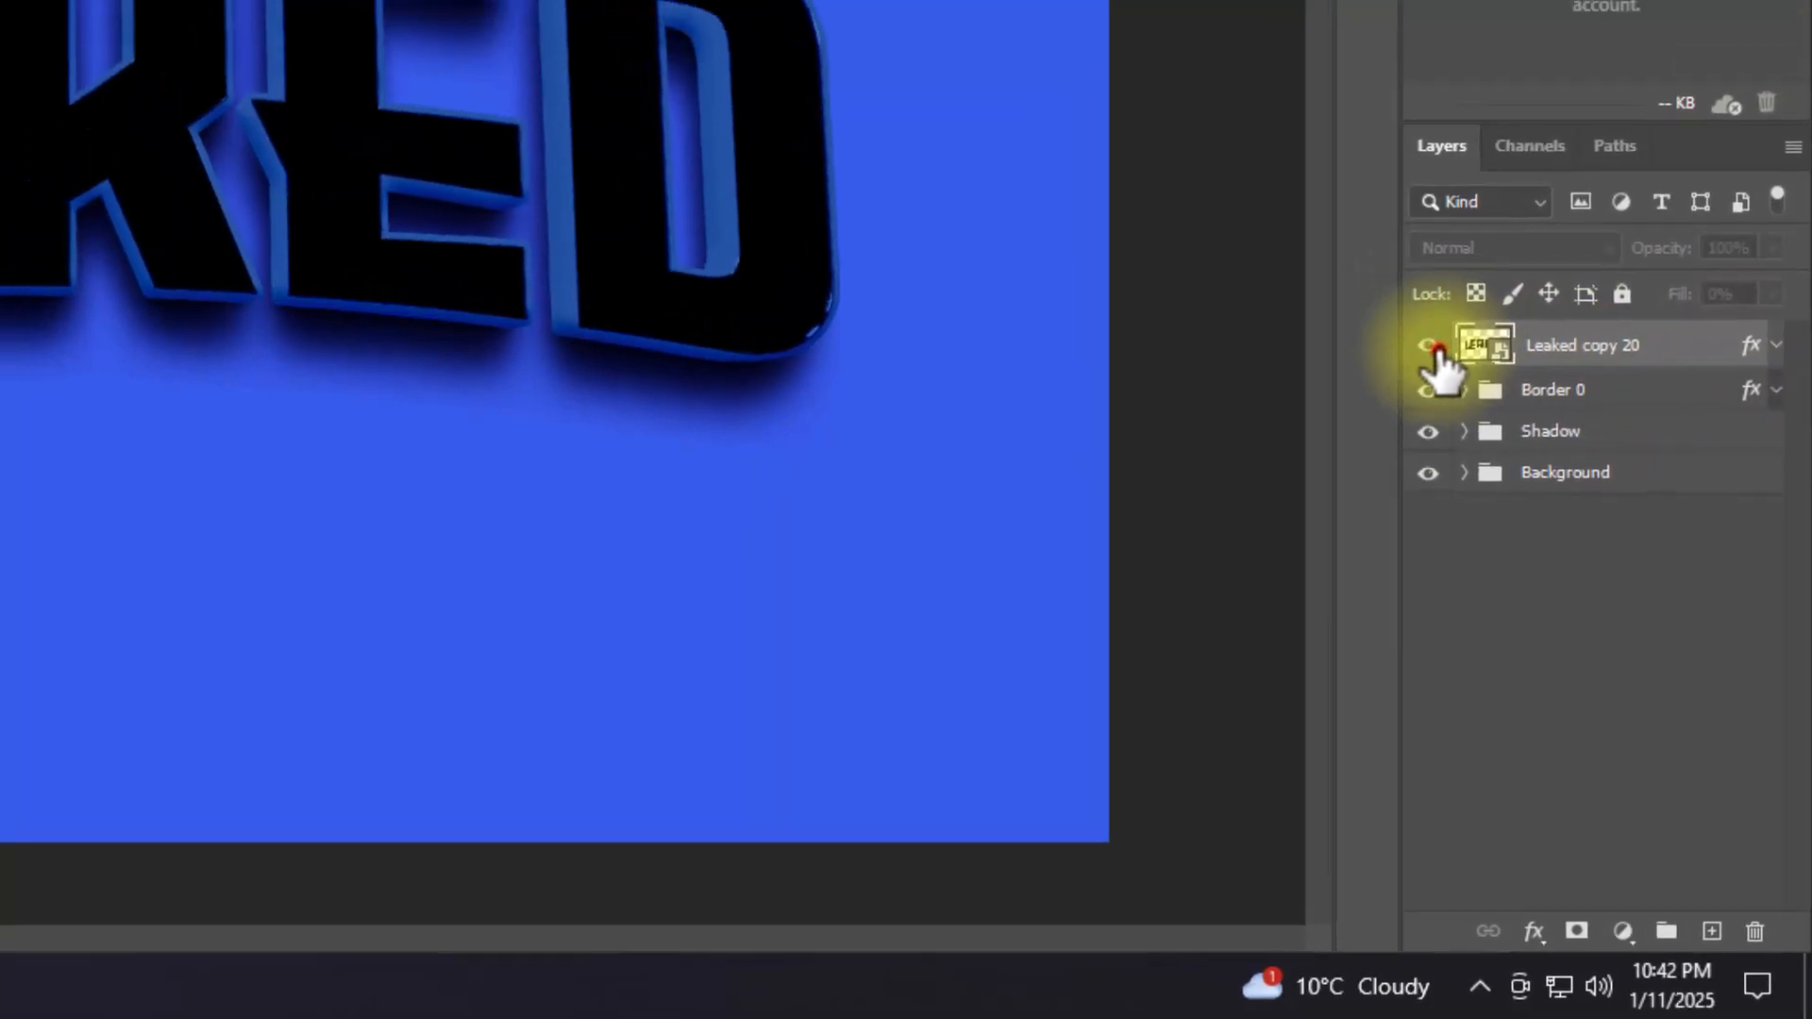
click(1391, 280)
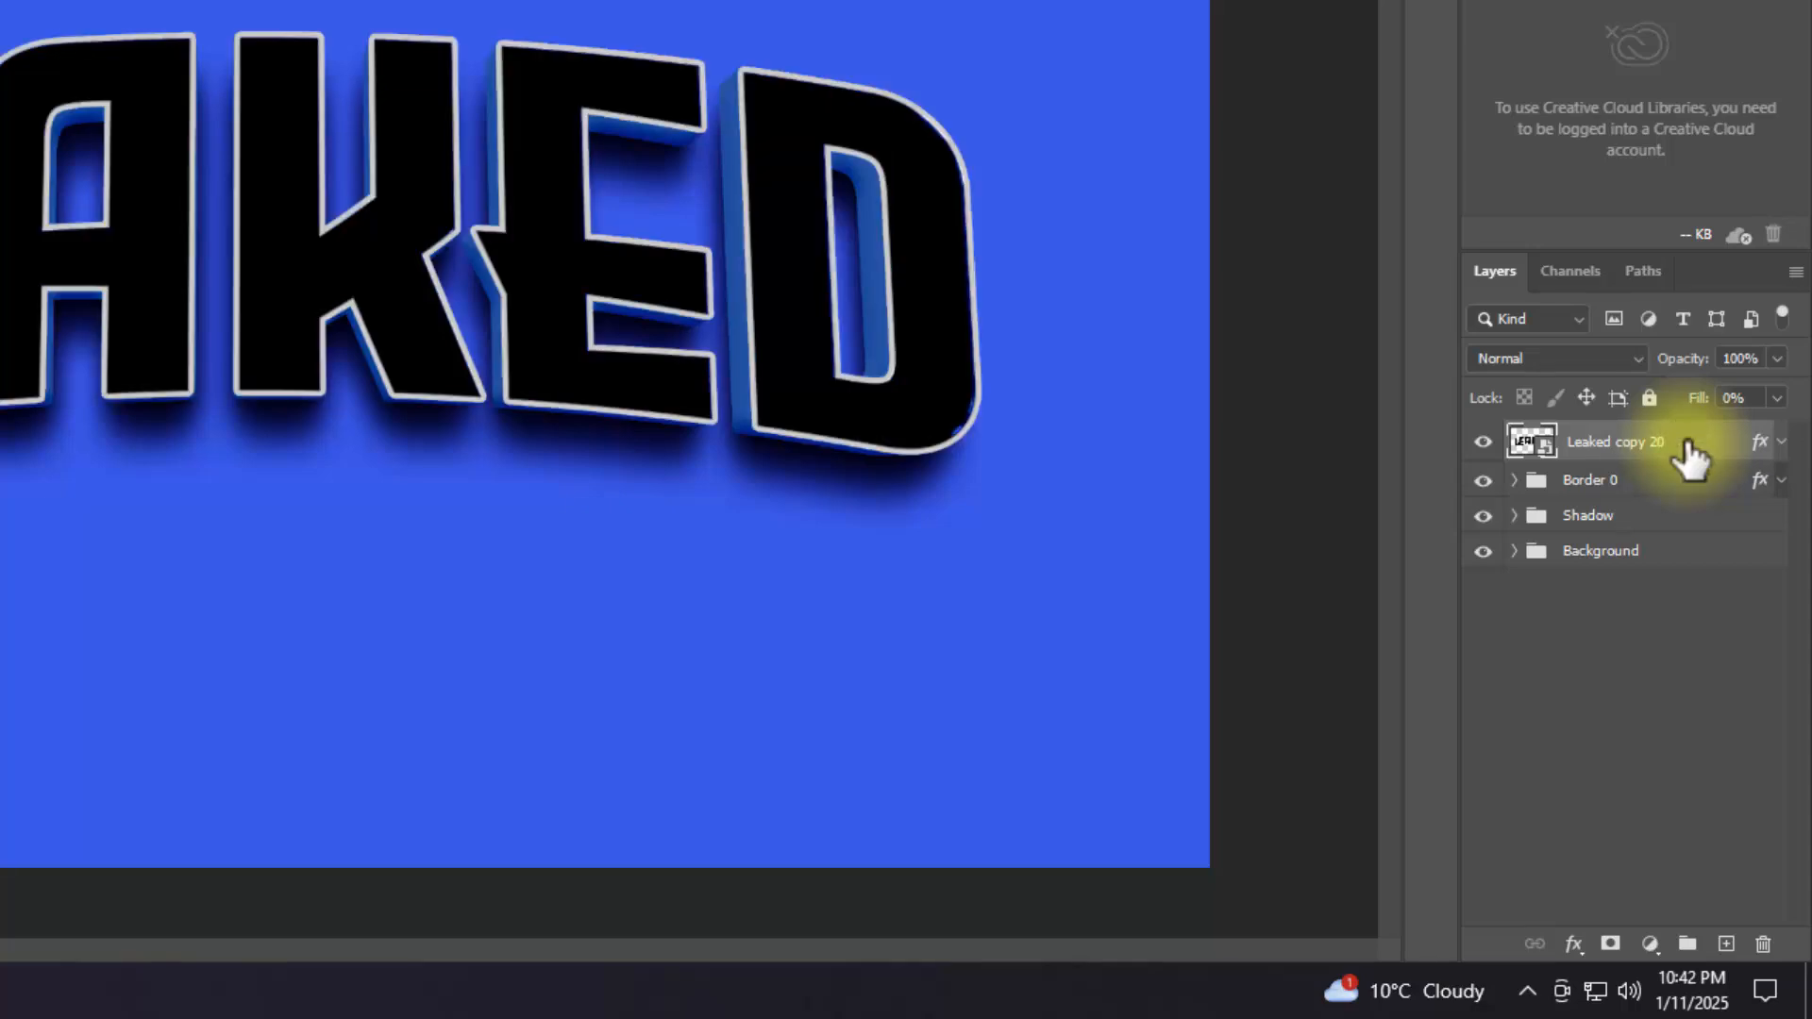
right_click(1690, 458)
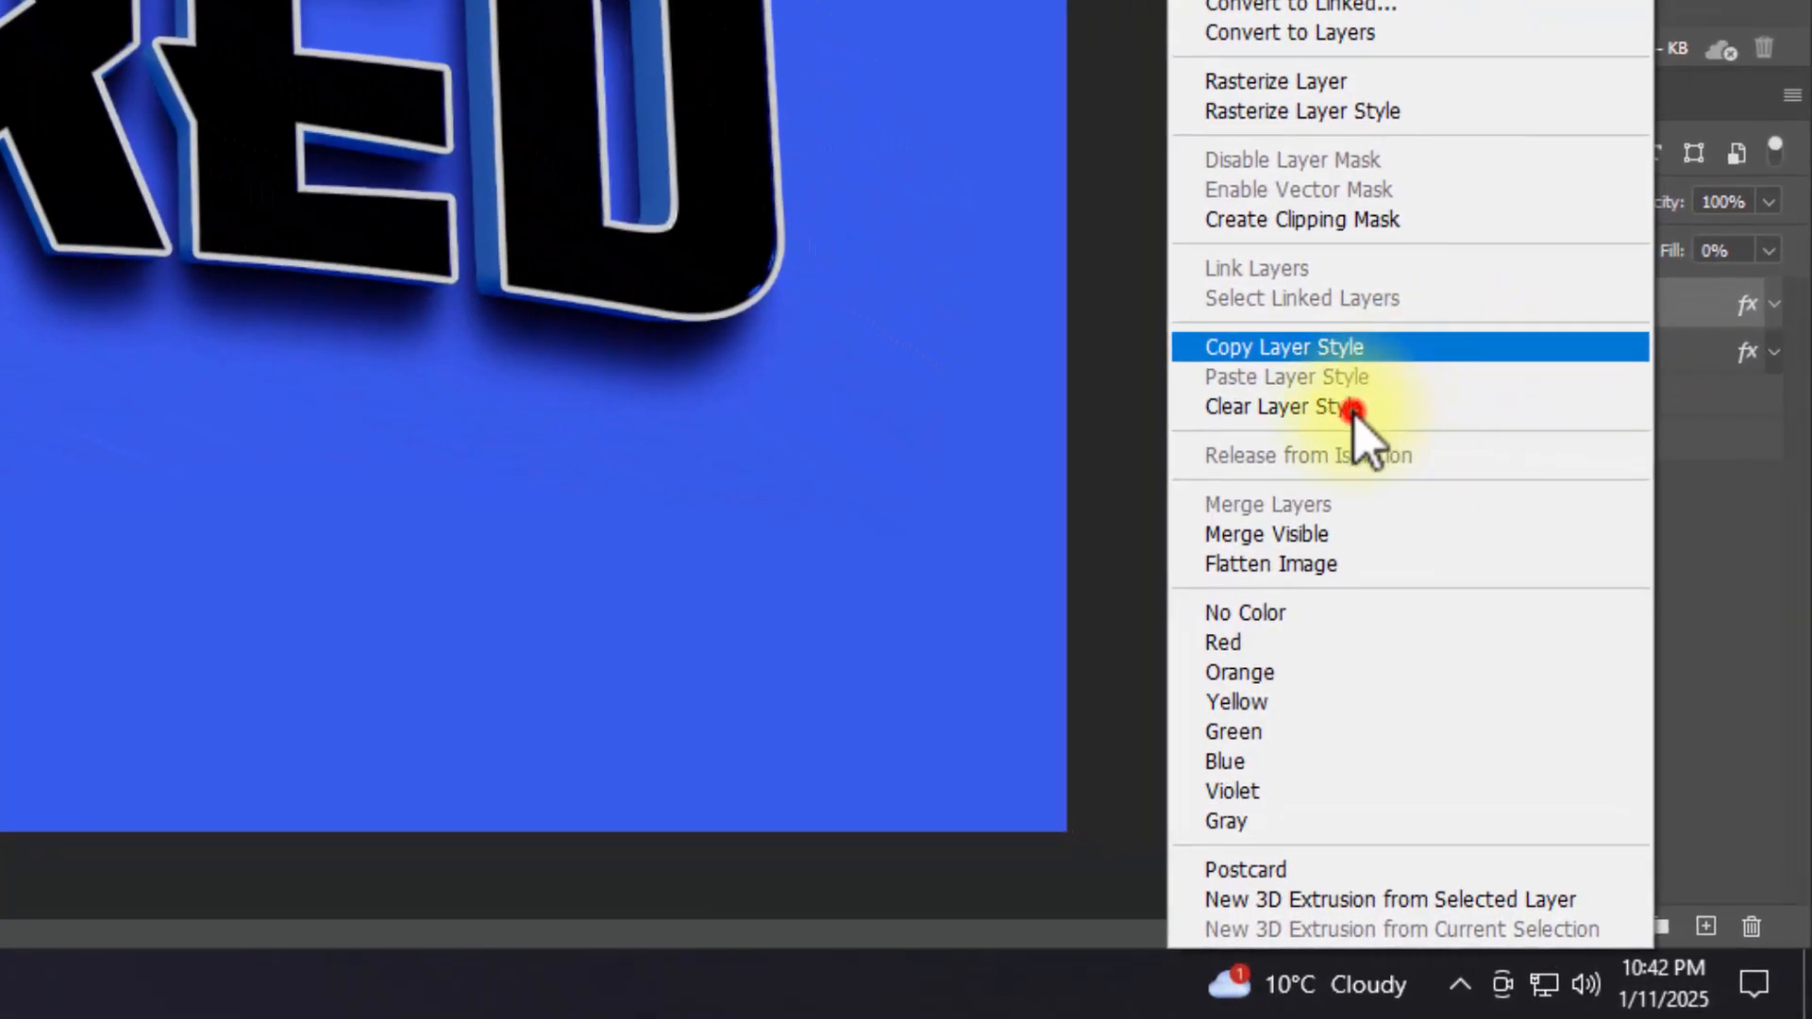
click(1354, 408)
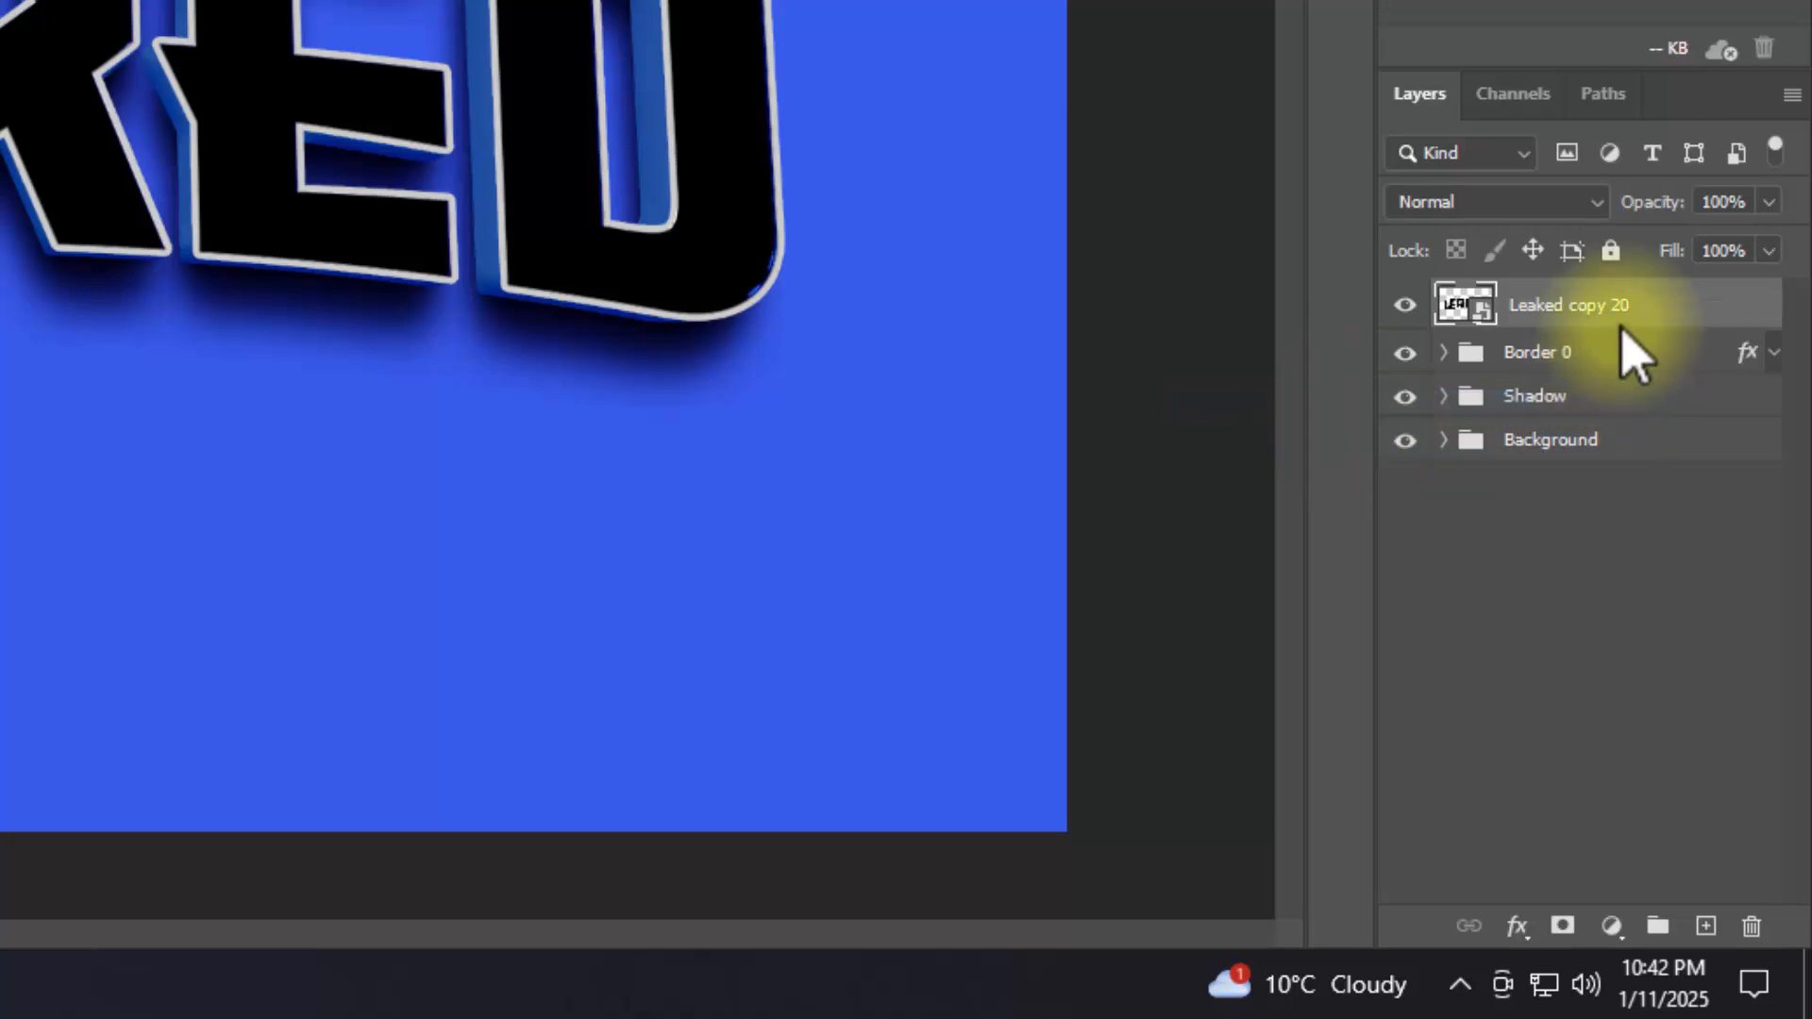
Step: Set the Leaked copy 20 layer's fill opacity to 0% in its blending options
click(1517, 927)
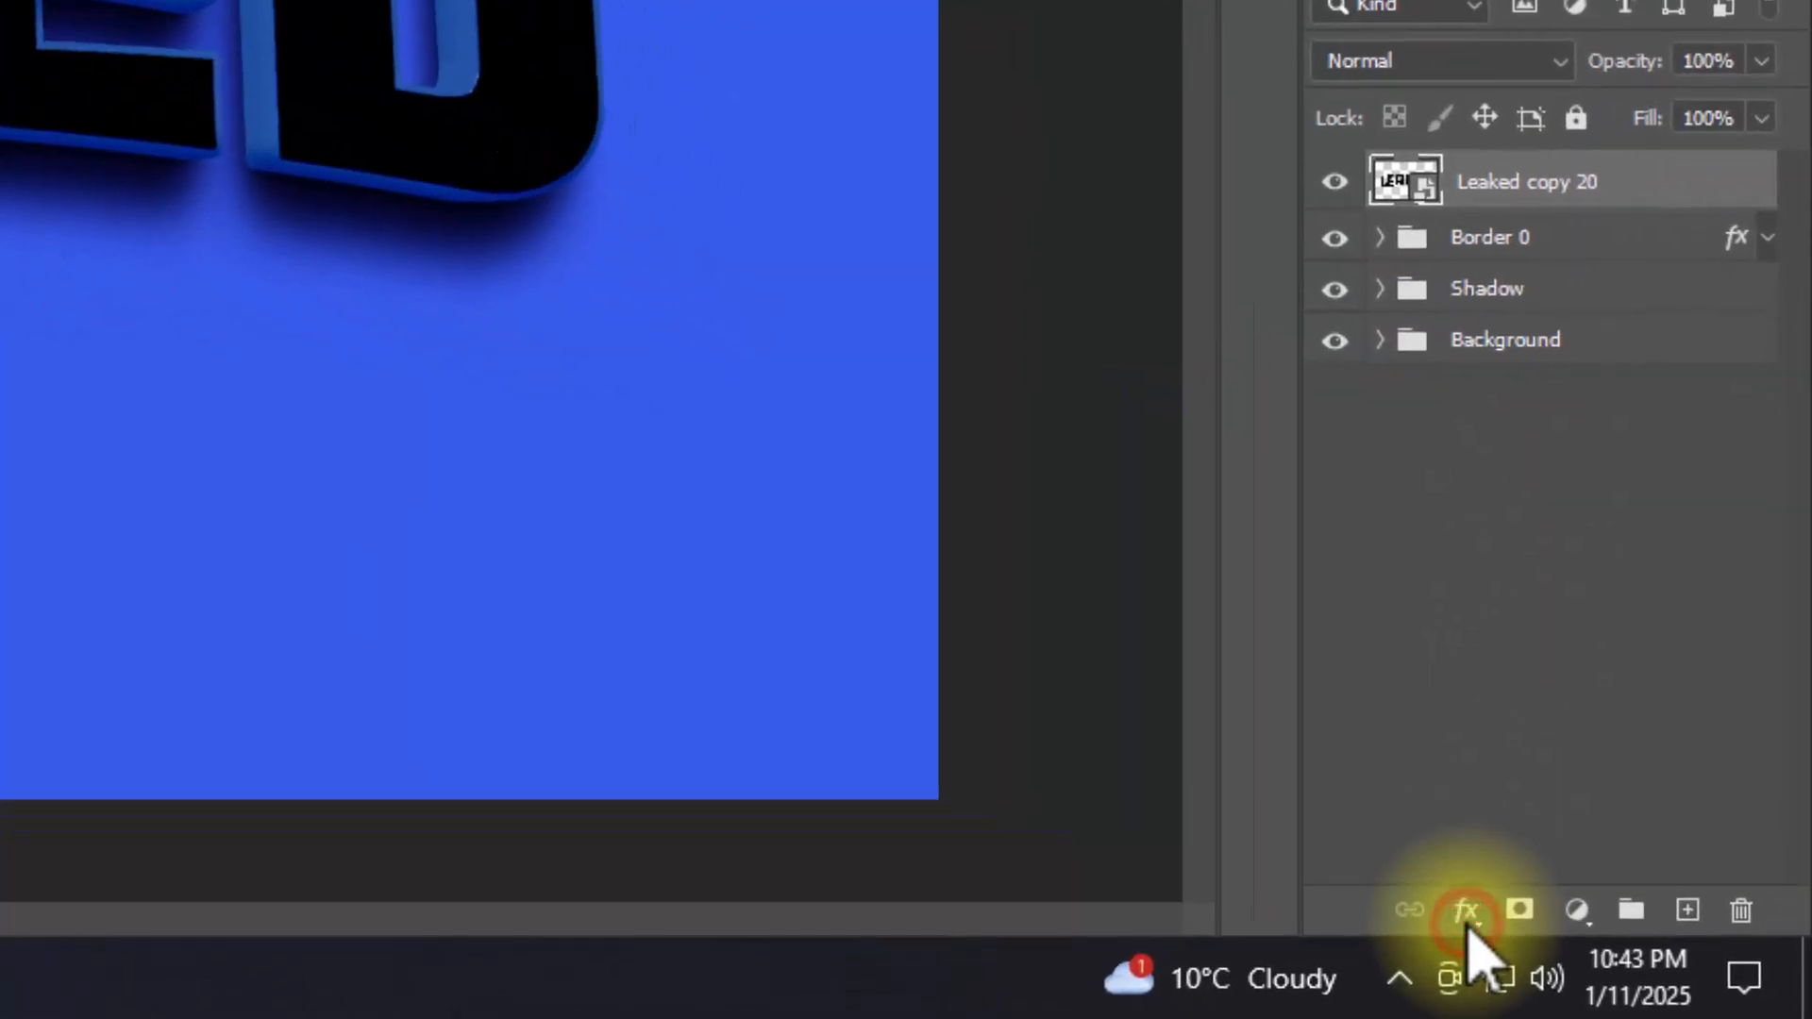
click(1469, 920)
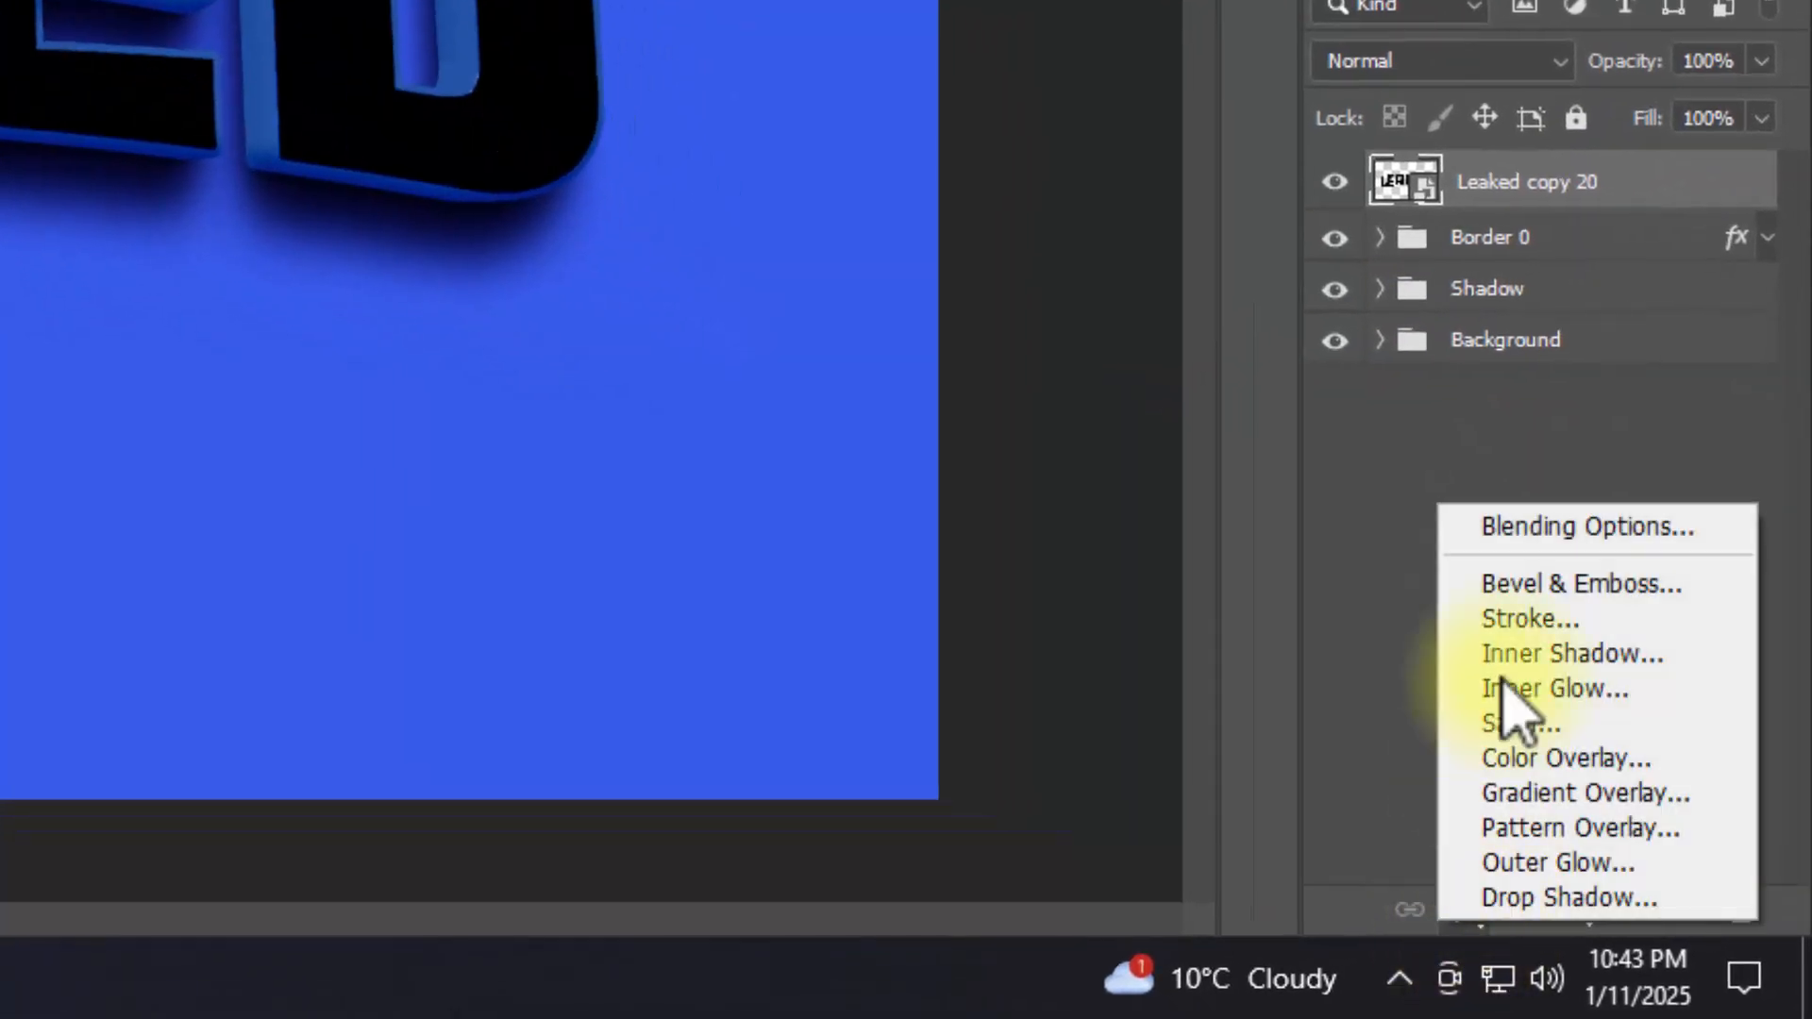
click(1531, 525)
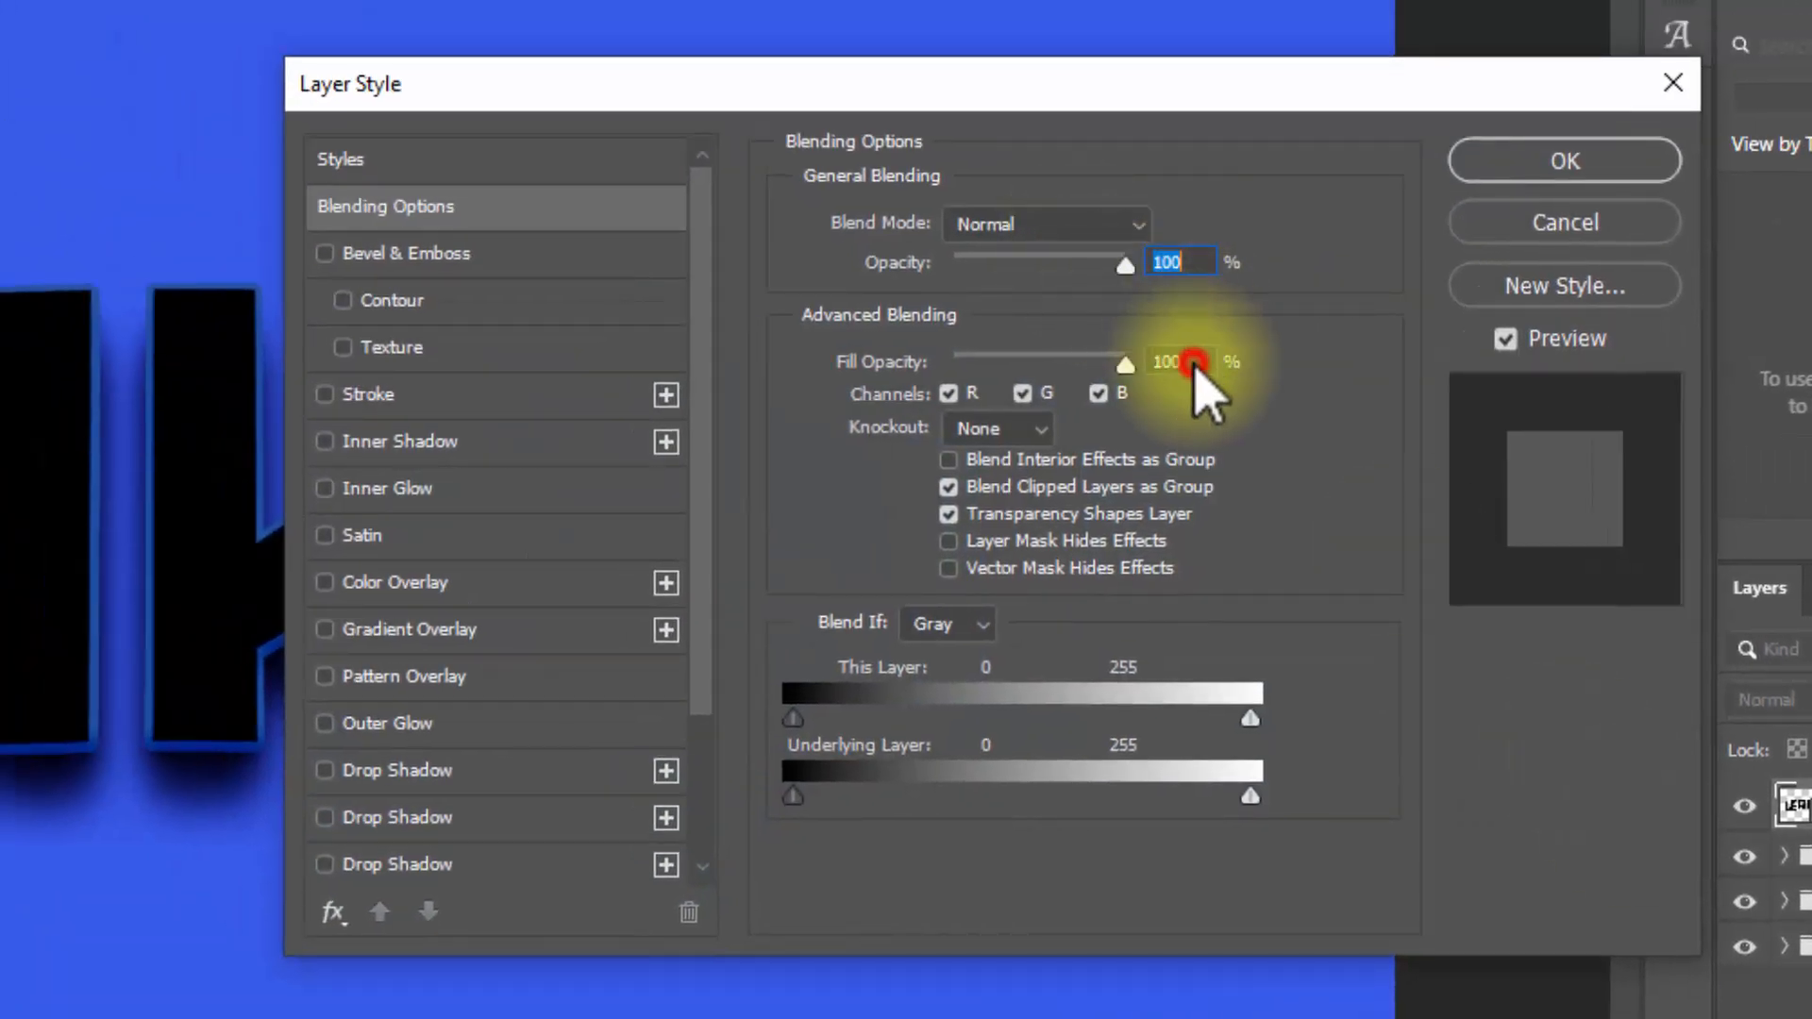
click(1194, 361)
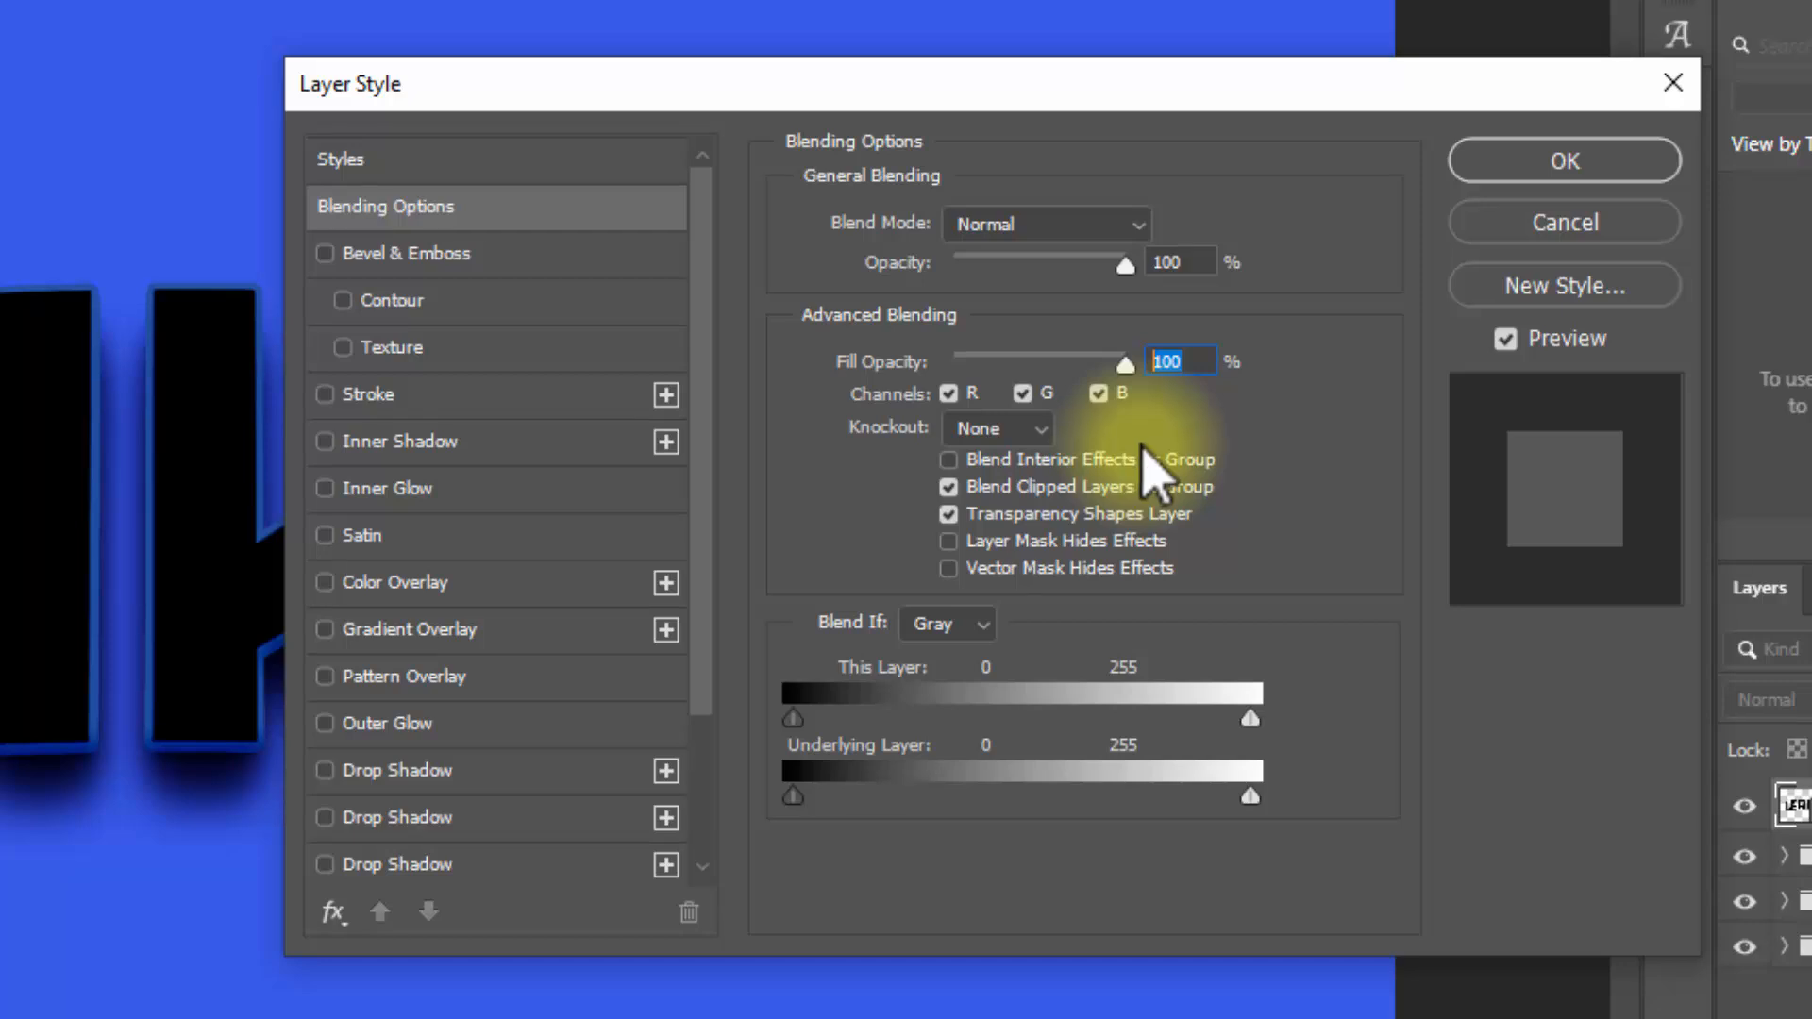
text(0)
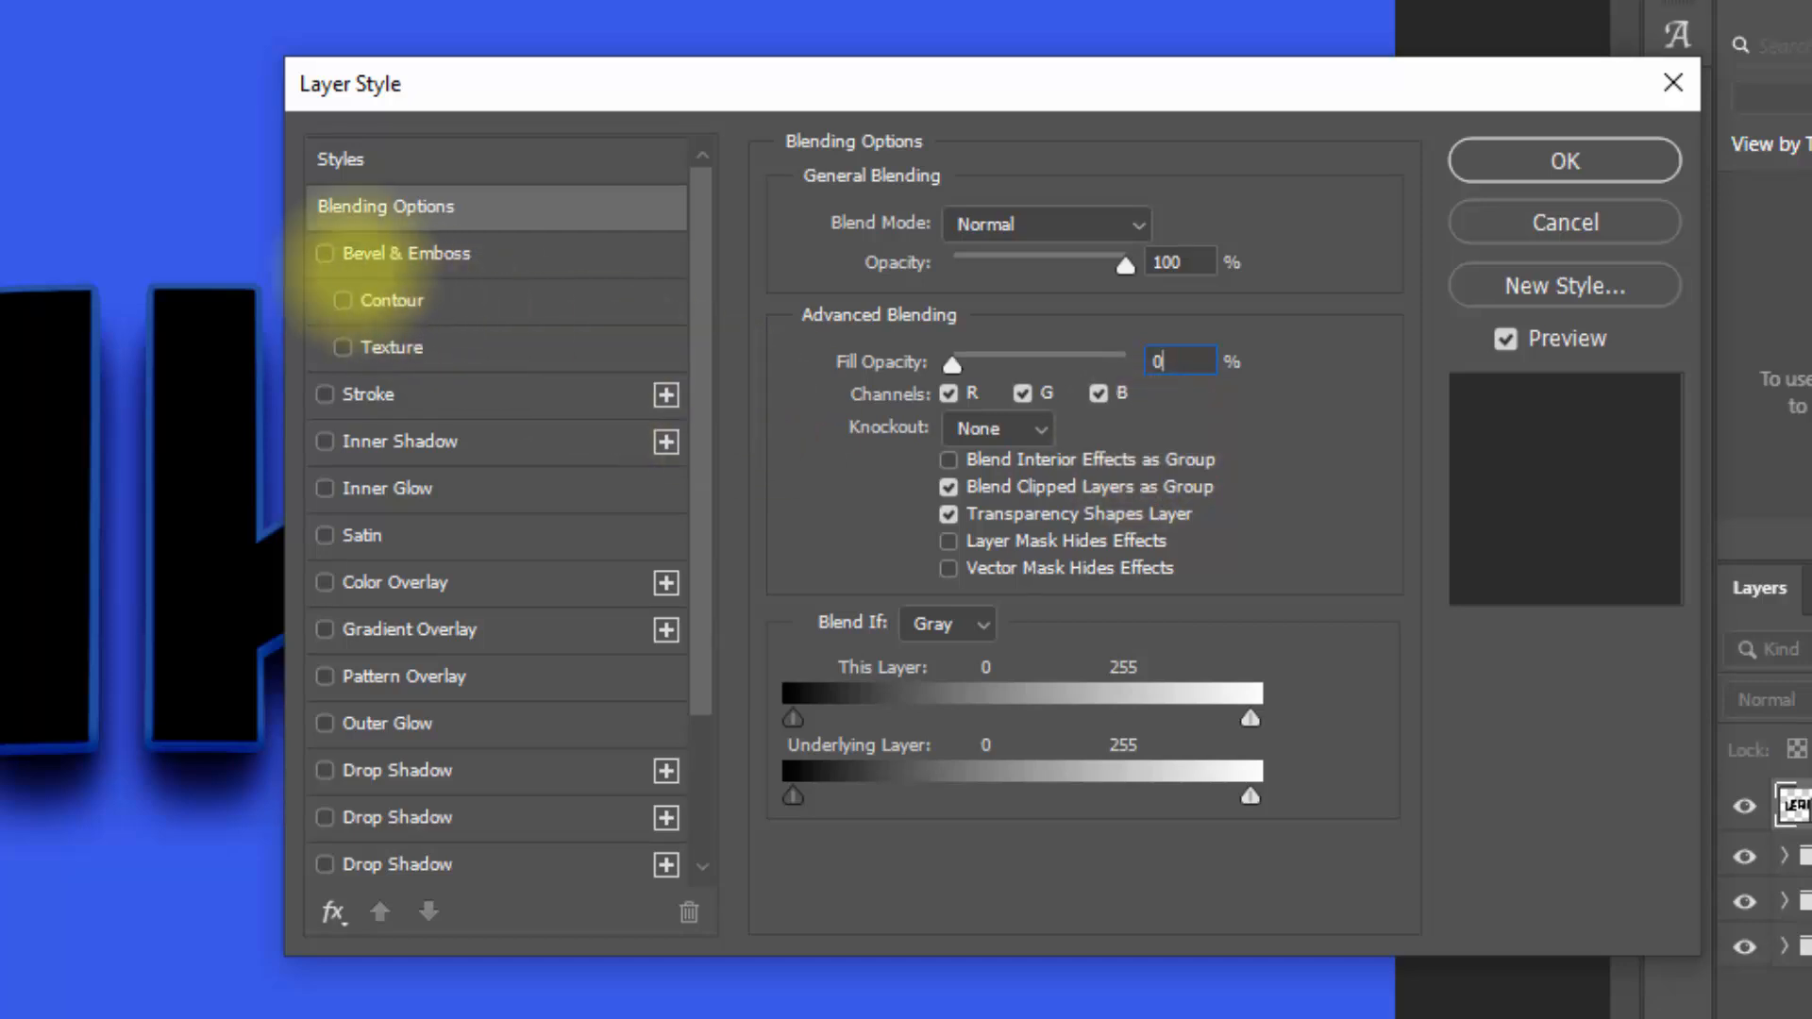
Step: Add a Stroke Emboss bevel to Leaked copy 20 with 317% depth, Down direction, 25 px size and 0 px soften
click(425, 255)
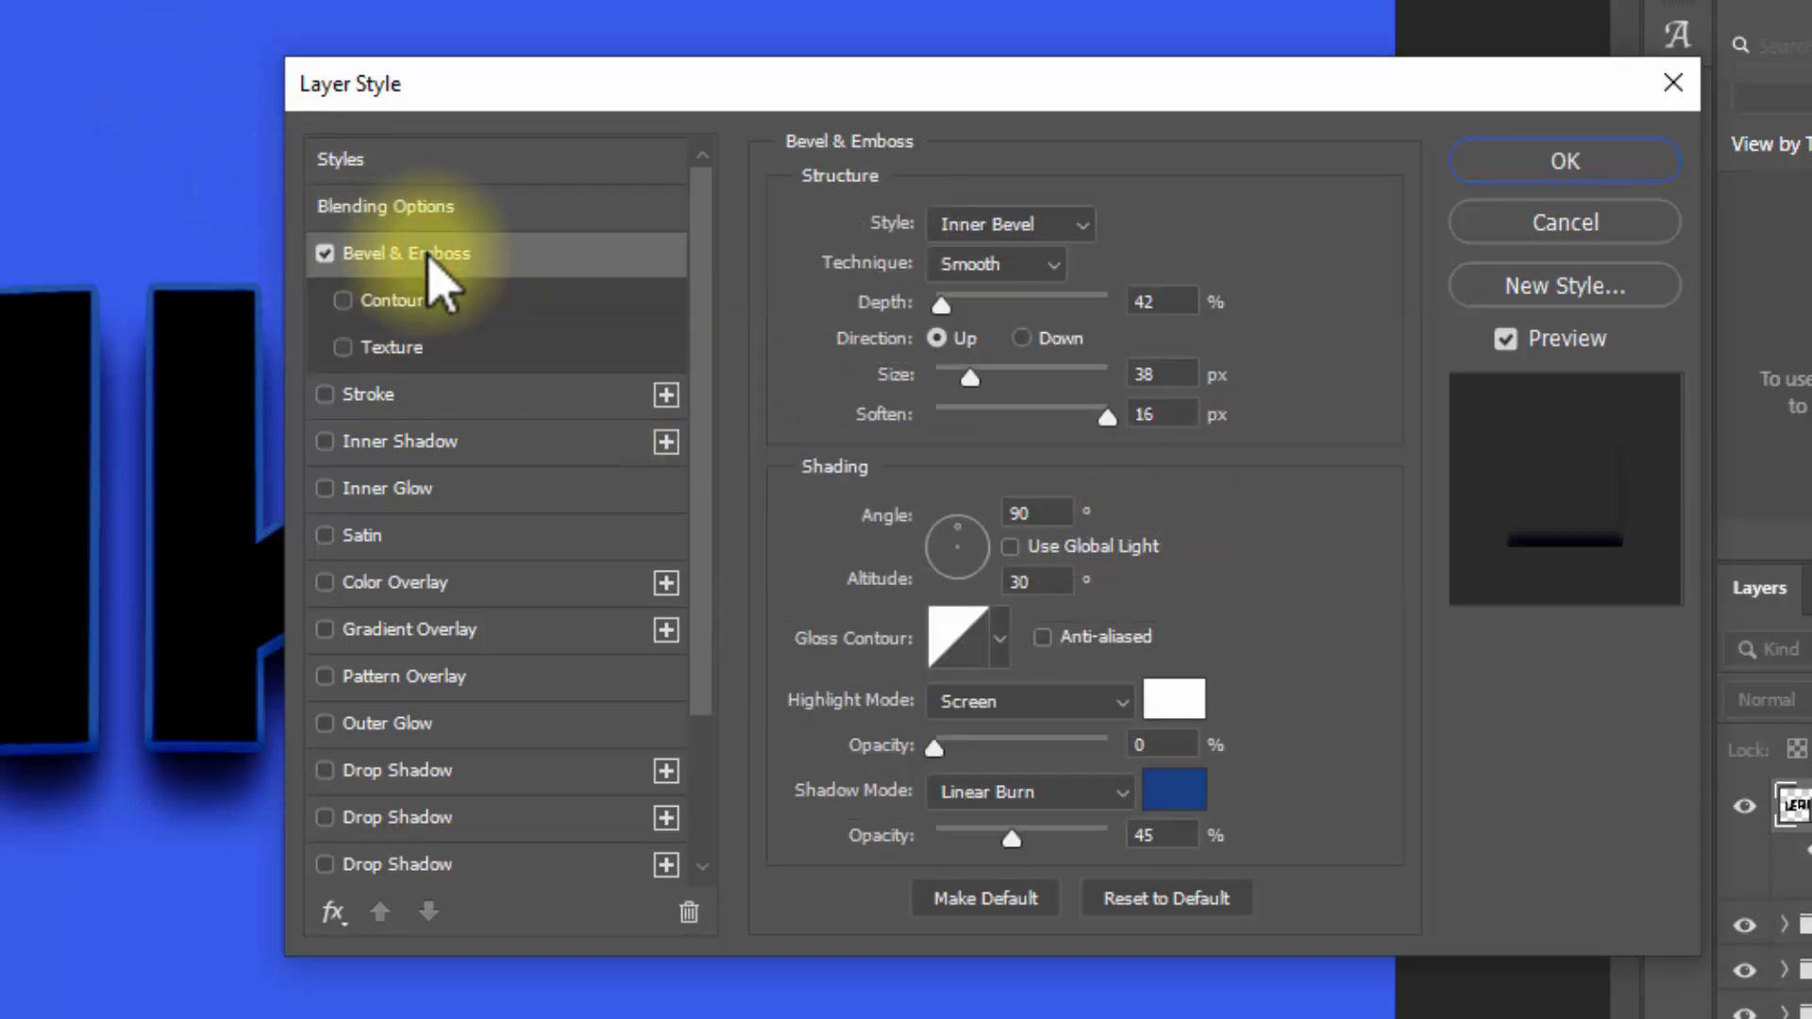
click(1027, 227)
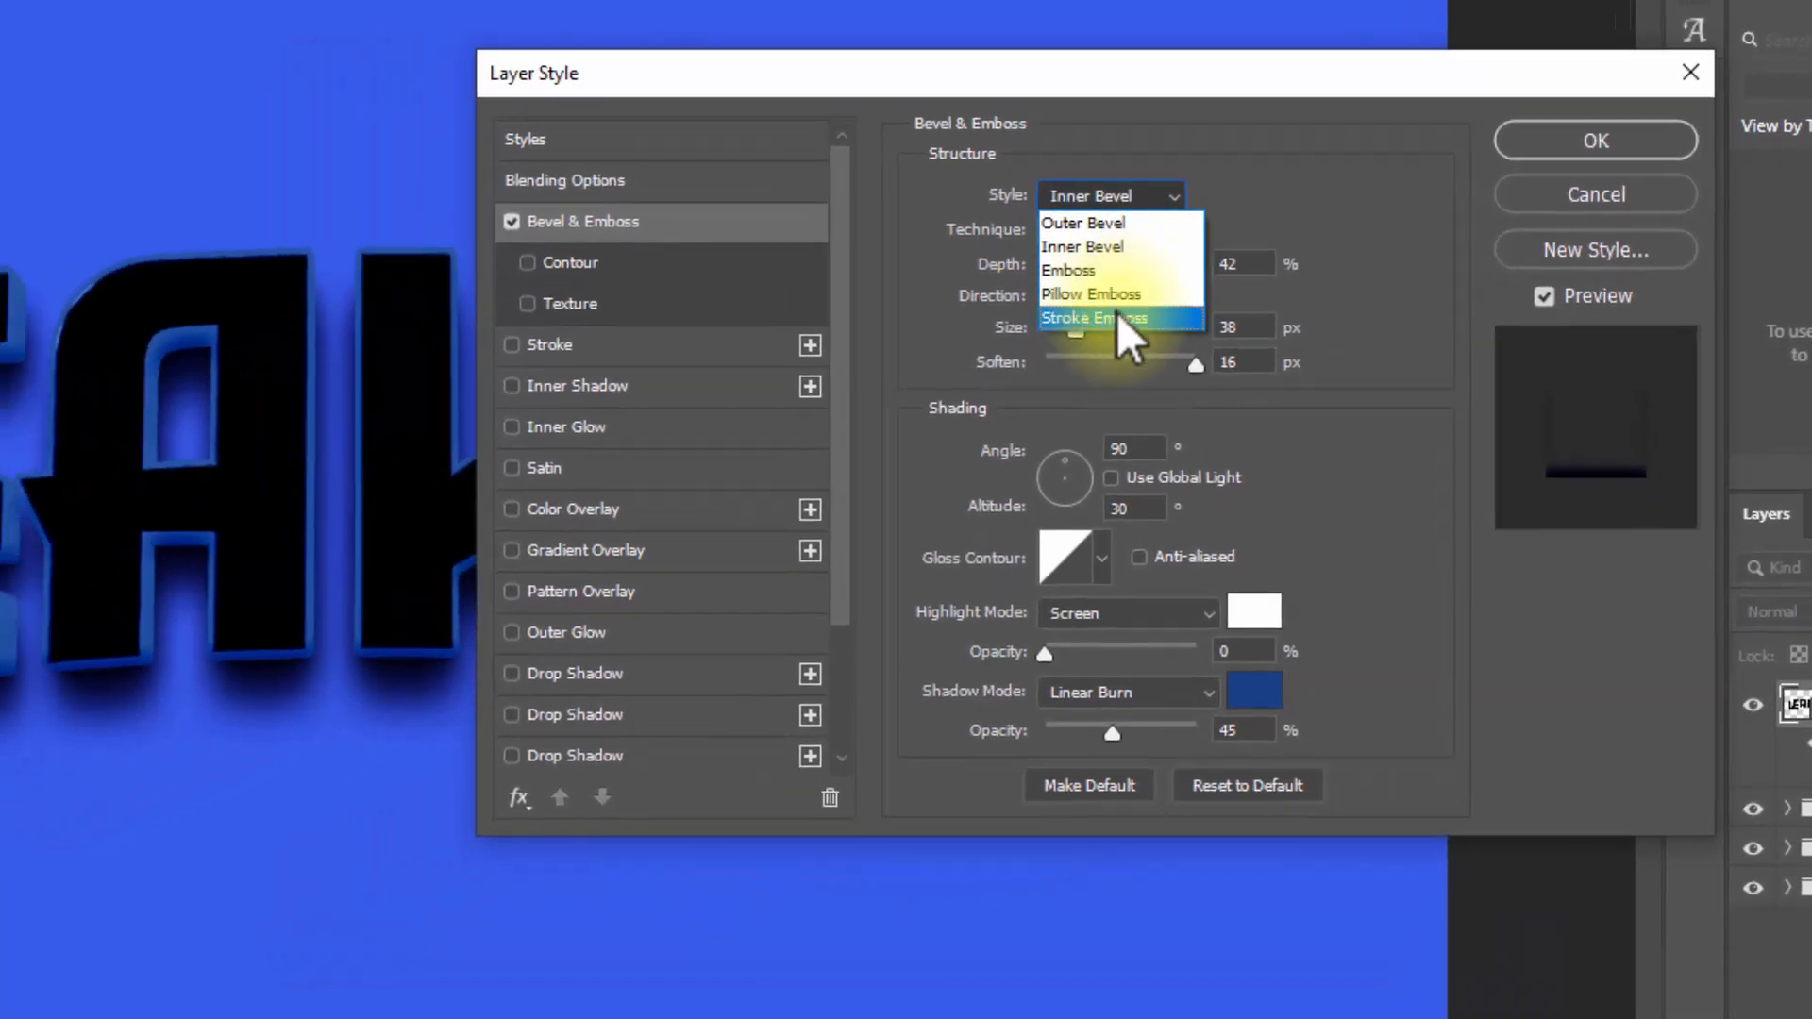
key(Escape)
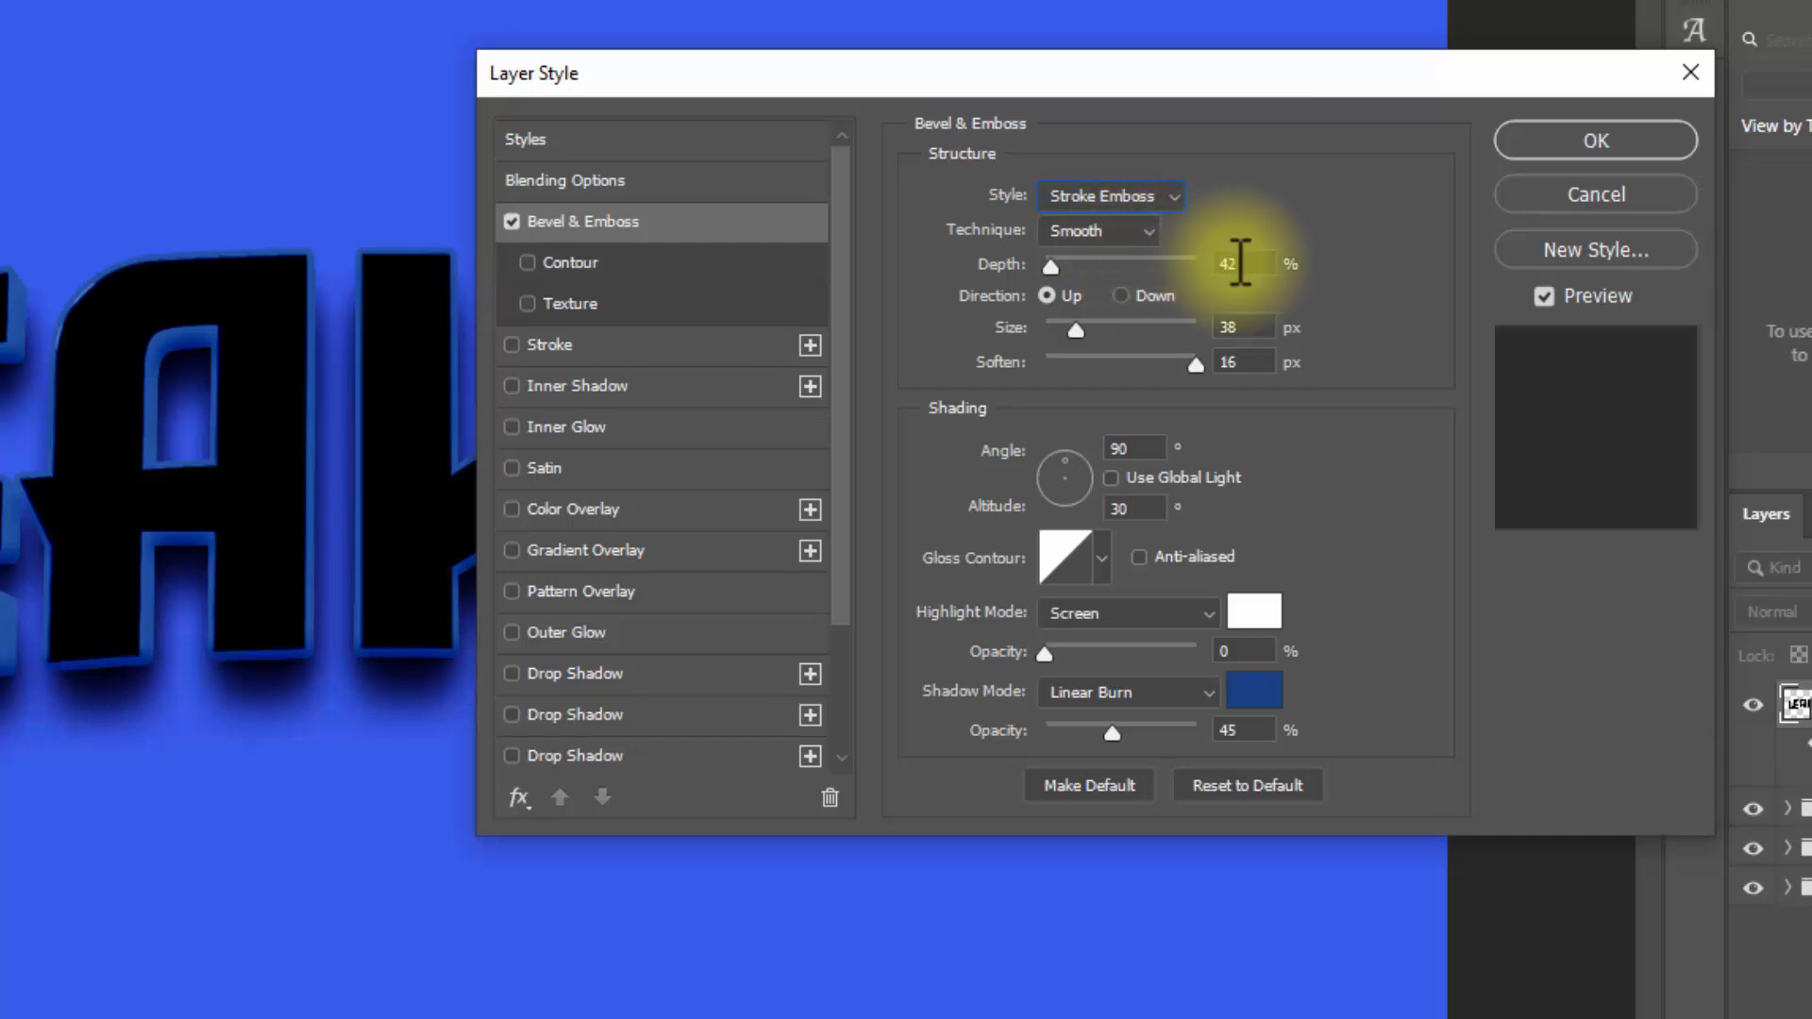
double_click(1232, 264)
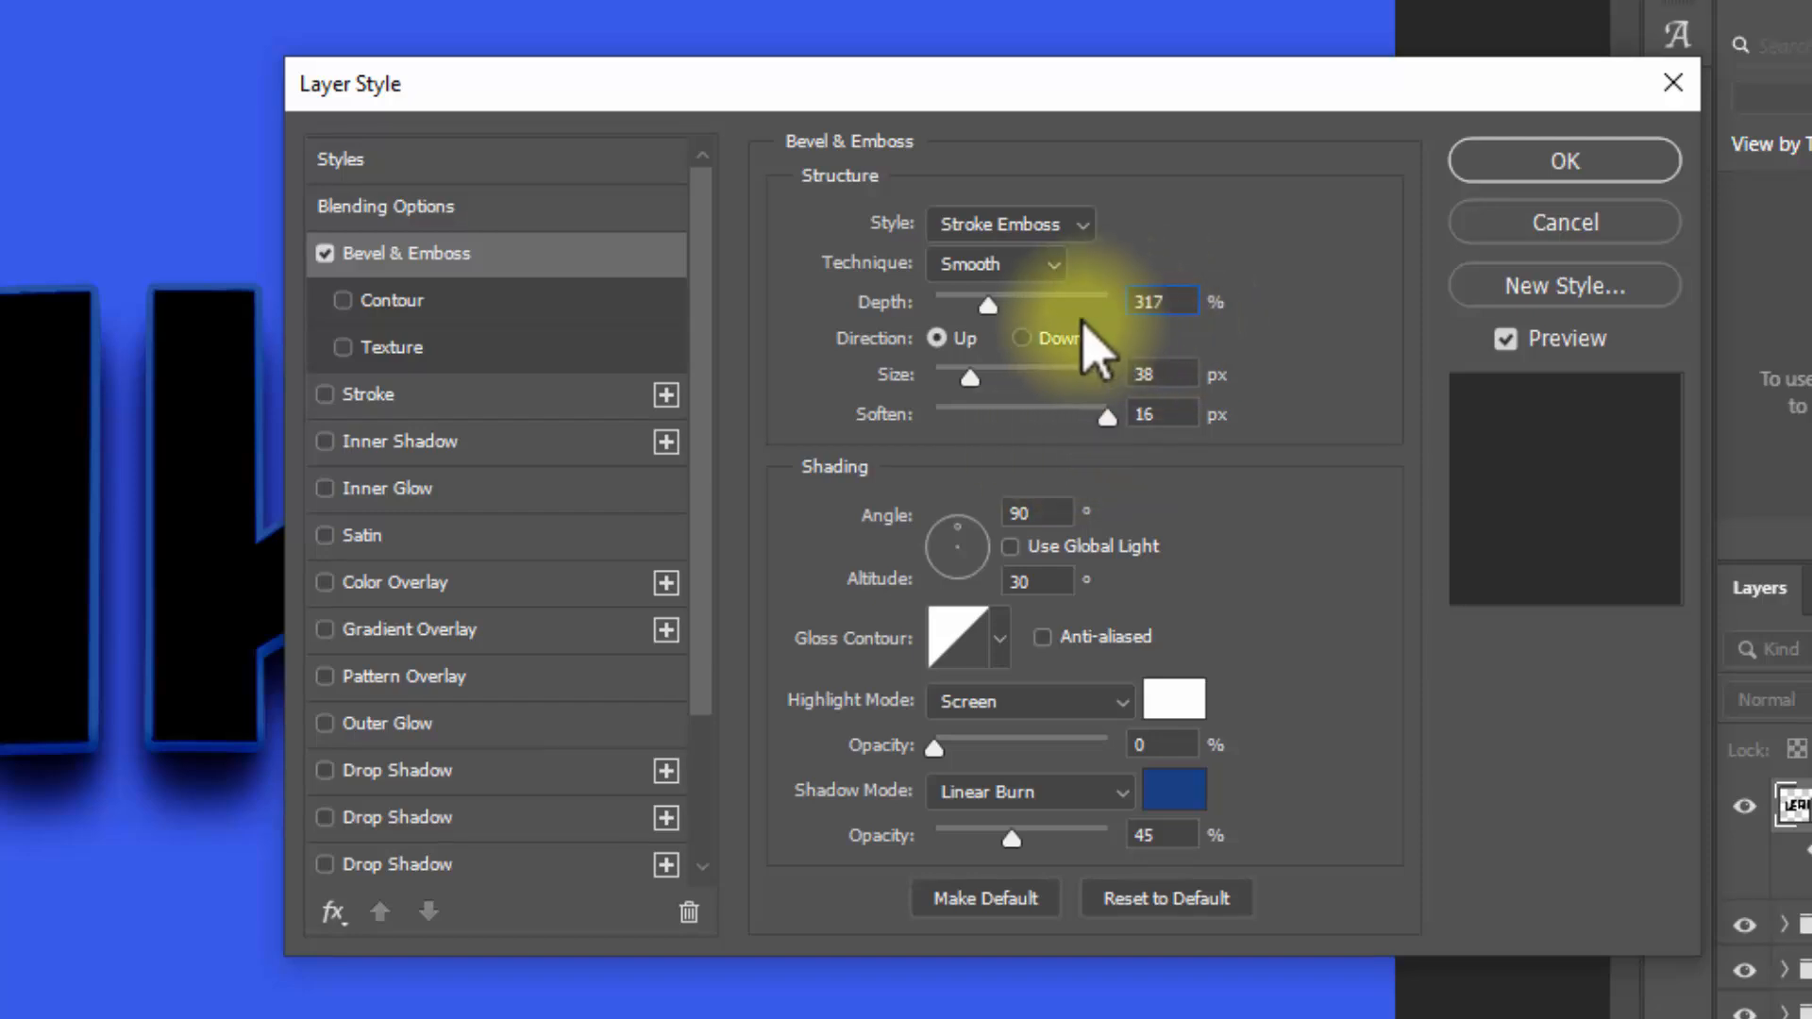
click(1024, 340)
click(1116, 375)
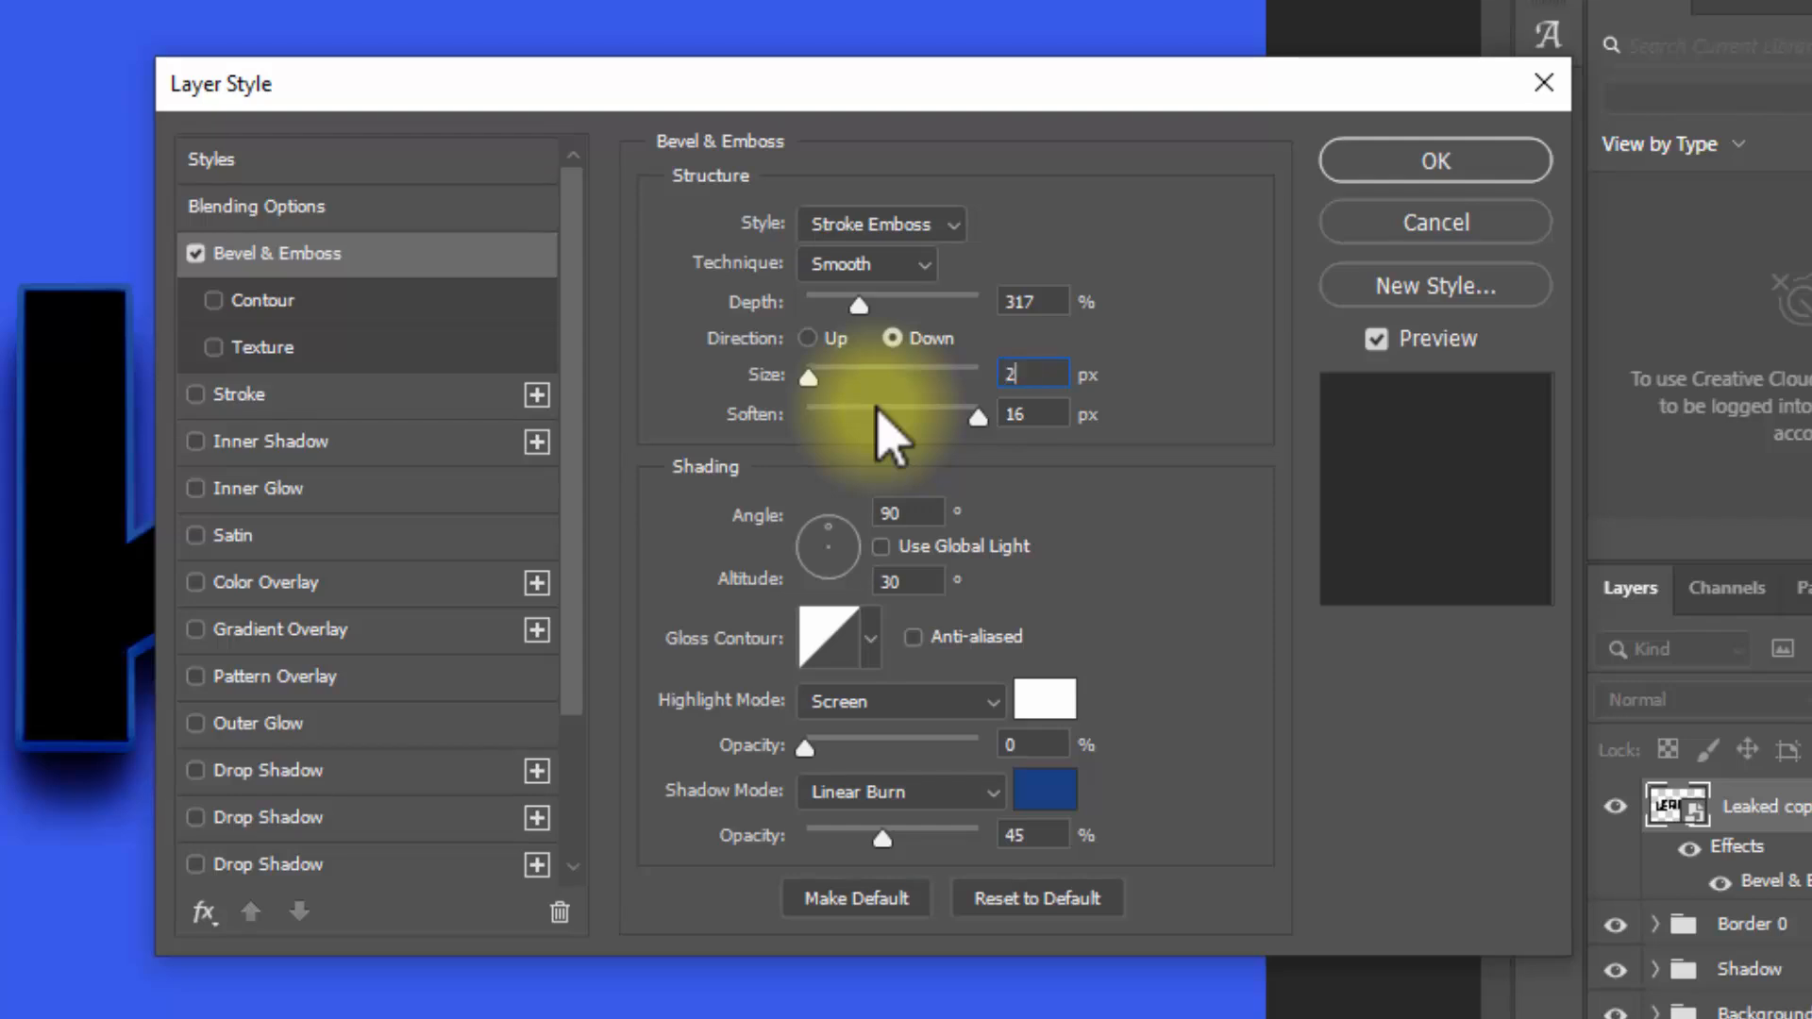
click(1049, 416)
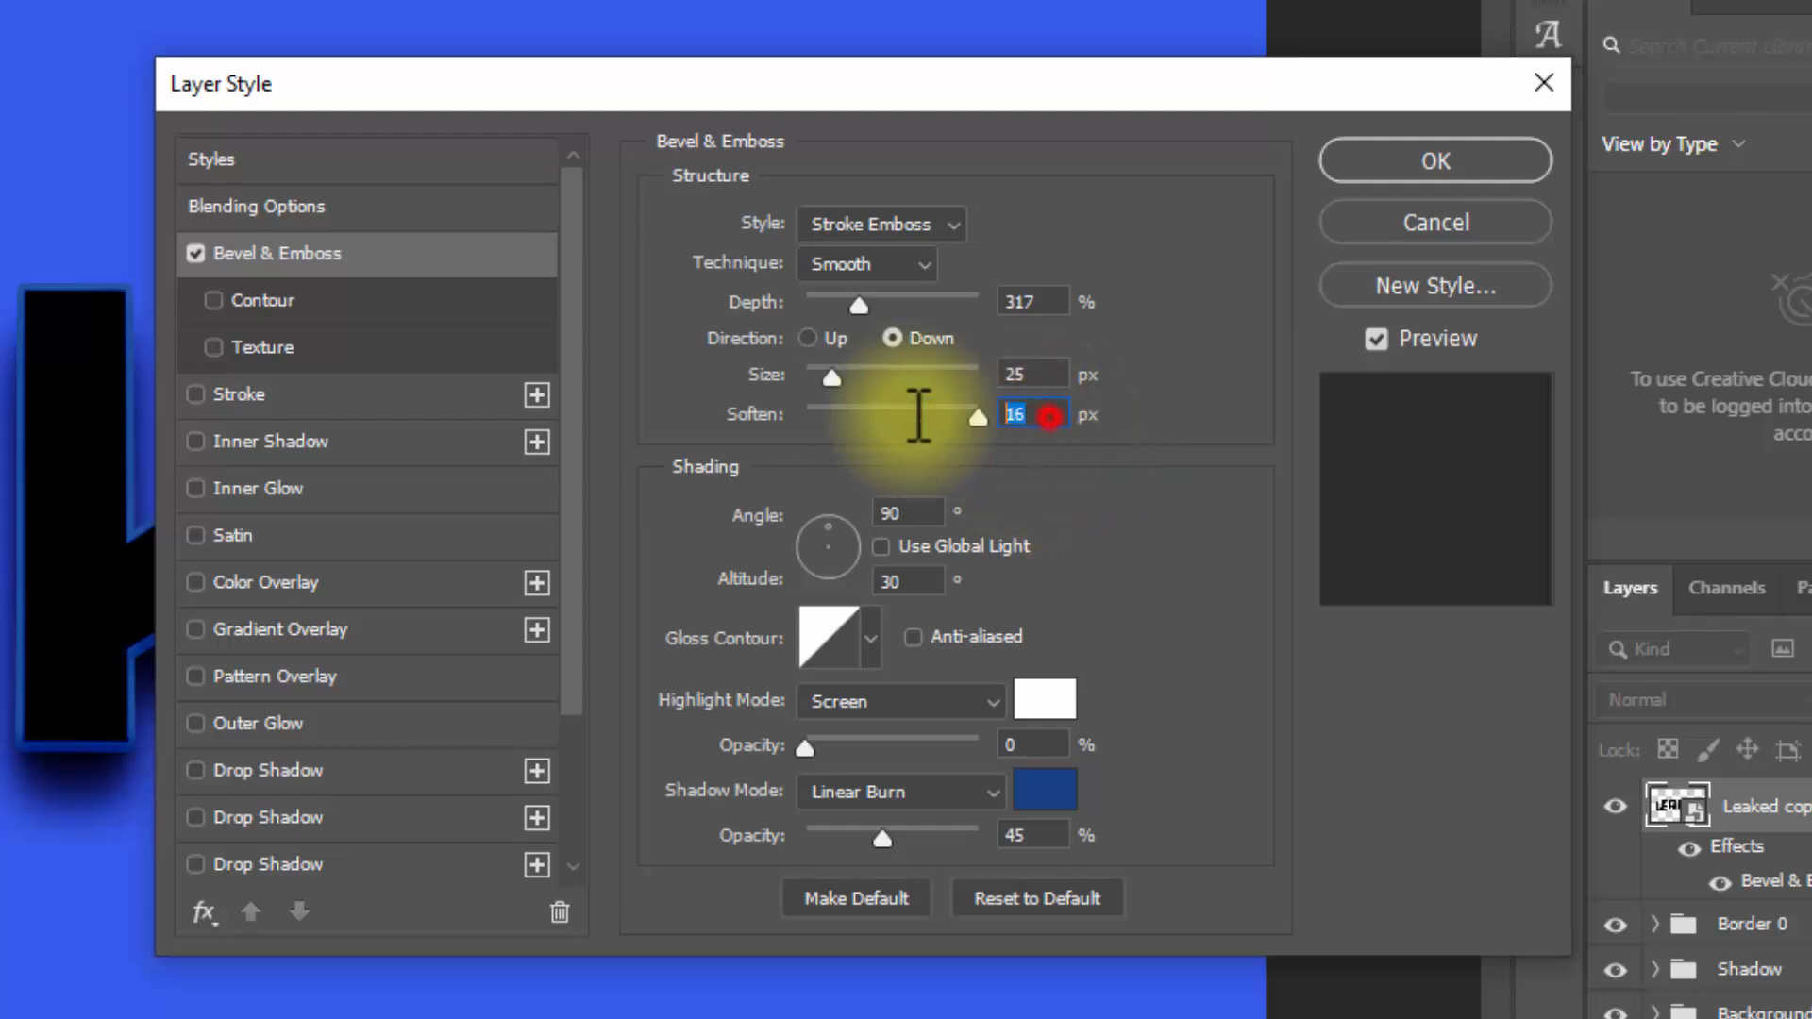
text(0)
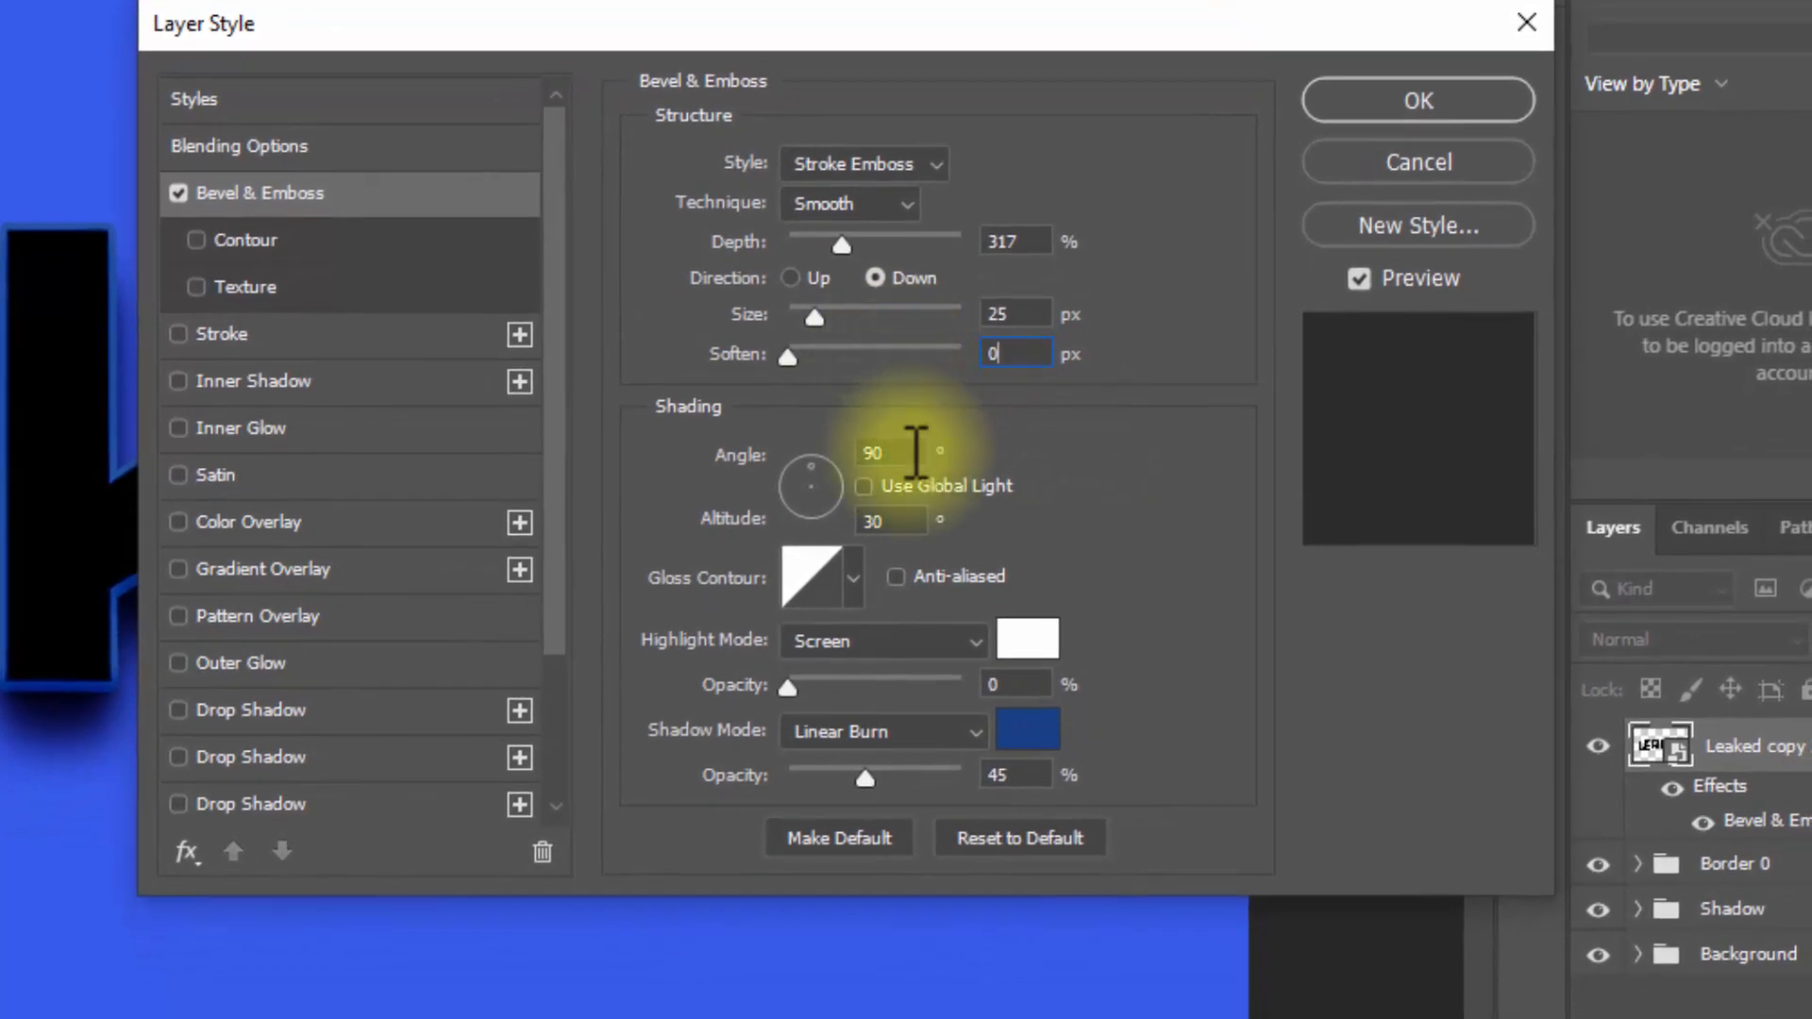
Step: Set the Leaked copy 20 bevel's gloss contour to the Ring - Double preset
click(823, 585)
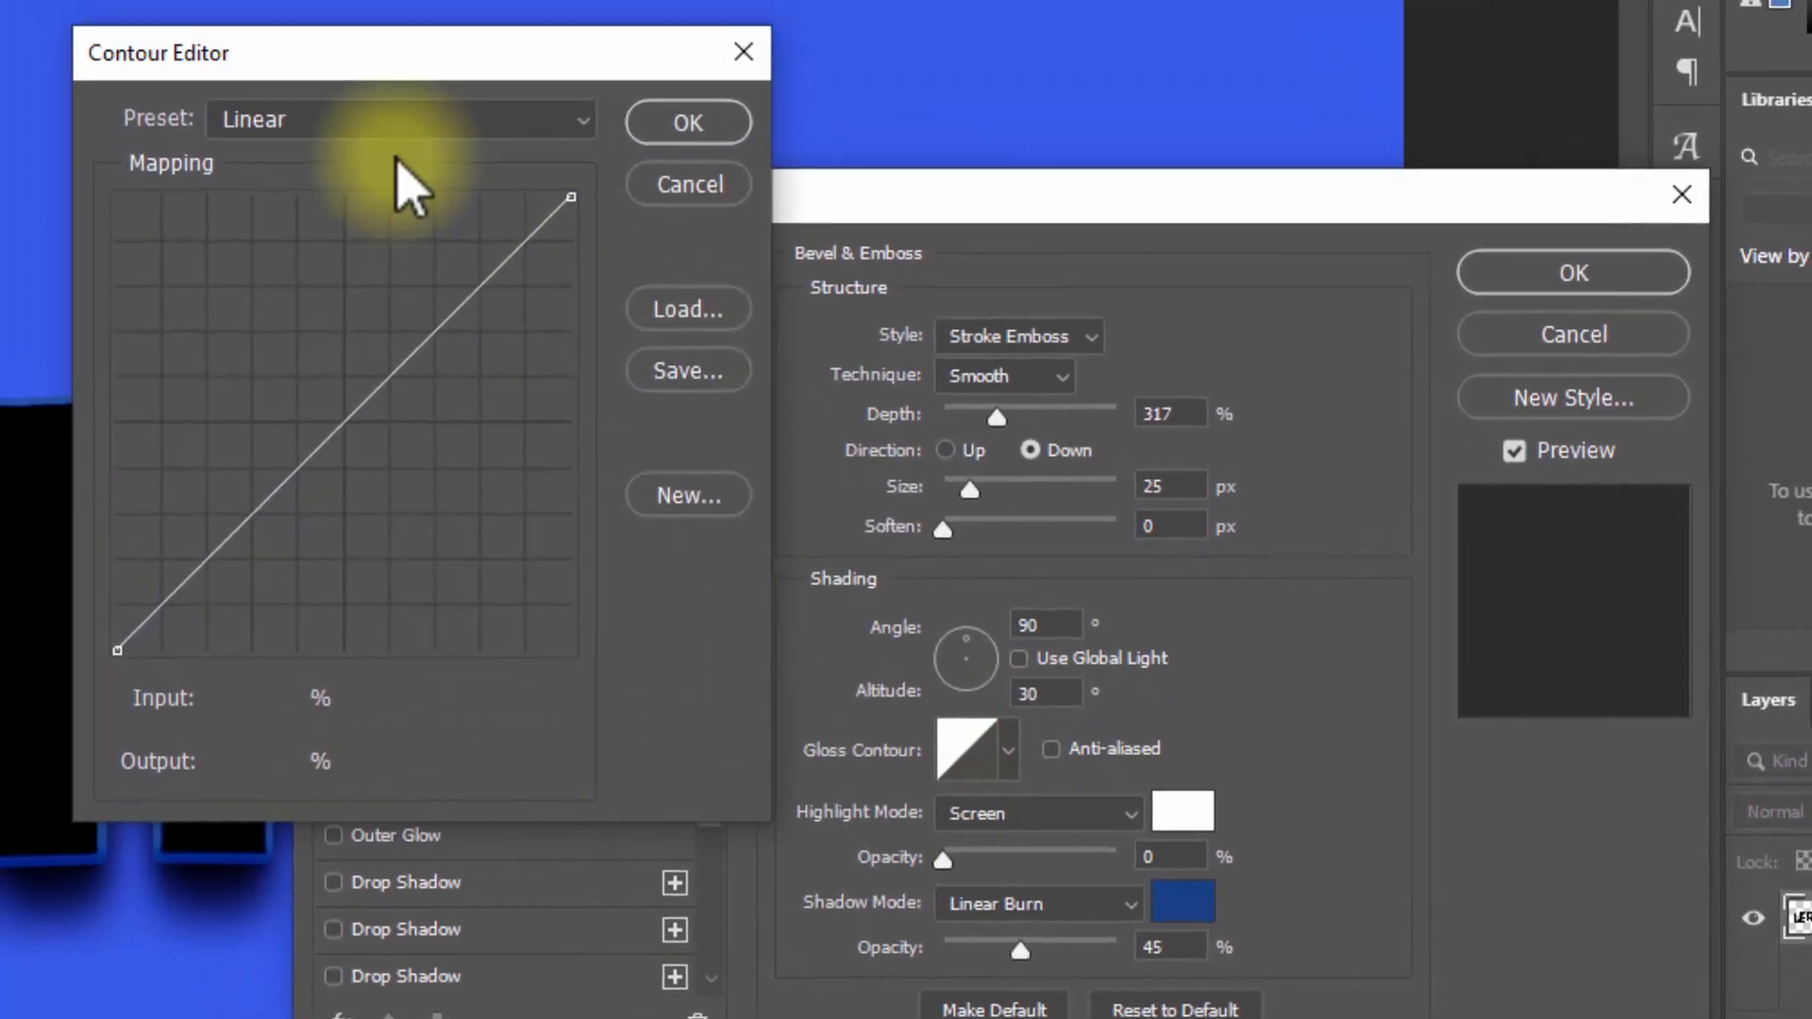
click(359, 130)
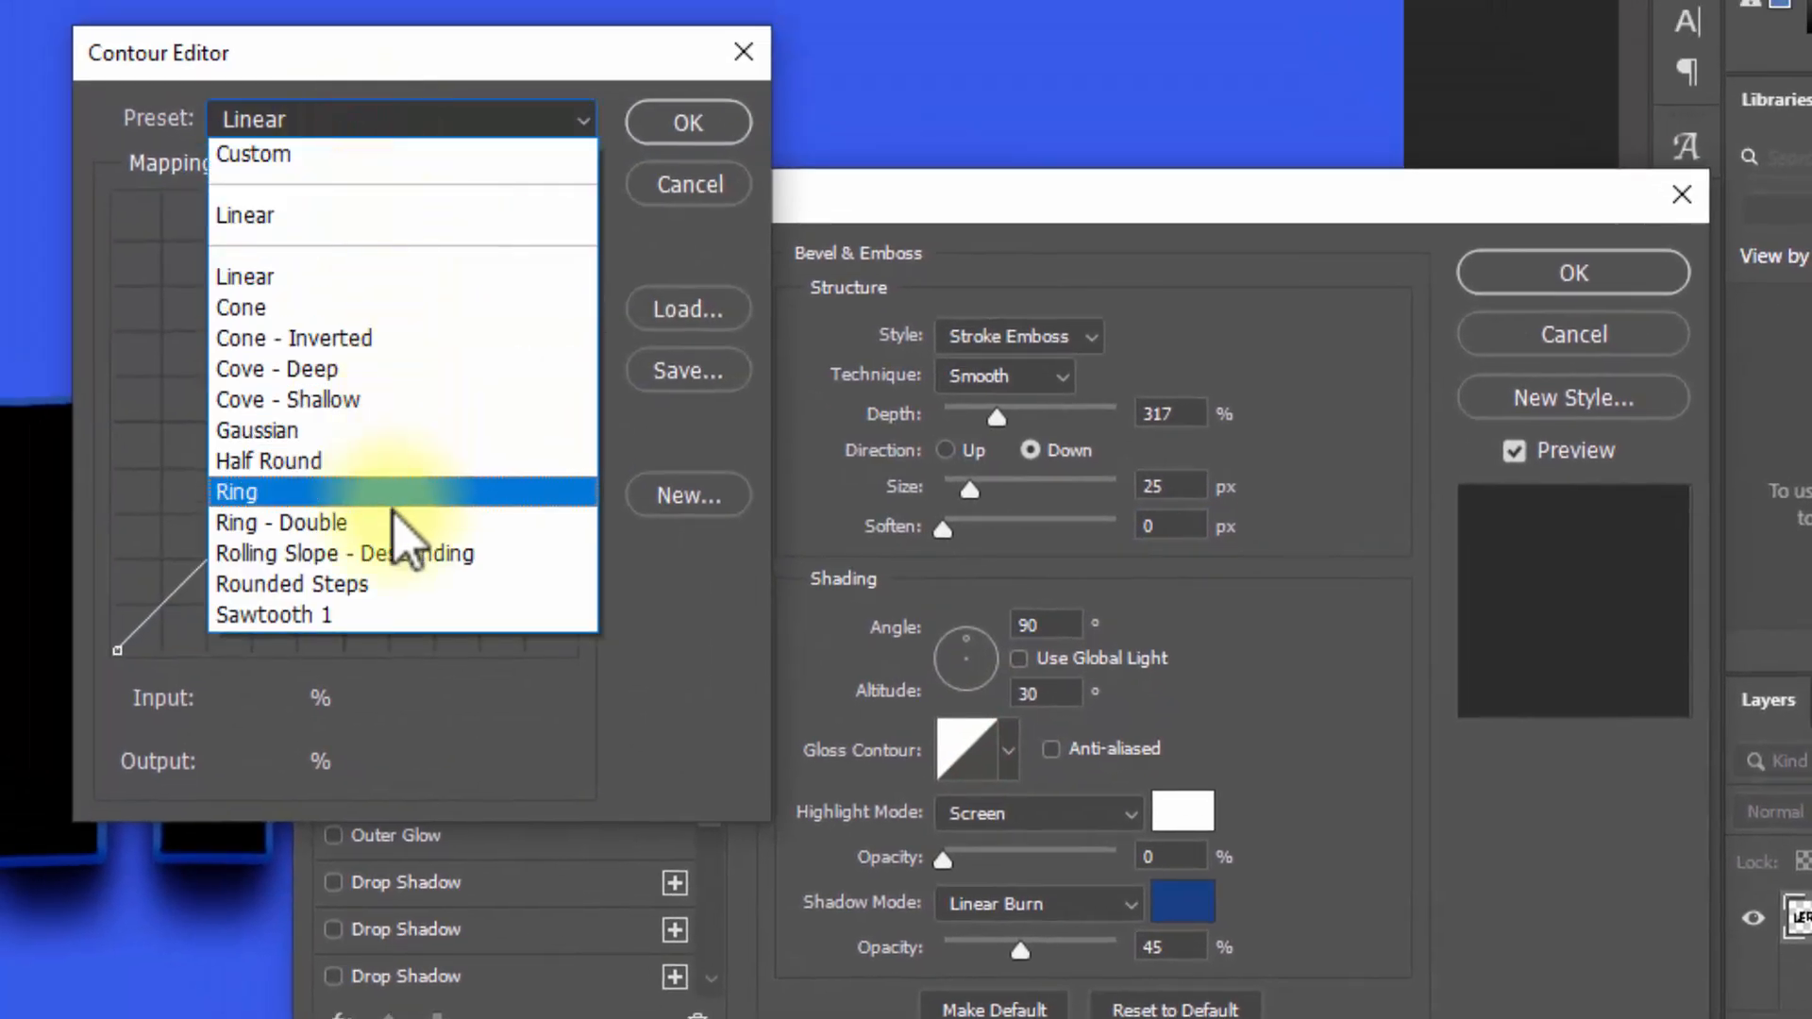
click(392, 515)
click(659, 127)
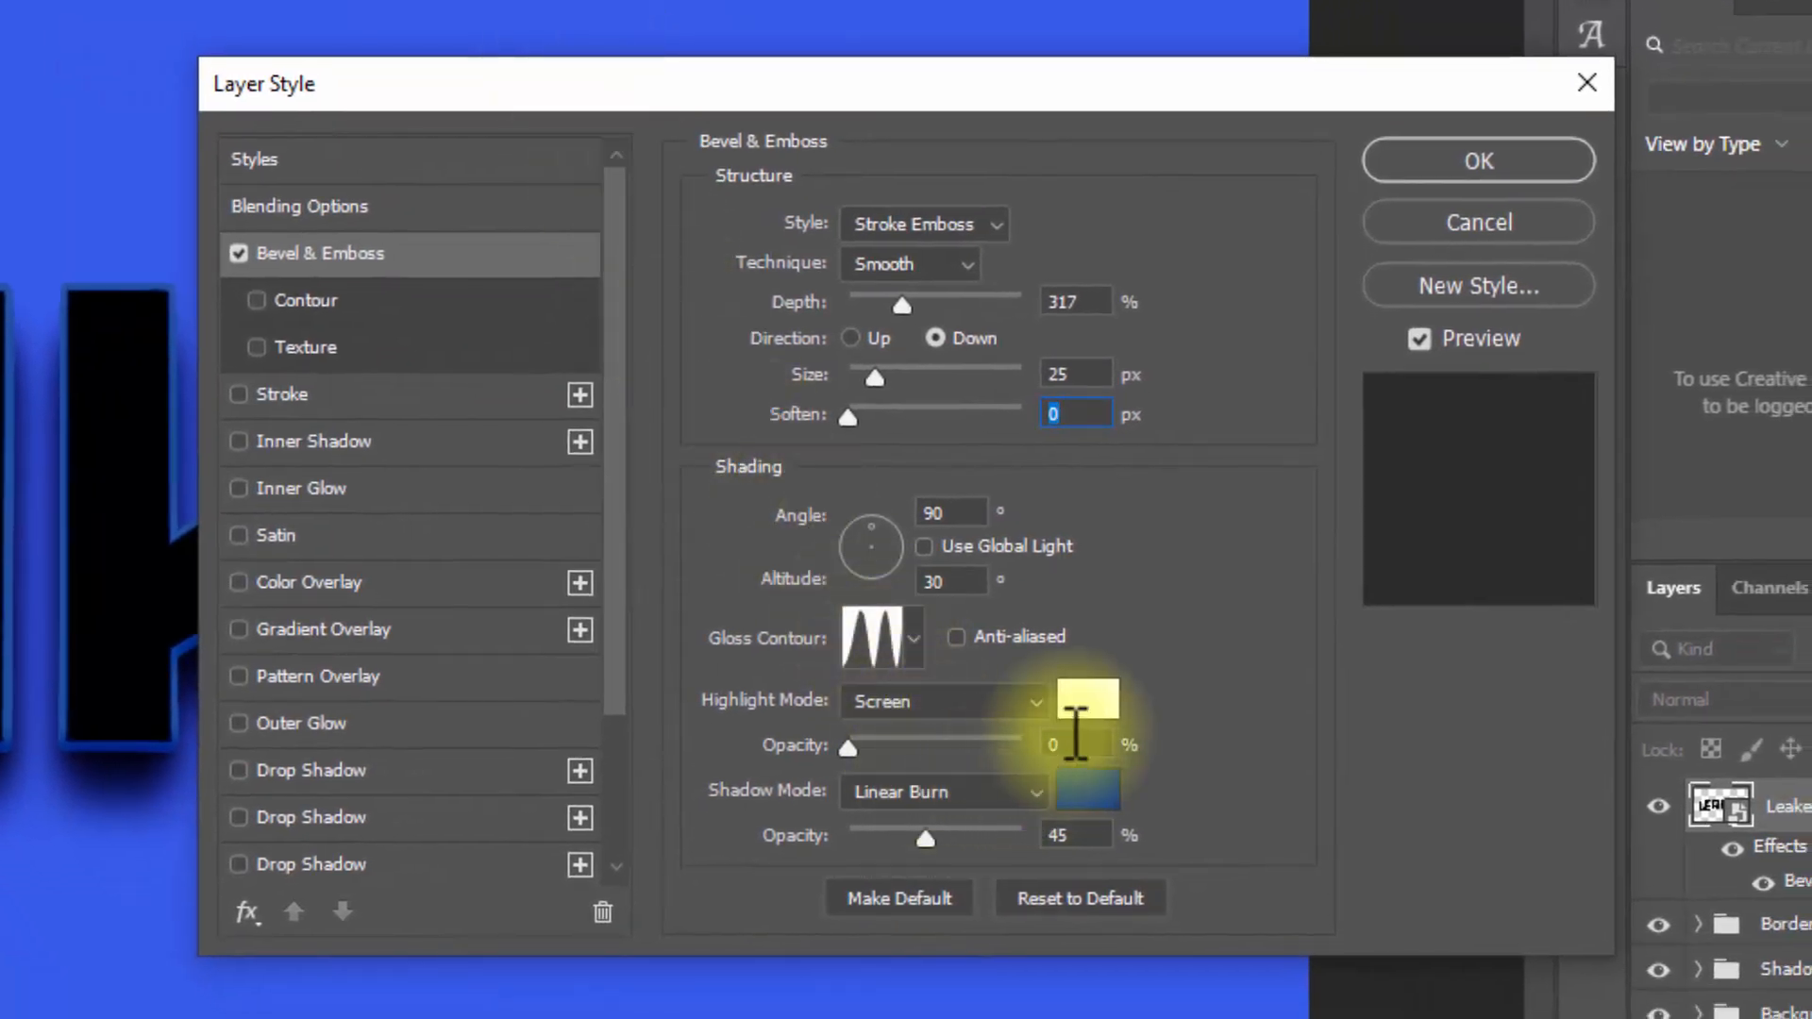
Step: Set the bevel's highlight colour to d1a700 and its highlight opacity to 100%
click(1088, 699)
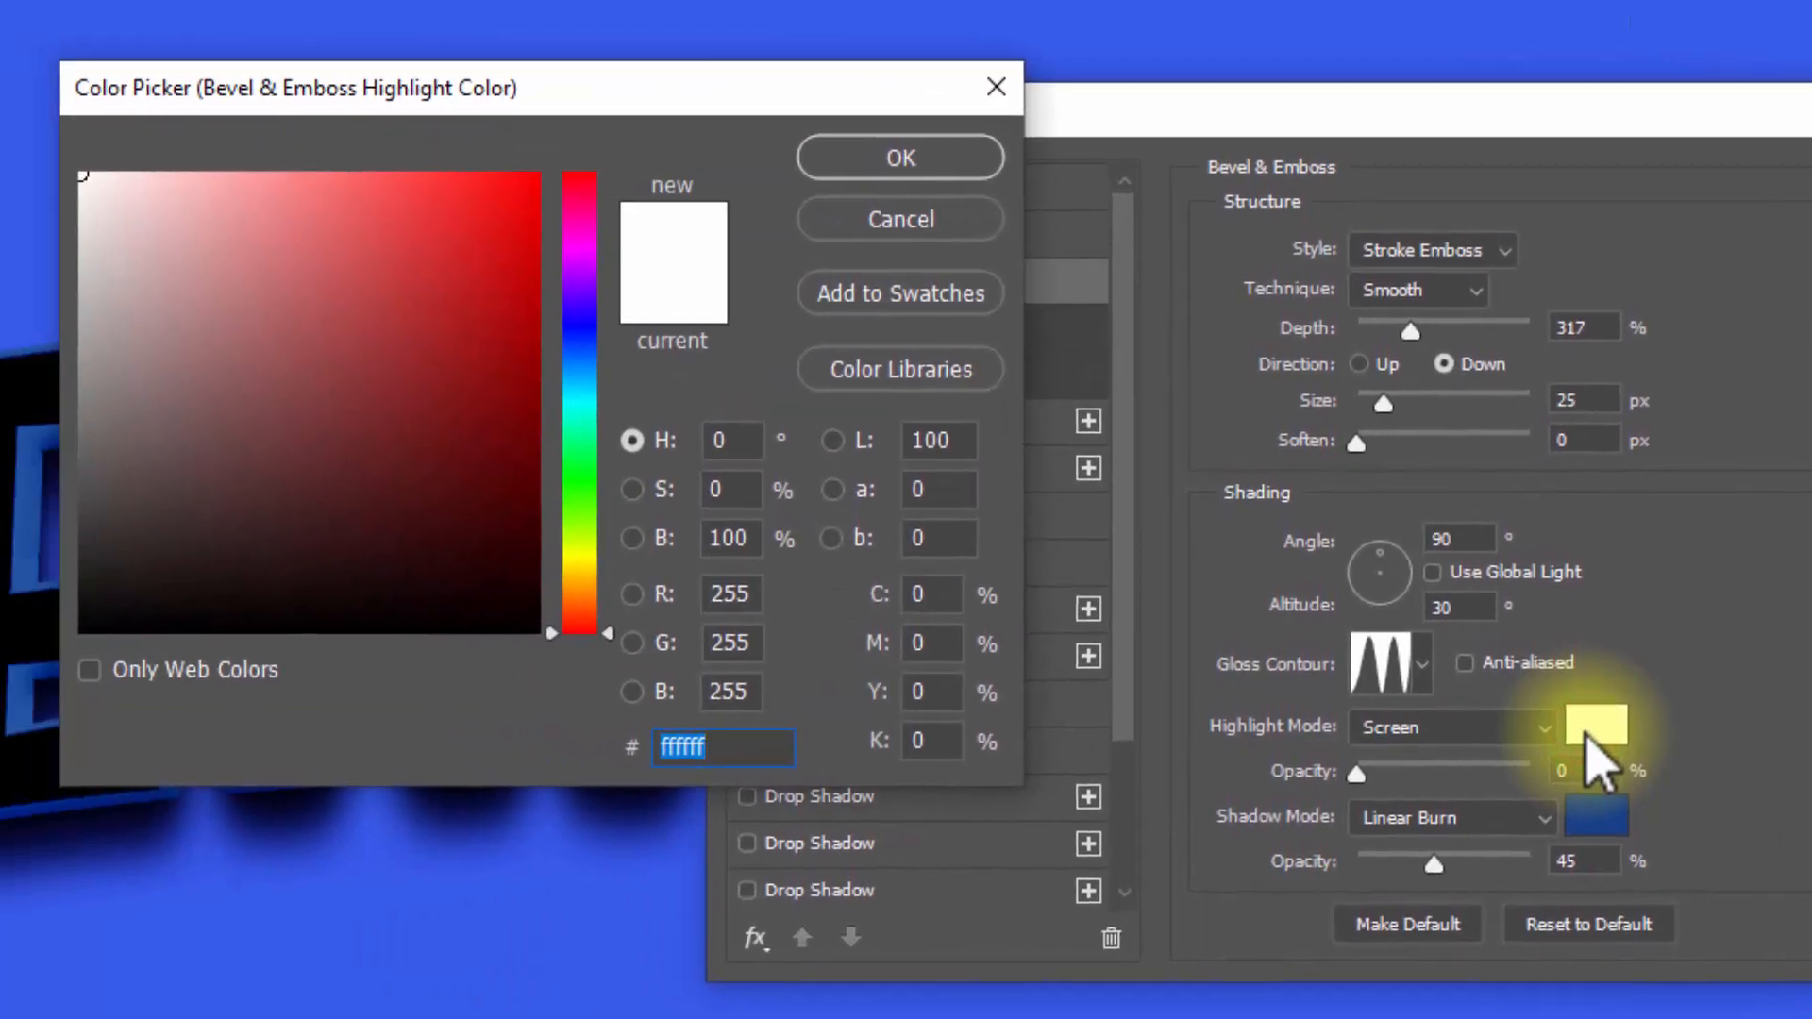
text(d1a700)
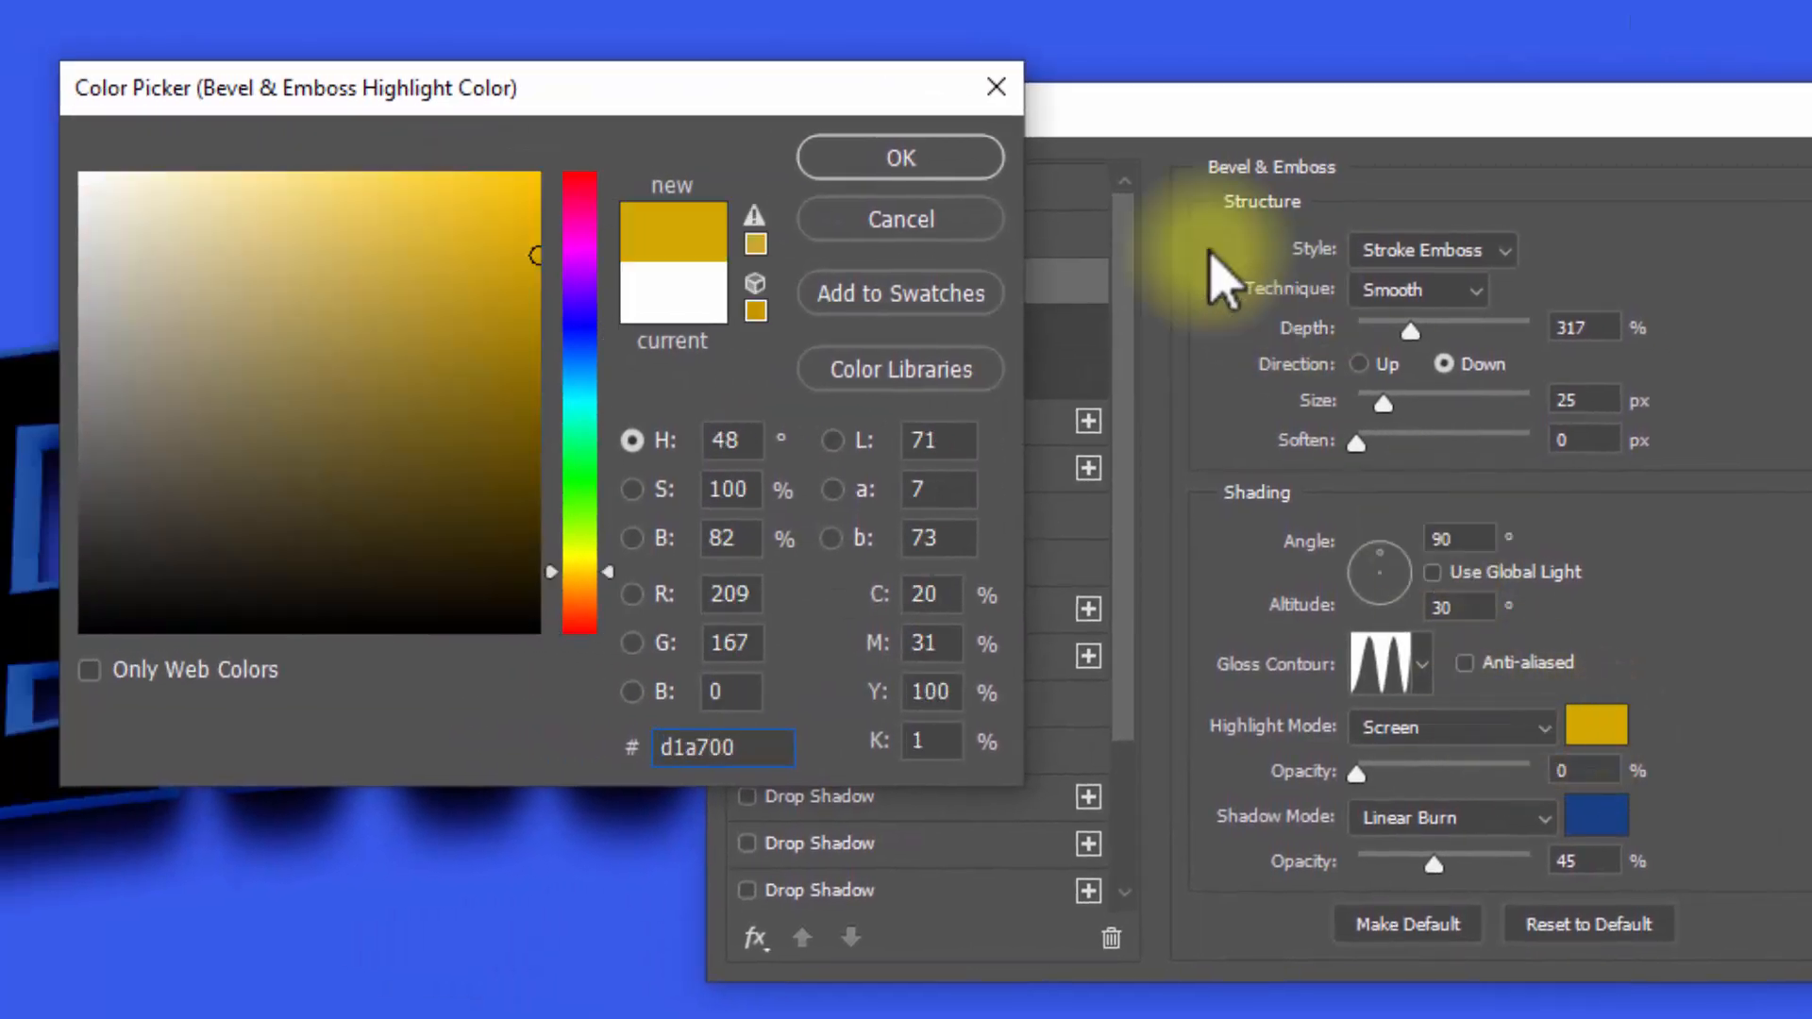
click(904, 162)
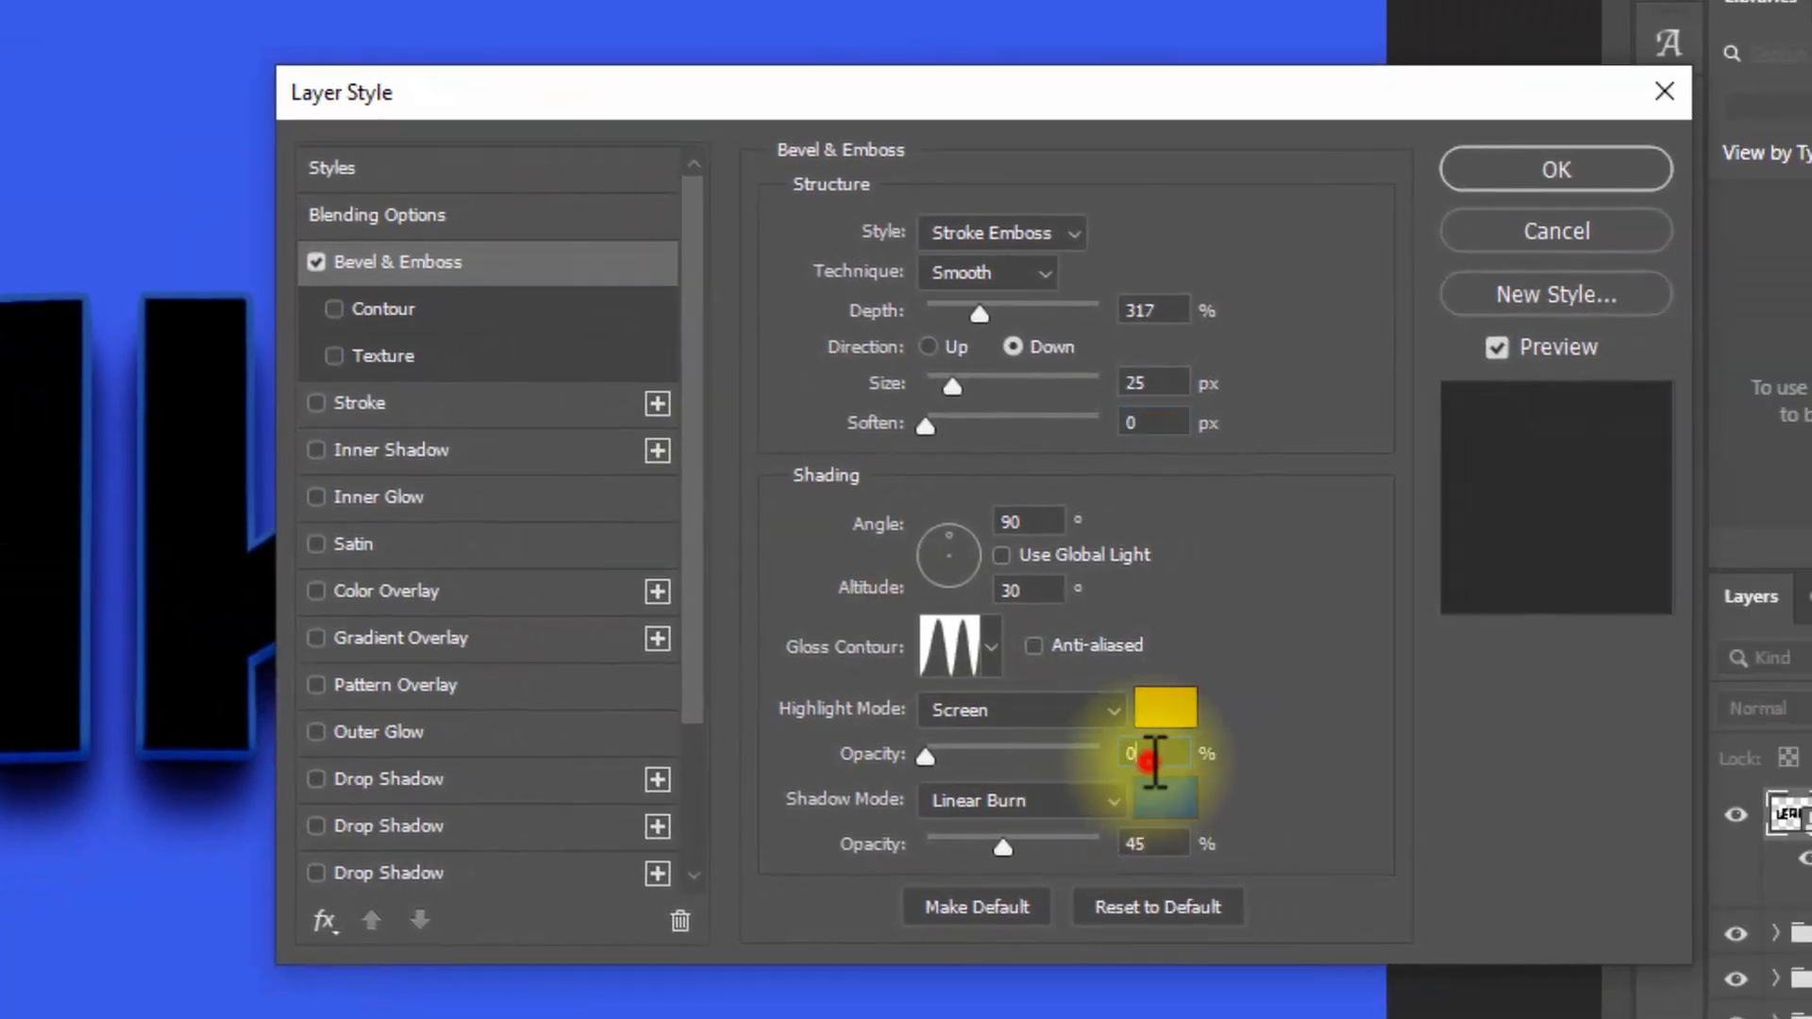
double_click(1149, 758)
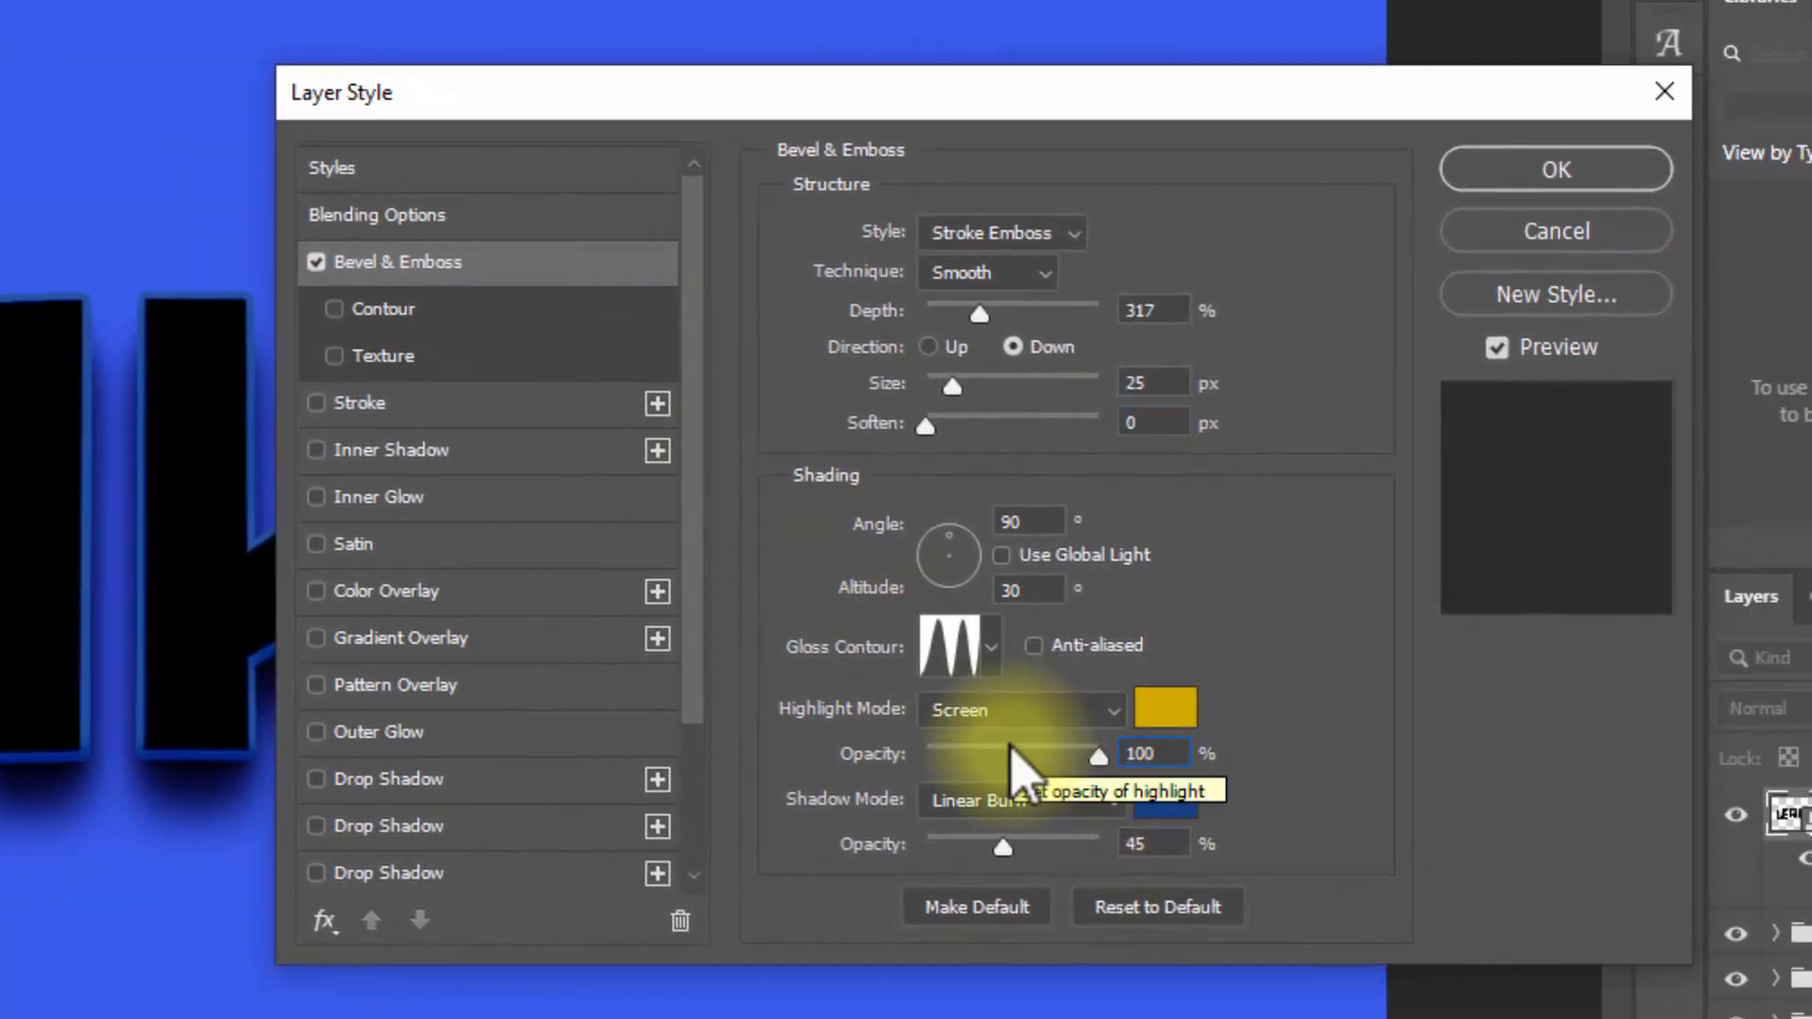
Step: Set the bevel's shadow to black at 57% opacity and enable the bevel's Contour
double_click(1154, 842)
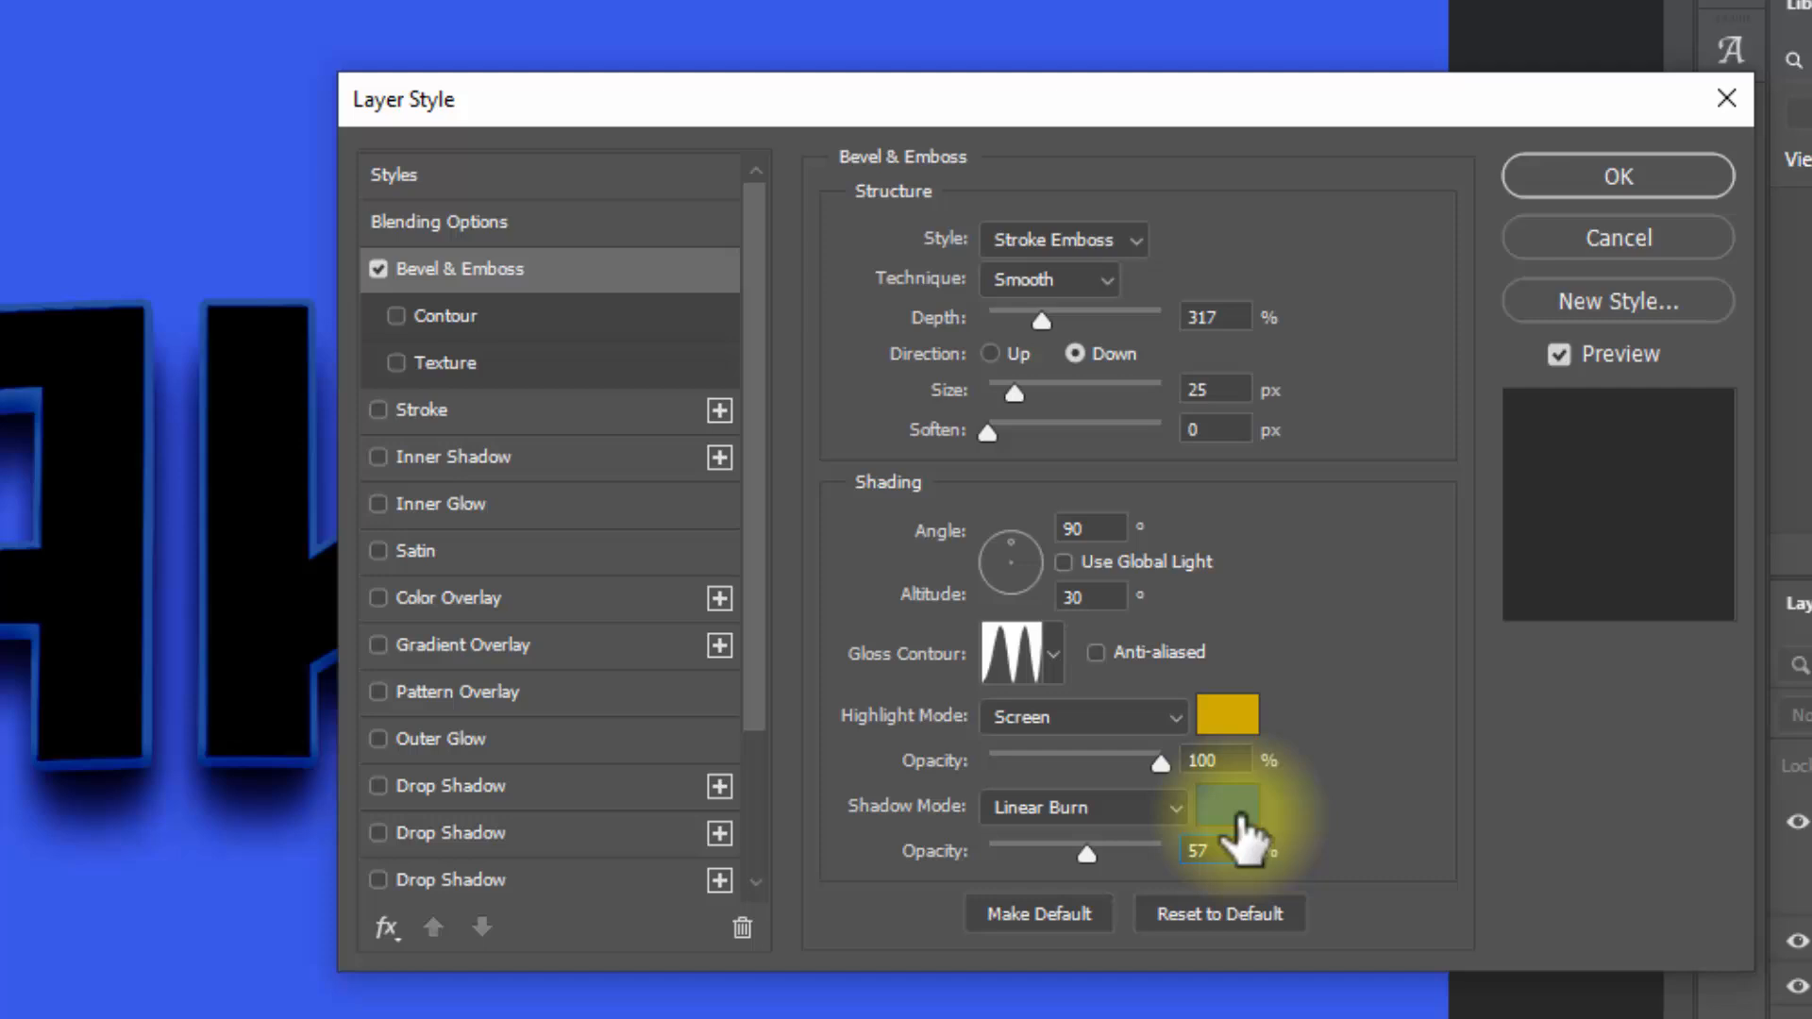
click(1166, 798)
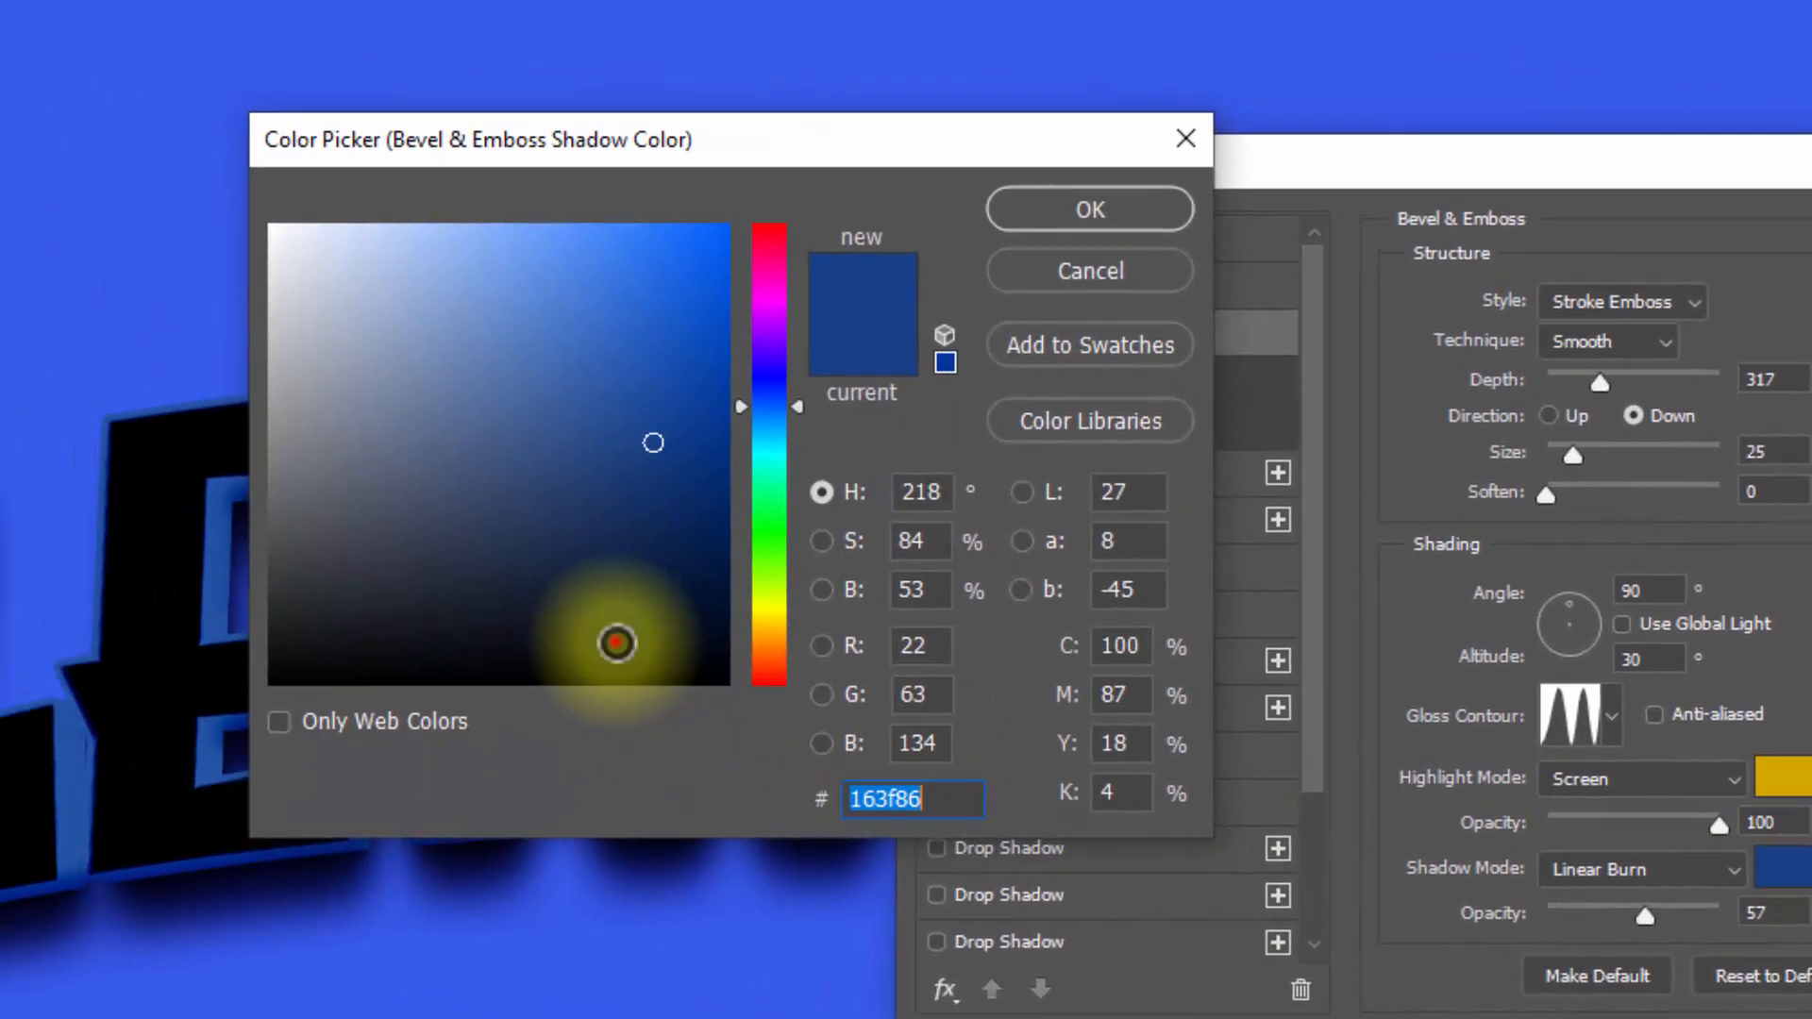
drag(617, 644, 836, 666)
click(1038, 215)
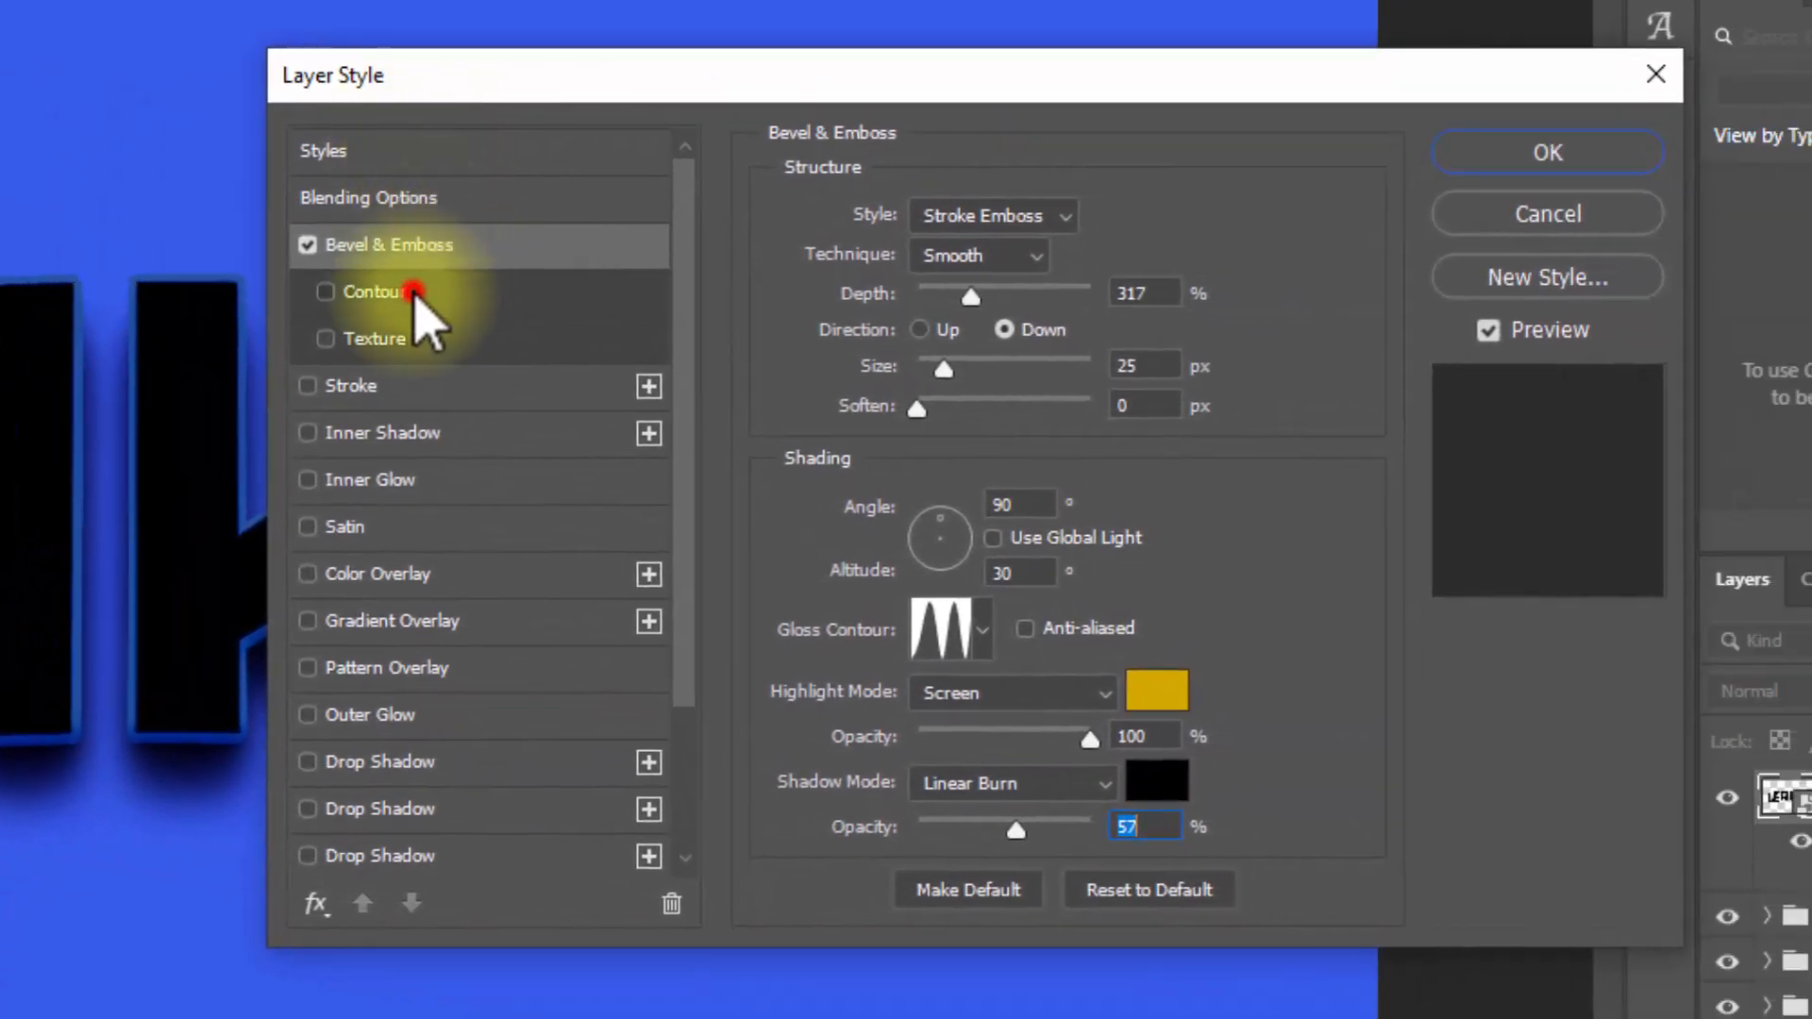
click(415, 293)
double_click(1095, 286)
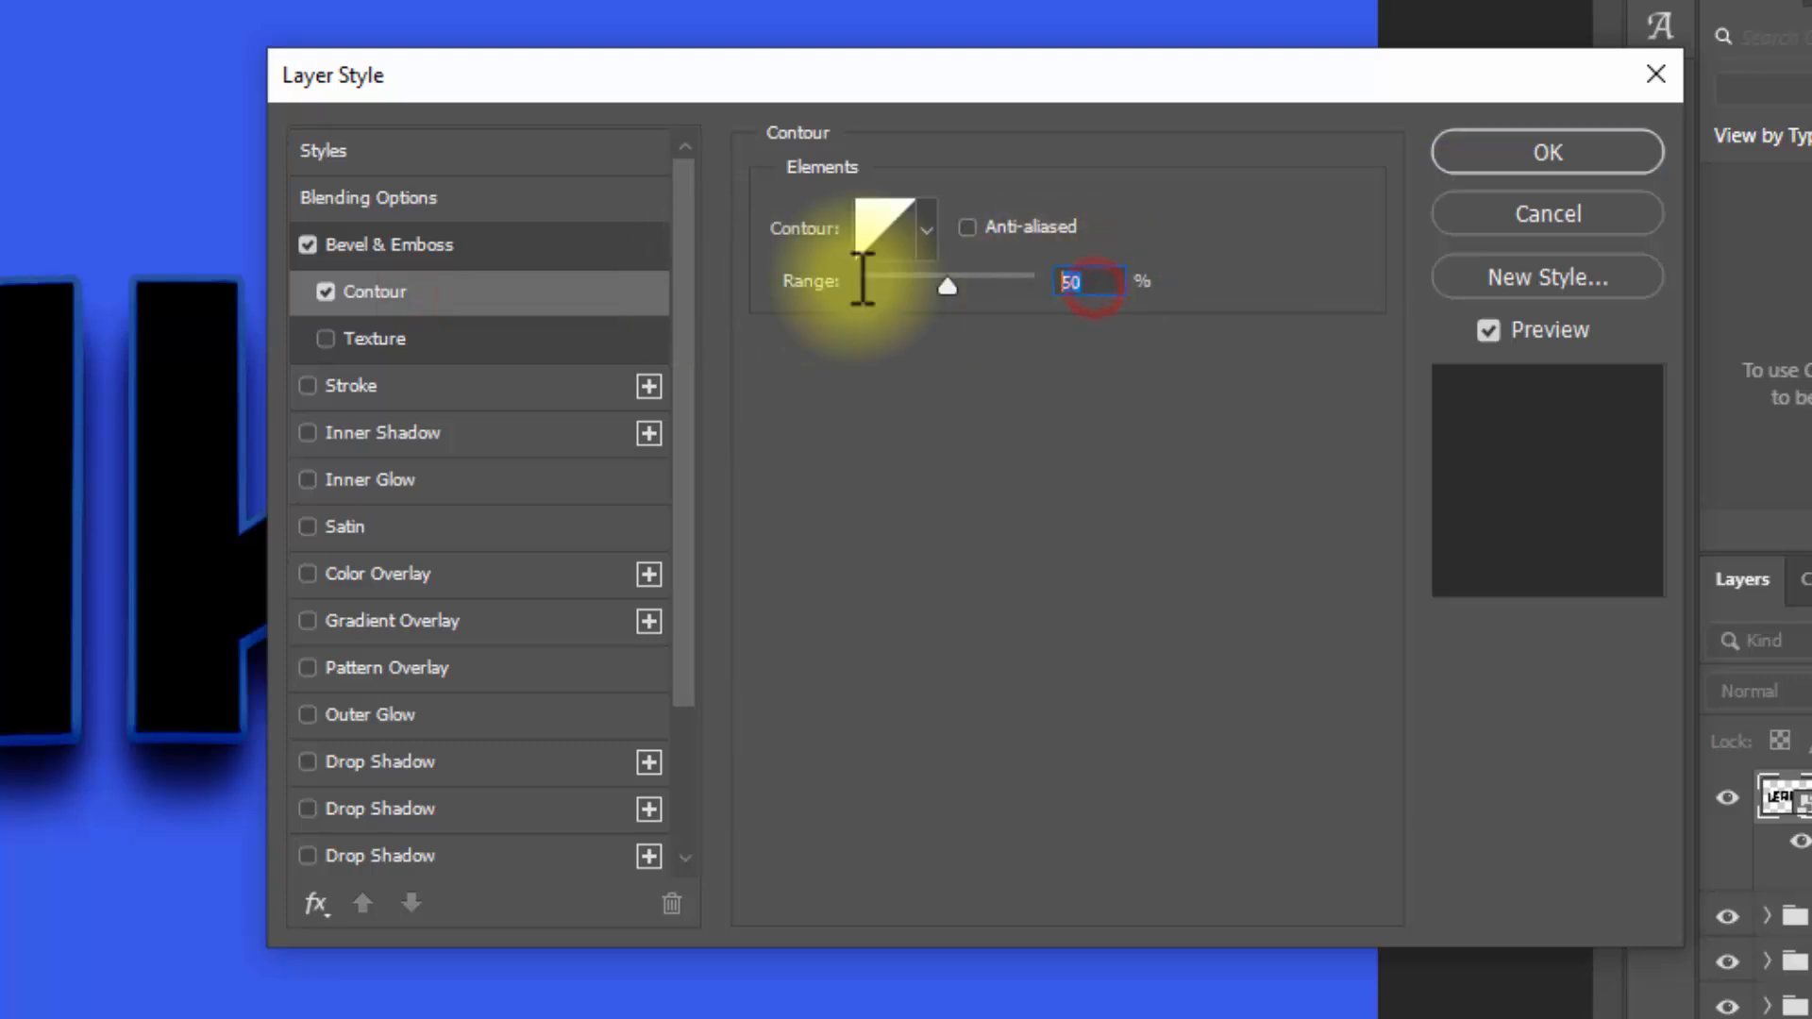
Step: Add a Stroke effect to Leaked copy 20 with 25 px size and Center position
click(401, 384)
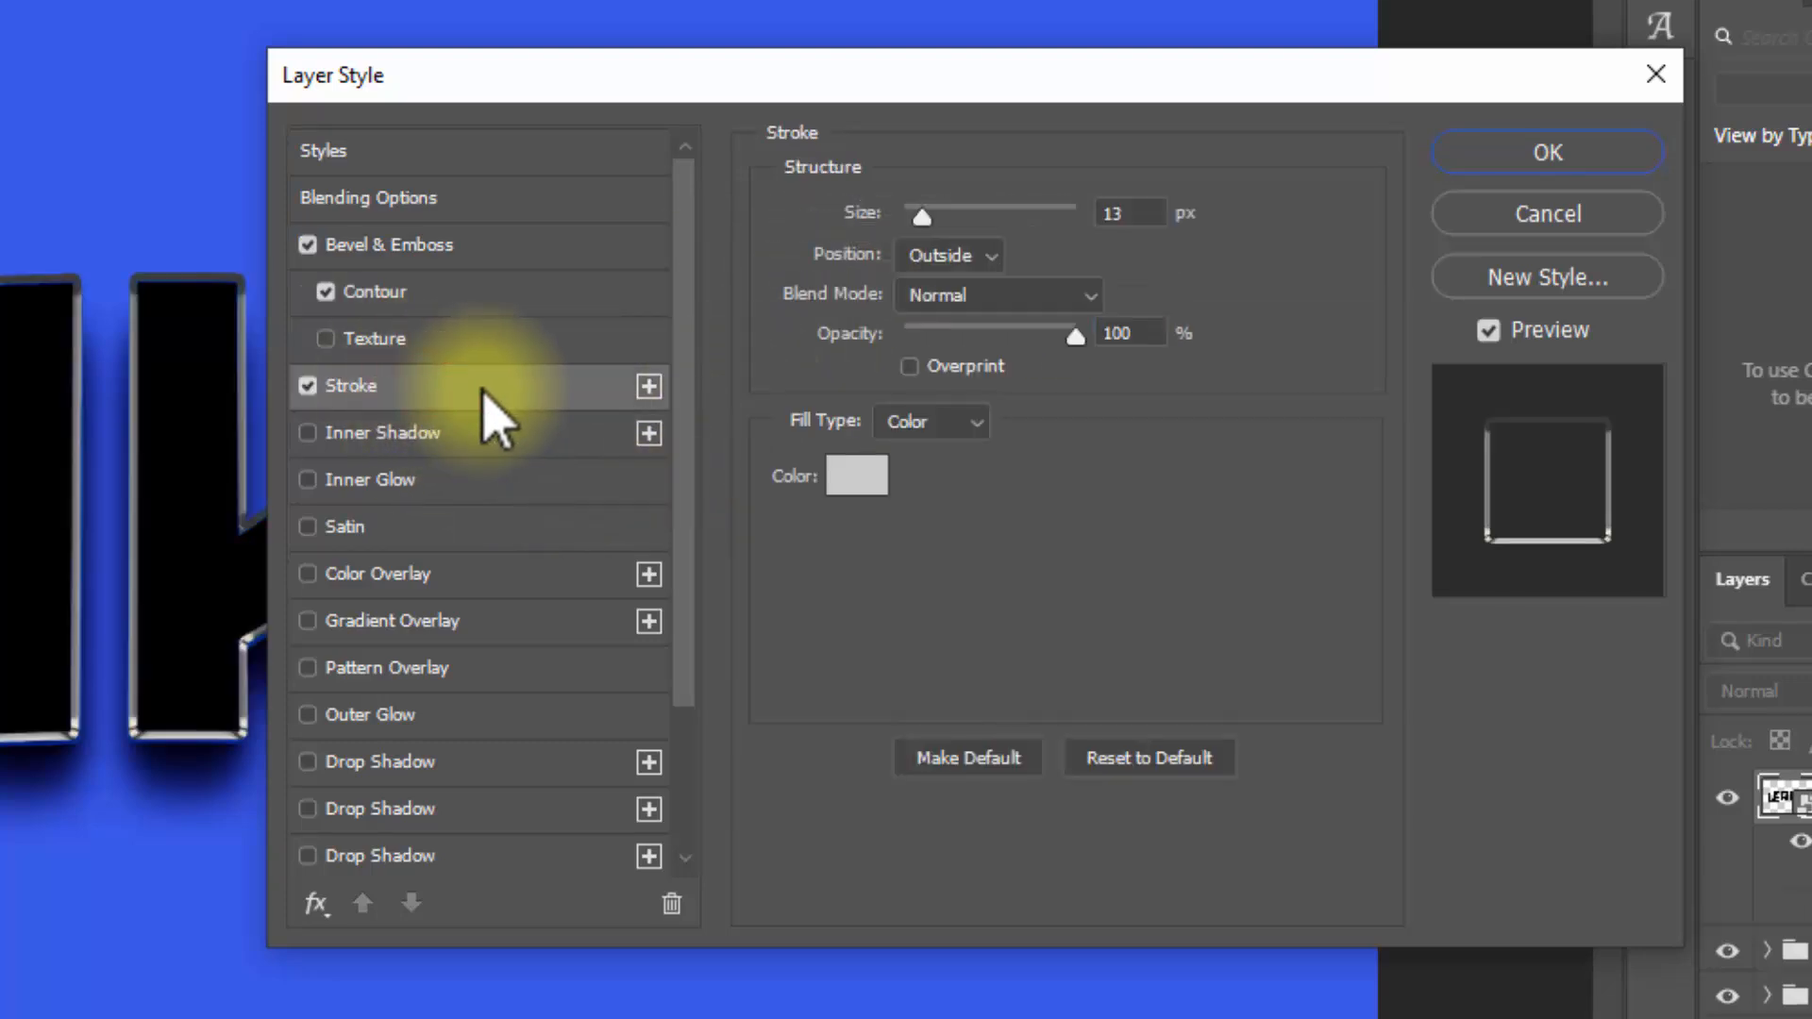
double_click(1167, 213)
text(25)
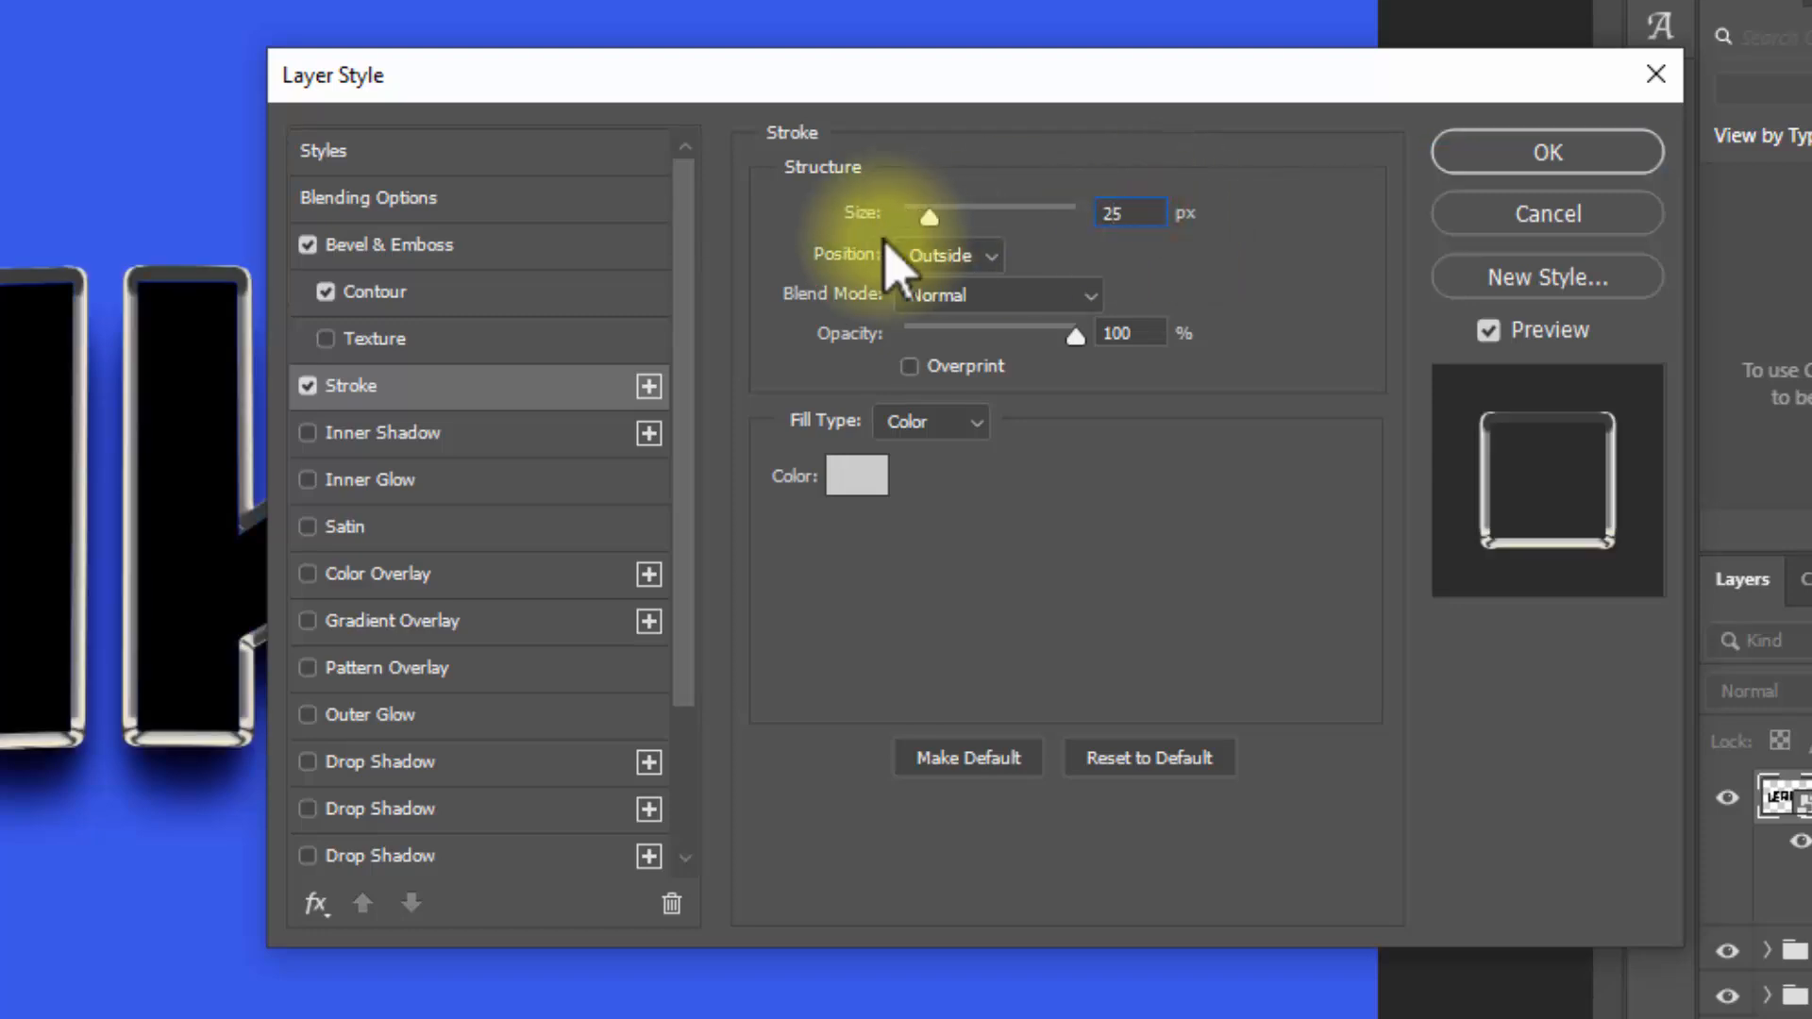
click(939, 256)
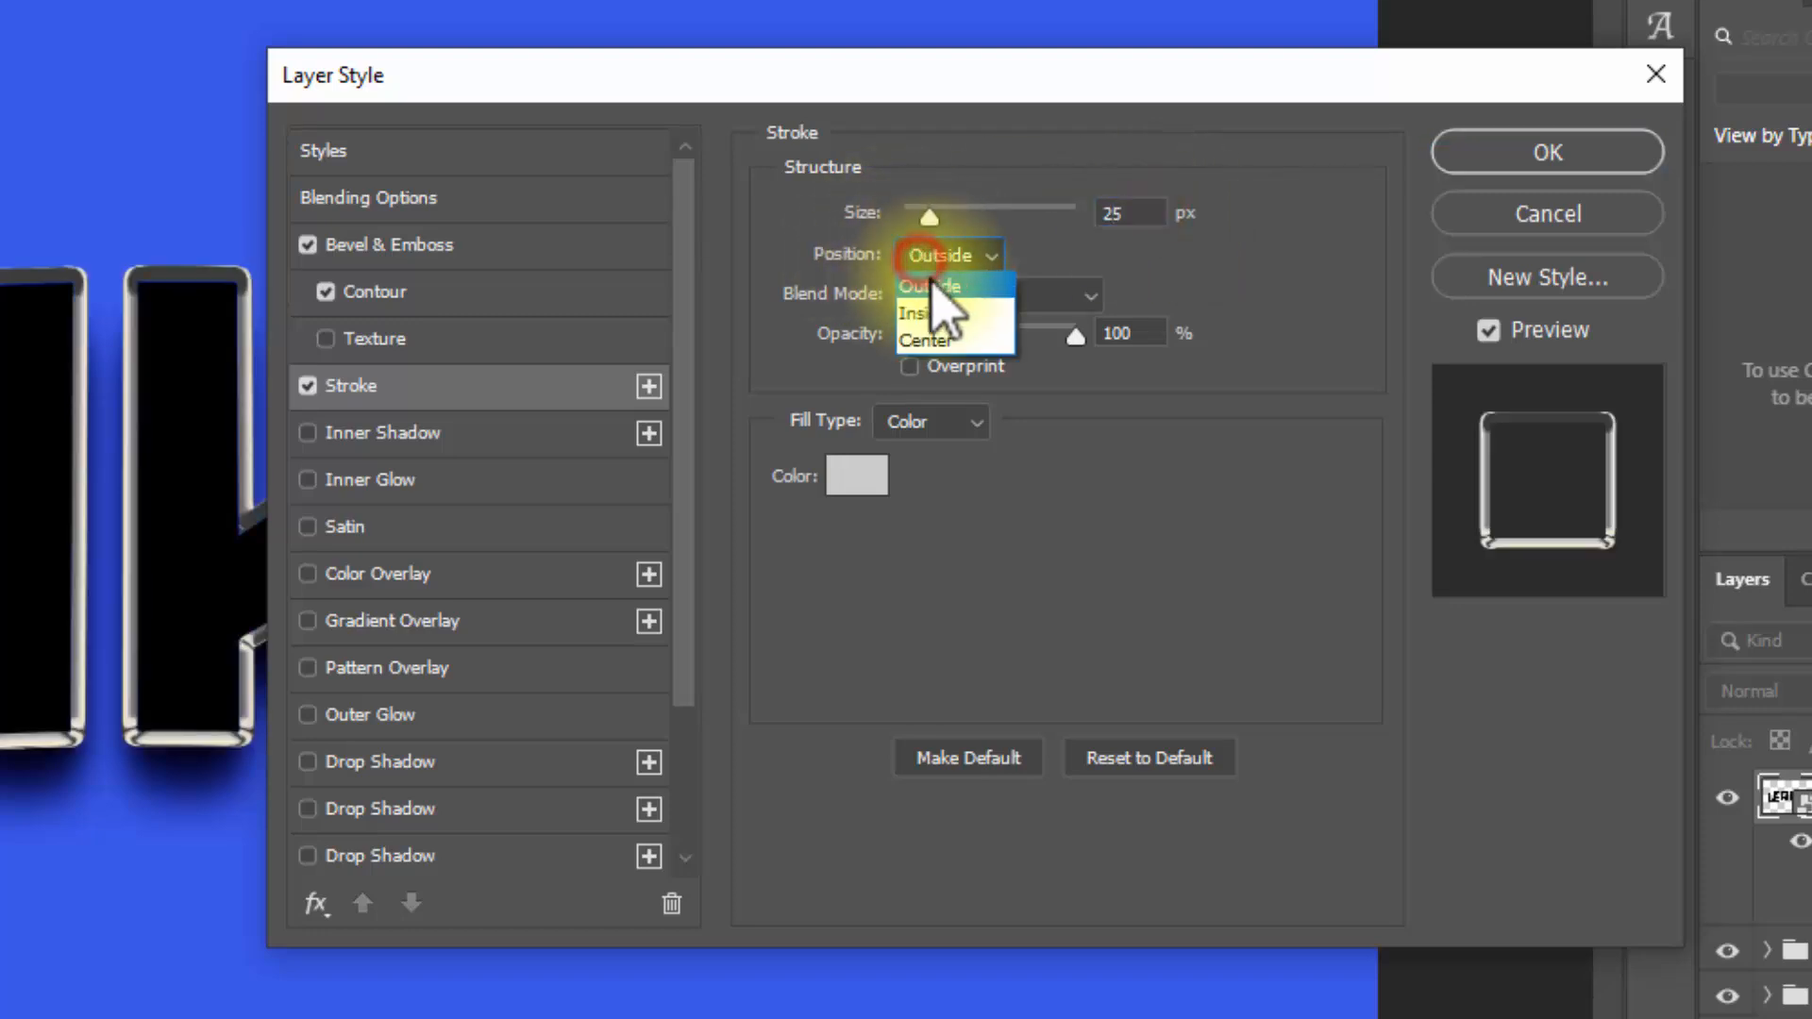
click(954, 341)
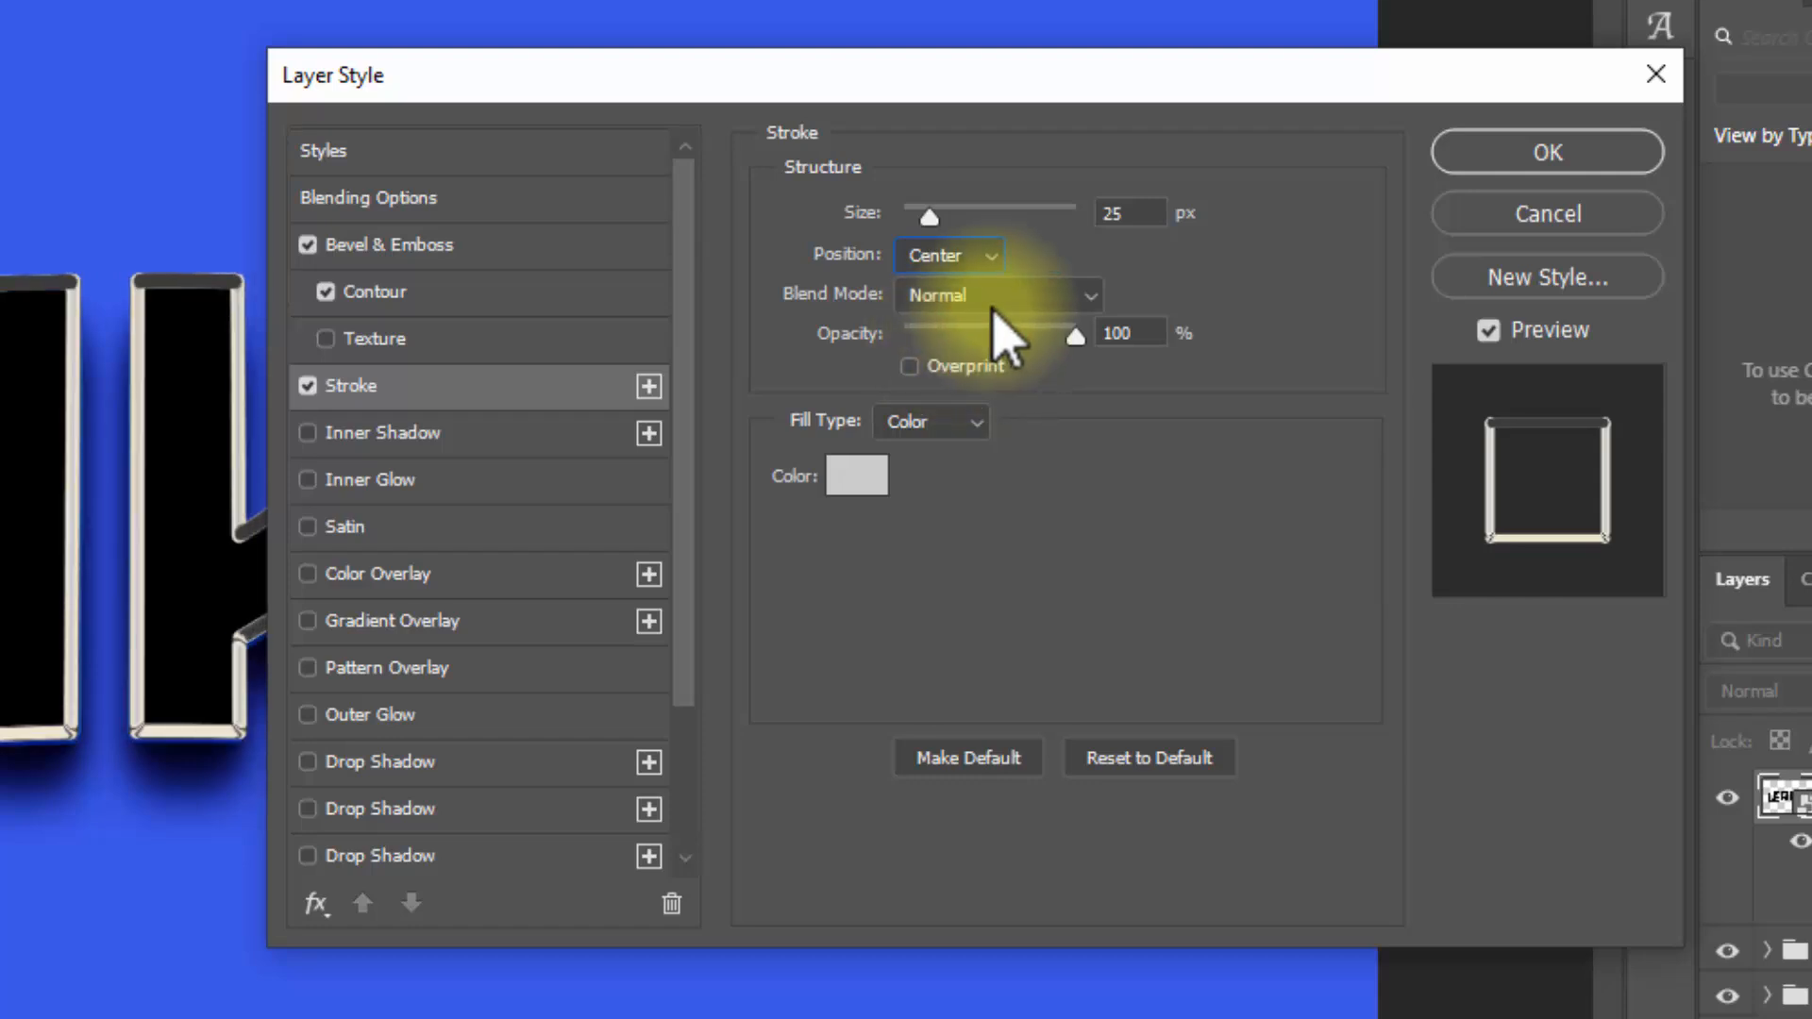
Step: Set the stroke colour to 987300 and apply the layer style to Leaked copy 20
click(870, 477)
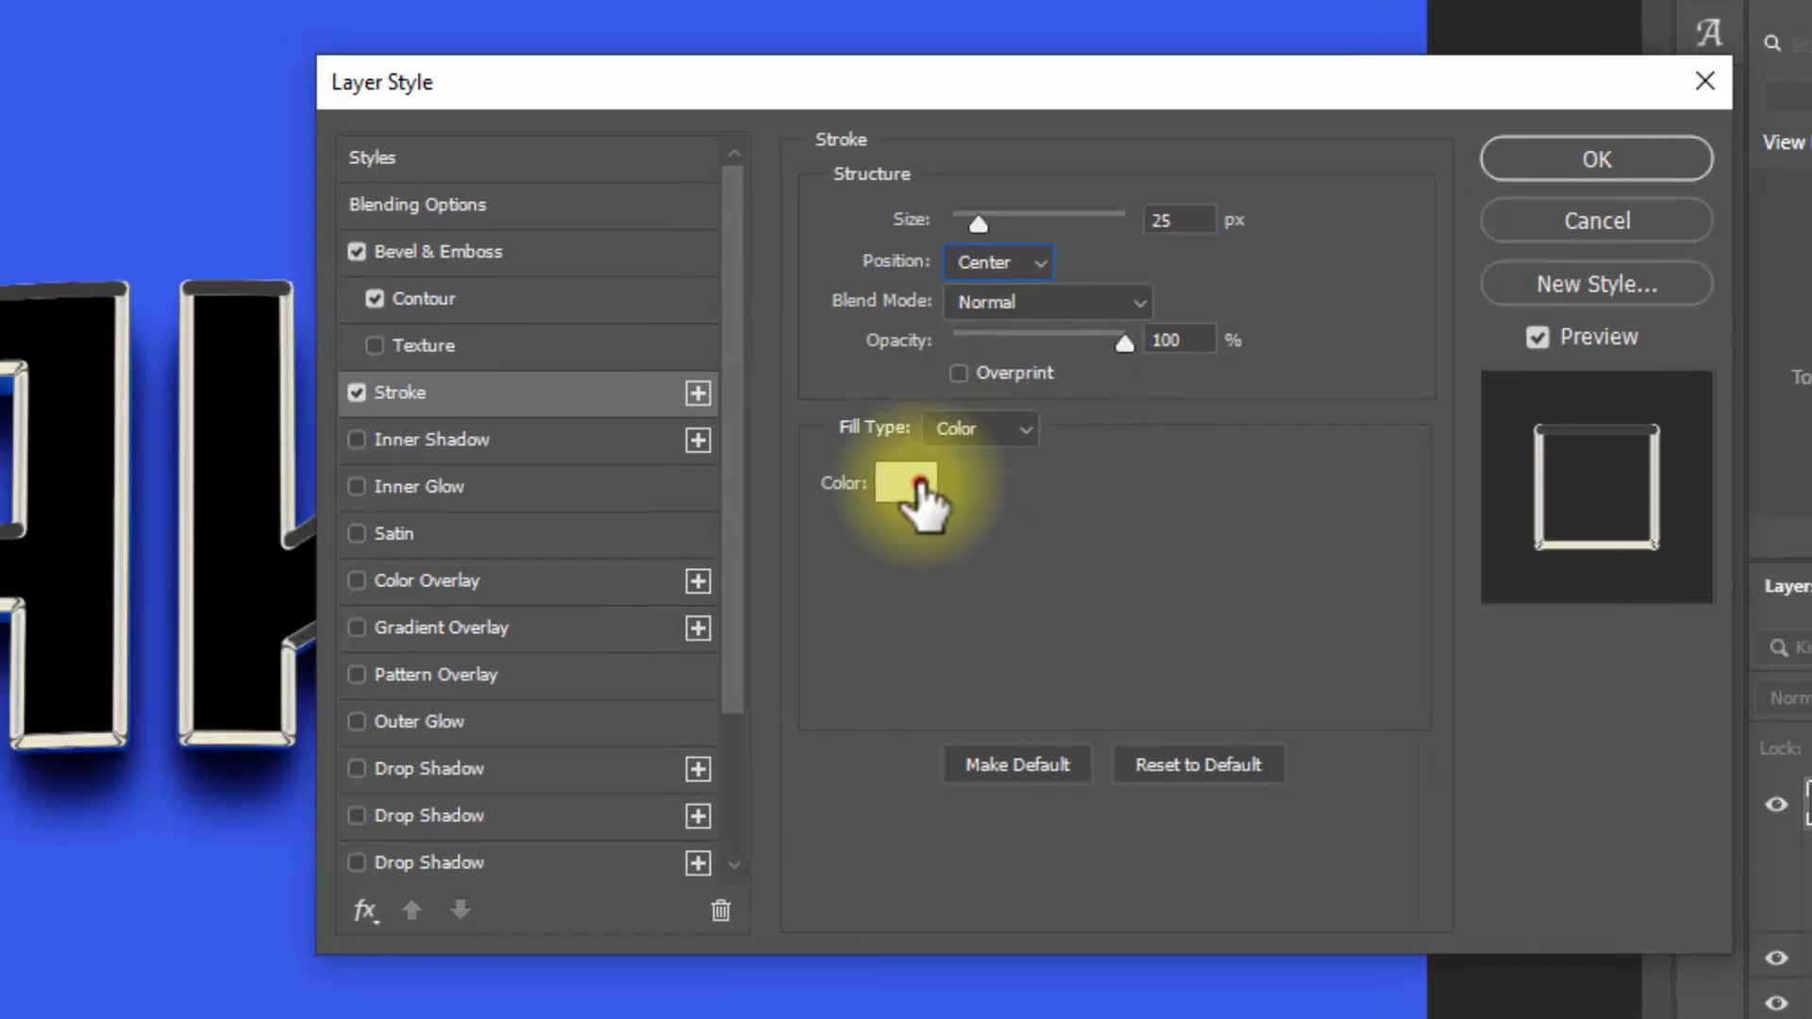
text(9)
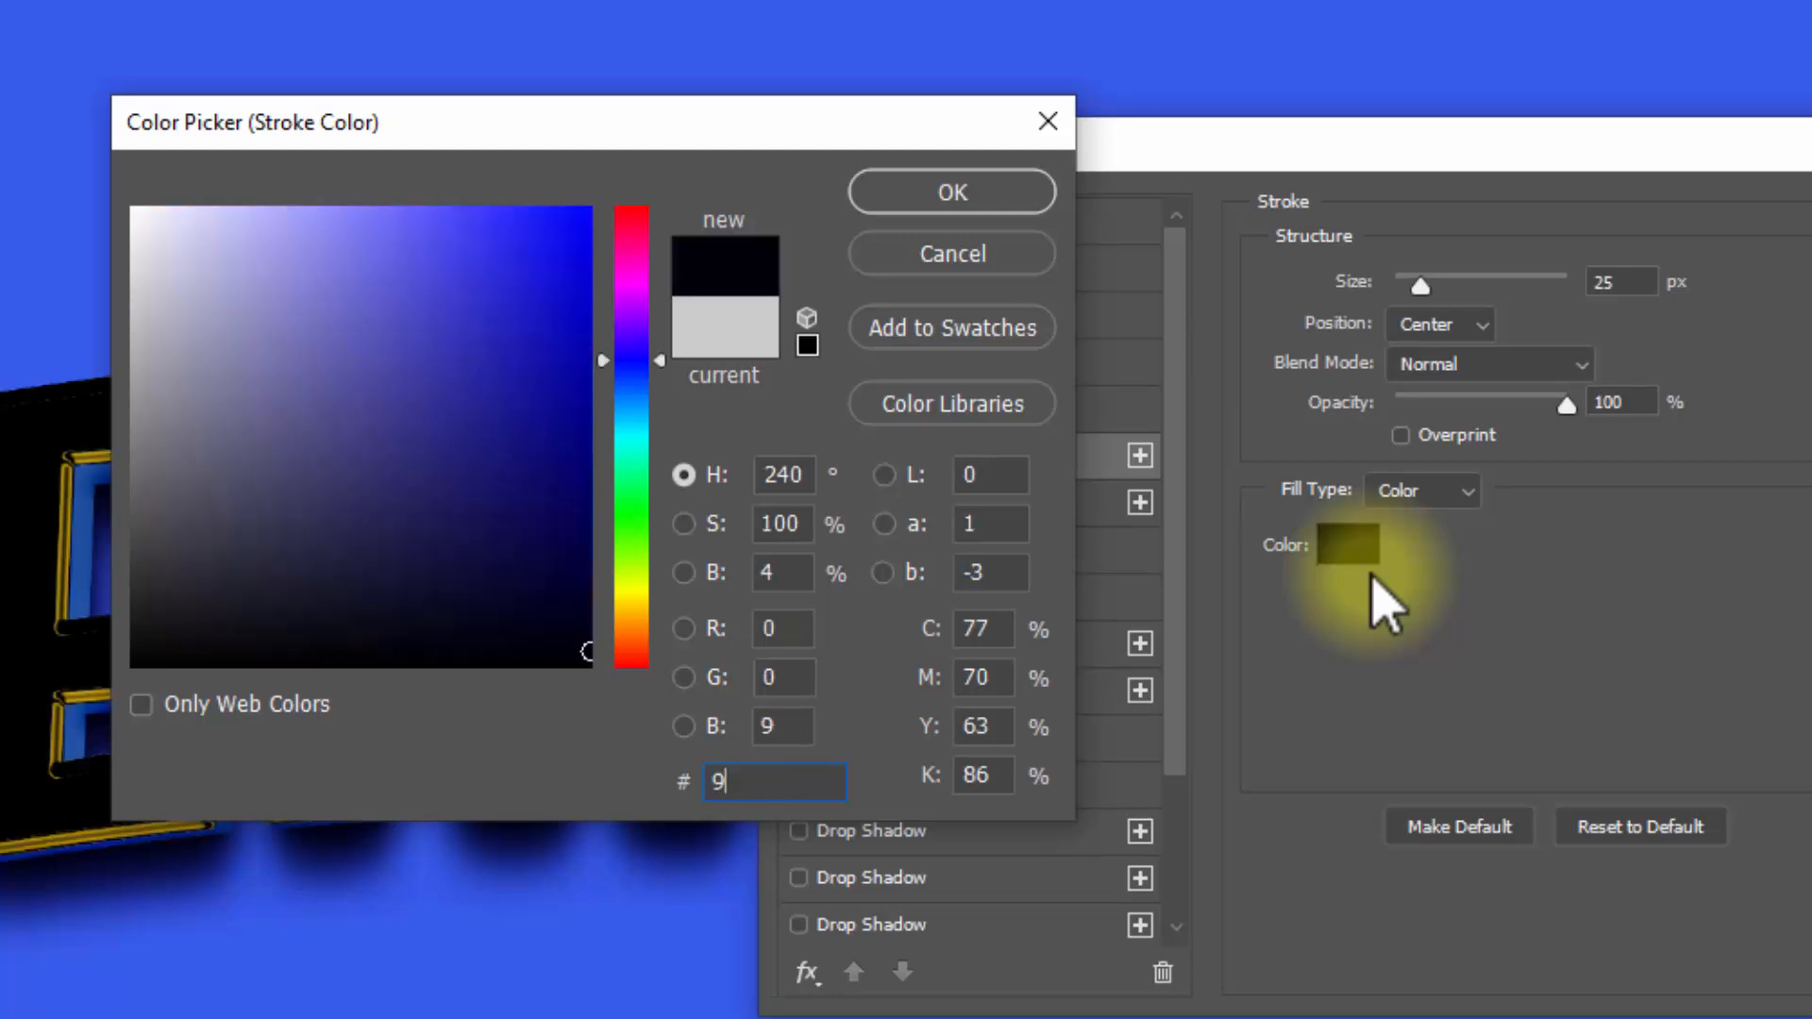
text(87300)
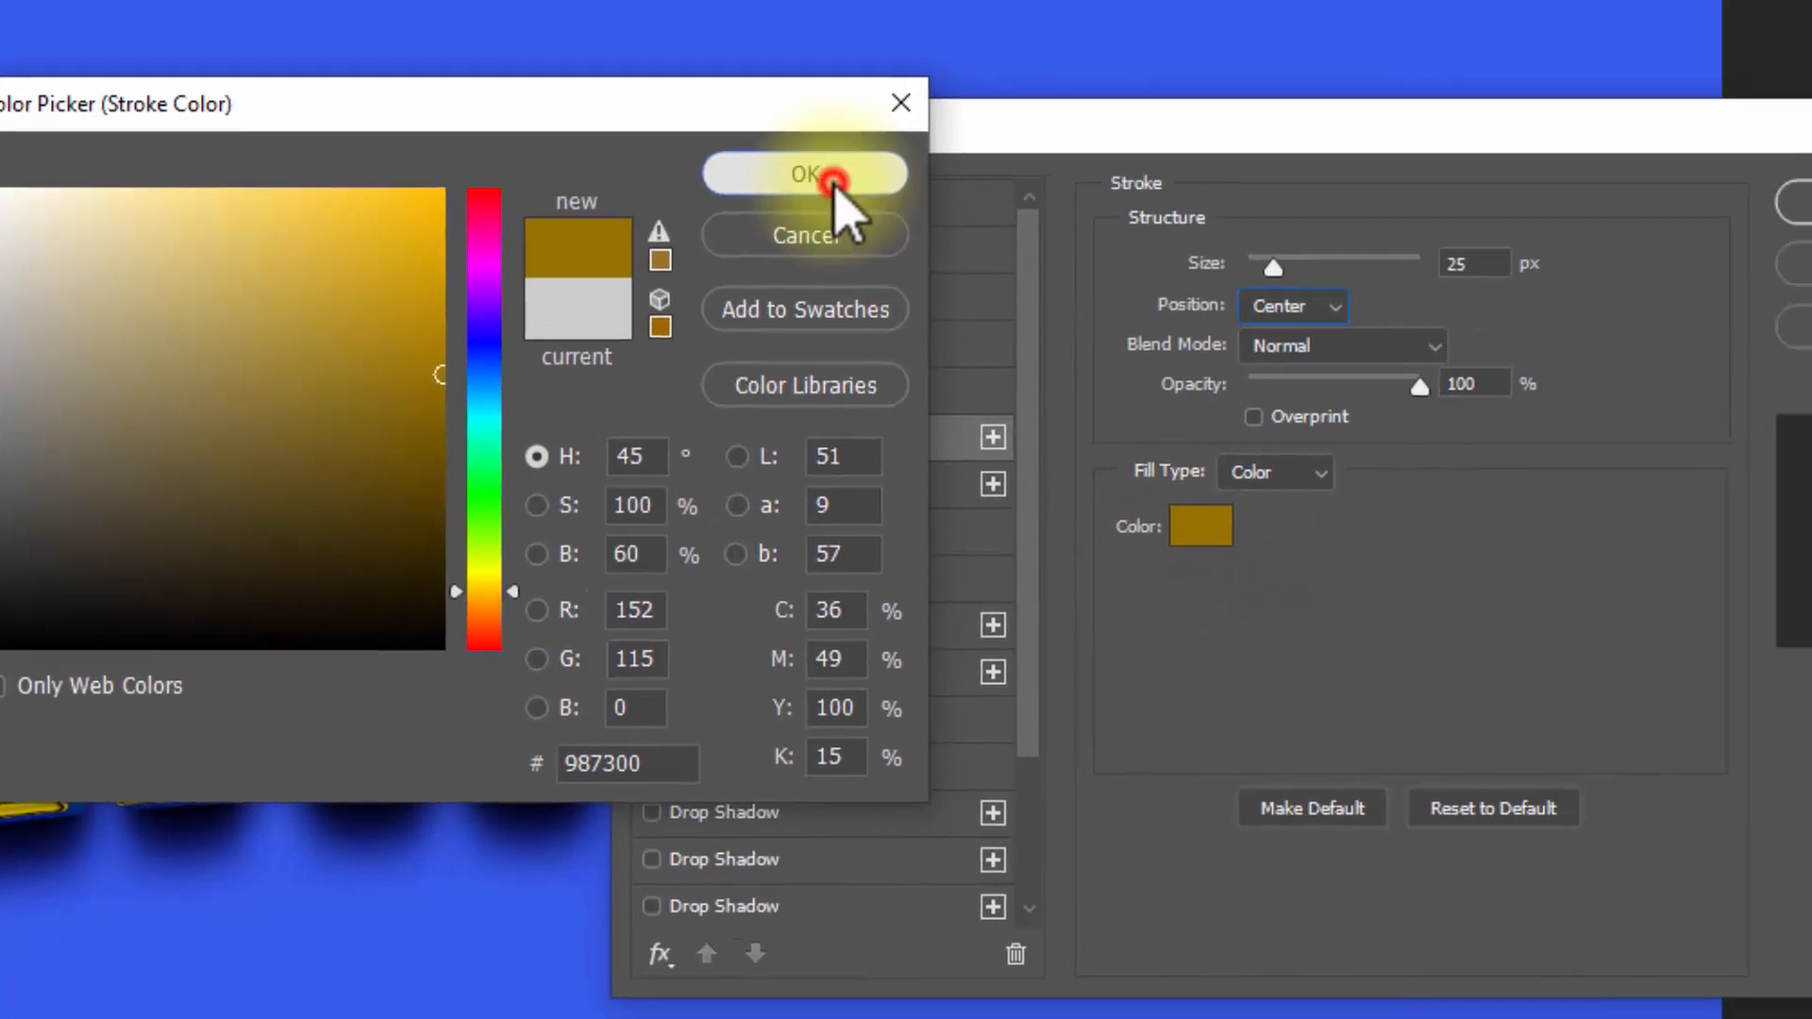
click(968, 197)
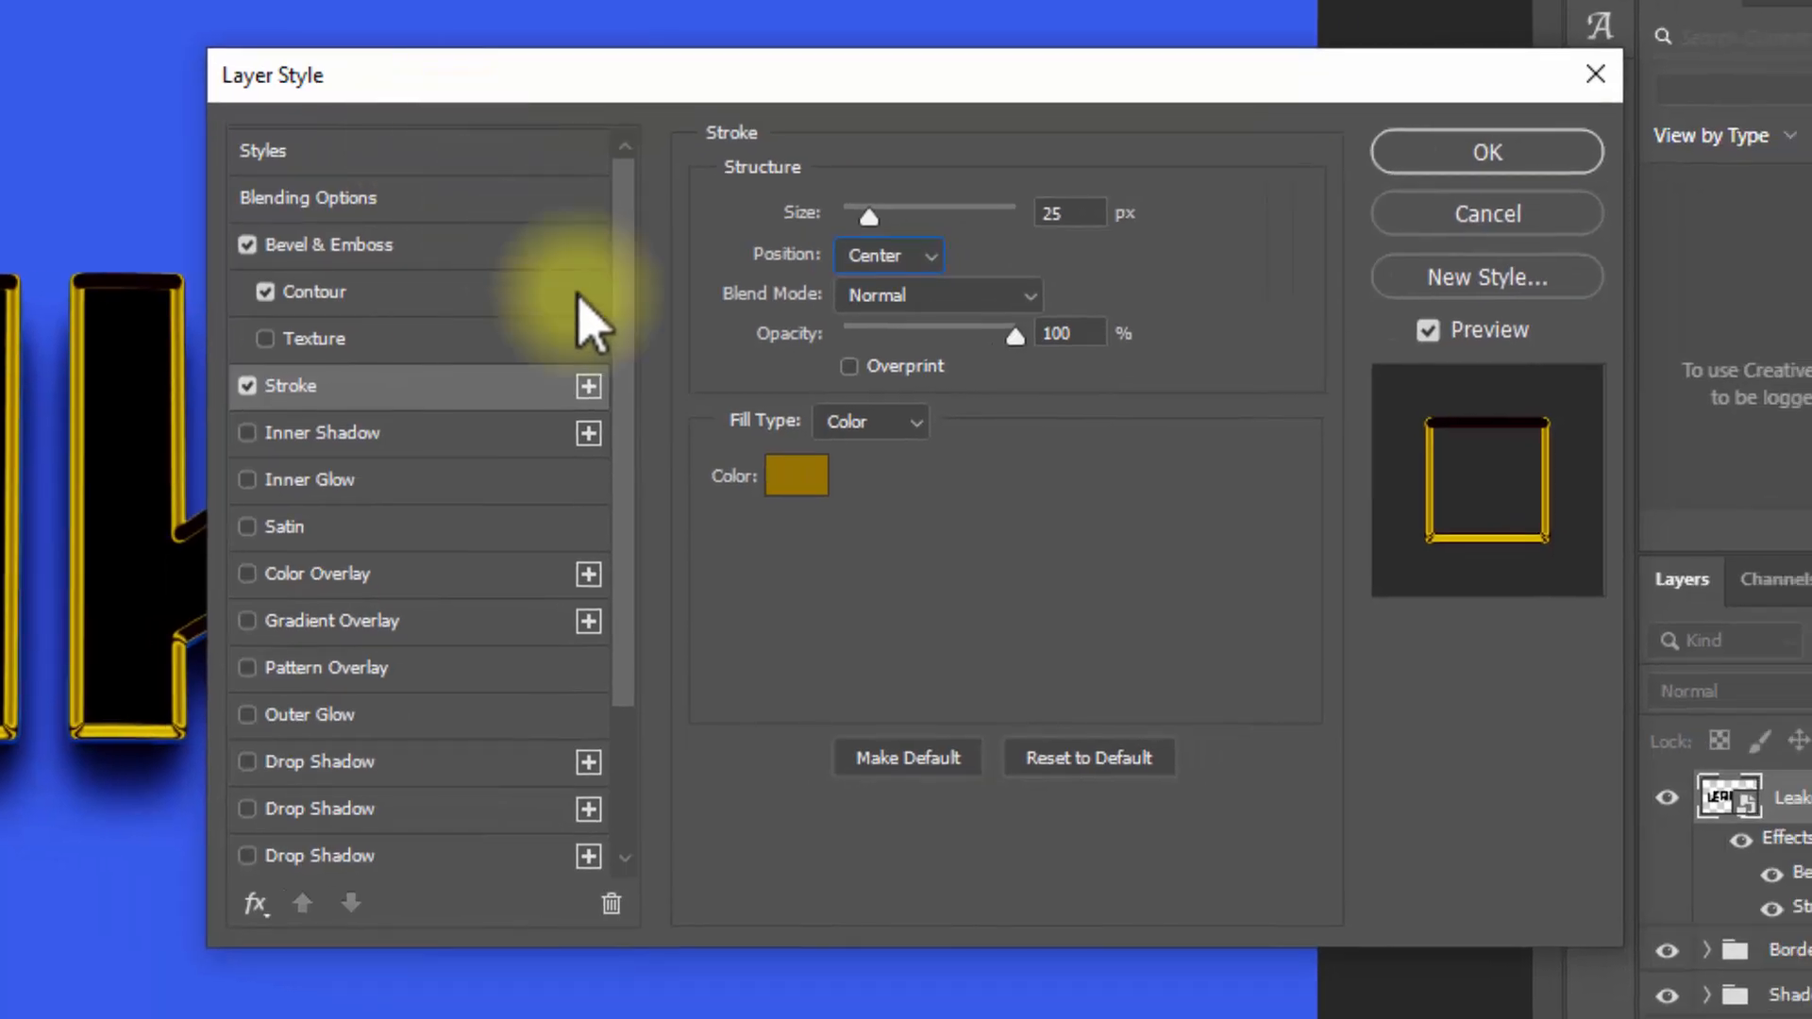
click(1481, 156)
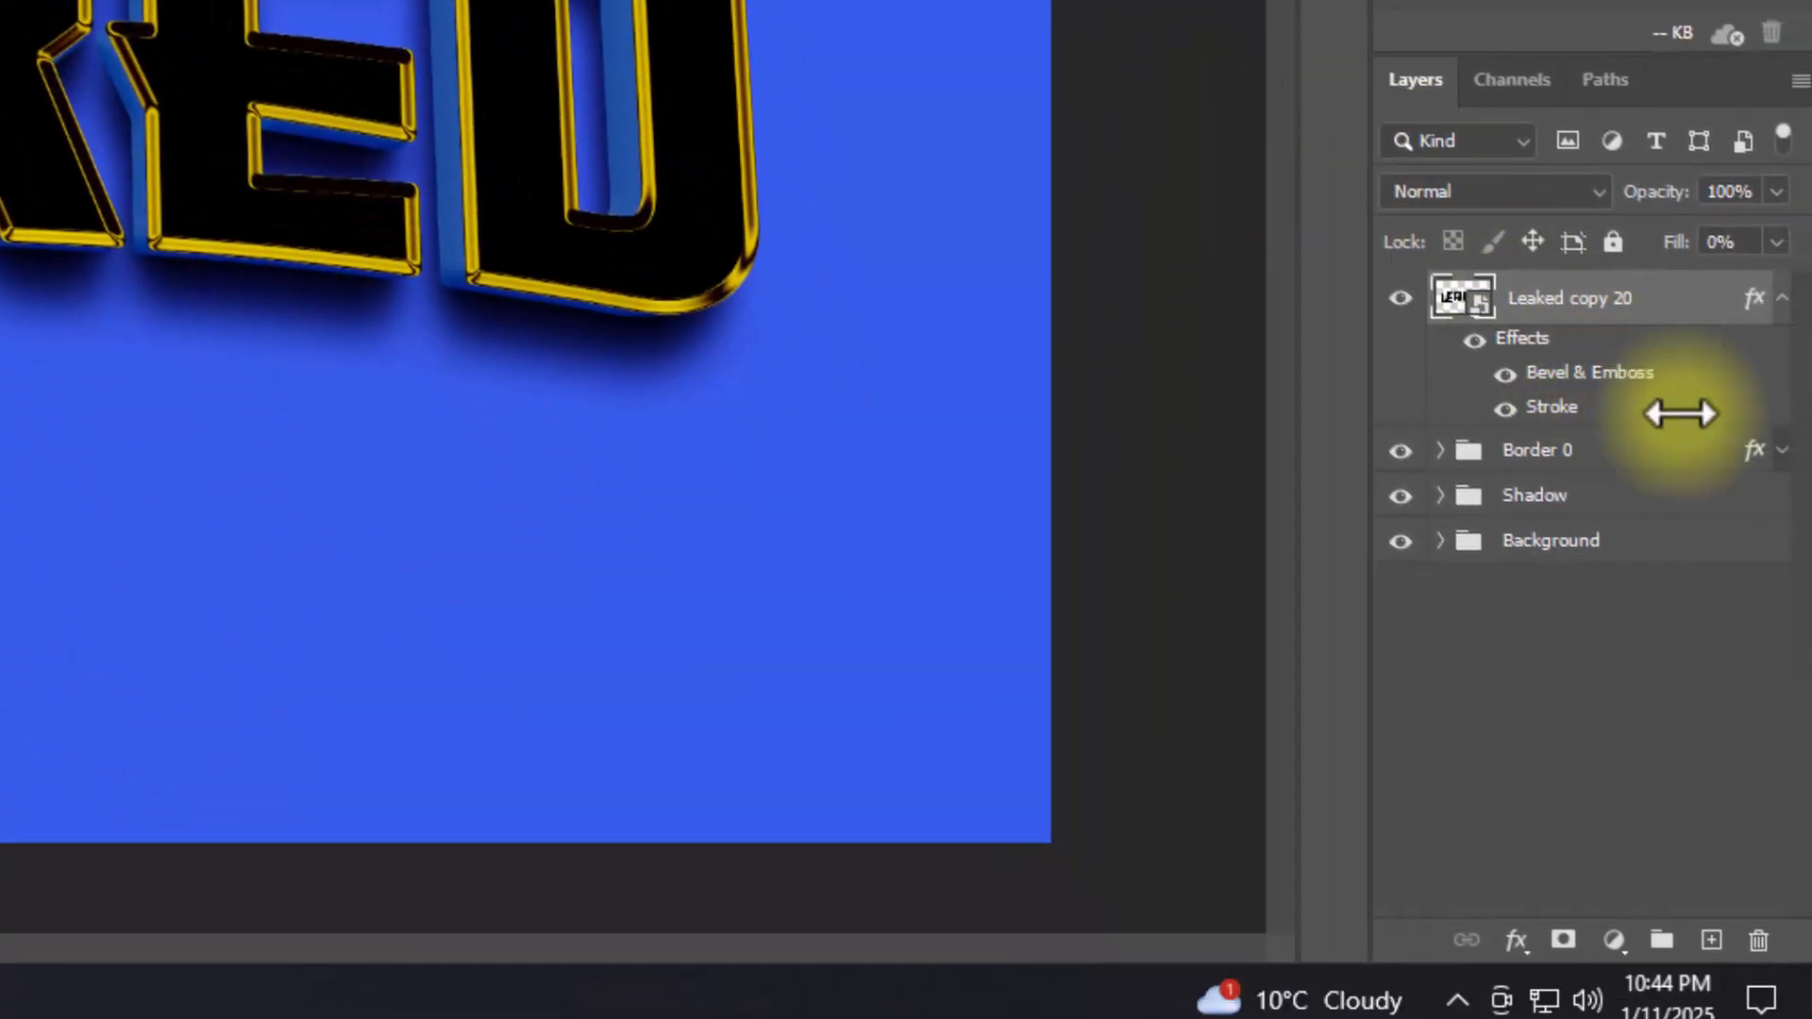
Step: Duplicate Leaked copy 20 with the repeated transform, and put the original in a collapsed group named Border 01
click(1774, 280)
key(ctrl+shift+alt+t)
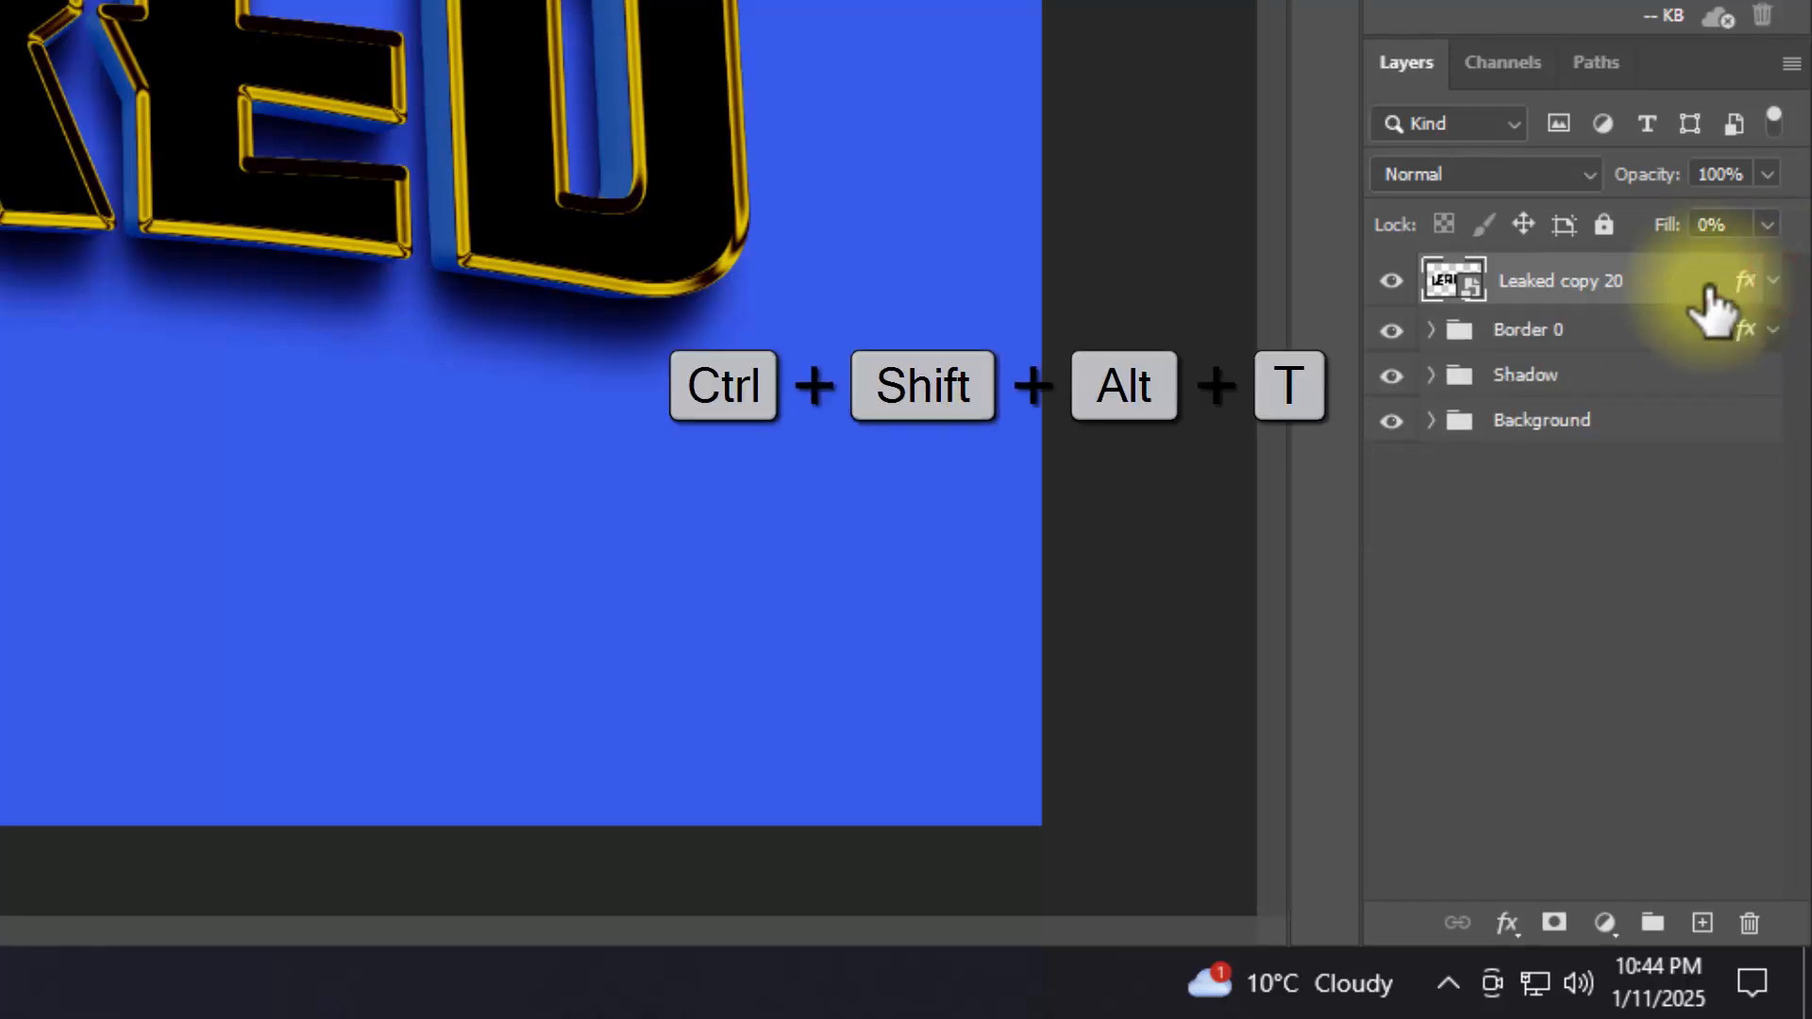
key(ctrl+g)
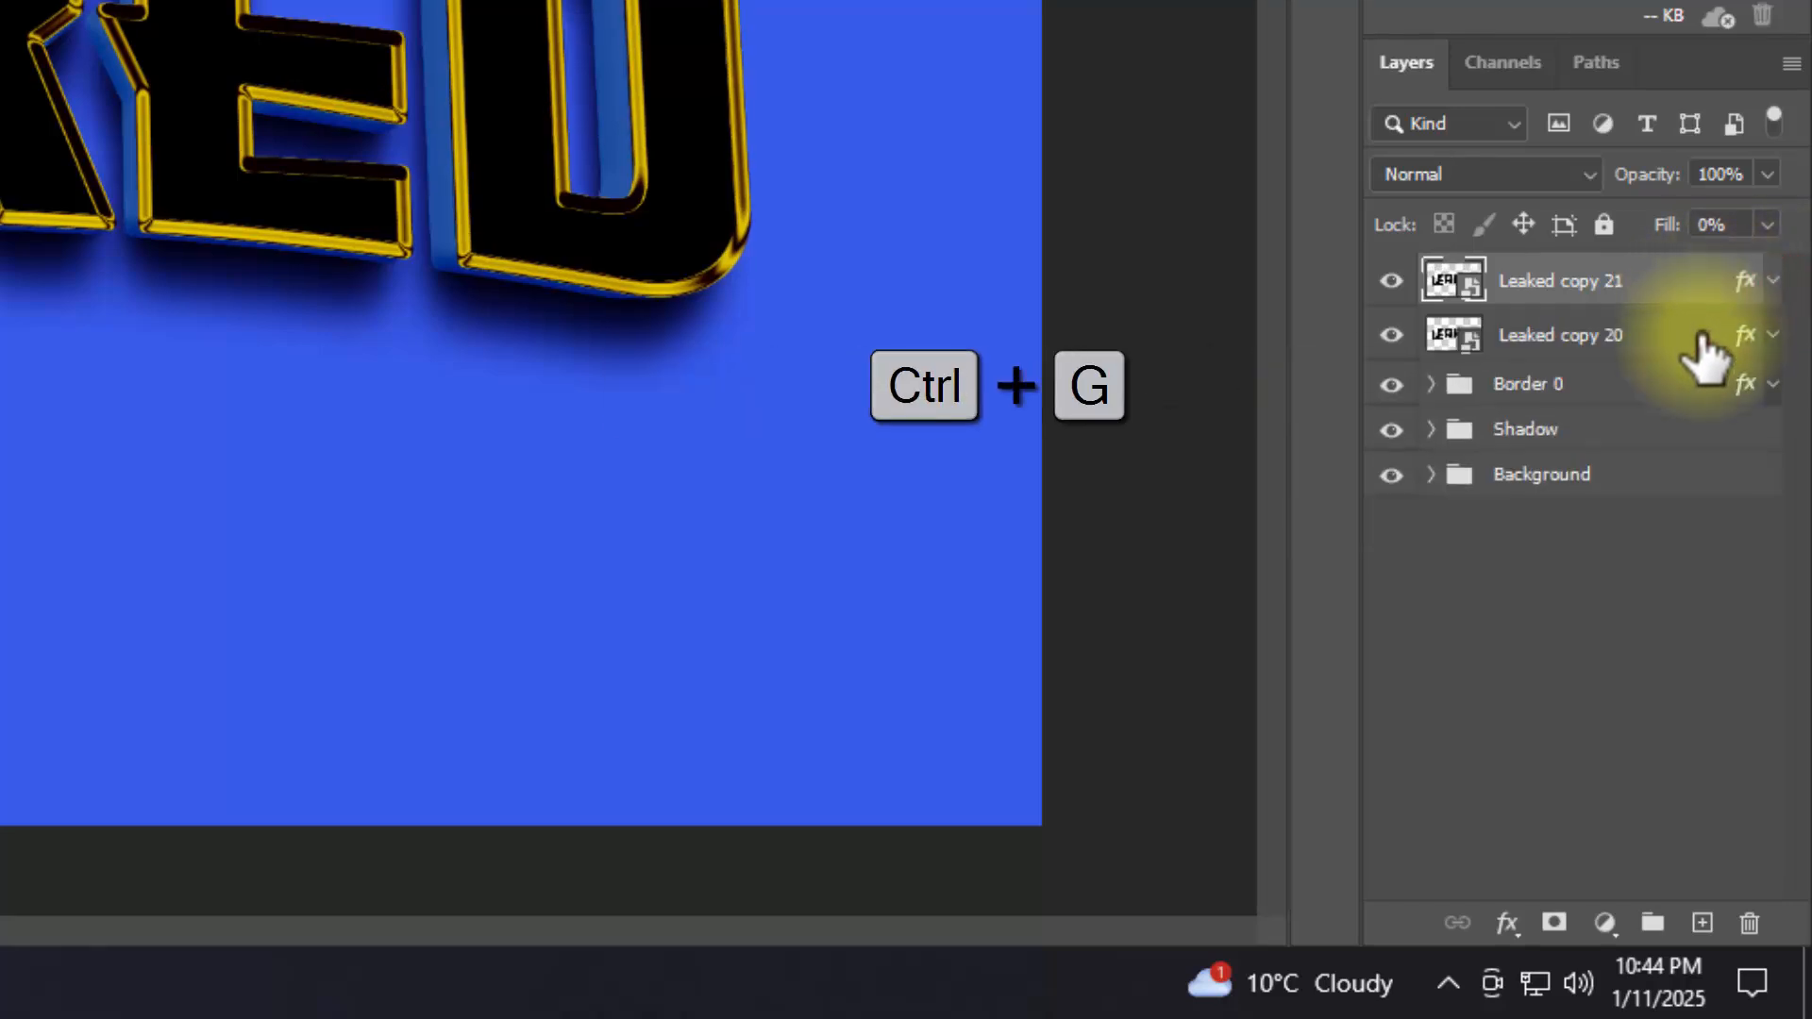
click(1699, 337)
key(ctrl+g)
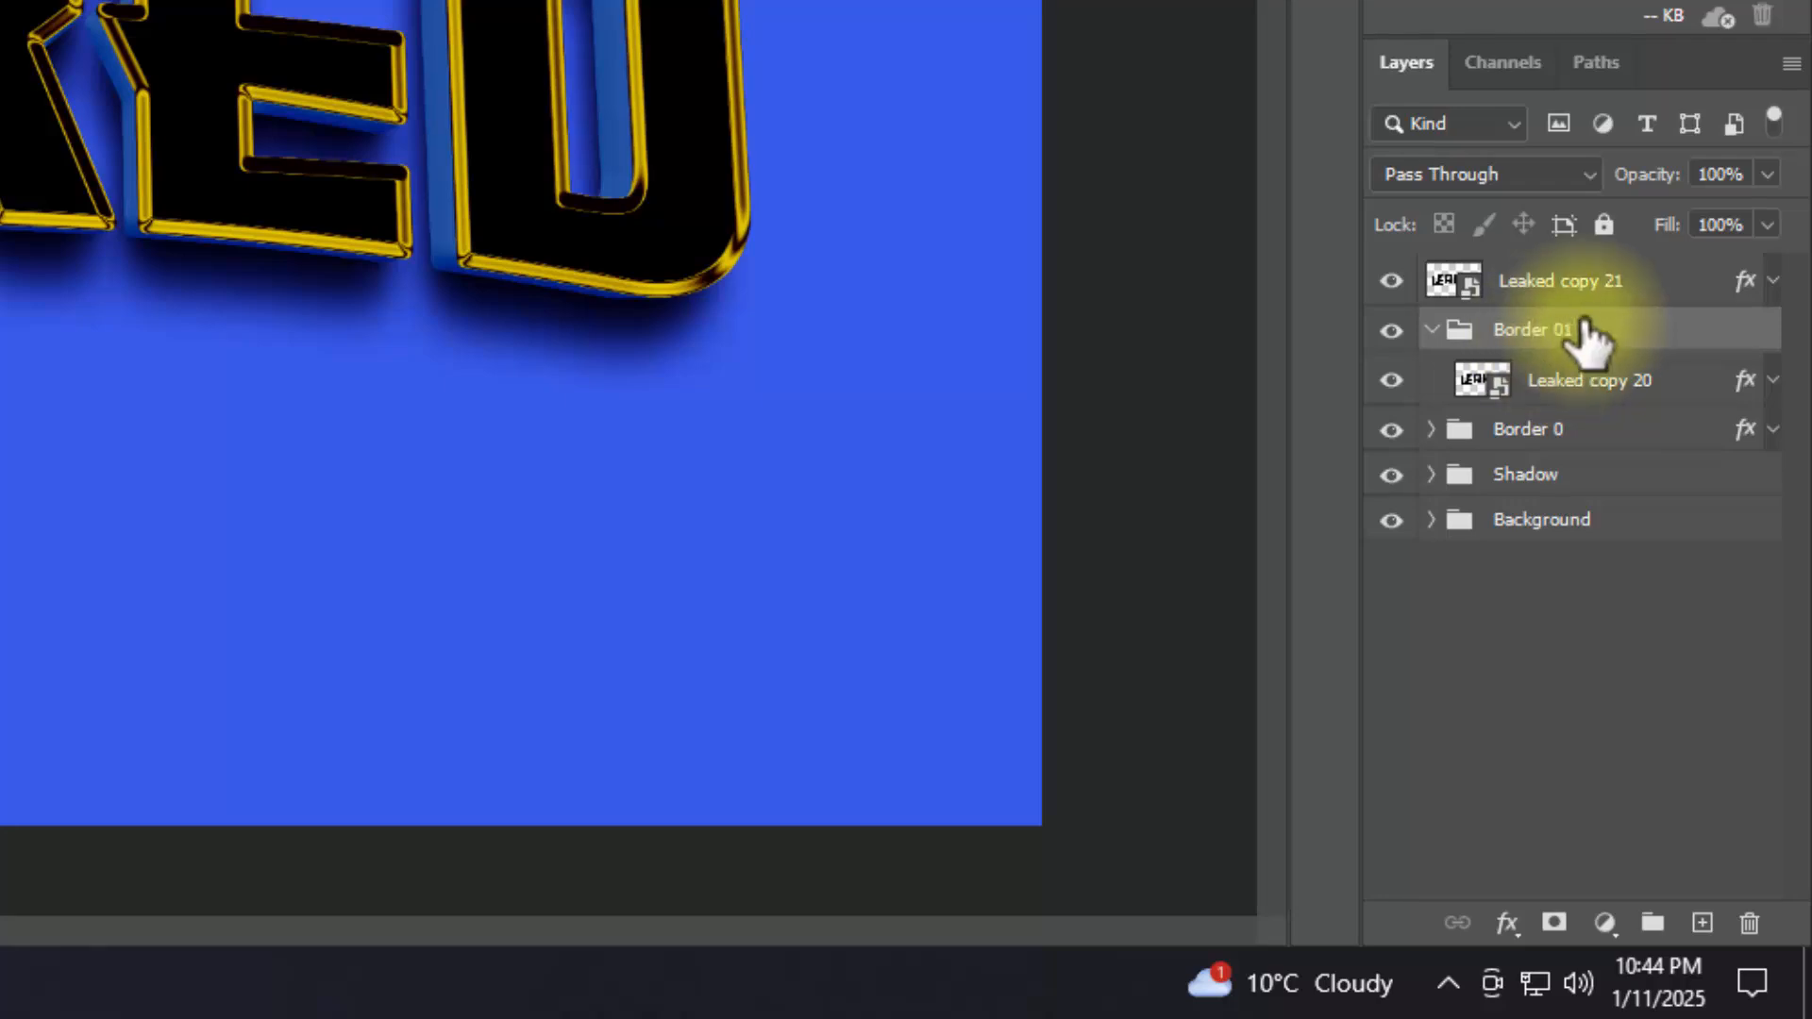
click(1431, 329)
Step: Clear the Leaked copy 21 layer's style and set its fill opacity to 0% in the blending options
click(1685, 286)
right_click(1685, 286)
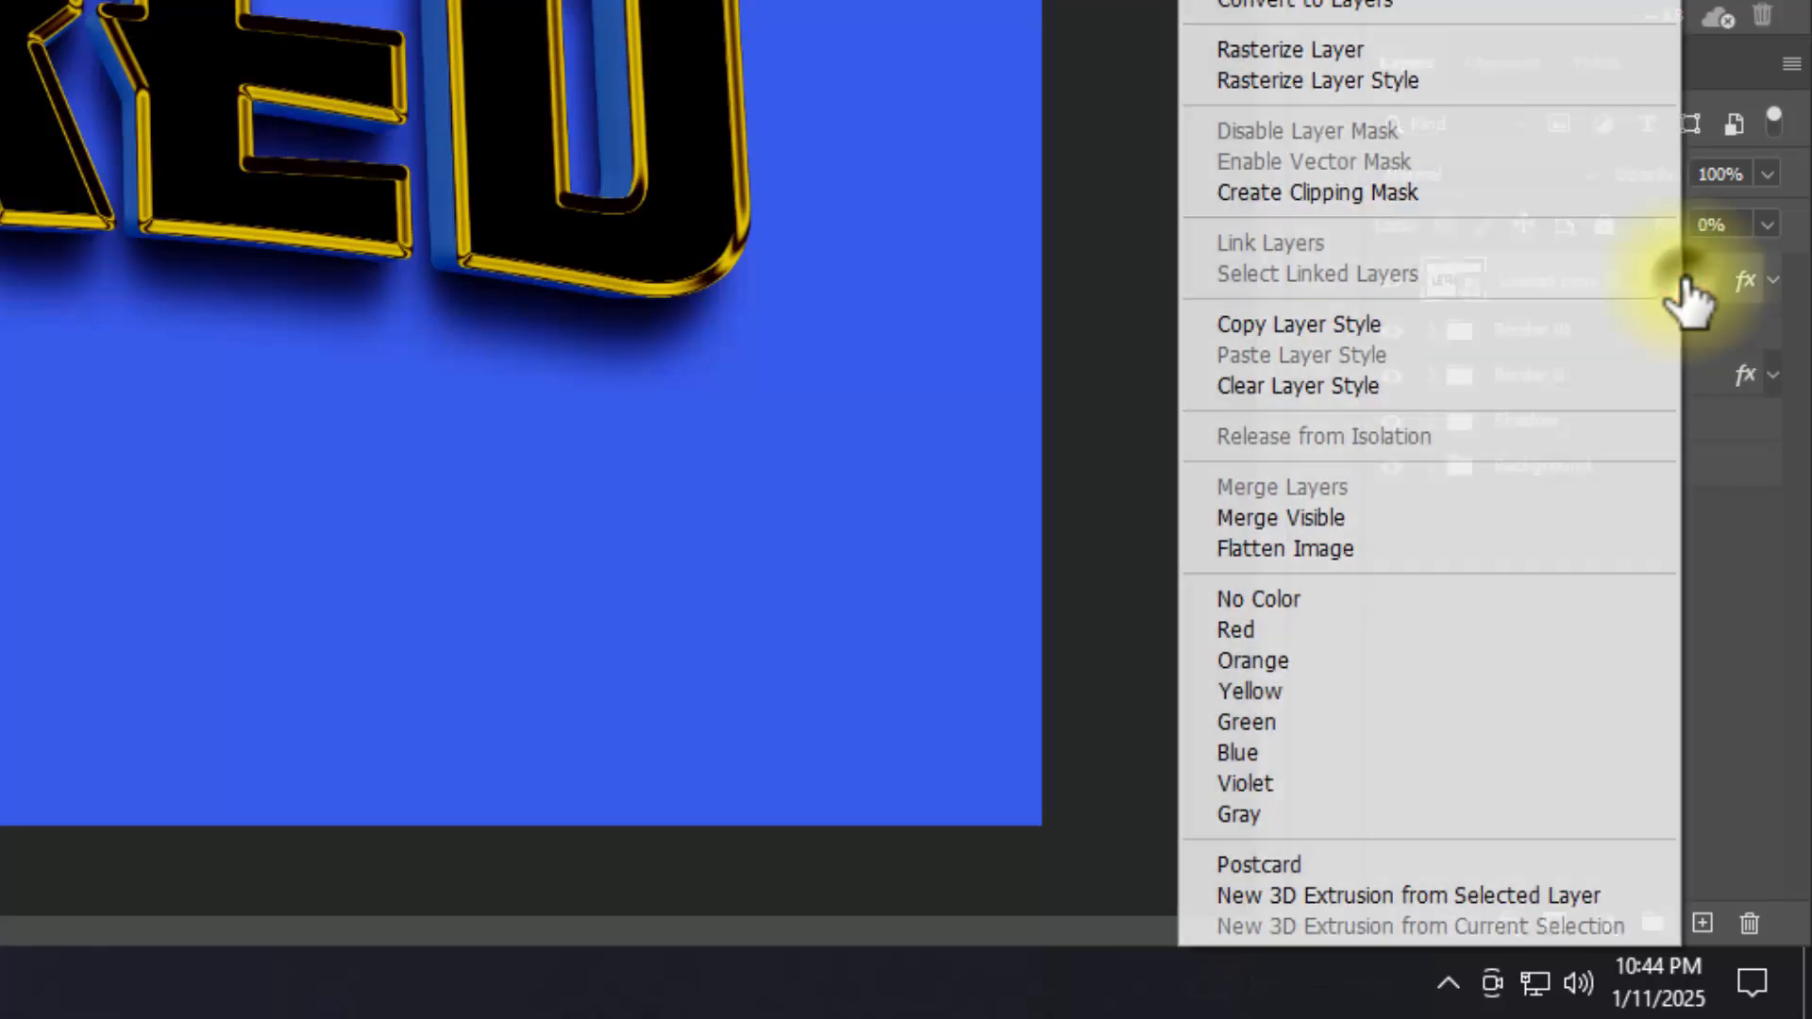
click(1474, 380)
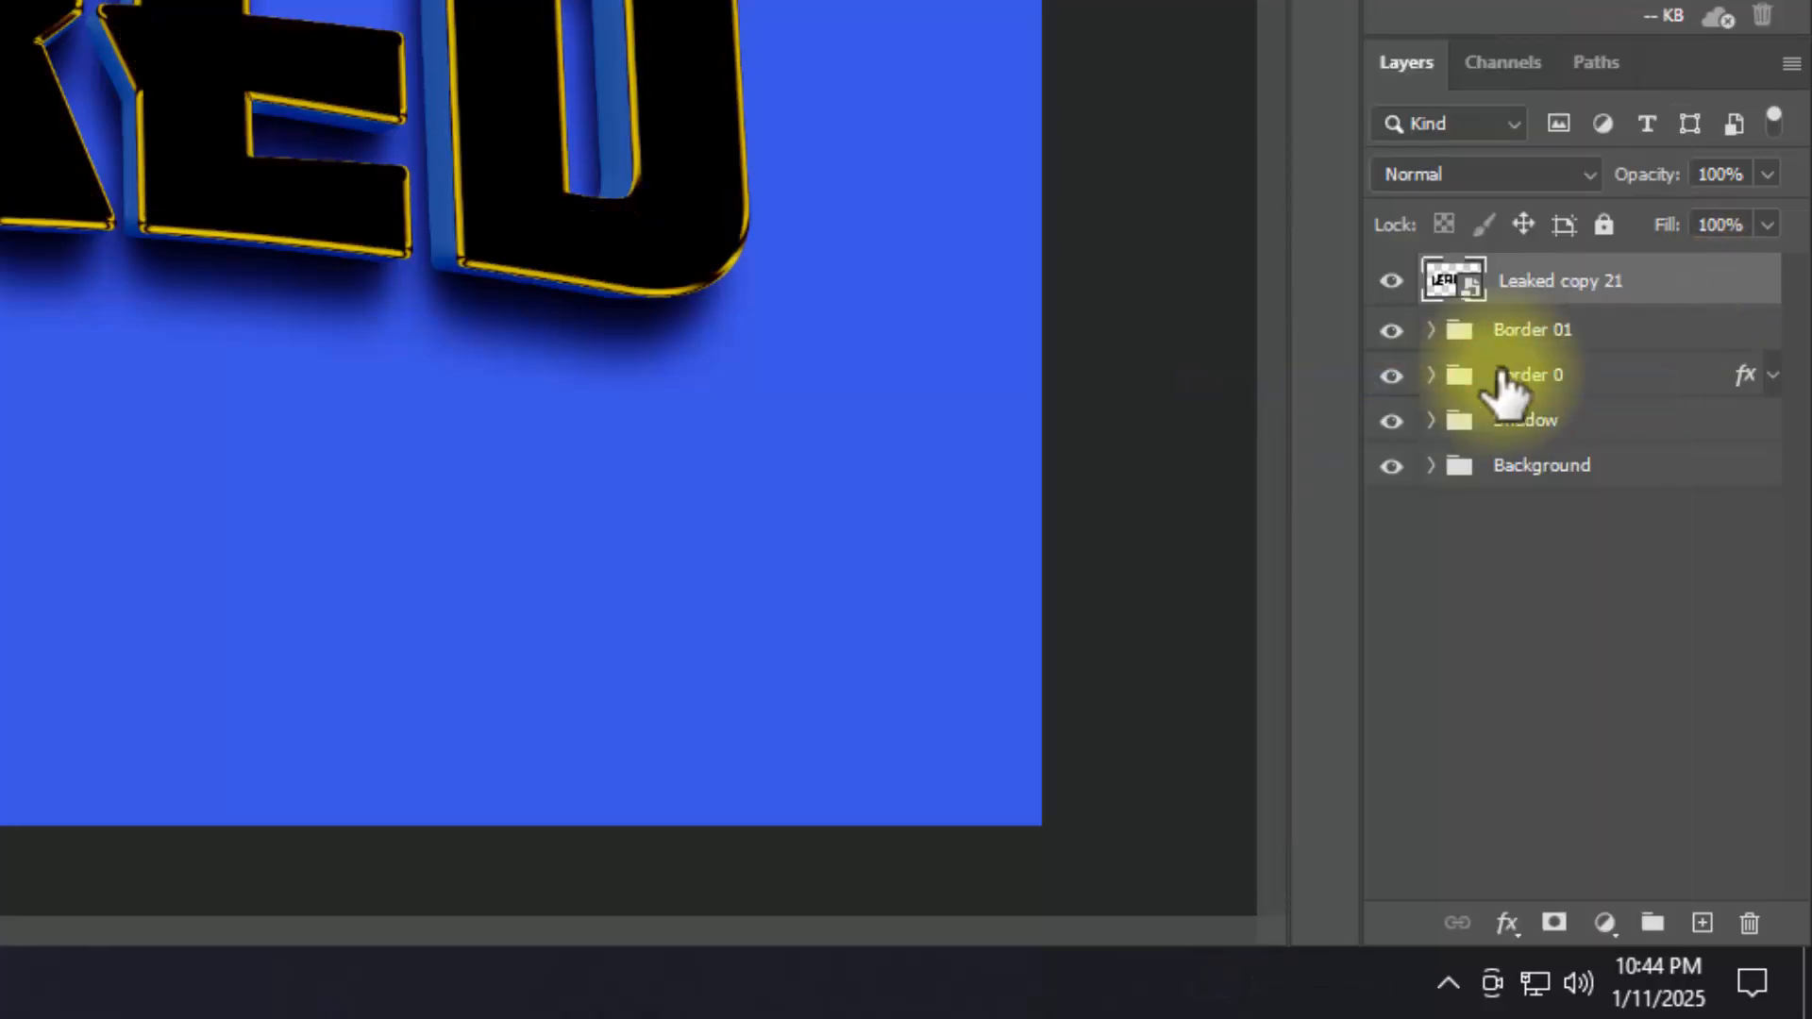
click(1508, 922)
click(1563, 580)
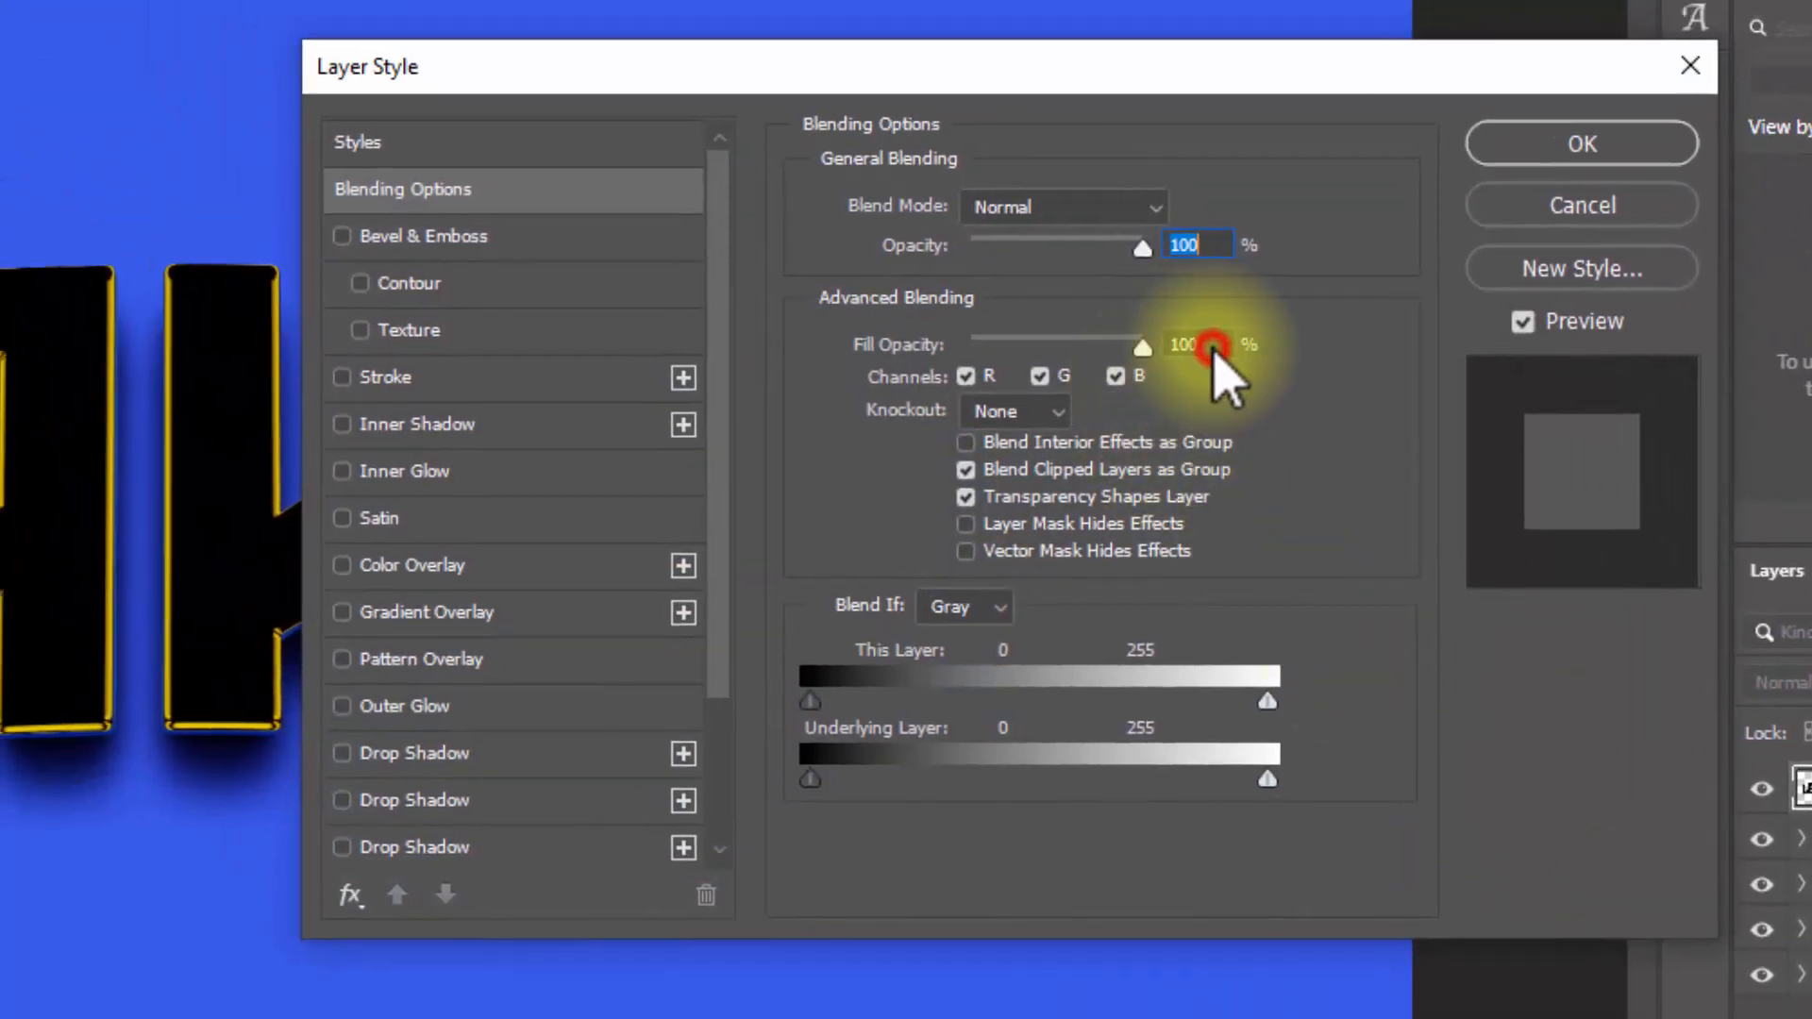
click(1197, 345)
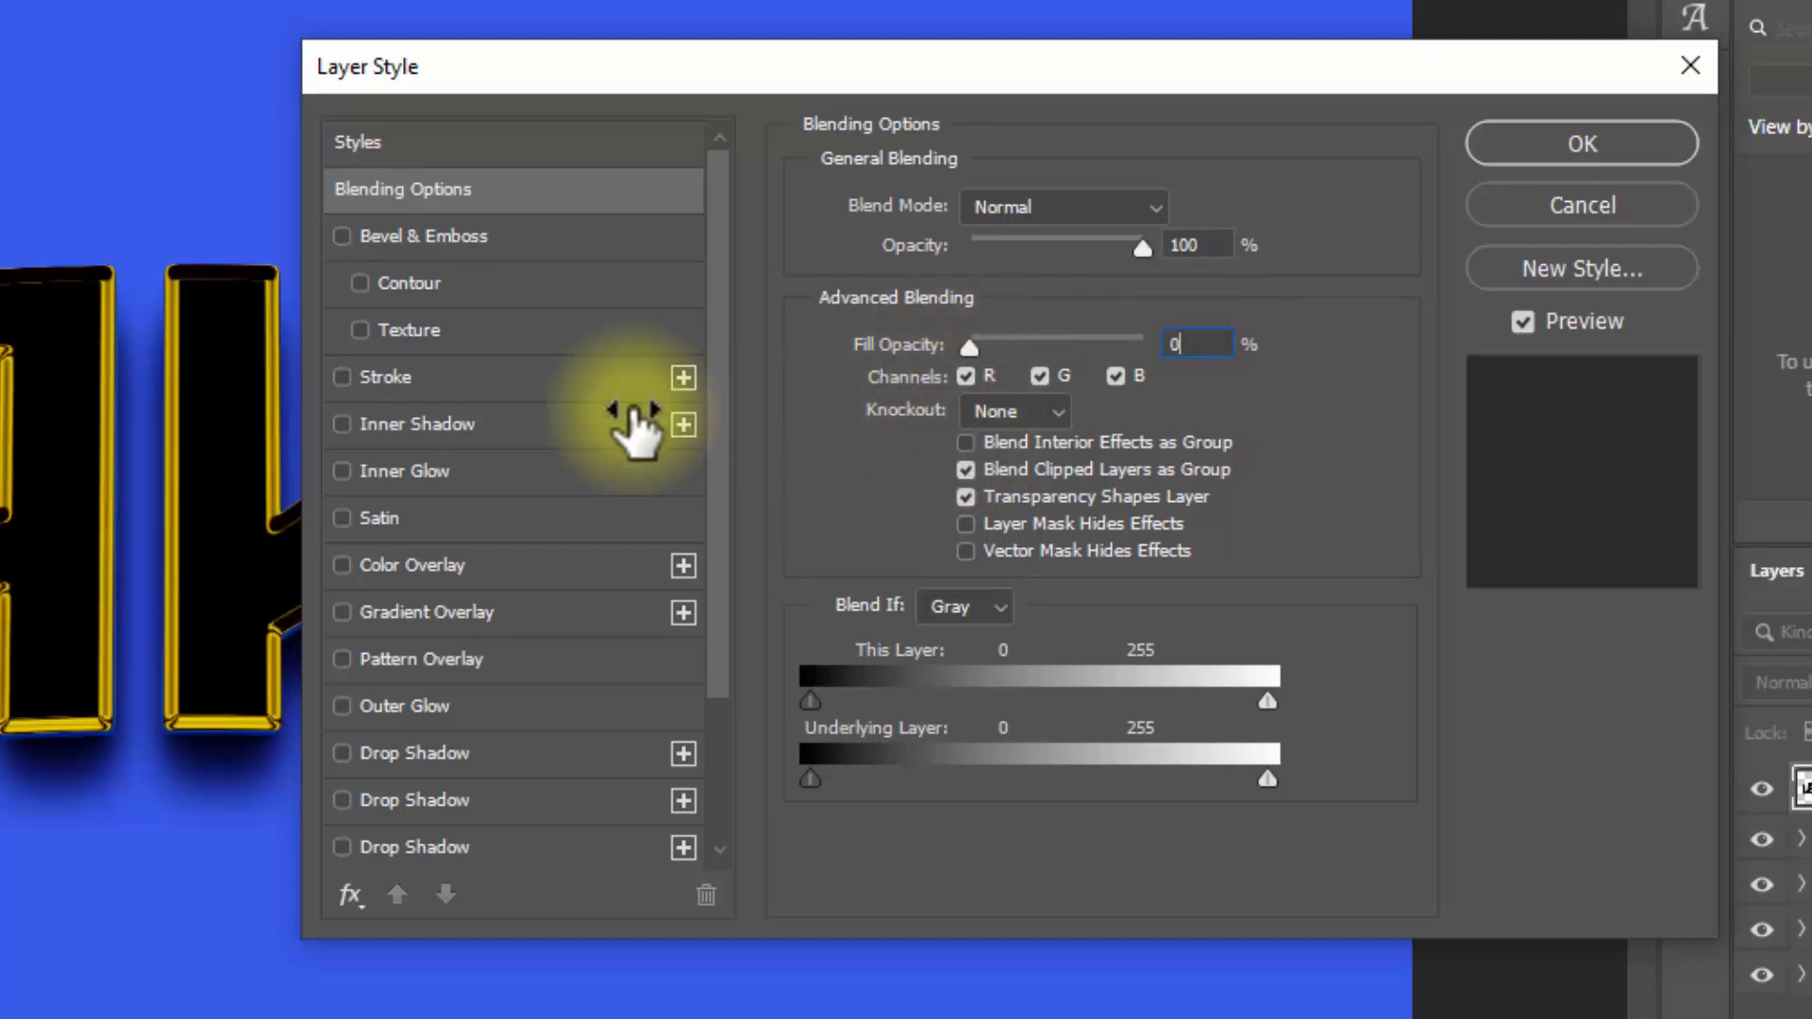
Step: Add a Color Overlay to Leaked copy 21 with Normal blend mode and colour e2e2e2
click(413, 565)
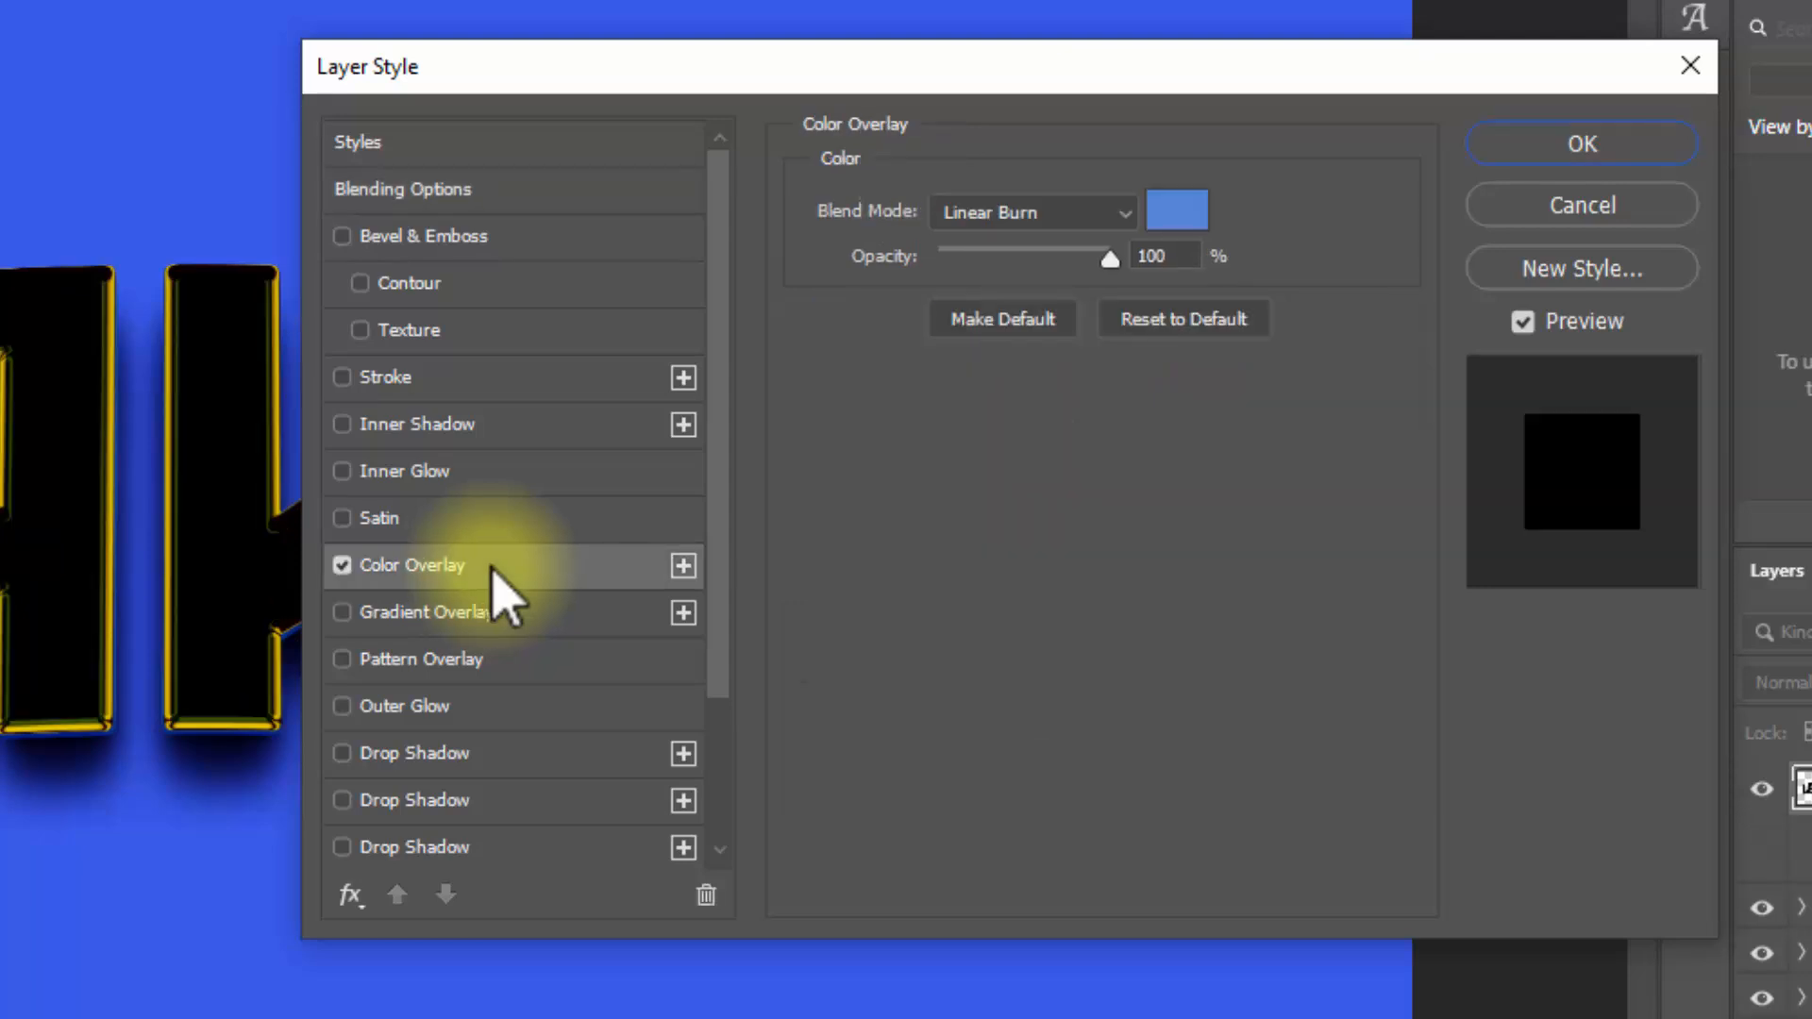
click(1025, 210)
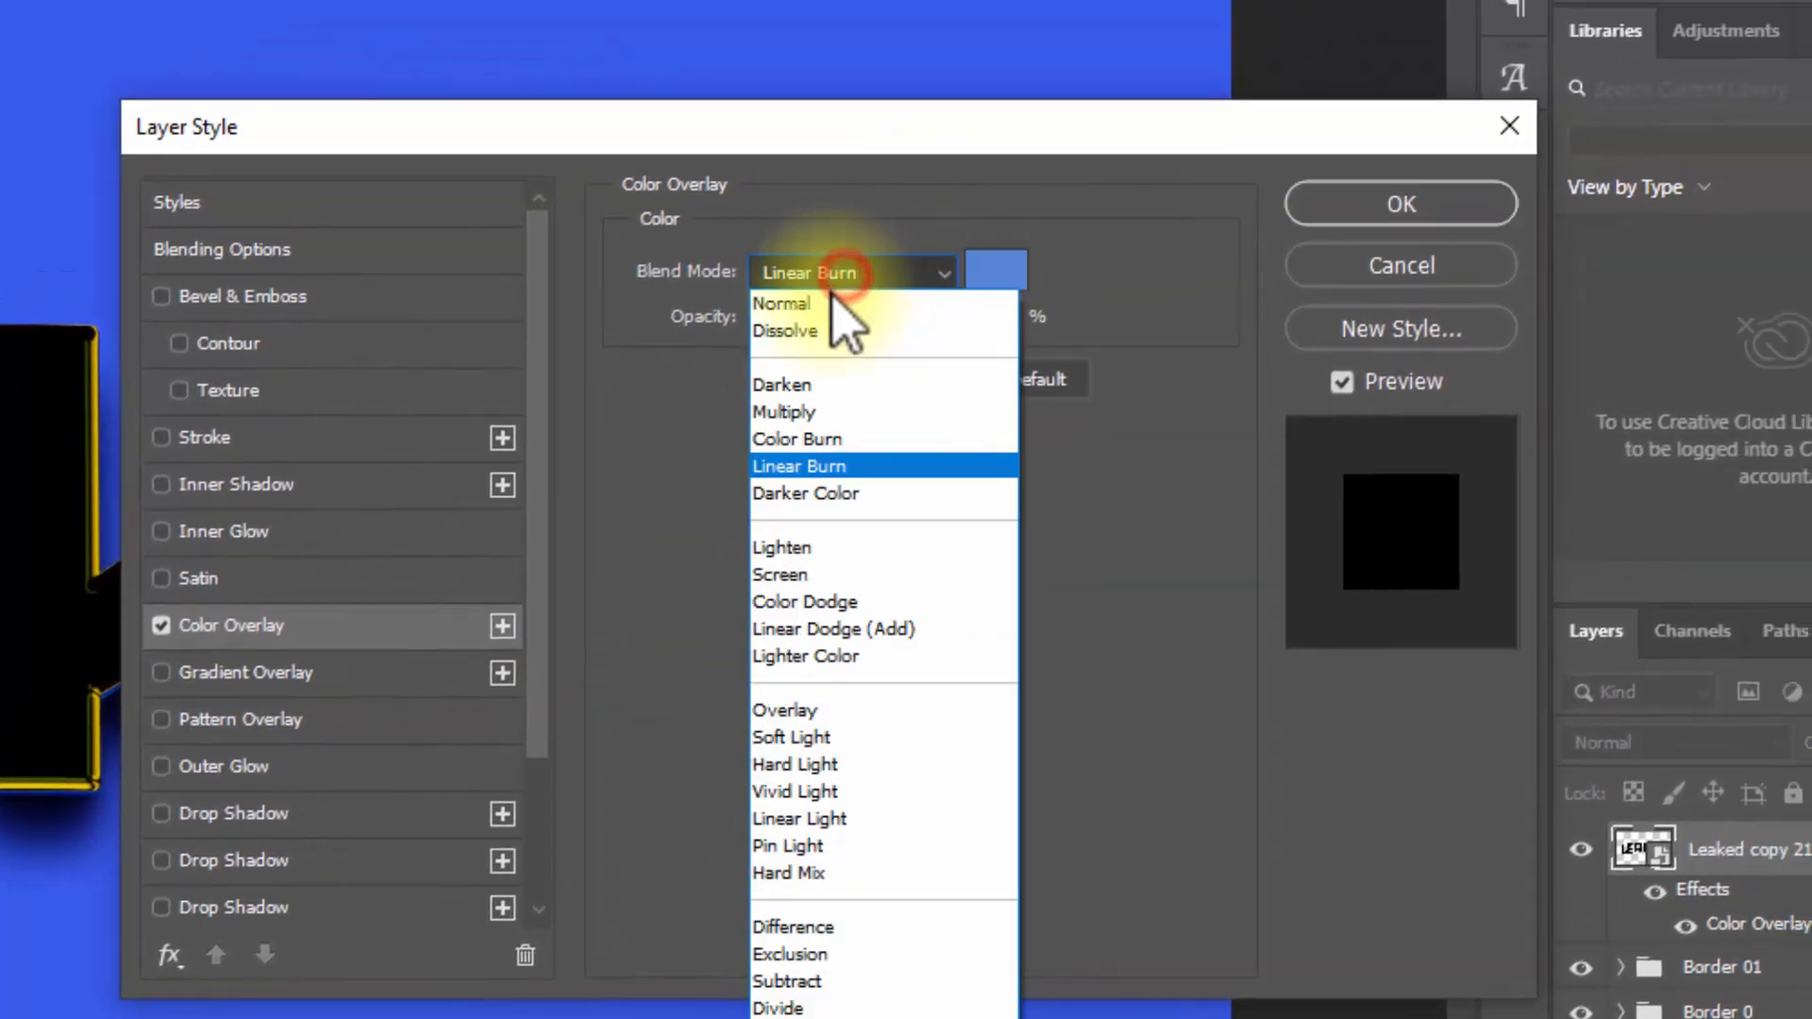
click(781, 303)
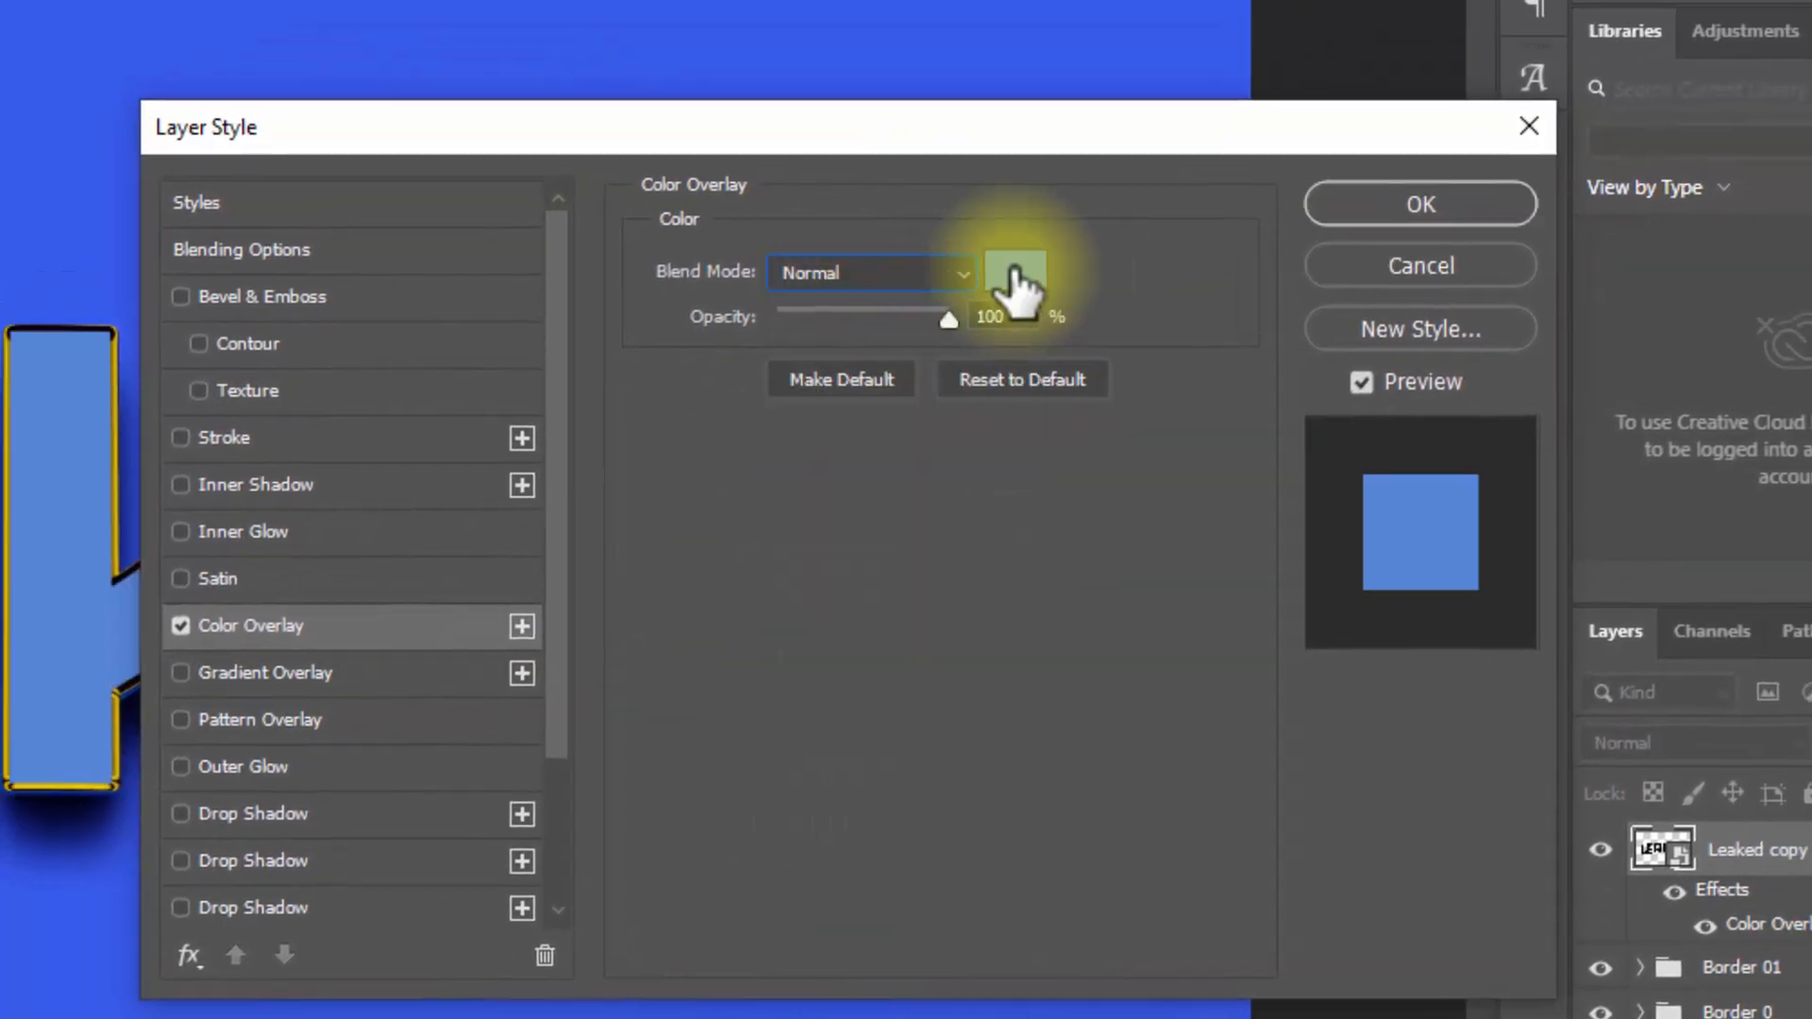
click(996, 272)
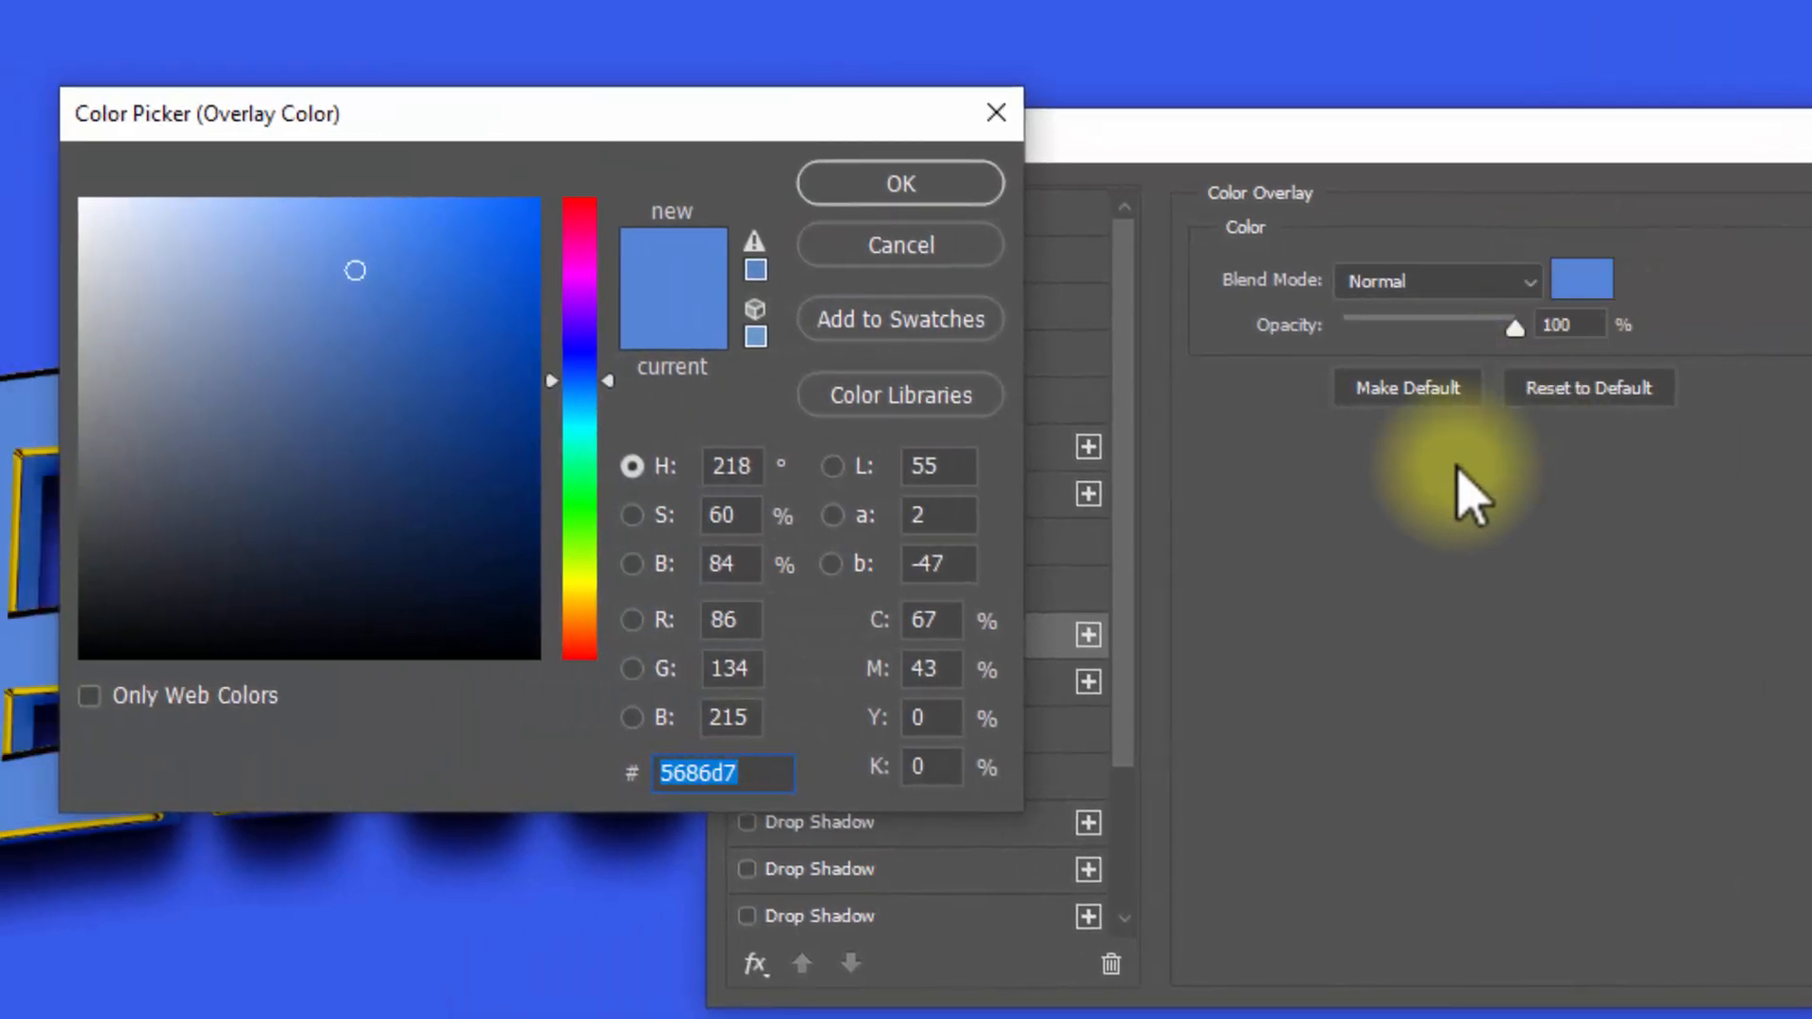
text(e2e2e2)
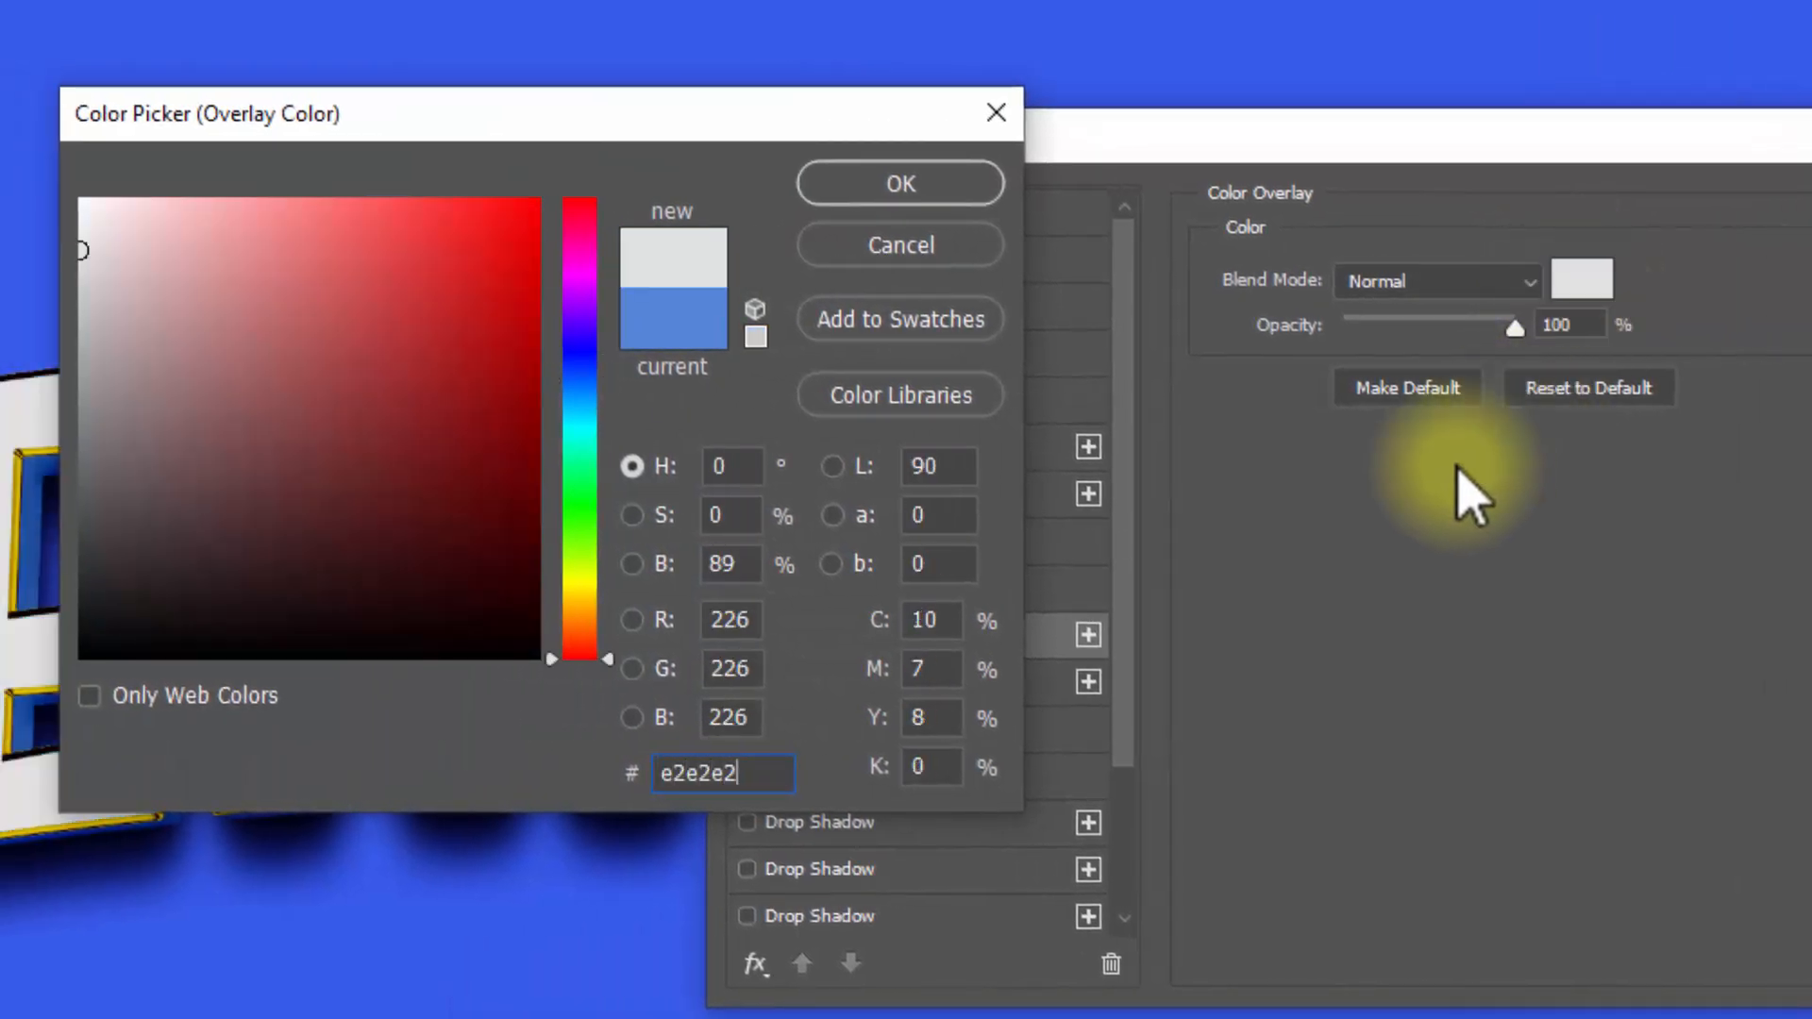
click(923, 194)
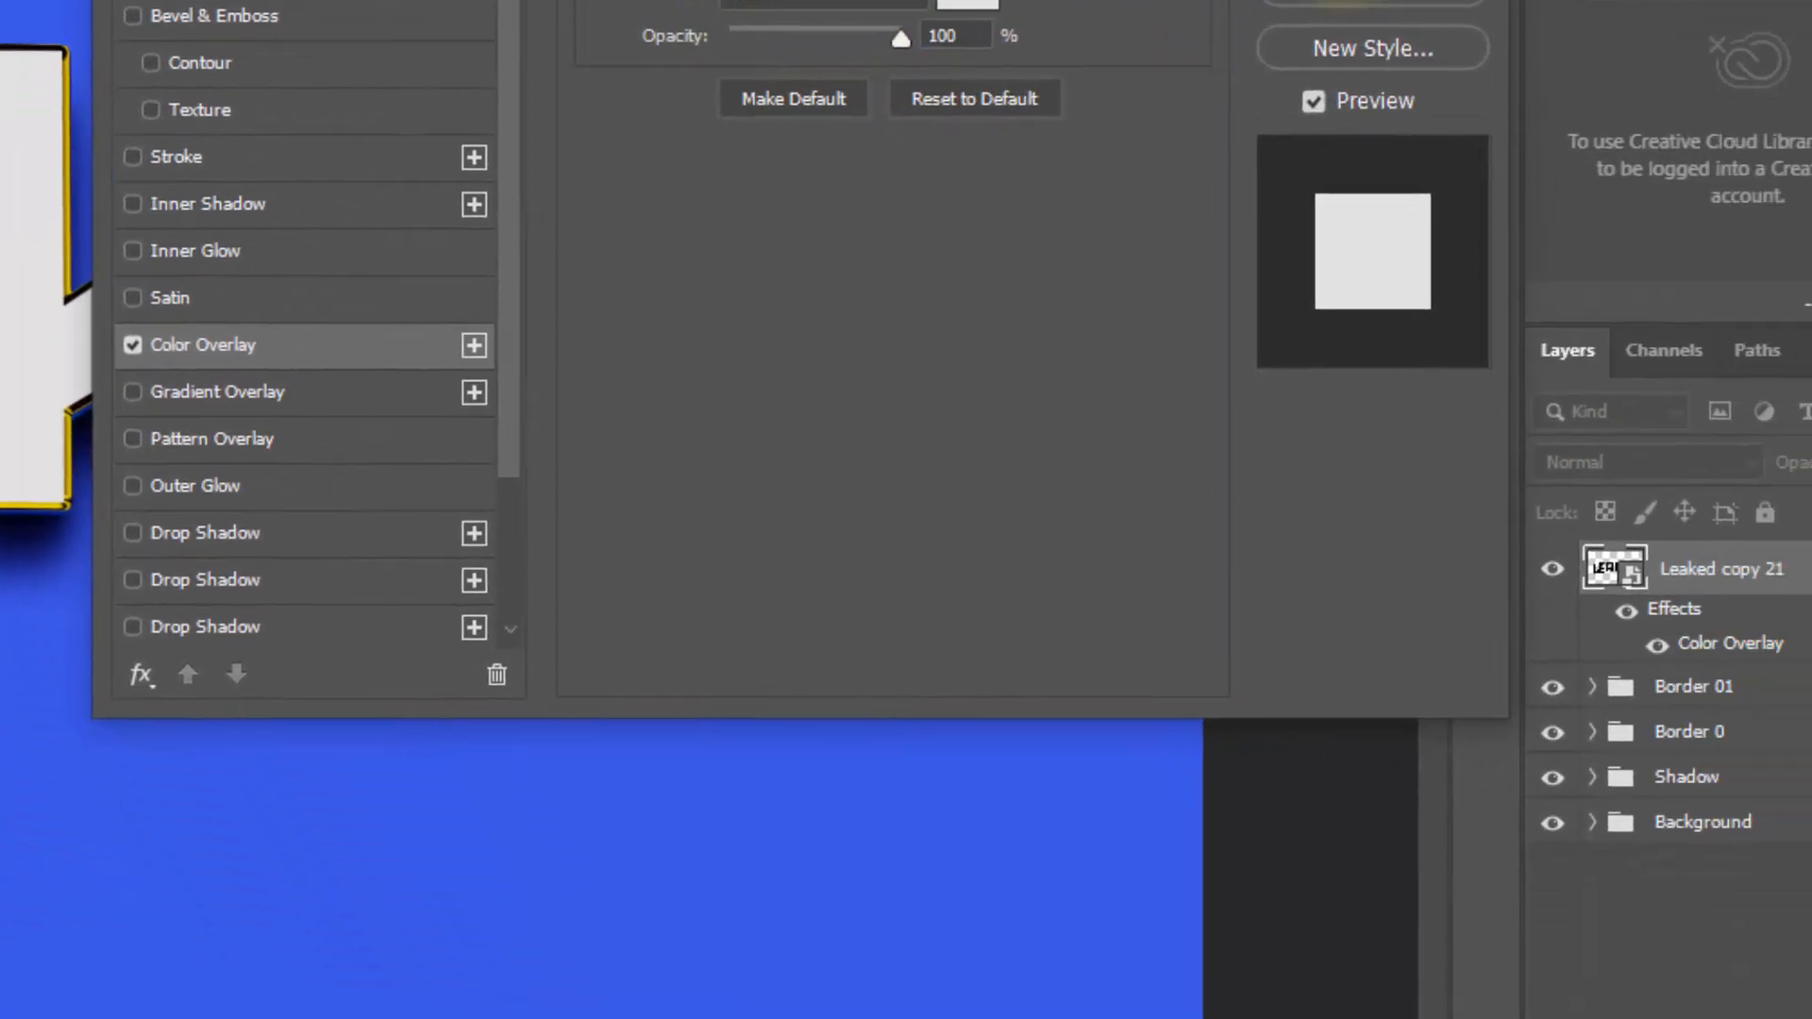
click(1487, 149)
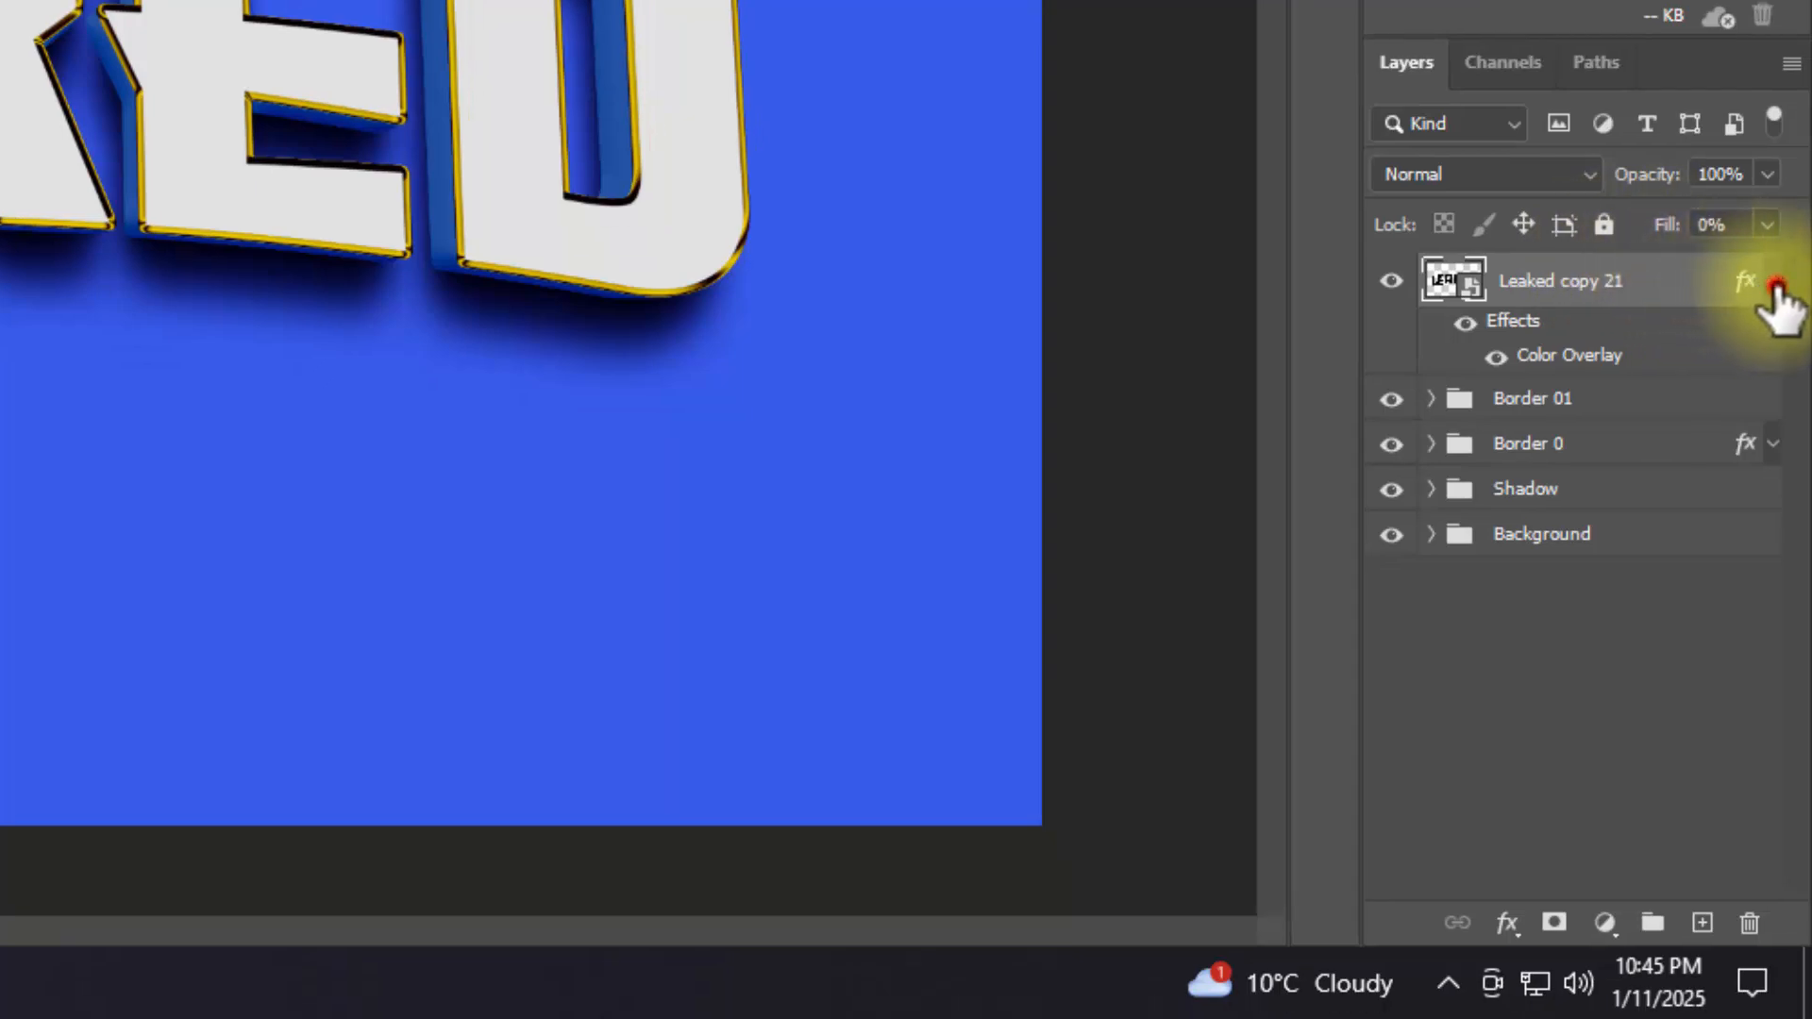
Step: Duplicate the Leaked copy 21 layer six times with the repeated transform
click(1775, 283)
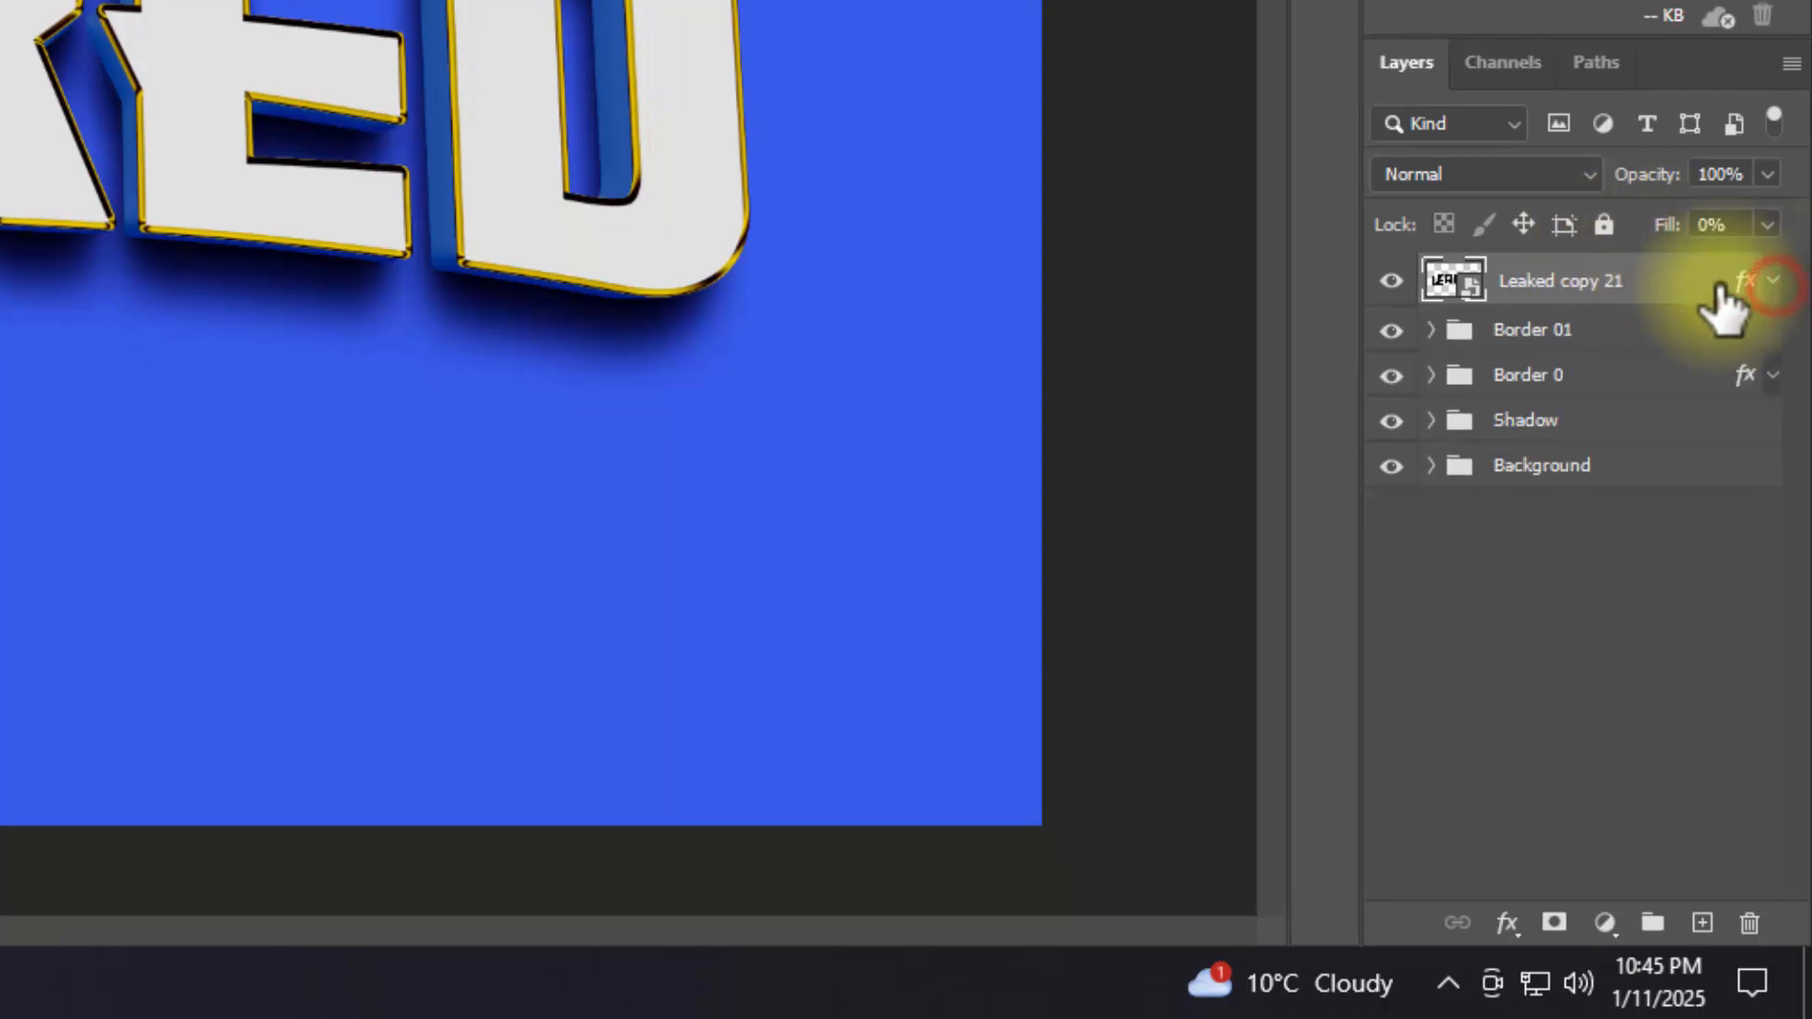
key(ctrl+shift+alt+t)
key(ctrl+shift+alt+t)
key(ctrl+shift+alt+t)
key(ctrl+shift+alt+t)
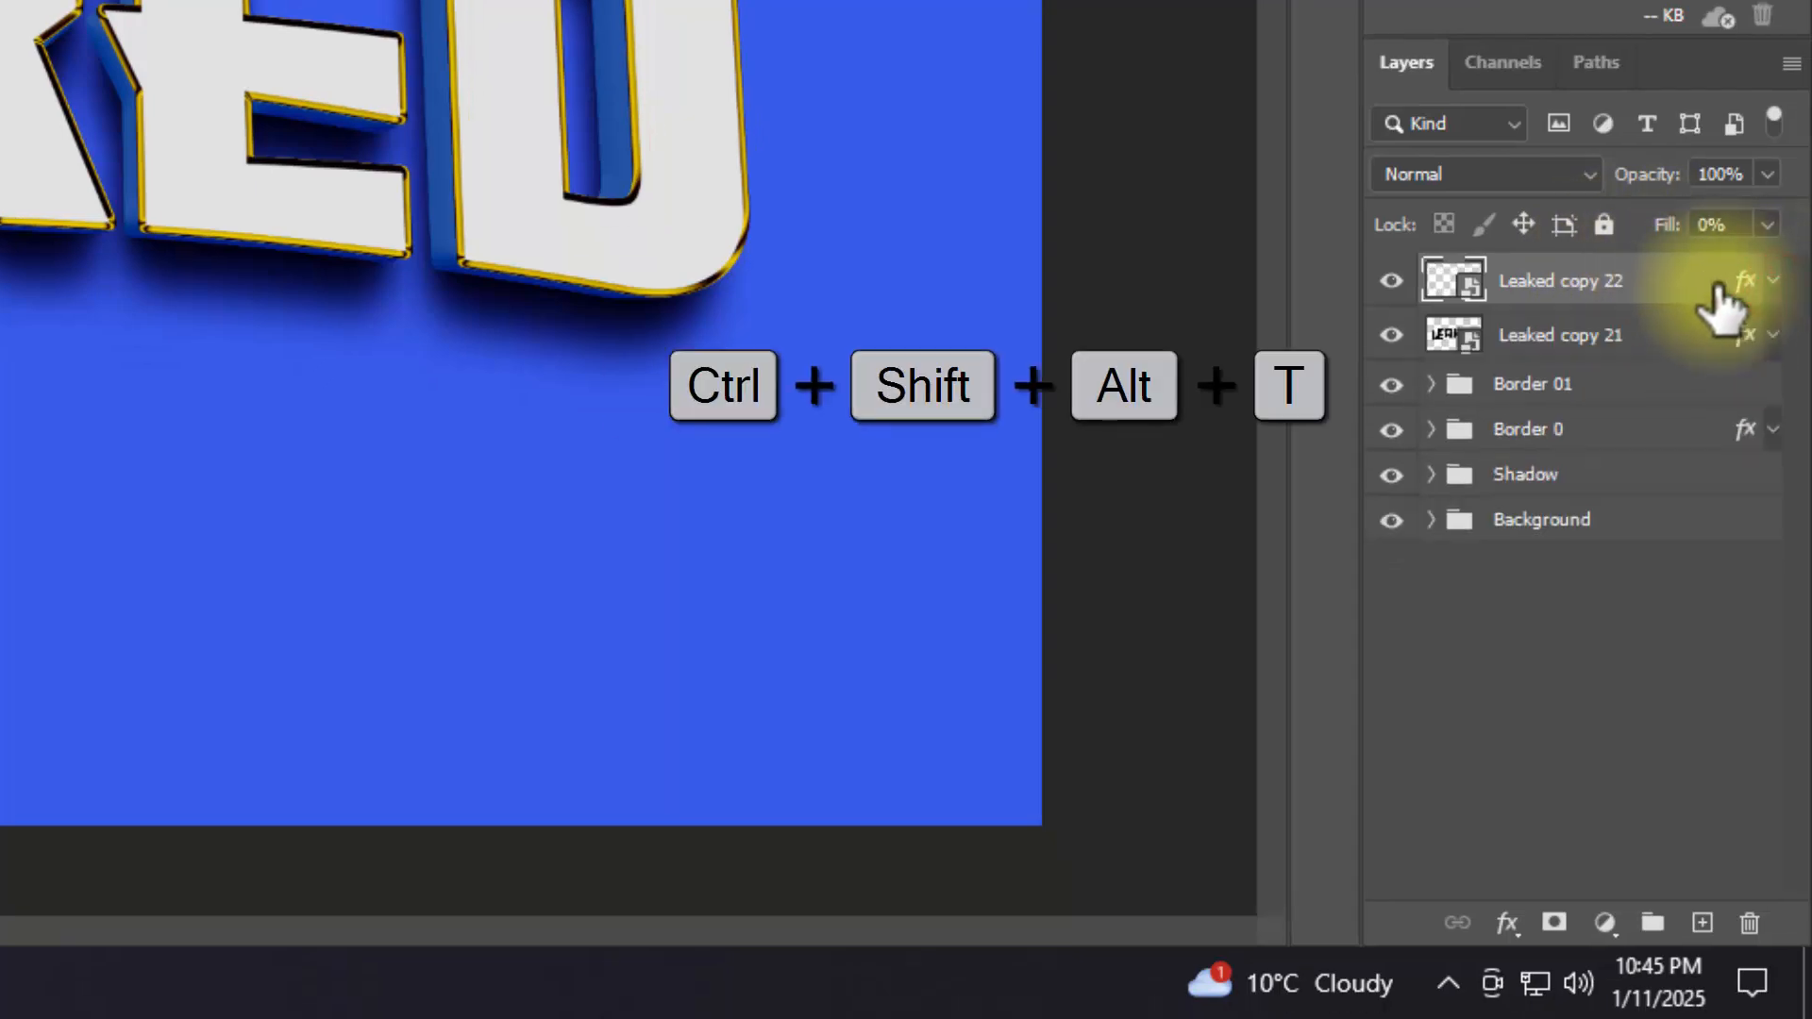
key(ctrl+shift+alt+t)
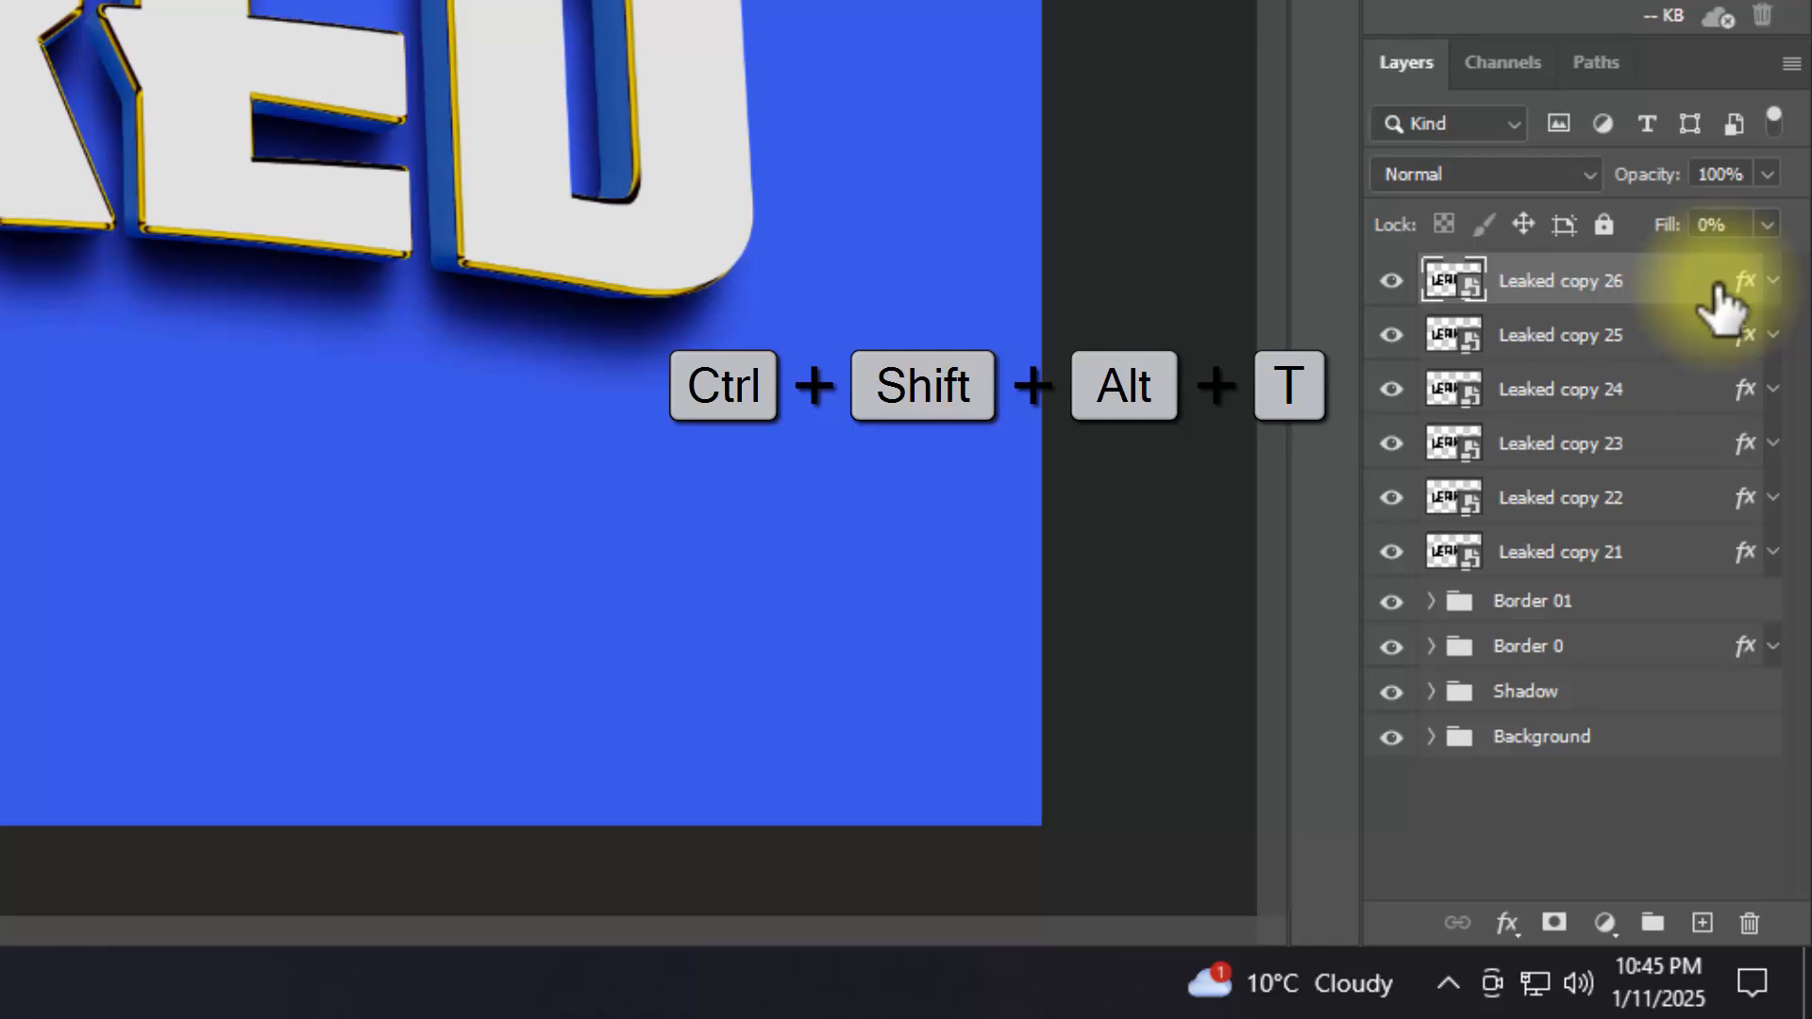
key(ctrl+shift+alt+t)
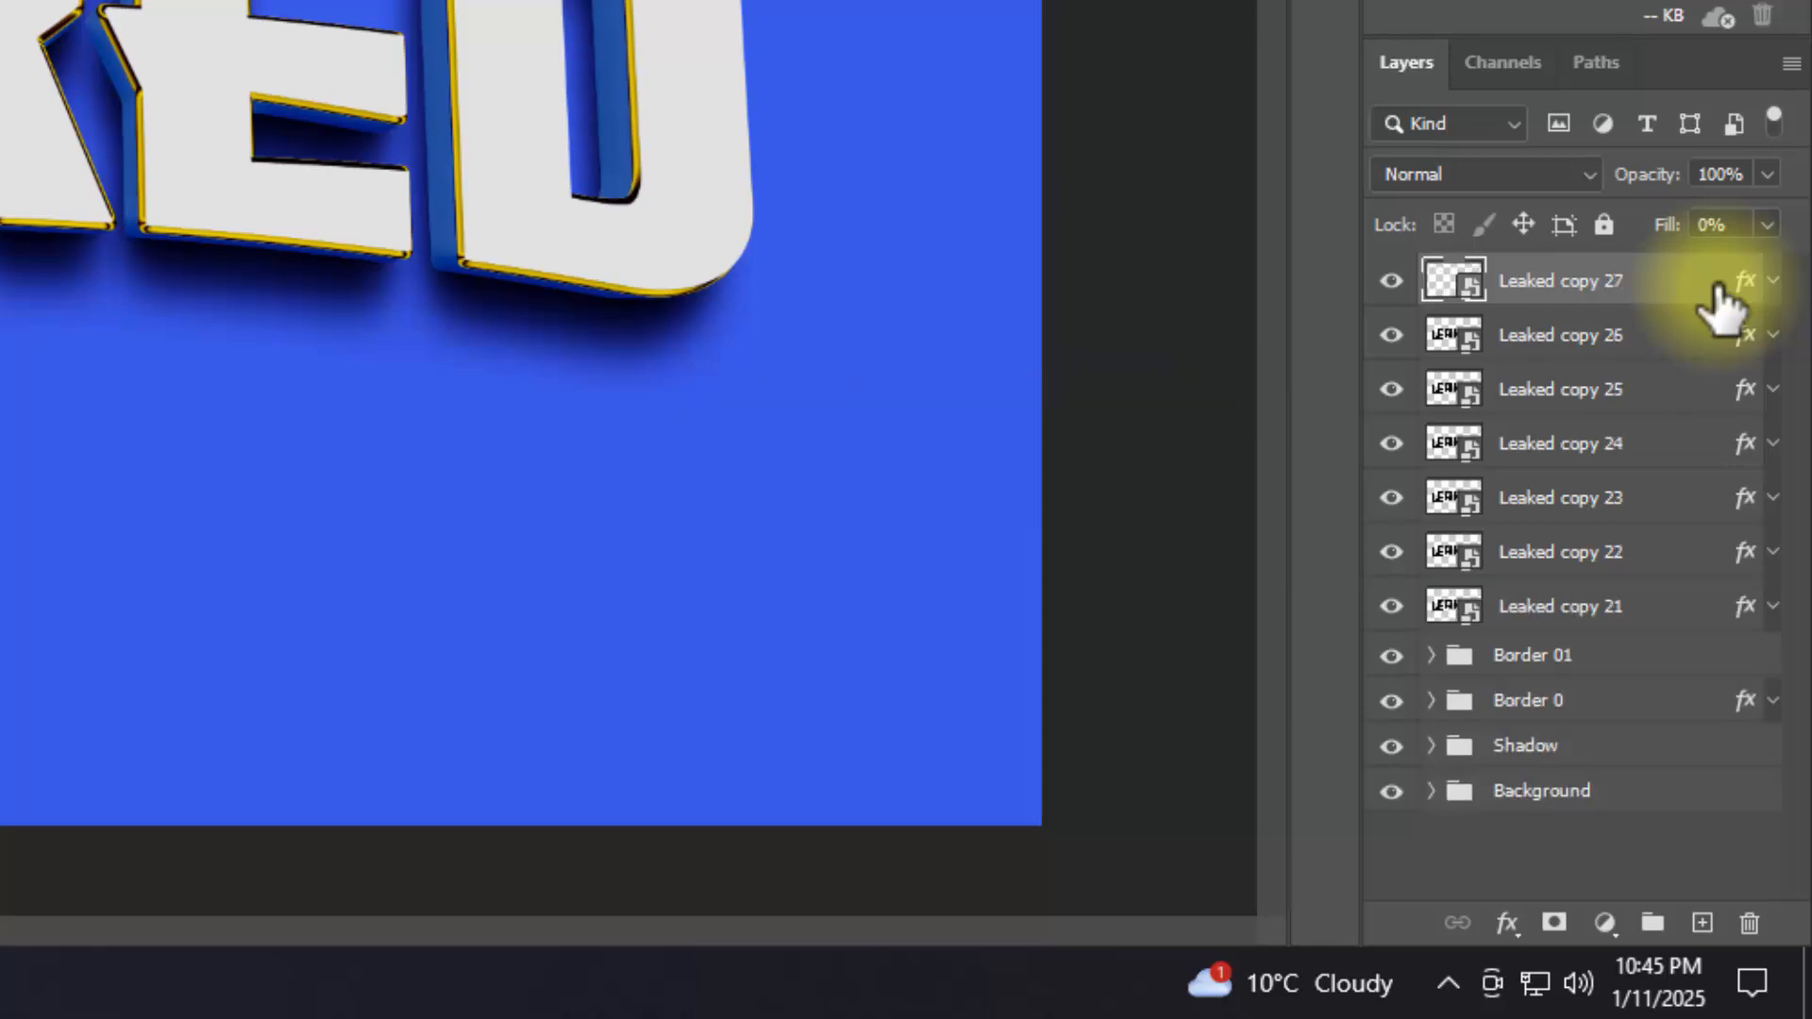
Step: Group the layers Leaked copy 21 through Leaked copy 26 and name the group Border 2
click(1711, 345)
key(ctrl+g)
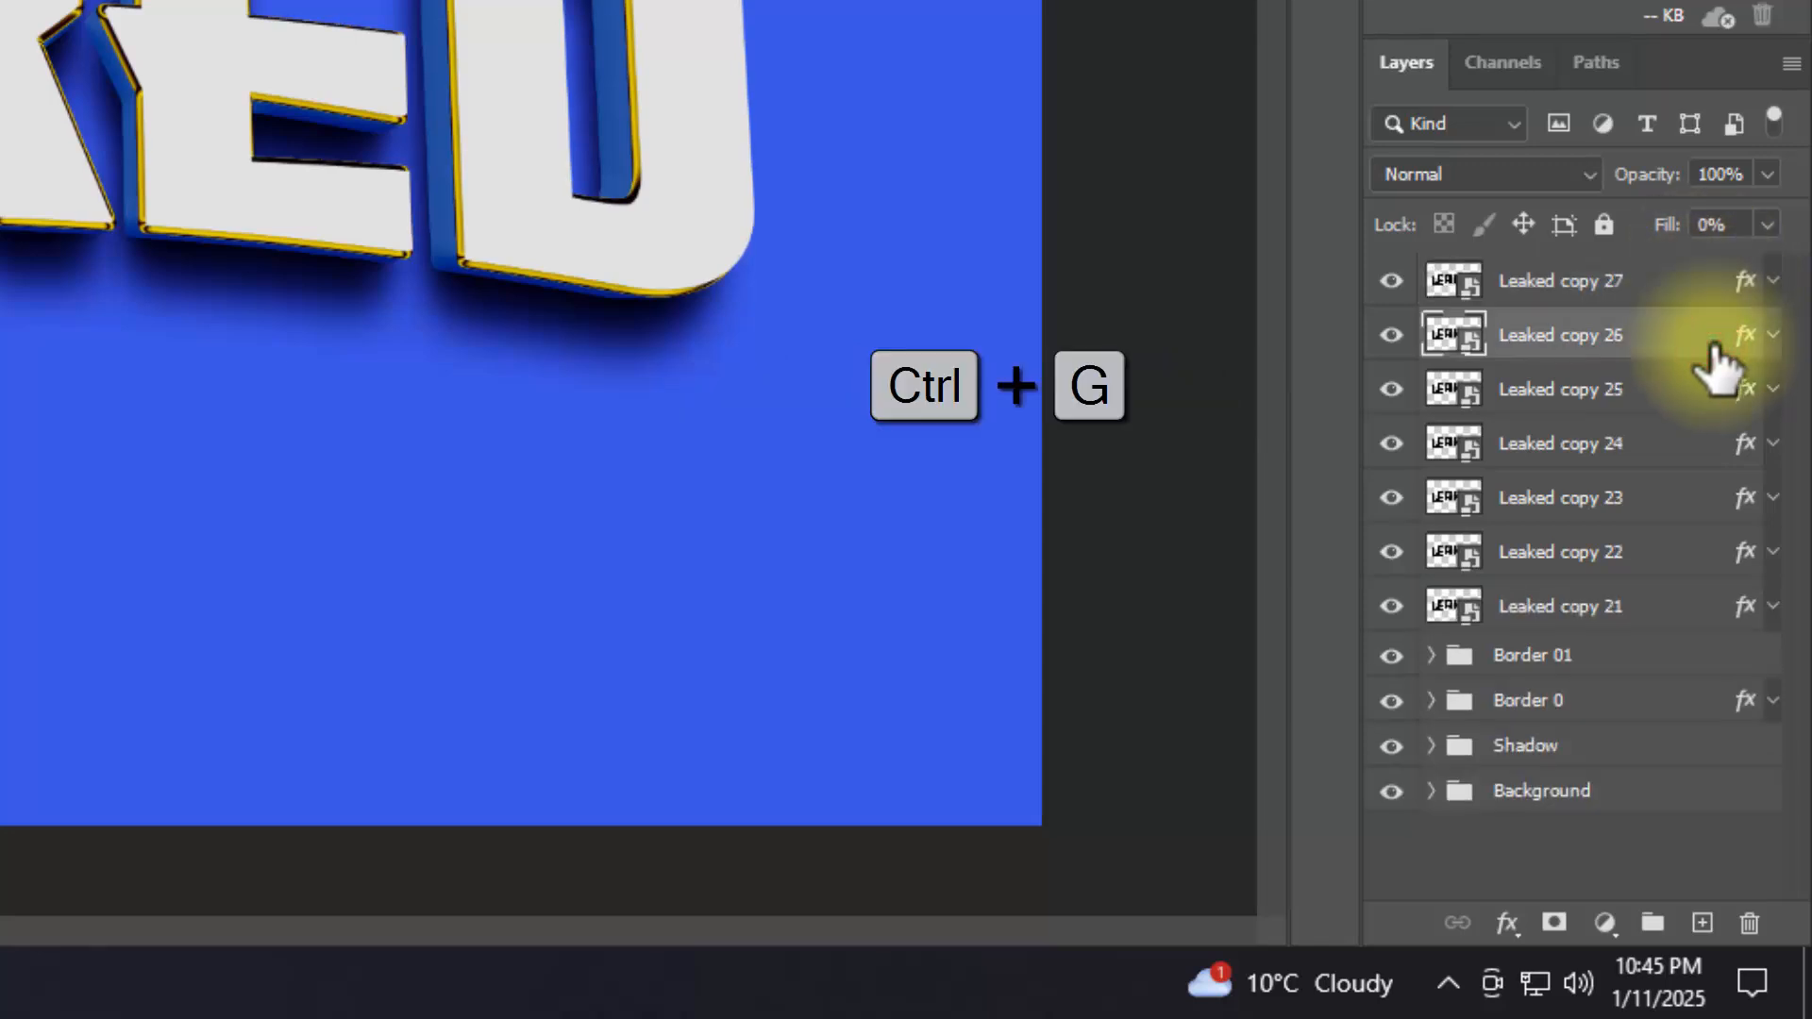
shift+click(1681, 609)
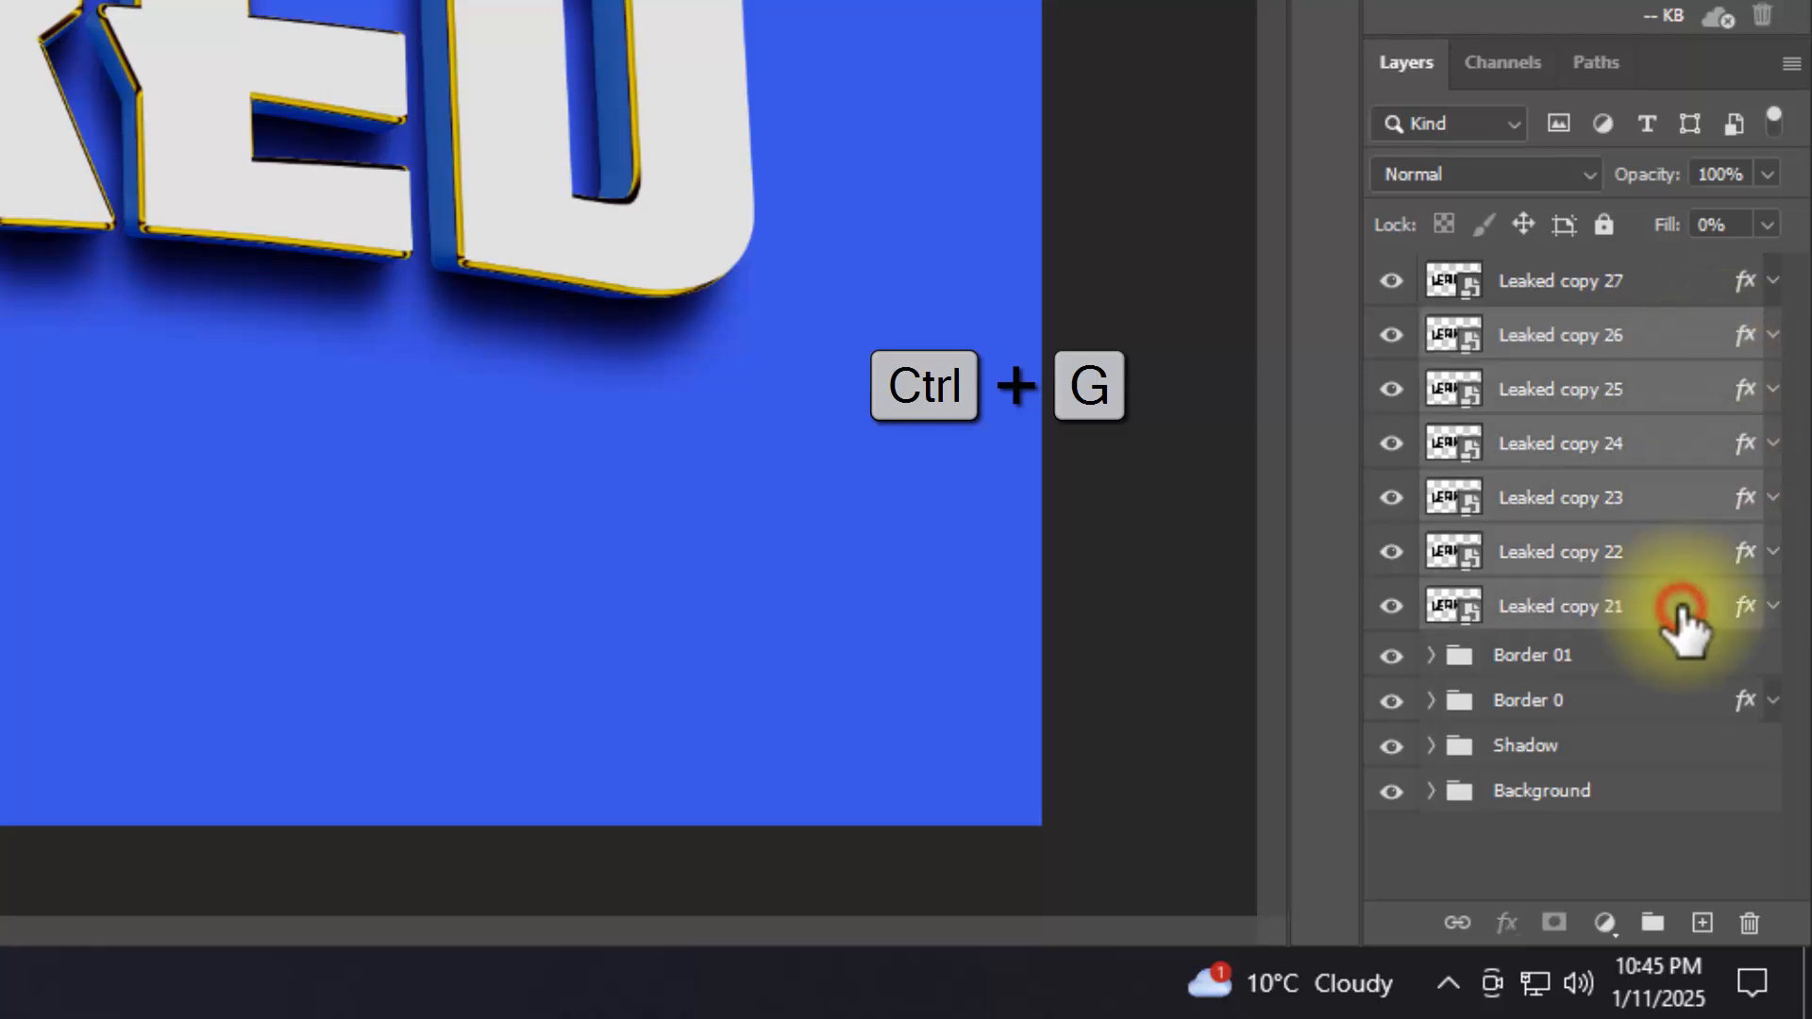
key(ctrl+g)
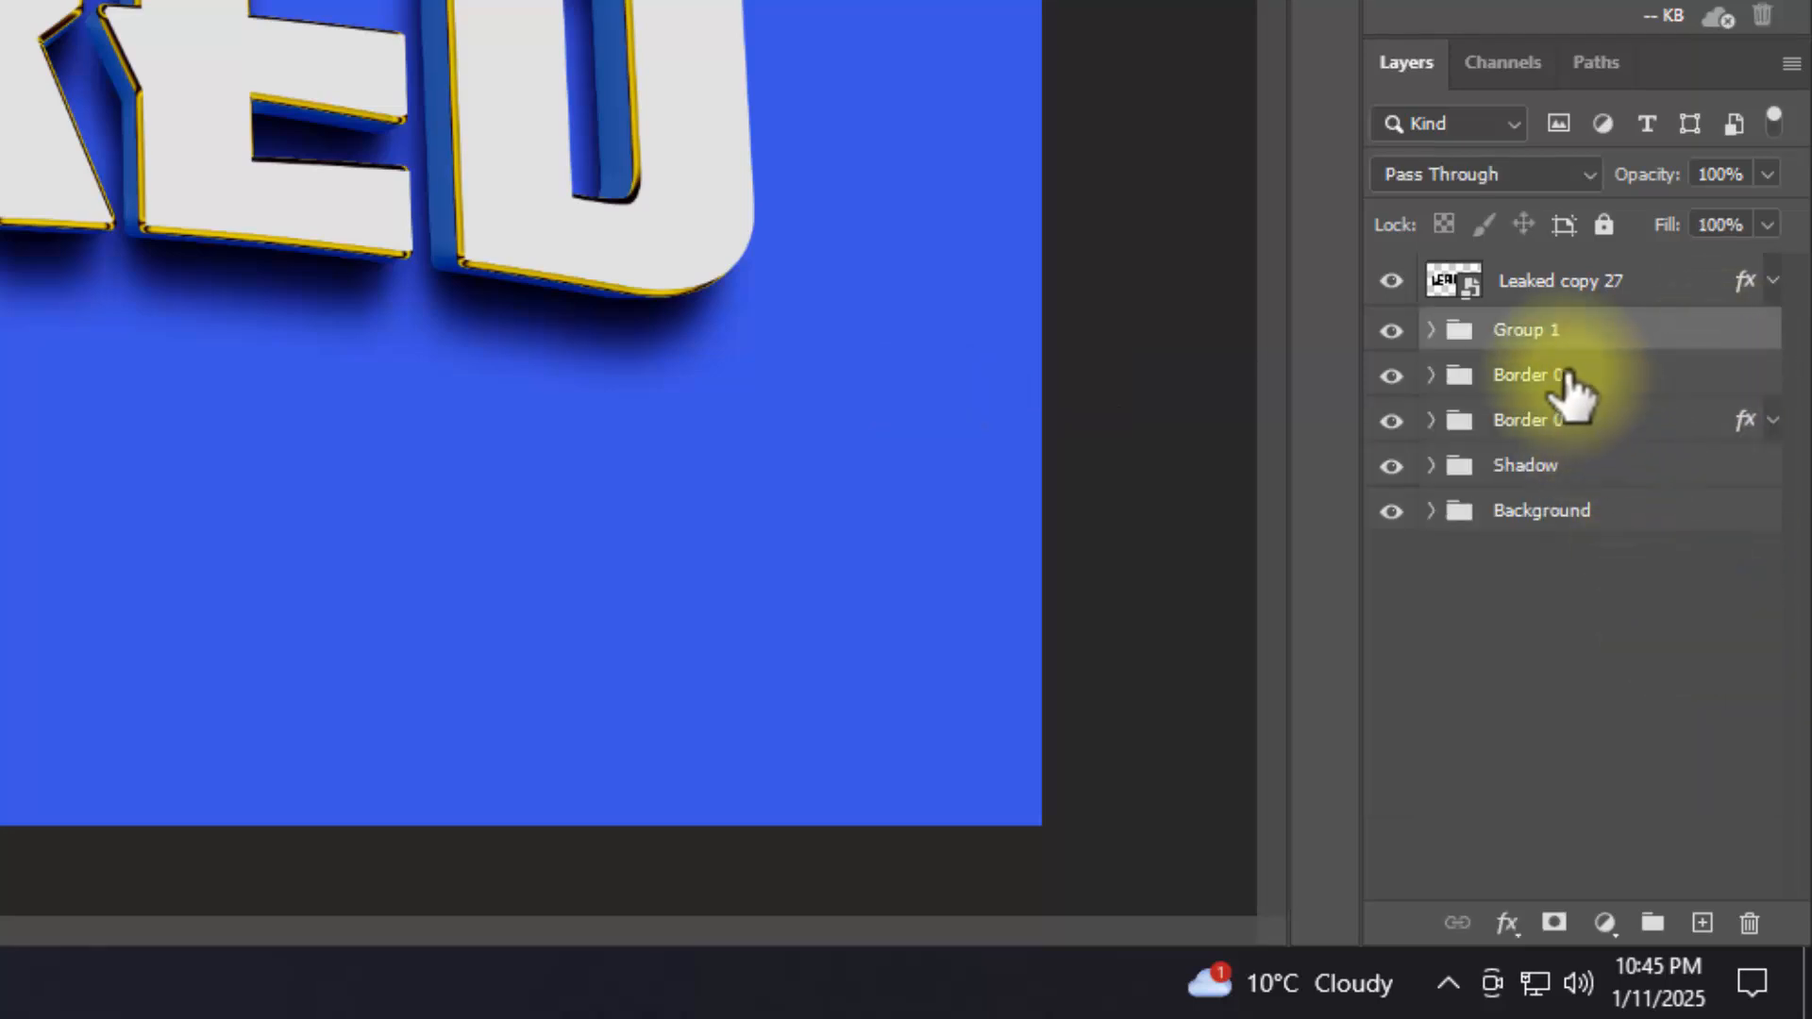
click(1548, 330)
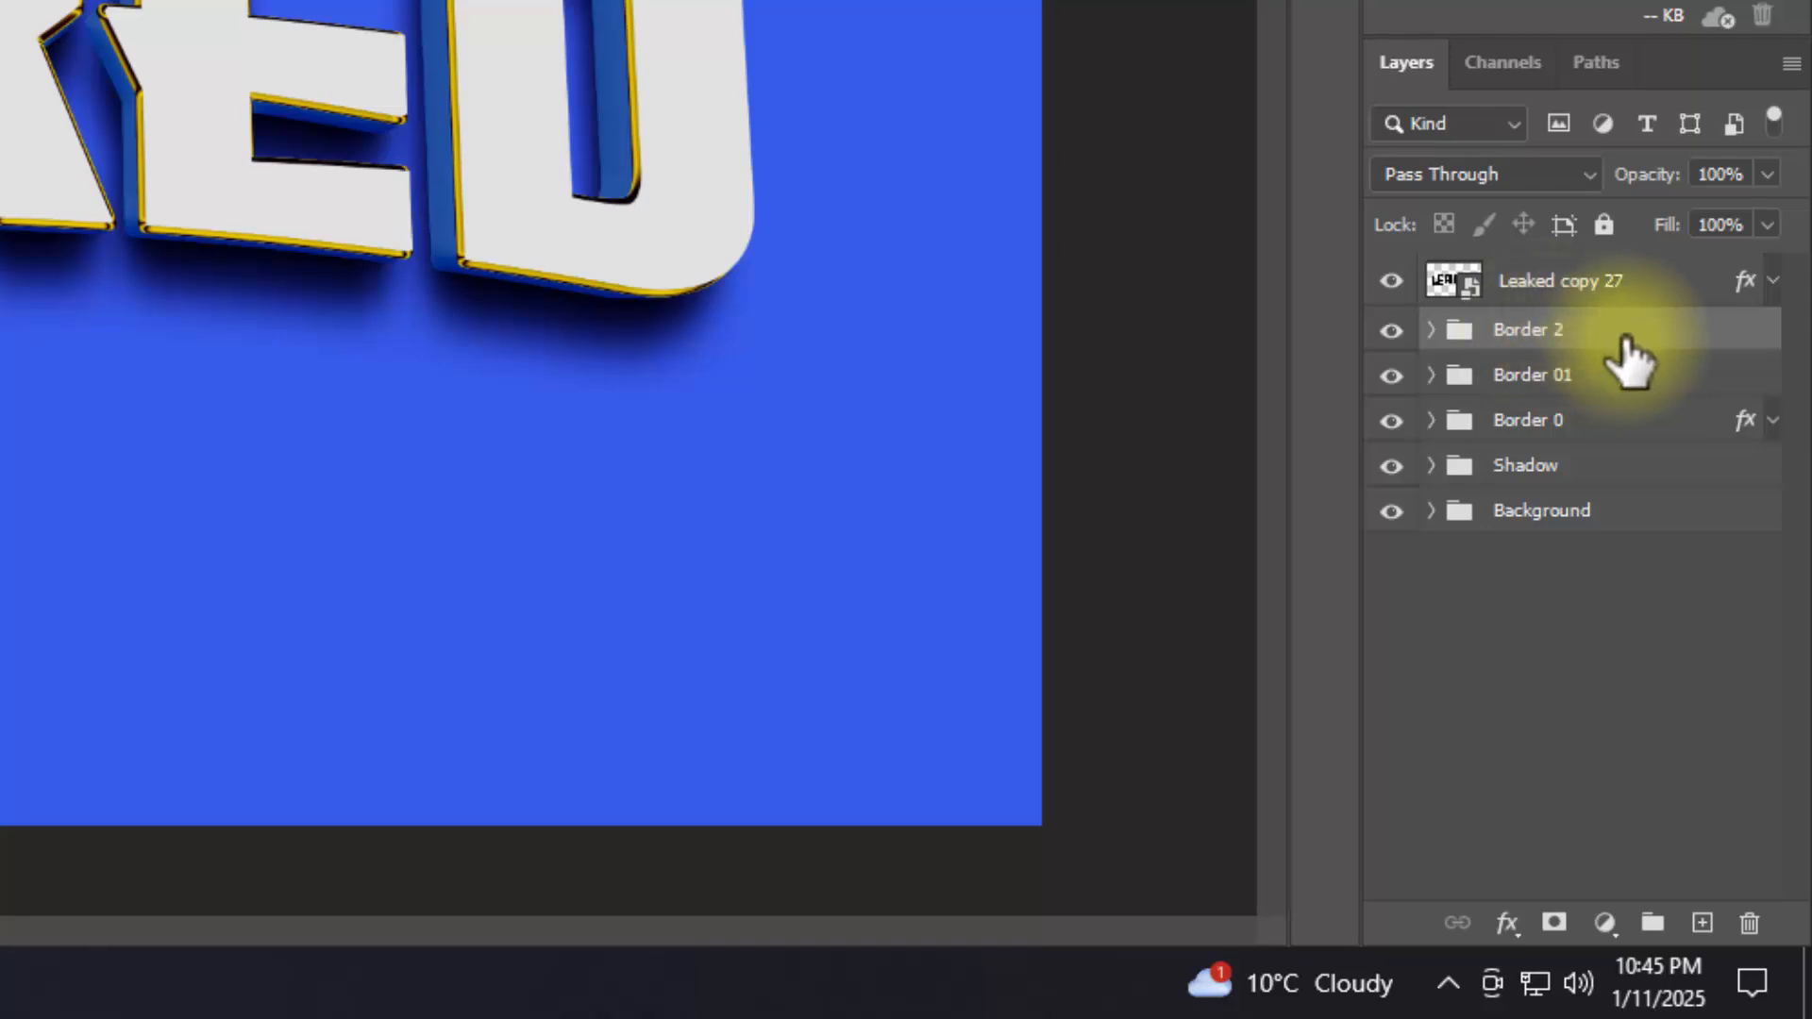
Step: Add a Bevel & Emboss effect to the Border 2 group with Inner Bevel style and 551% depth
click(1508, 925)
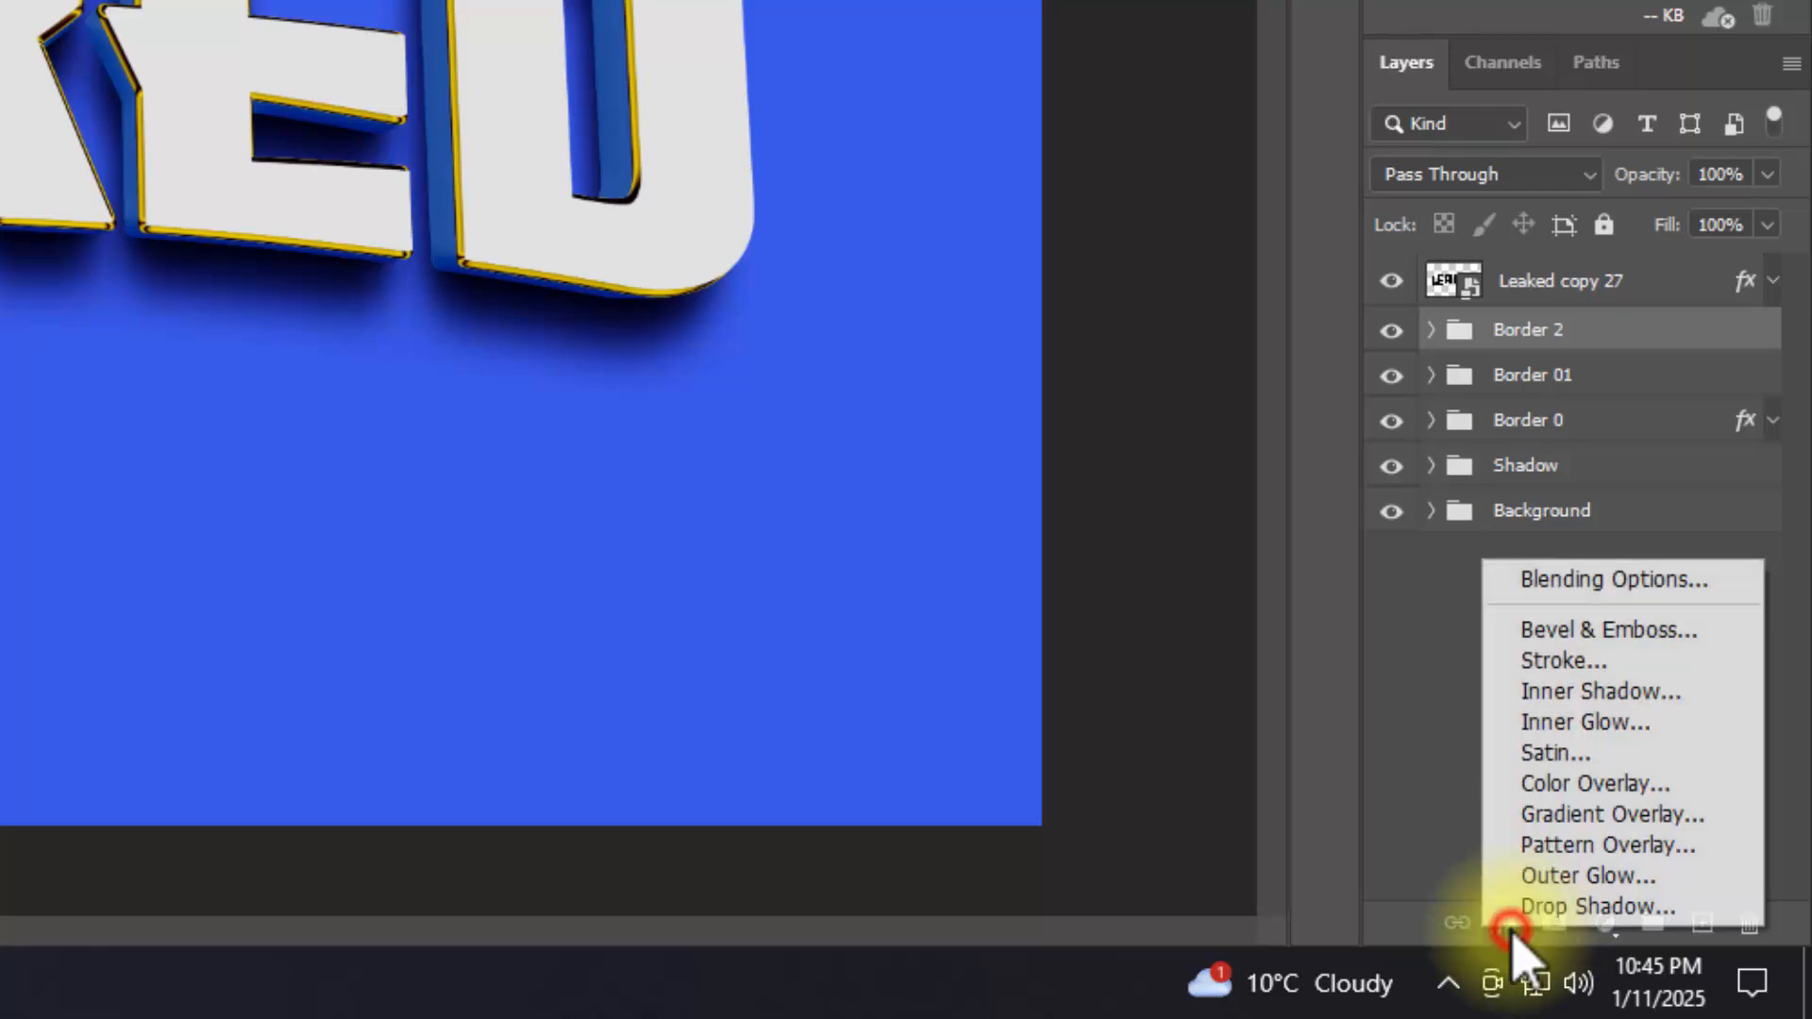
click(1564, 580)
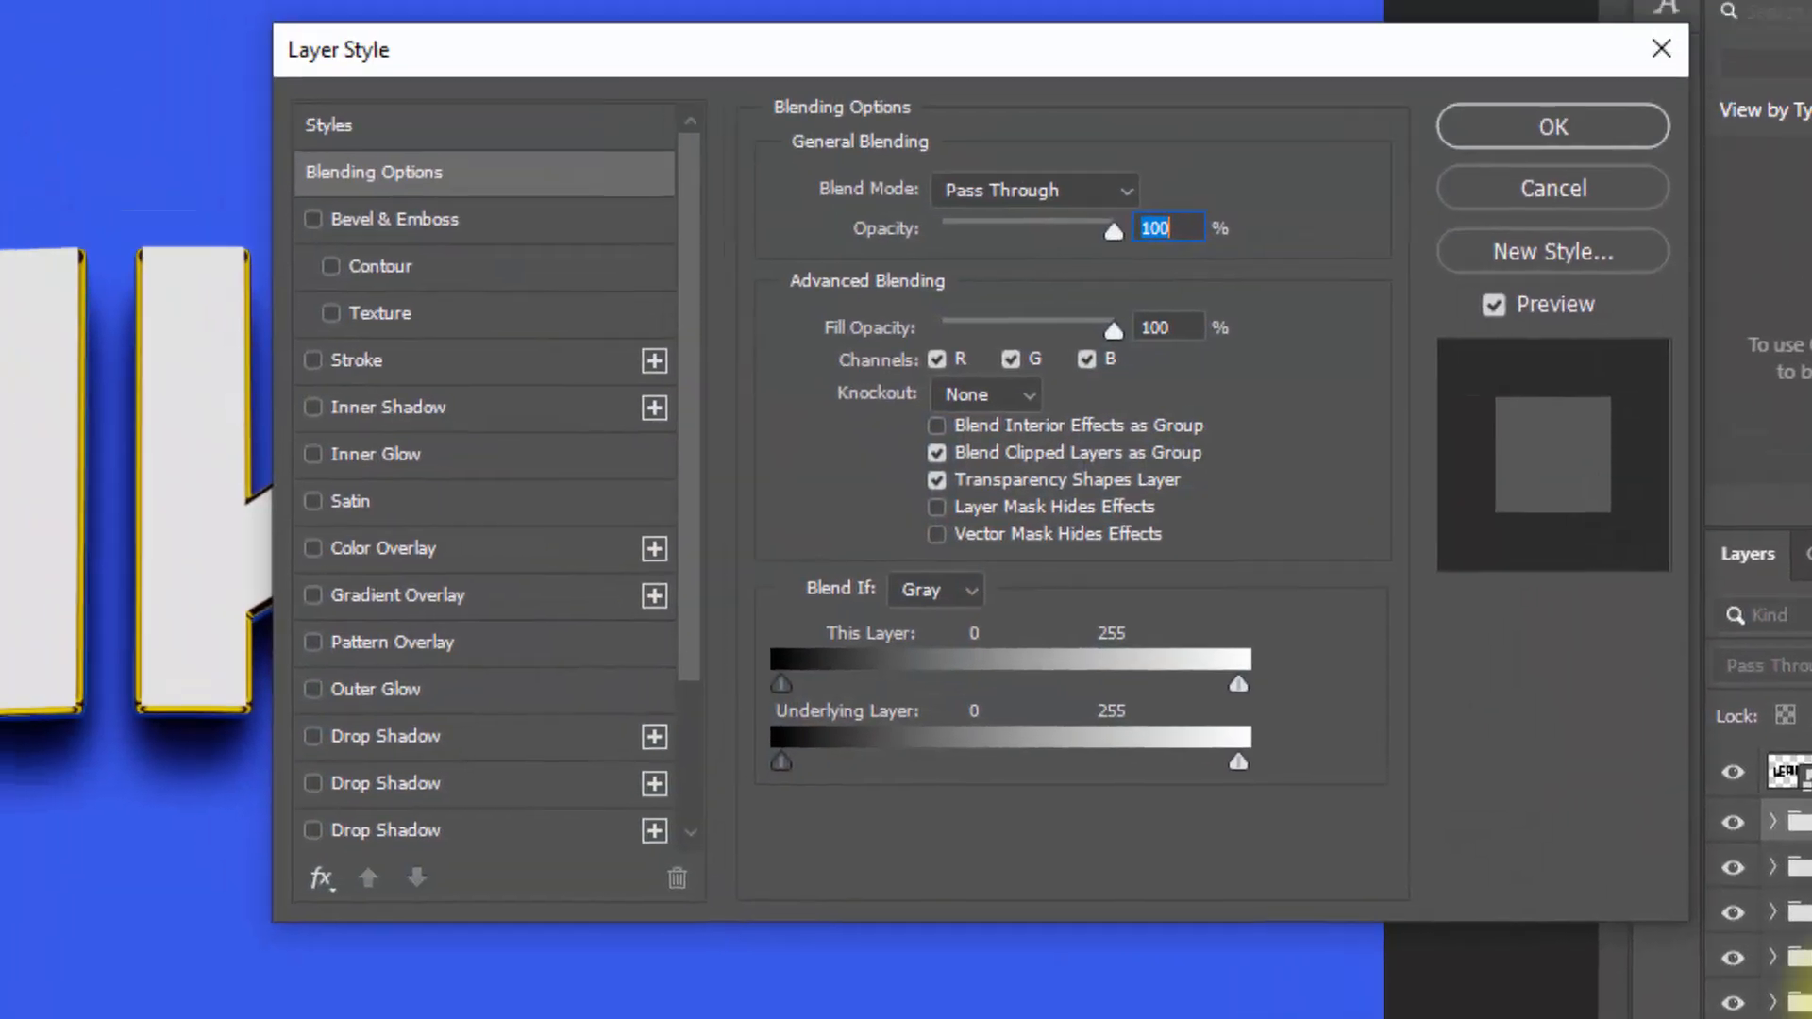
click(1175, 343)
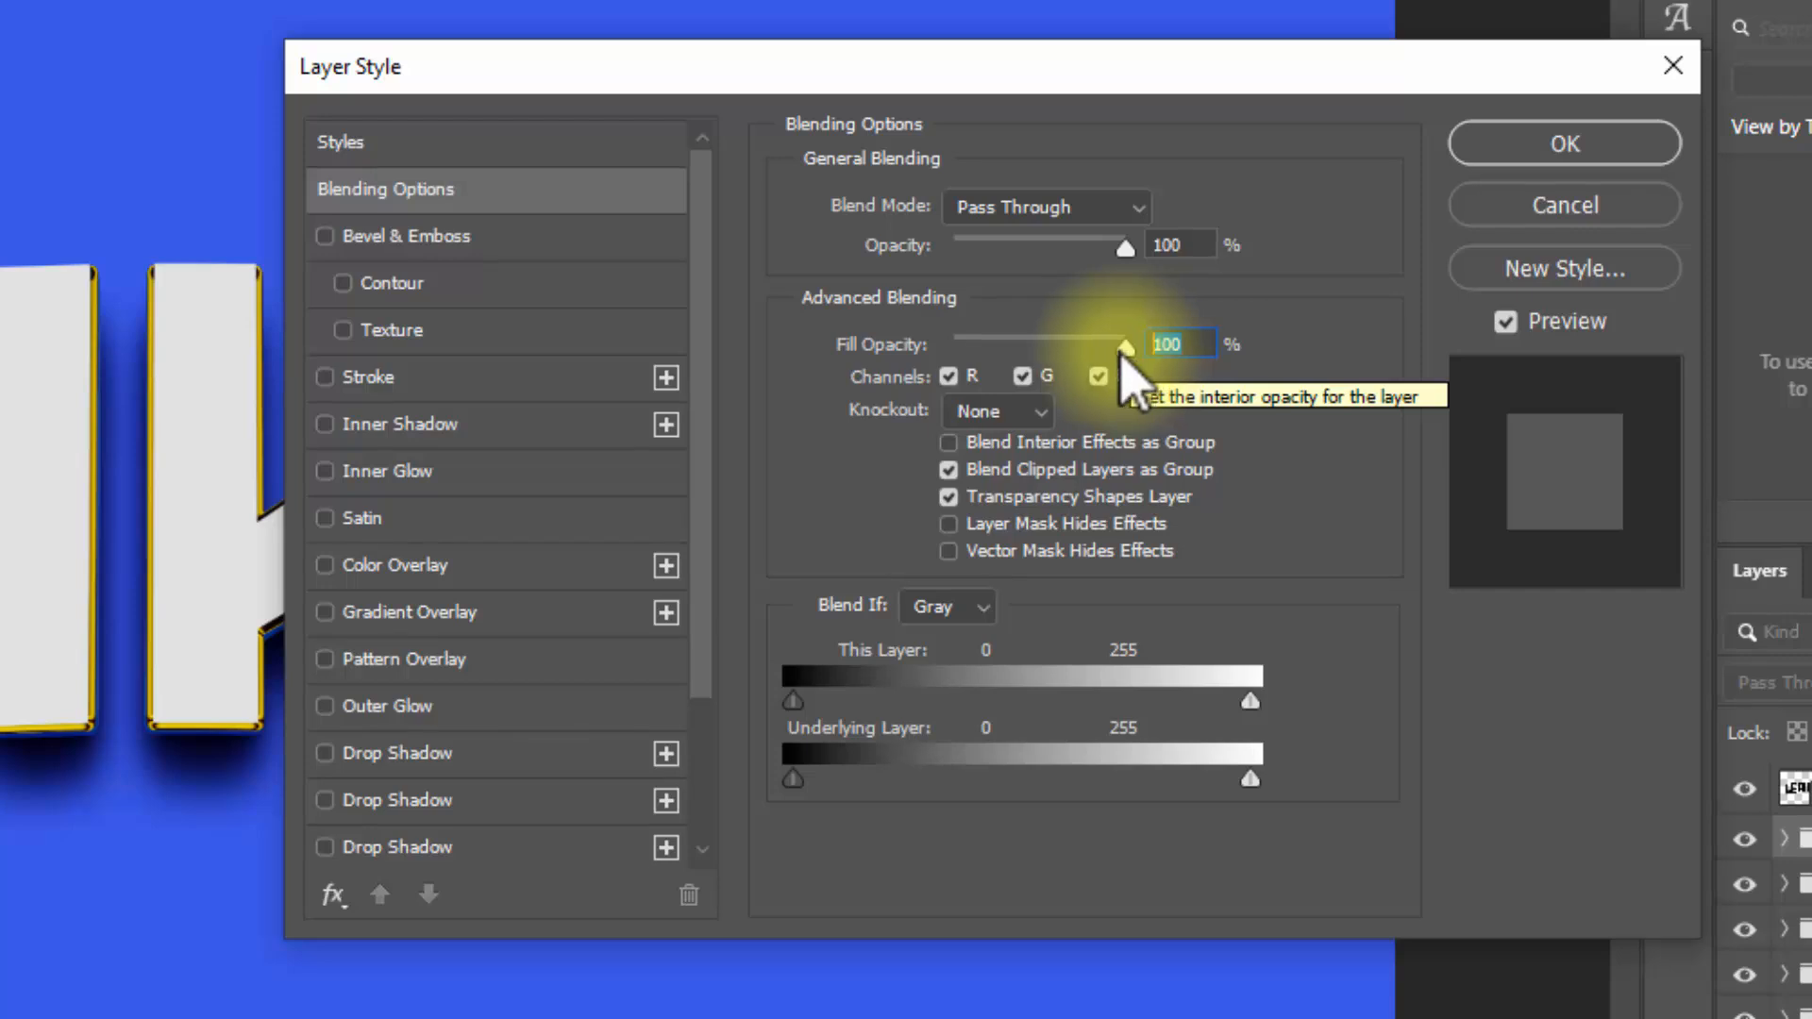
click(491, 236)
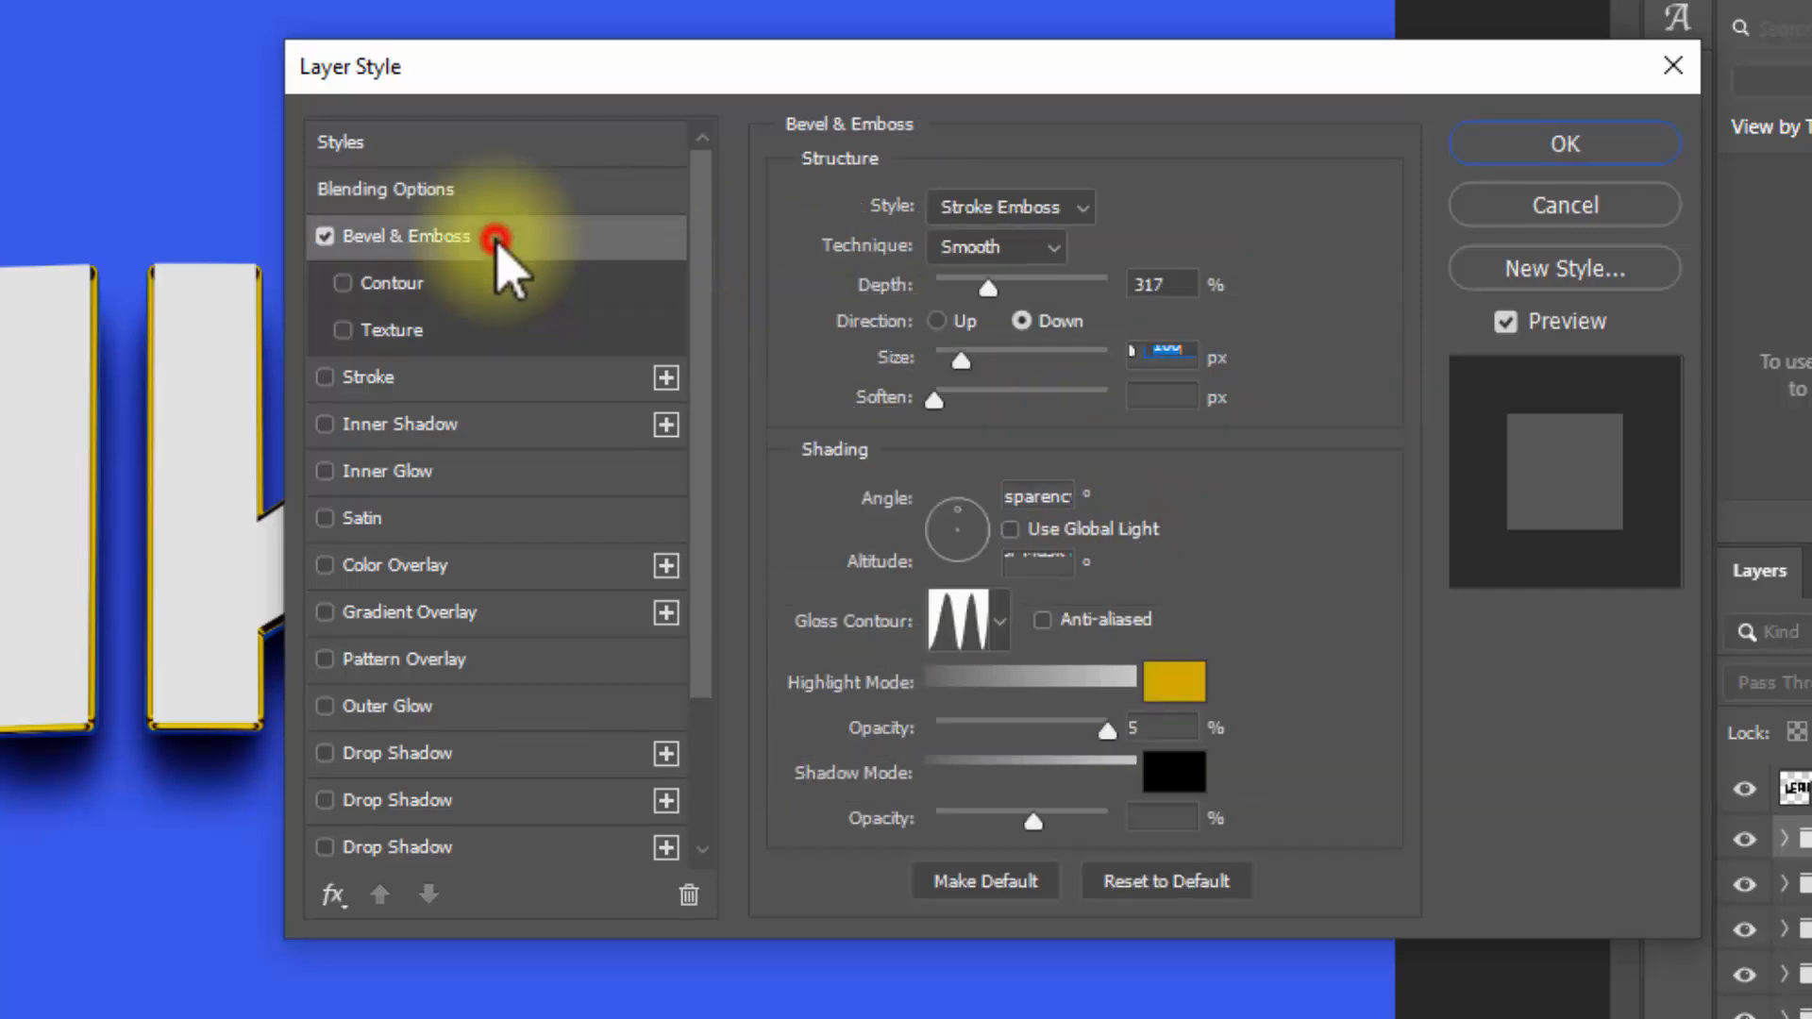
click(986, 212)
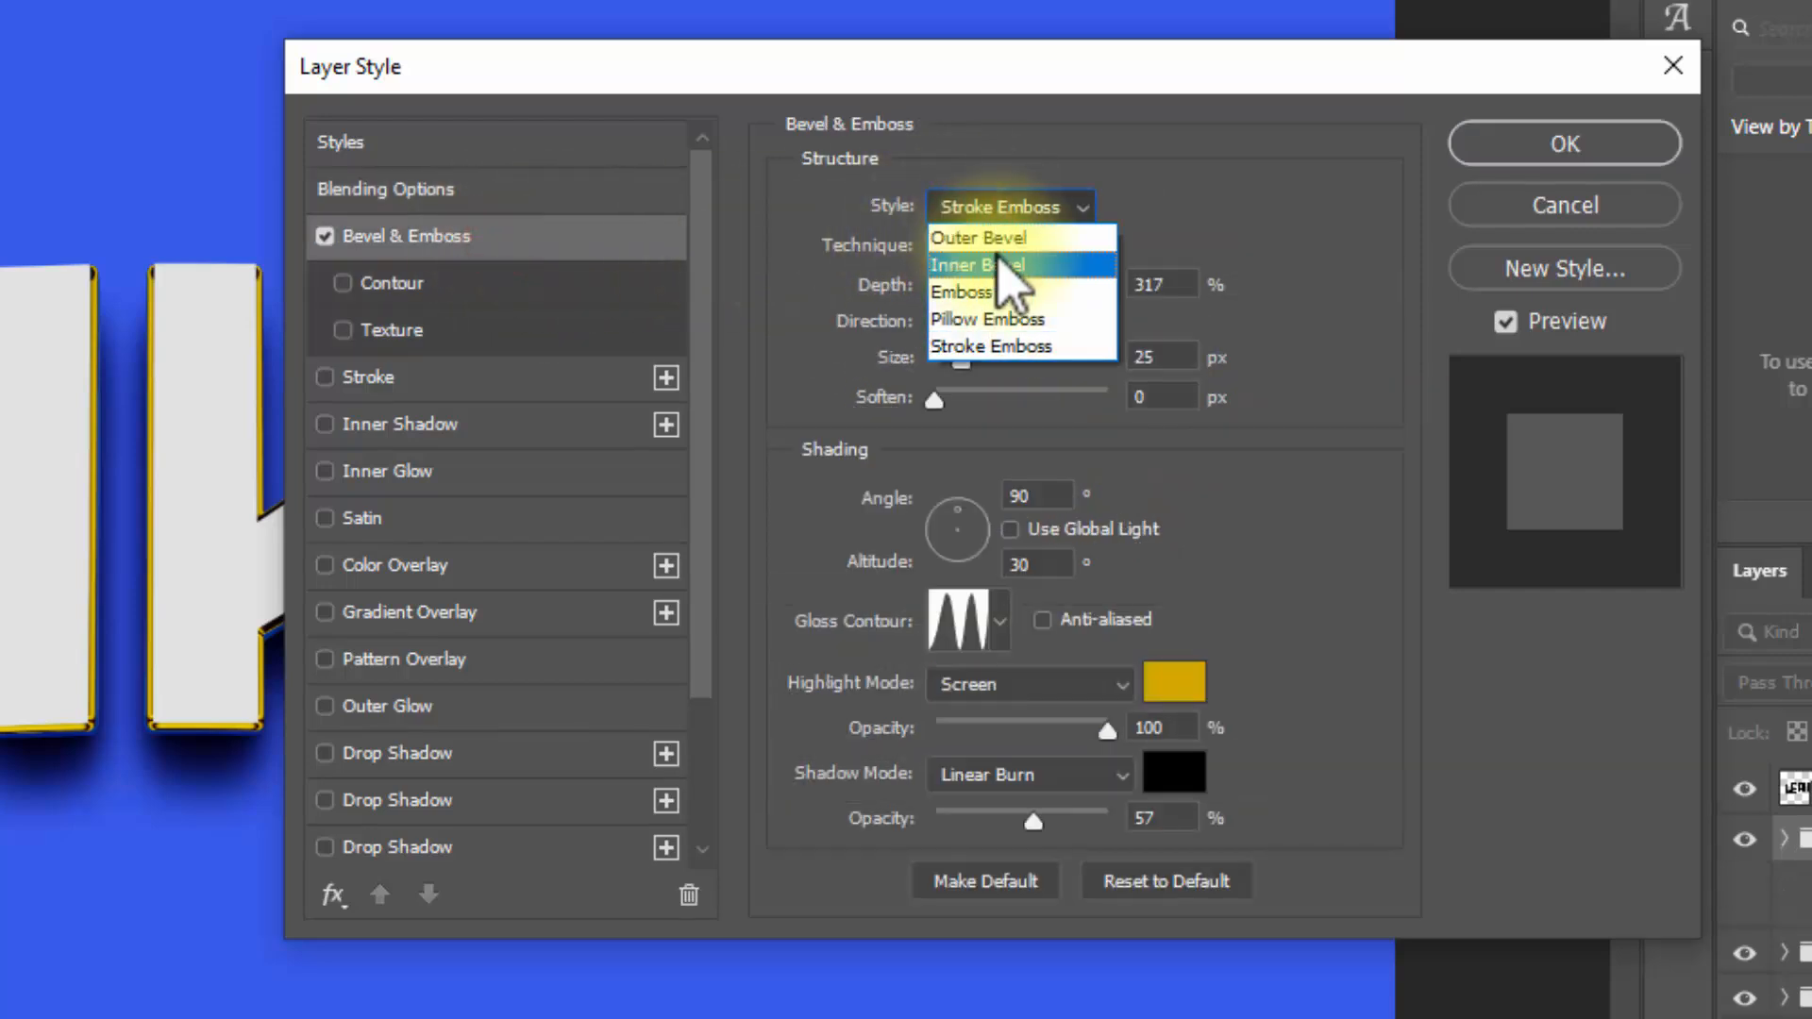
click(999, 263)
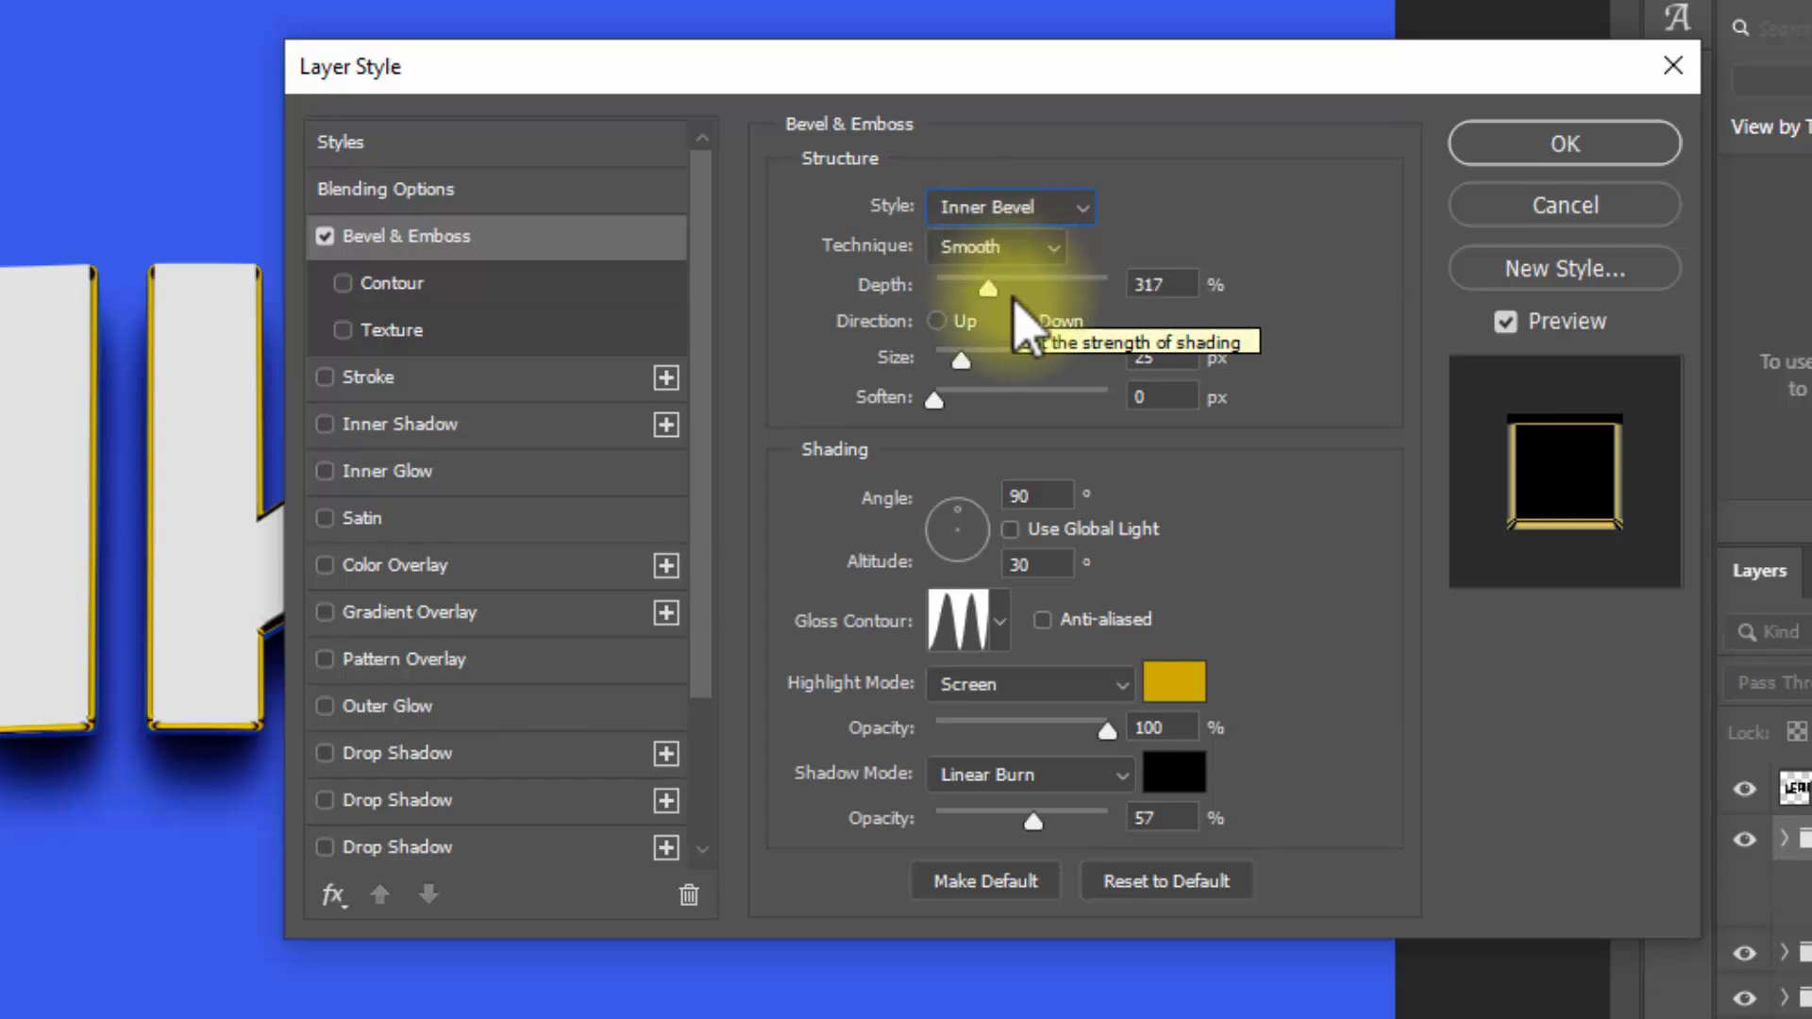
click(1185, 284)
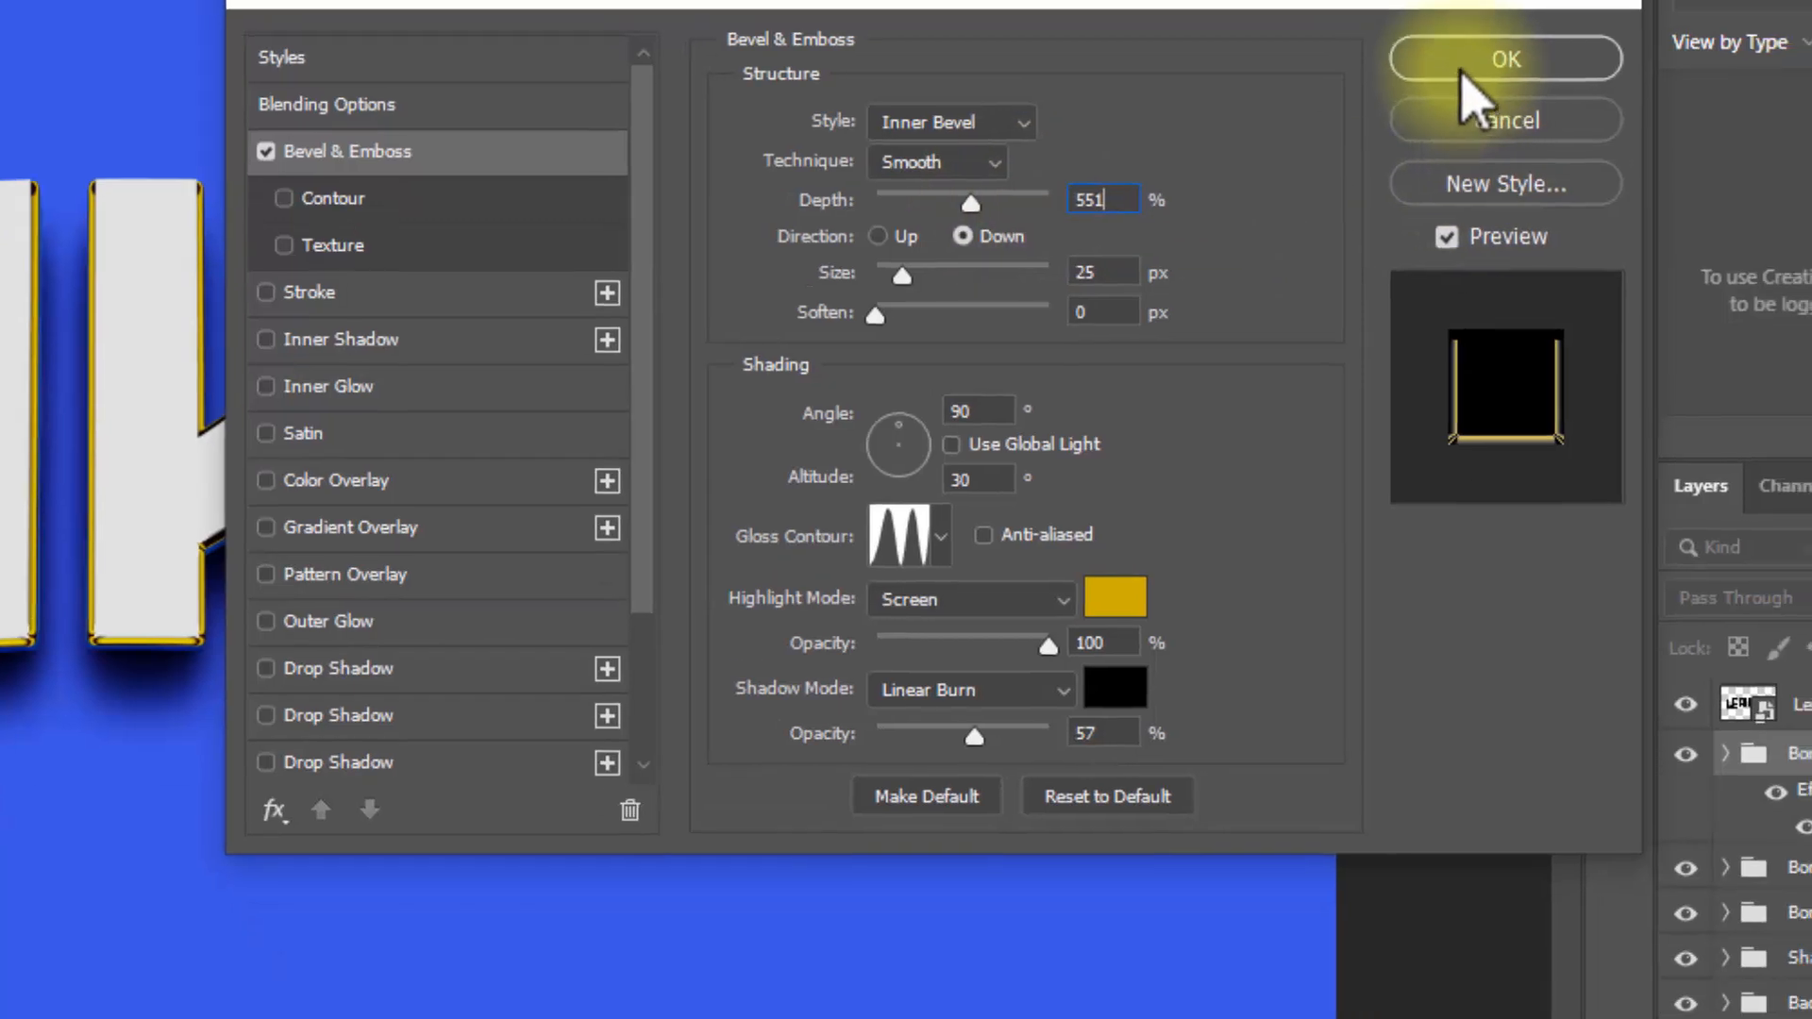
click(1565, 143)
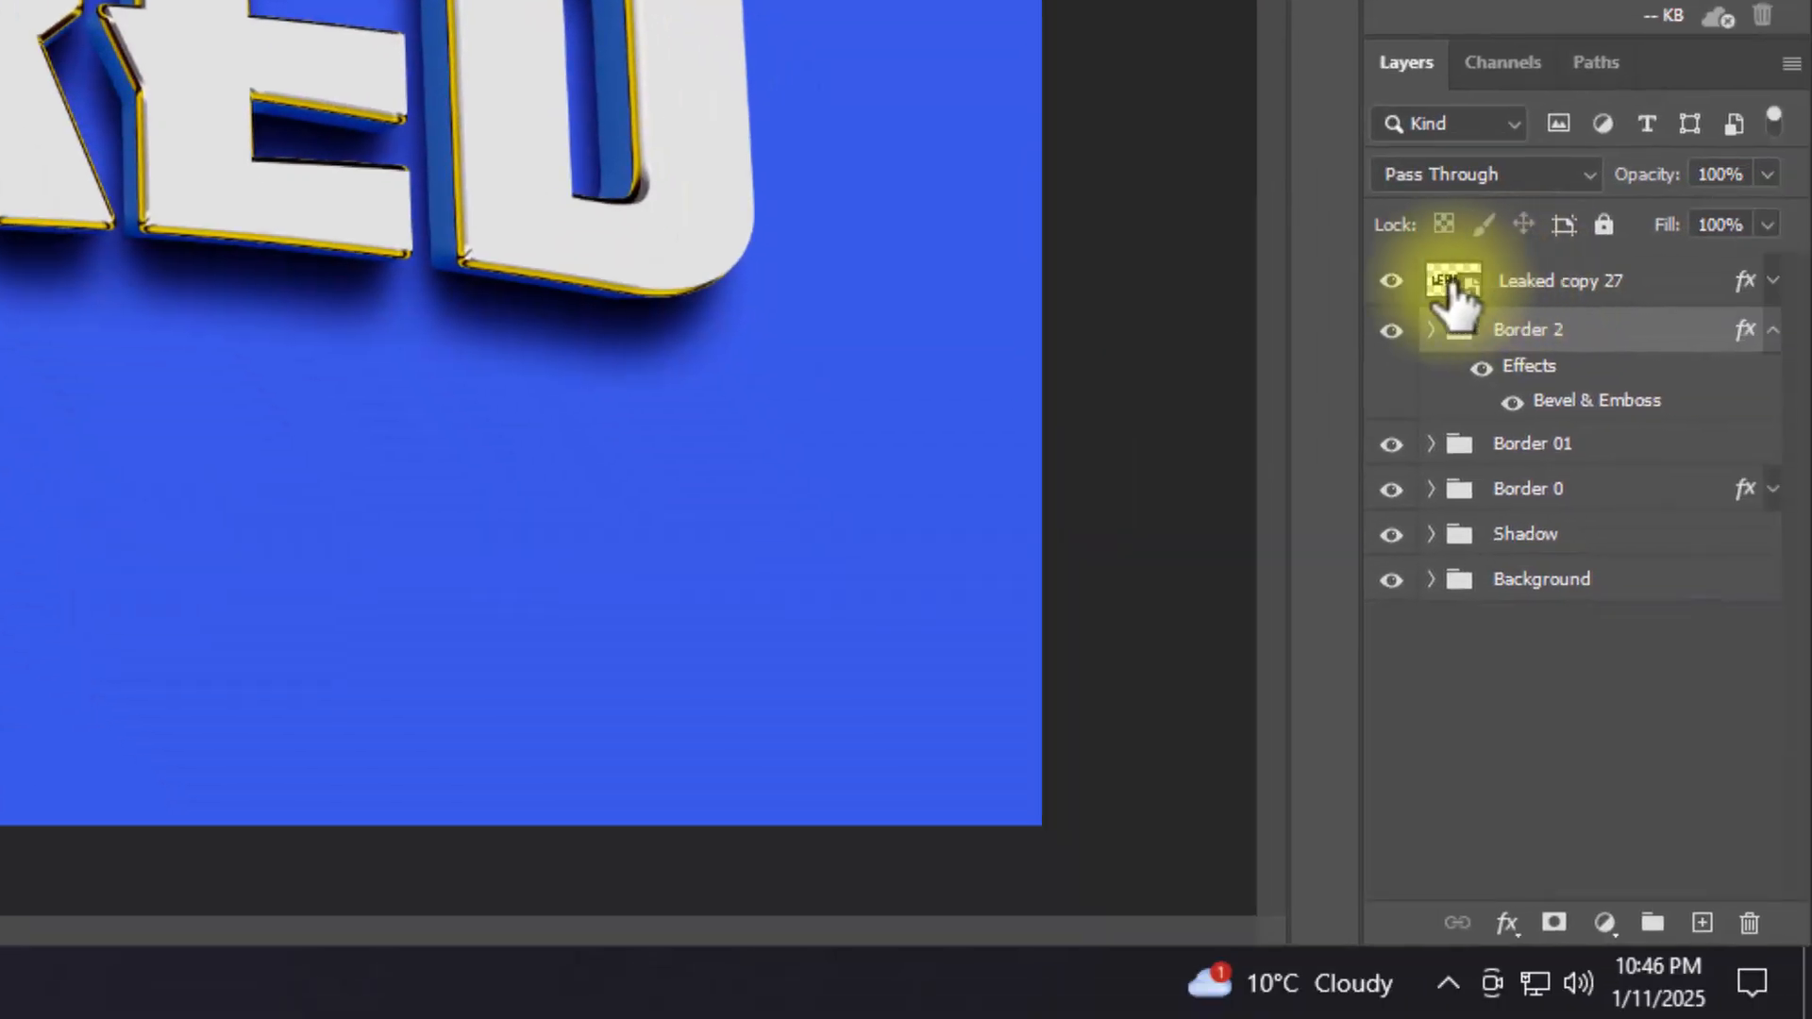
Step: Hide the Leaked copy 27 layer and set the size of Border 2's Bevel & Emboss to 30 px
click(1392, 281)
double_click(1742, 329)
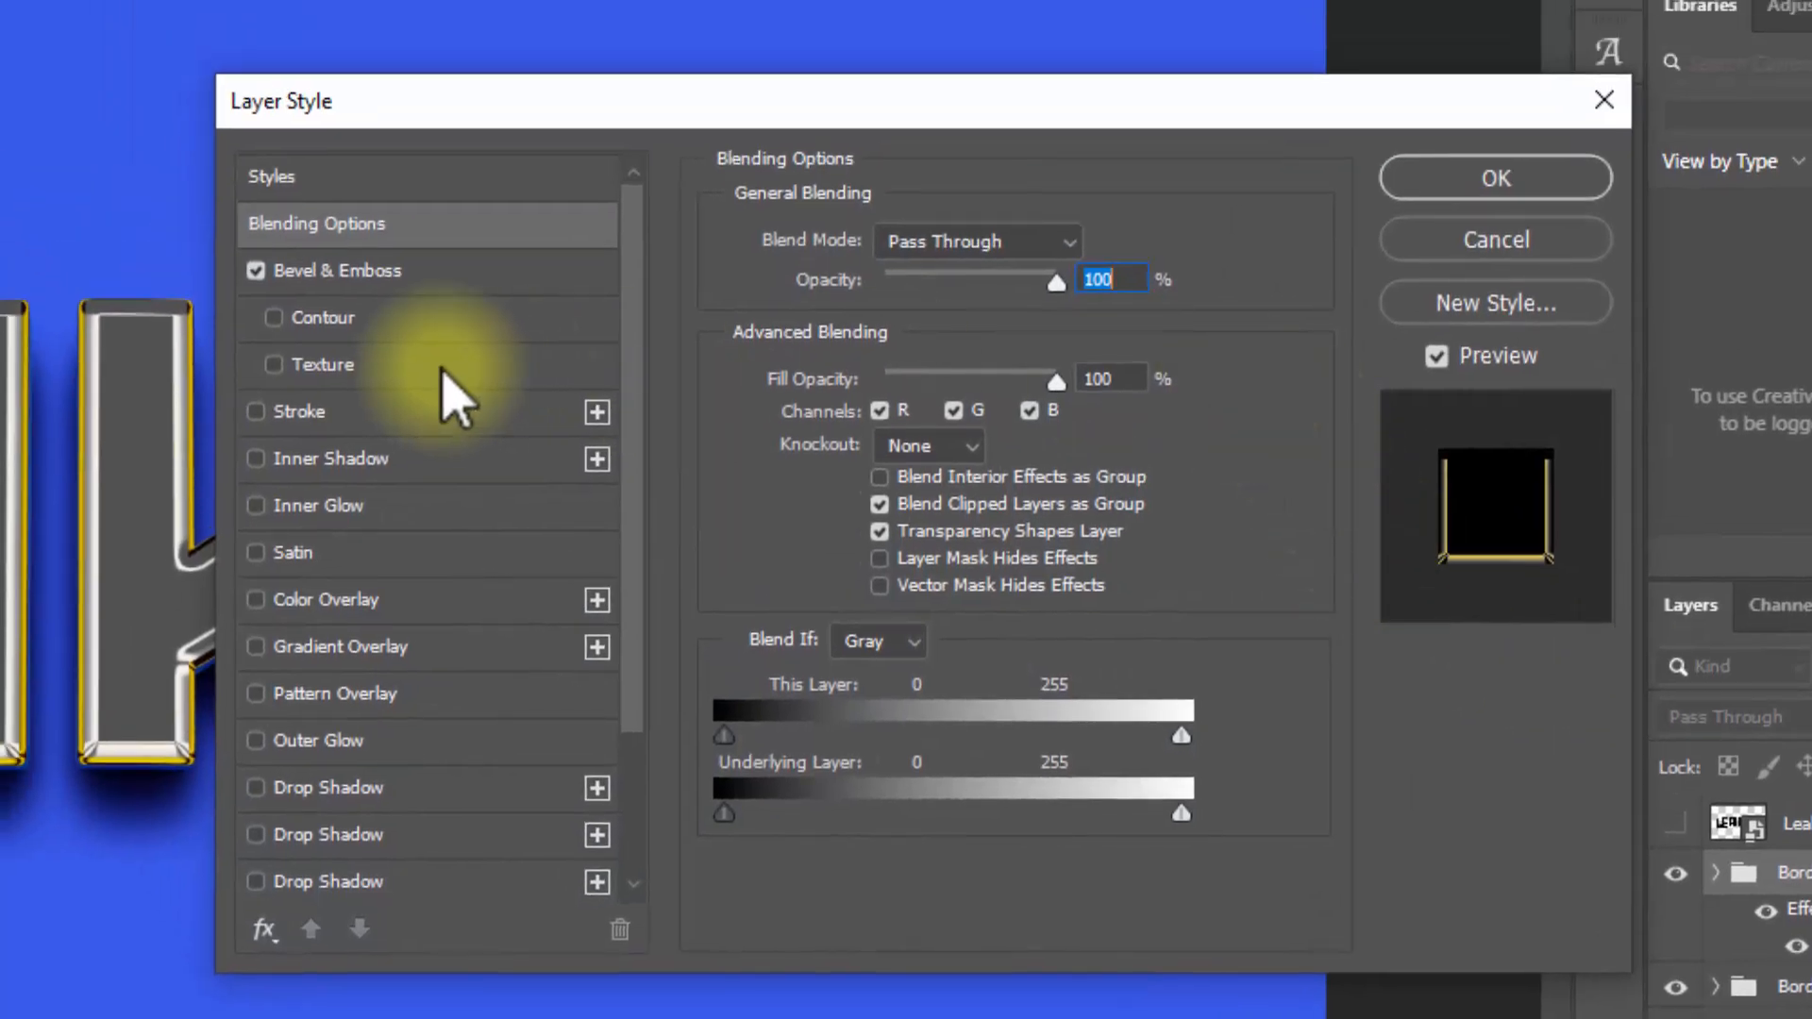
click(411, 270)
double_click(1092, 319)
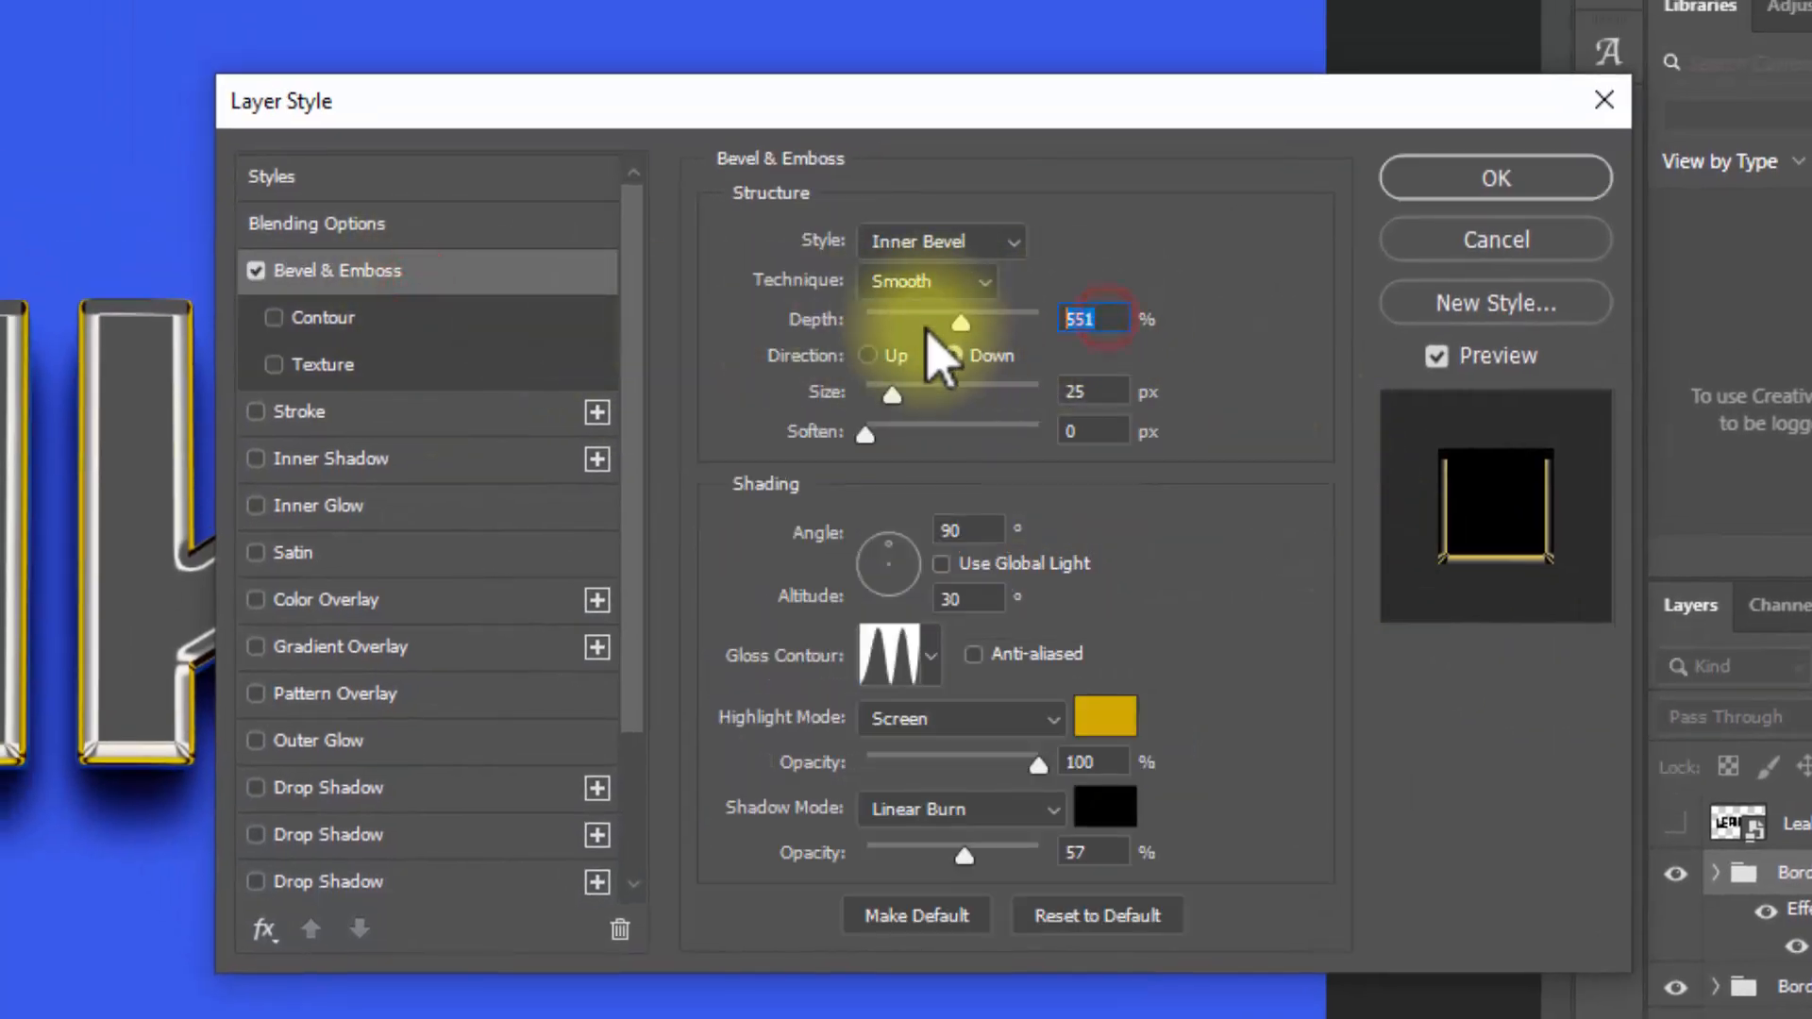
double_click(1086, 391)
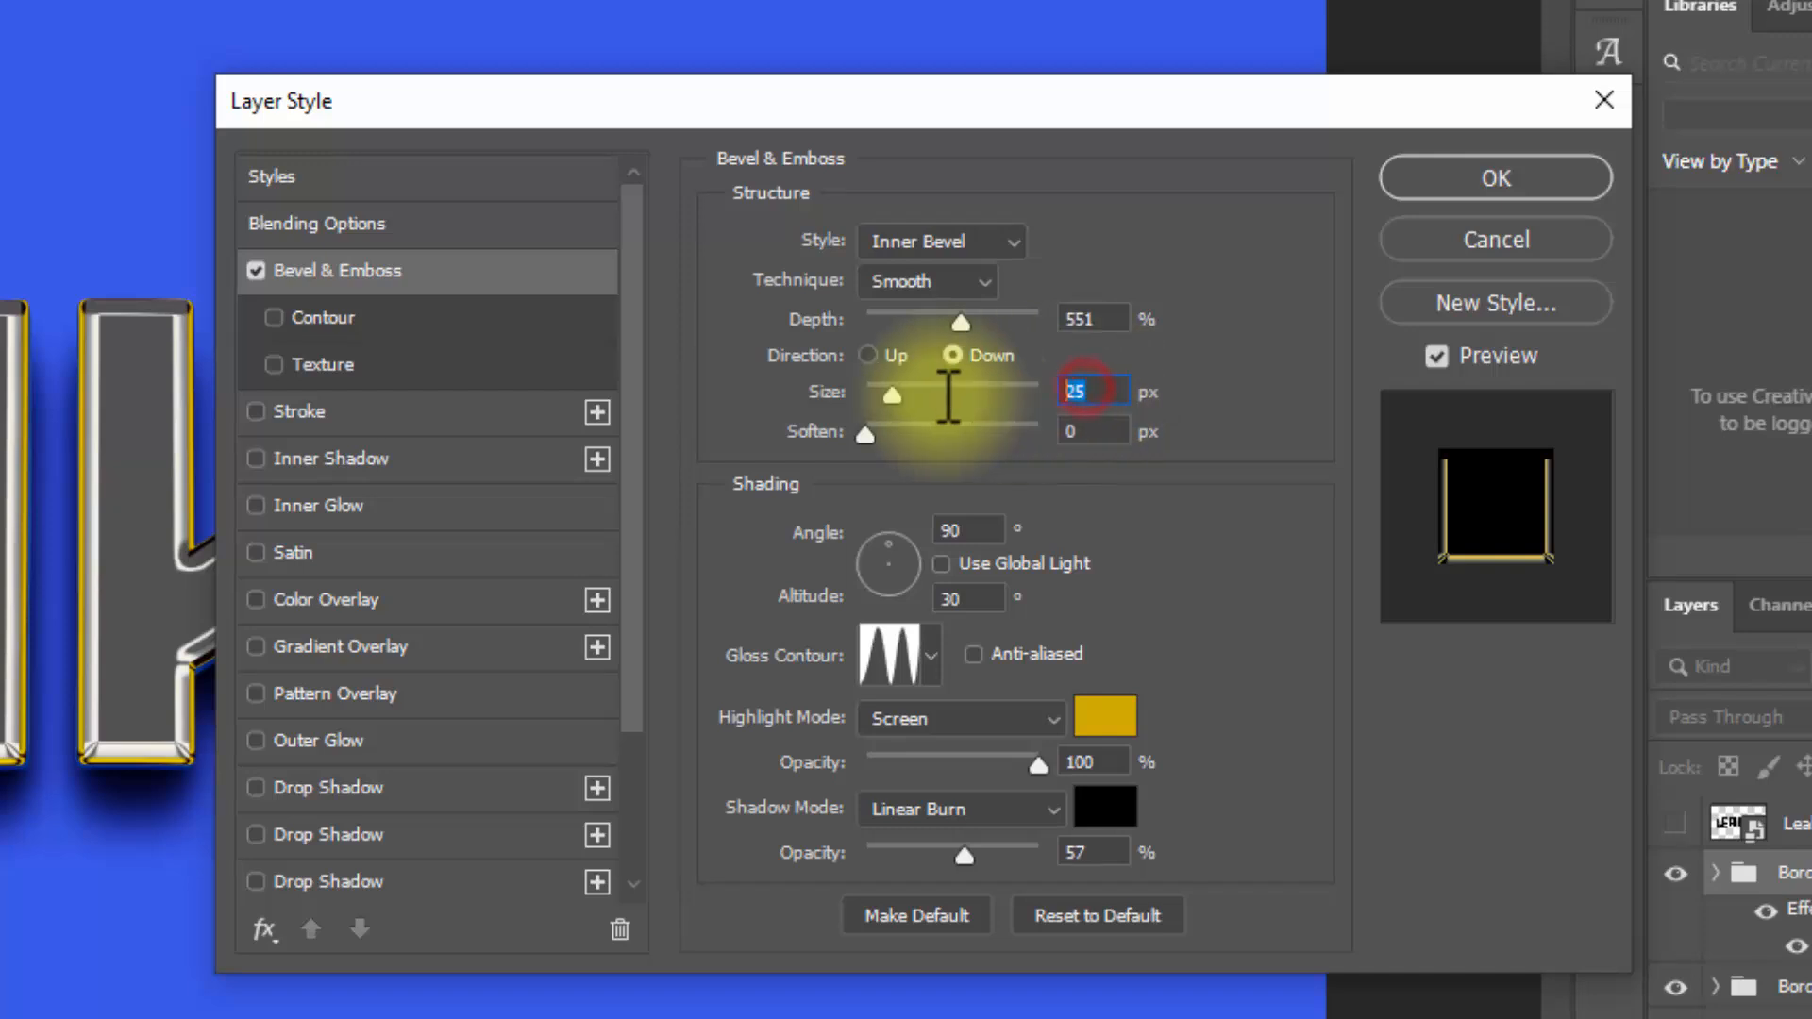
double_click(1109, 430)
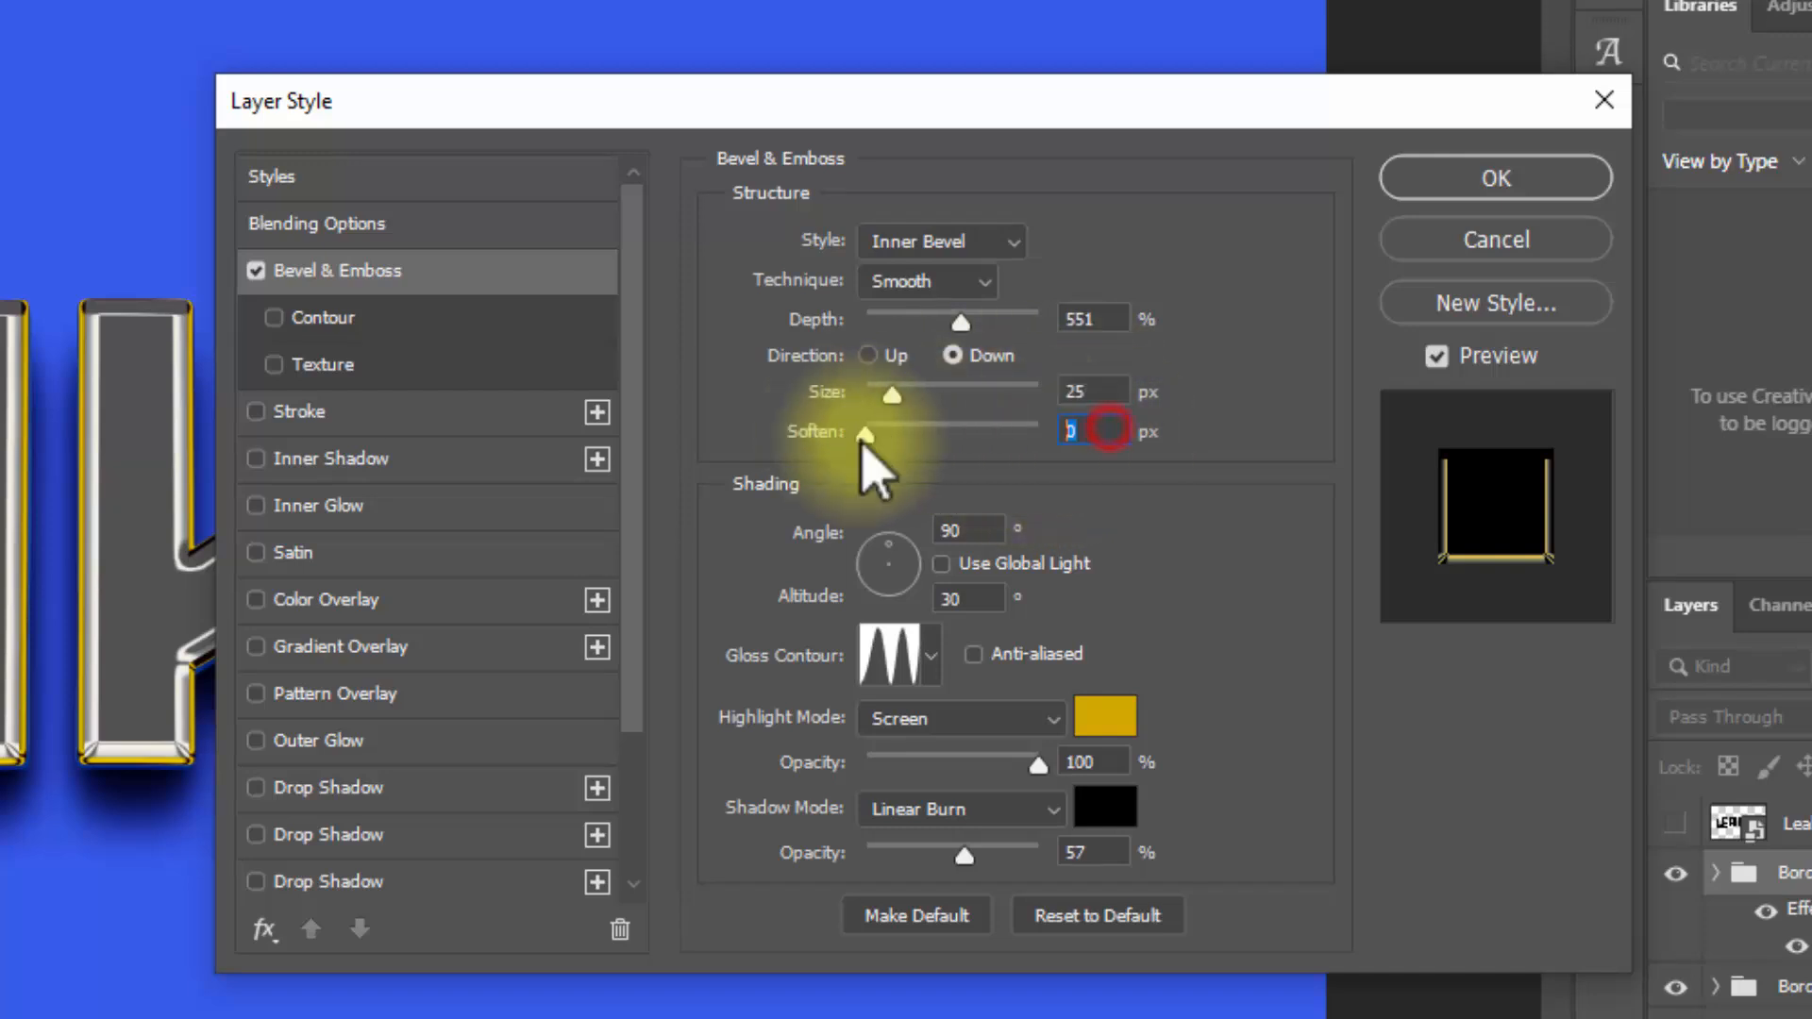
double_click(1098, 389)
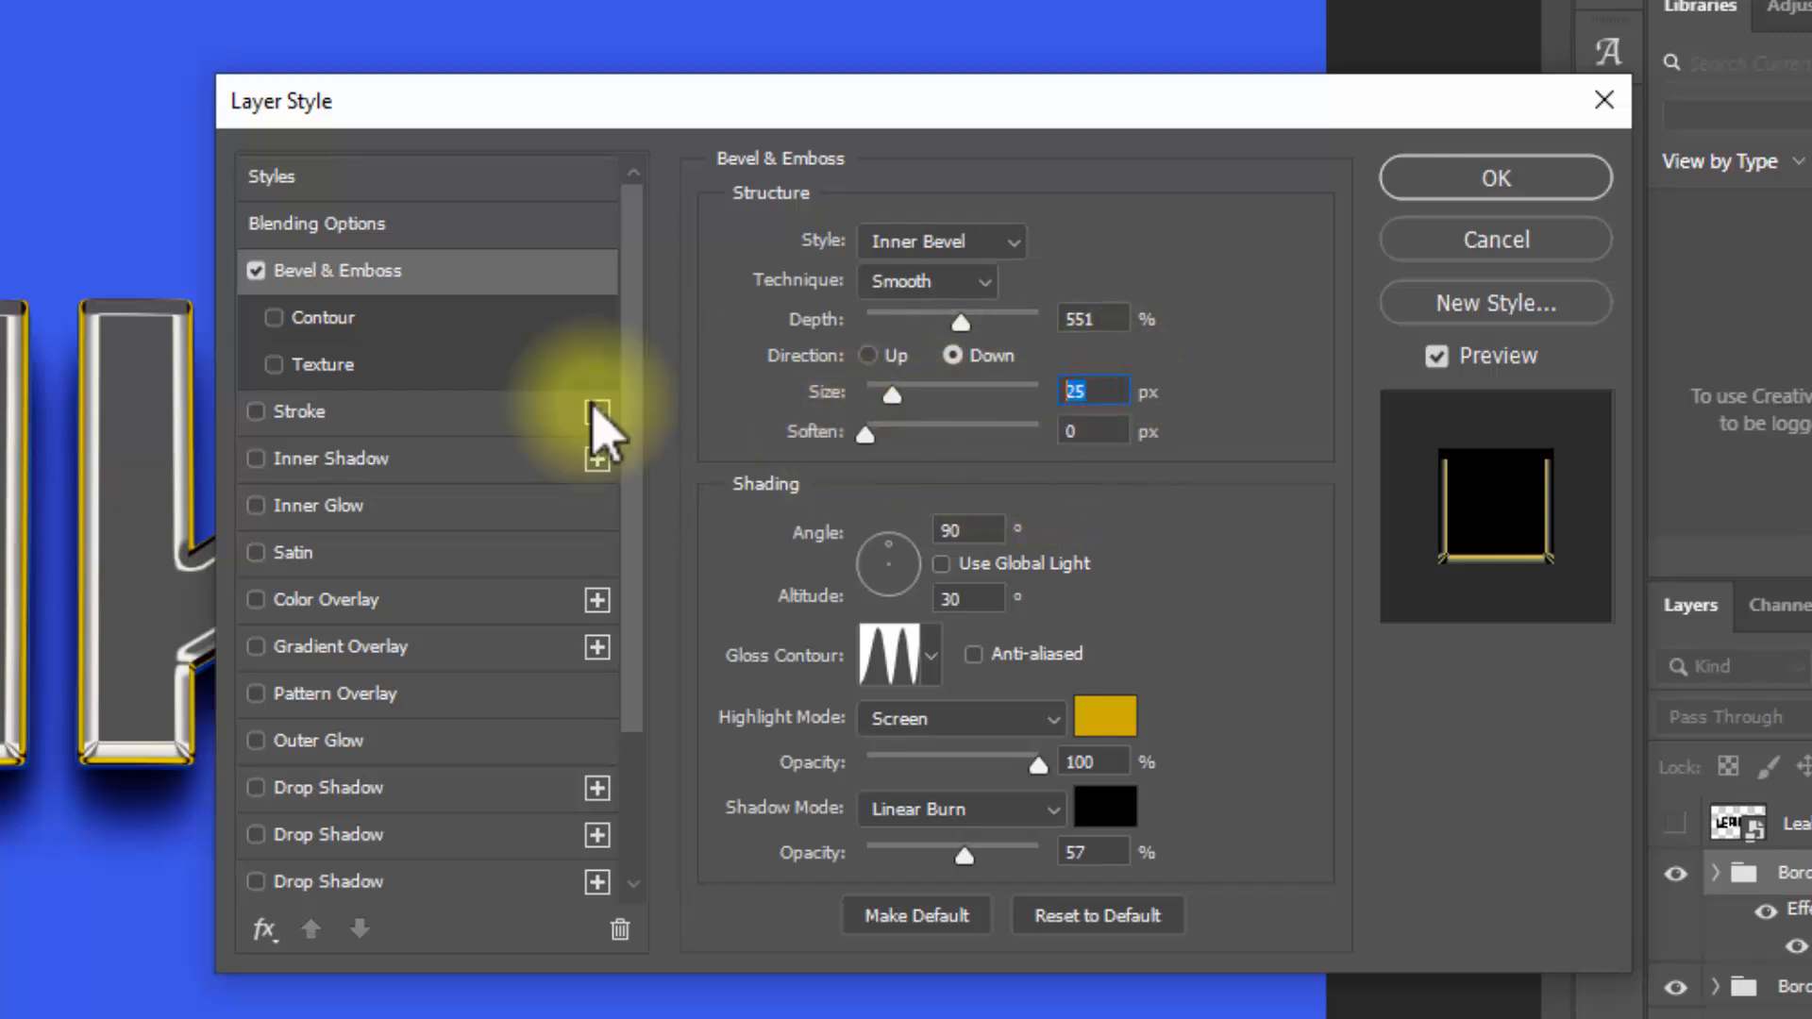
text(30)
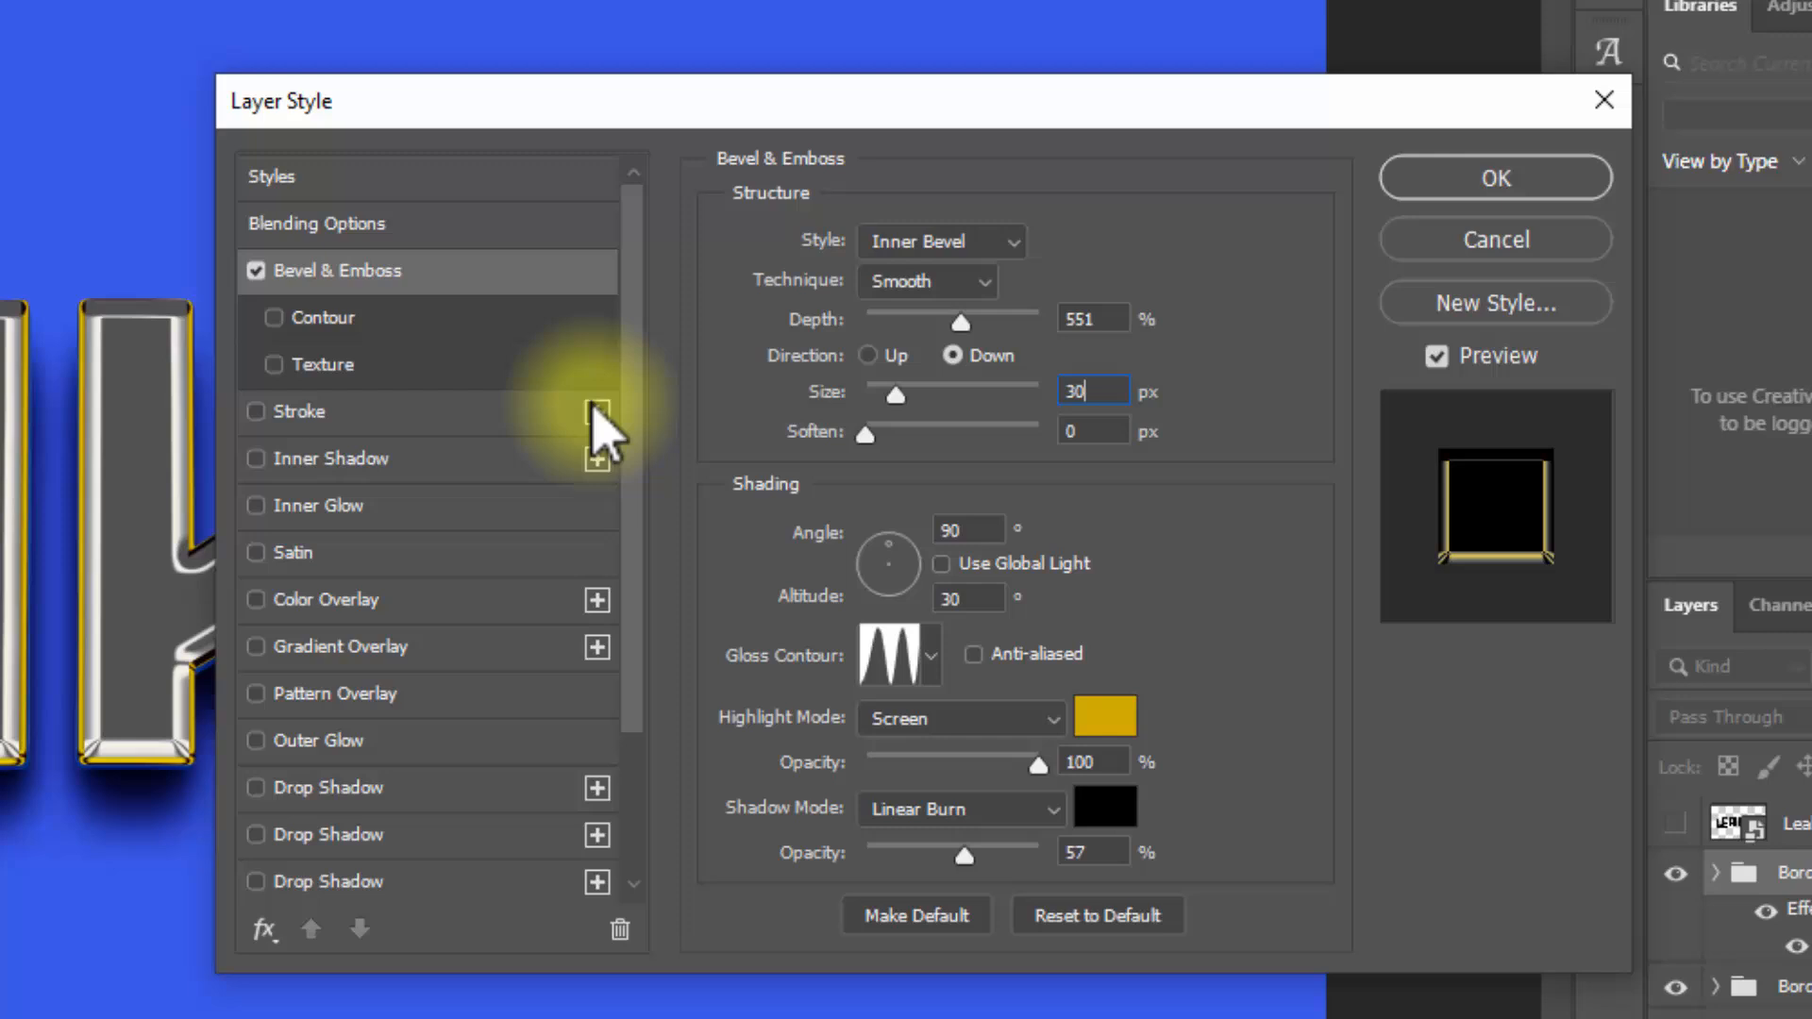
double_click(1076, 431)
double_click(970, 525)
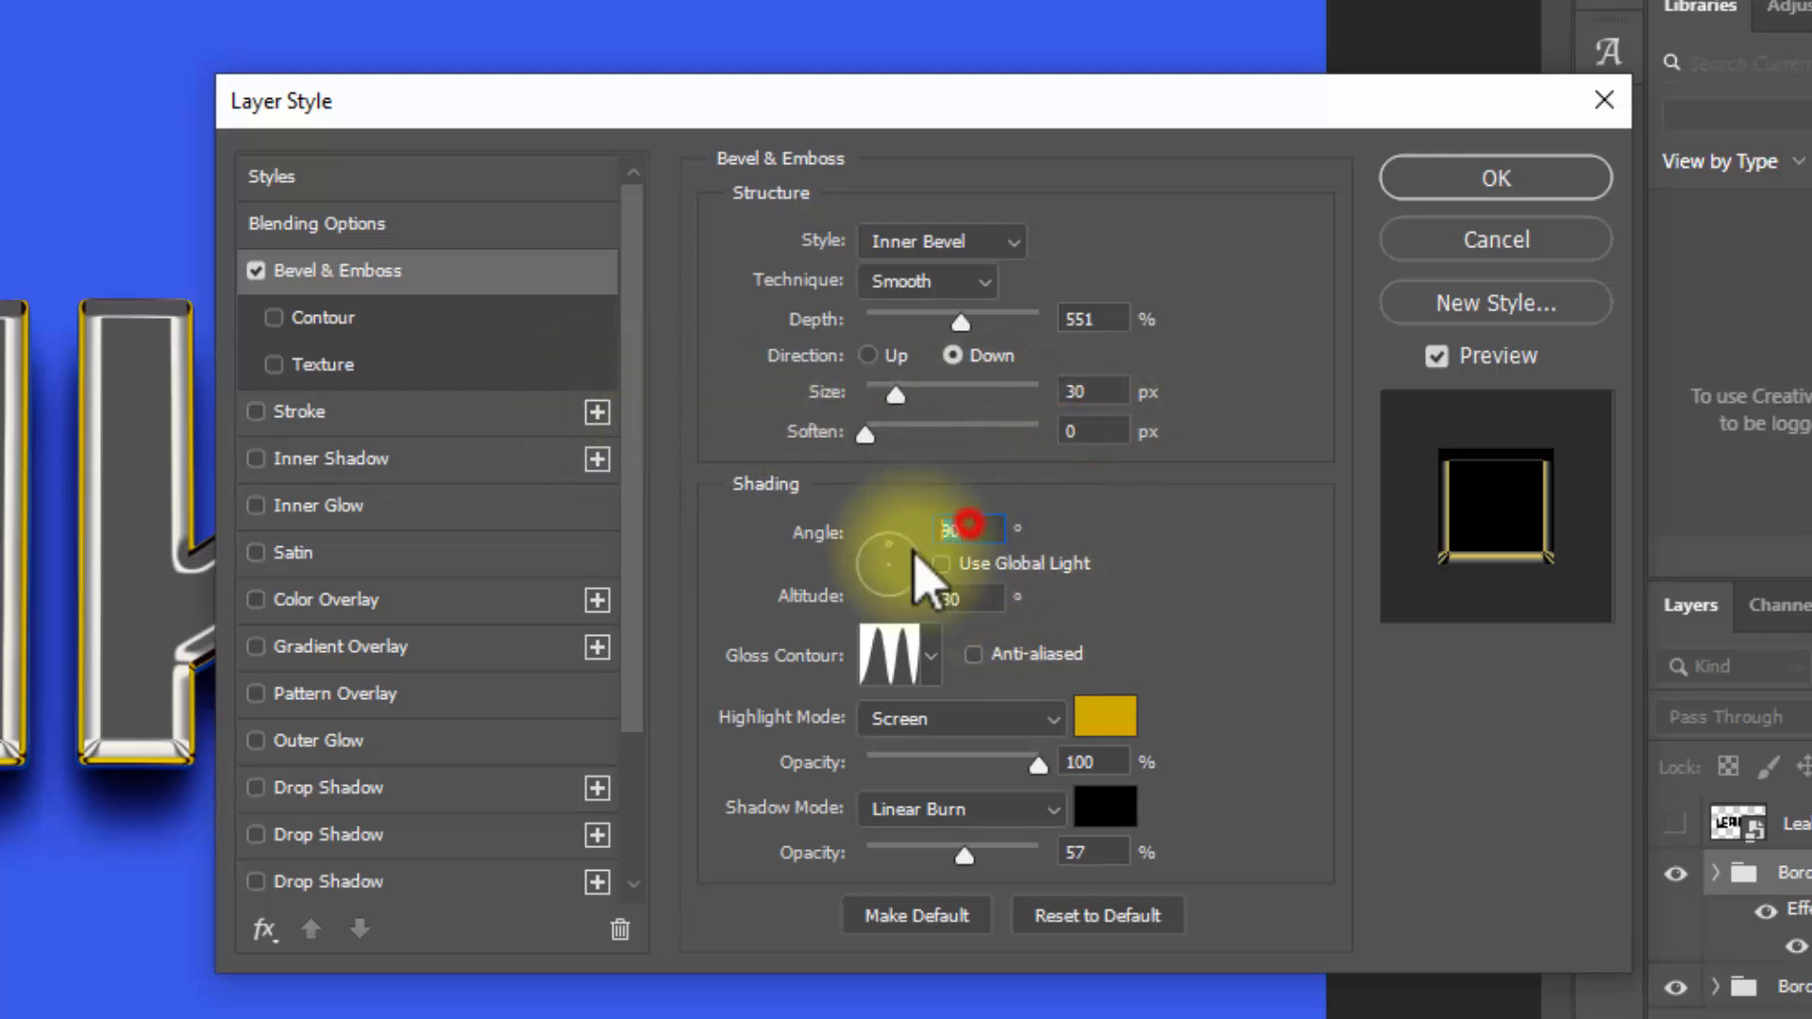
double_click(970, 597)
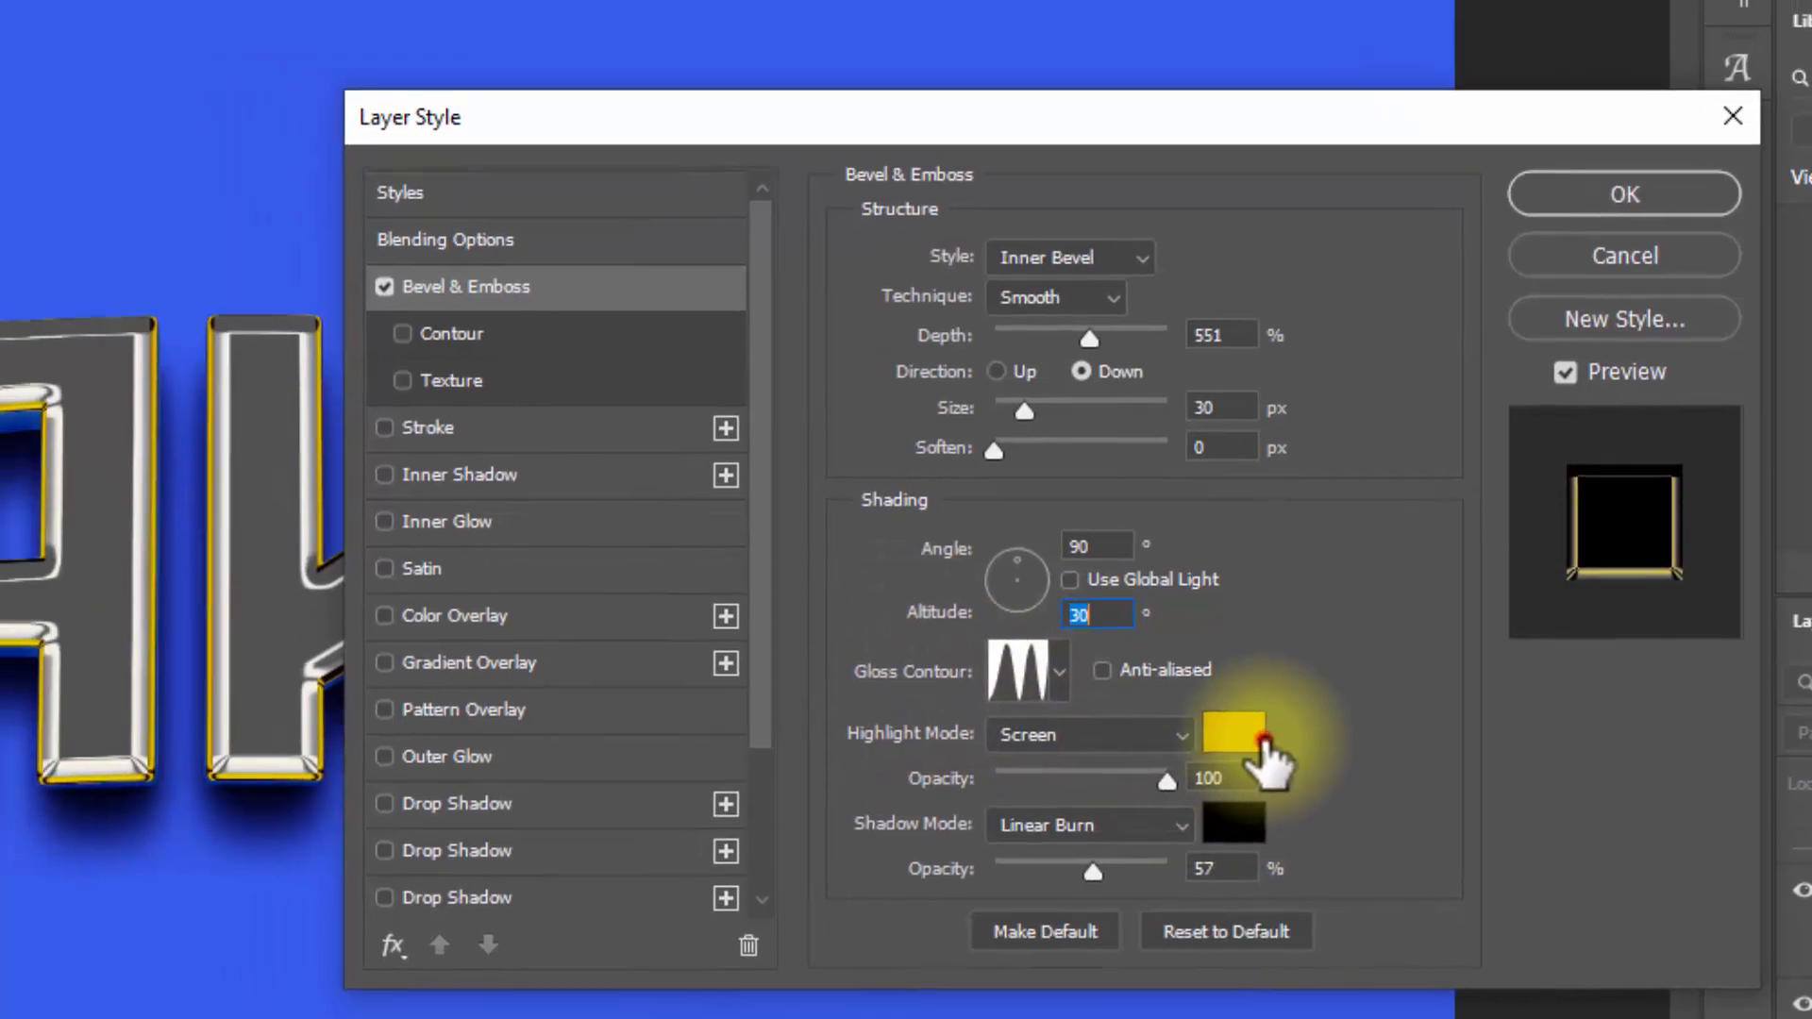
Step: Set Border 2's bevel highlight colour to dddddd and its shadow opacity to 40%
click(1107, 718)
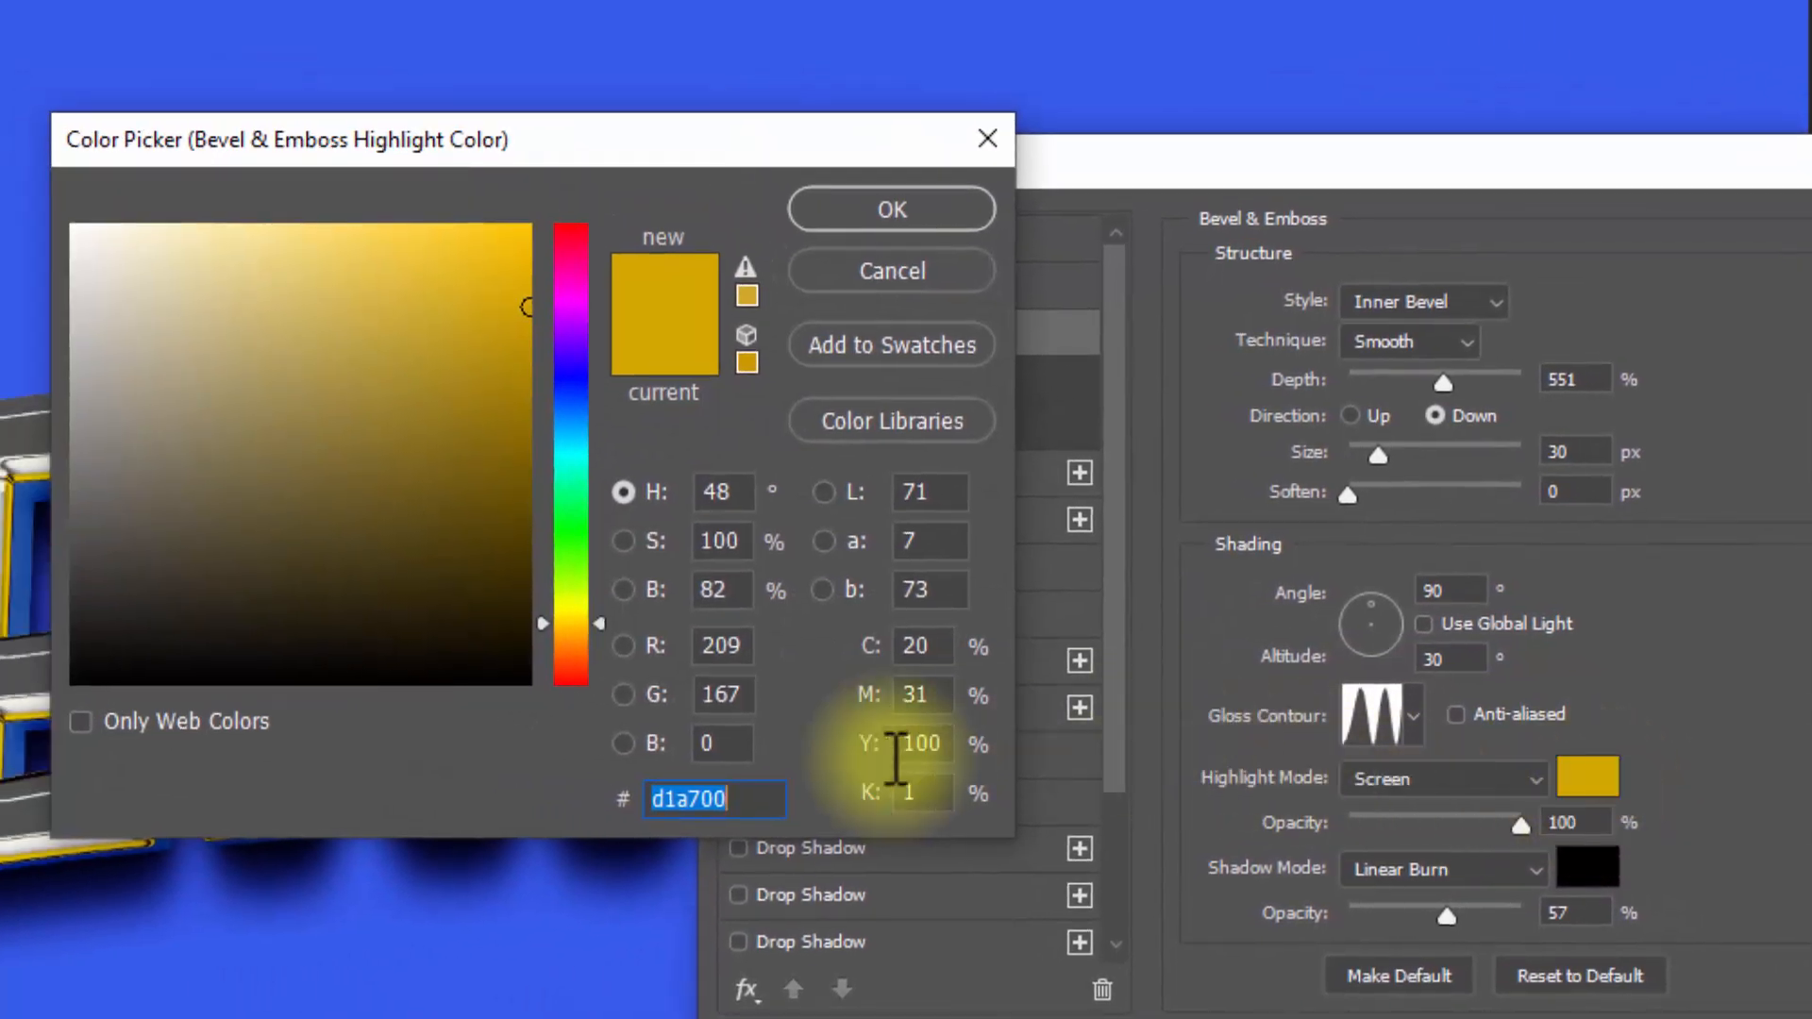
text(ddddd)
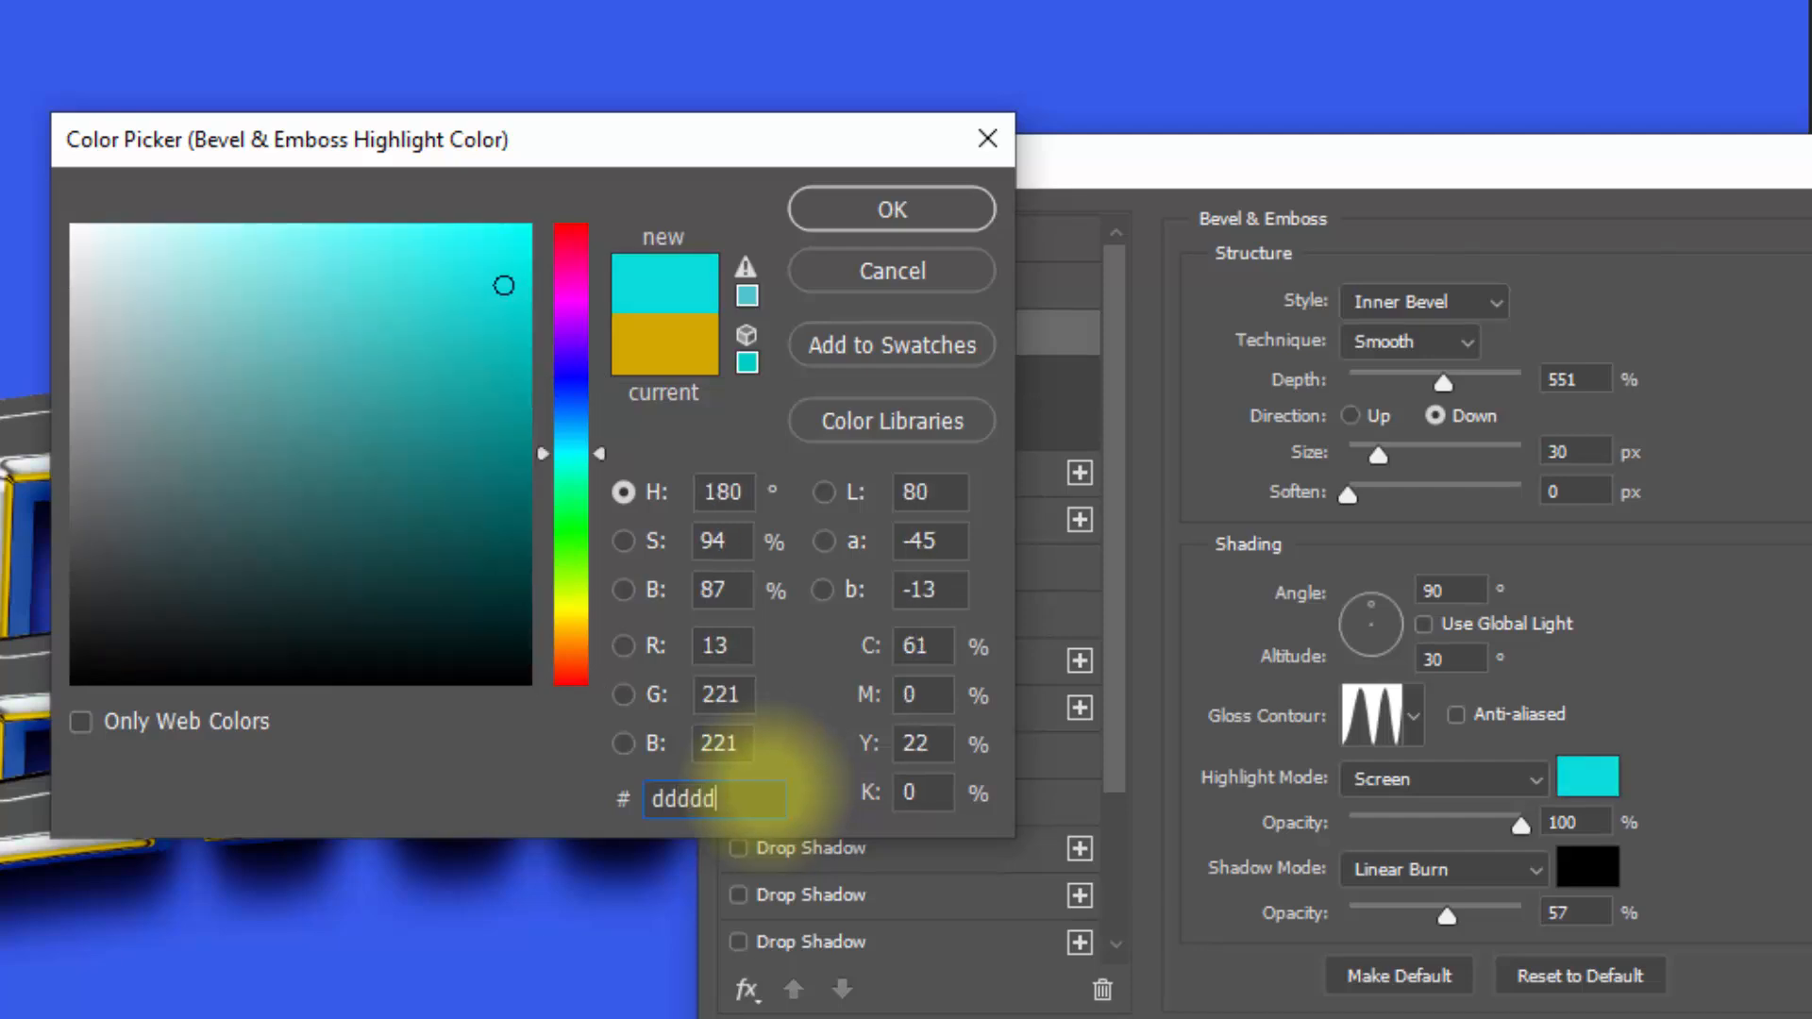
text(d)
click(892, 209)
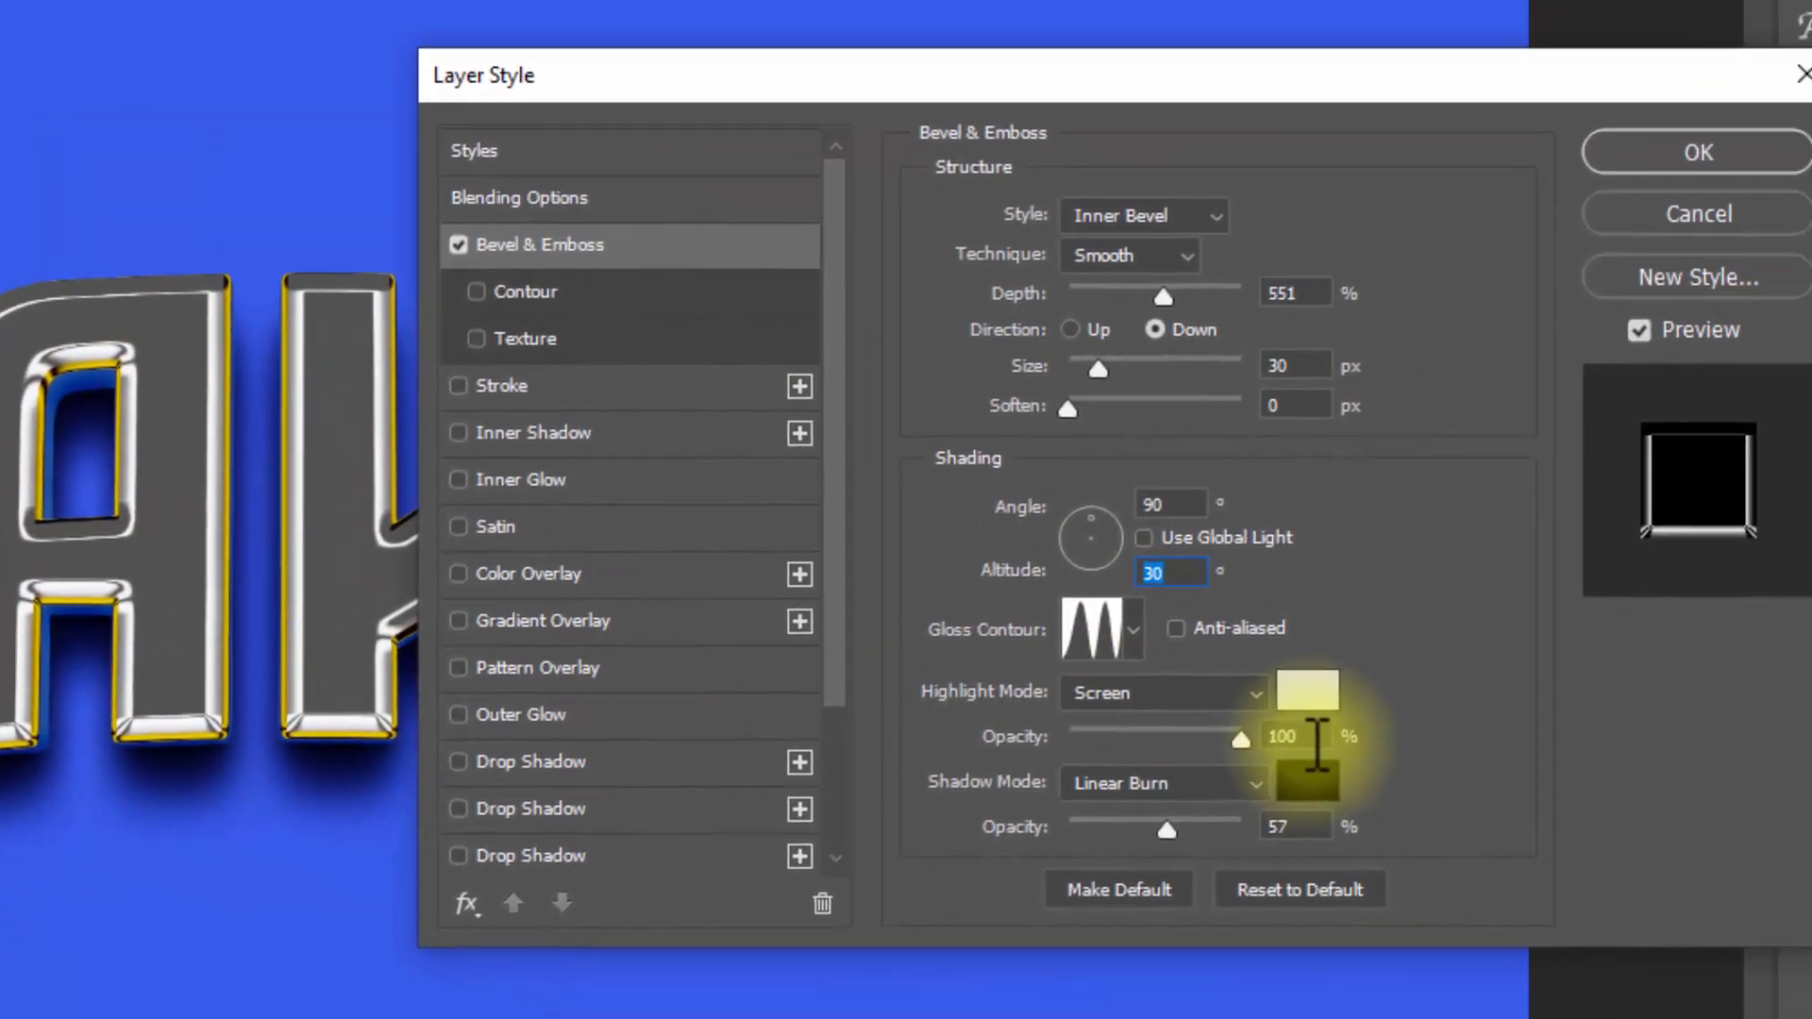
drag(1482, 791, 1248, 777)
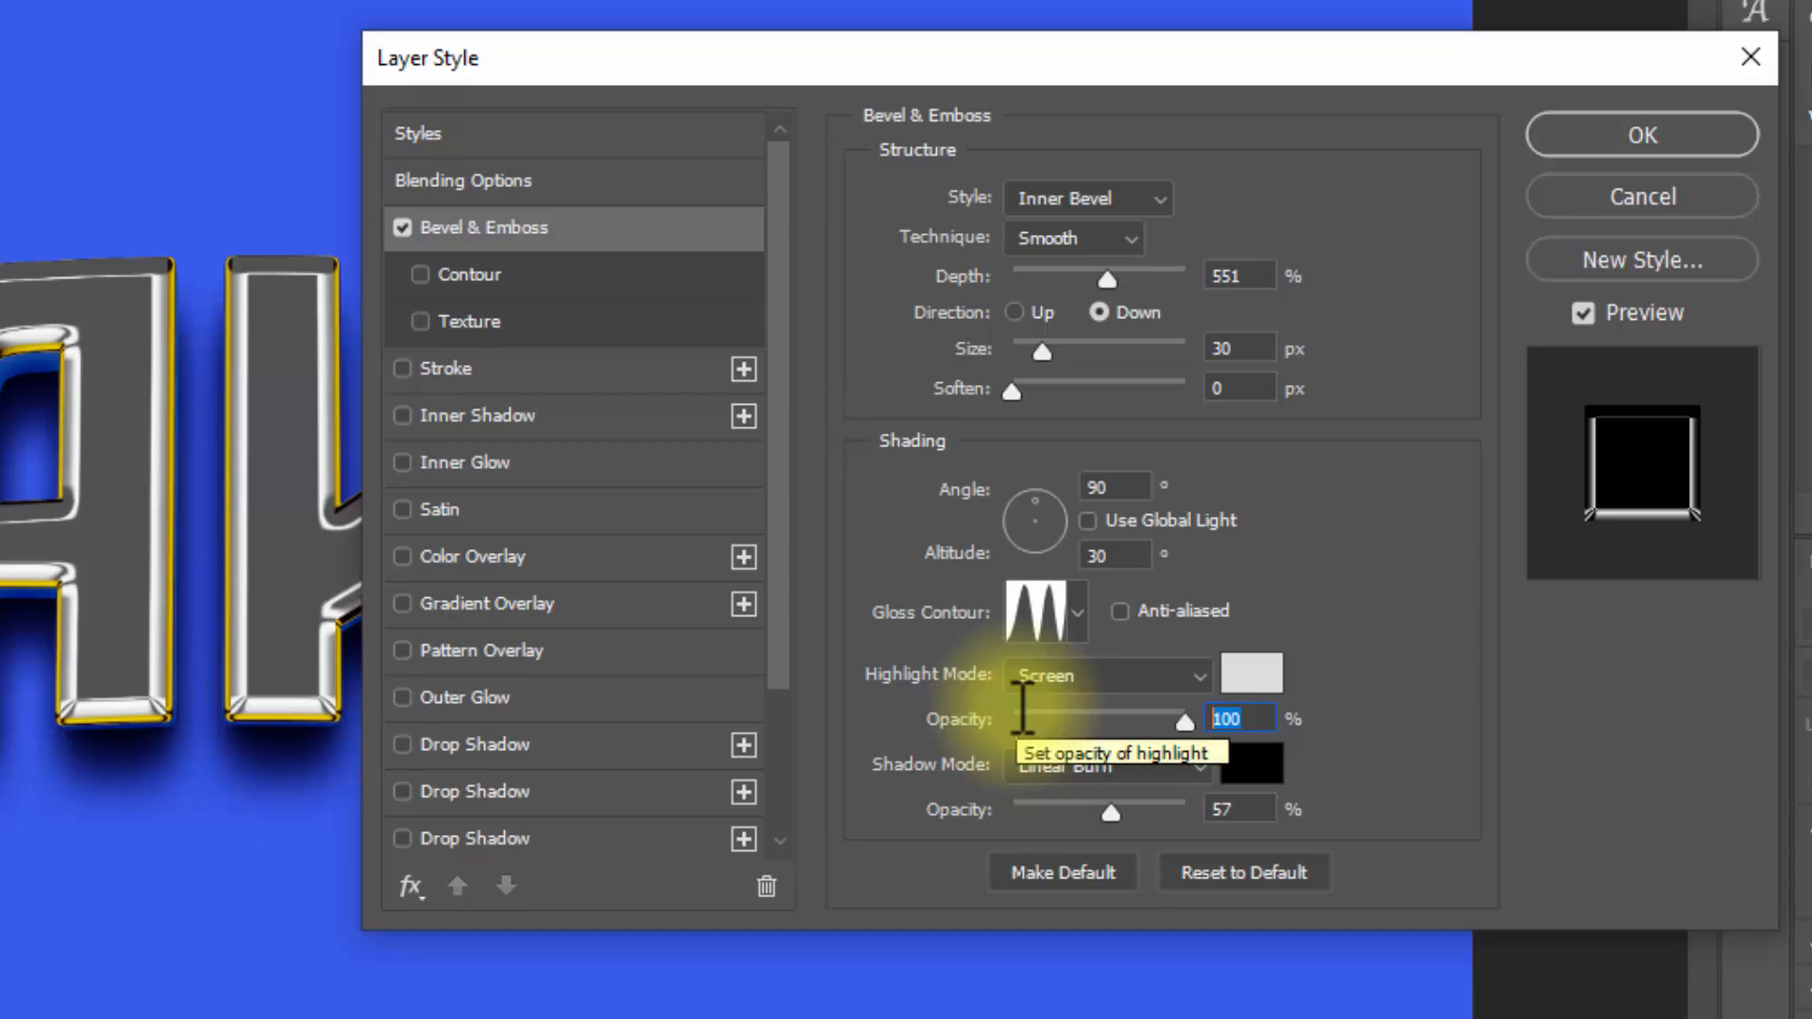
click(1260, 810)
text(40)
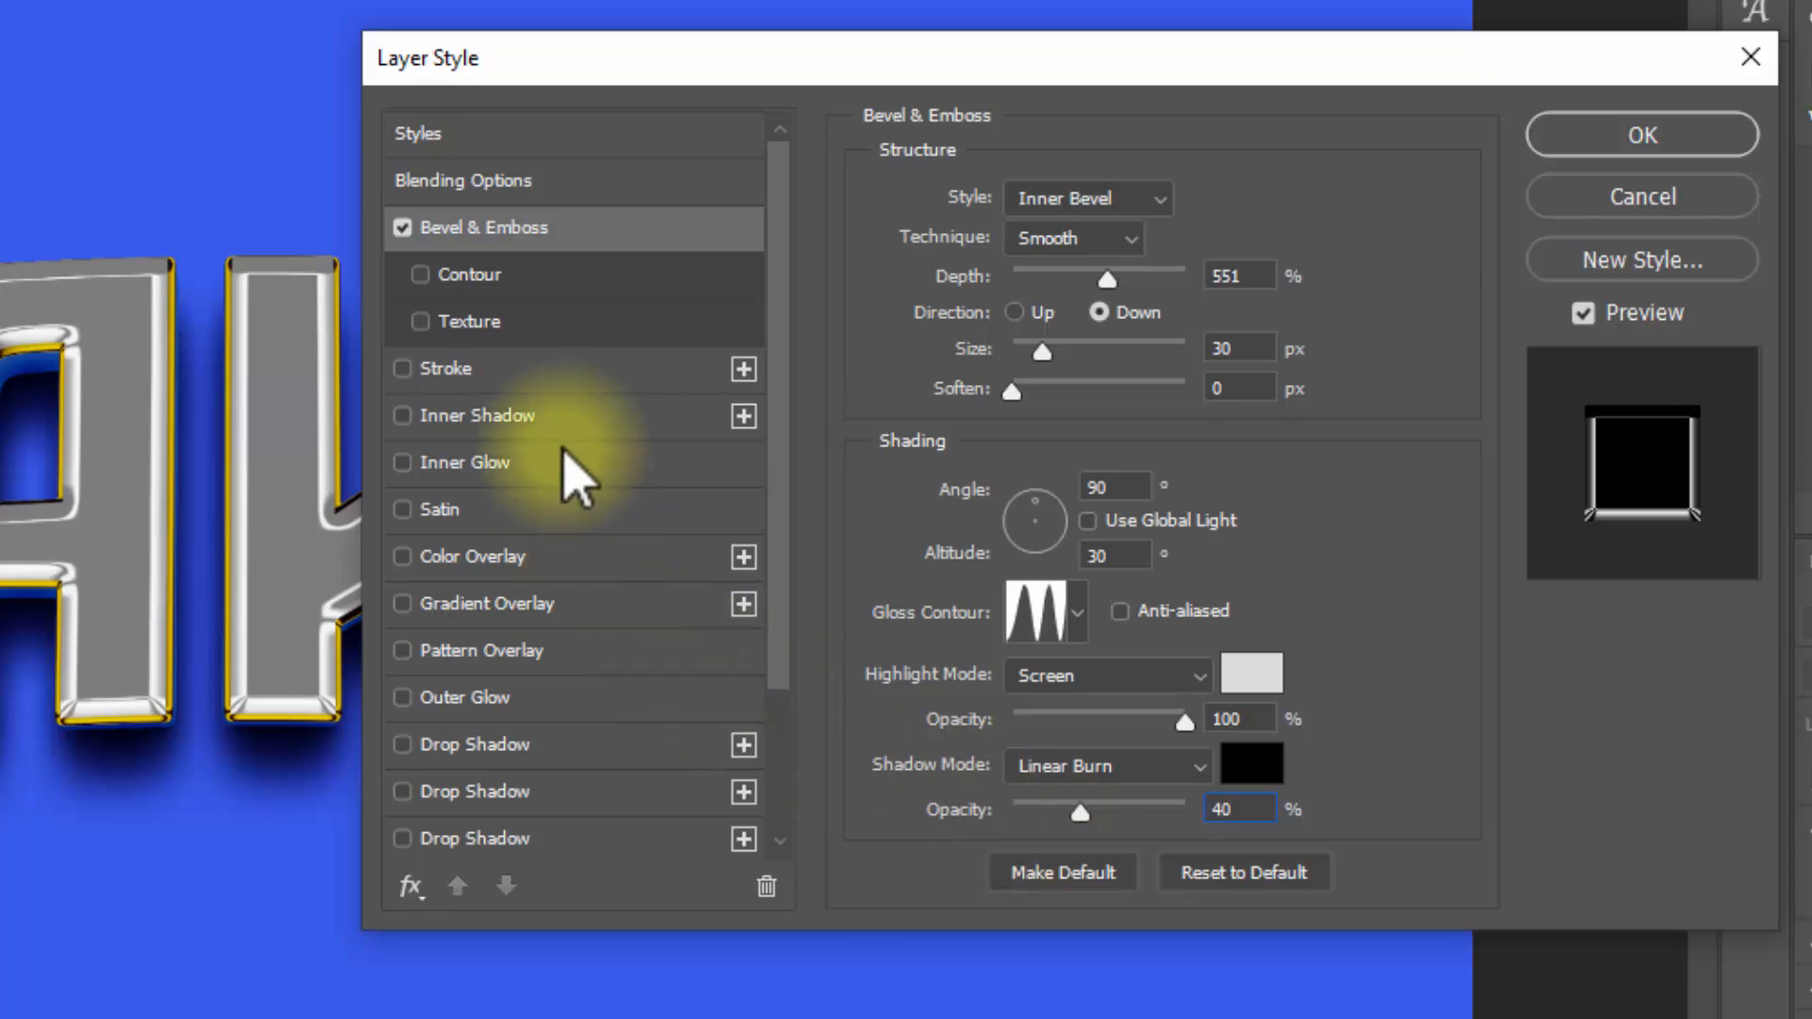
Step: Add a Color Overlay to Border 2 with Linear Burn blend mode and colour 939393, and collapse the group's effects list
click(544, 554)
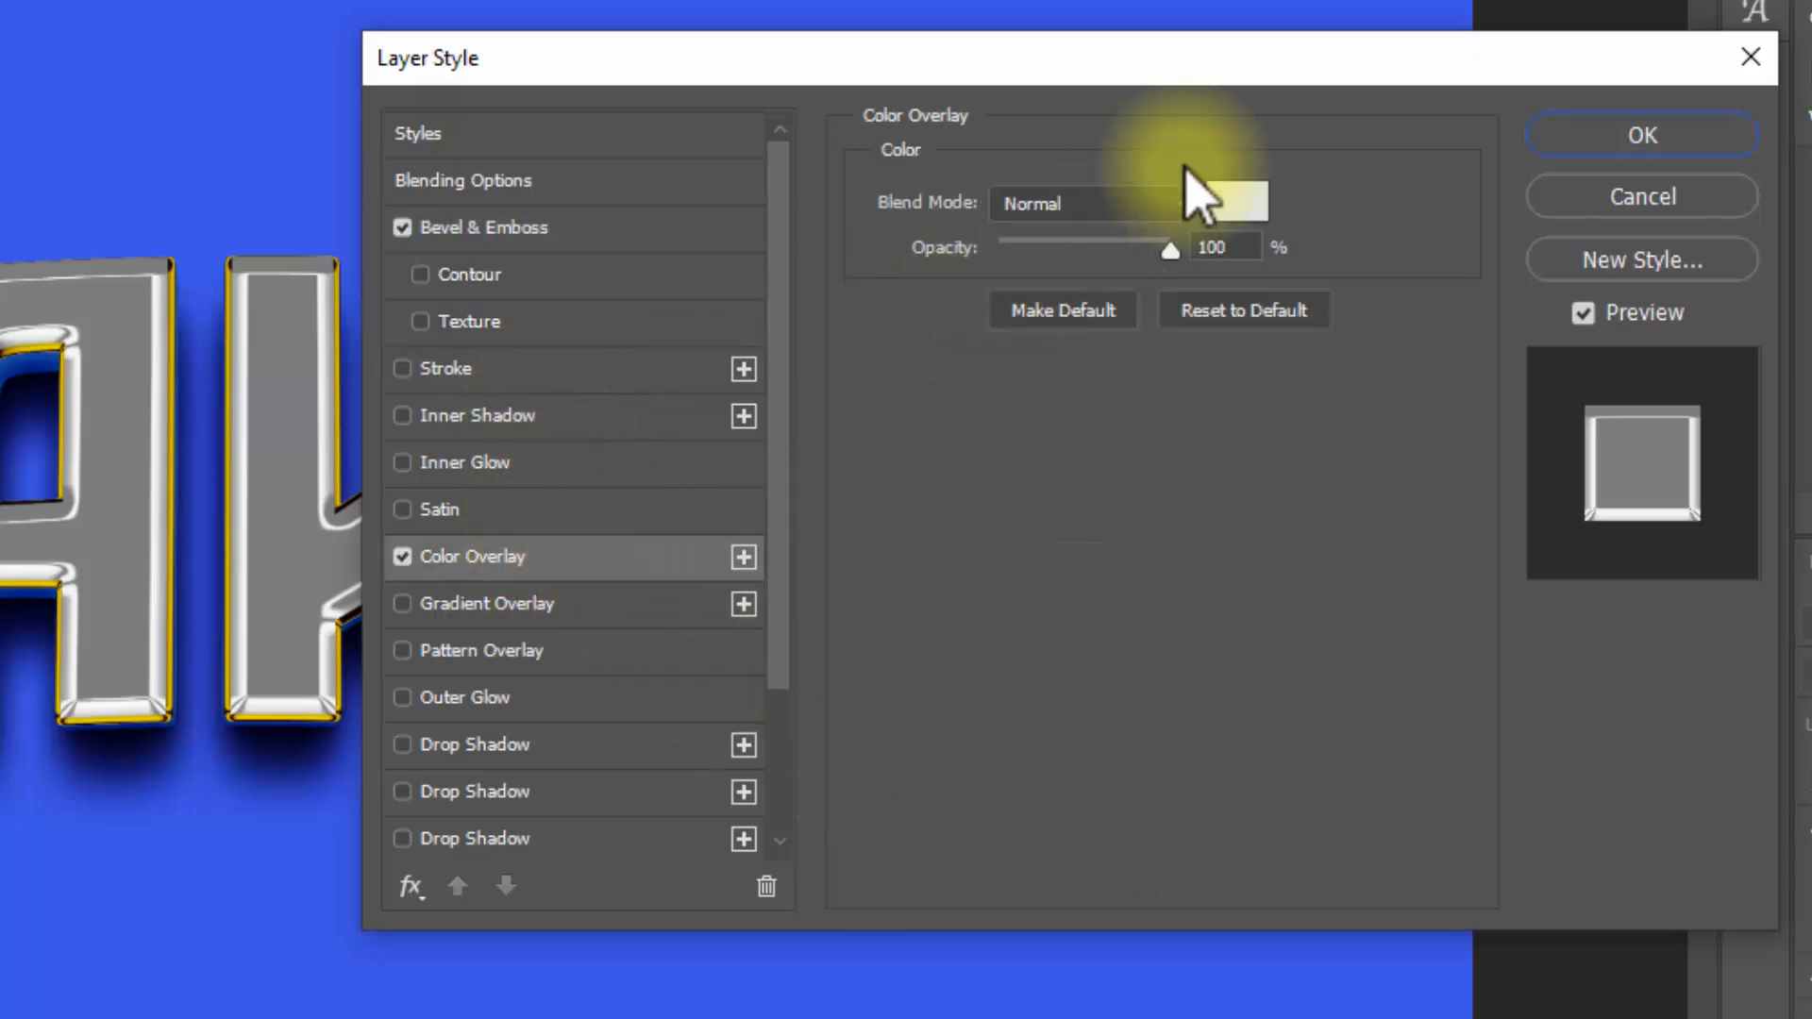
click(1150, 195)
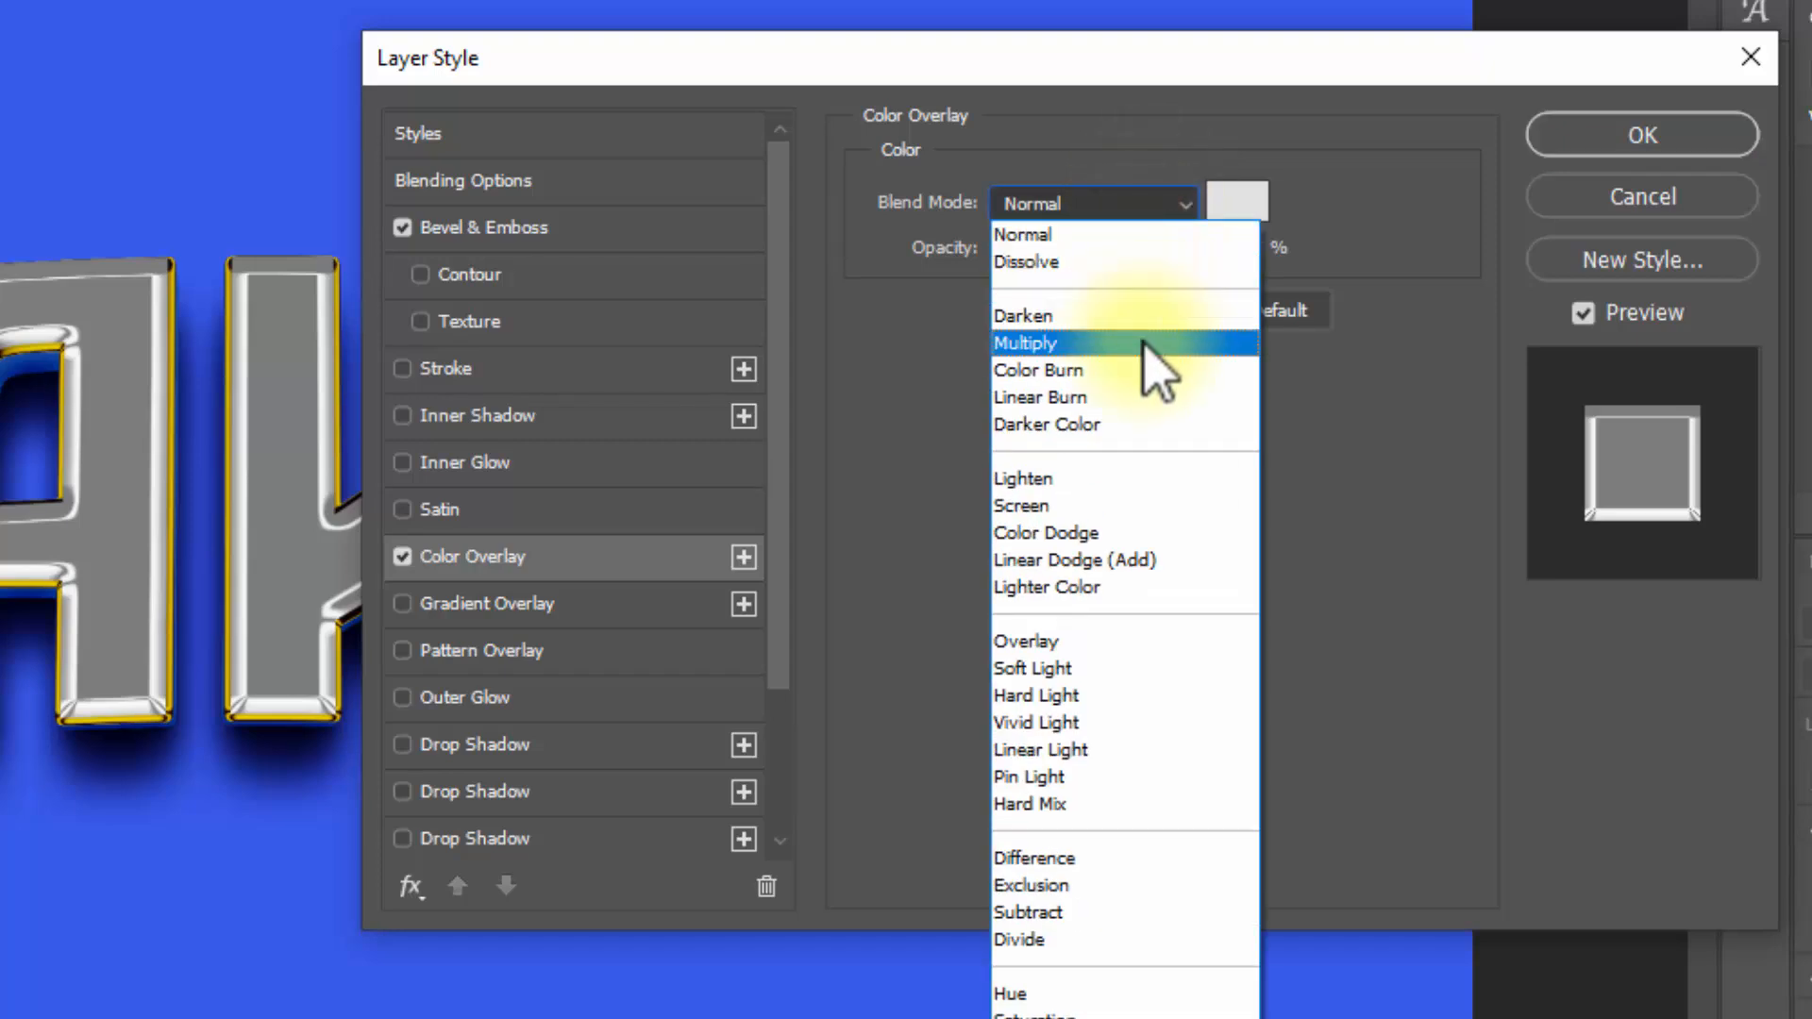
click(1138, 395)
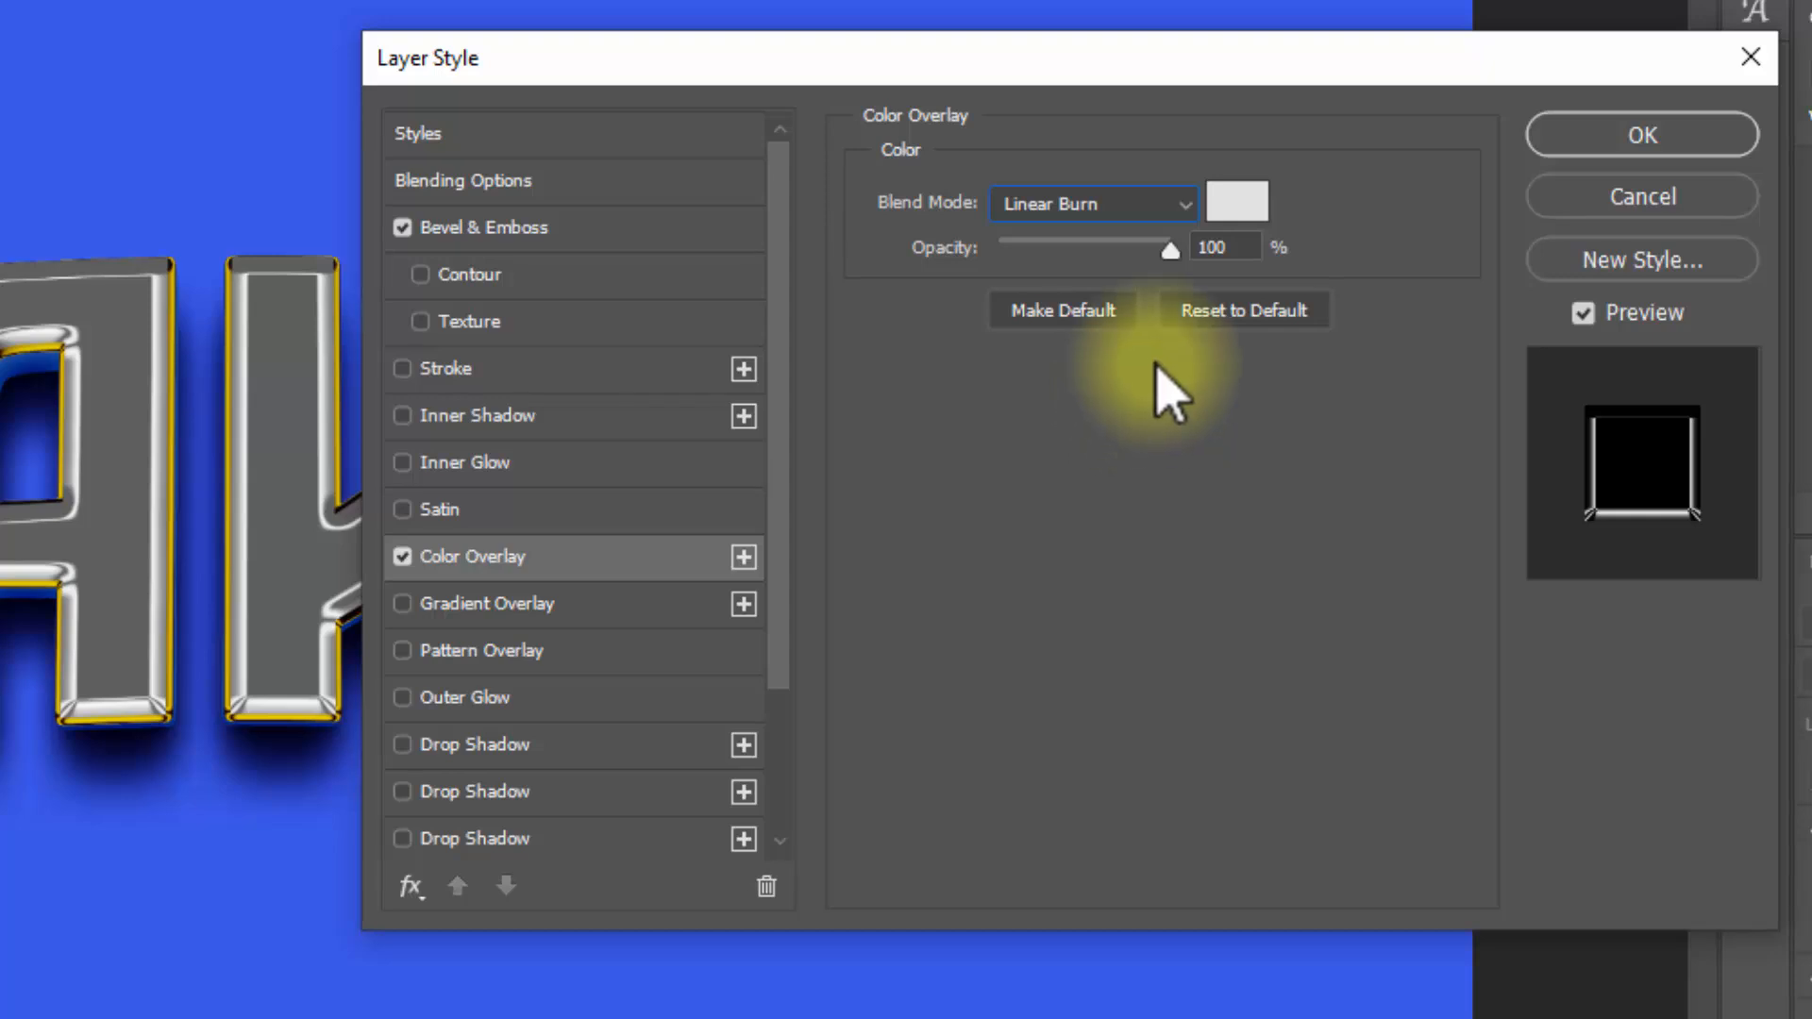
click(1238, 200)
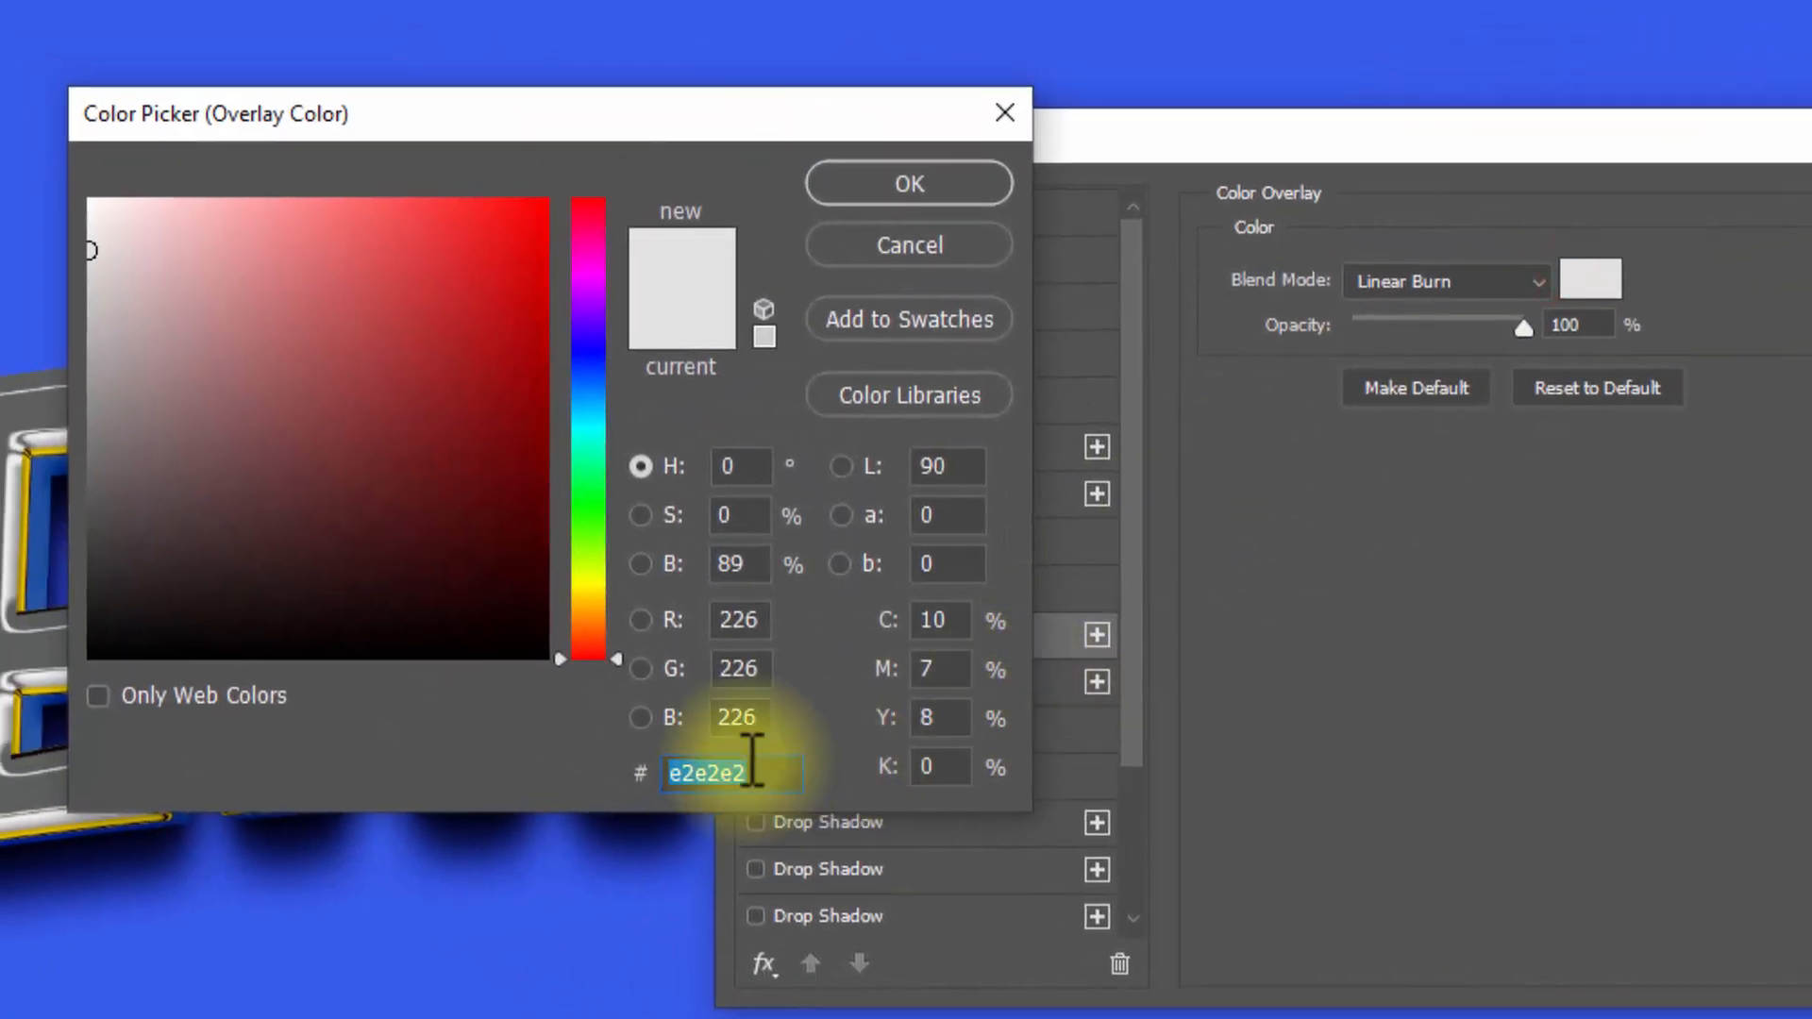
text(939393)
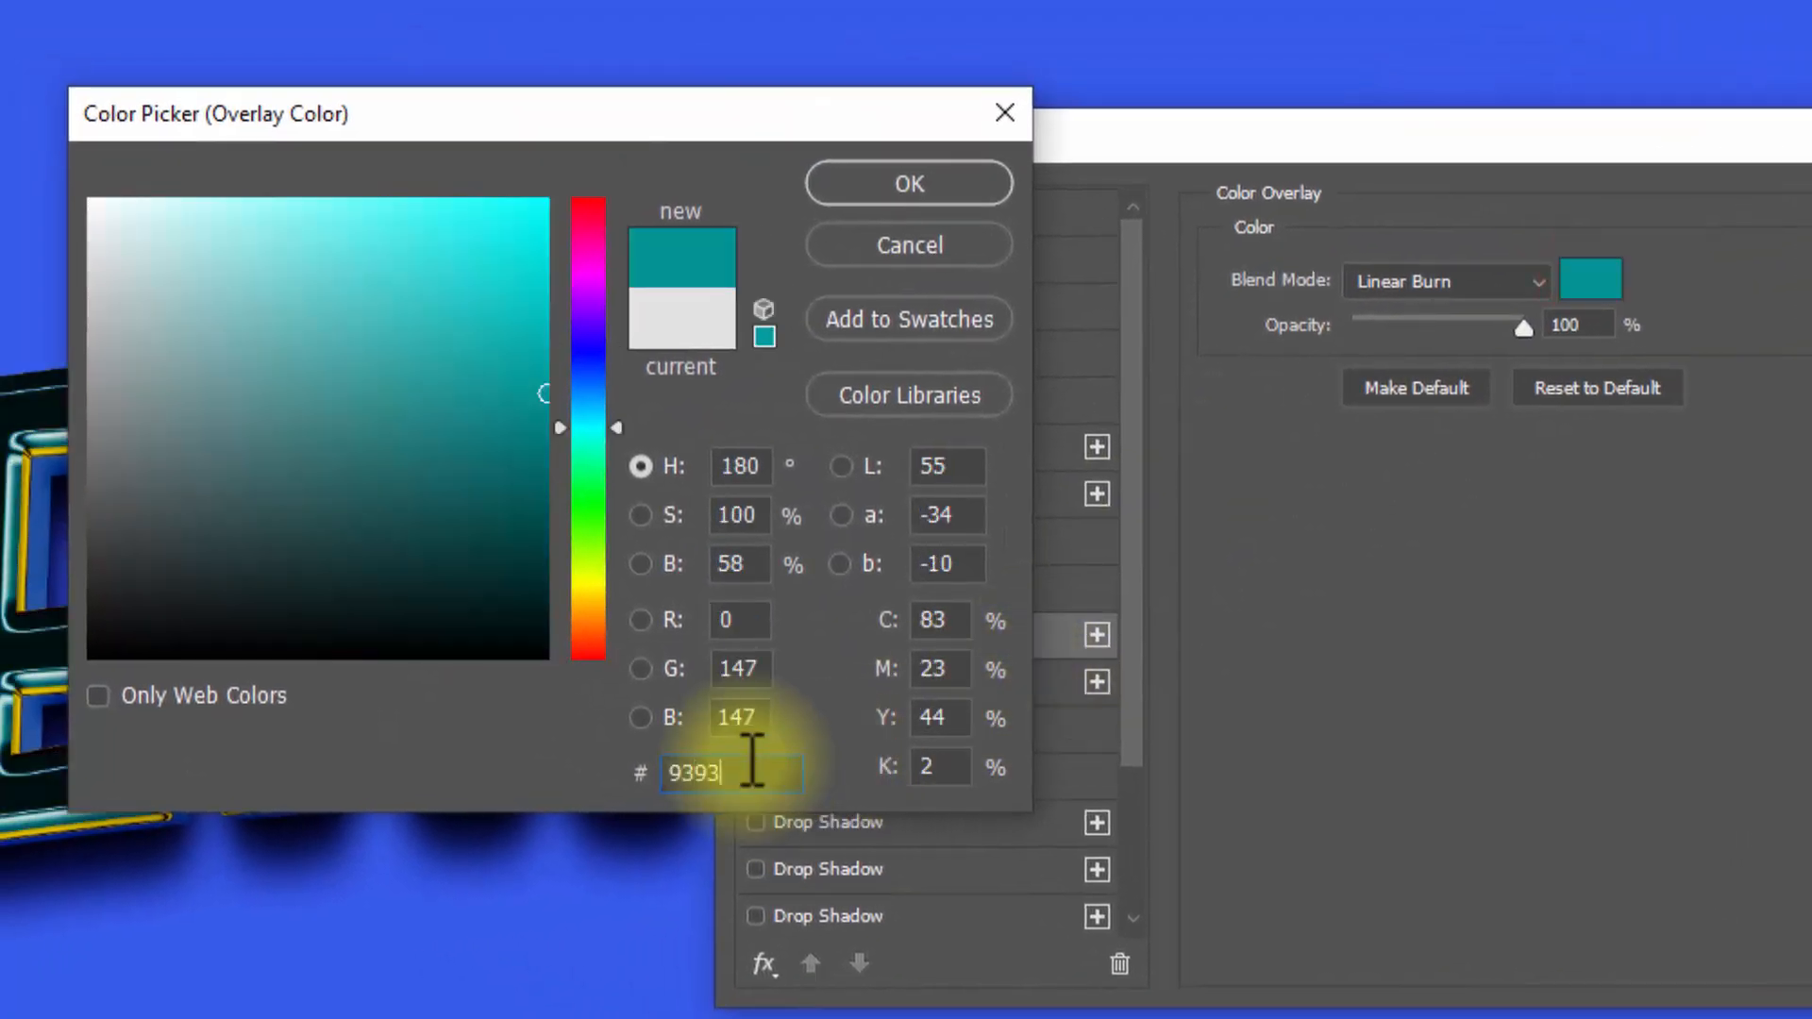
click(904, 184)
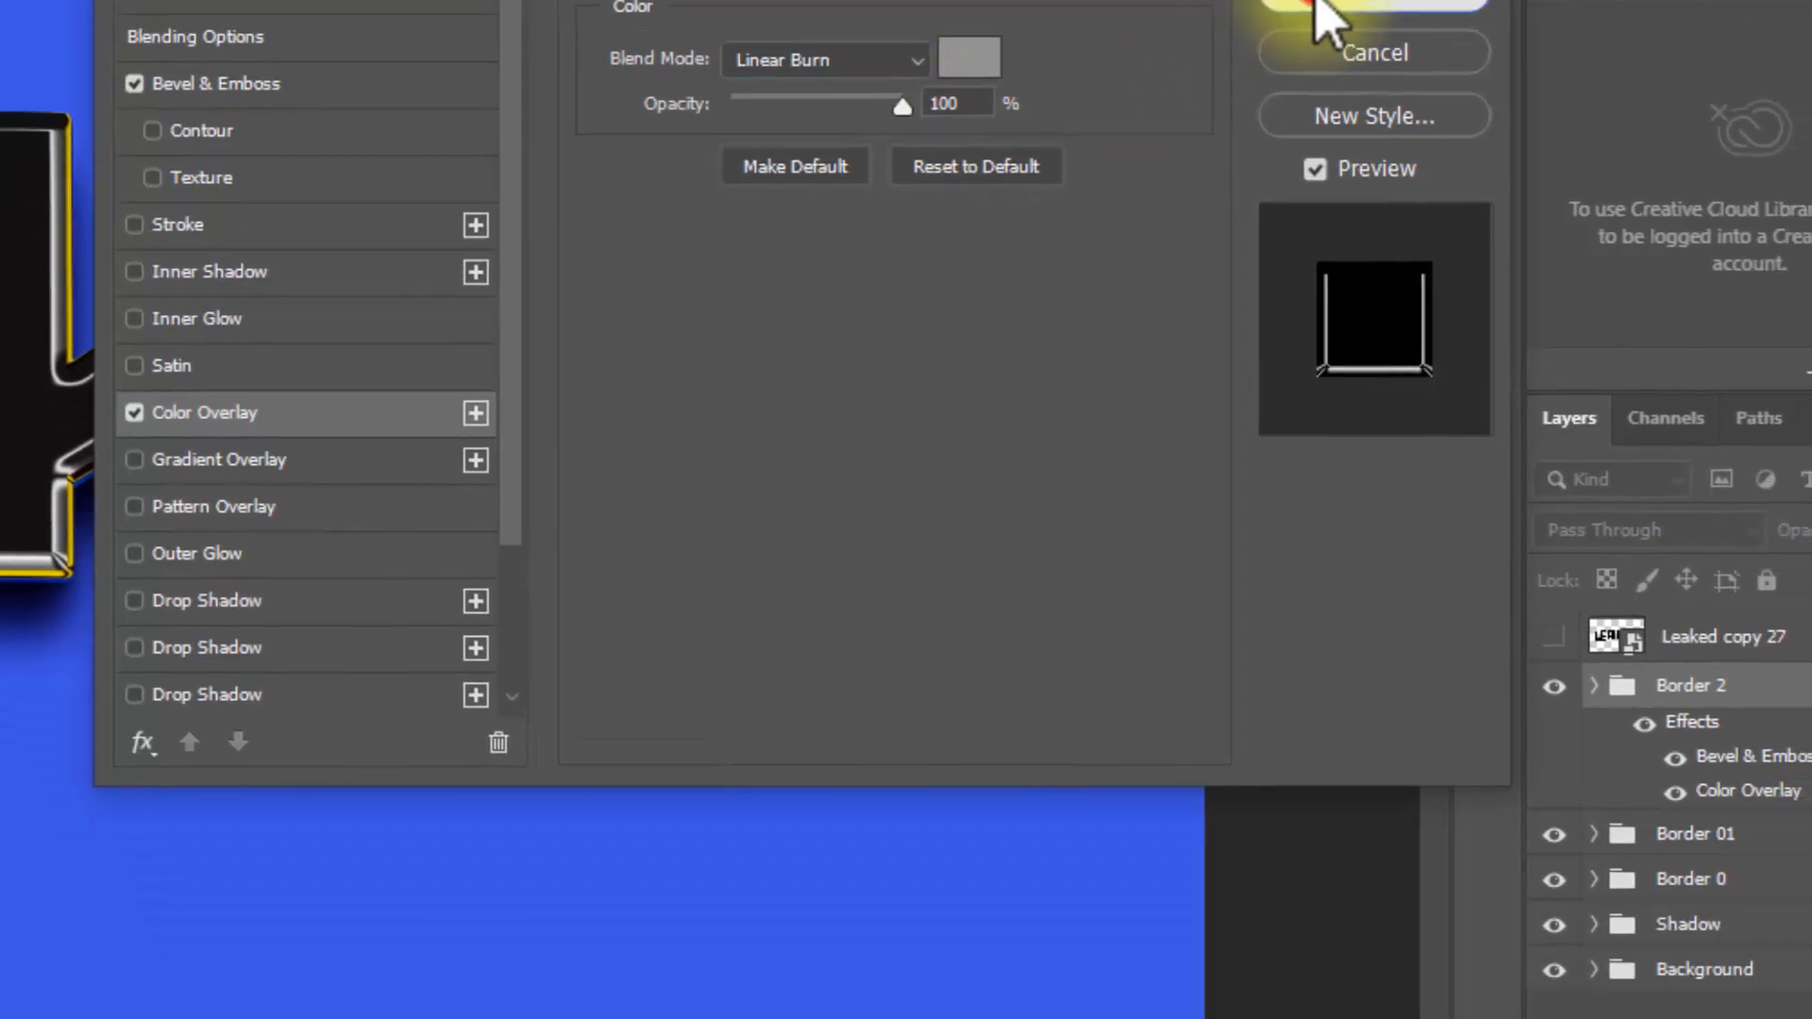
click(1392, 151)
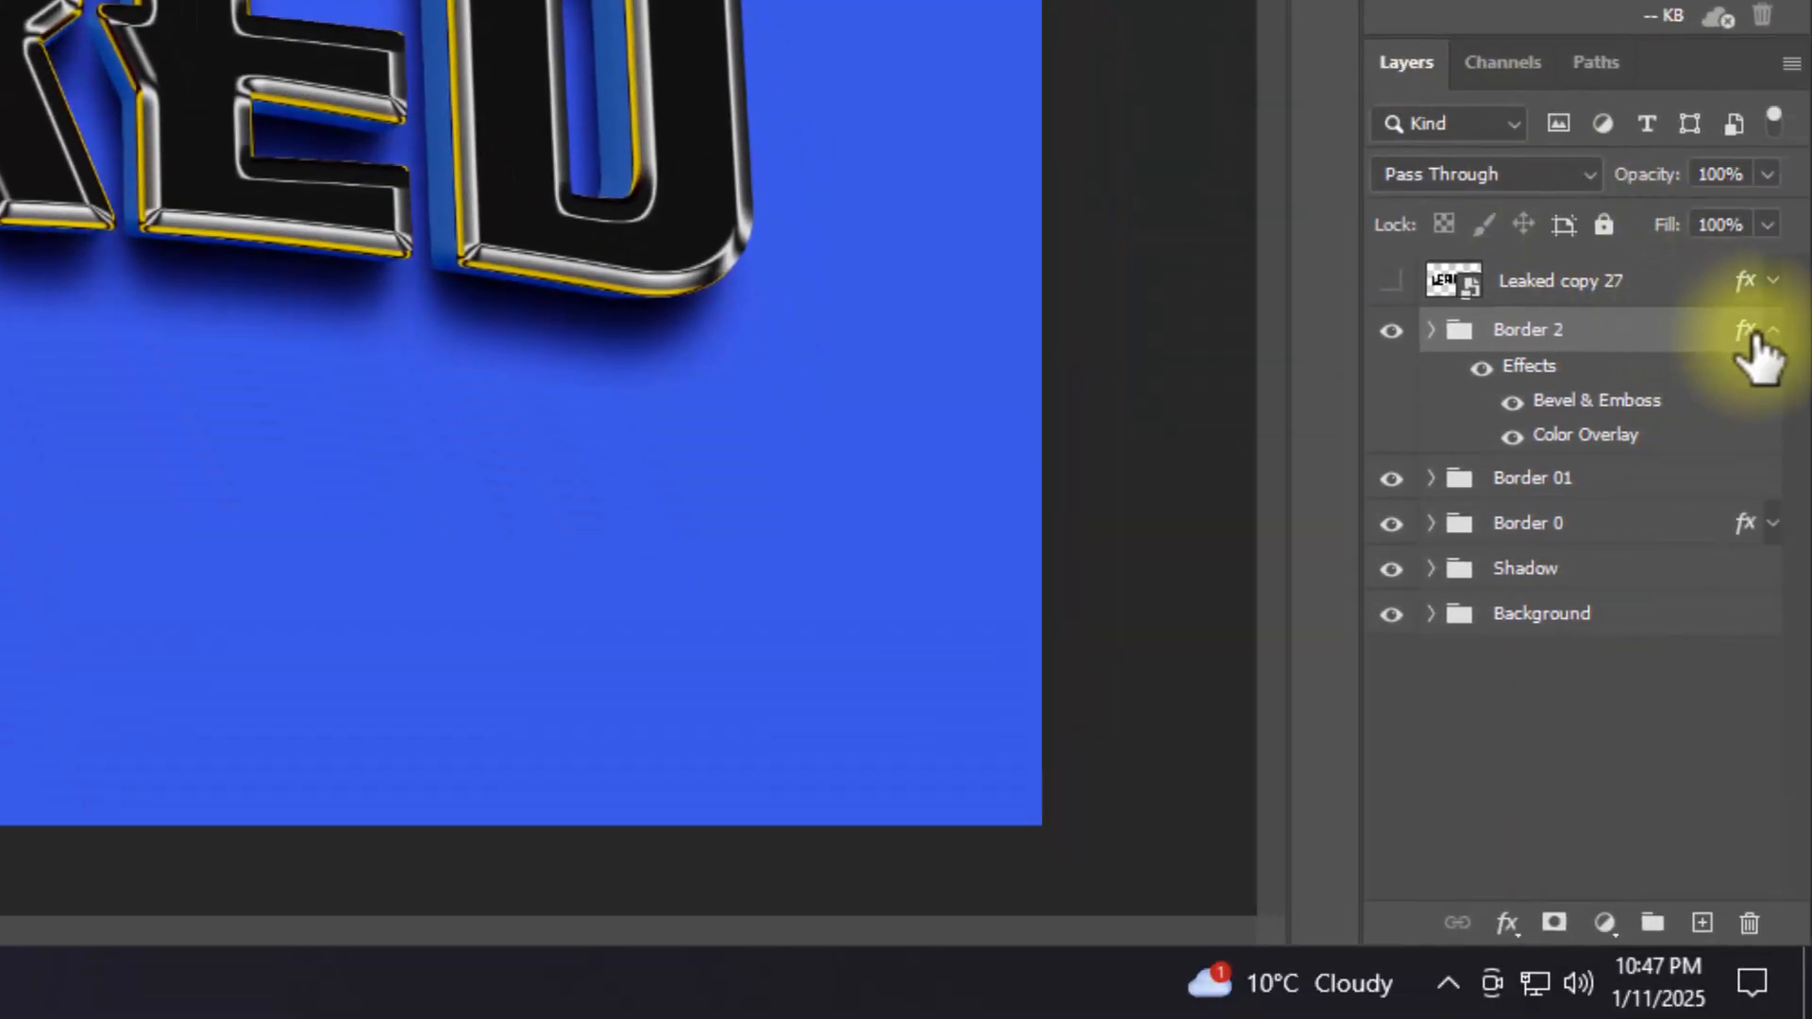
click(1771, 336)
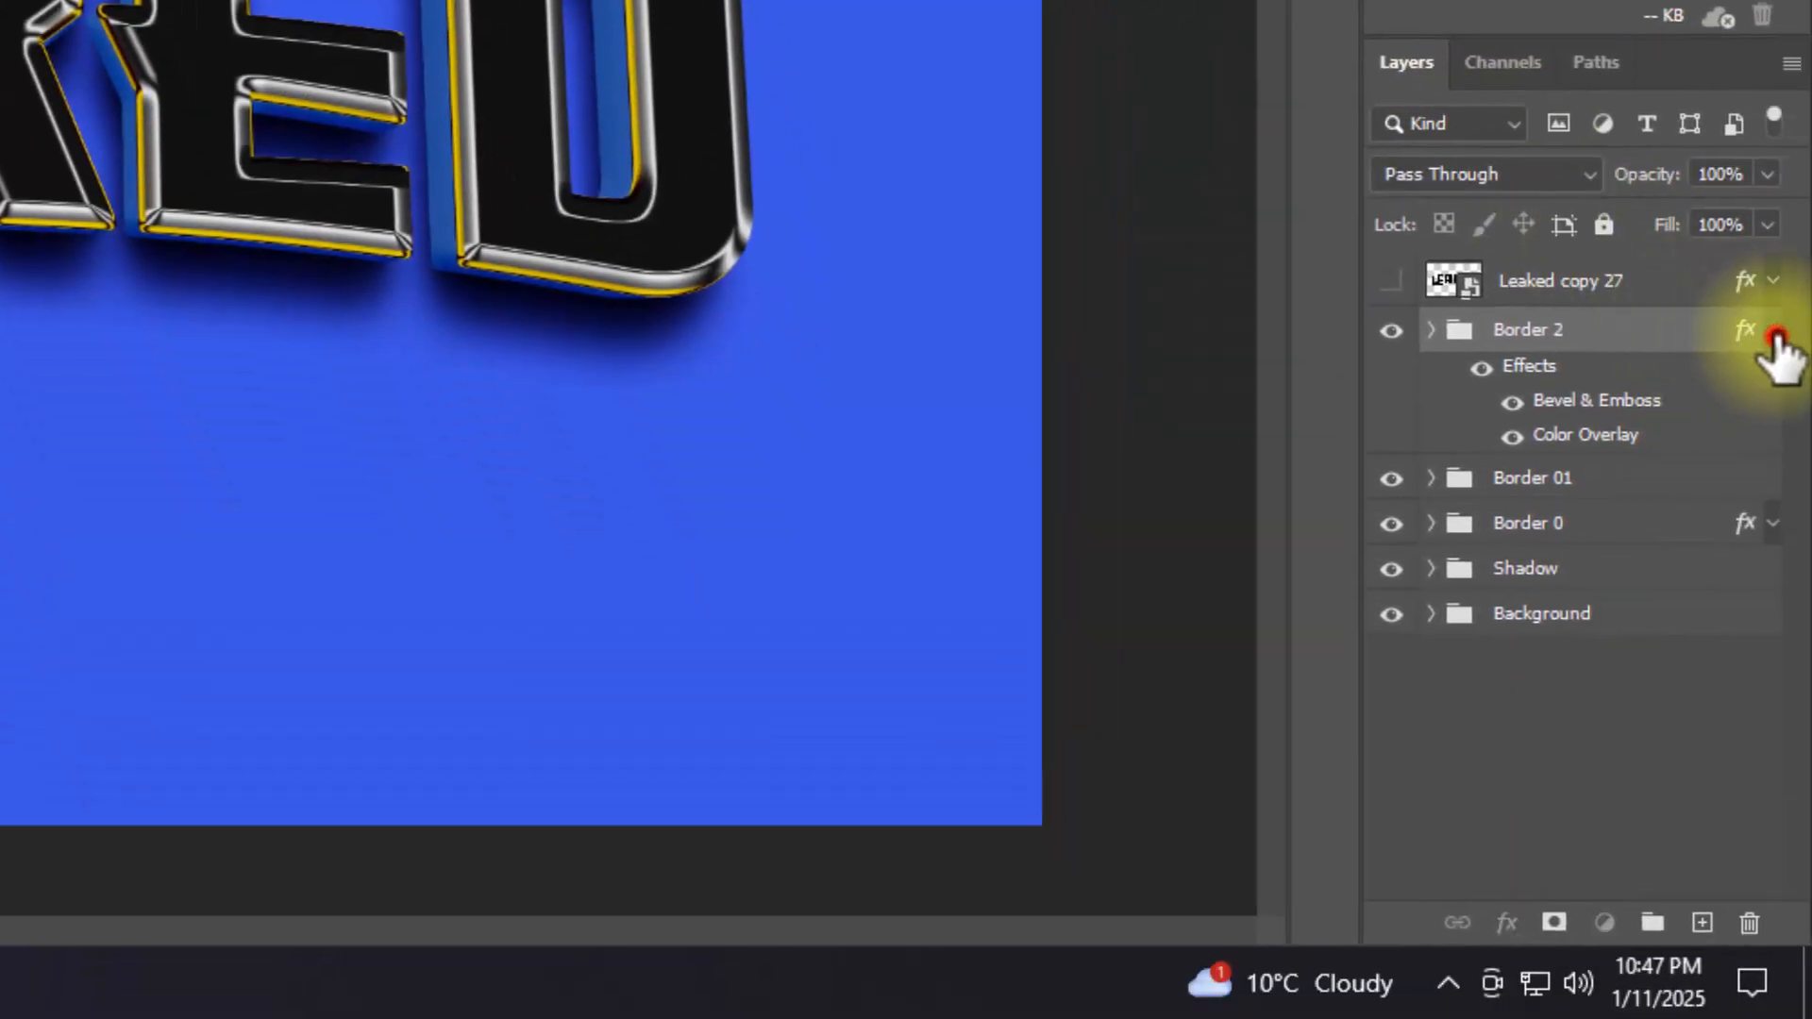
Step: Show the Leaked copy 27 layer again and clear its layer style
click(1721, 279)
click(1389, 281)
right_click(1654, 282)
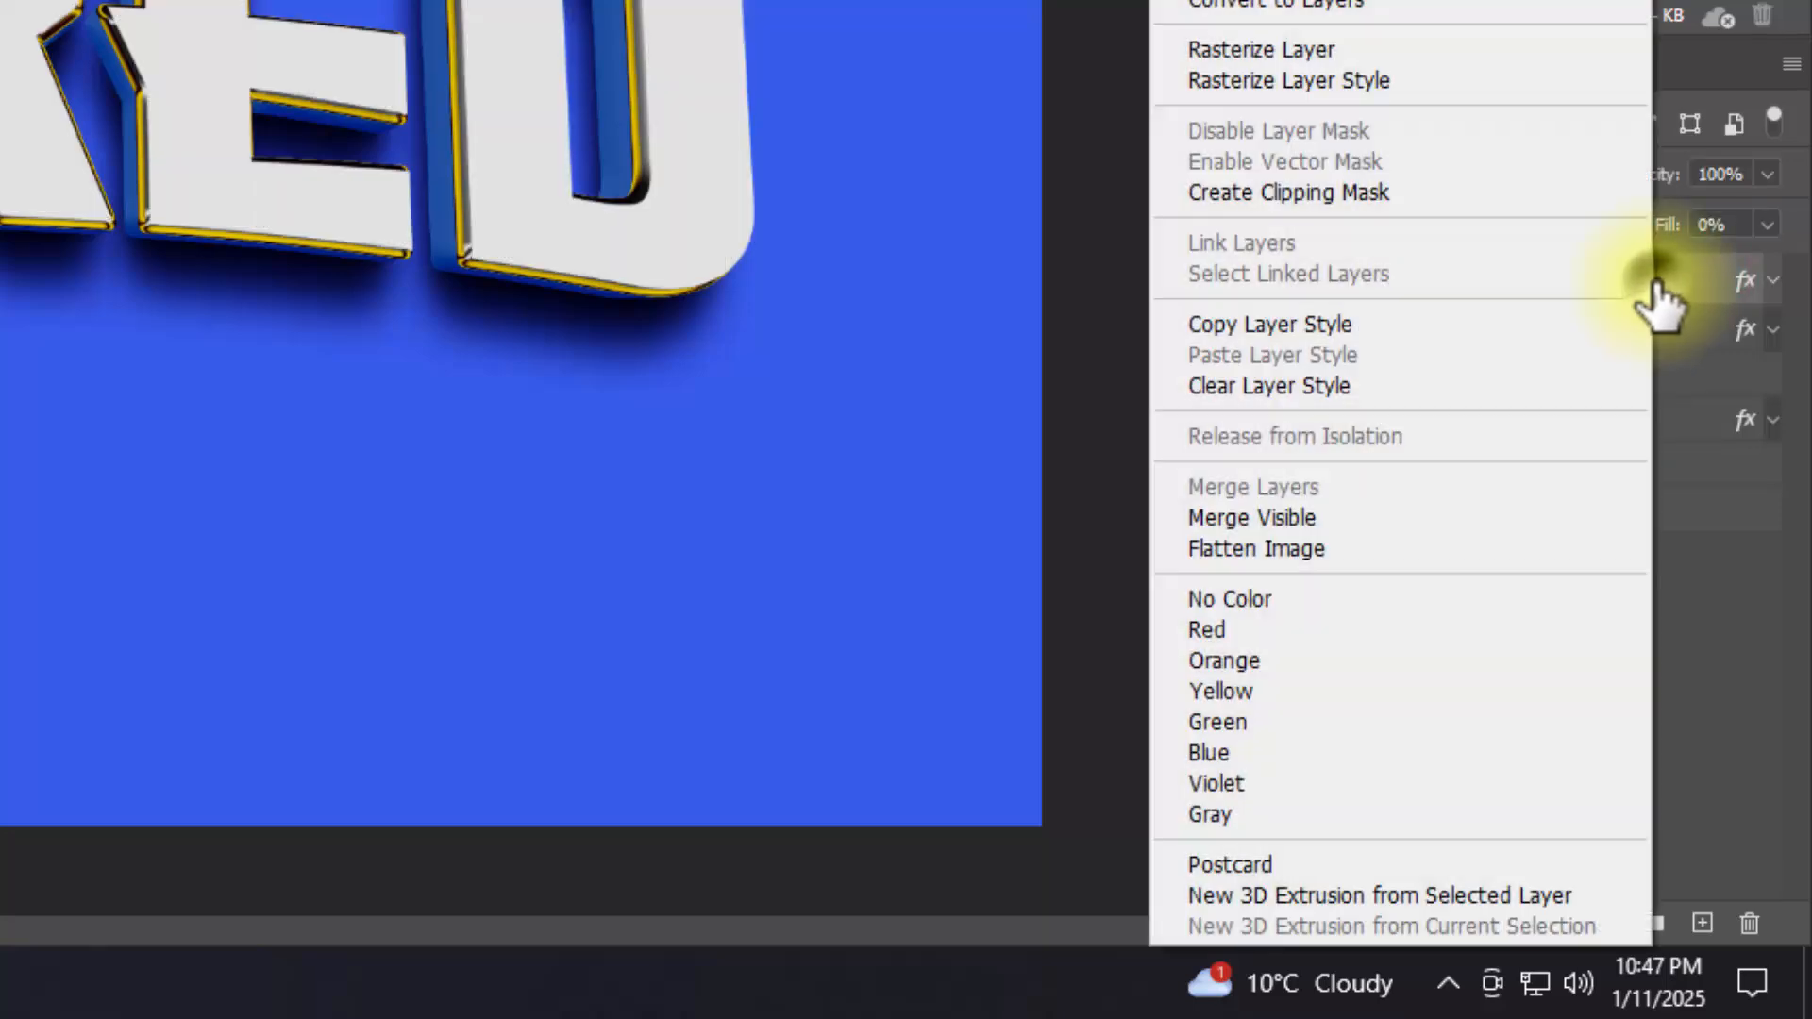
click(1403, 387)
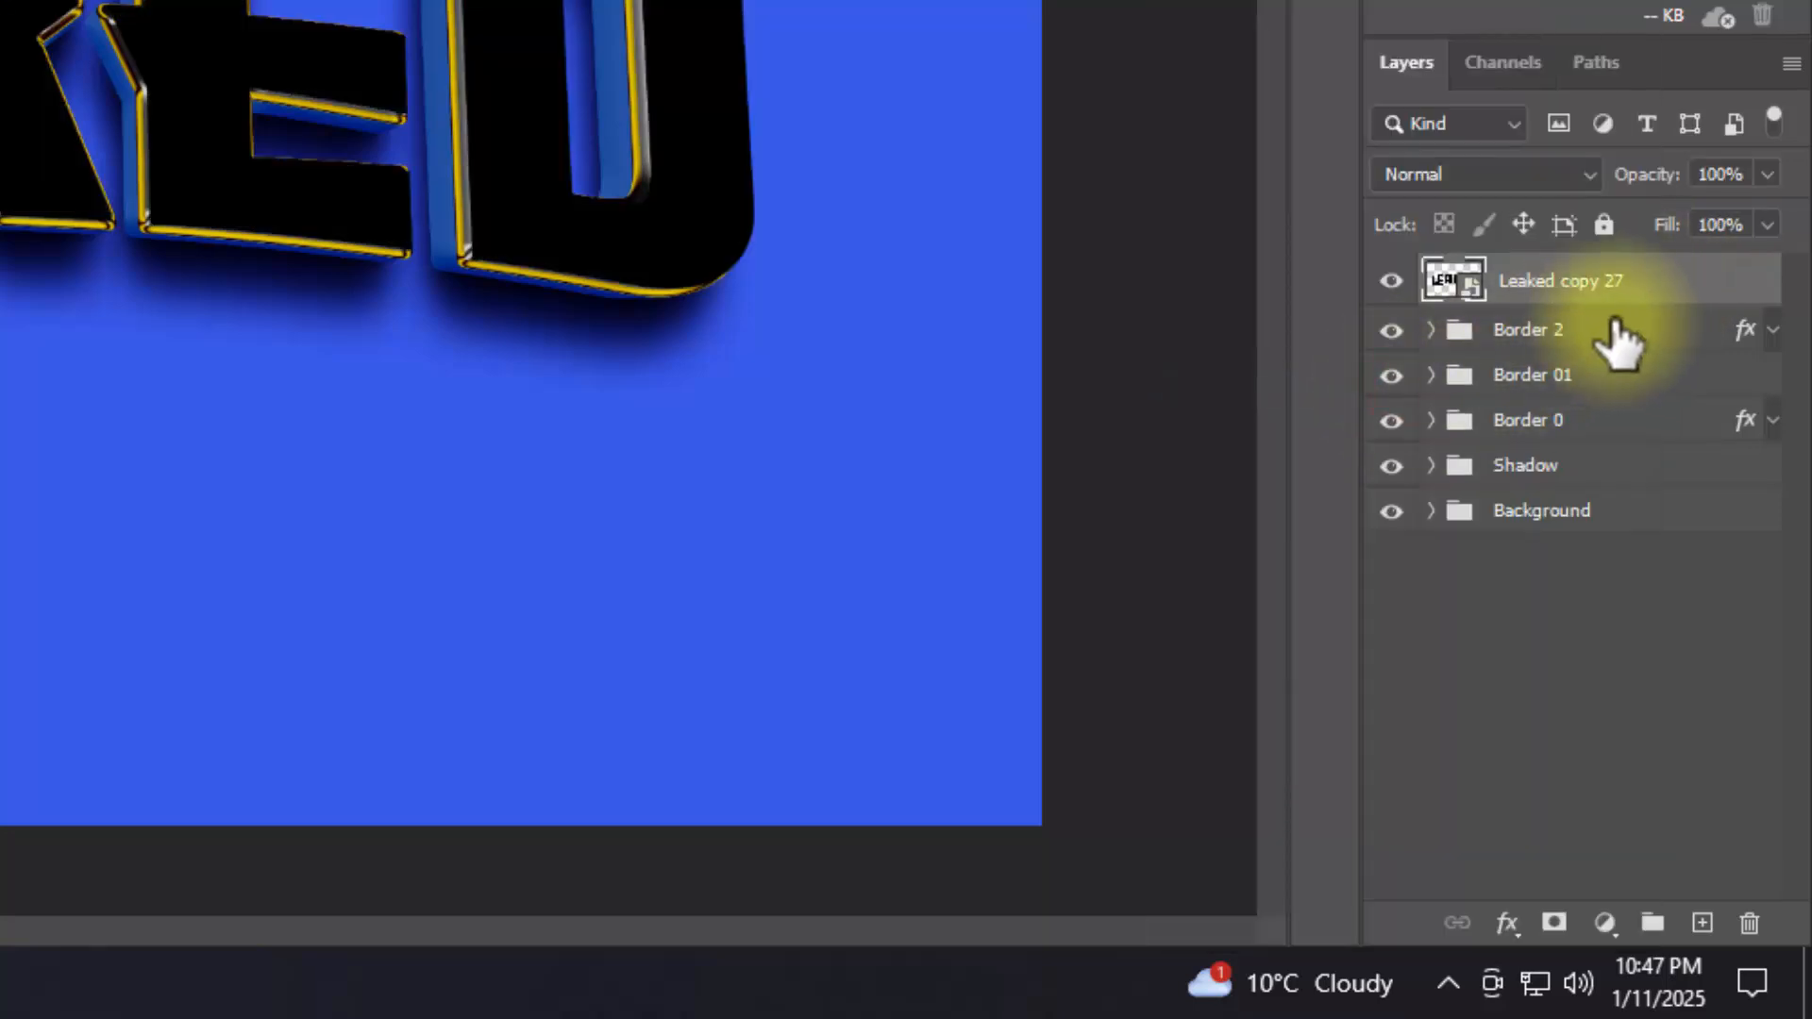
Step: Set the advanced blending Fill Opacity of the Leaked copy 27 layer to 0%
click(1508, 923)
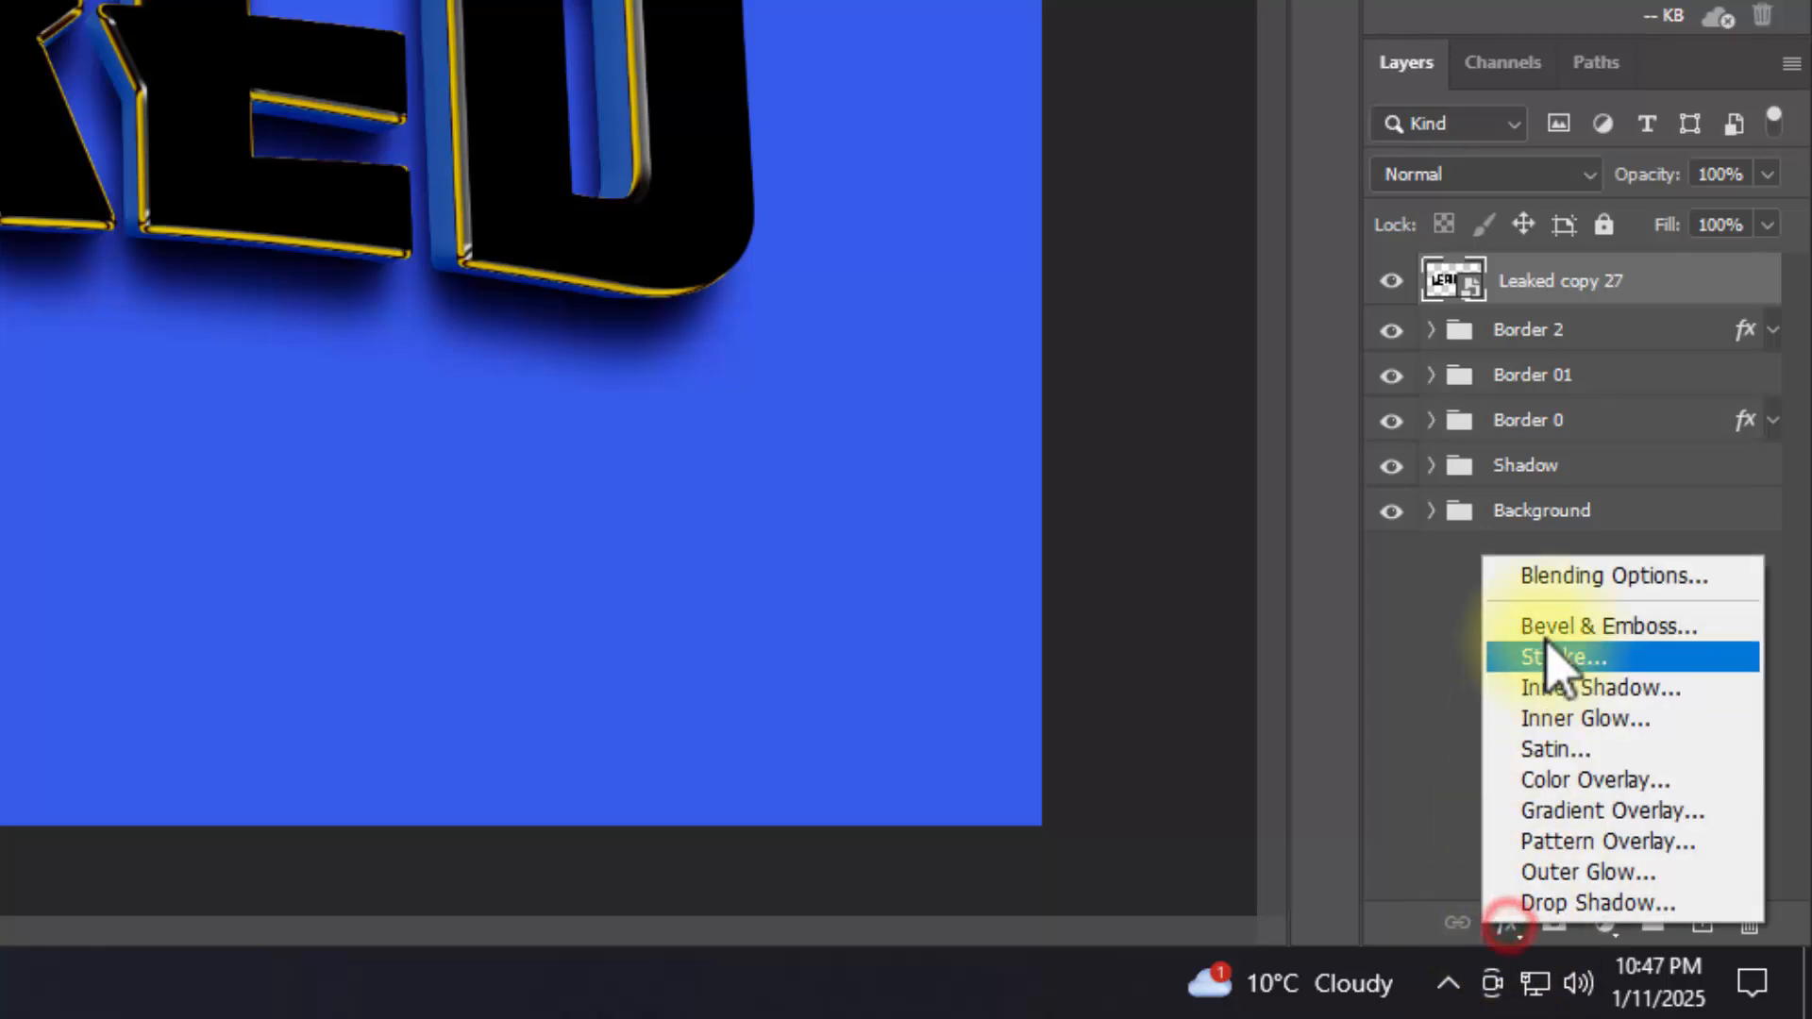
click(1550, 578)
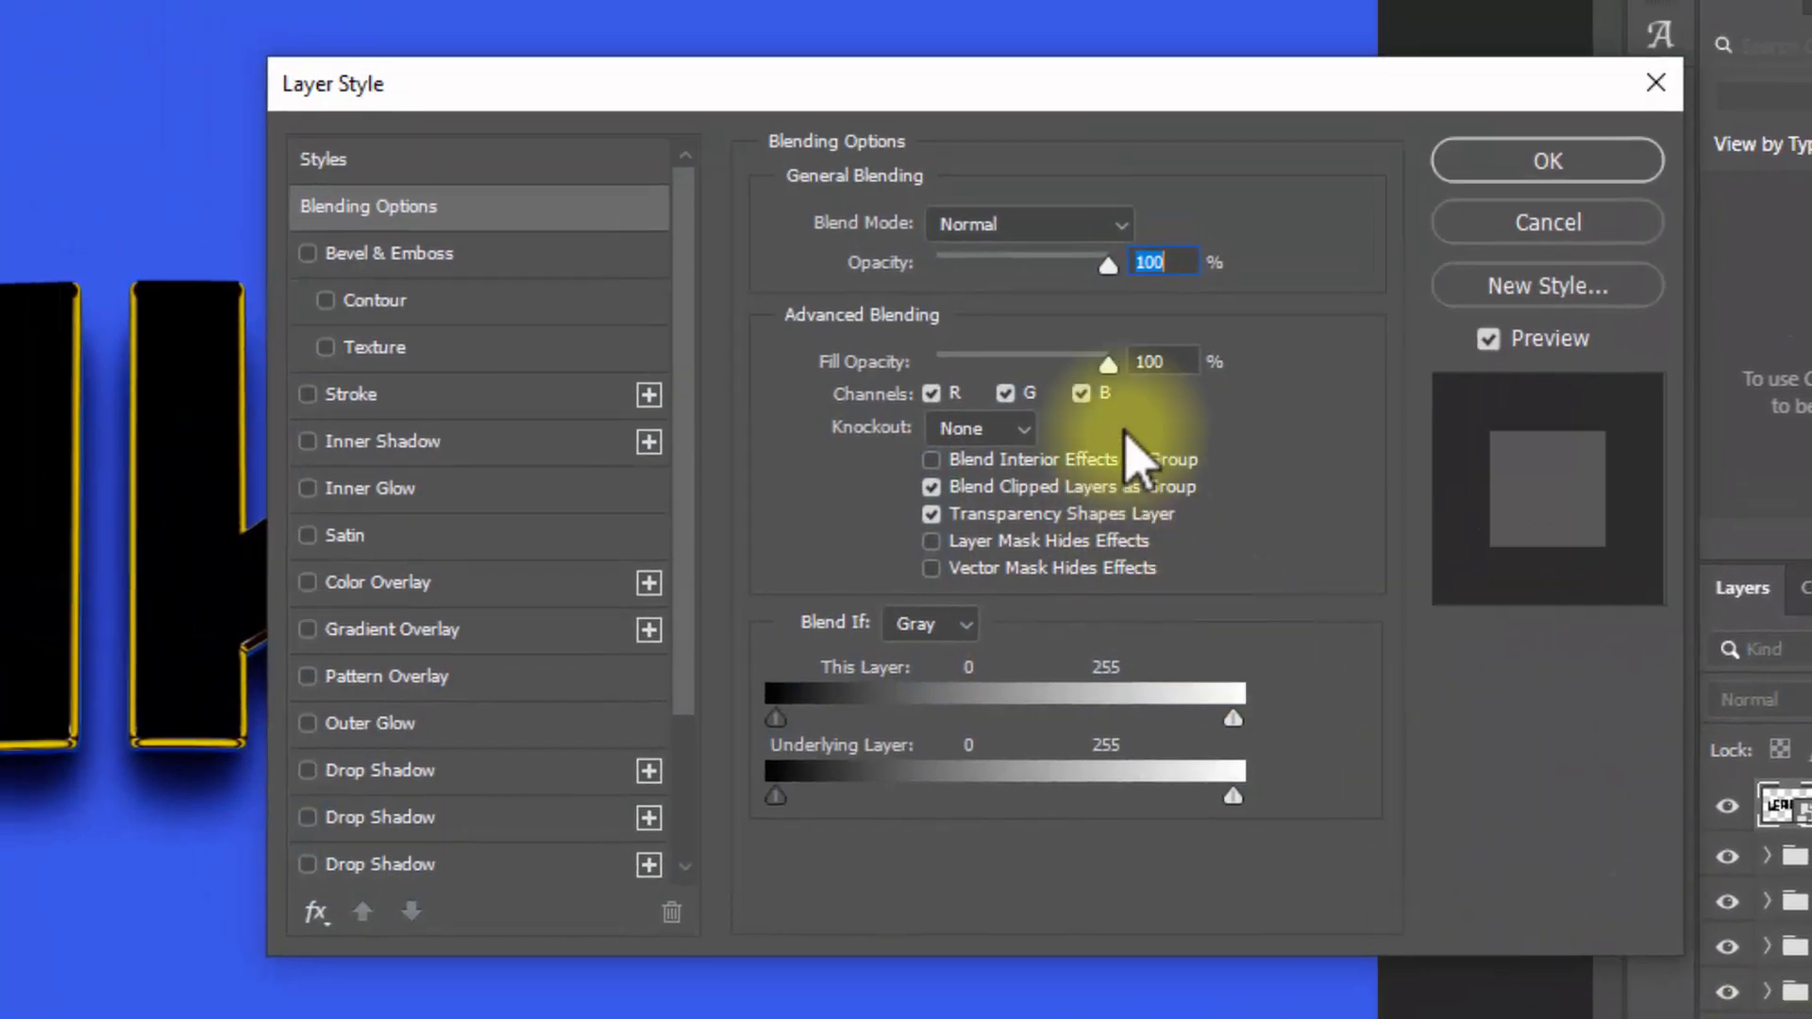
click(1156, 362)
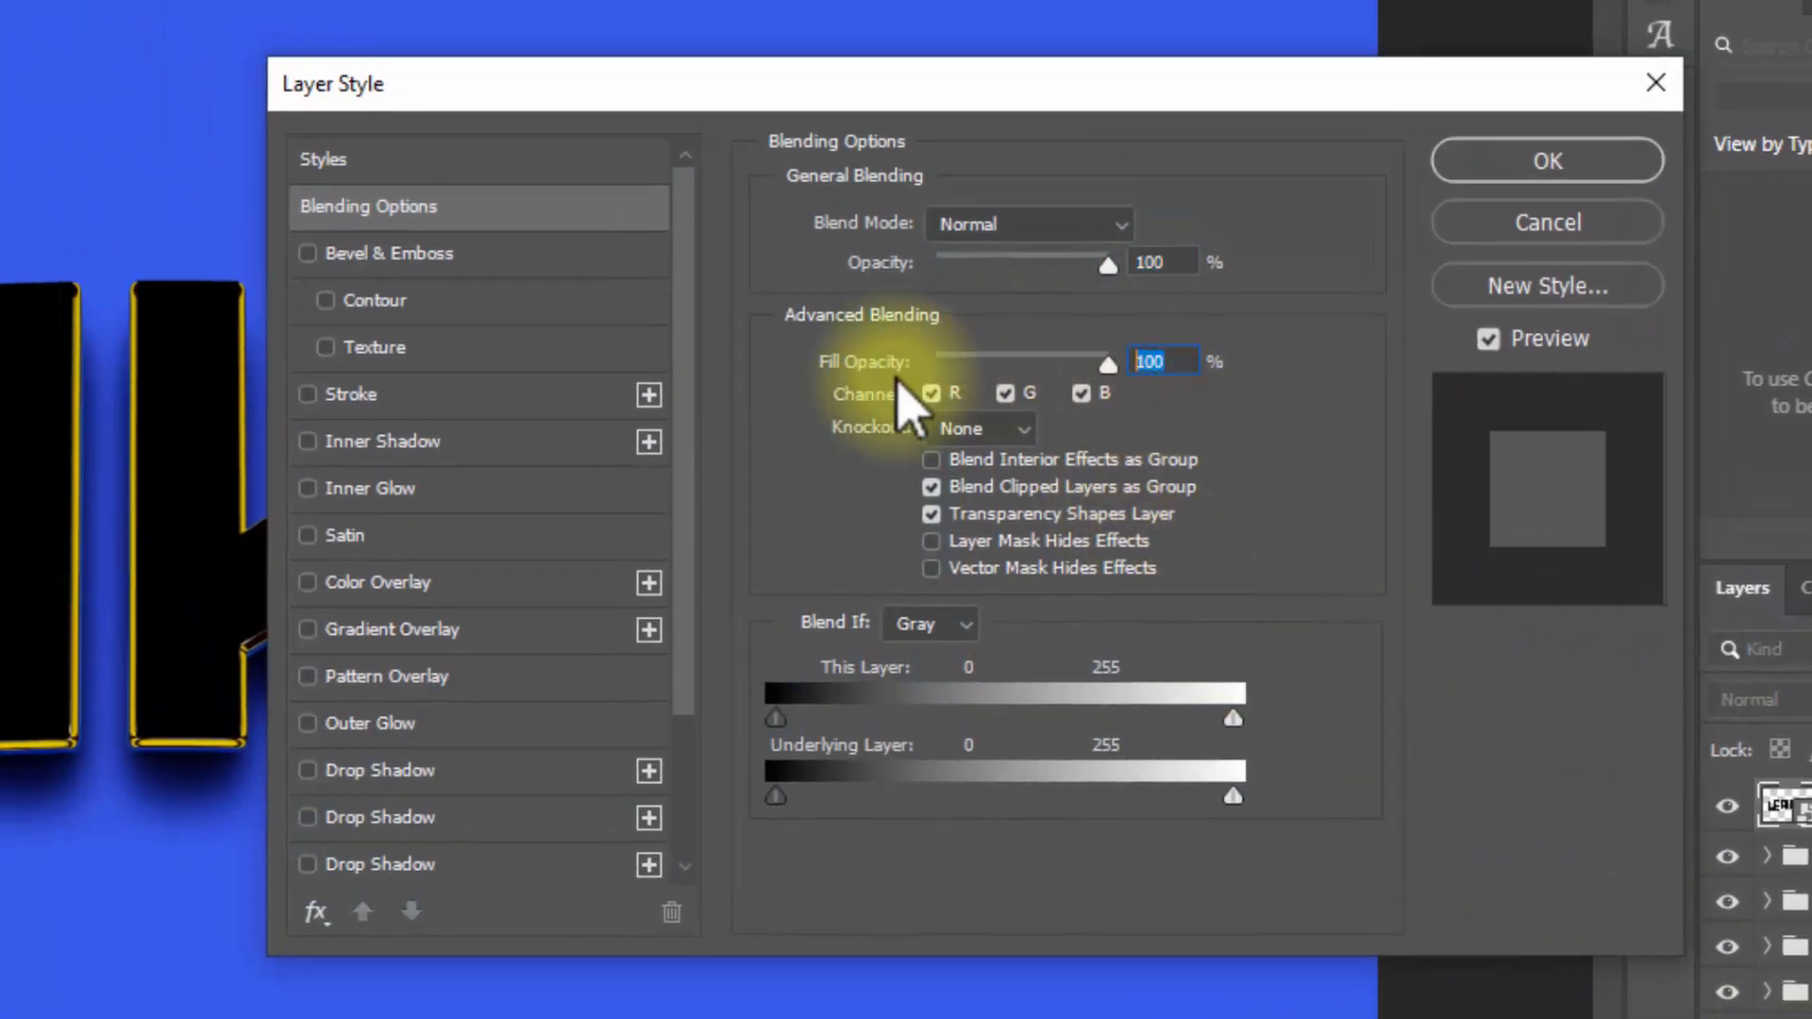
text(0)
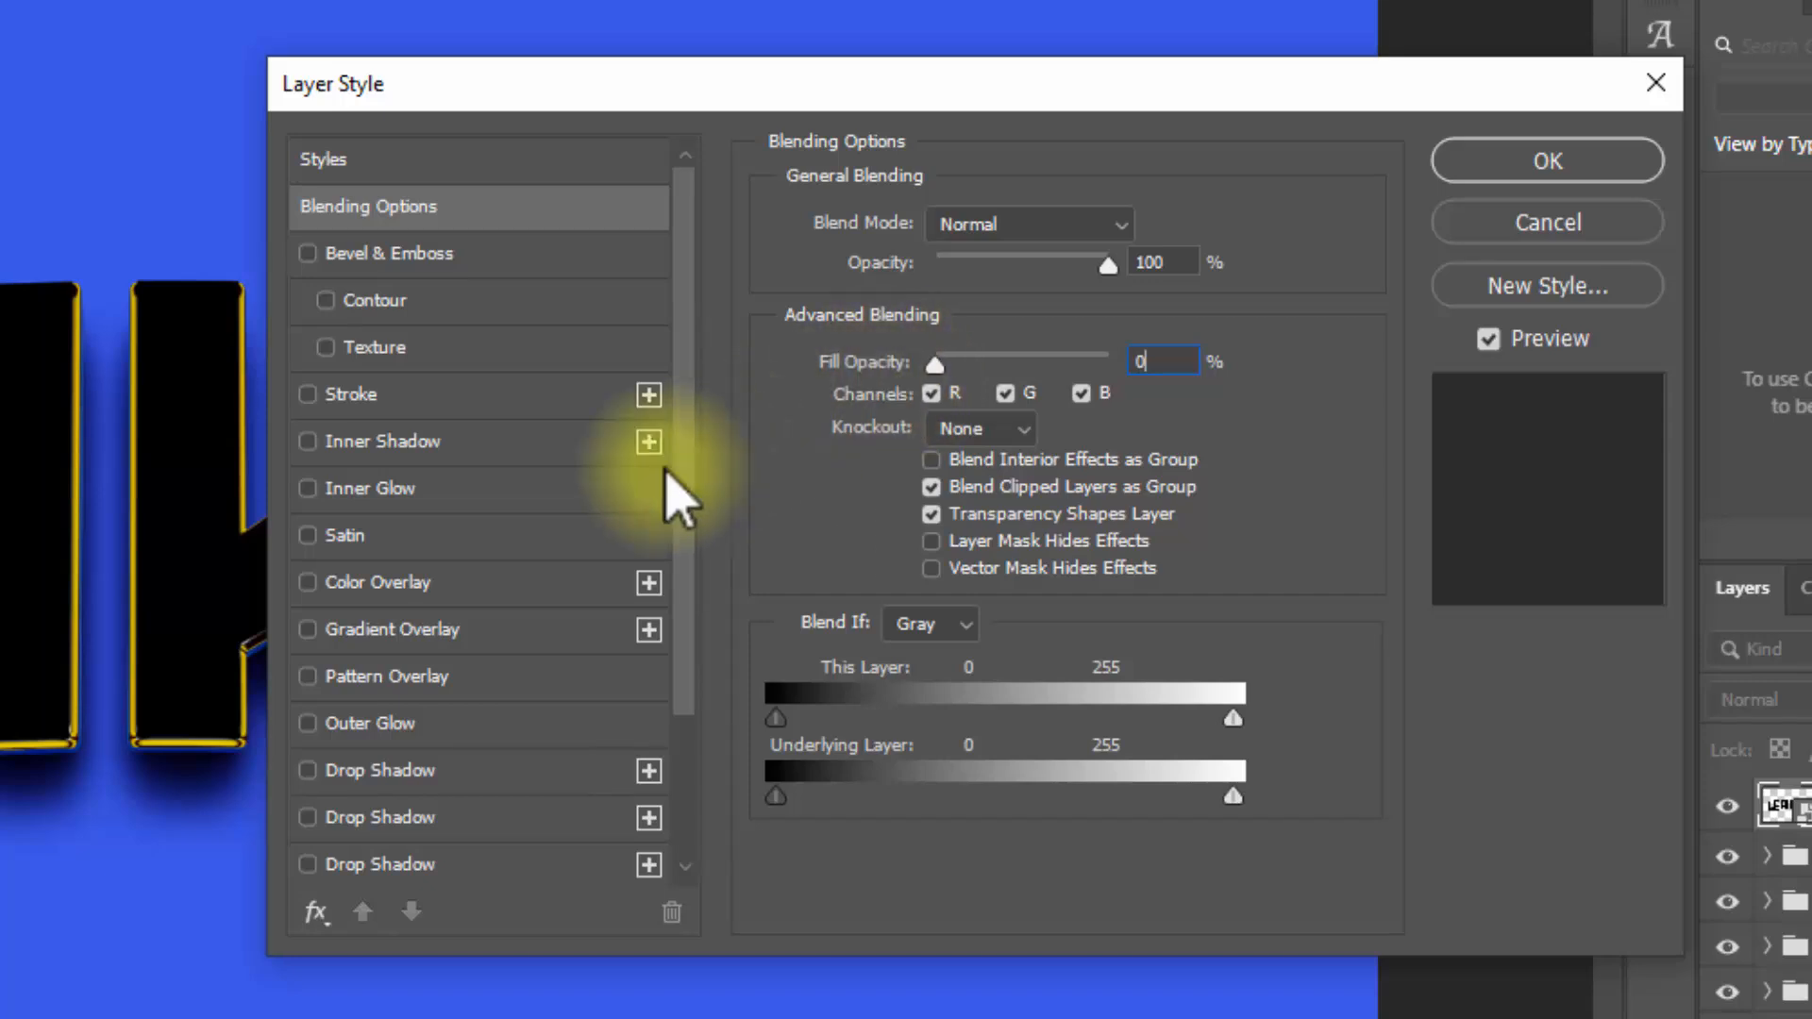
Step: Add a Gradient Overlay to Leaked copy 27 and set the gradient's start colour stop to 3d74ff
click(397, 630)
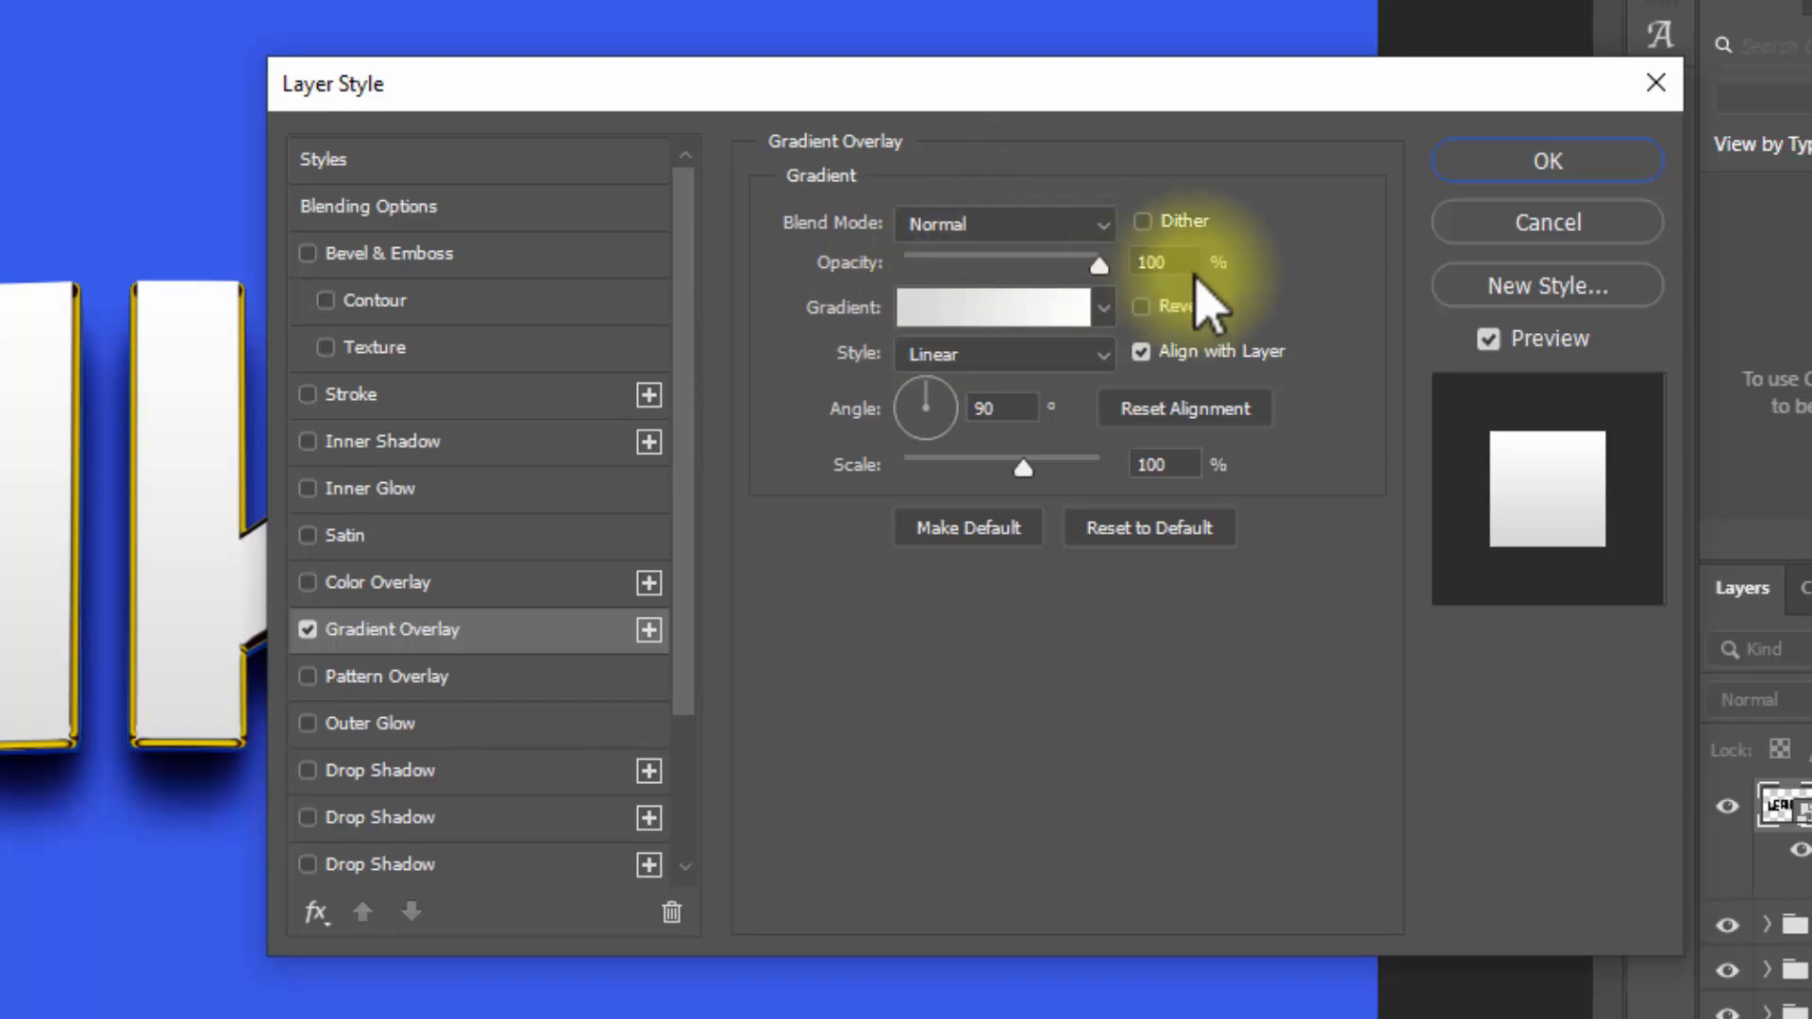
click(989, 309)
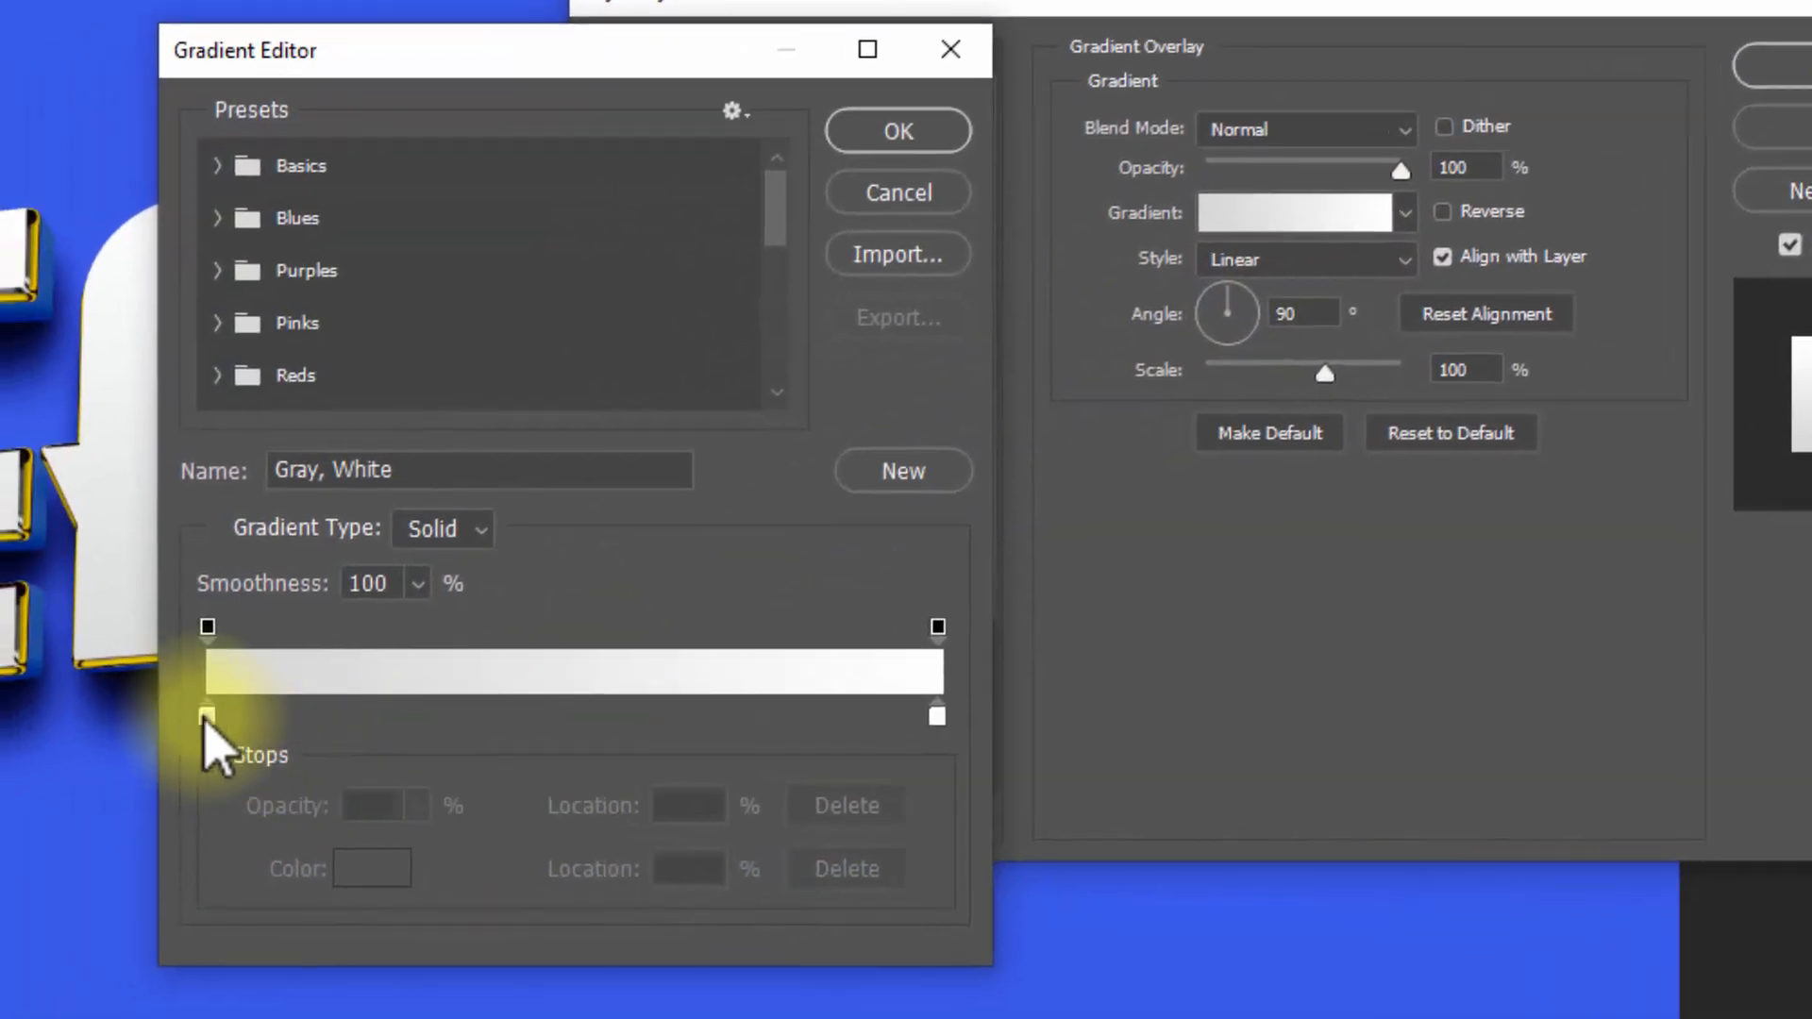
click(78, 756)
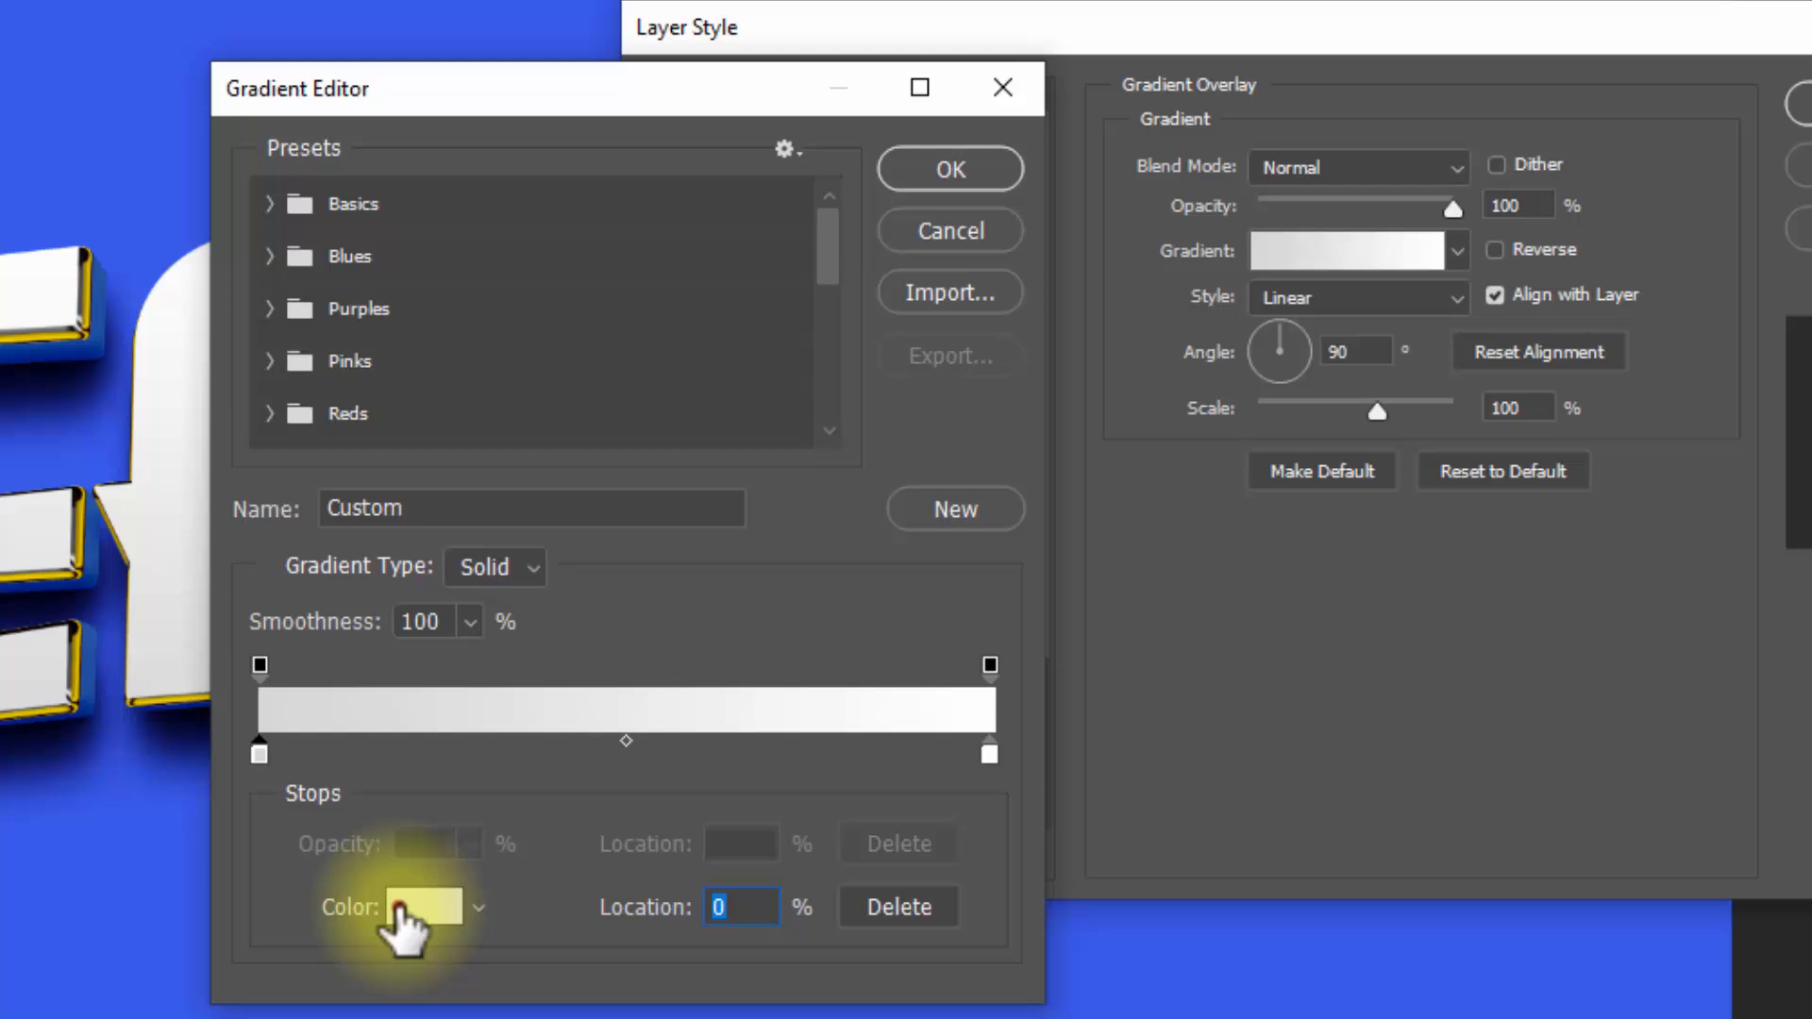
click(401, 911)
text(3d)
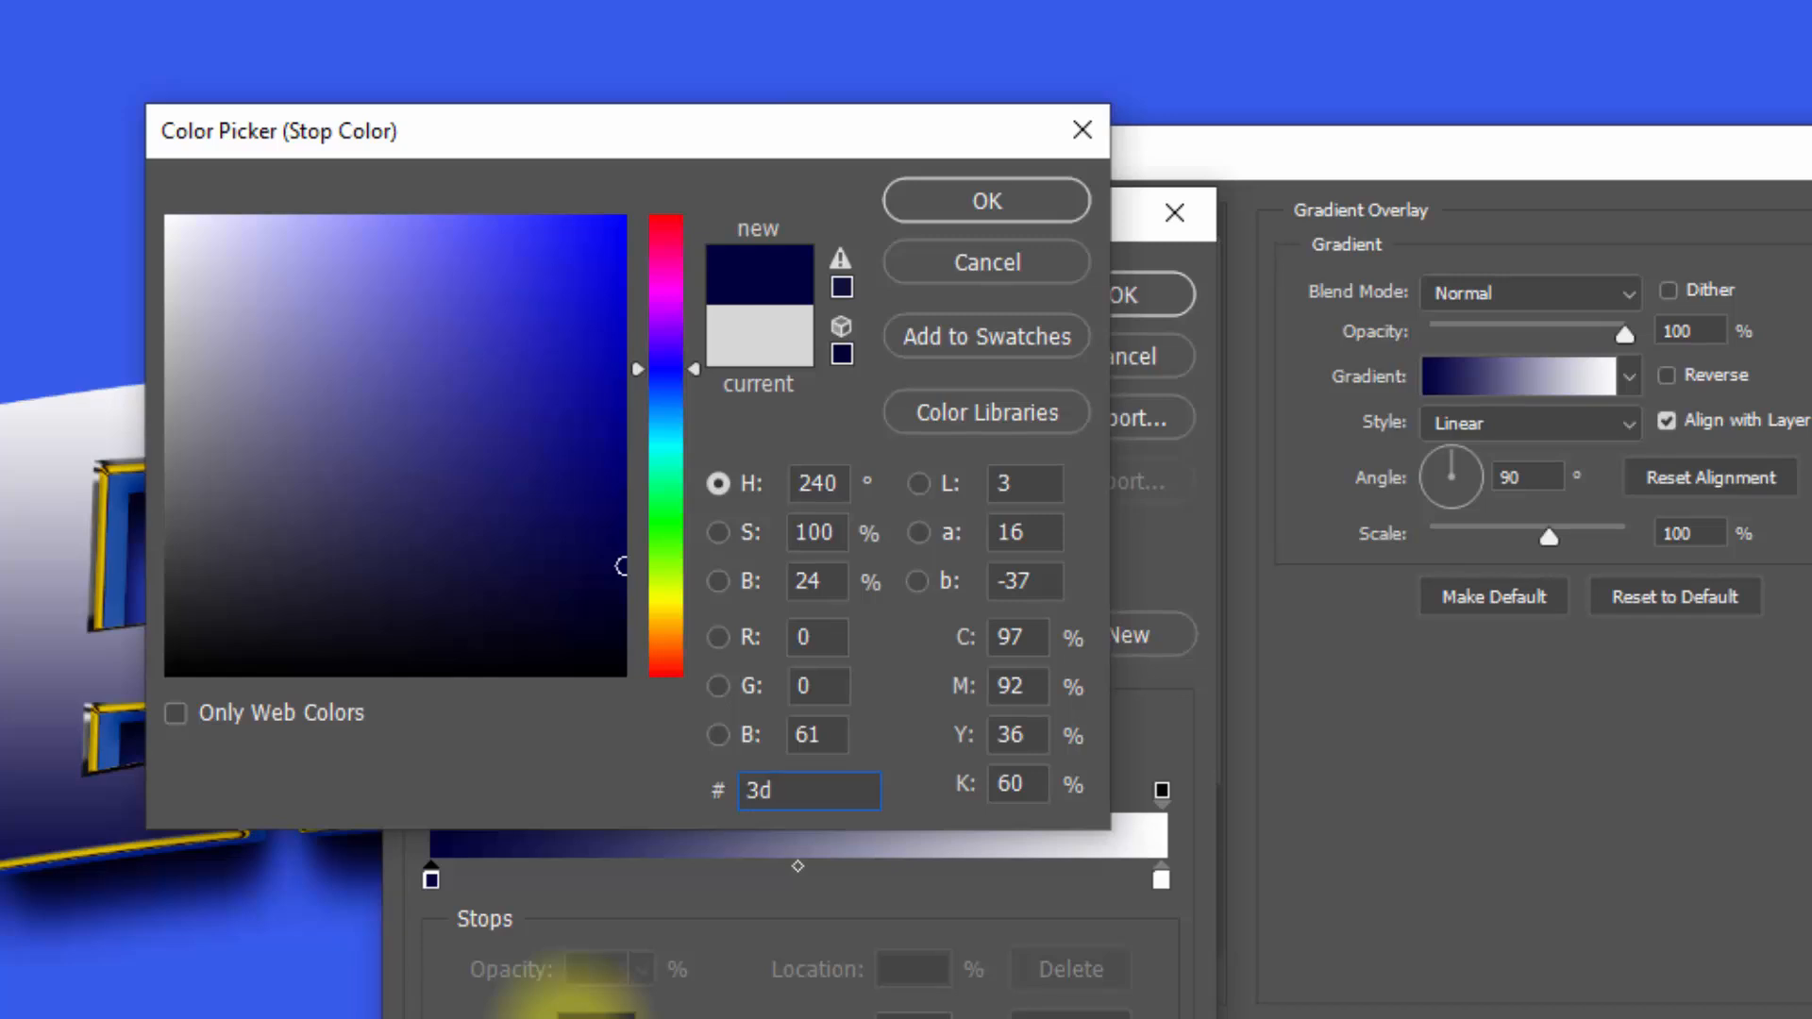
text(74ff)
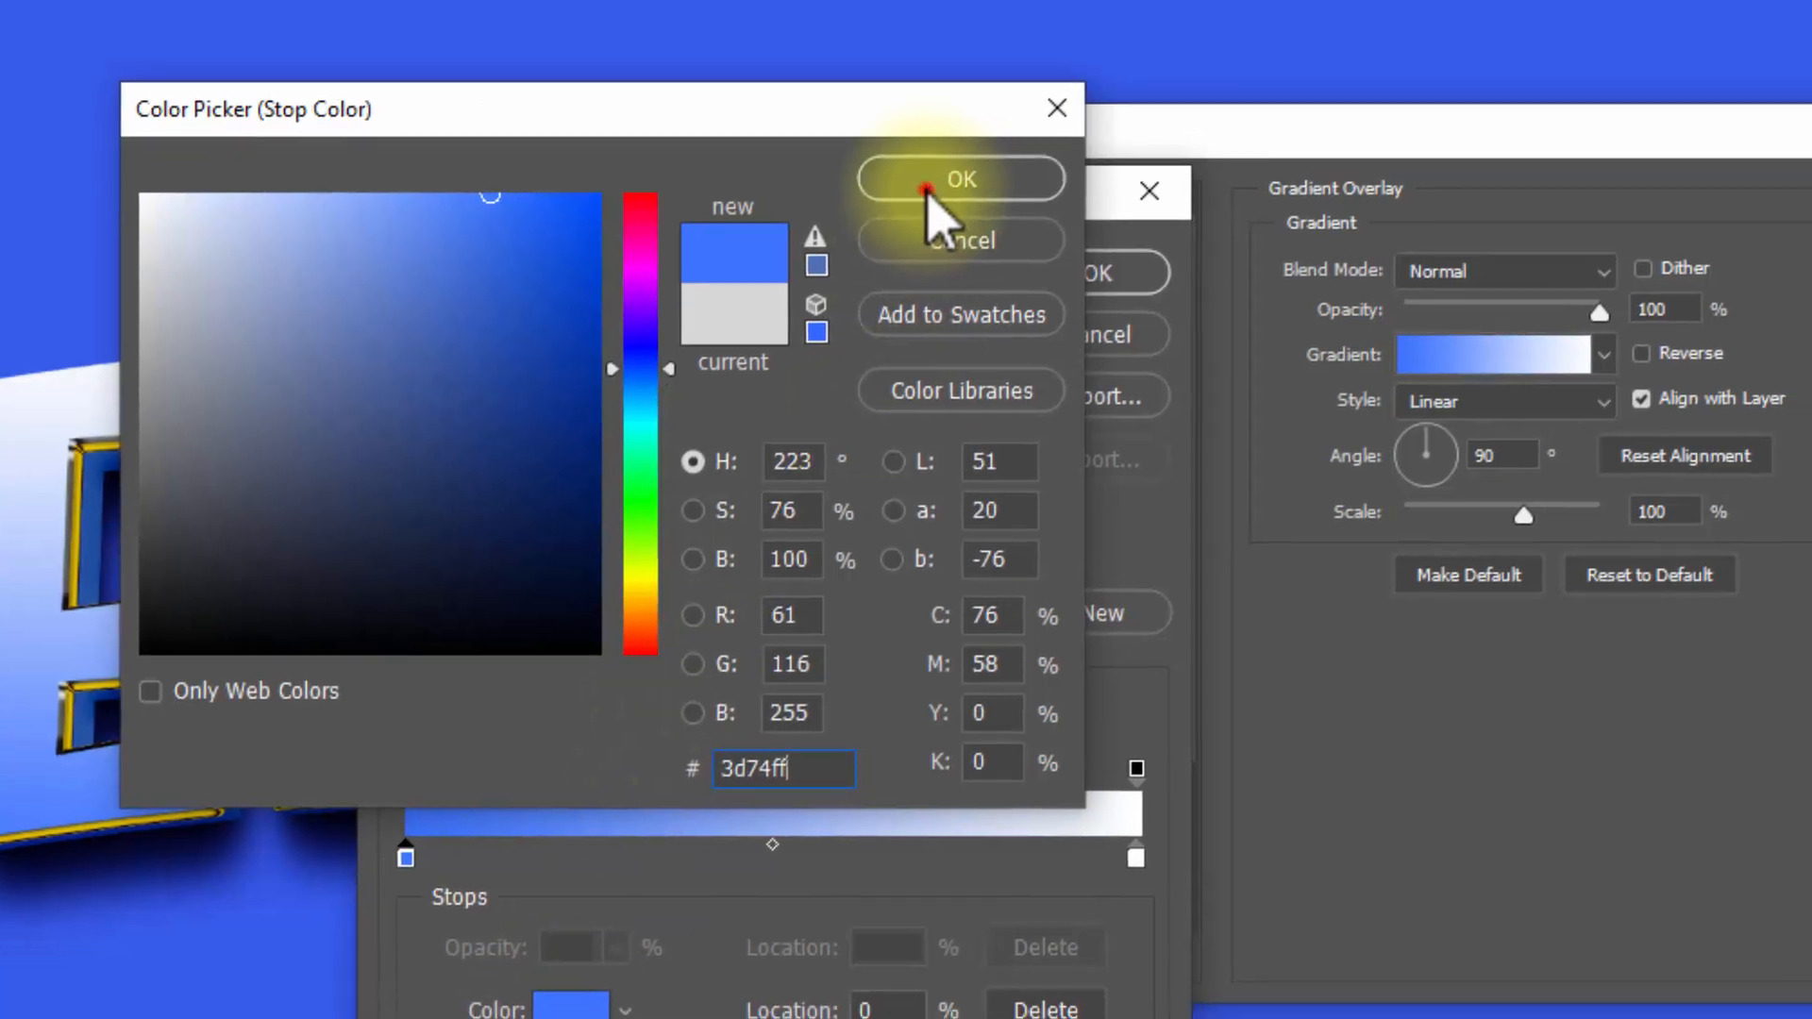
click(940, 208)
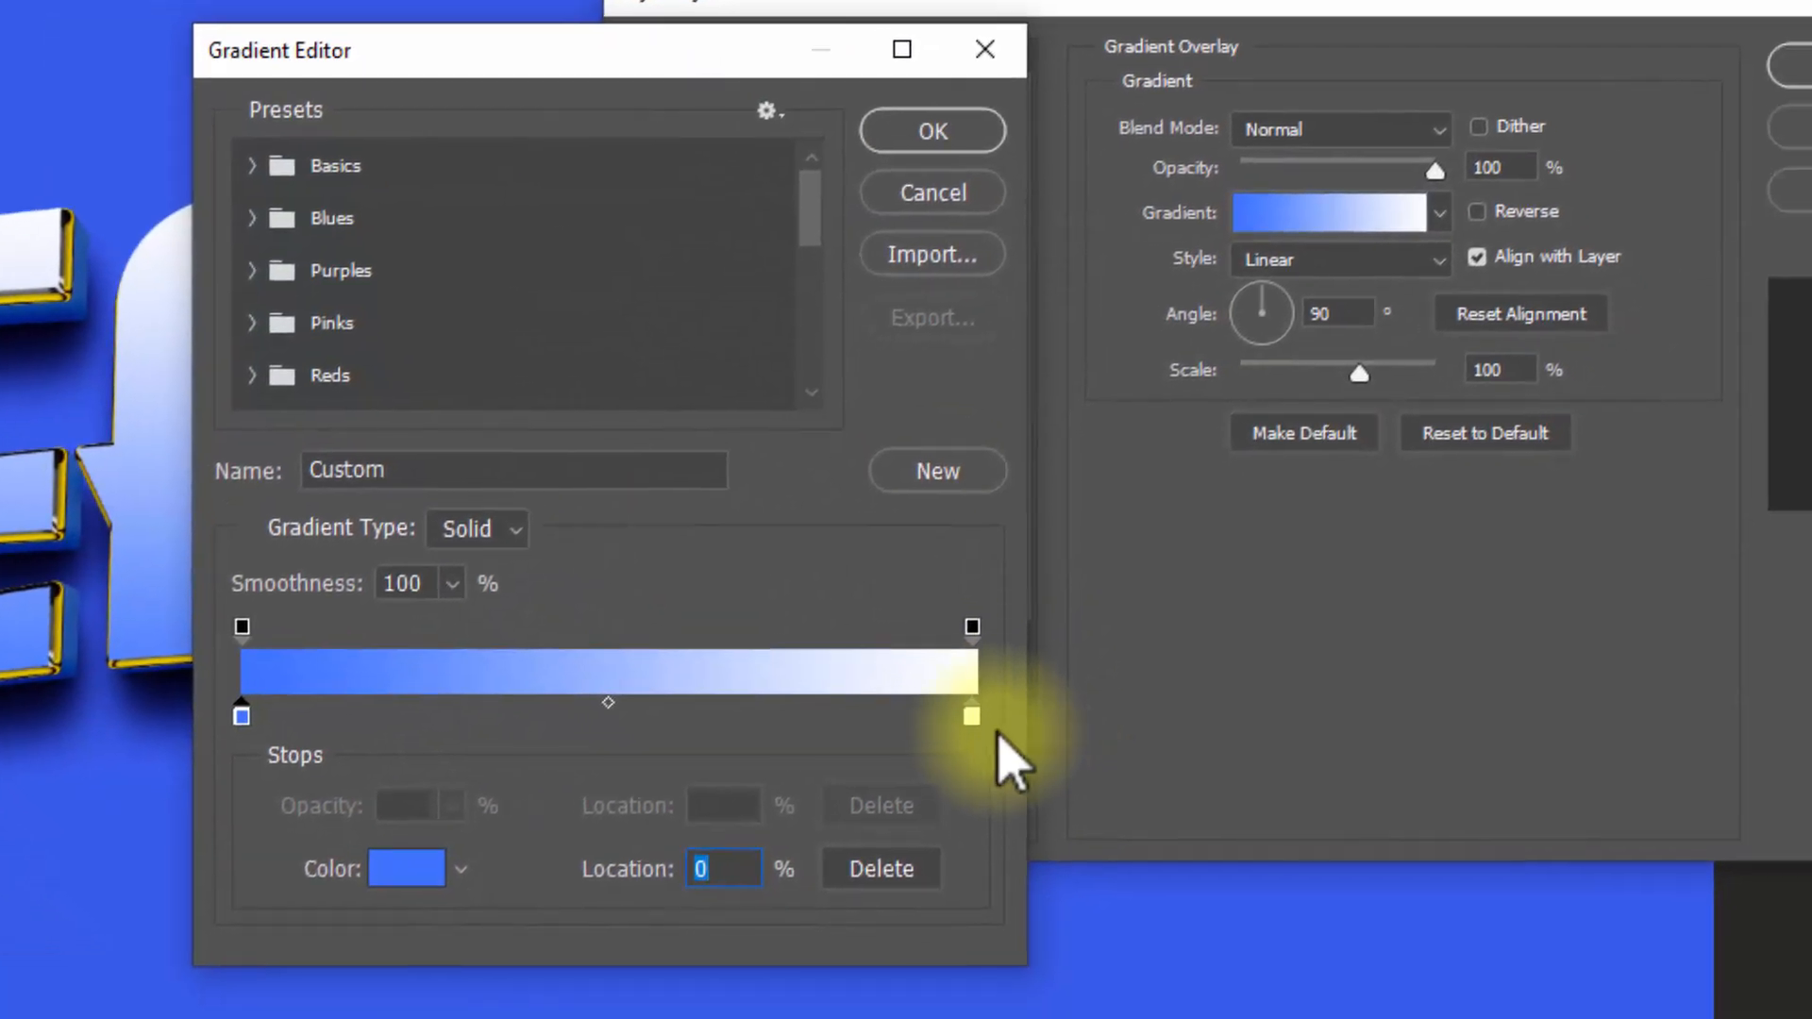
Step: Set the gradient's end colour stop to 112b85 and accept the edited gradient
click(972, 720)
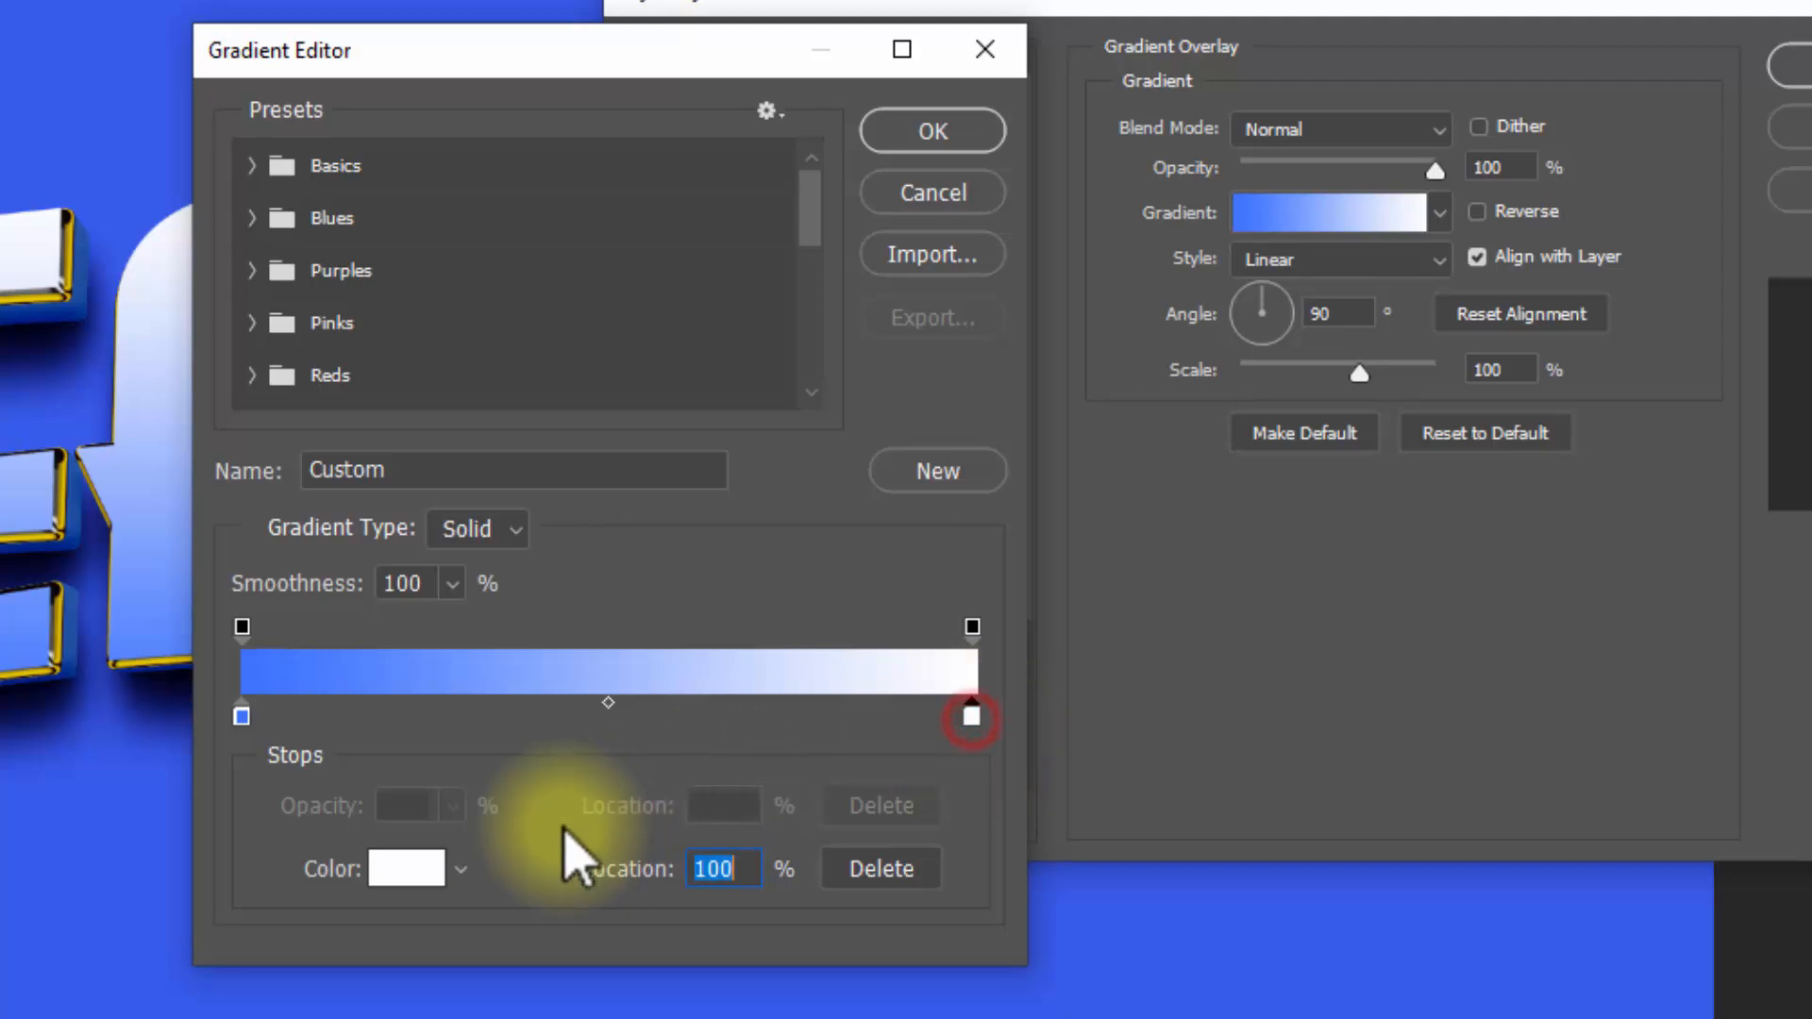
click(408, 870)
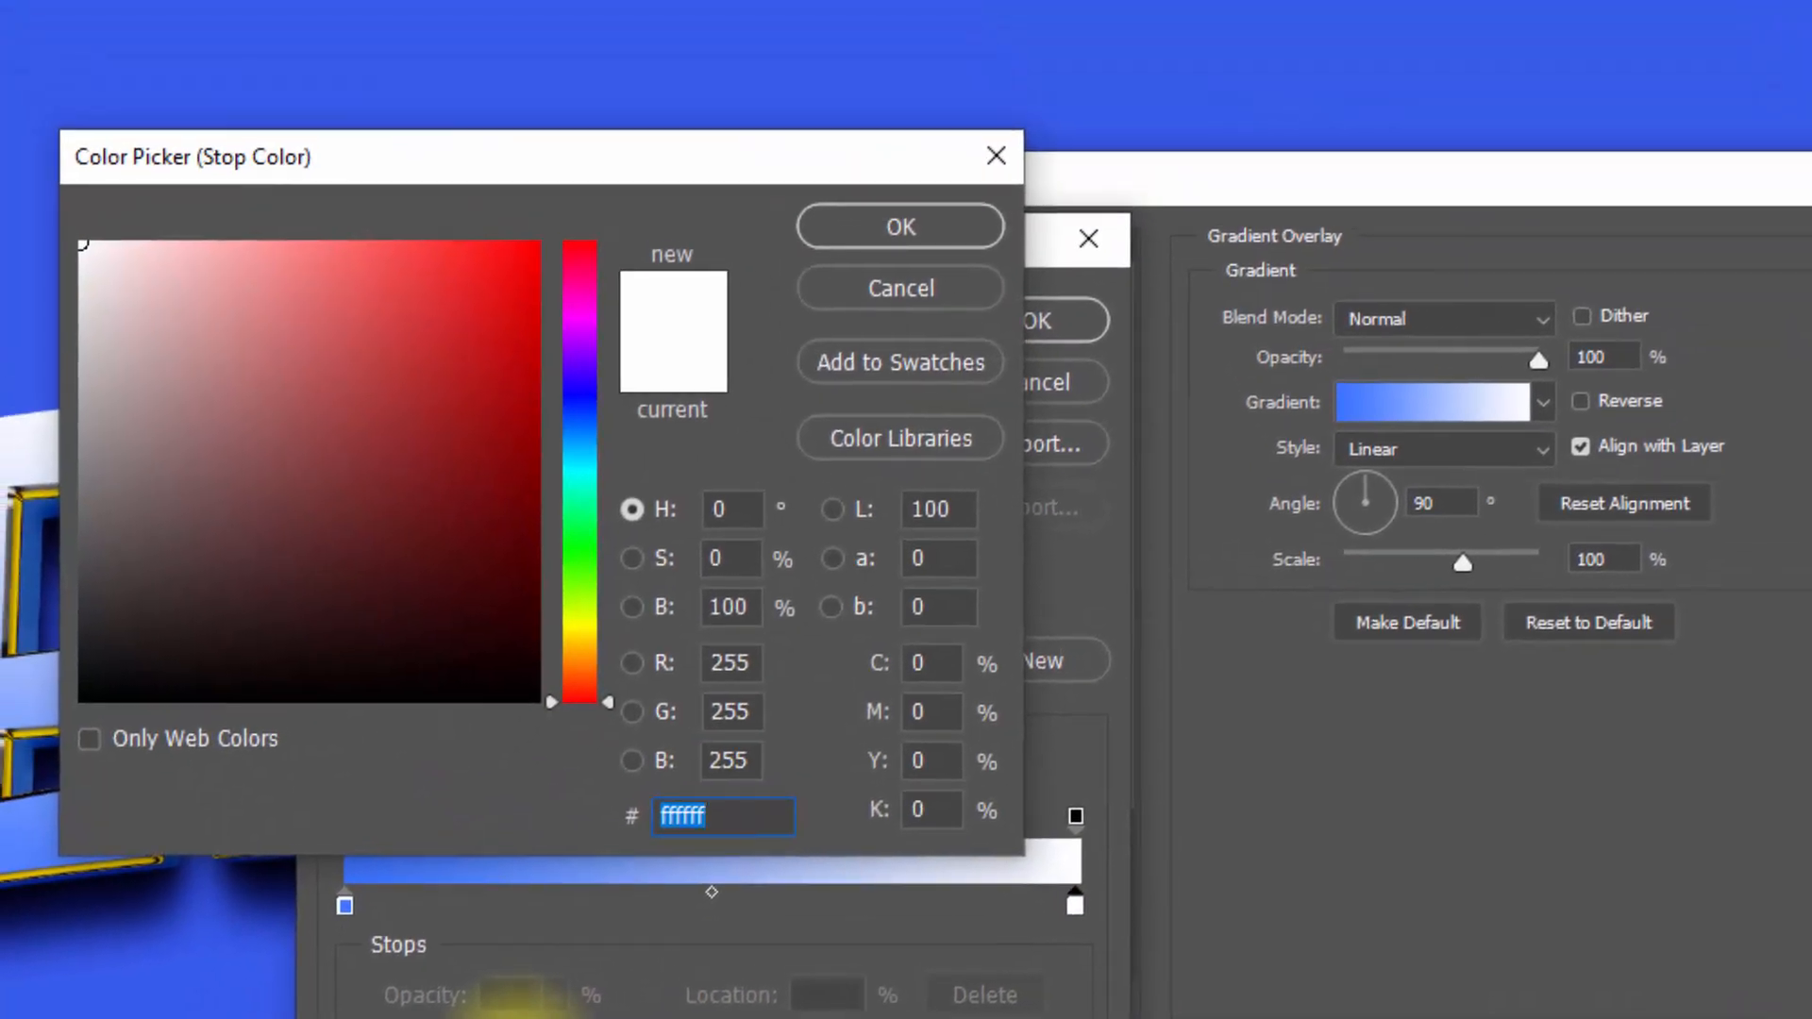
text(112b)
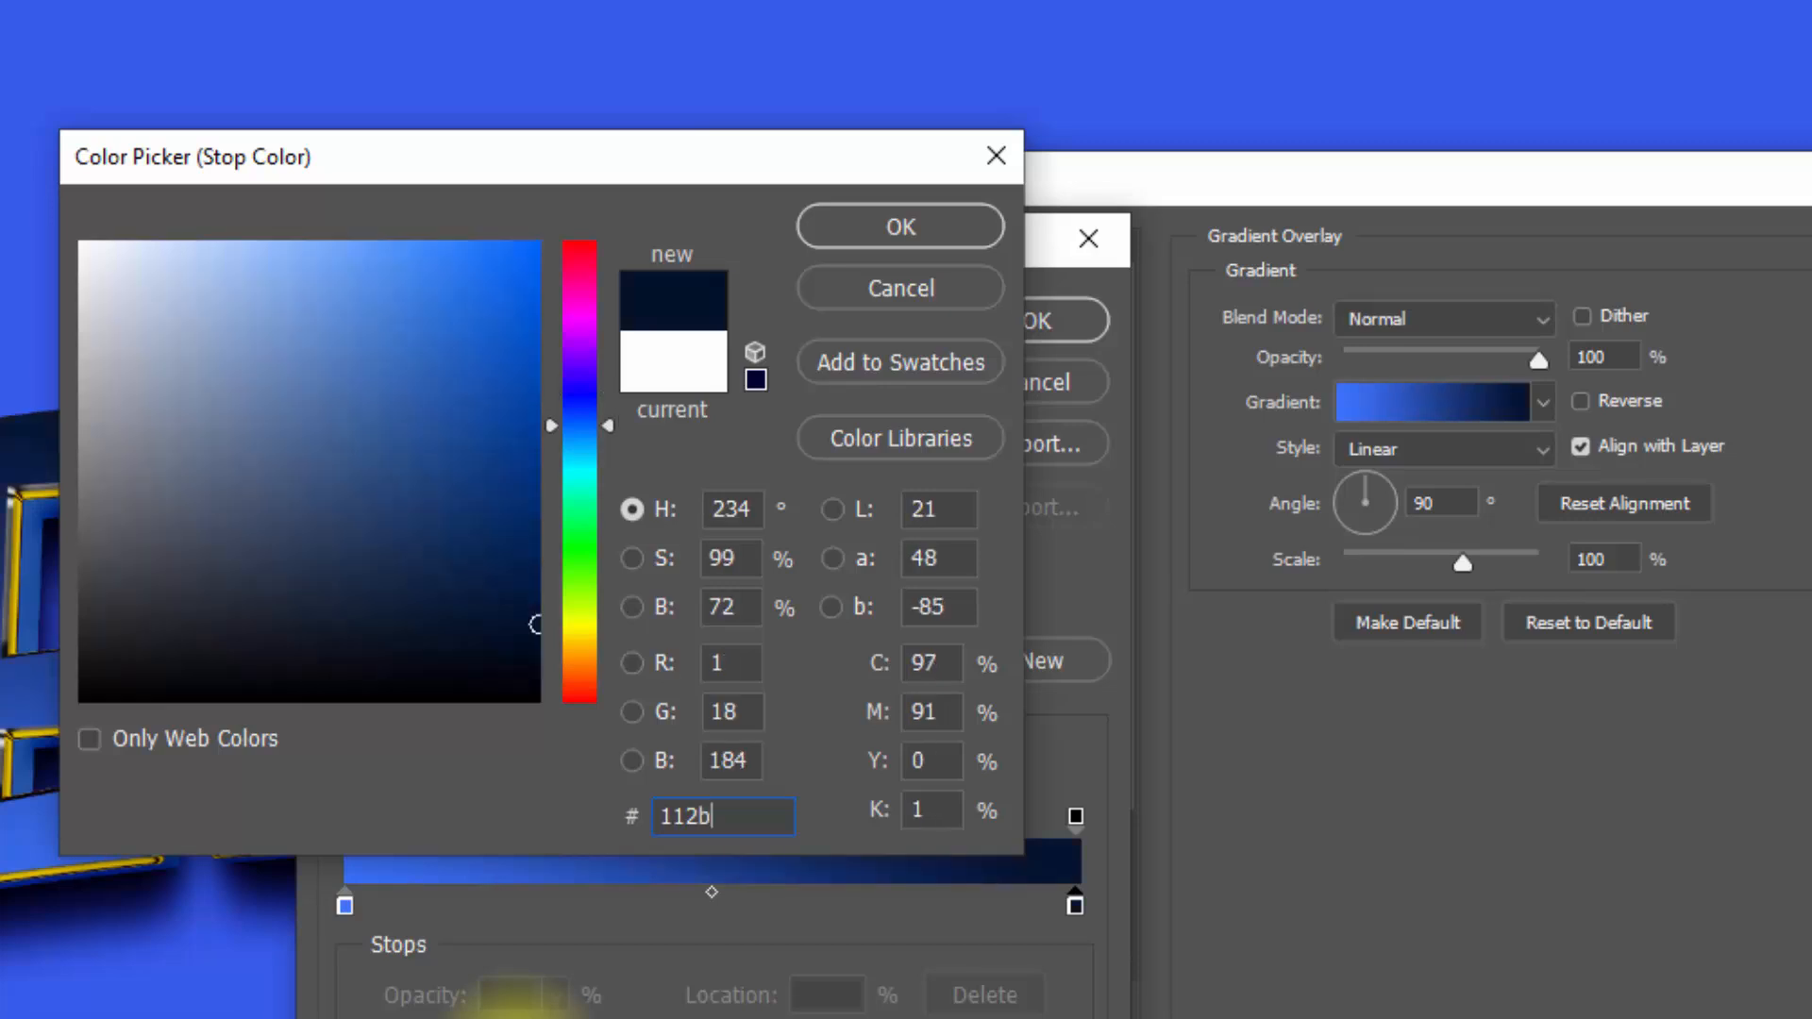
text(85)
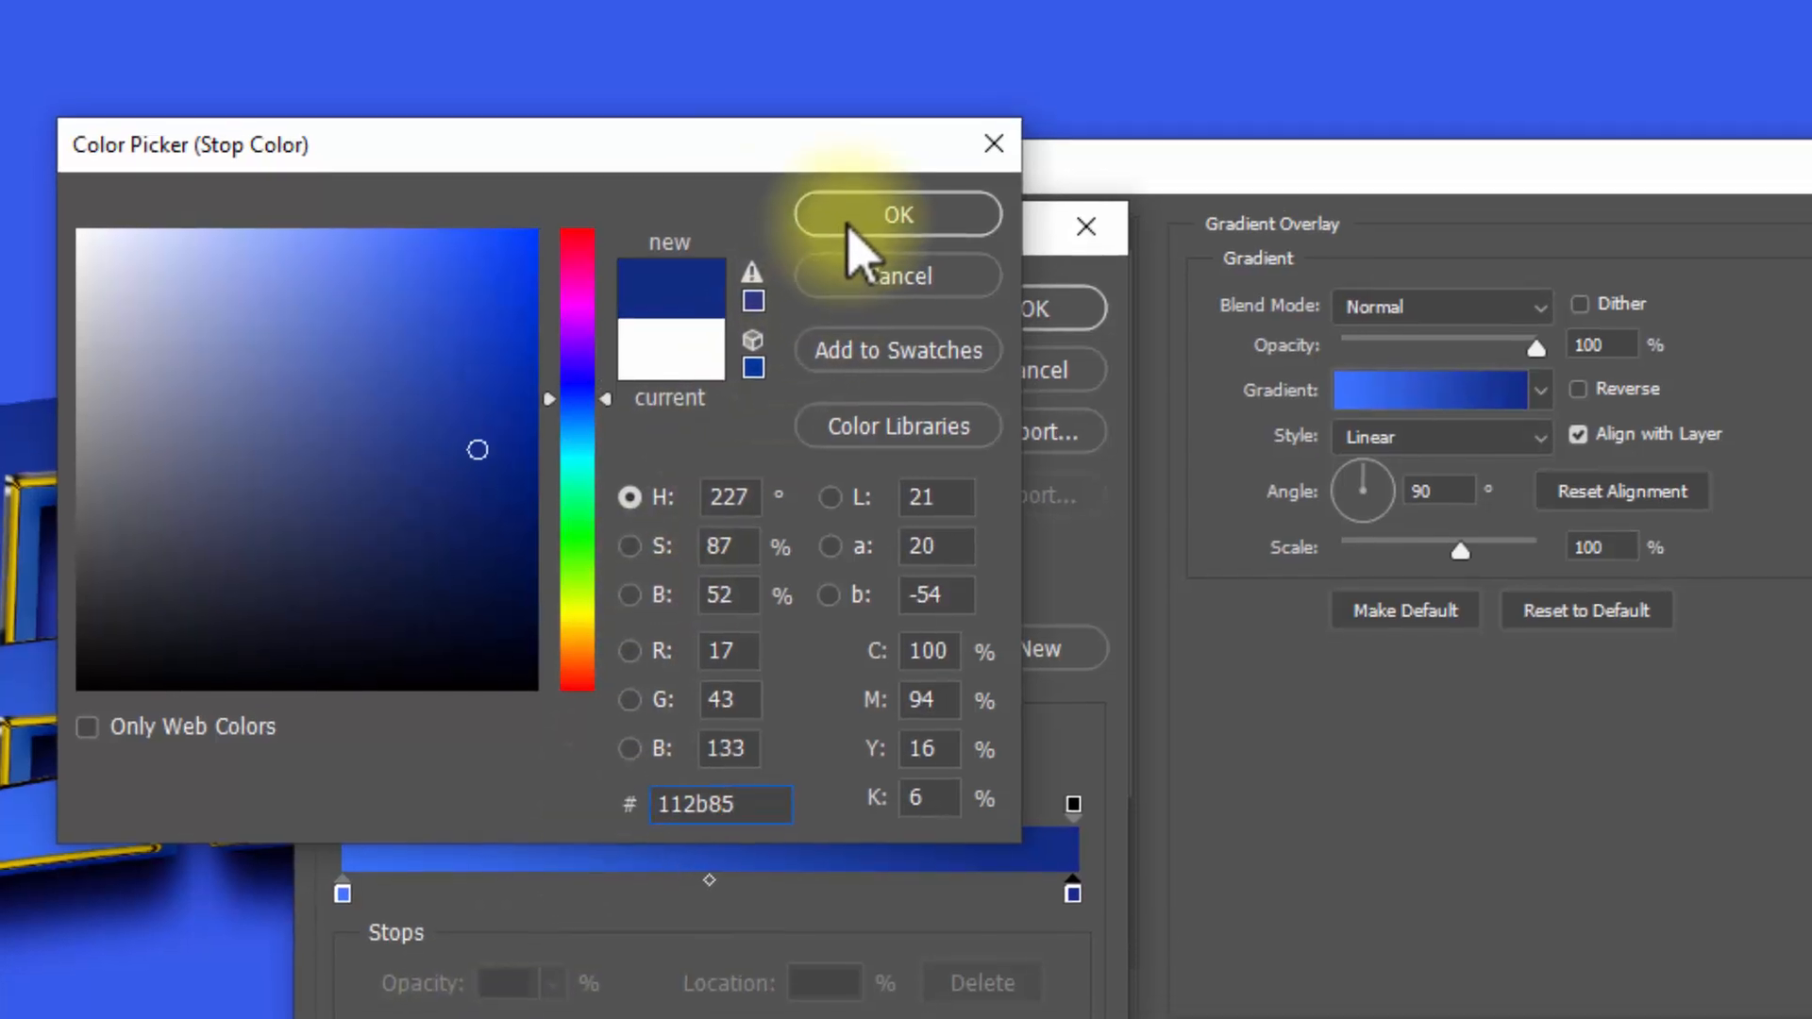
click(855, 230)
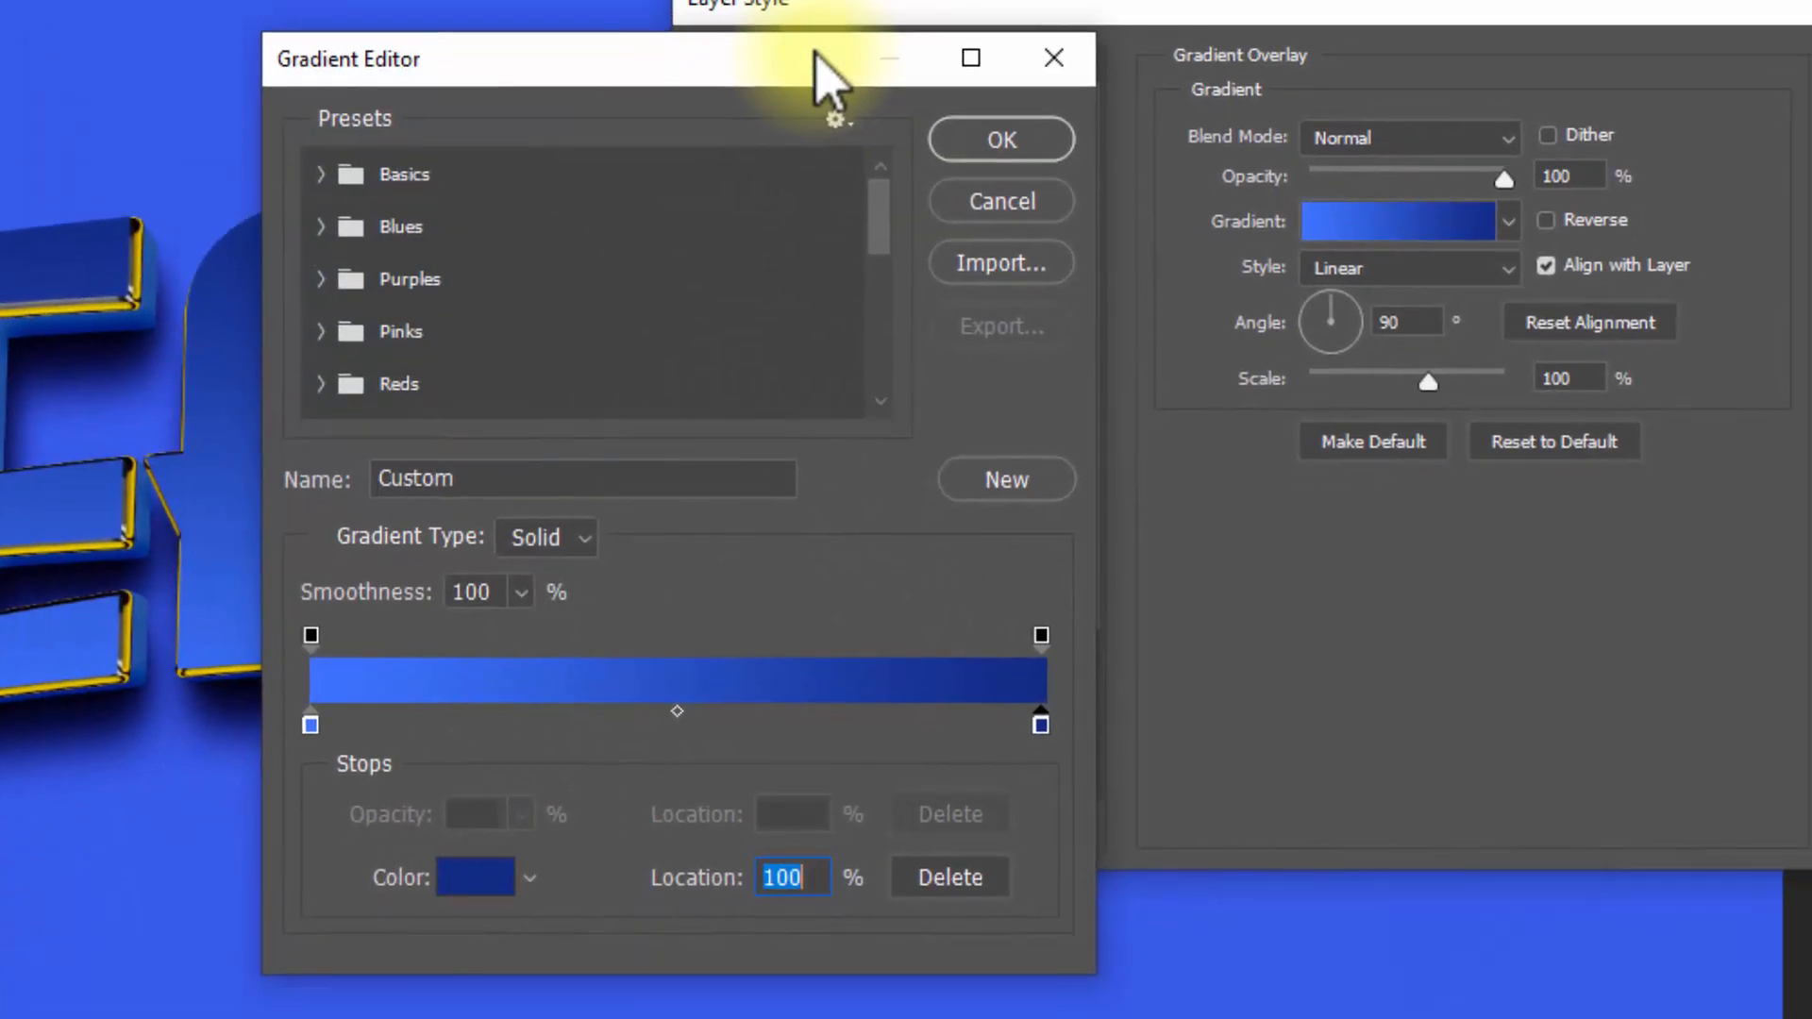
click(1048, 140)
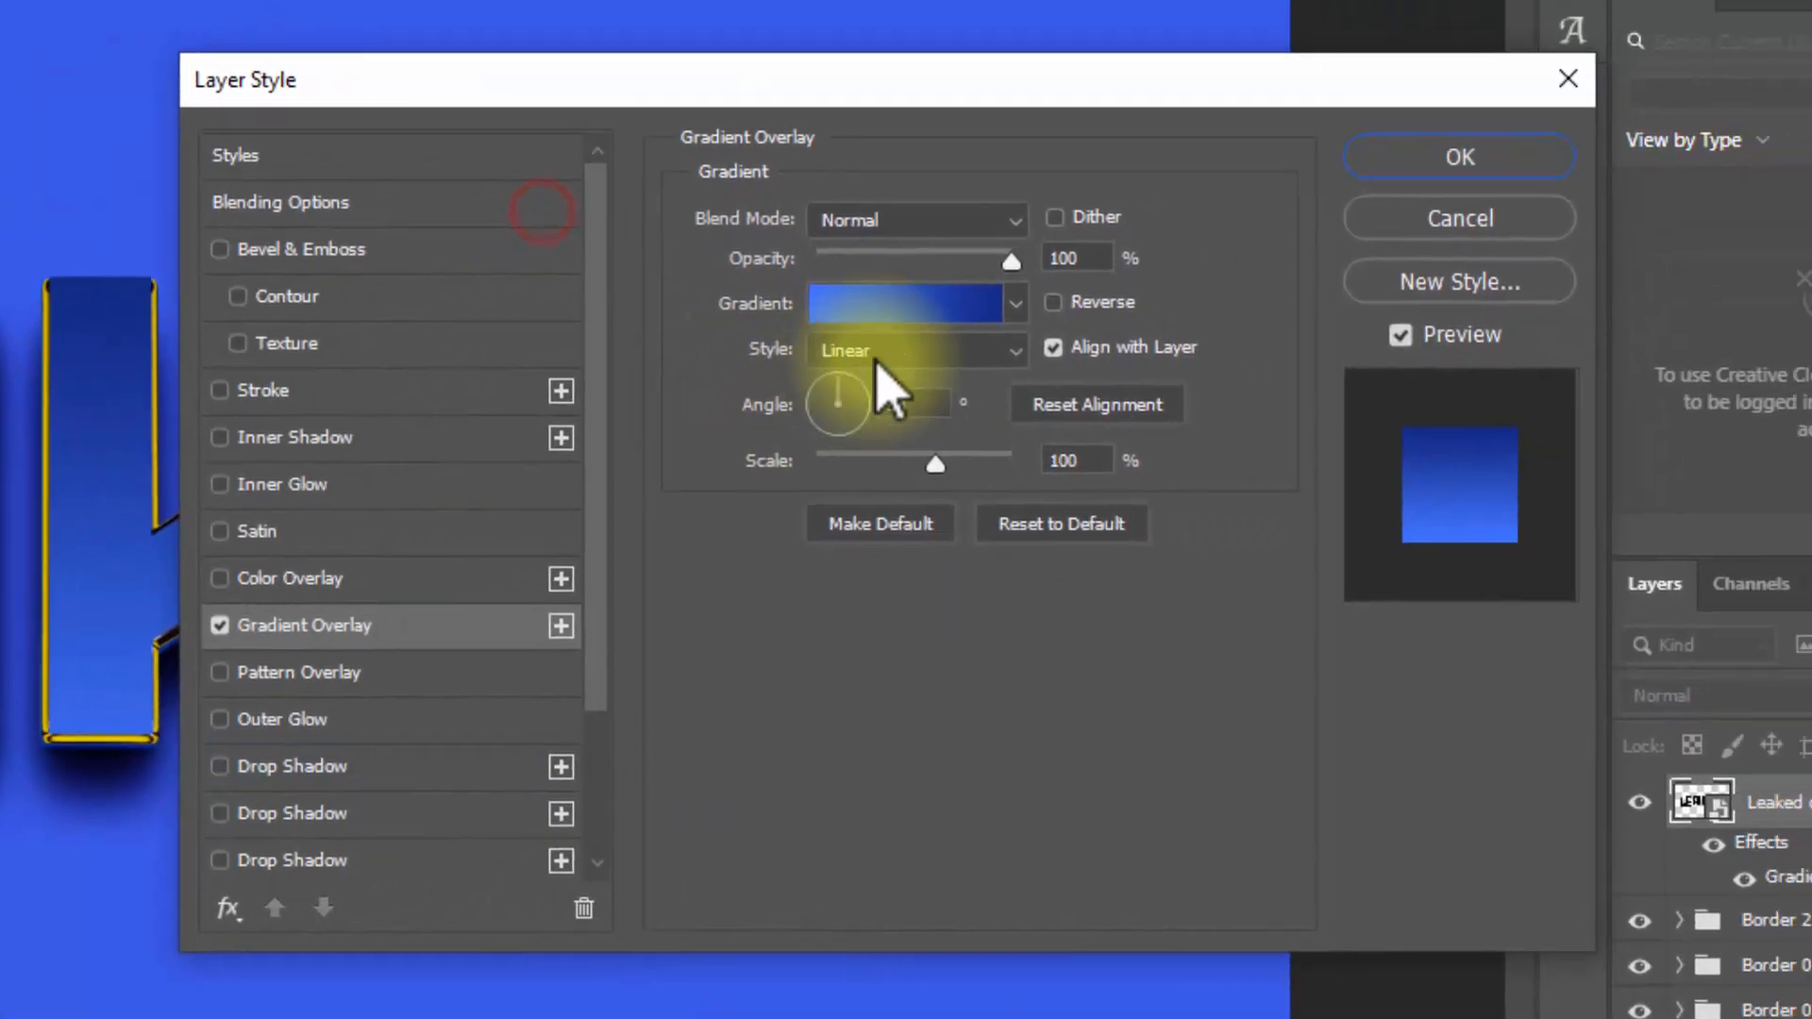
Step: Give the Gradient Overlay a Reflected style, 57° angle and 150% scale, apply the layer style, and collapse the layer's effects list
click(884, 351)
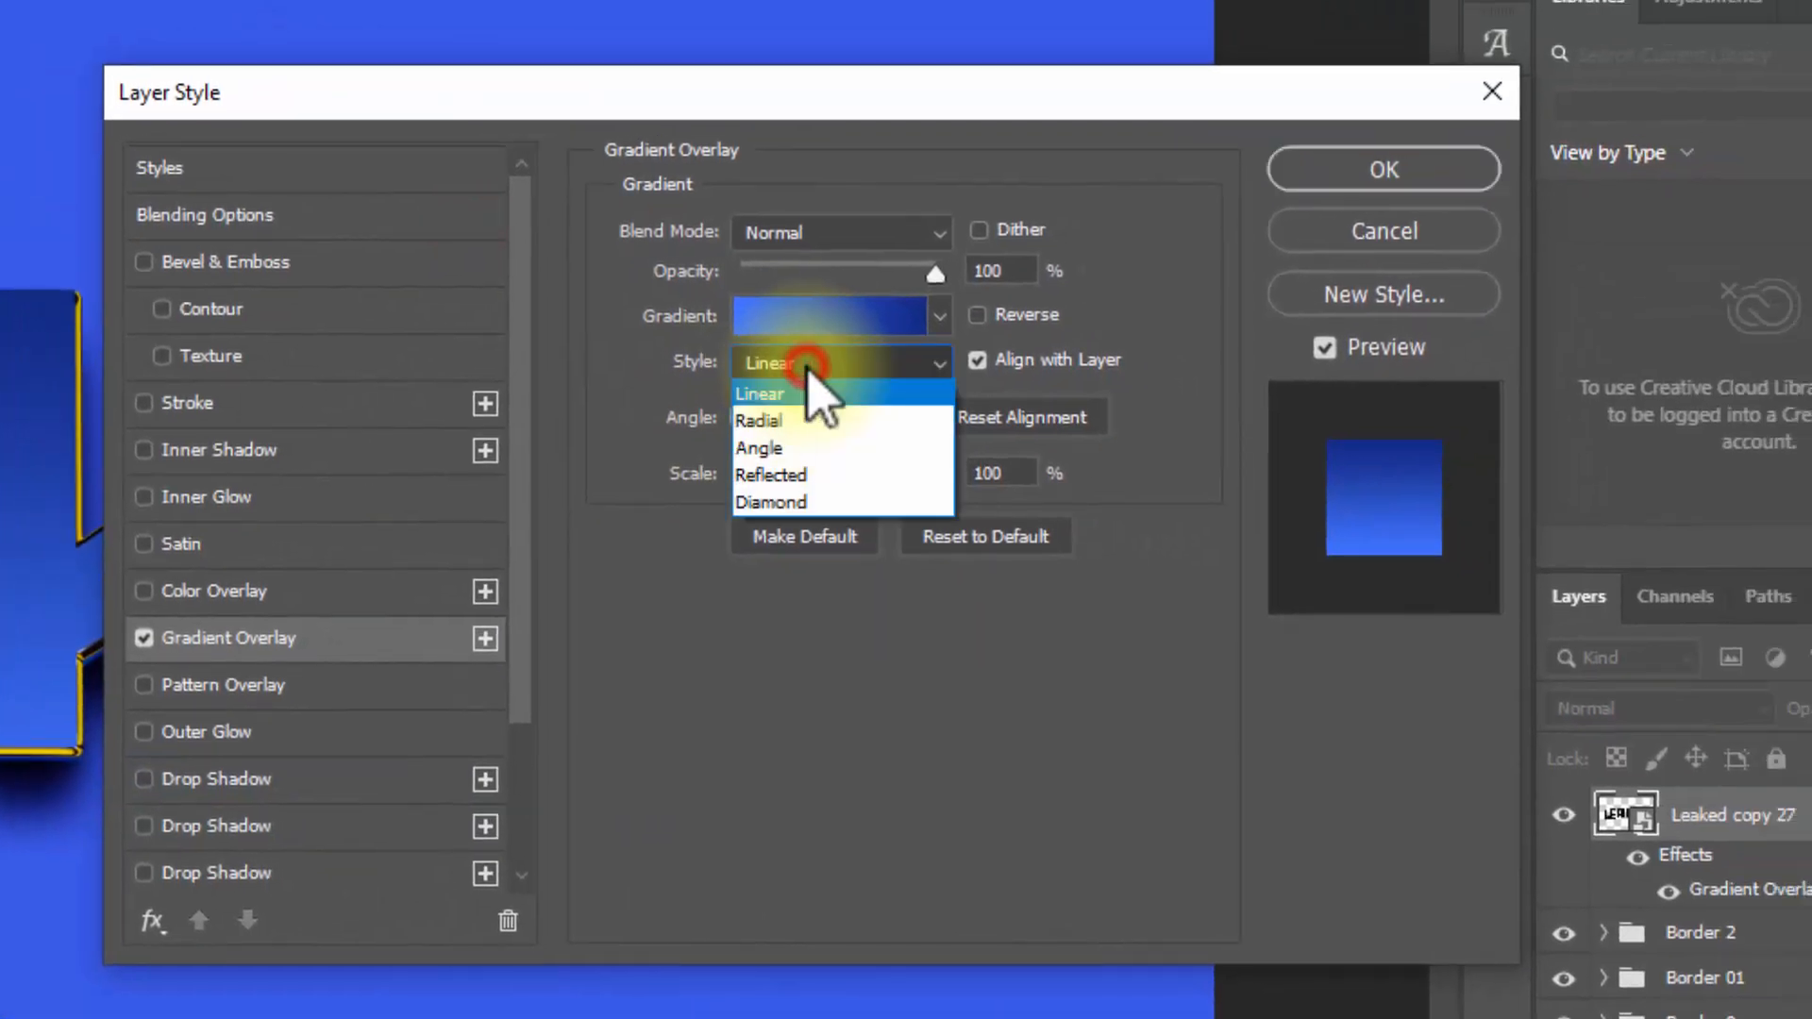
click(830, 475)
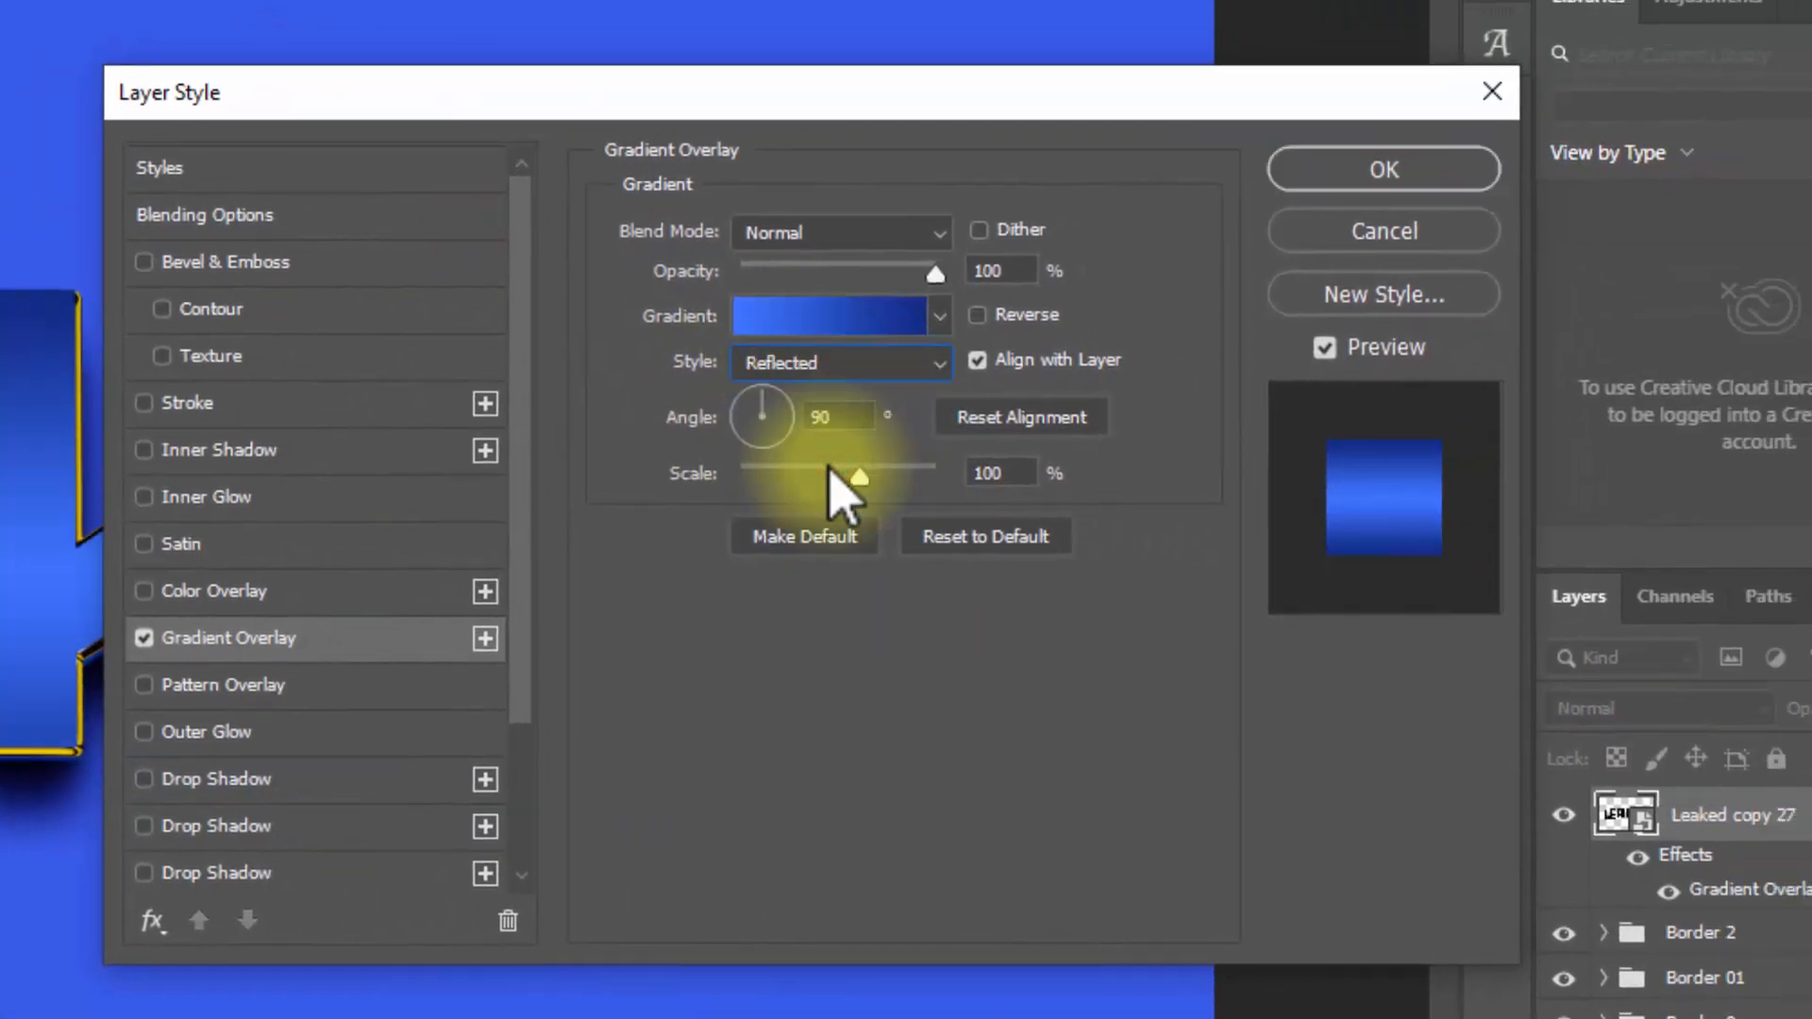
click(850, 419)
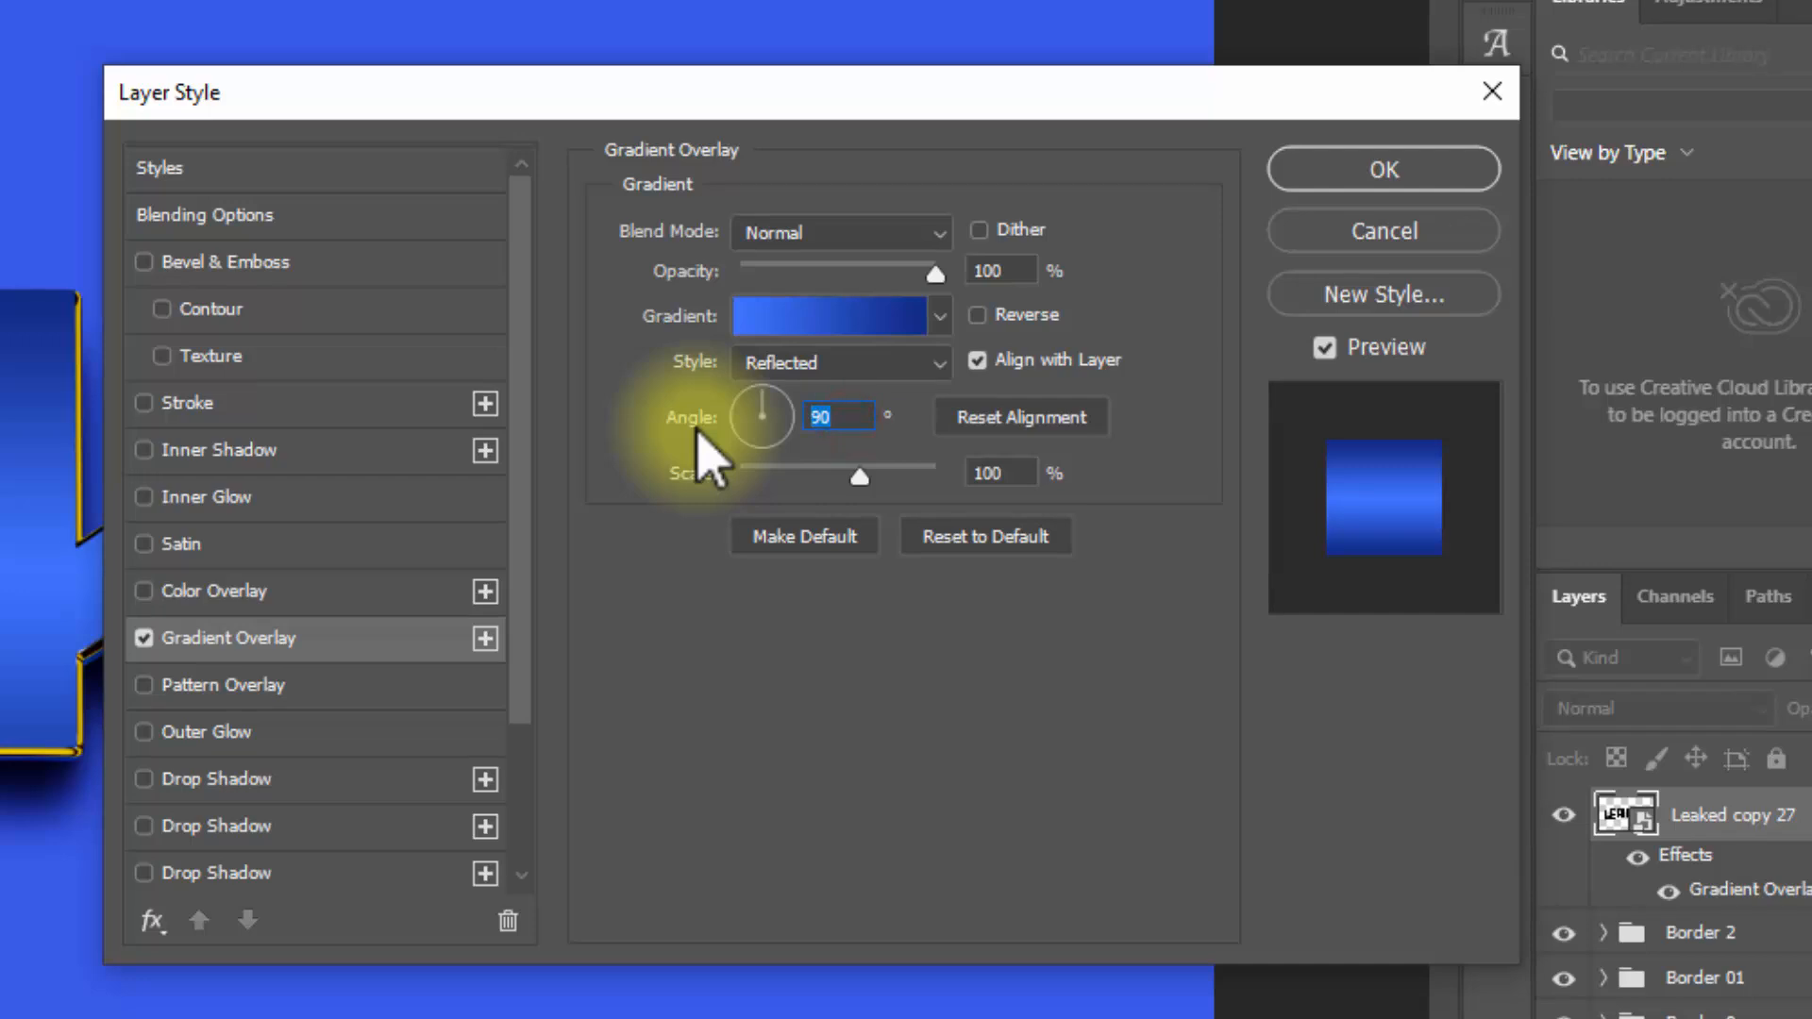
text(57)
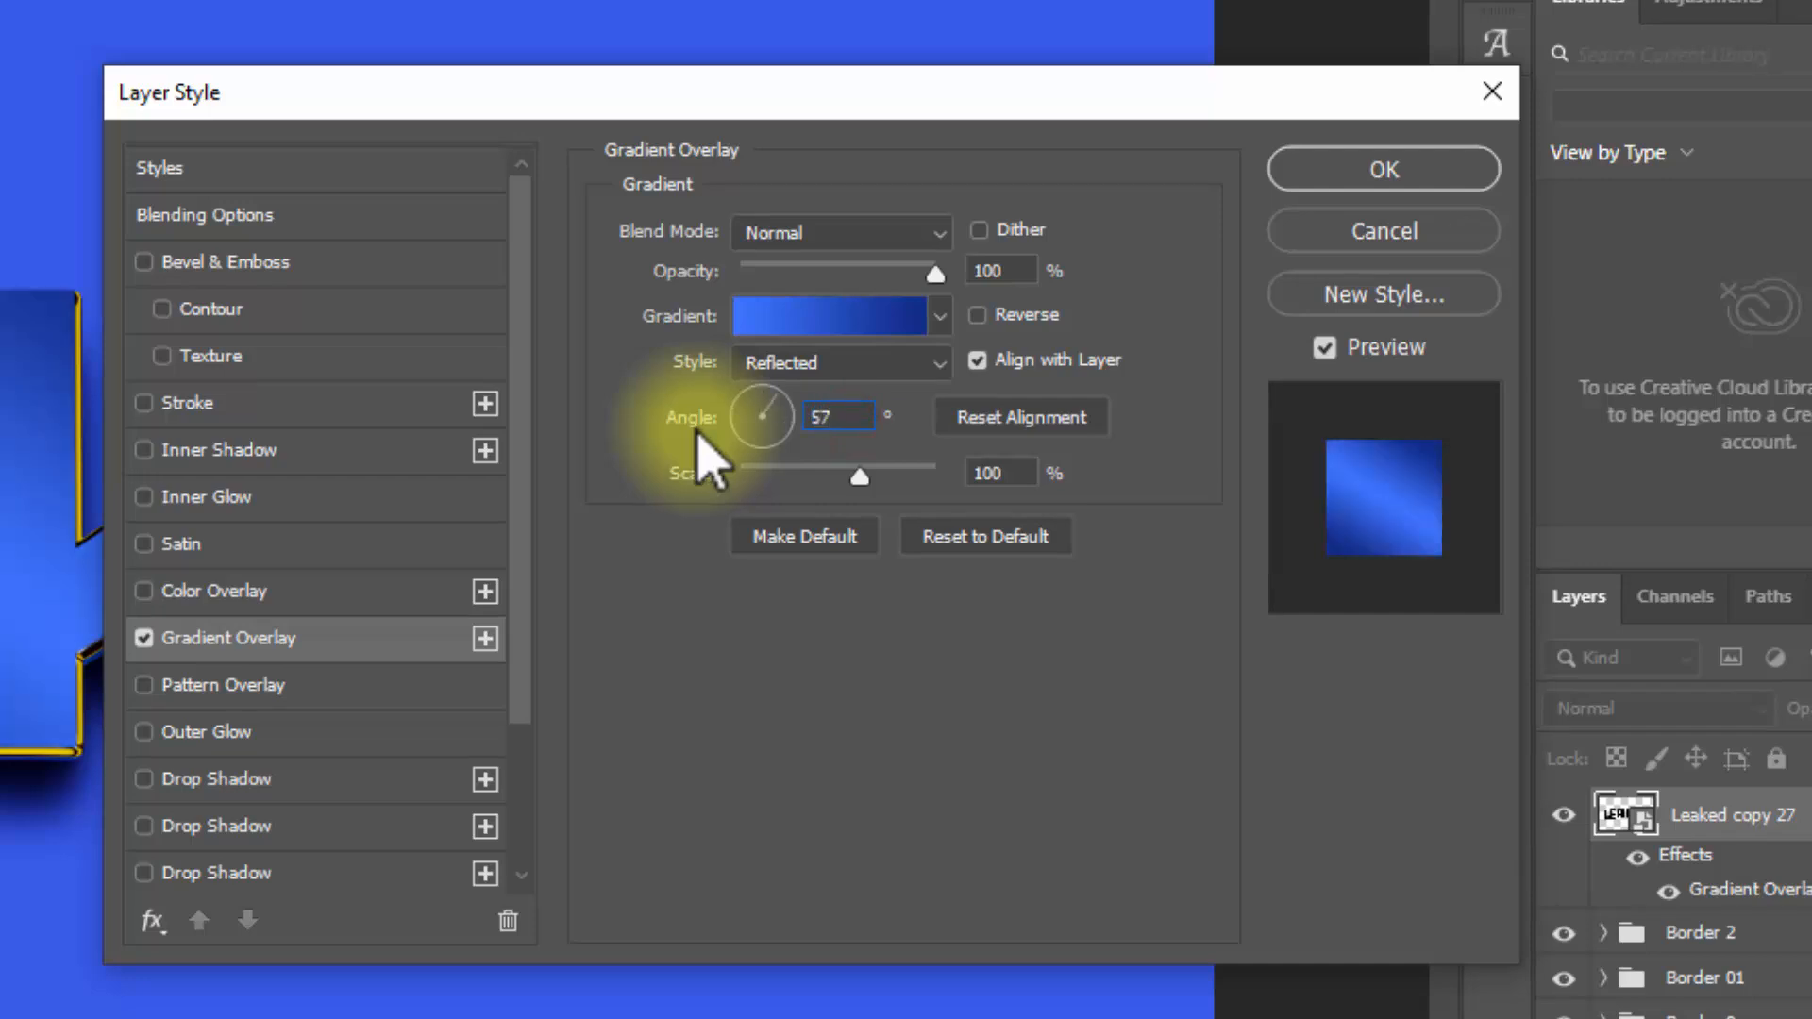
click(1011, 474)
text(150)
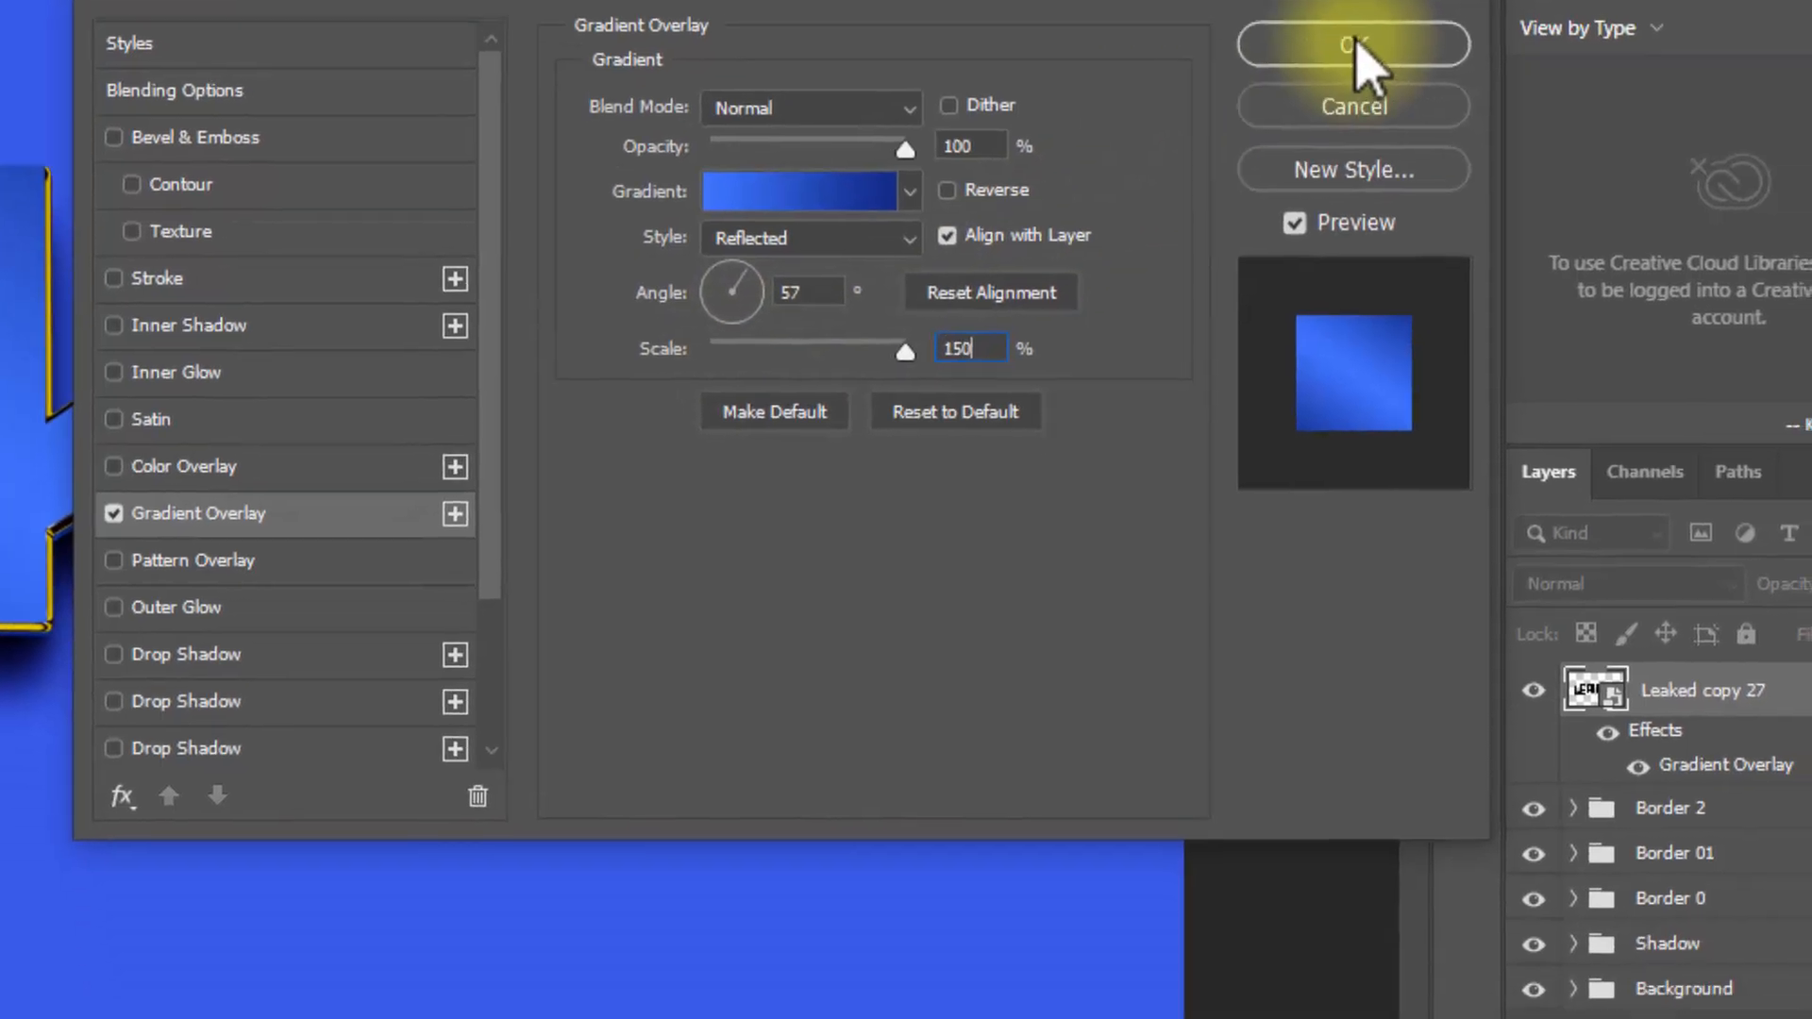
click(1384, 169)
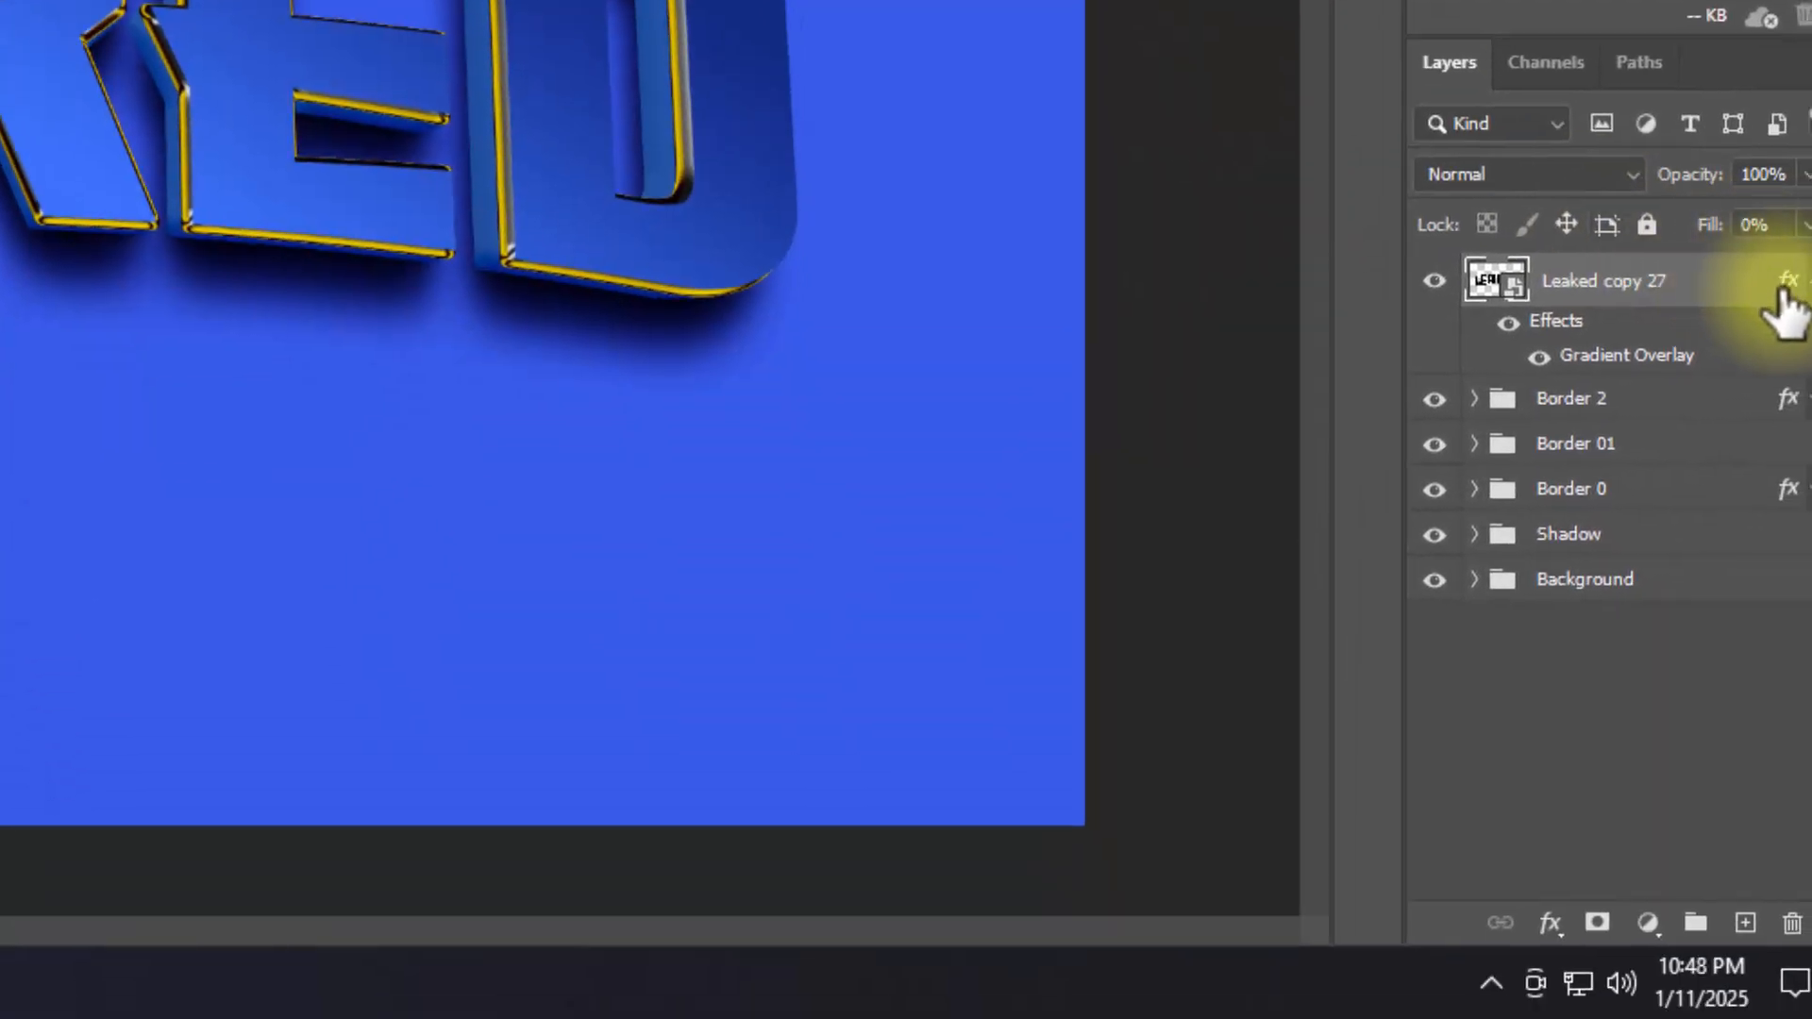
click(1804, 282)
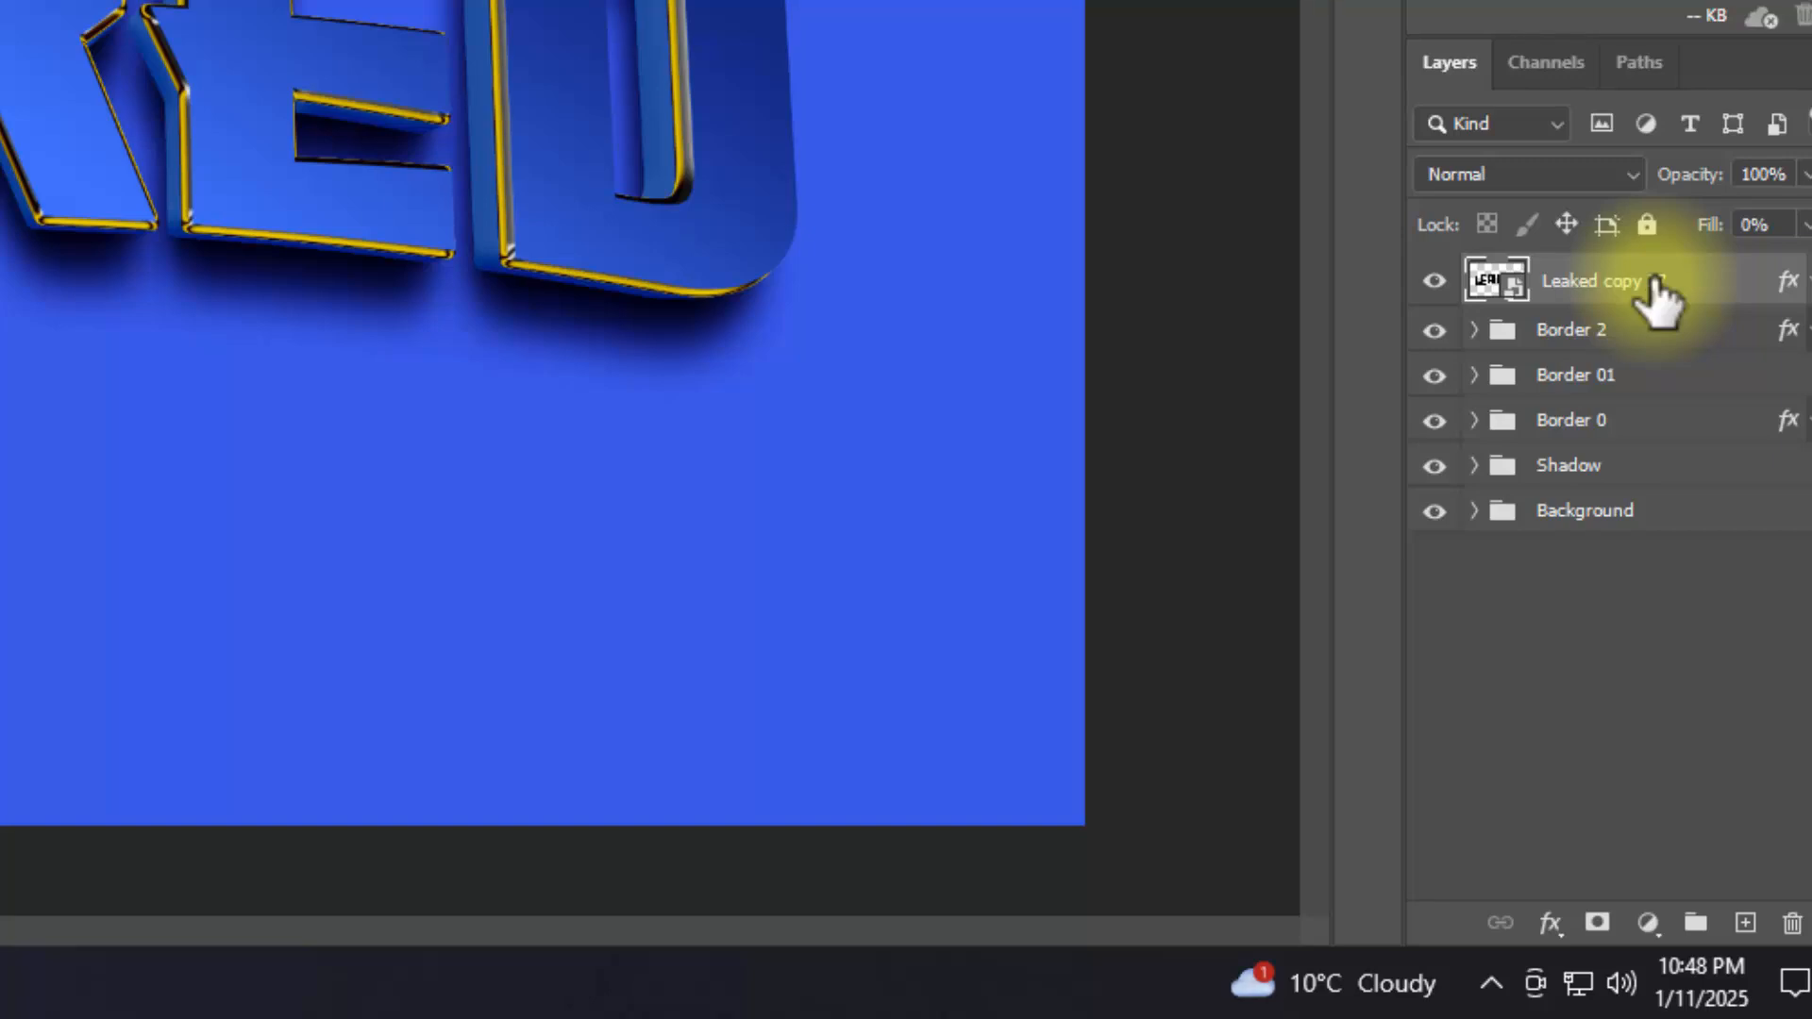
Step: Duplicate the Leaked copy 27 layer and turn off the Gradient Overlay in the copy's layer style
key(ctrl+shift+alt+t)
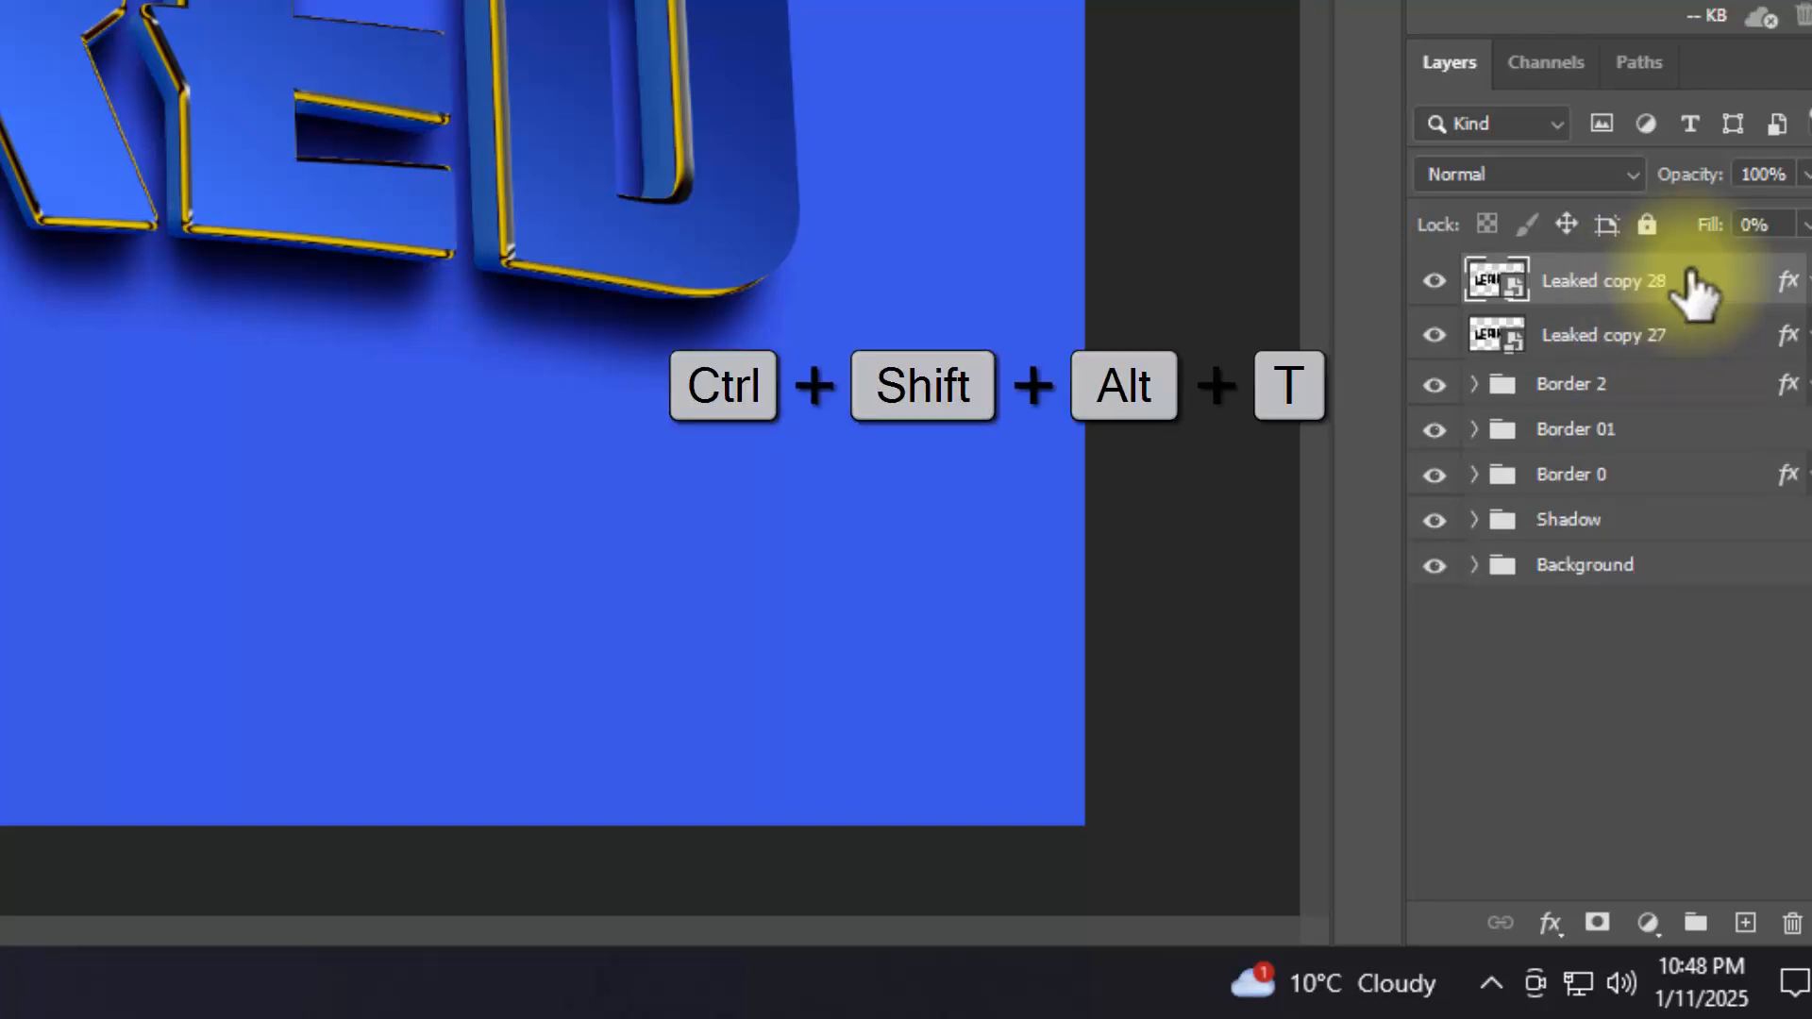
double_click(1788, 283)
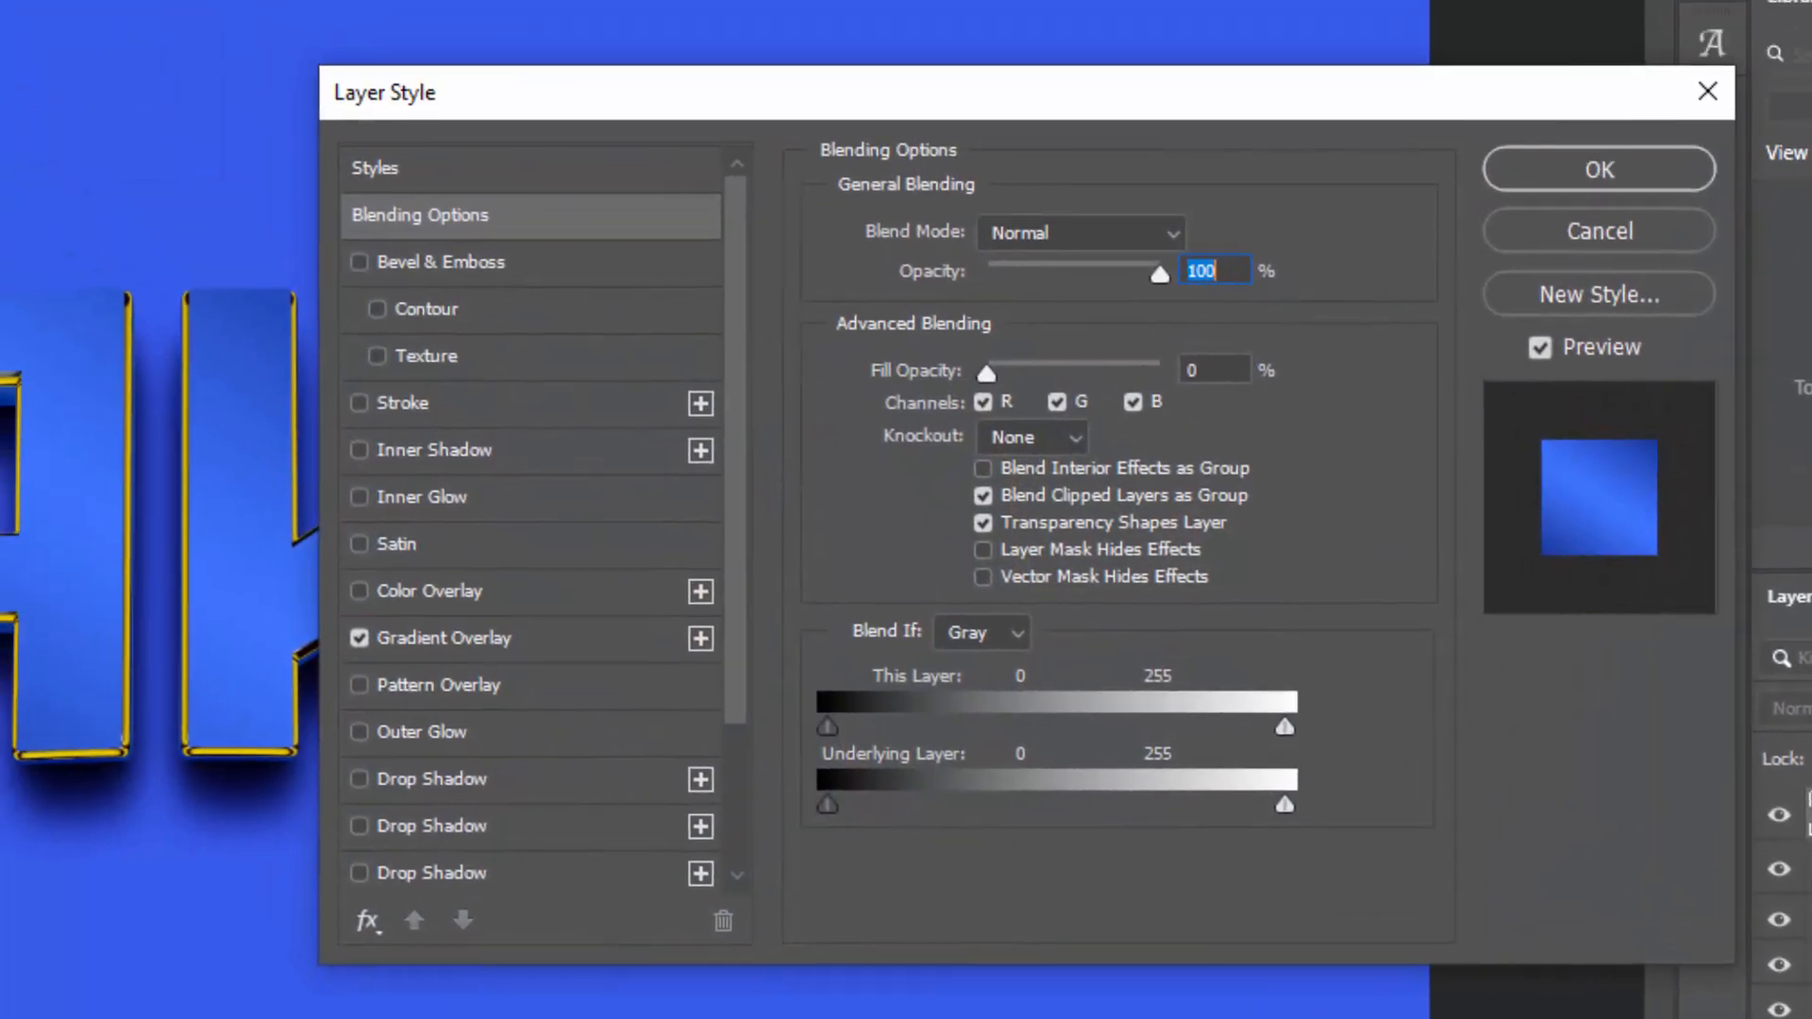
click(1215, 369)
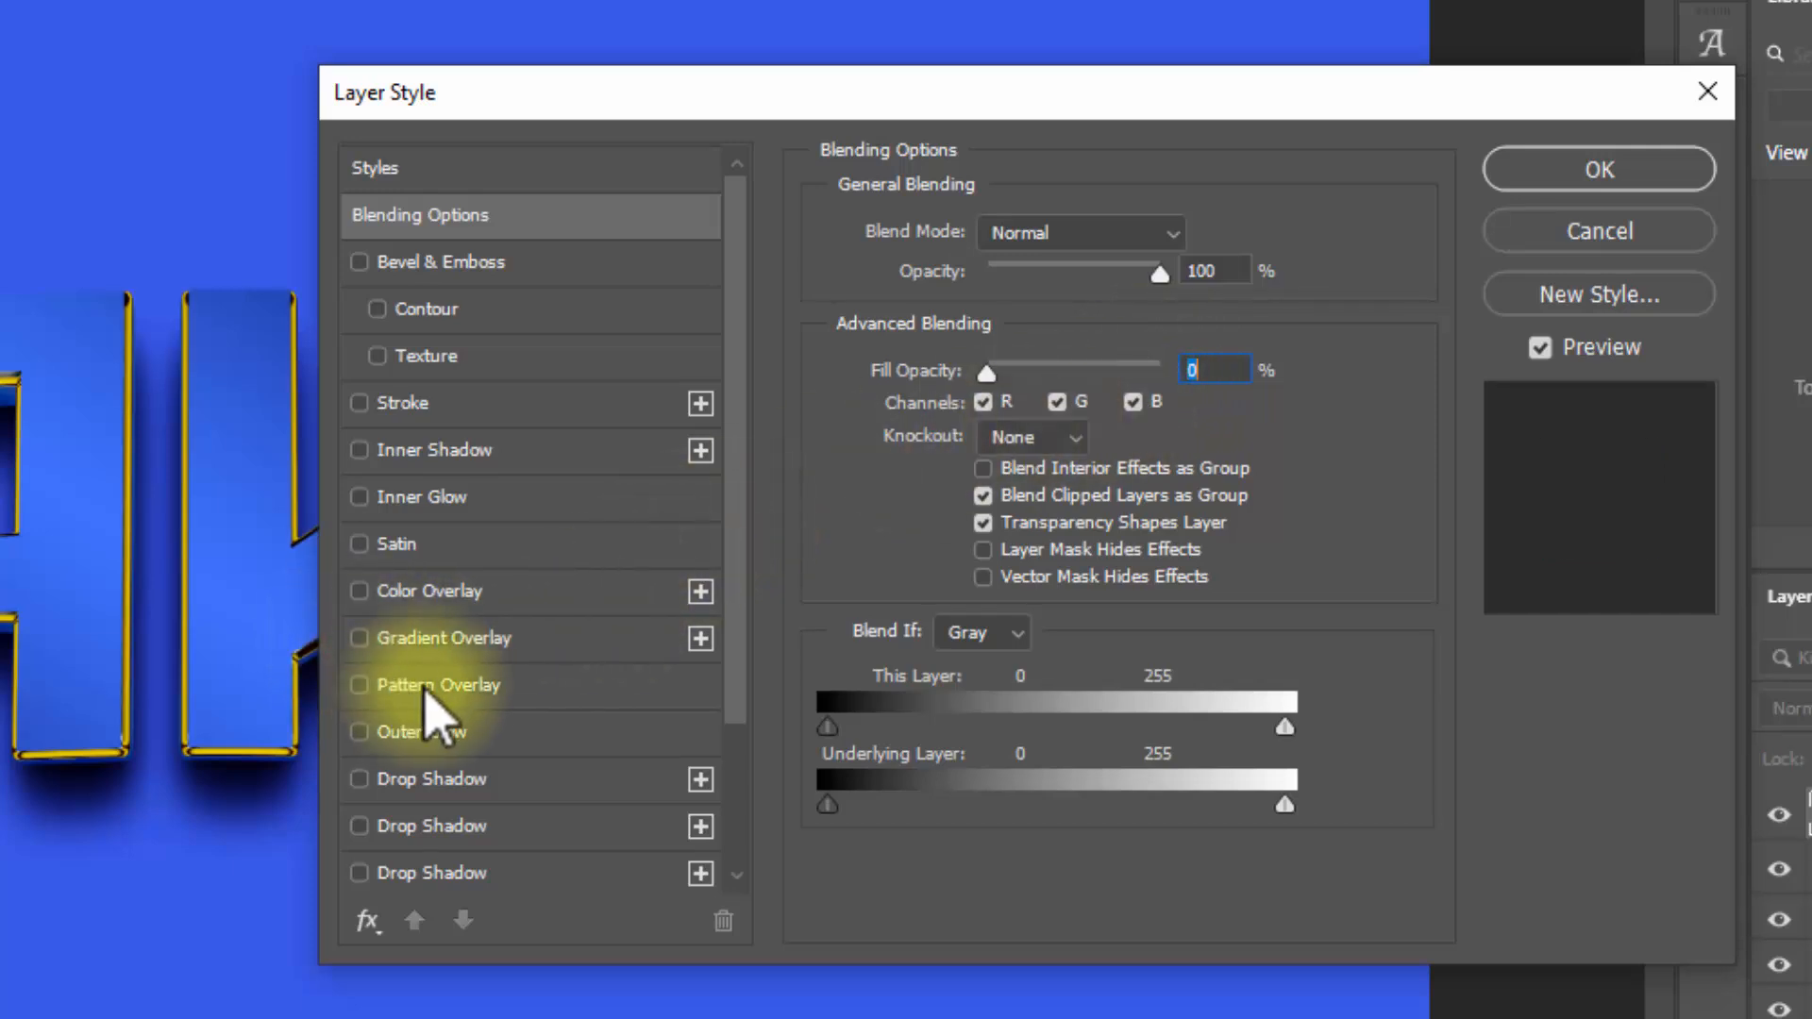
Step: Add a Pattern Overlay to the duplicated text layer with Overlay blend mode at 100% opacity
click(437, 689)
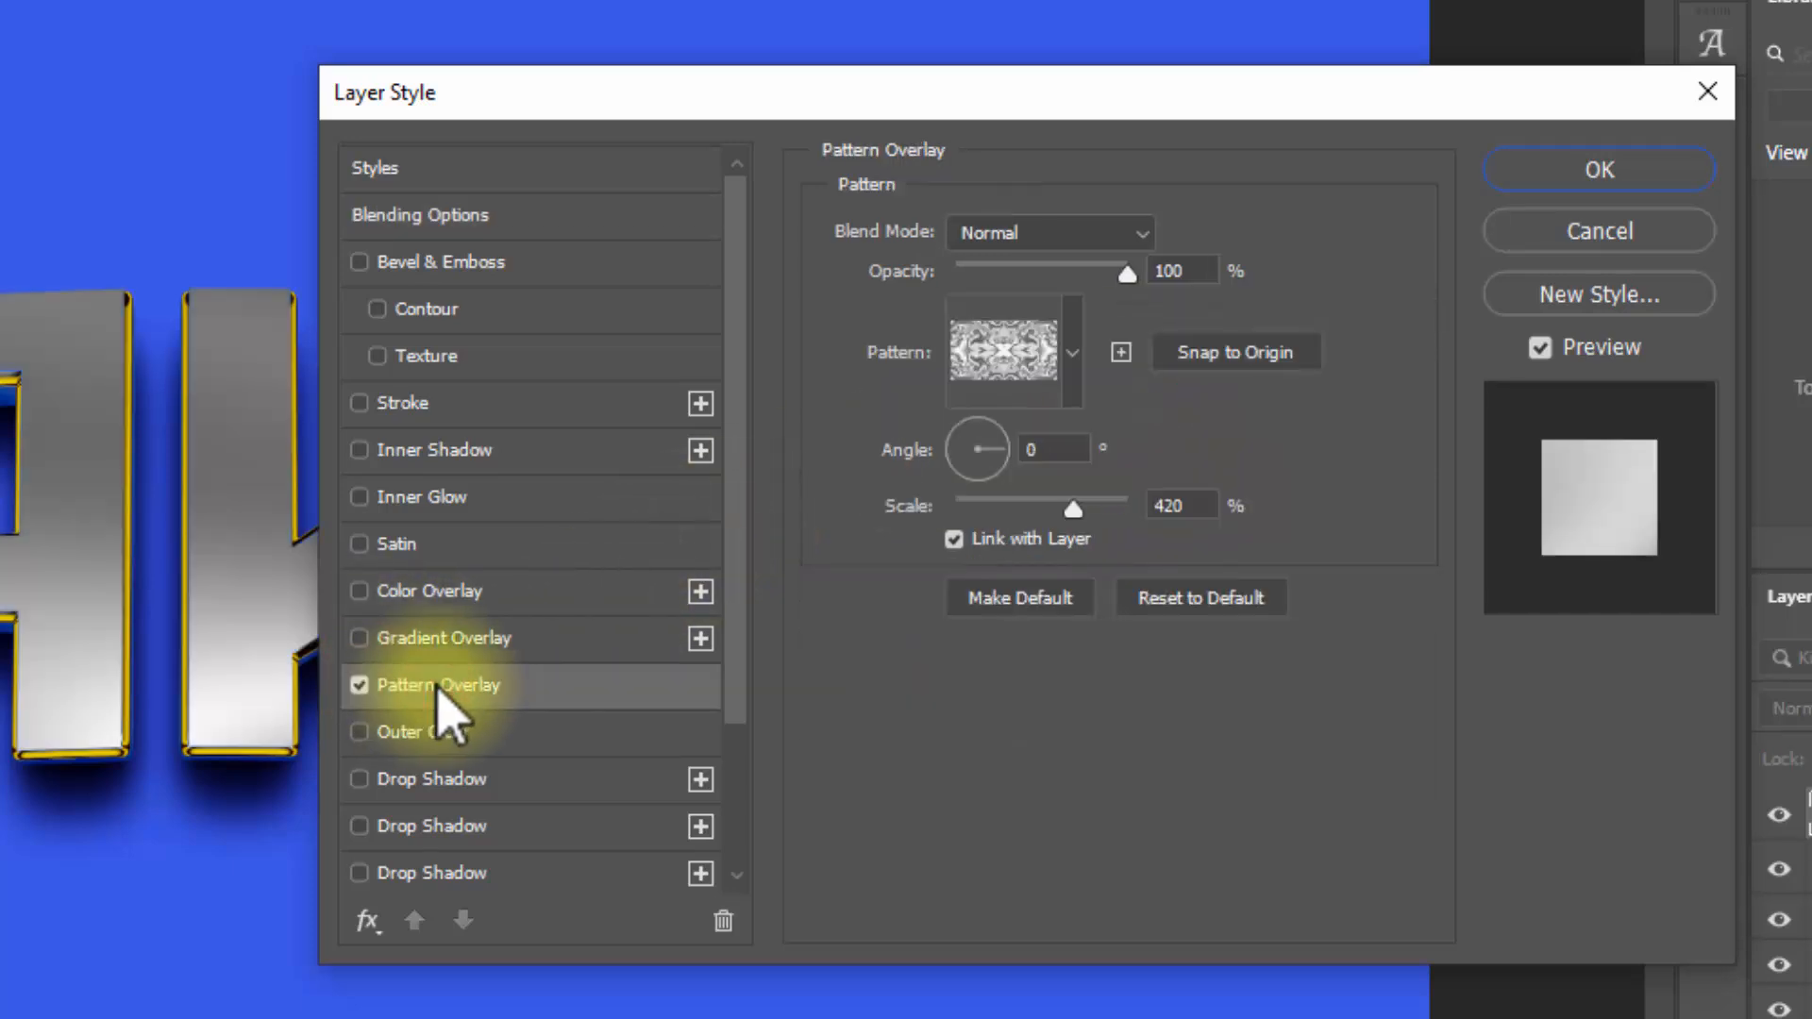
click(1050, 234)
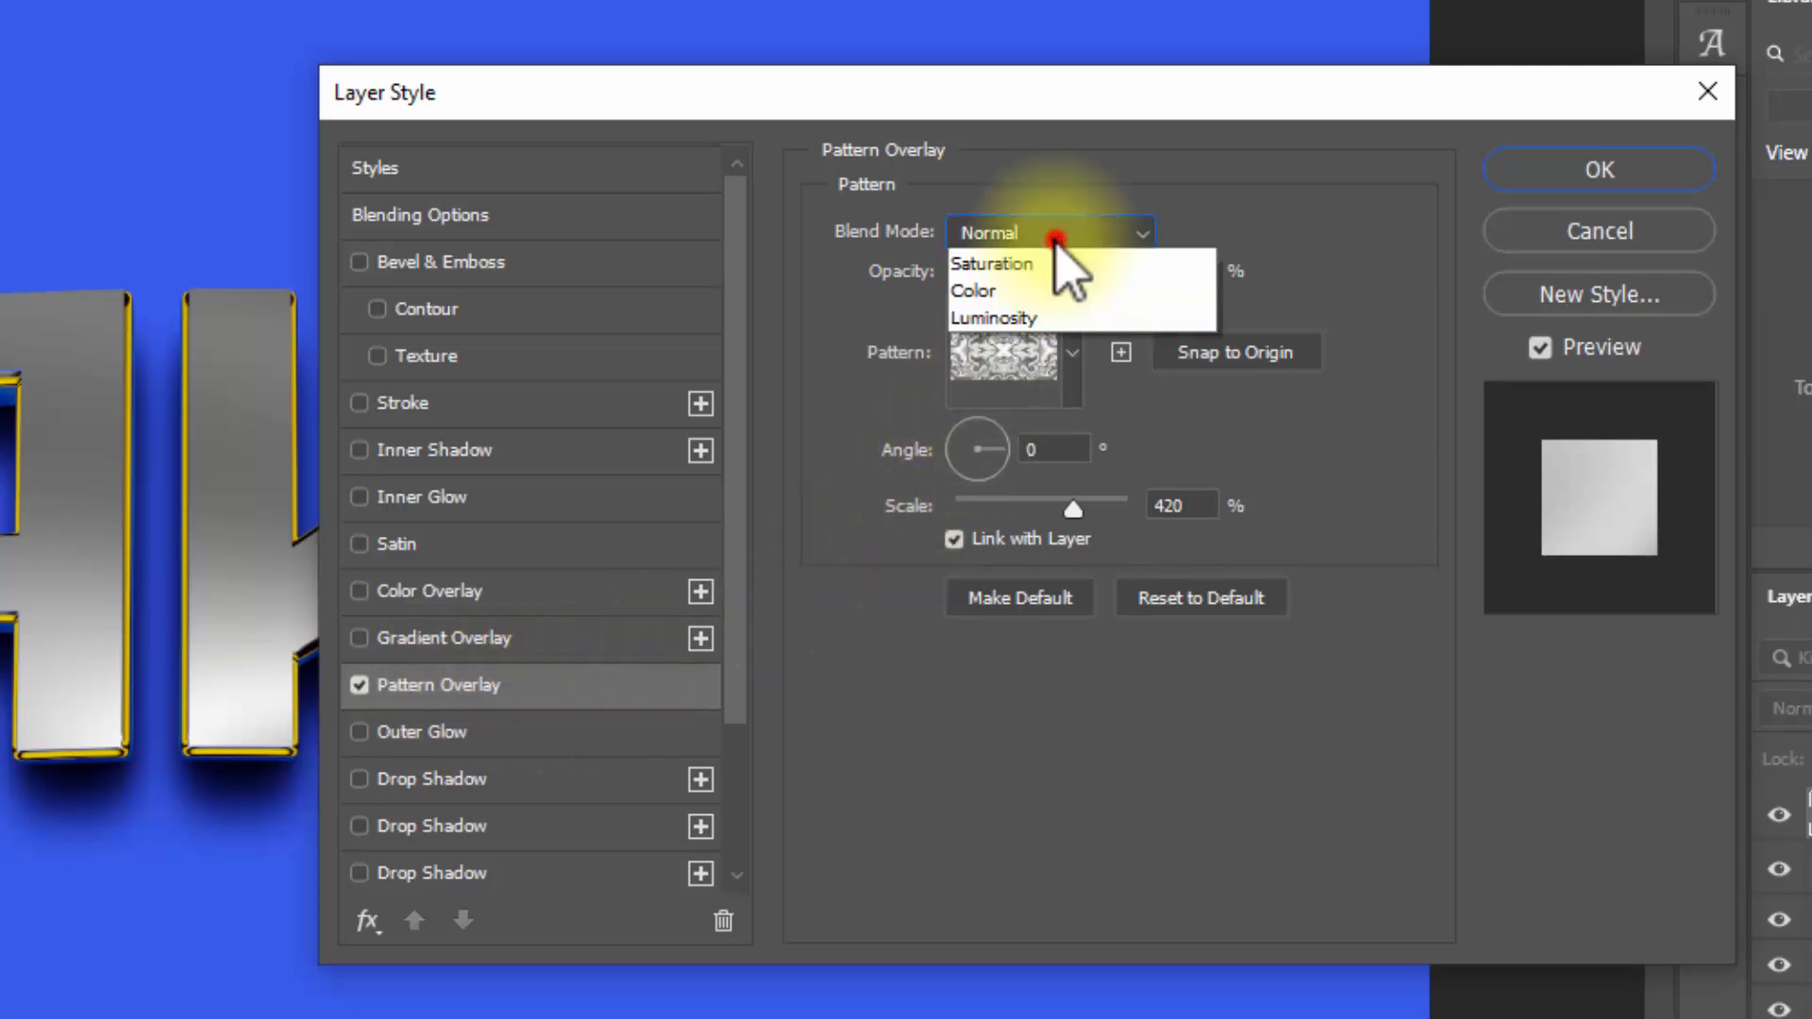
click(1058, 668)
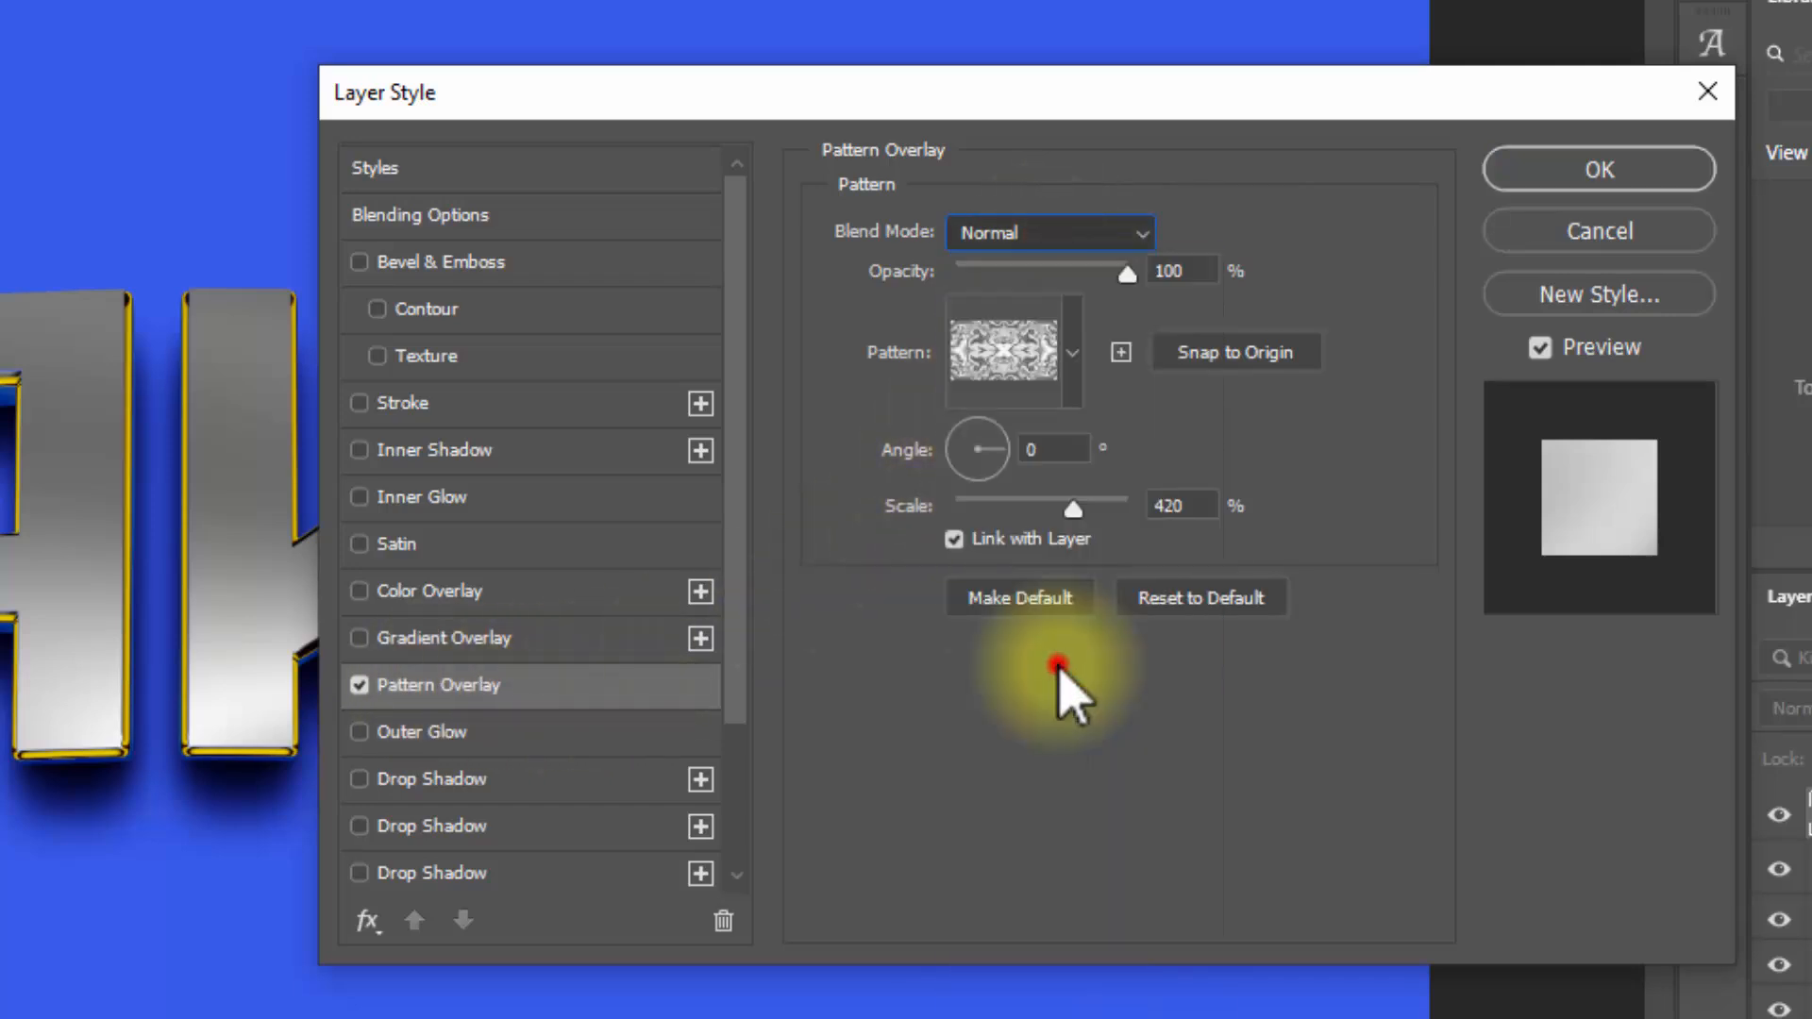
click(1192, 271)
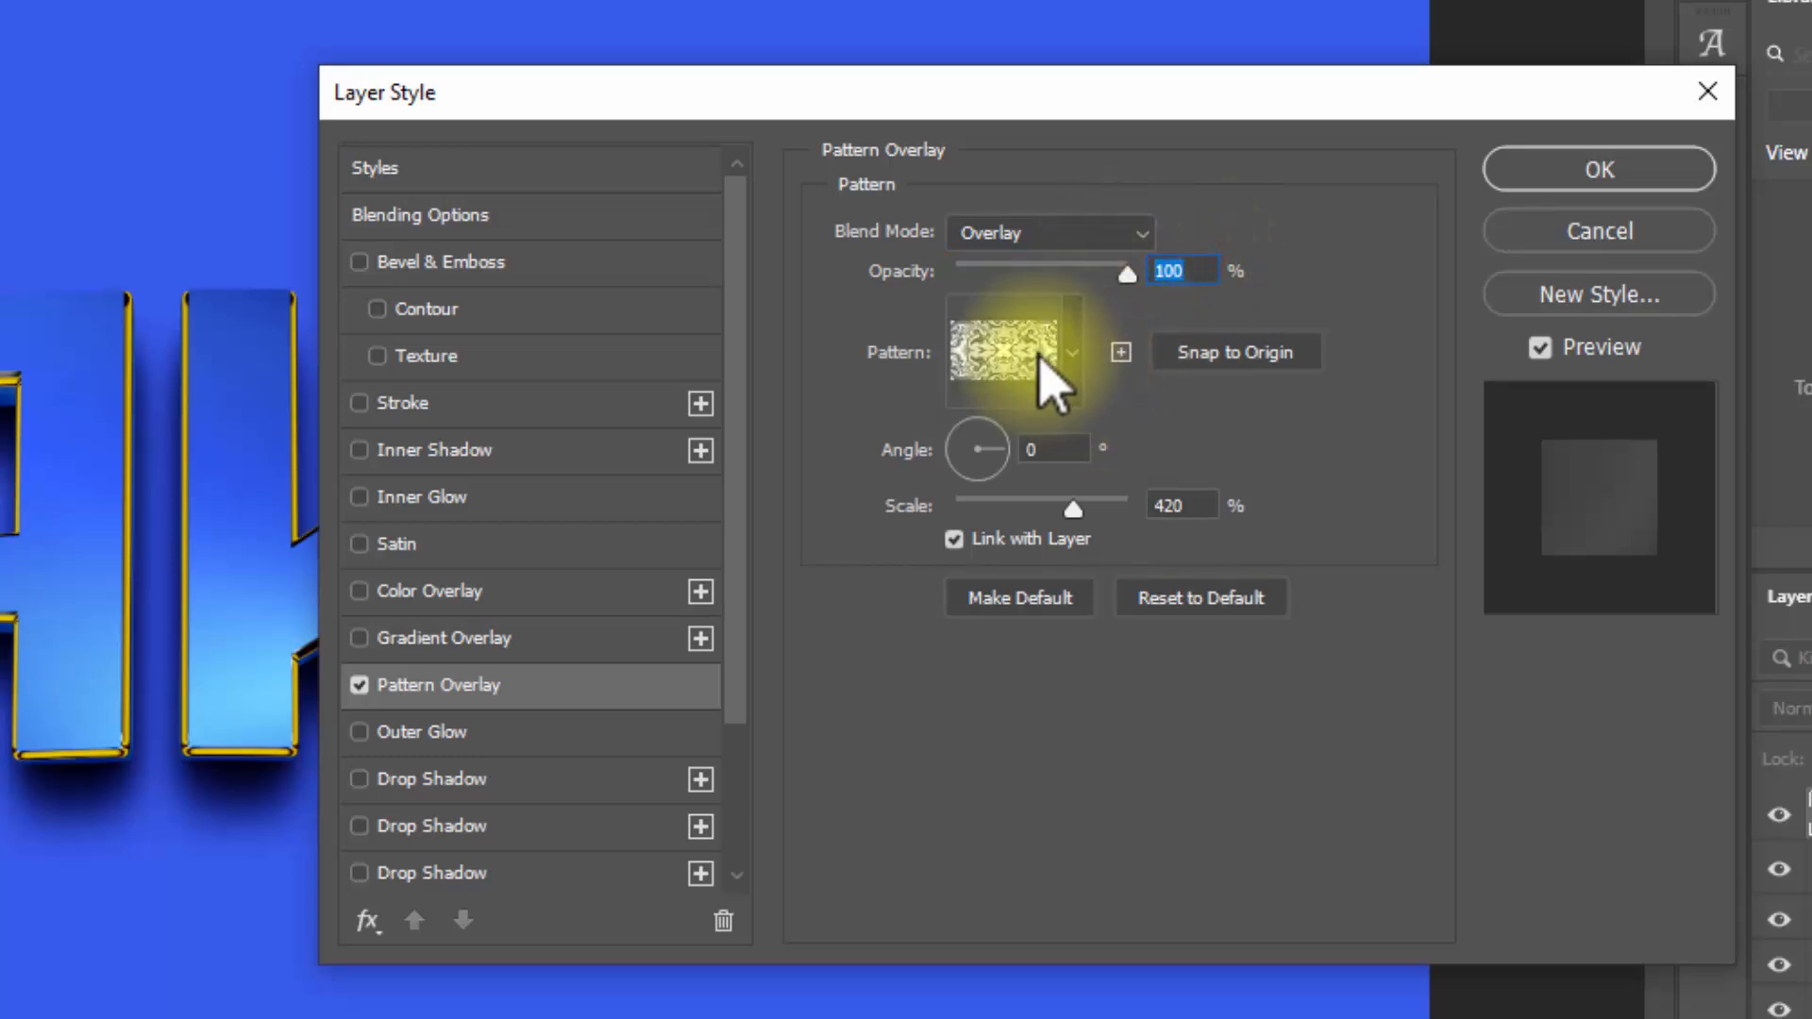
Step: Import the cement ypePatterns file and choose the grey cement texture as the overlay pattern
click(1072, 354)
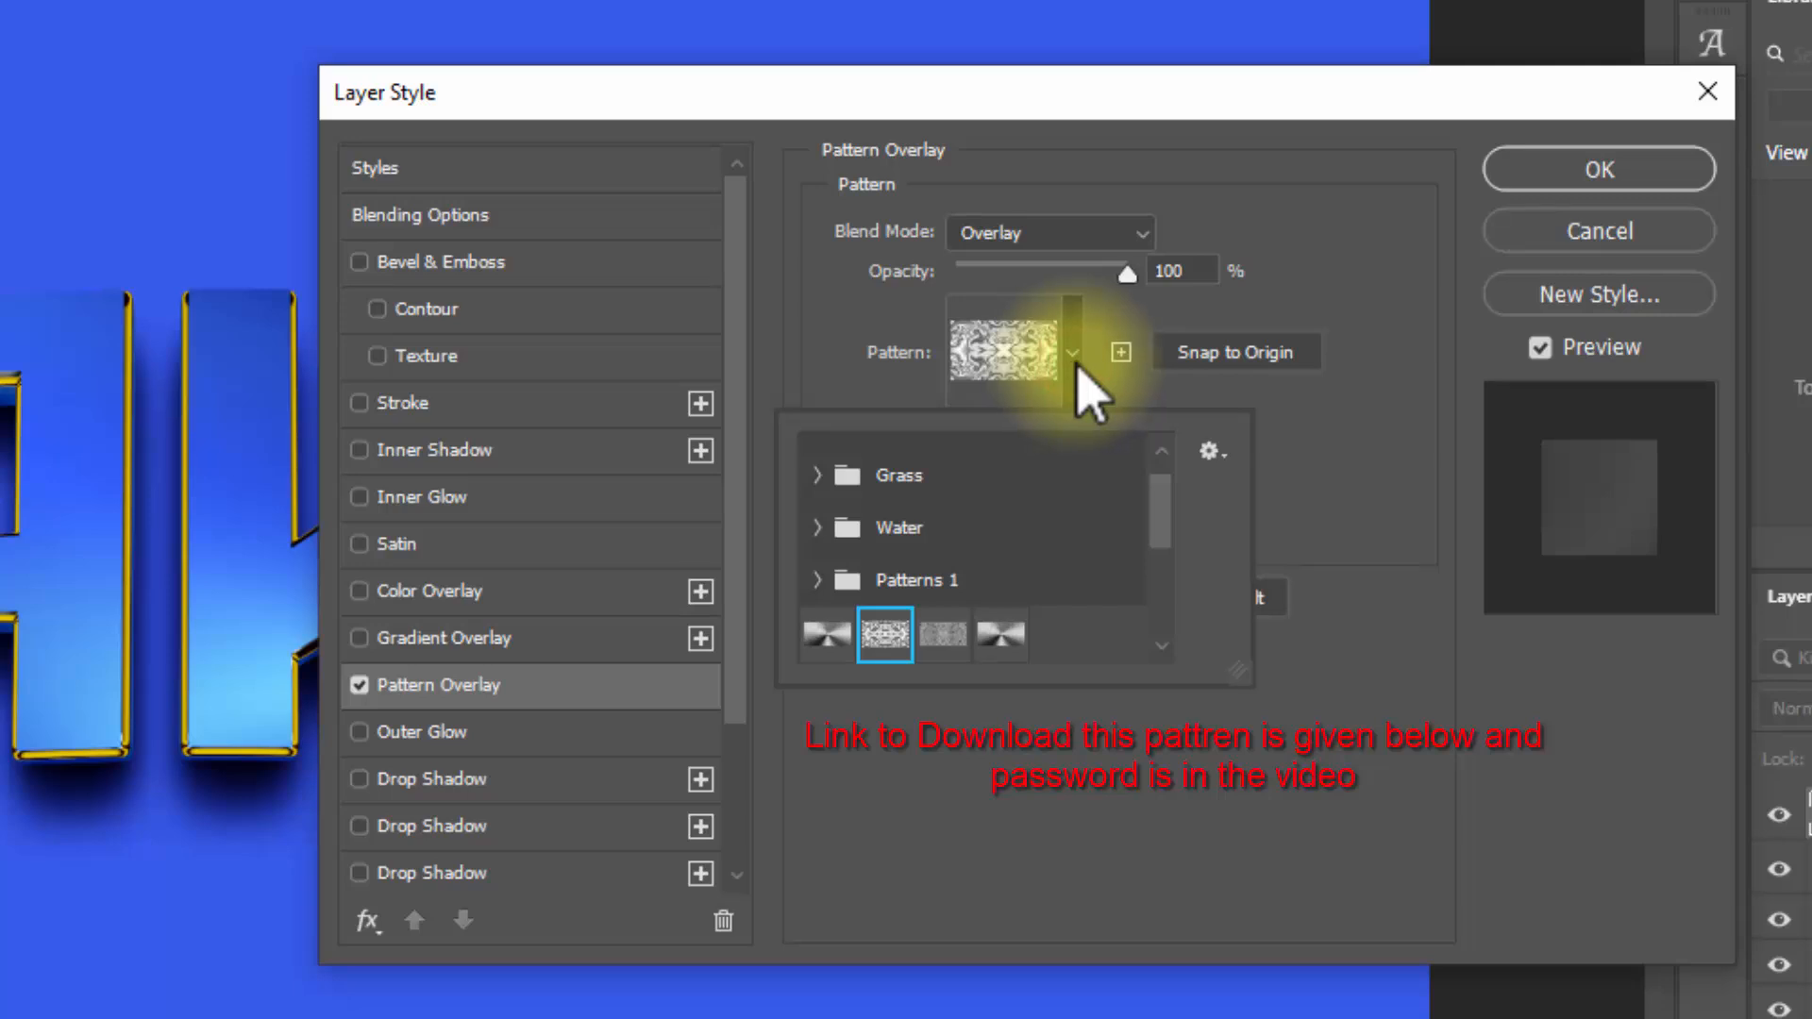
click(1211, 451)
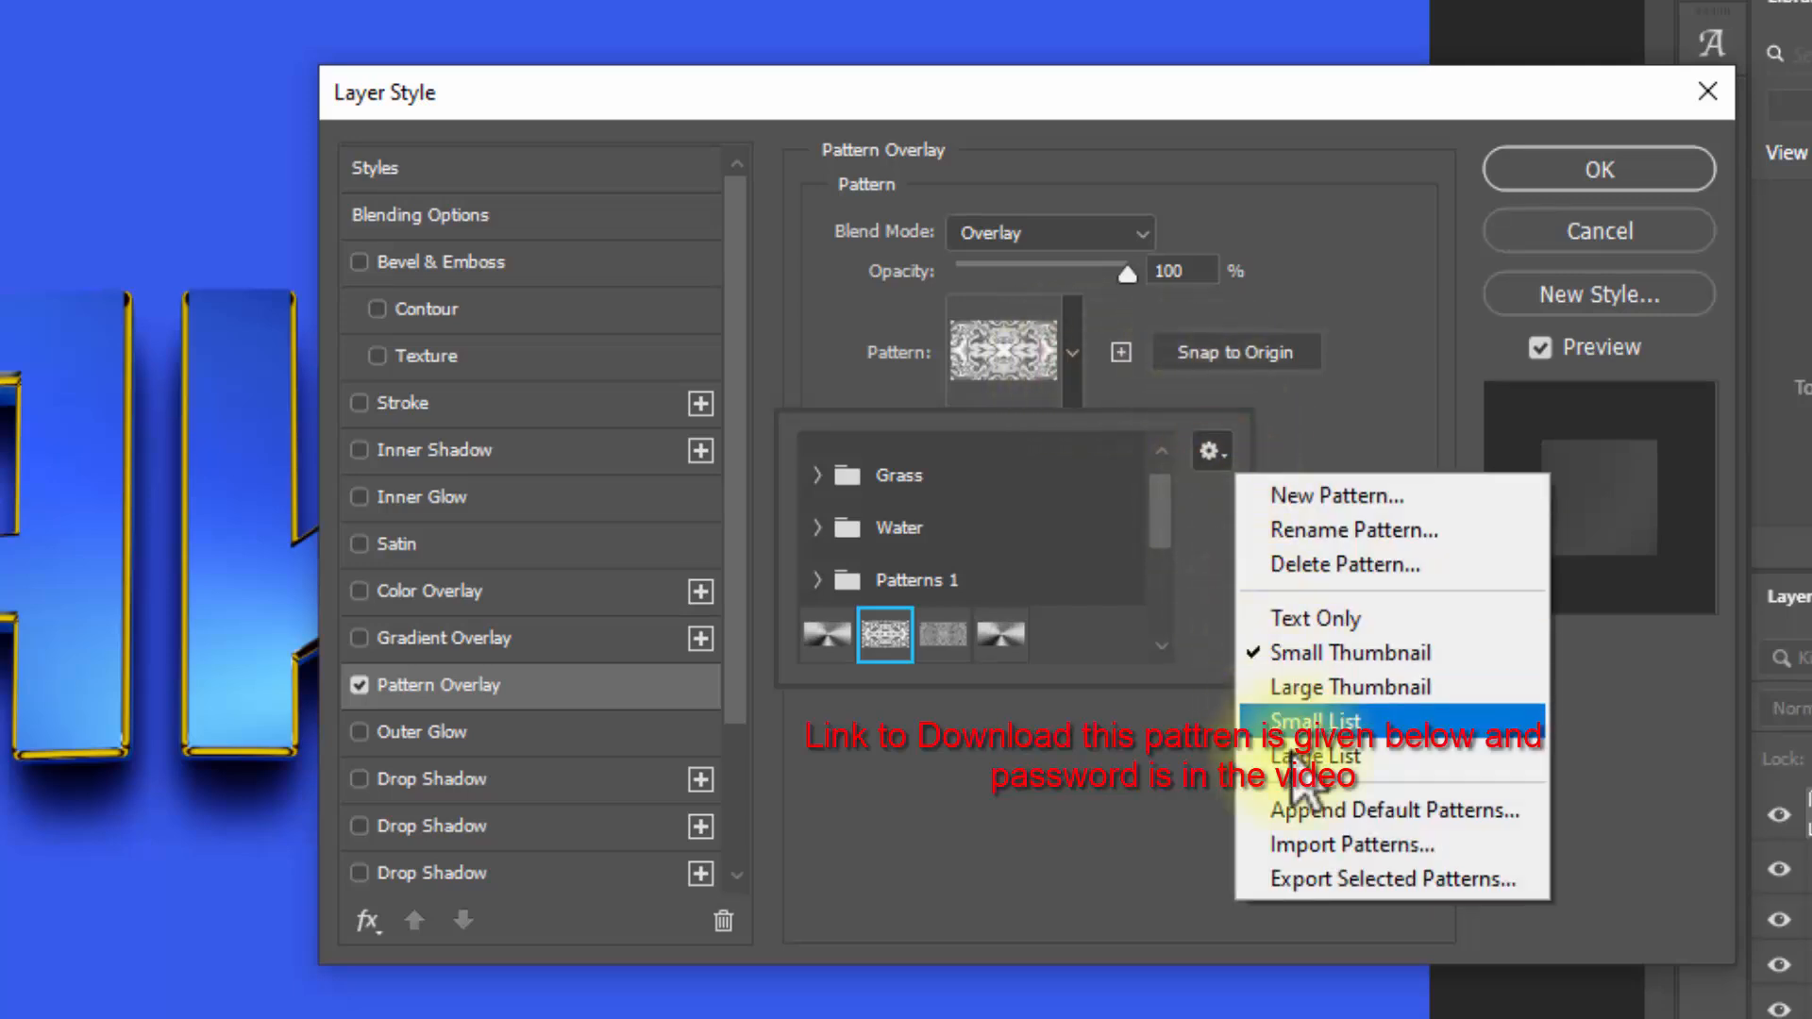
click(1314, 846)
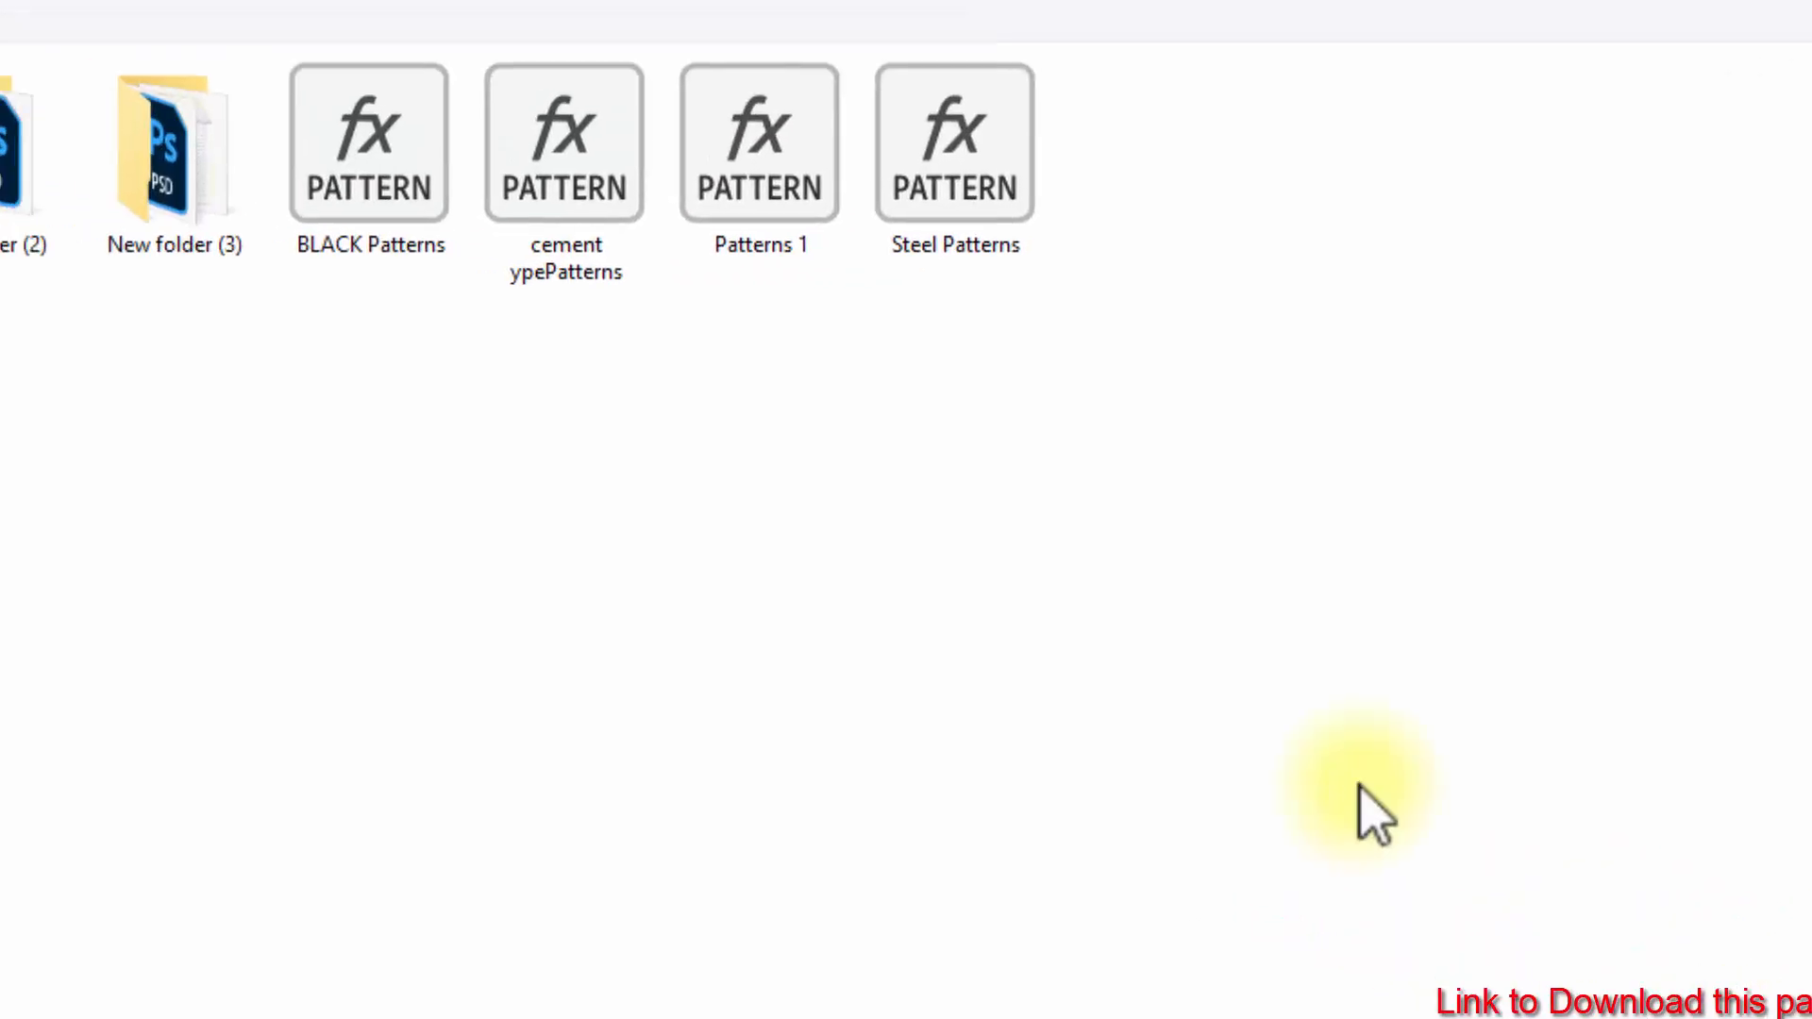
click(878, 293)
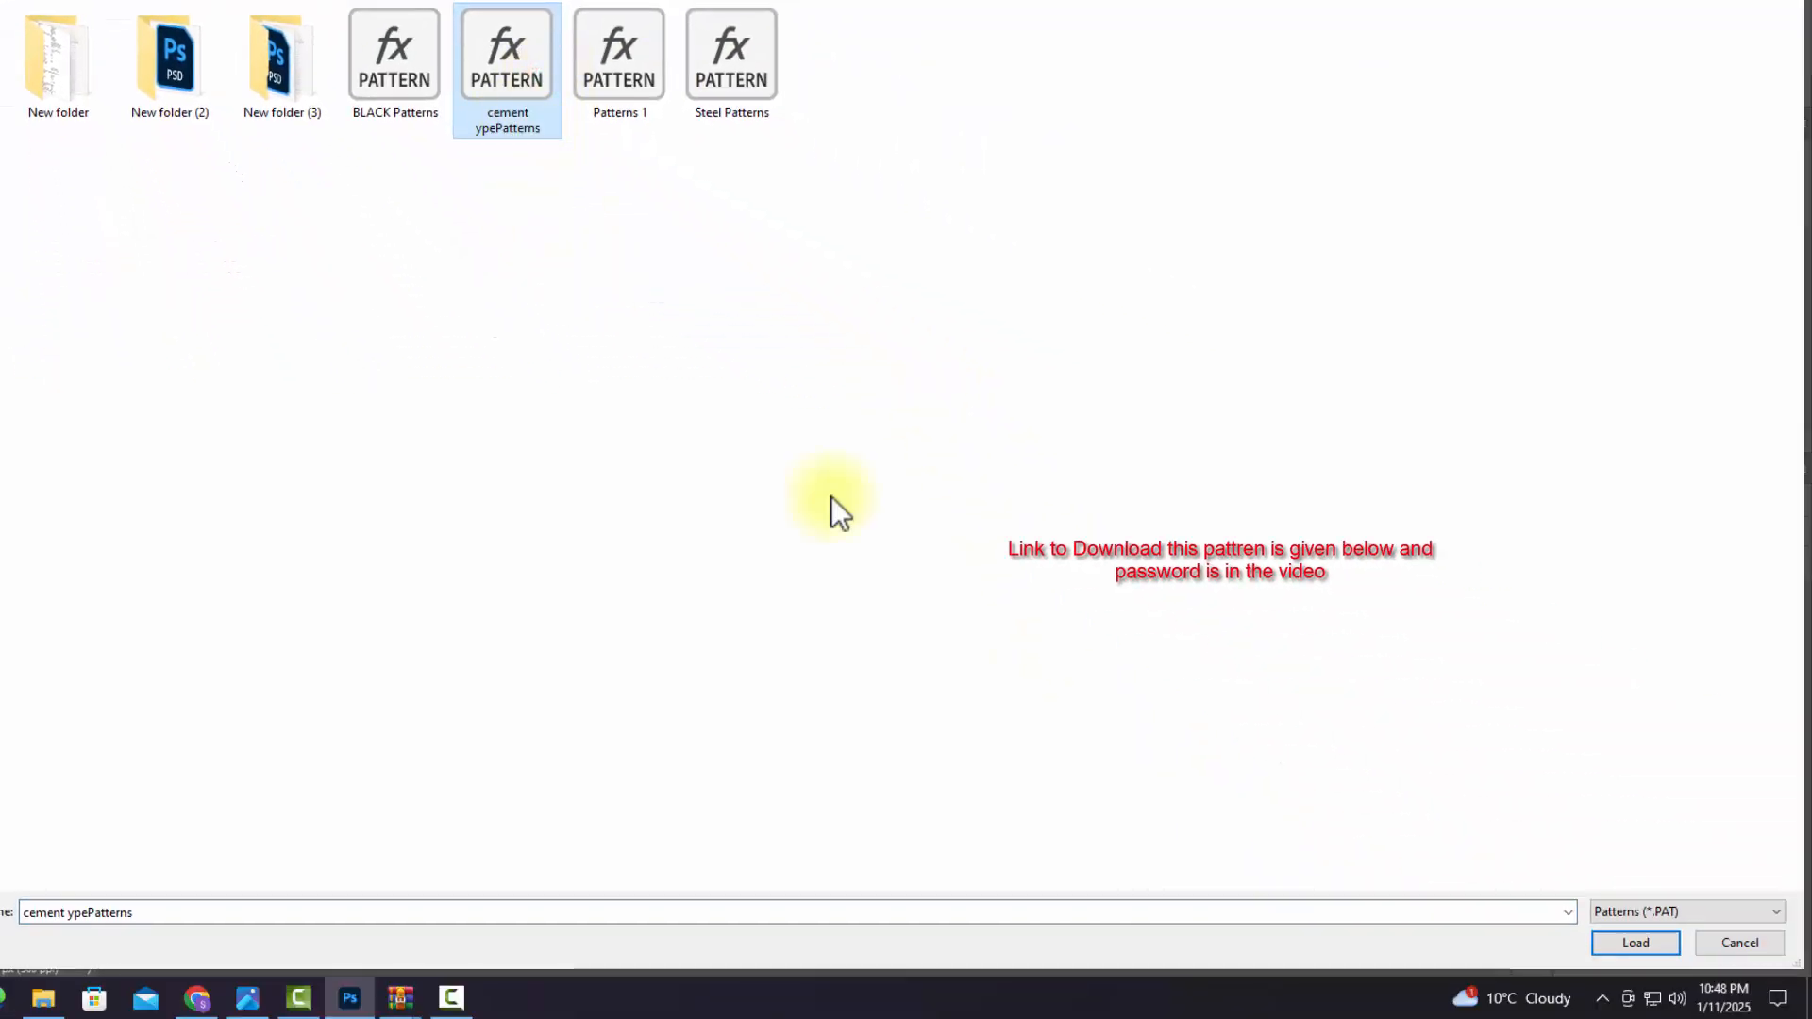
click(1629, 936)
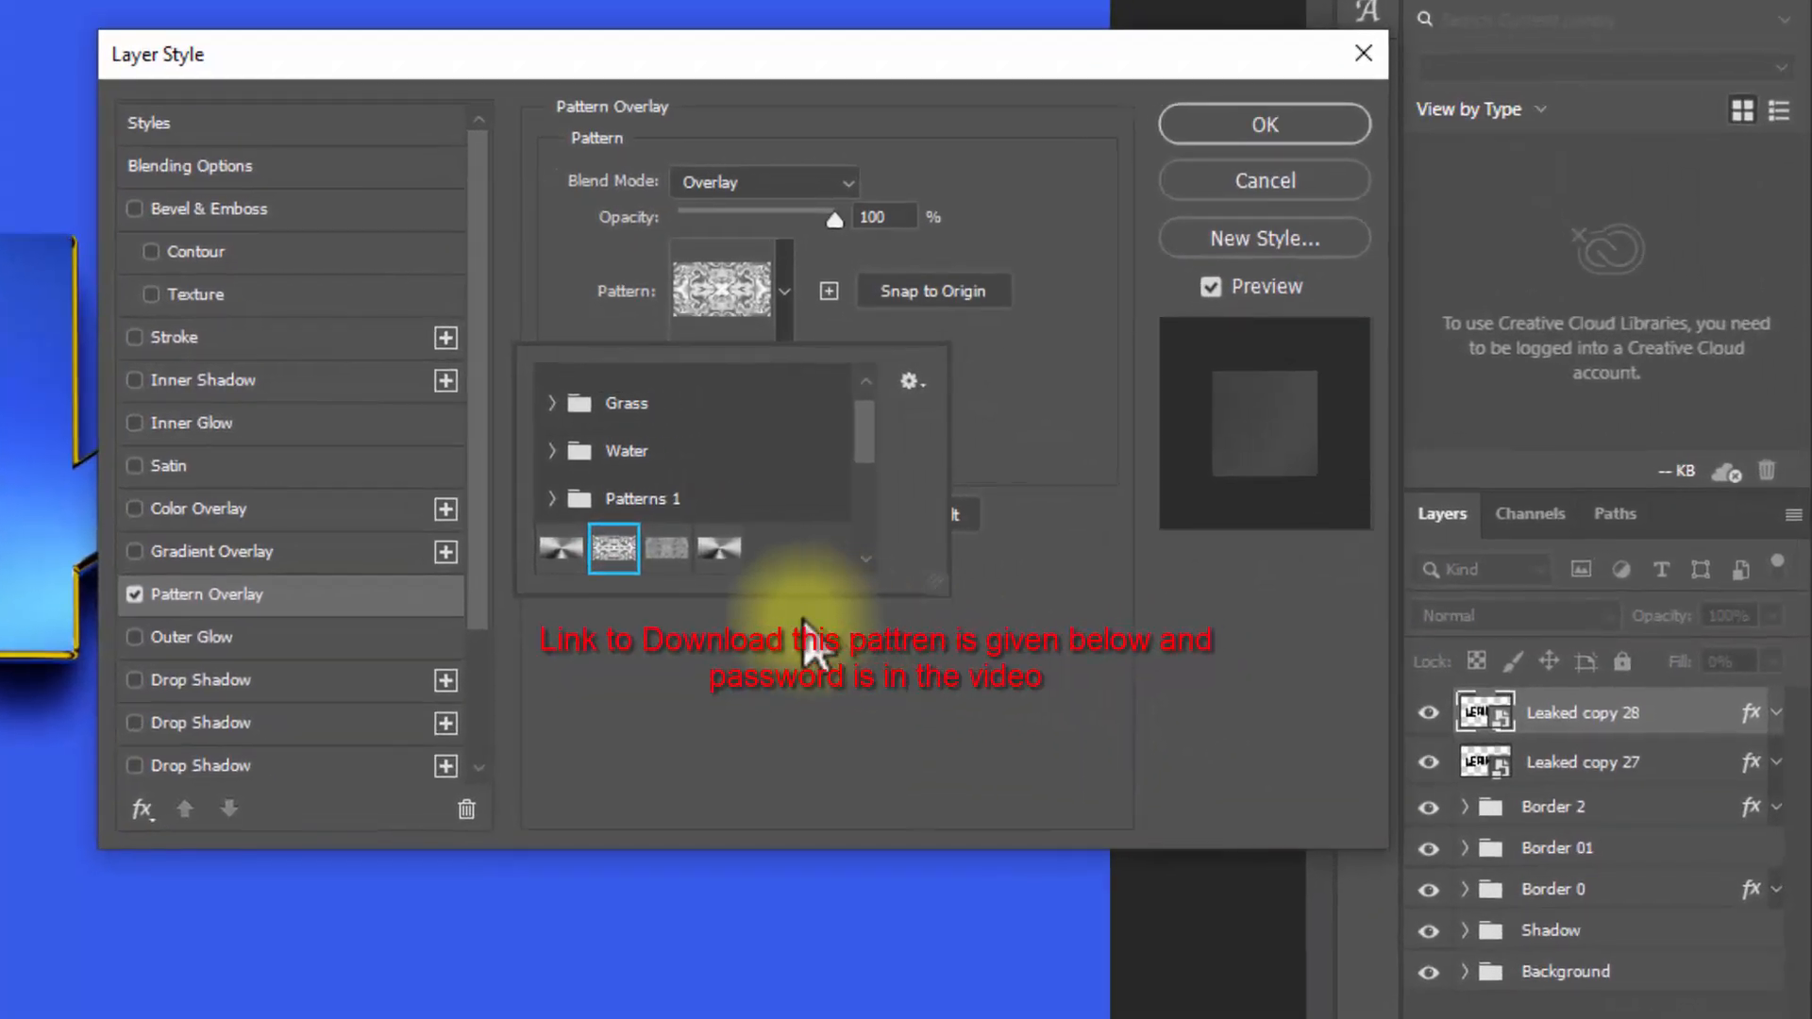
click(667, 550)
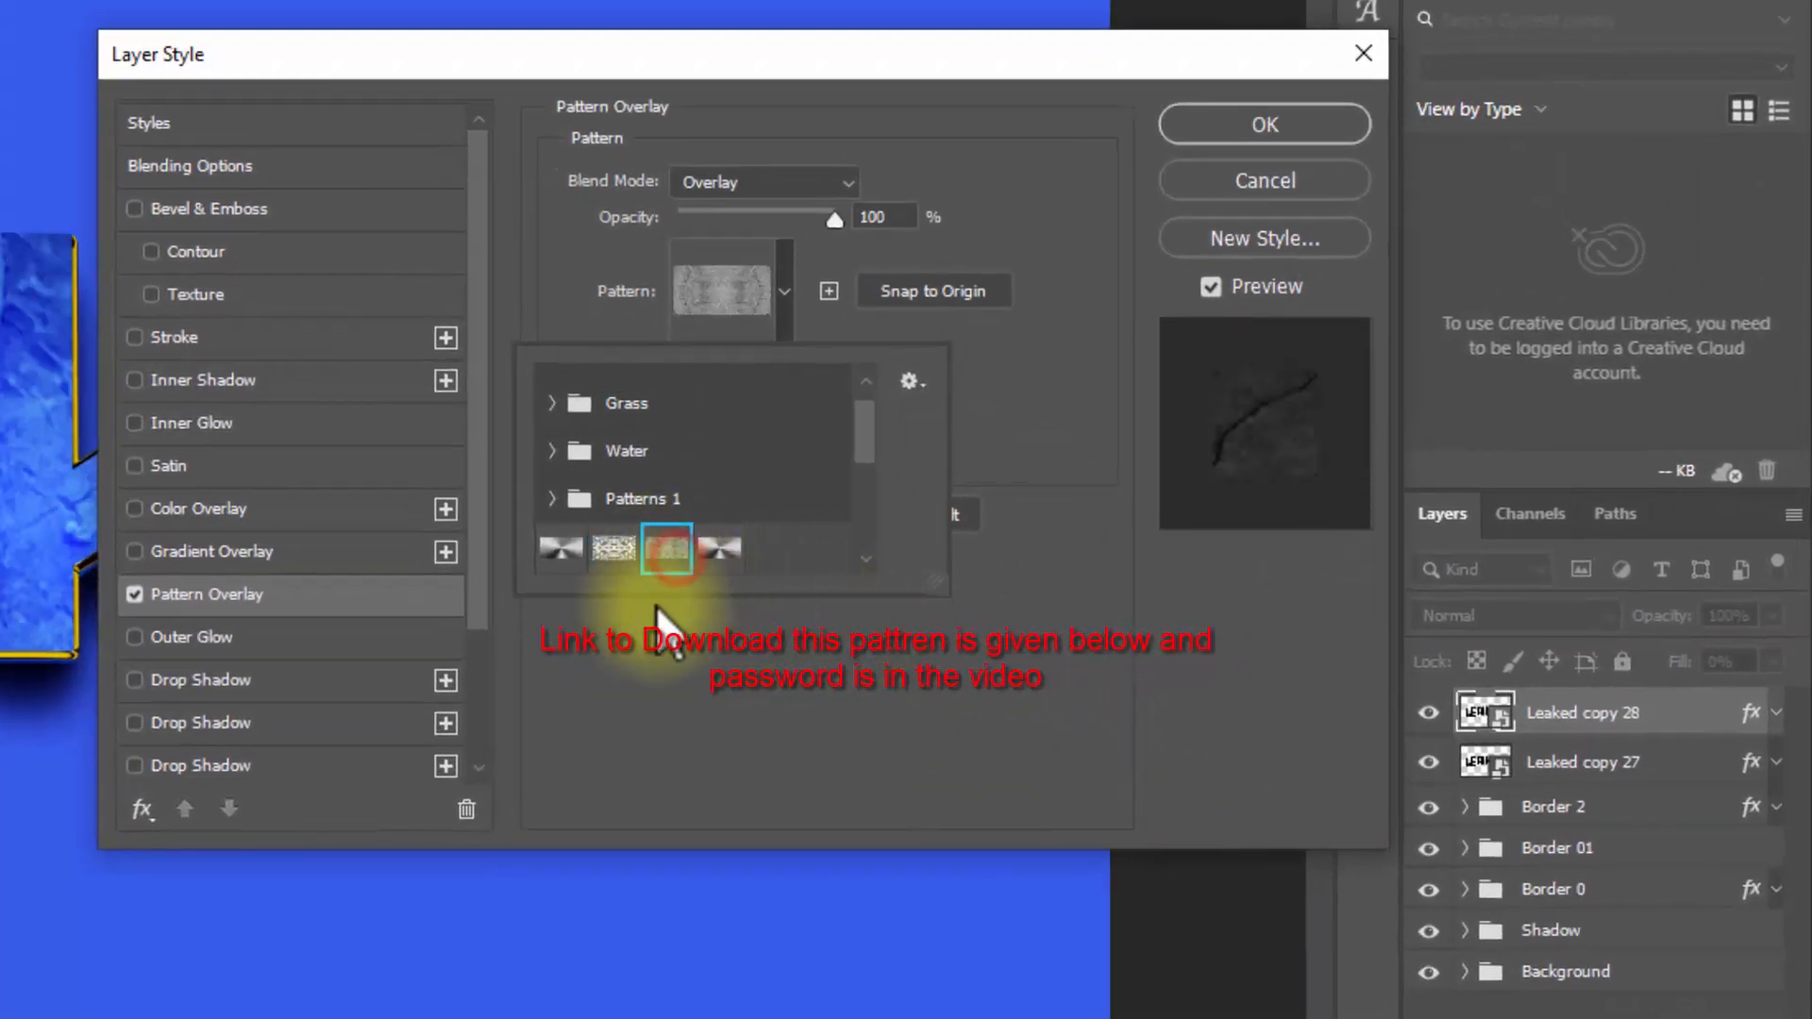
Step: Set the Pattern Overlay scale to 100% and apply the layer style to the duplicated text layer
click(1040, 354)
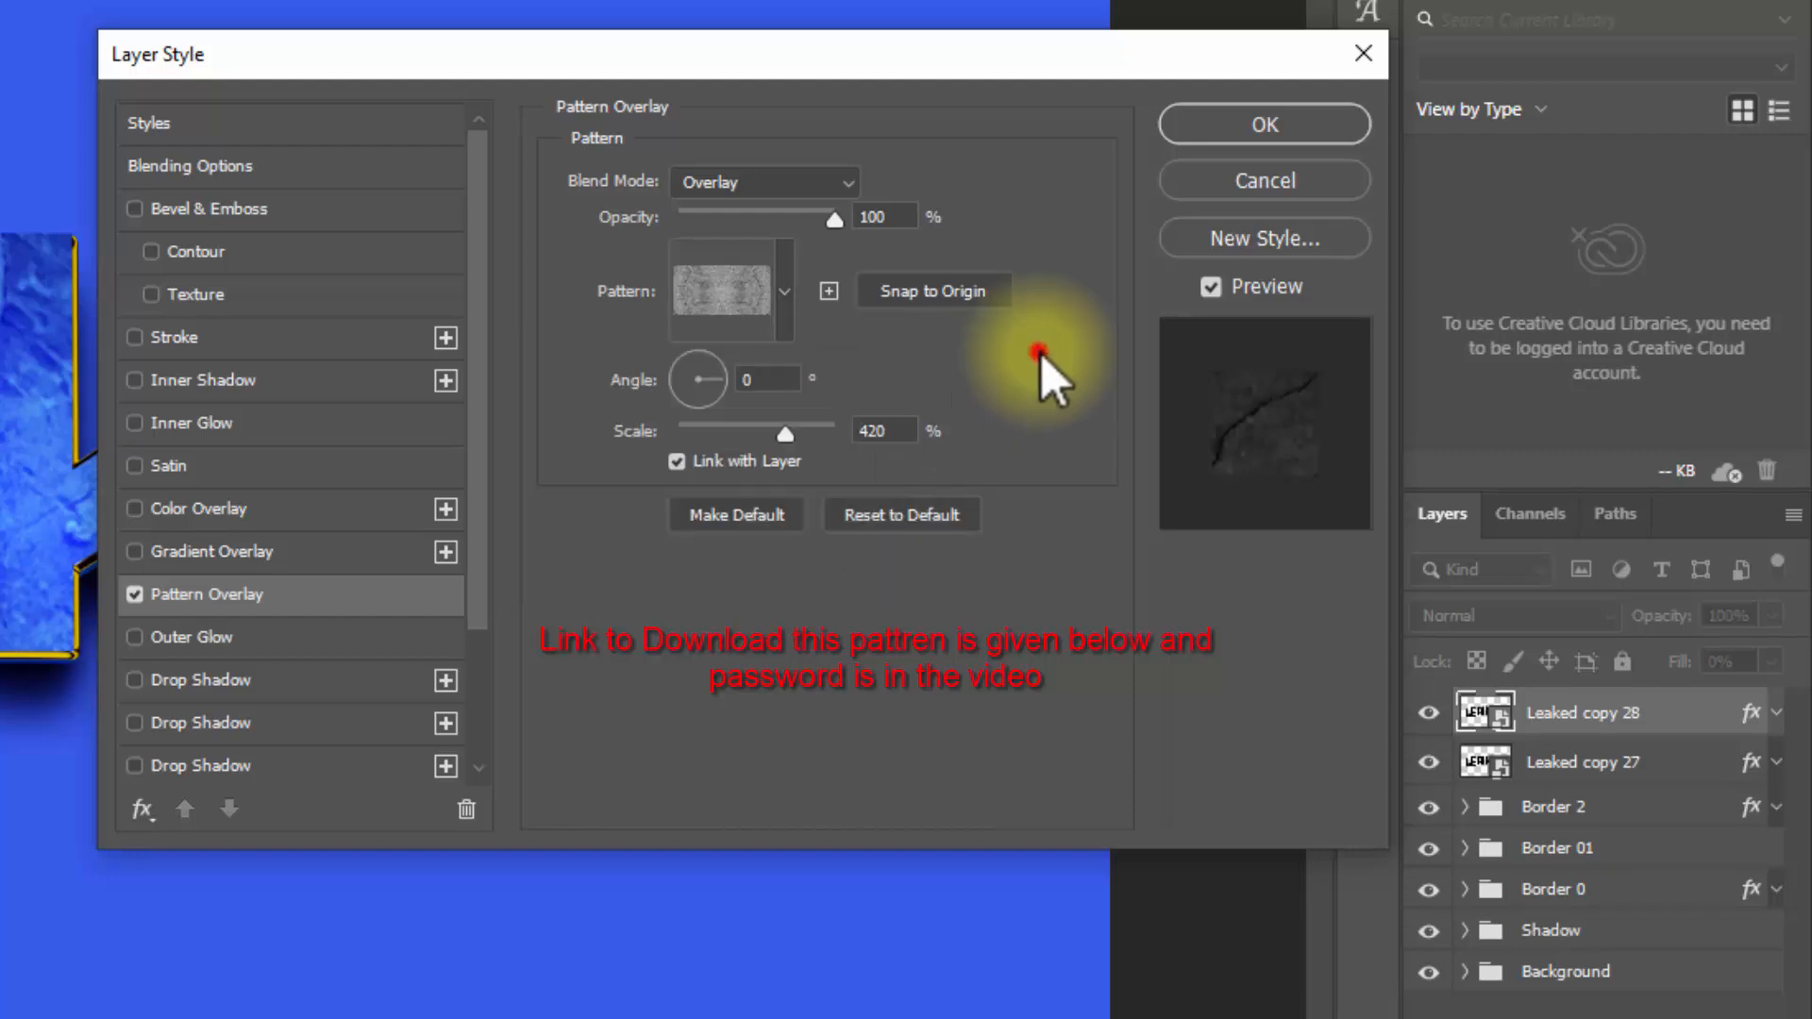
drag(908, 437, 868, 442)
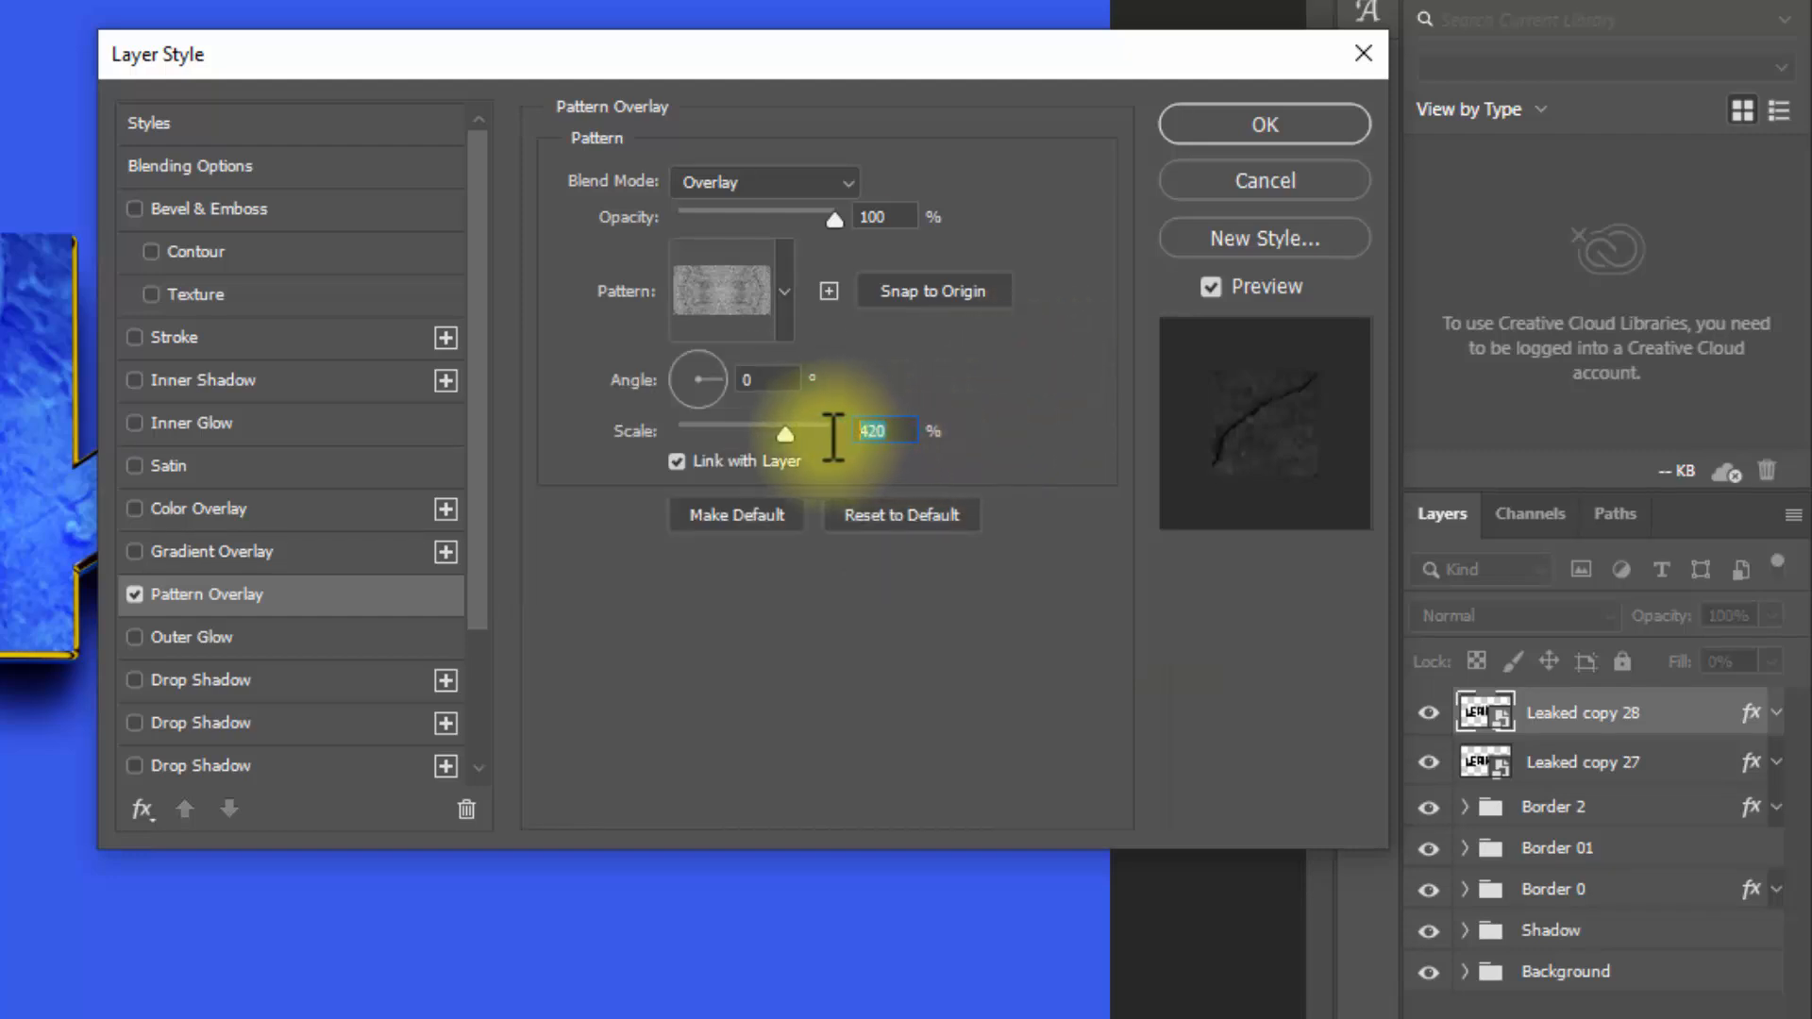
text(100)
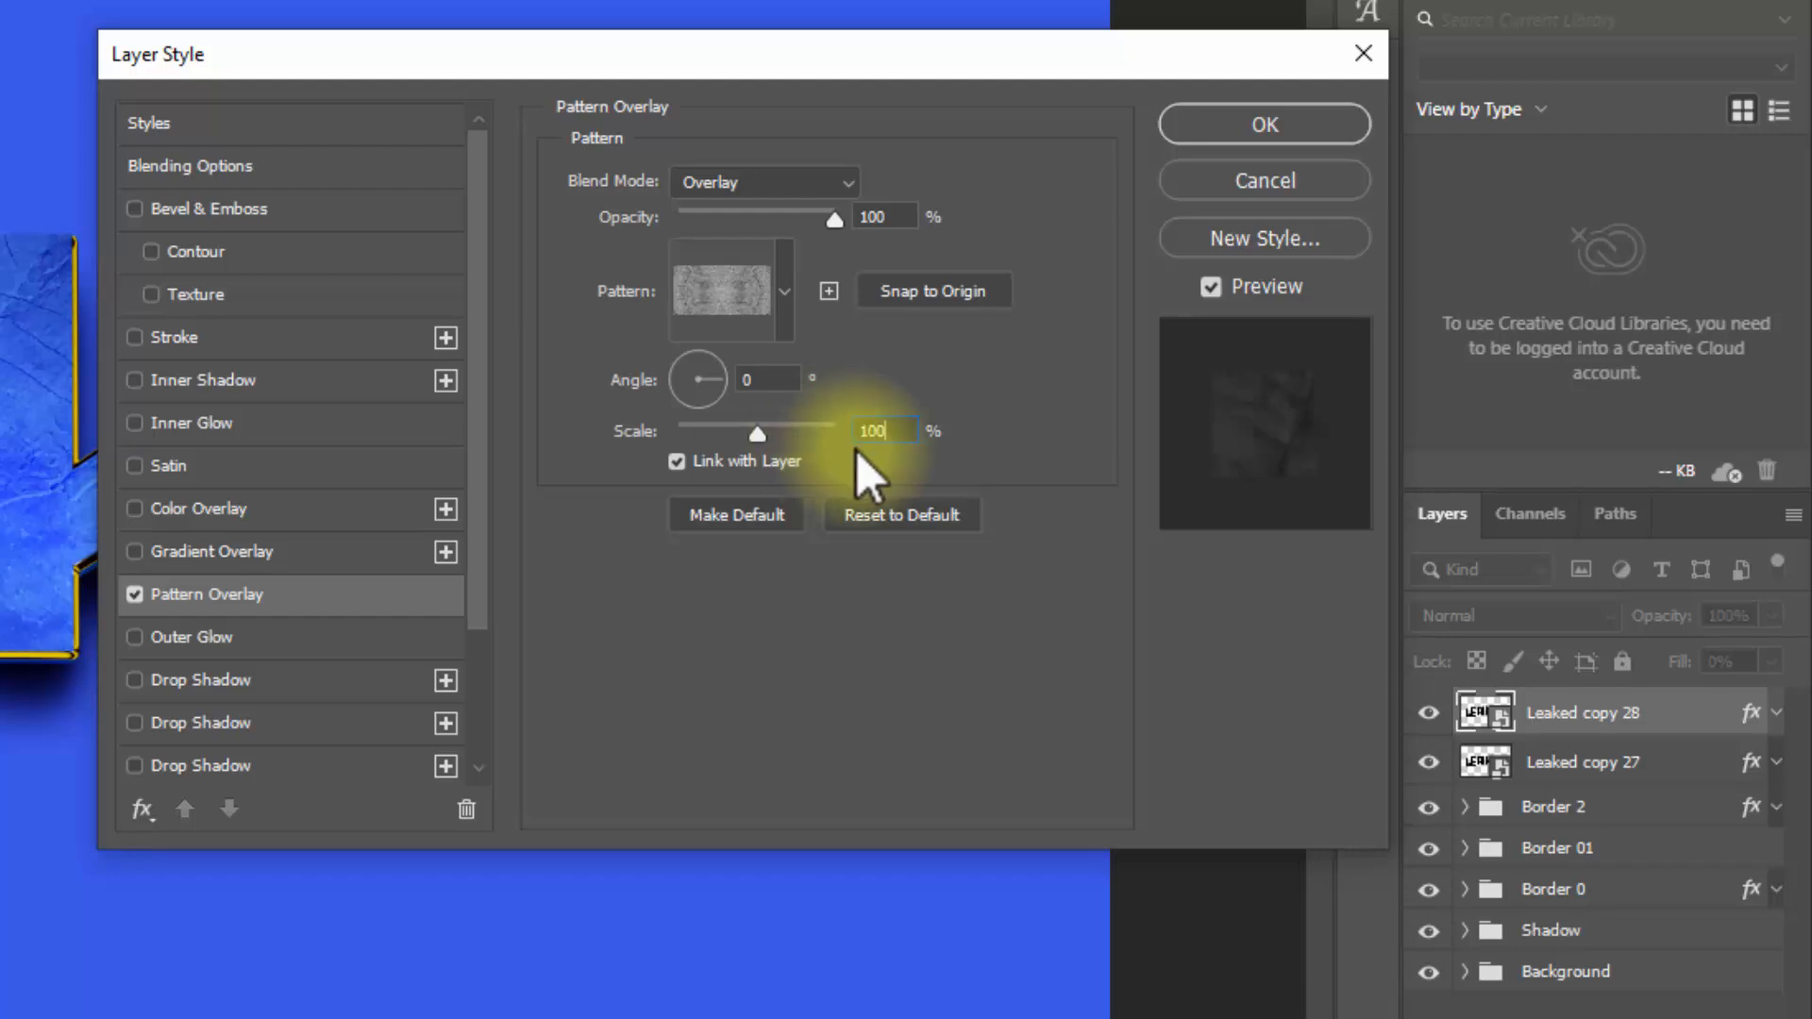
click(1310, 139)
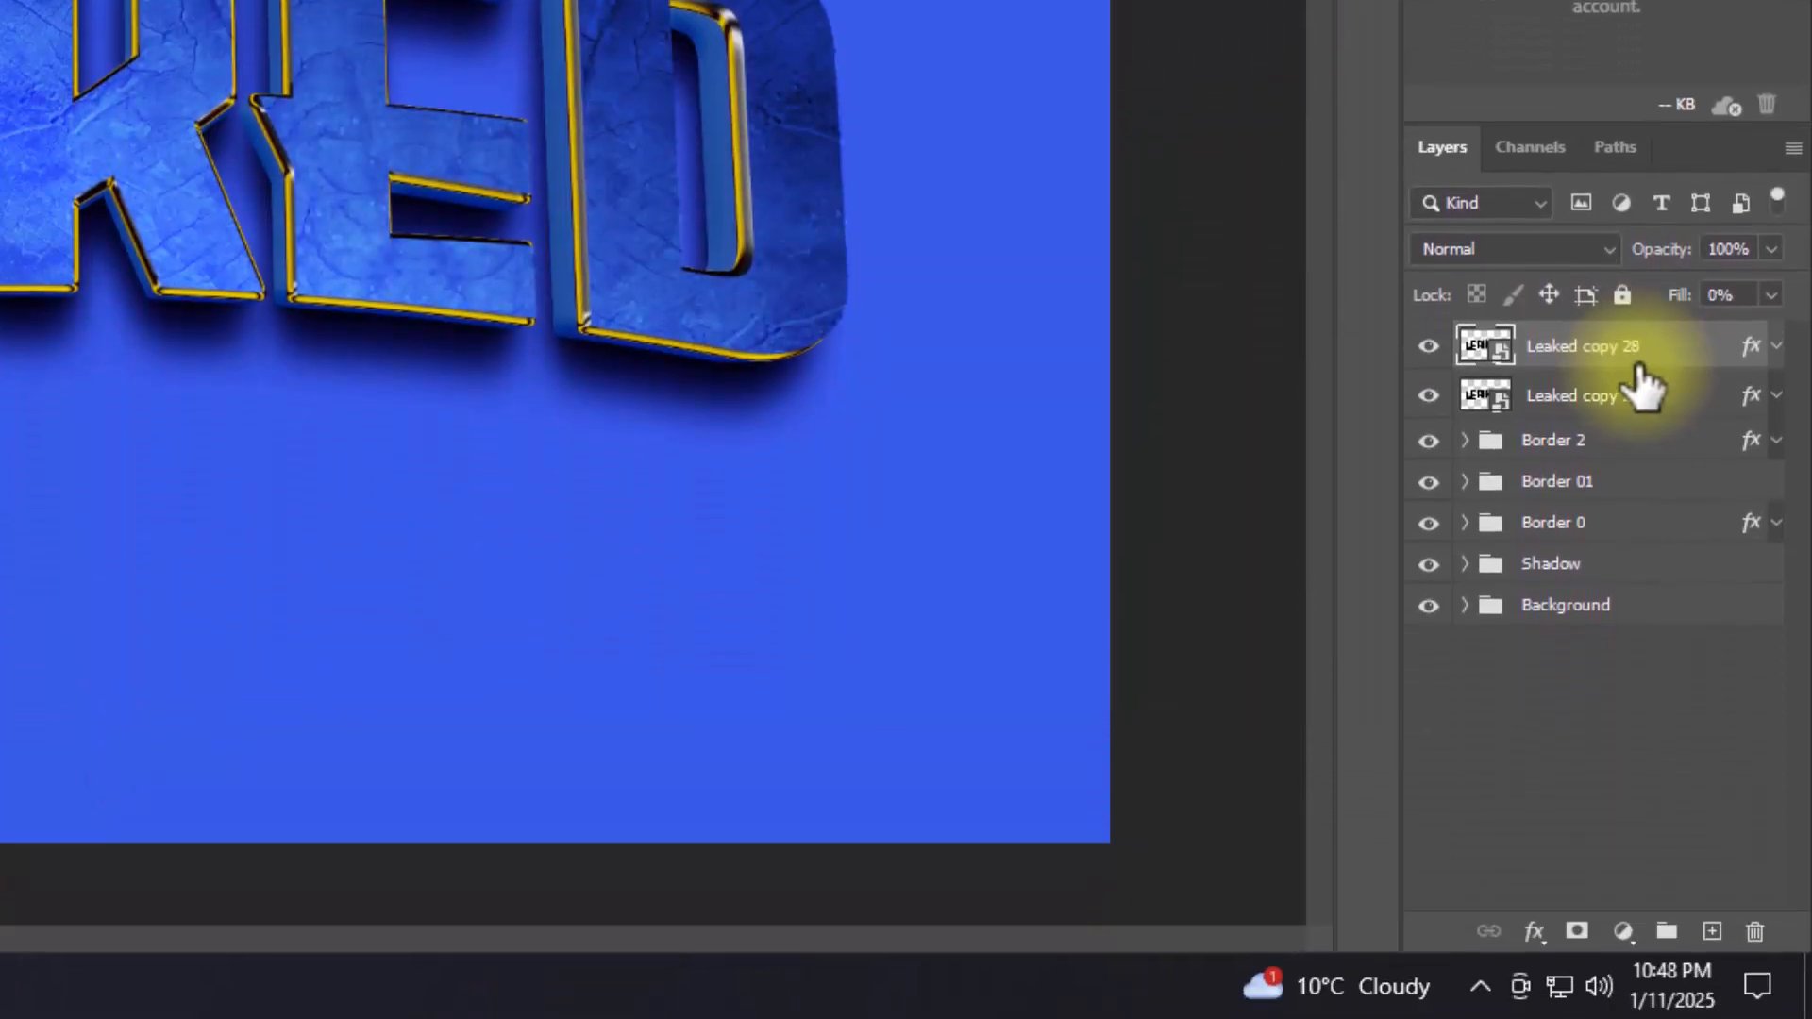
Step: Duplicate the Leaked copy 28 layer, and group Leaked copy 27 and Leaked copy 28 under the name "Surface down"
key(ctrl+shift+alt+t)
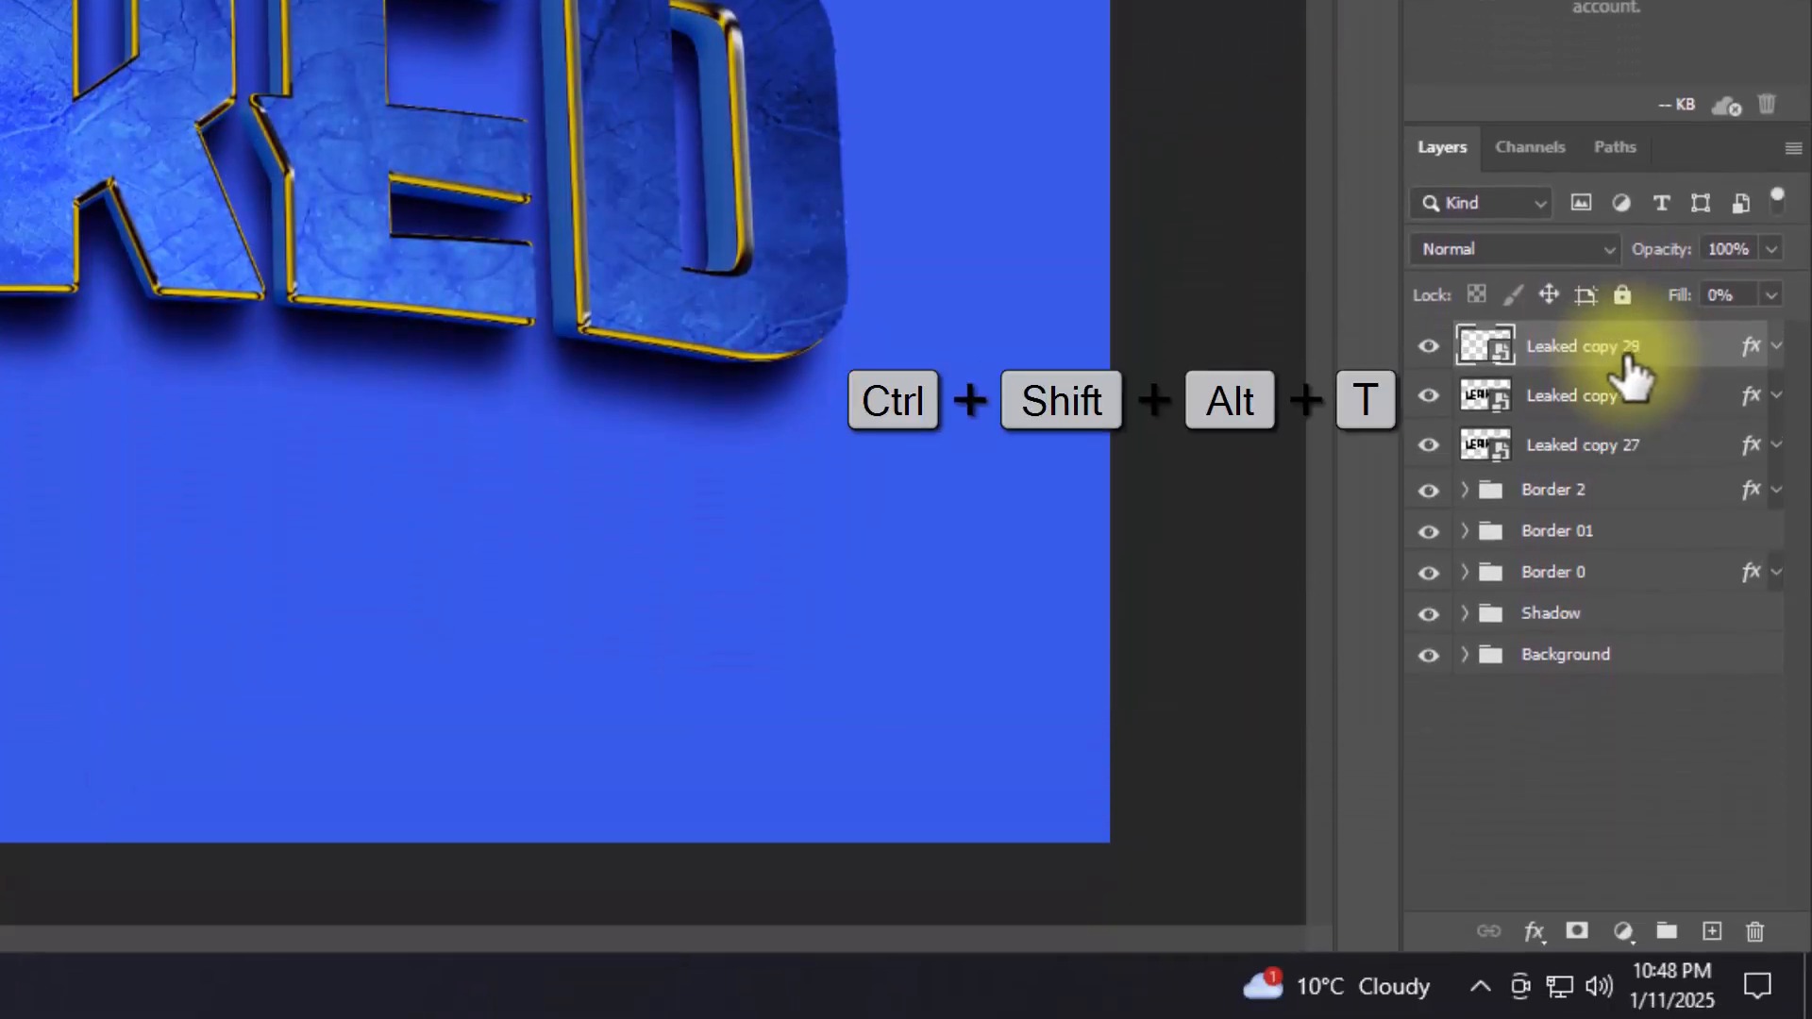
ctrl+click(1638, 451)
key(ctrl+g)
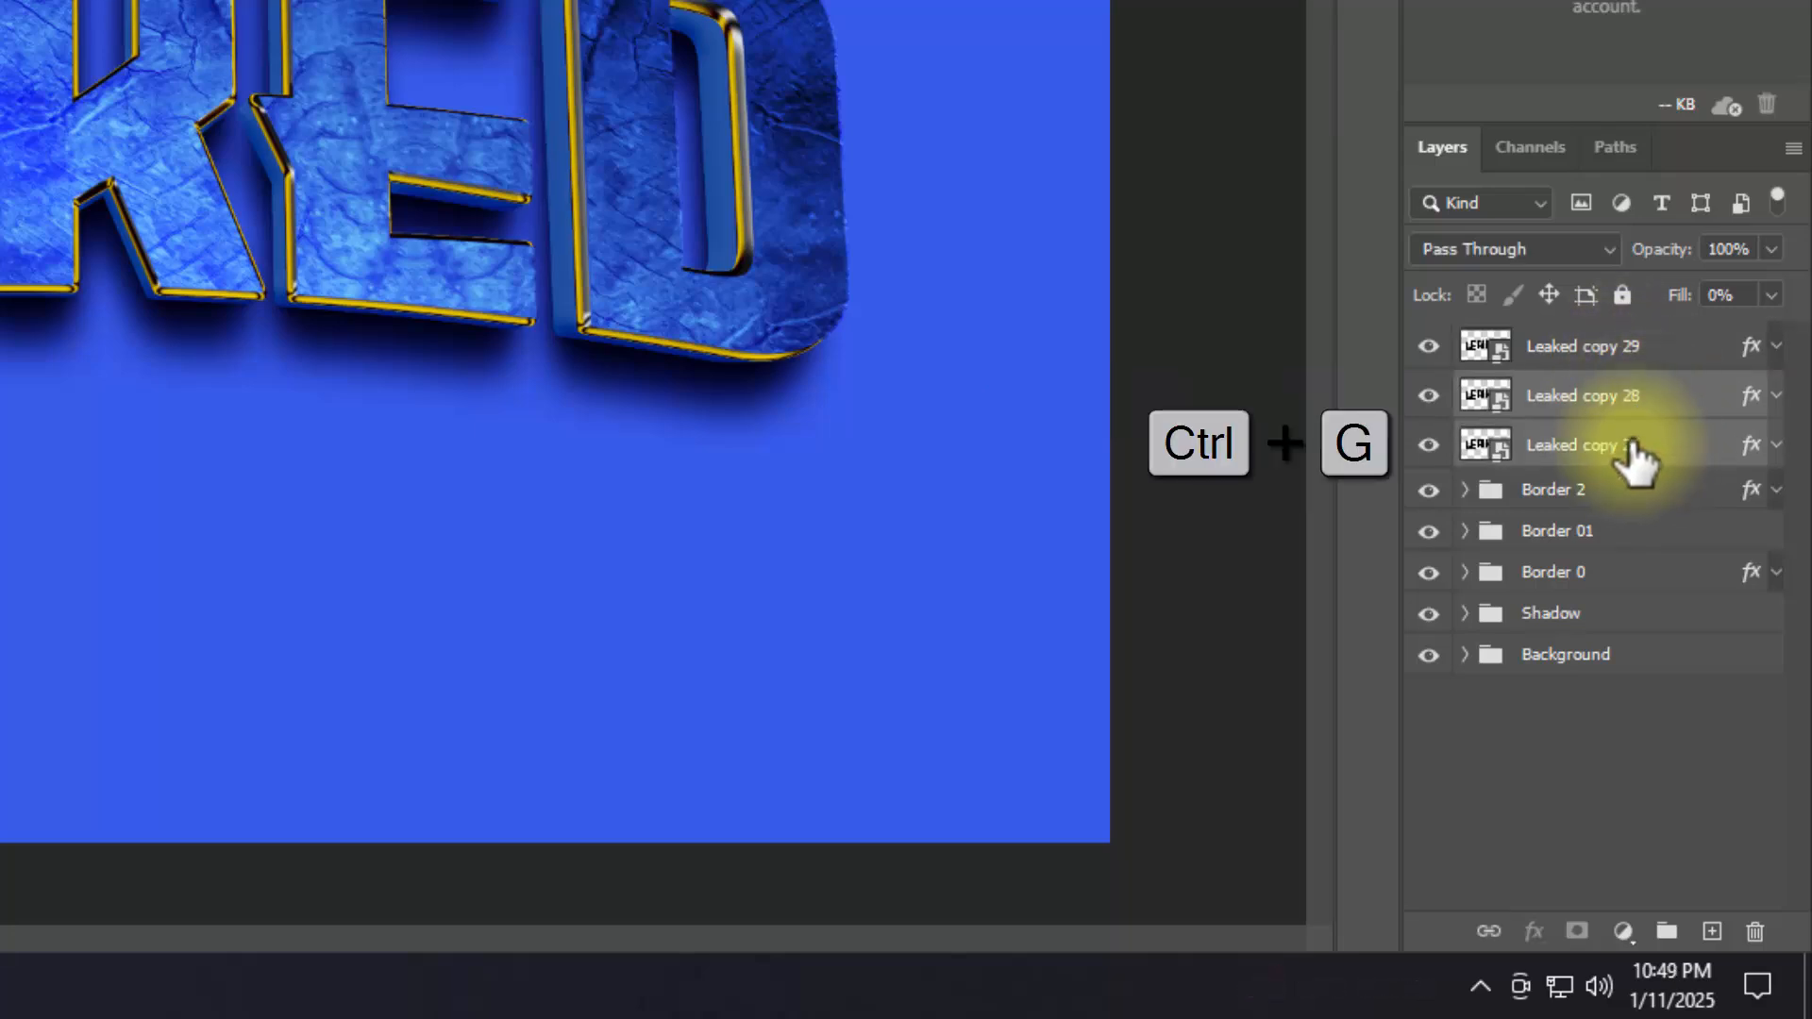
double_click(1553, 391)
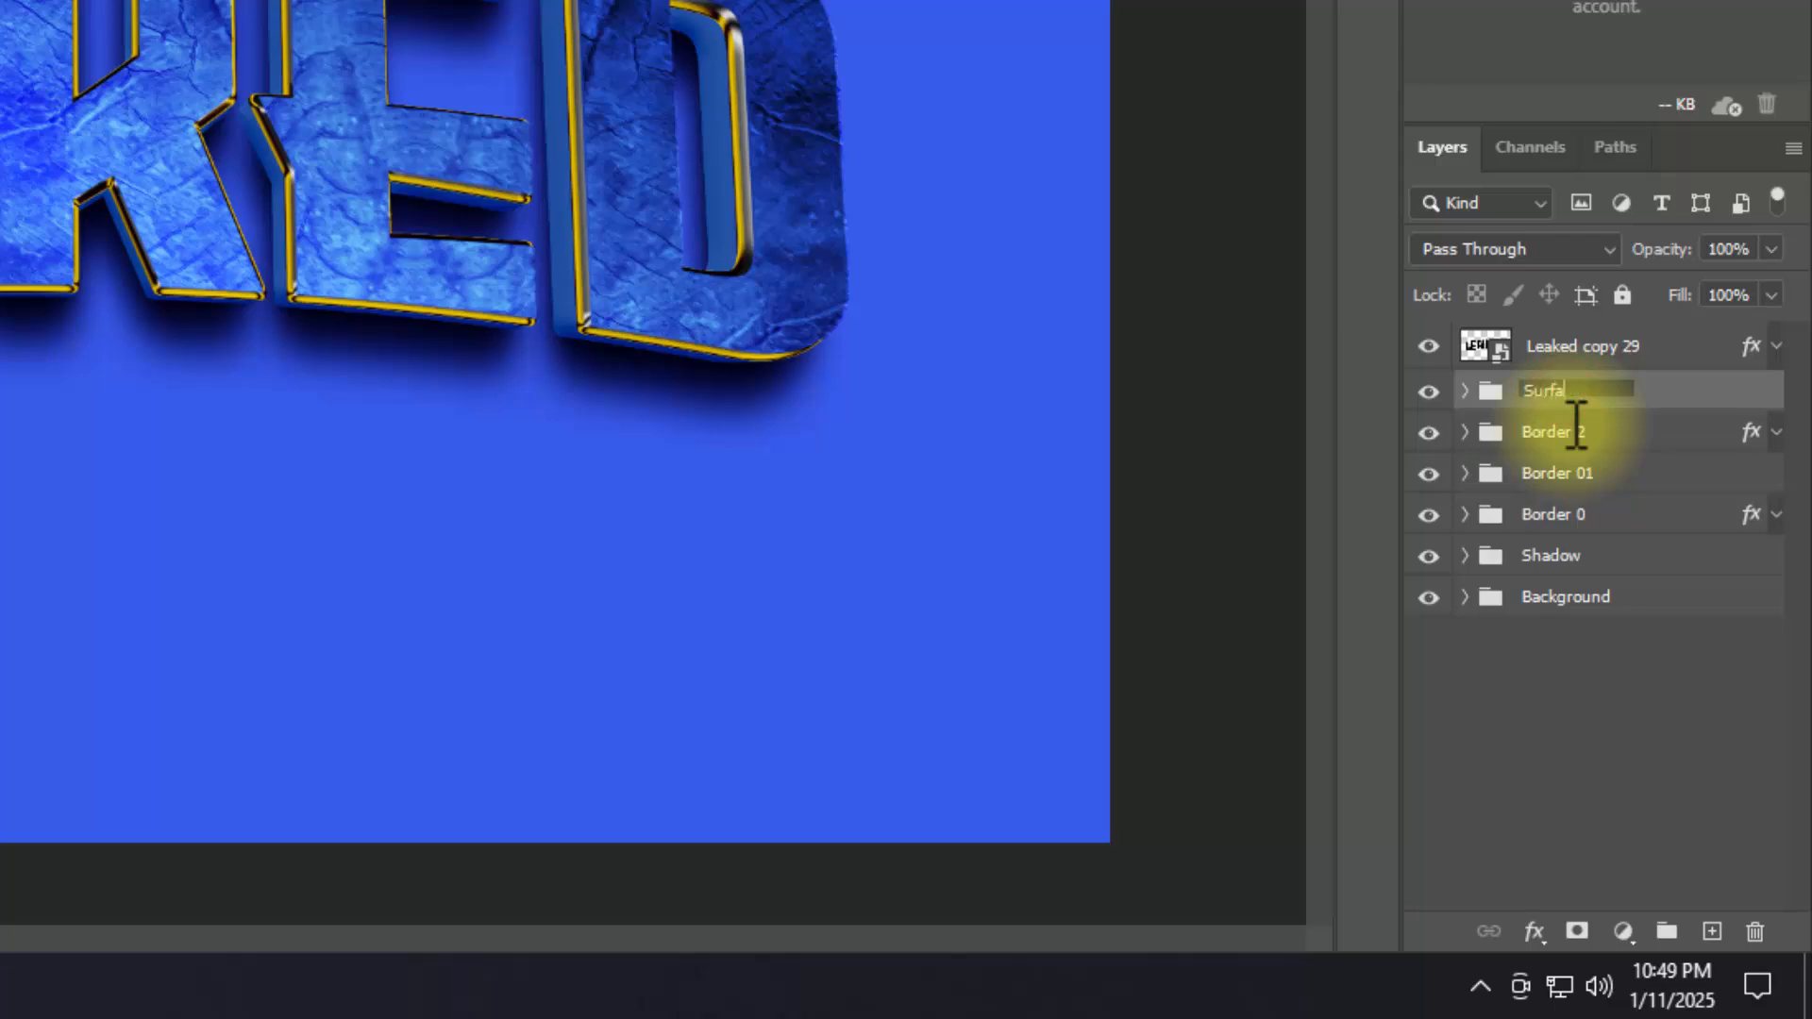
text(Surface down)
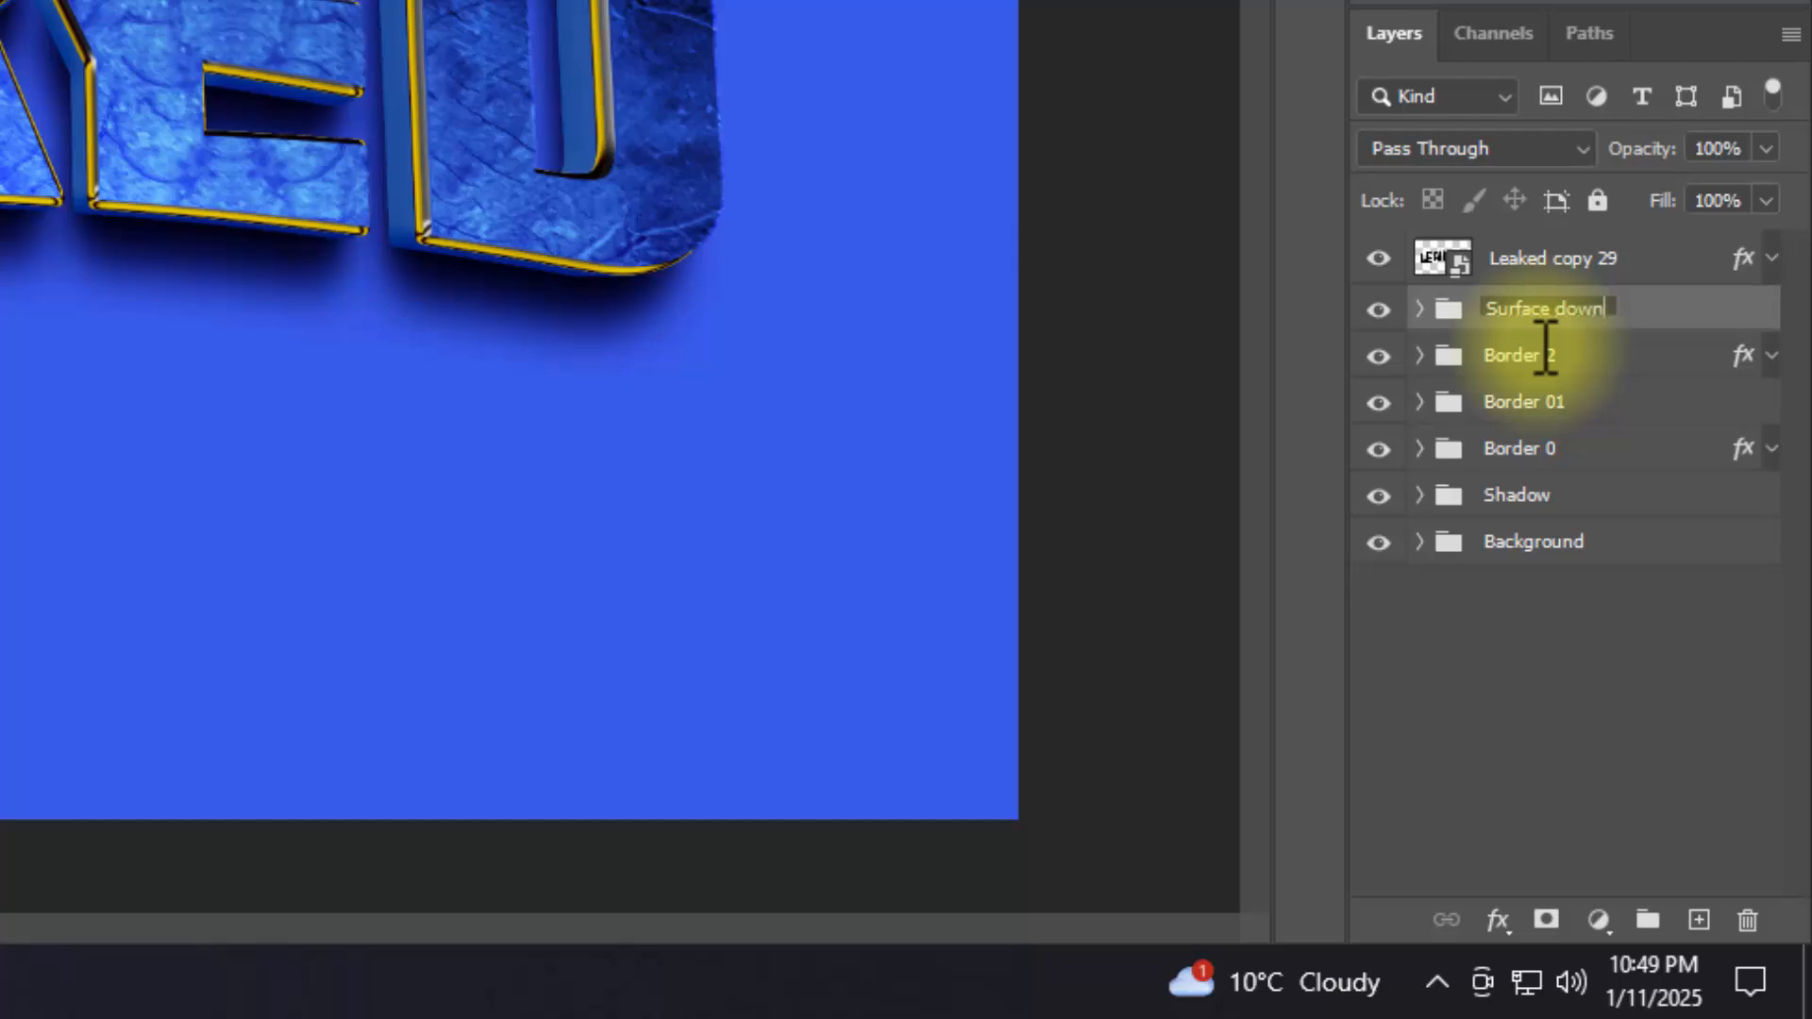
key(Return)
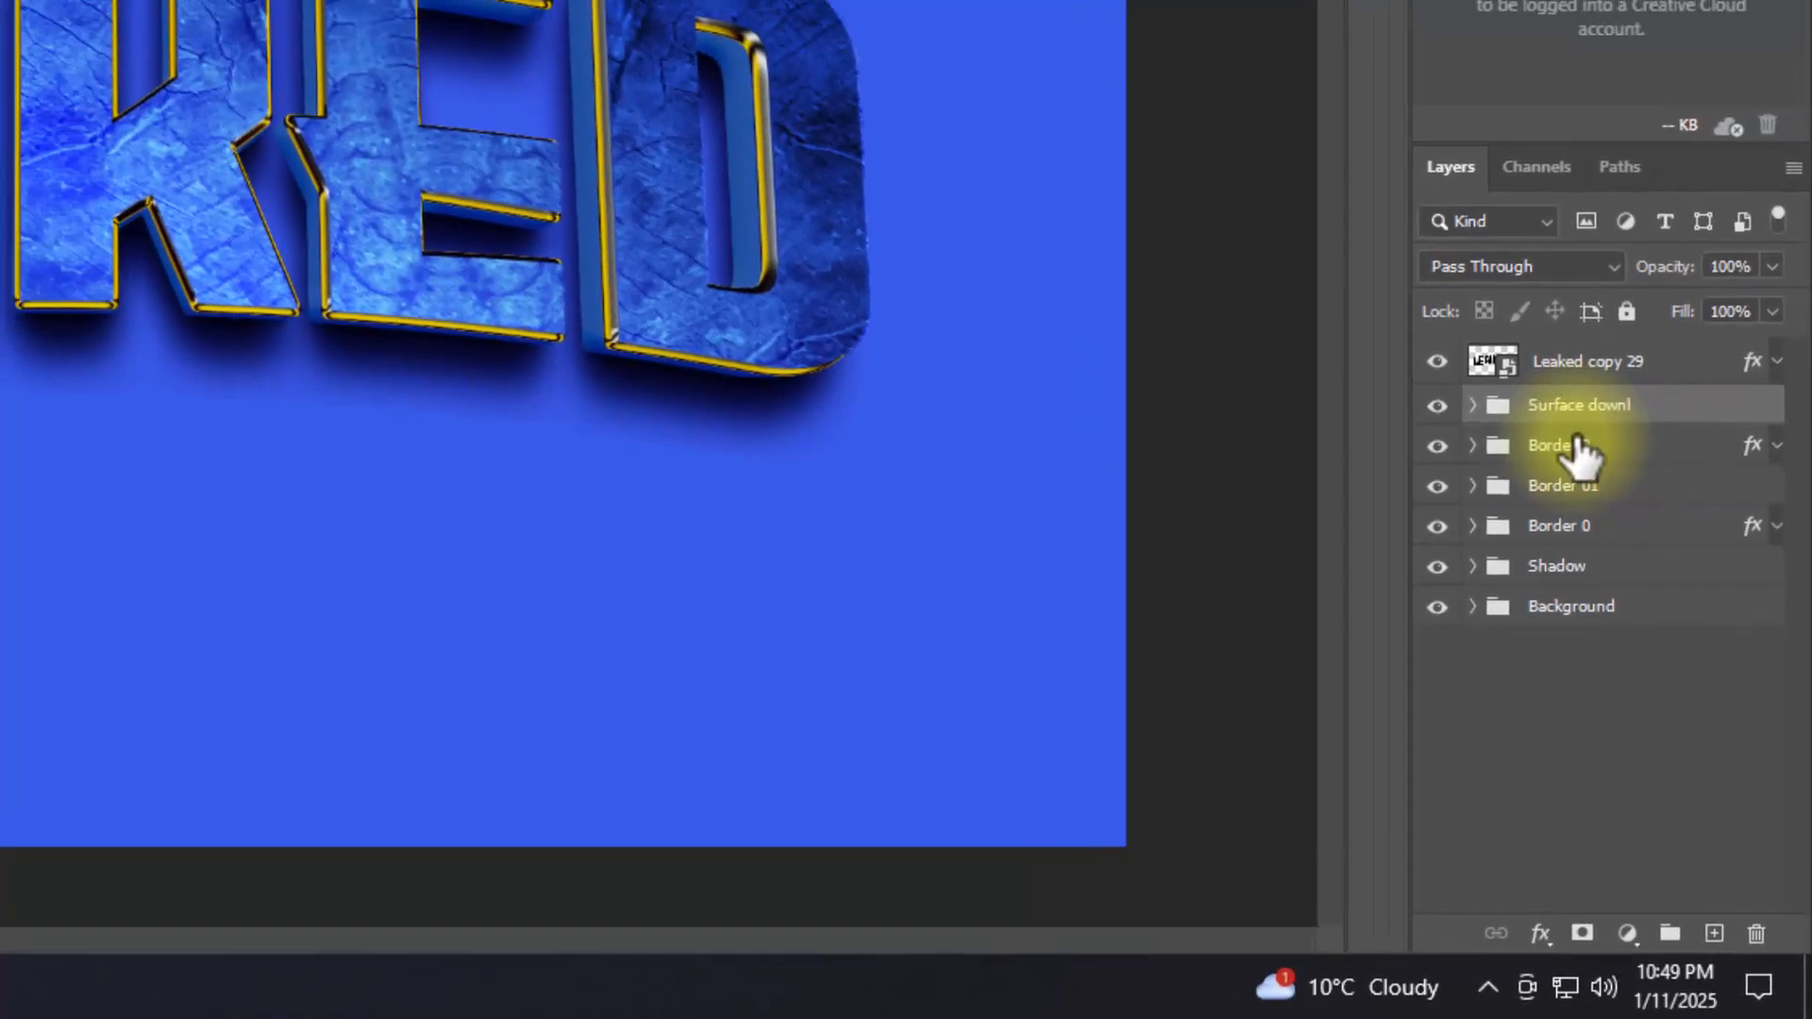
Step: Rename the Leaked copy 29 layer with a name beginning "Surface to"
click(1606, 368)
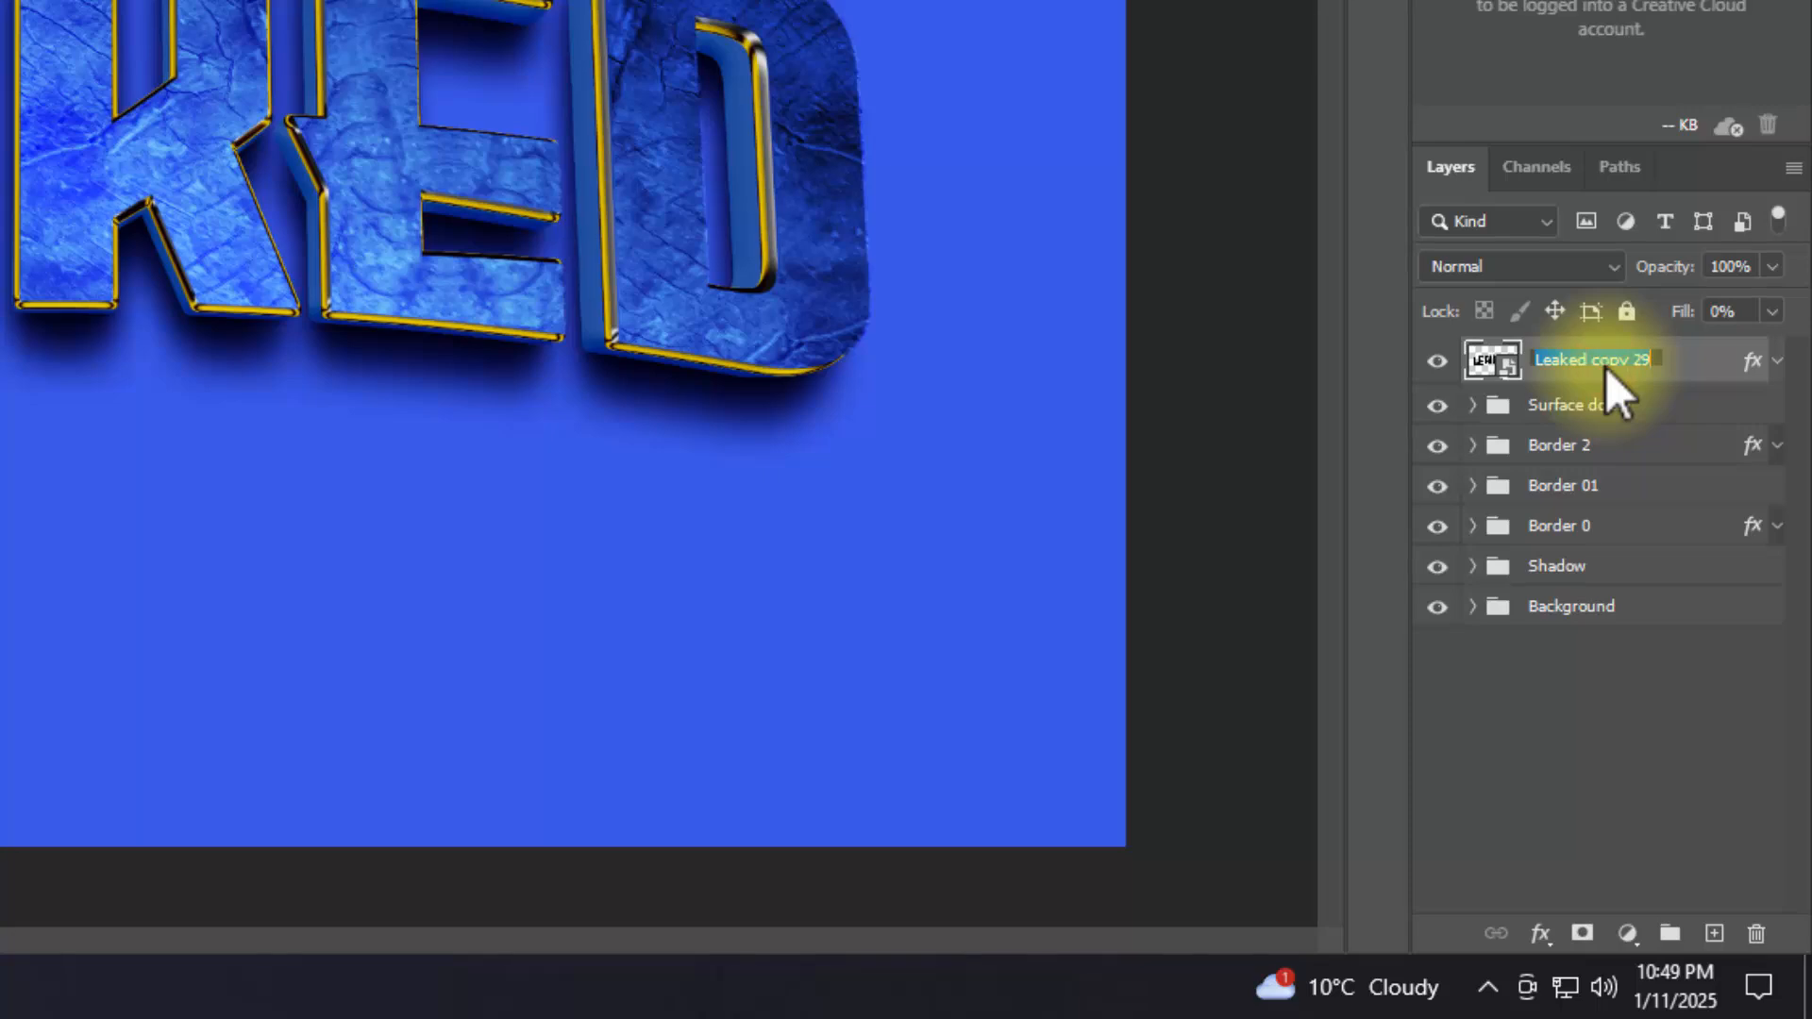
text(S)
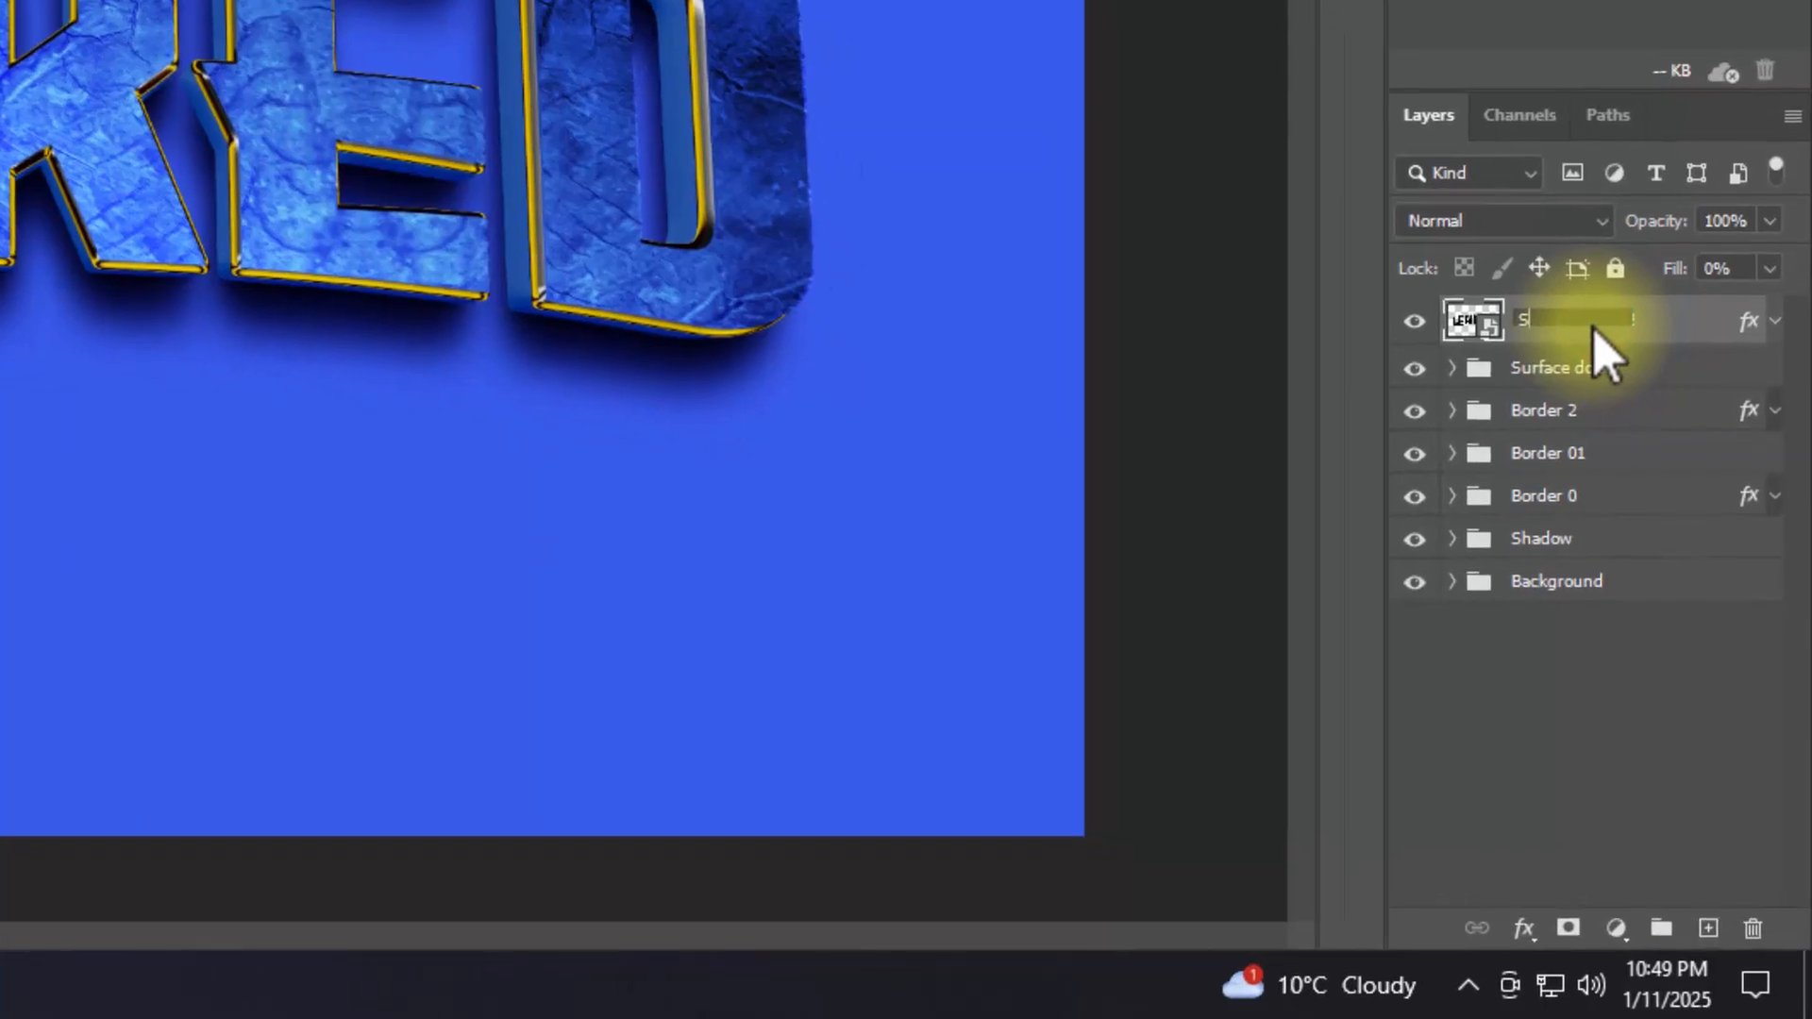
text(urface to)
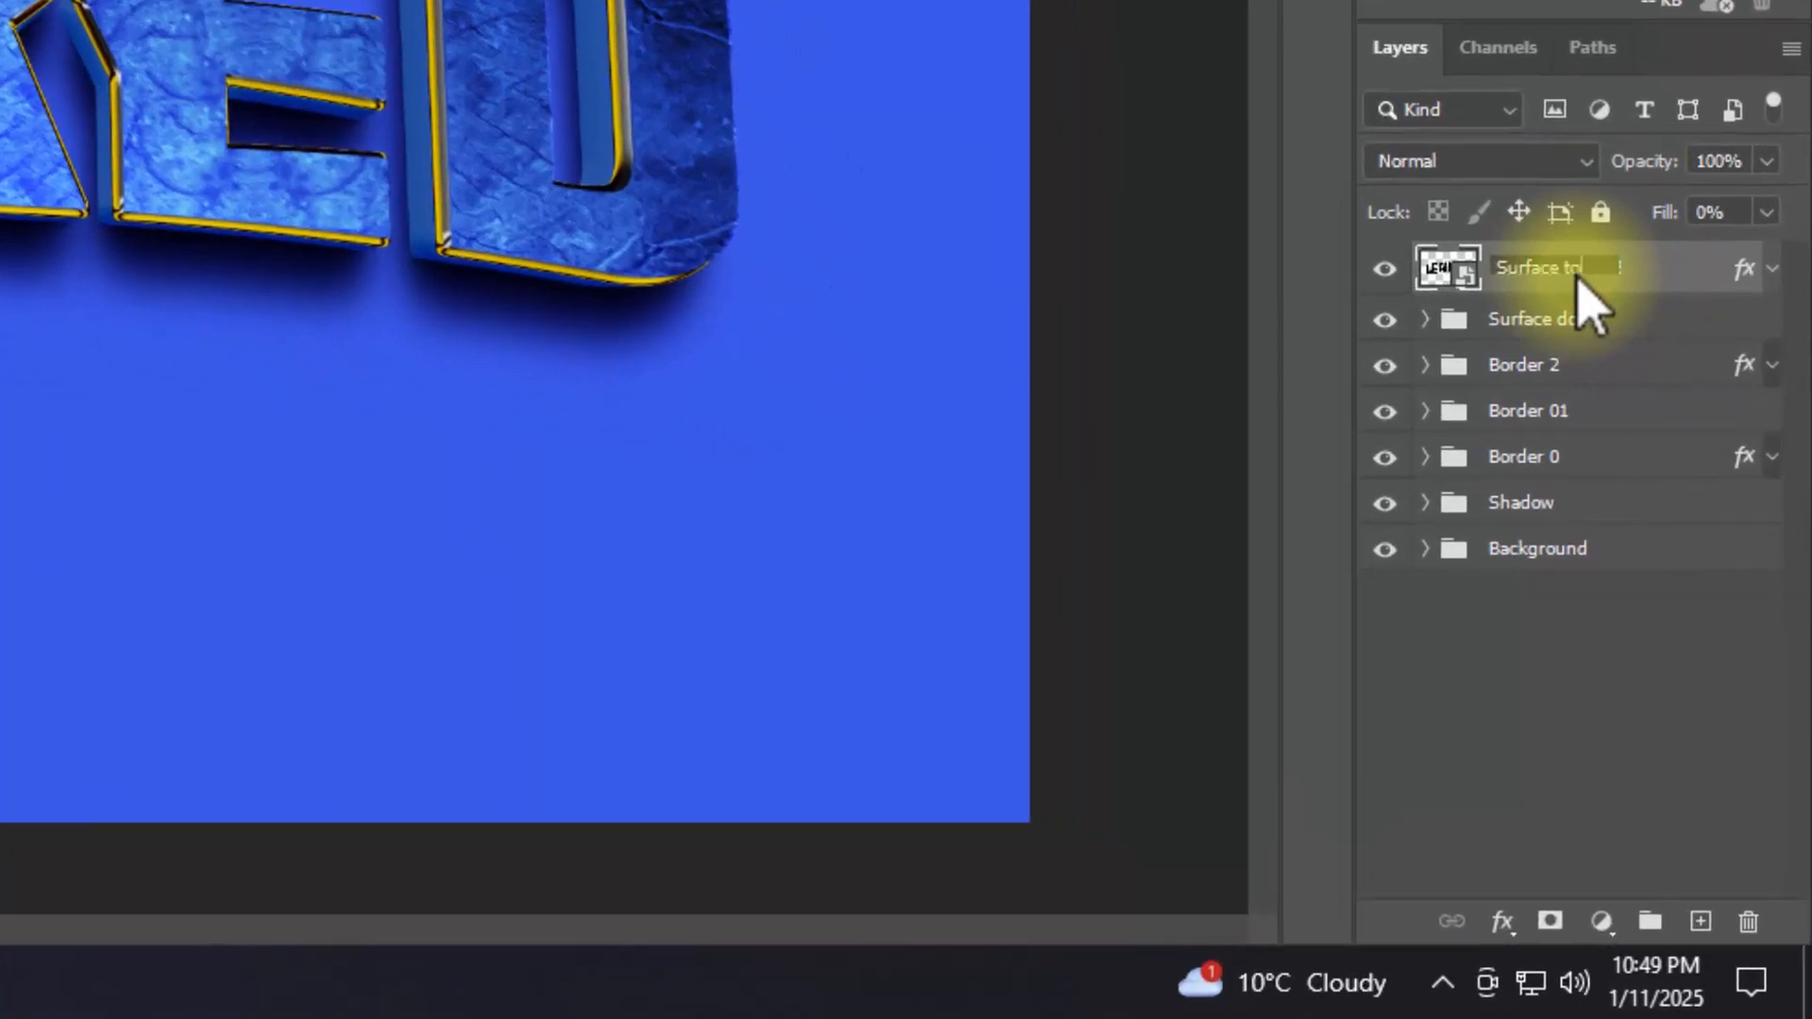
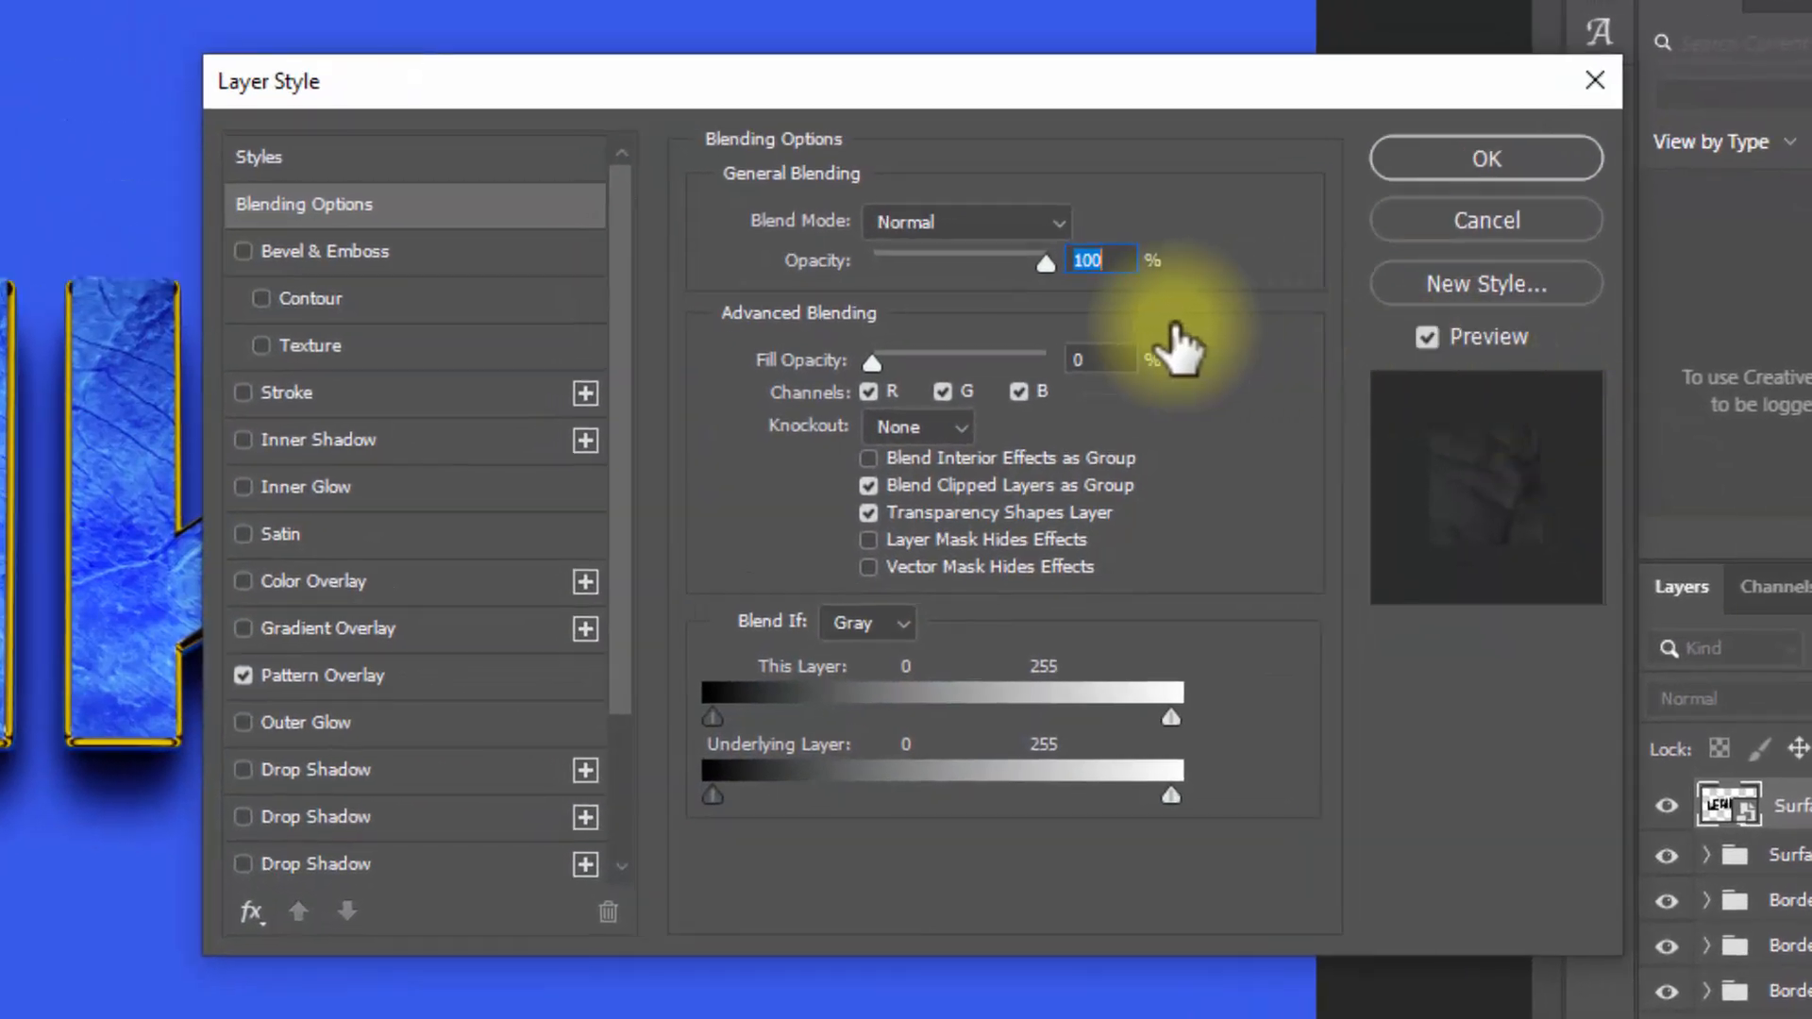
Step: Enable Bevel & Emboss on the Surface top layer with style Stroke Emboss, depth 276% and size 8 px
click(1099, 359)
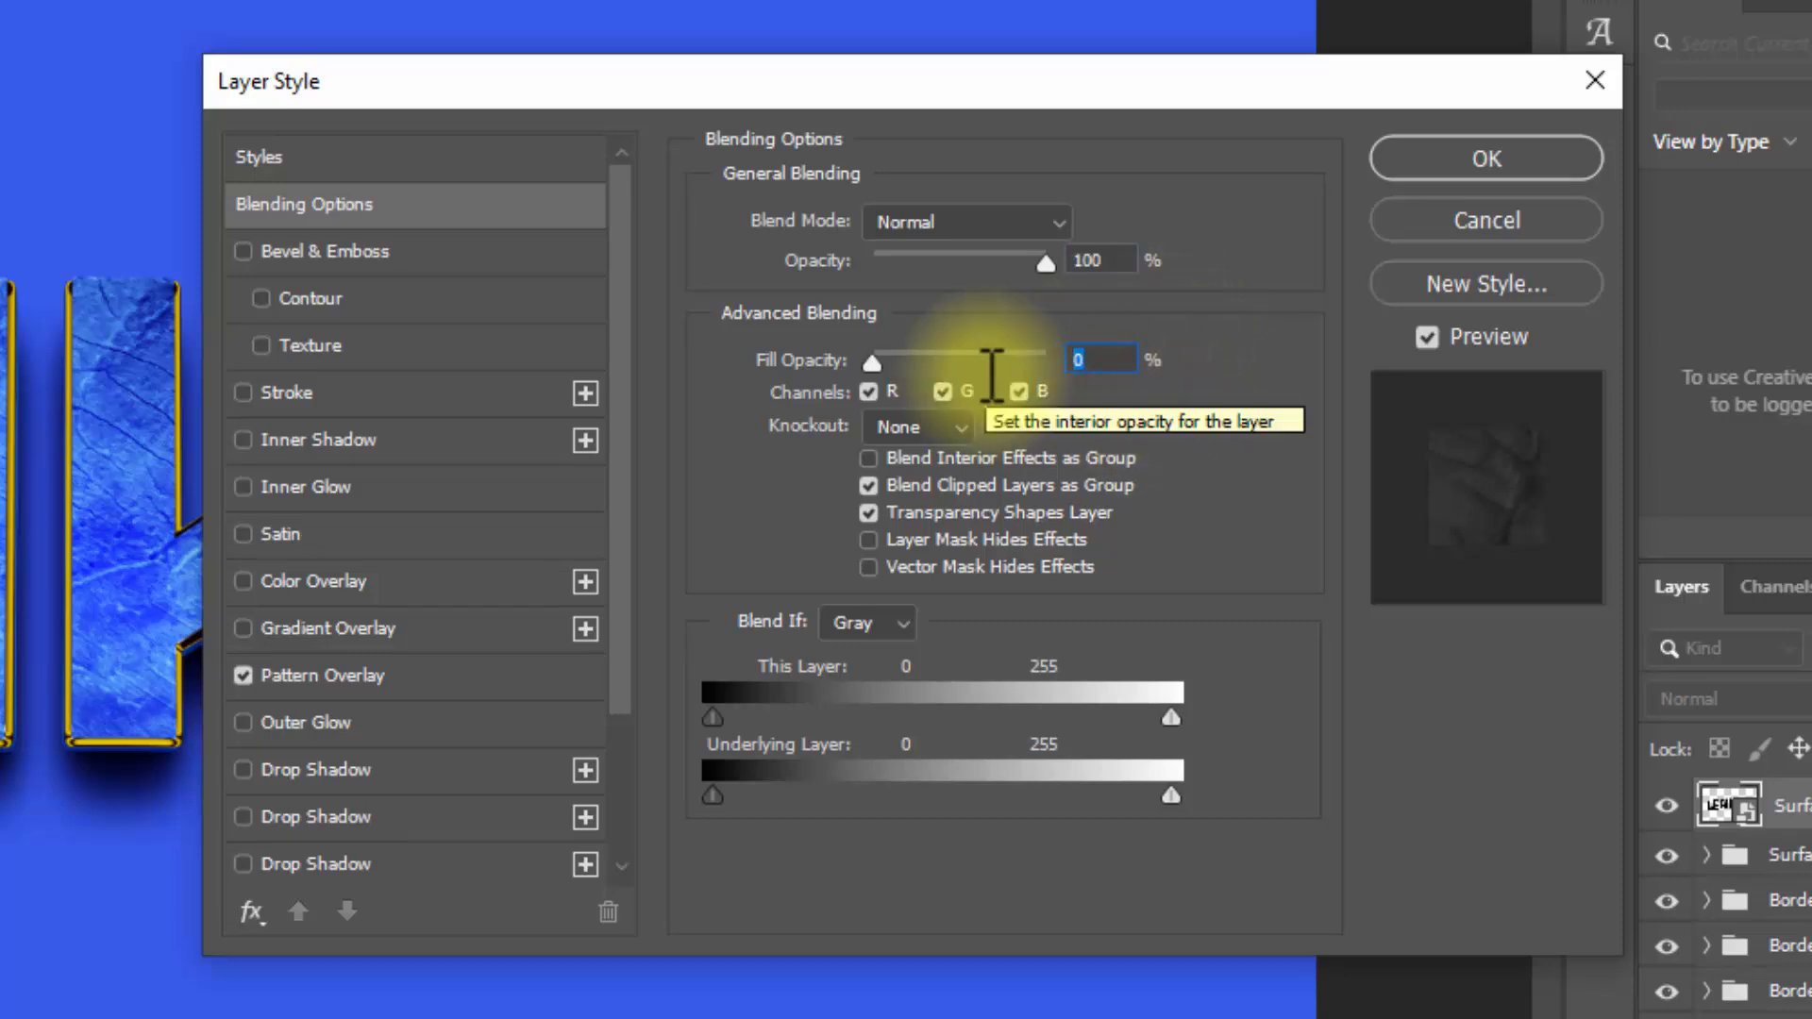
click(335, 251)
click(887, 220)
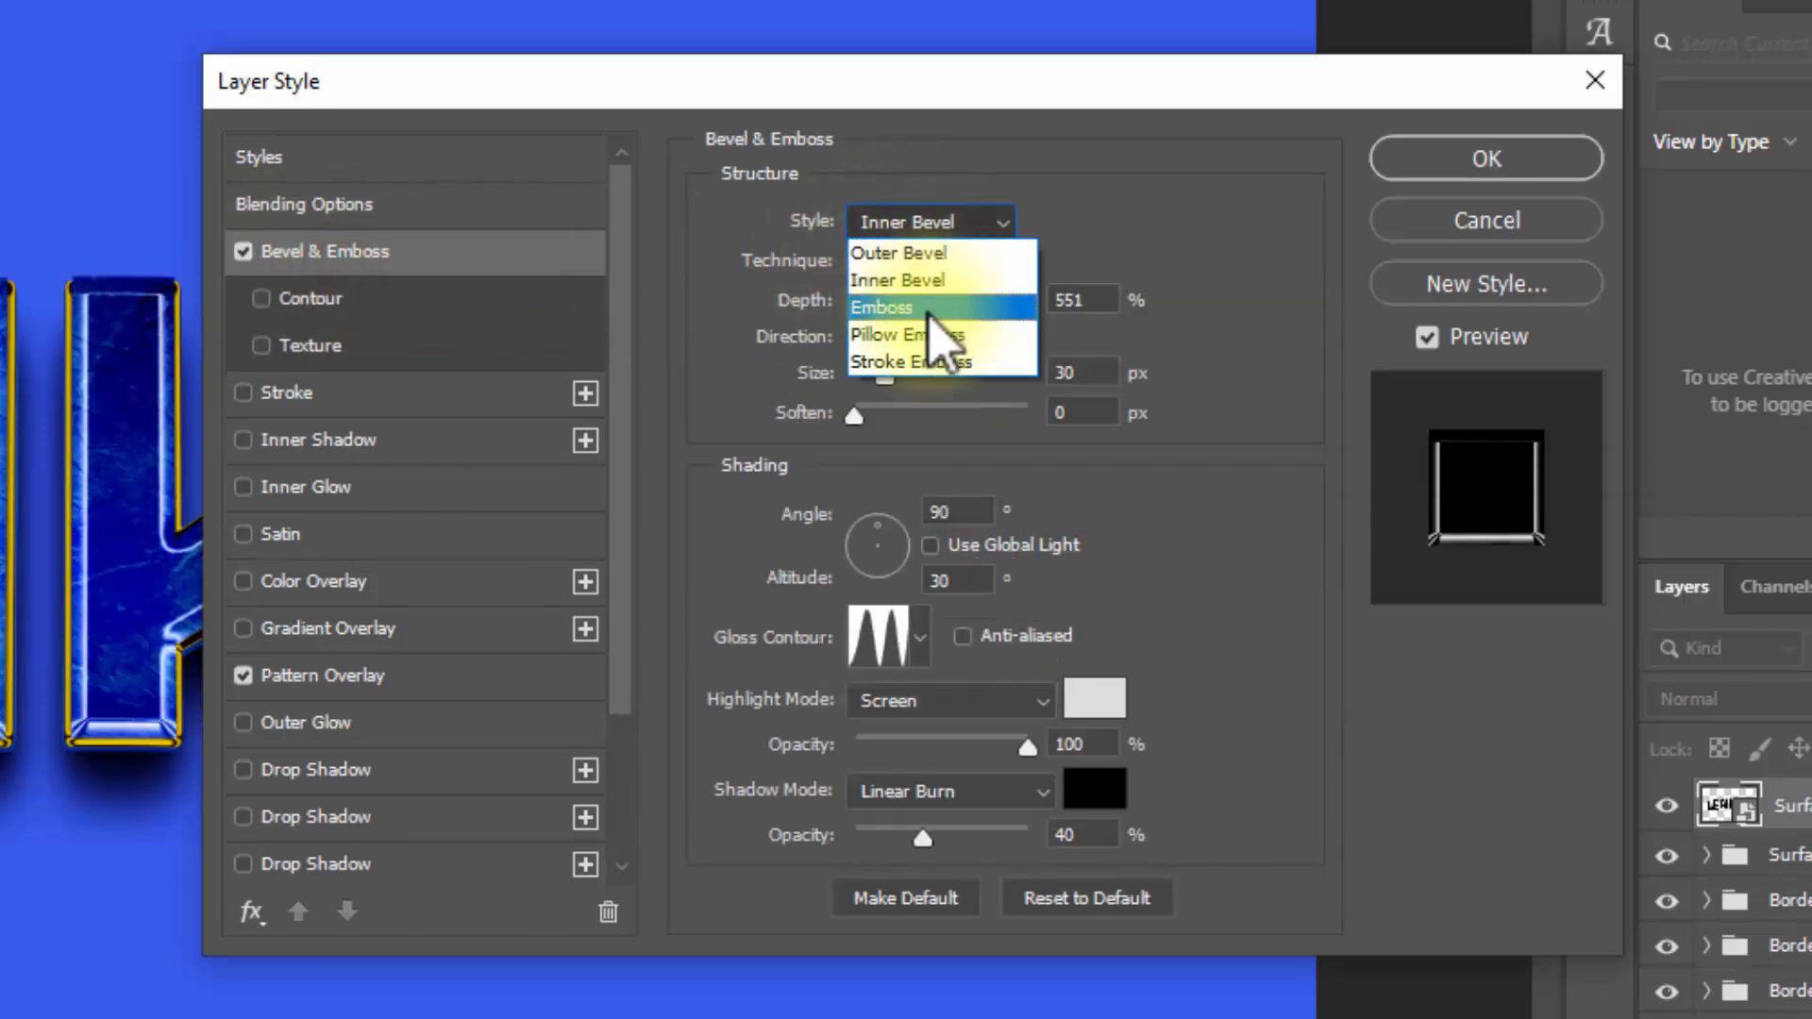
click(939, 360)
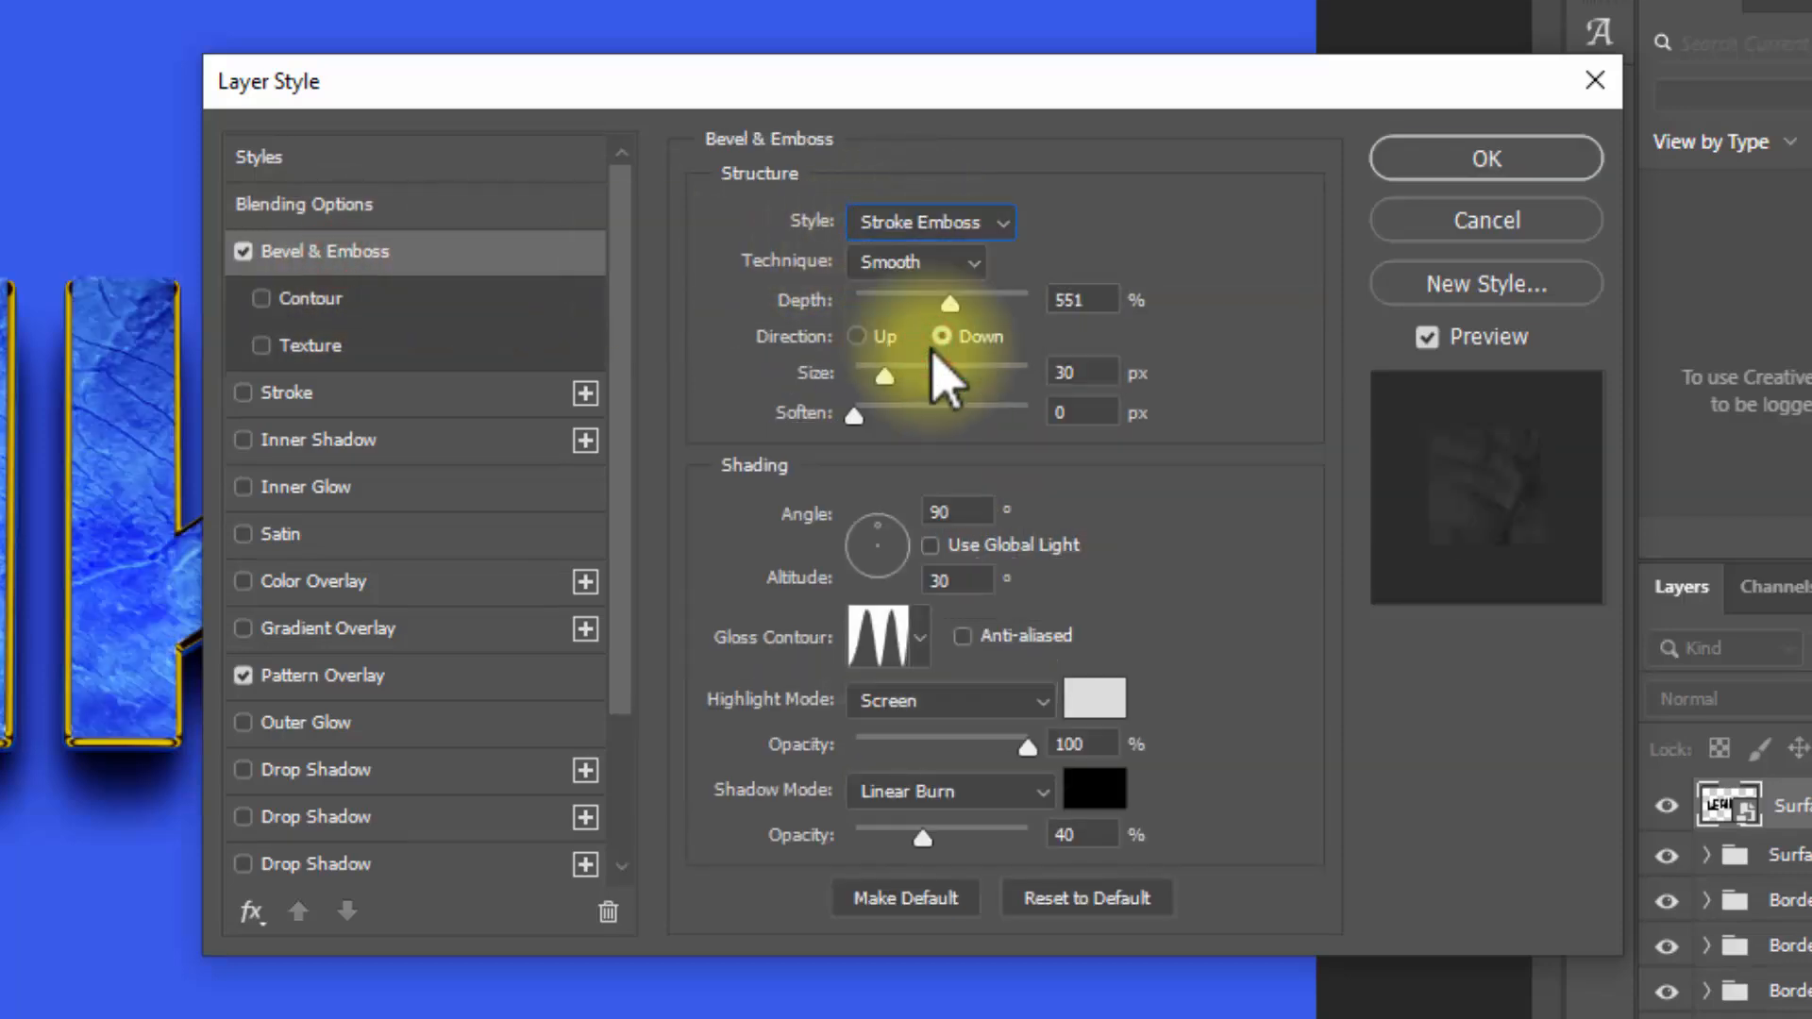
click(1086, 300)
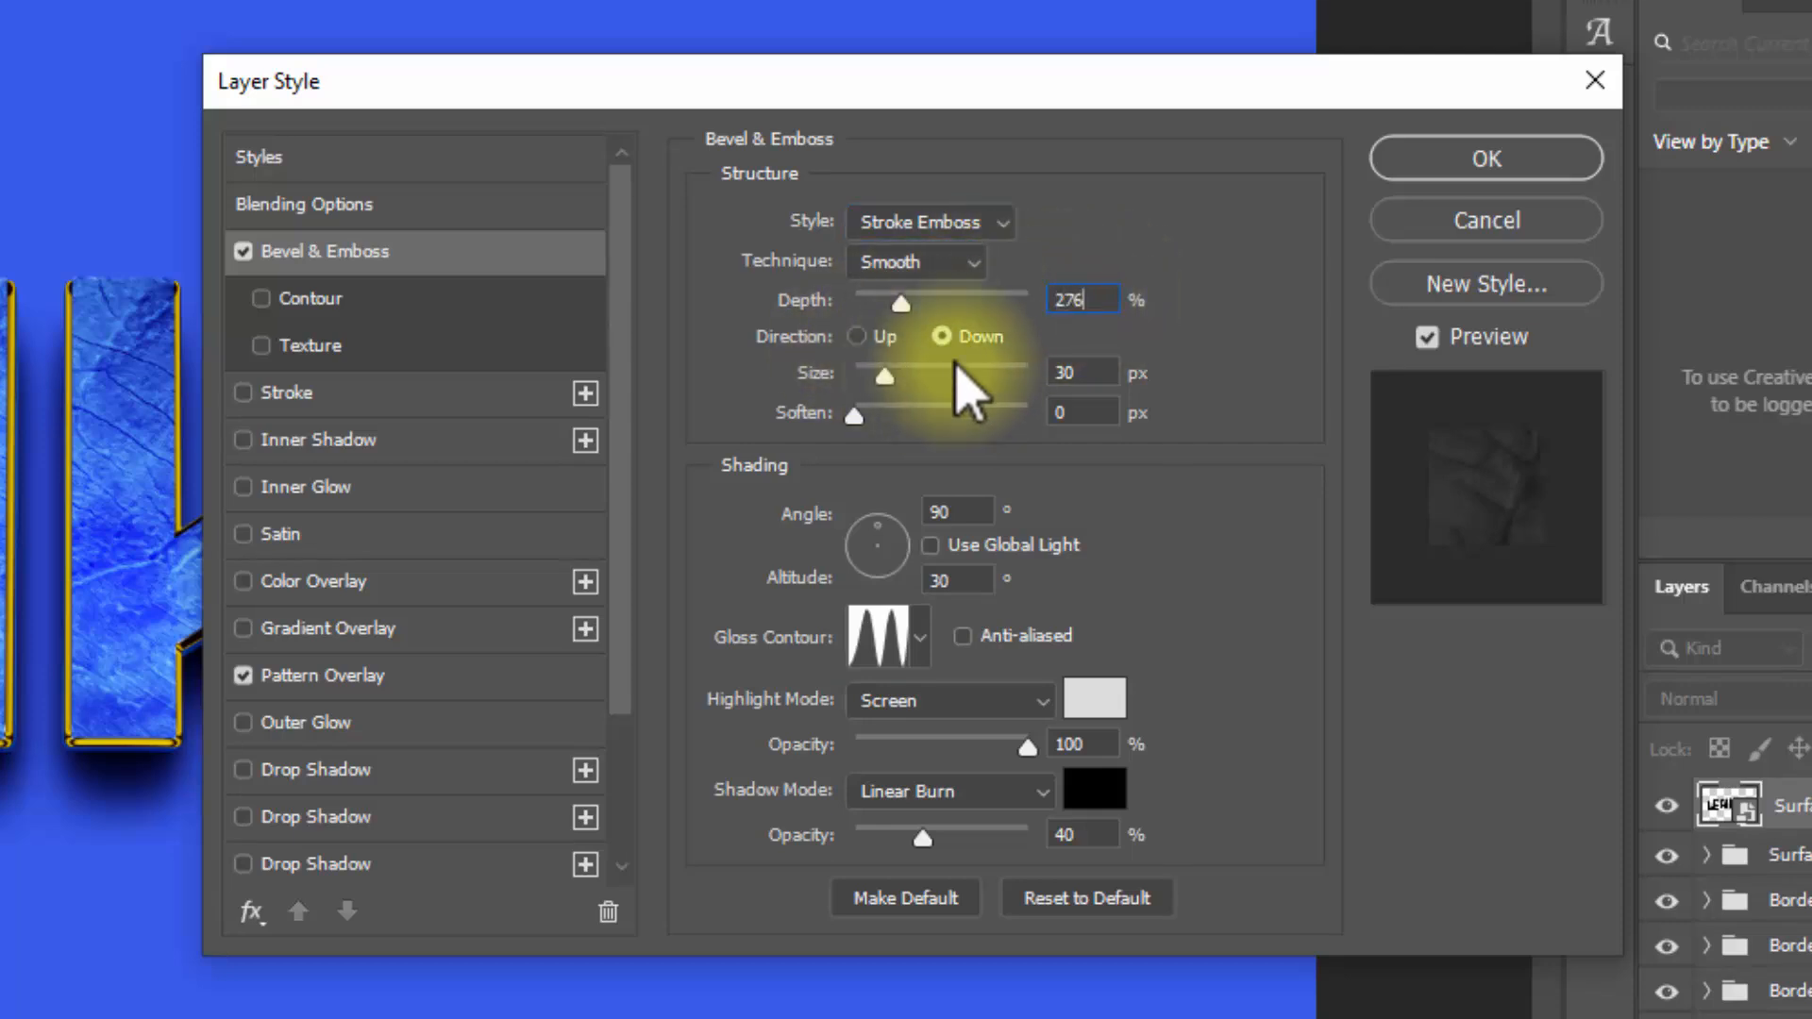
click(1093, 373)
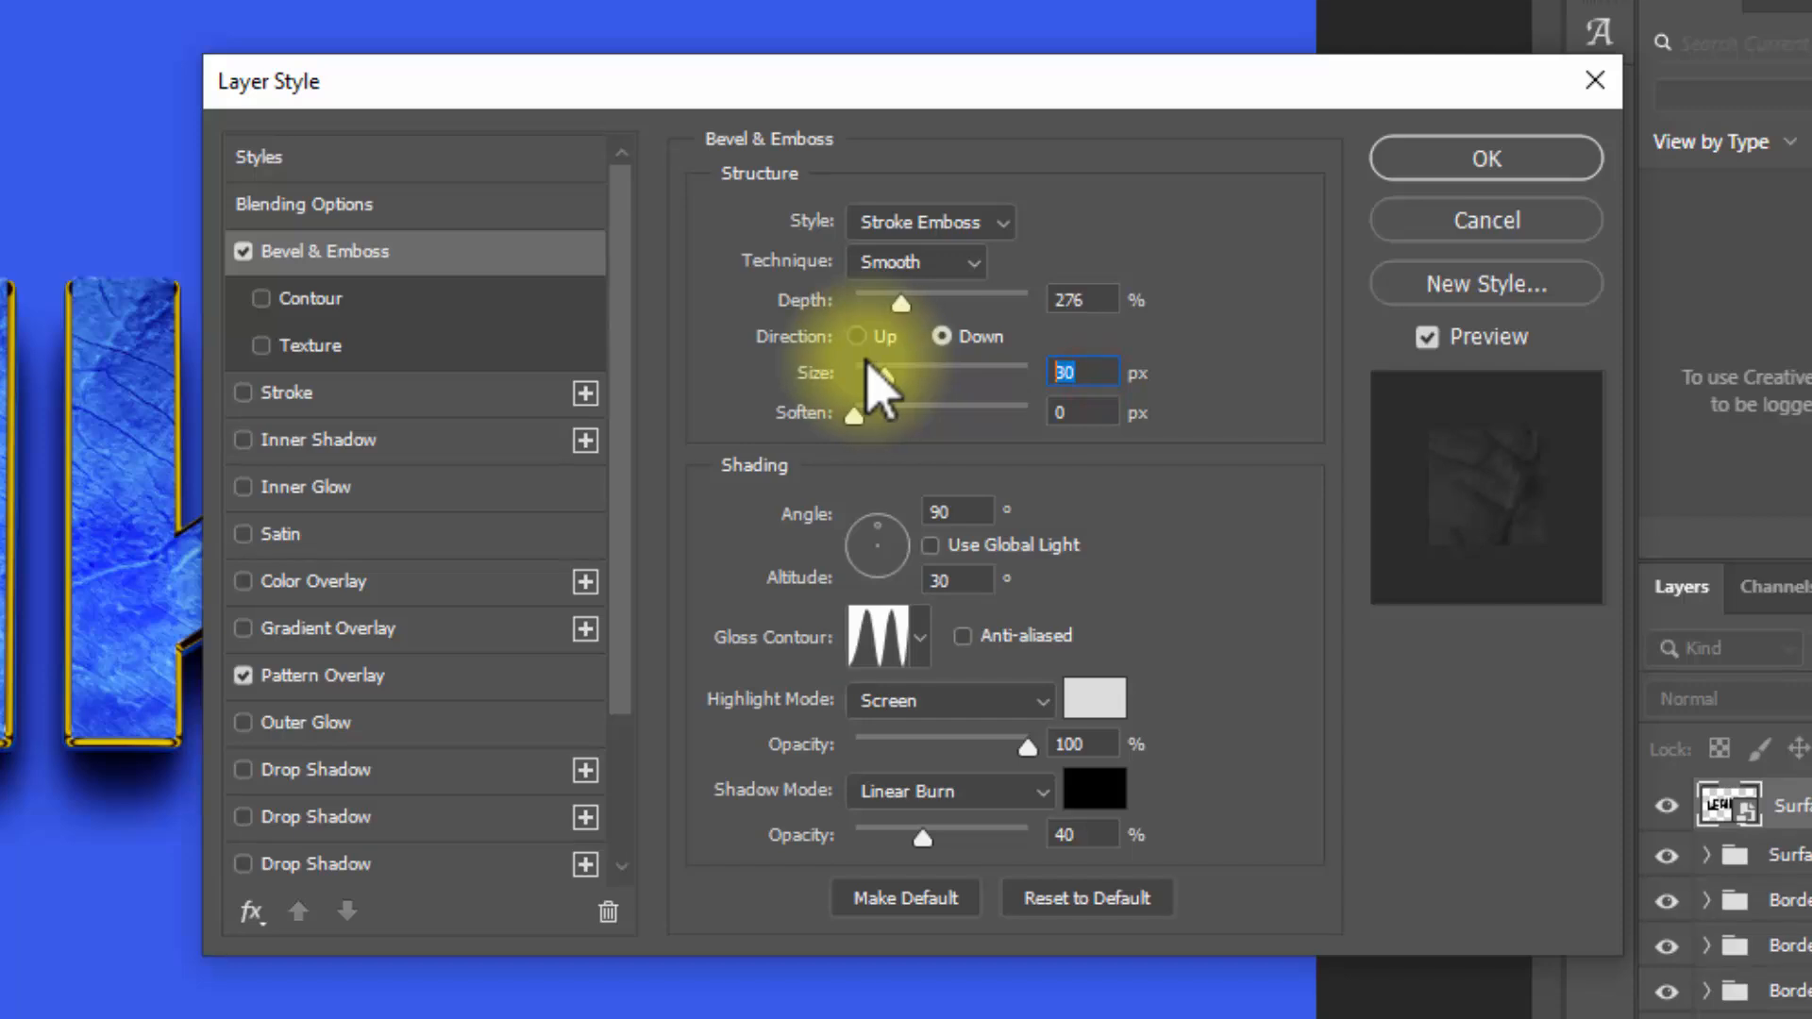
click(958, 511)
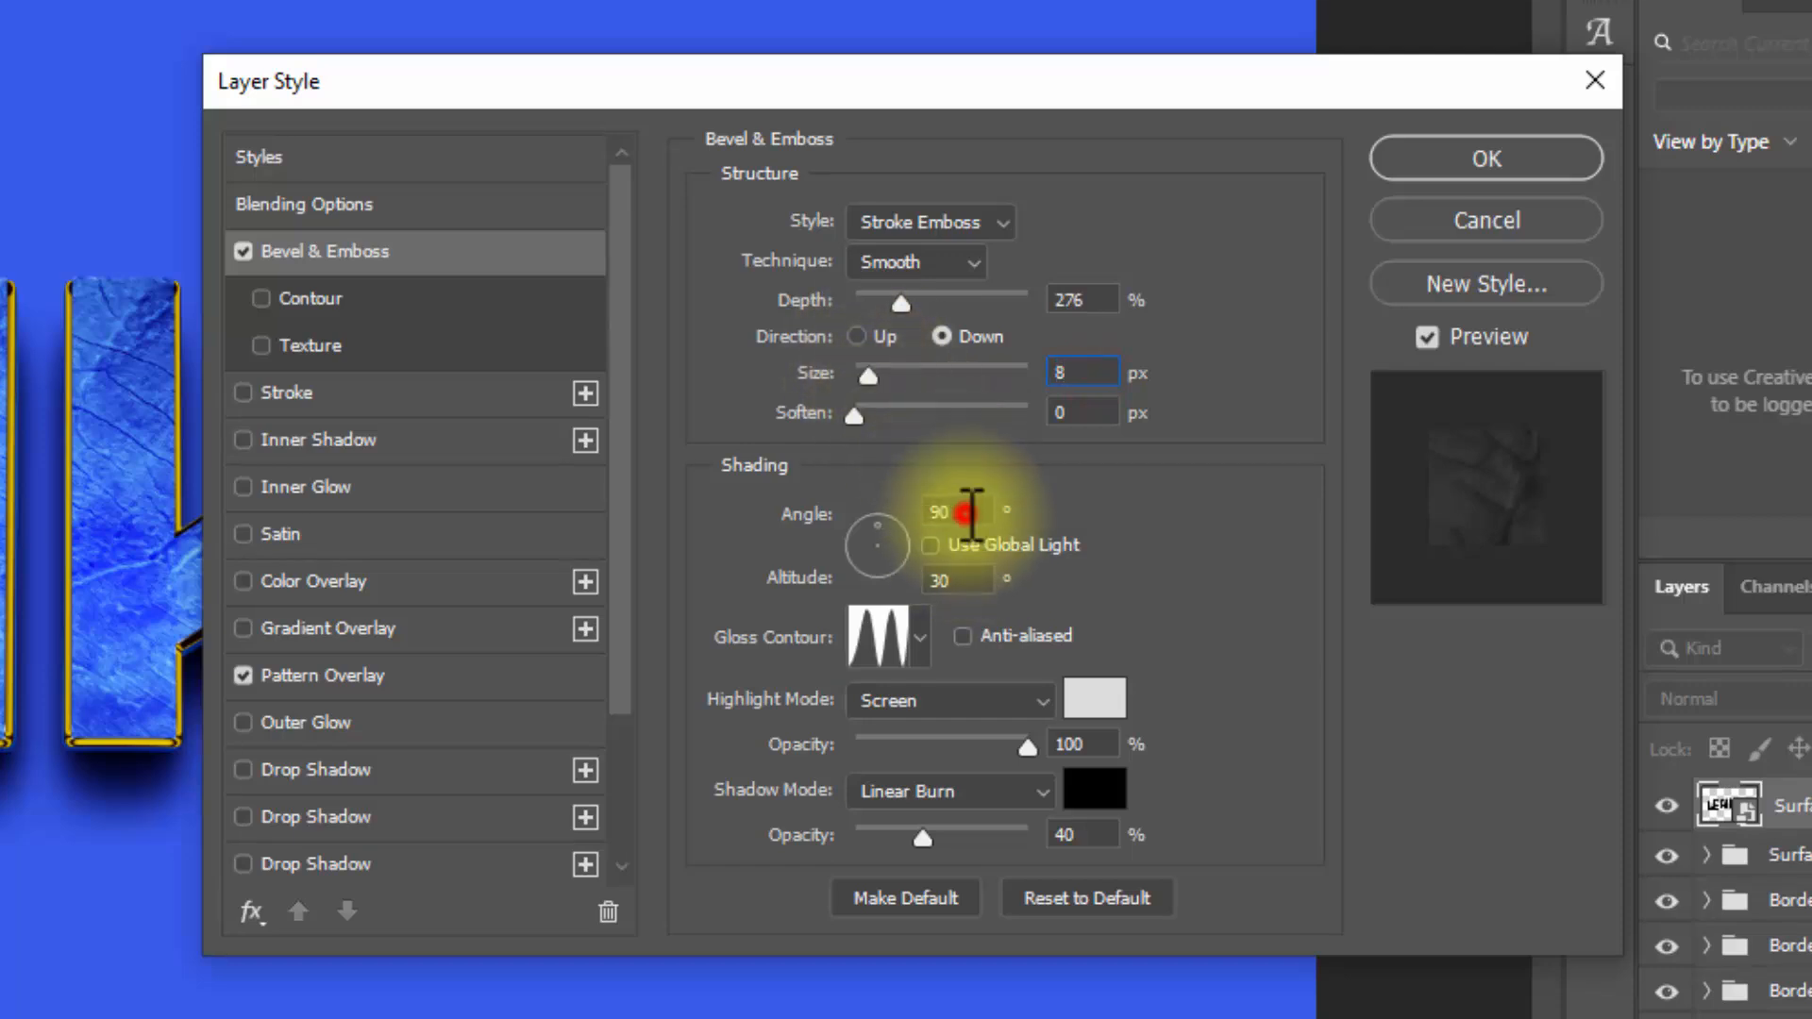
Step: Set the bevel's gloss contour to the Ring - Double preset
click(880, 634)
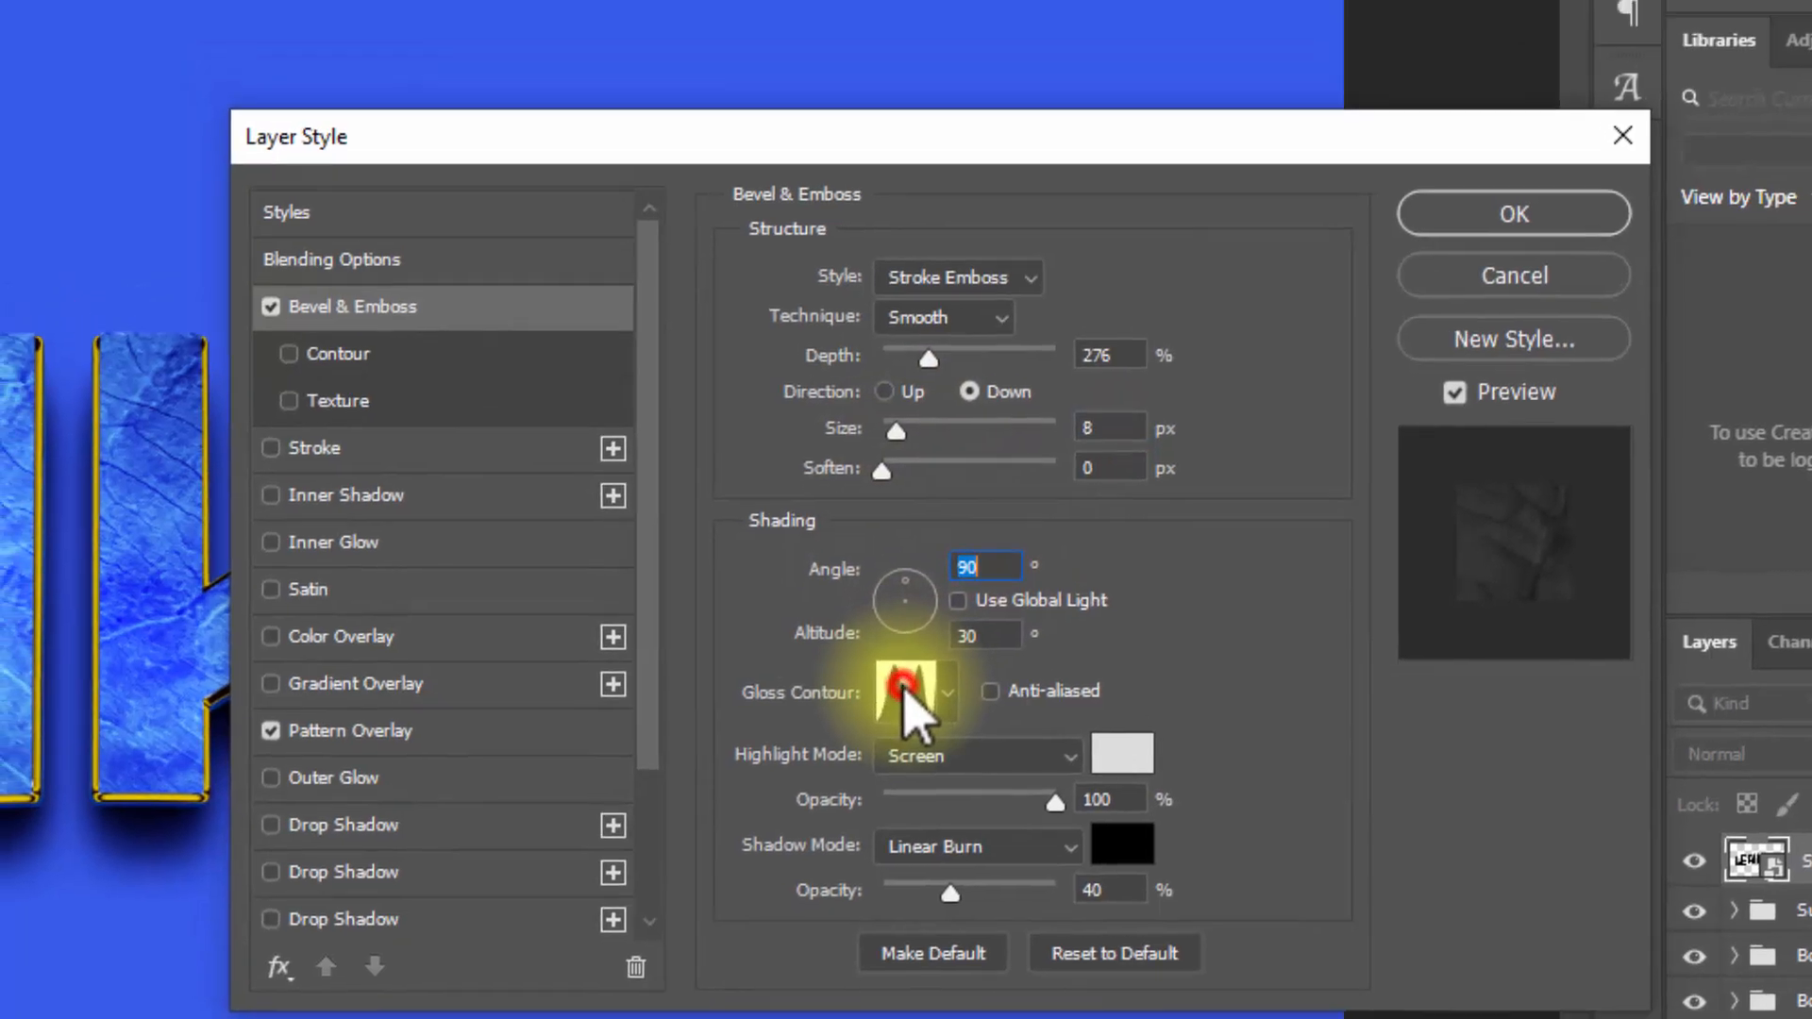
click(514, 132)
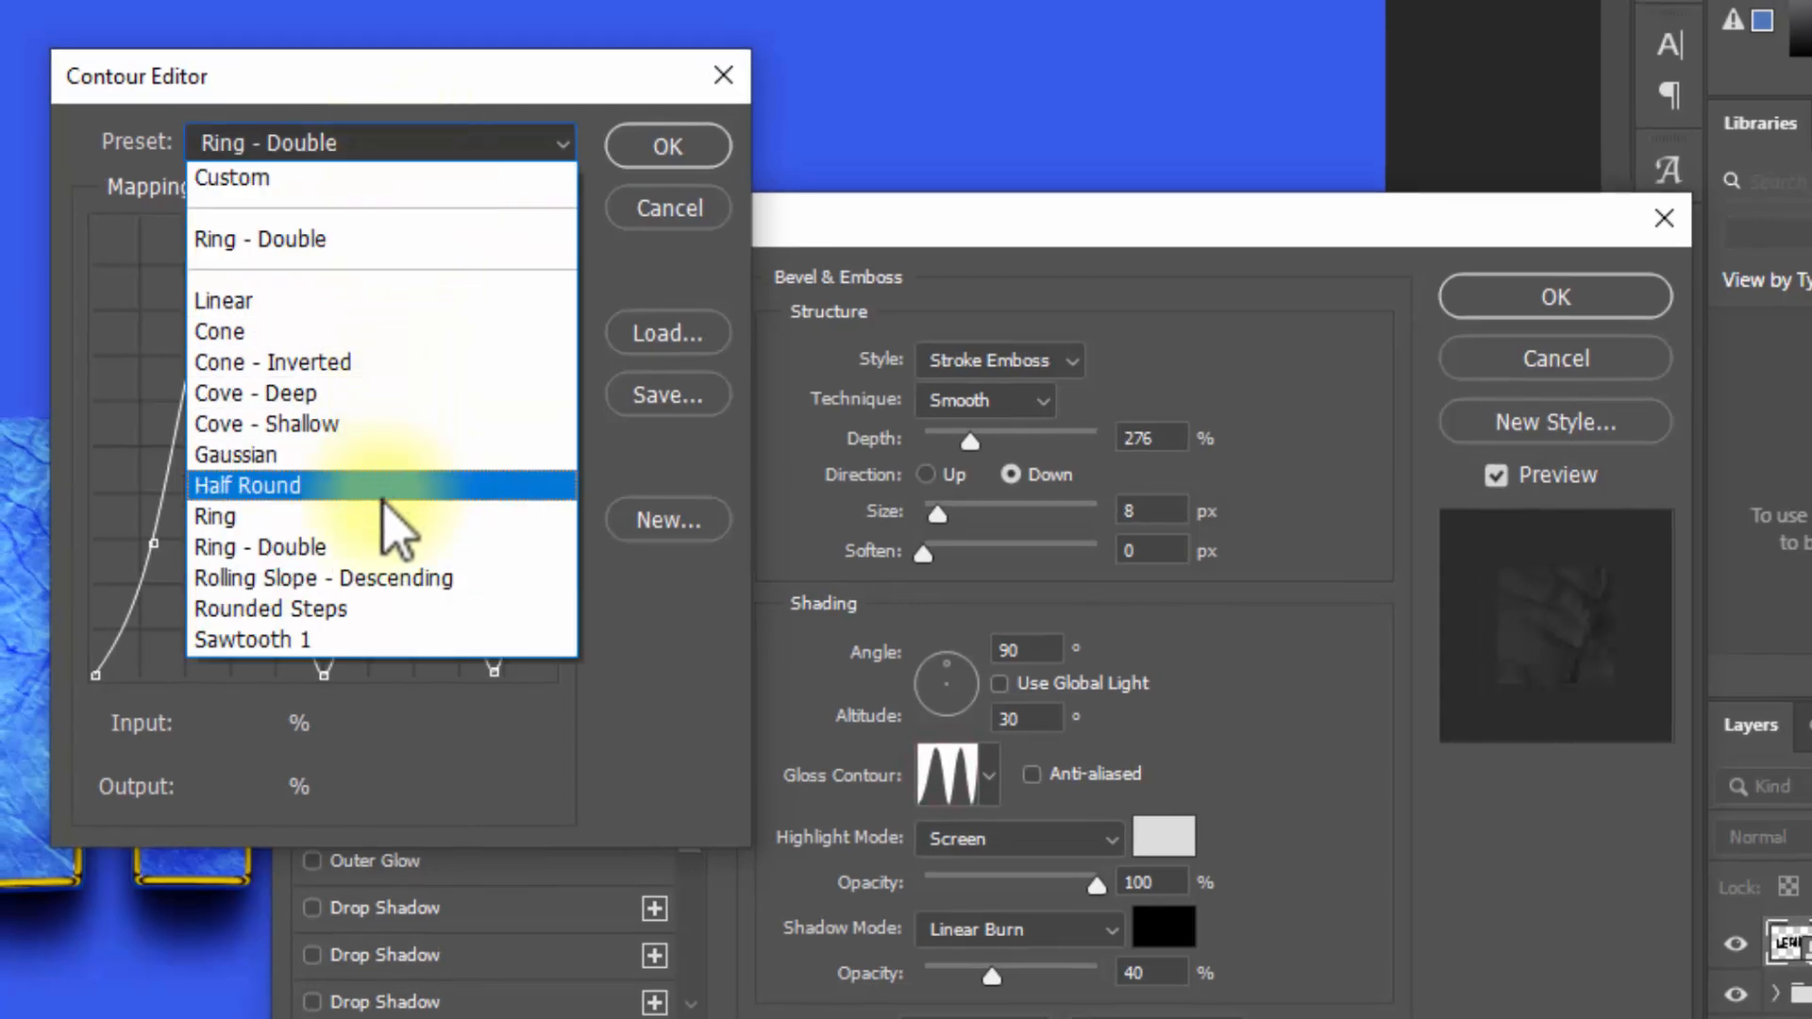
click(378, 547)
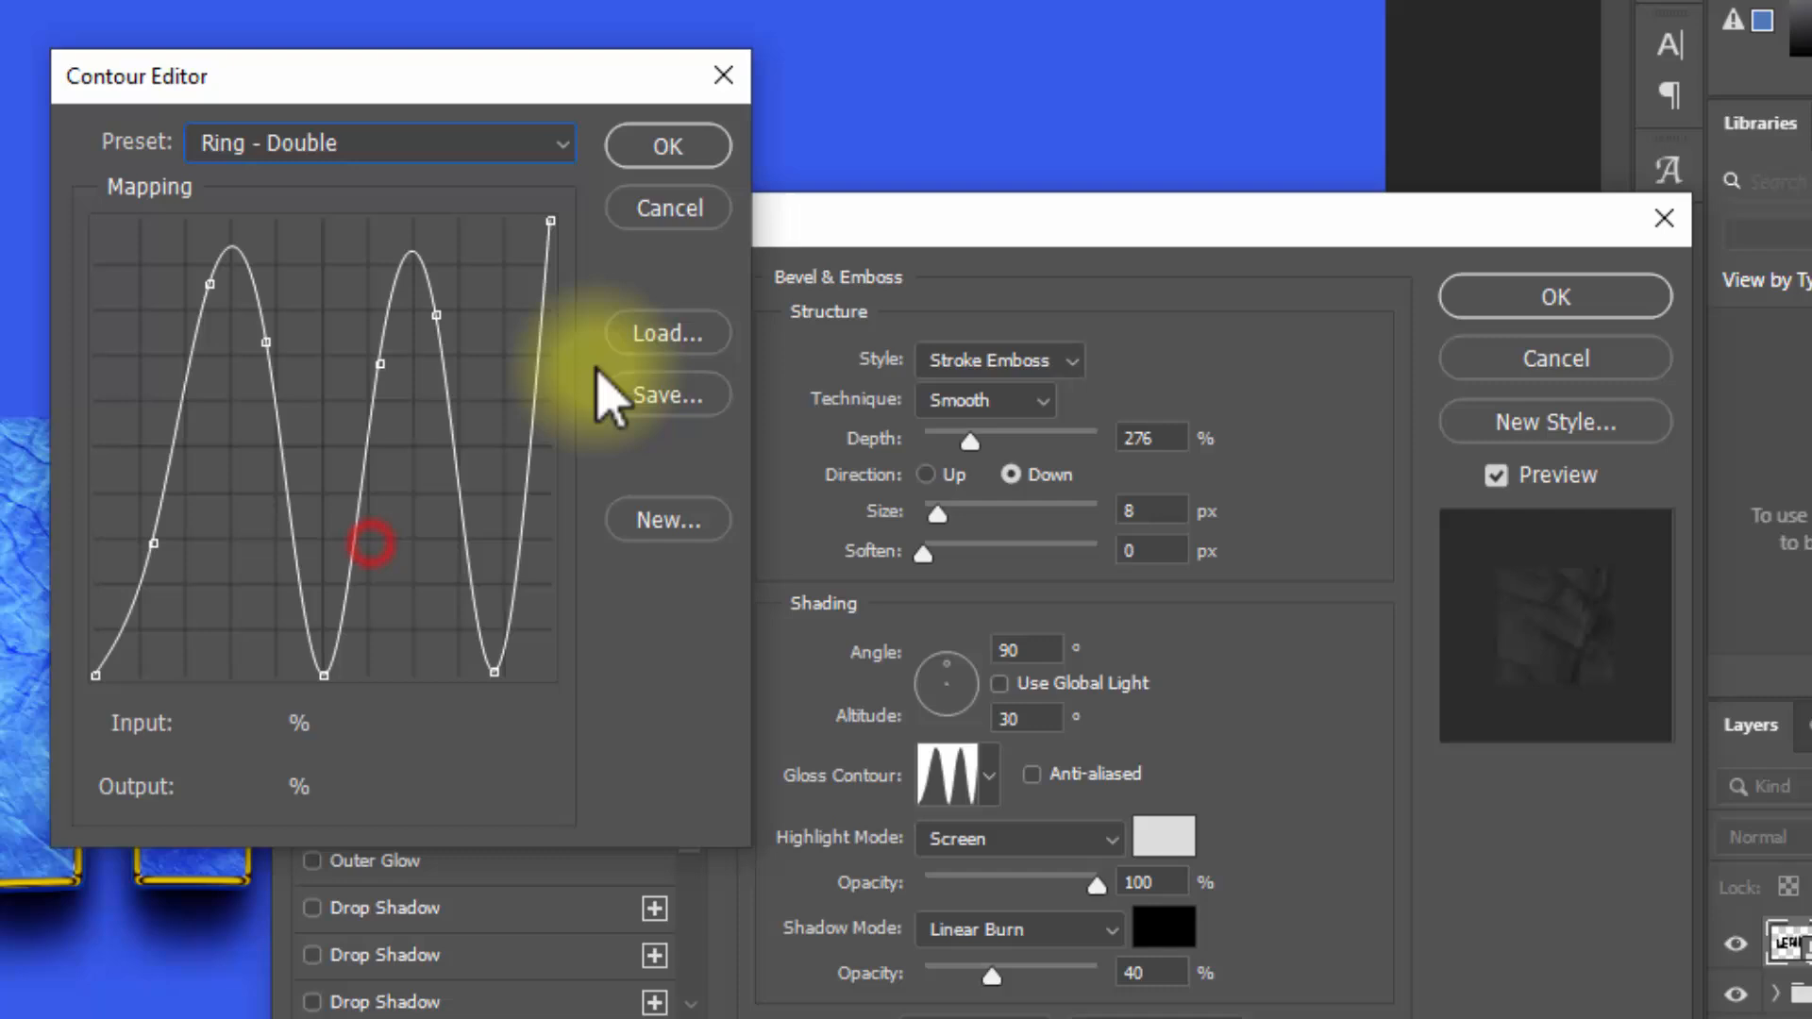
click(694, 155)
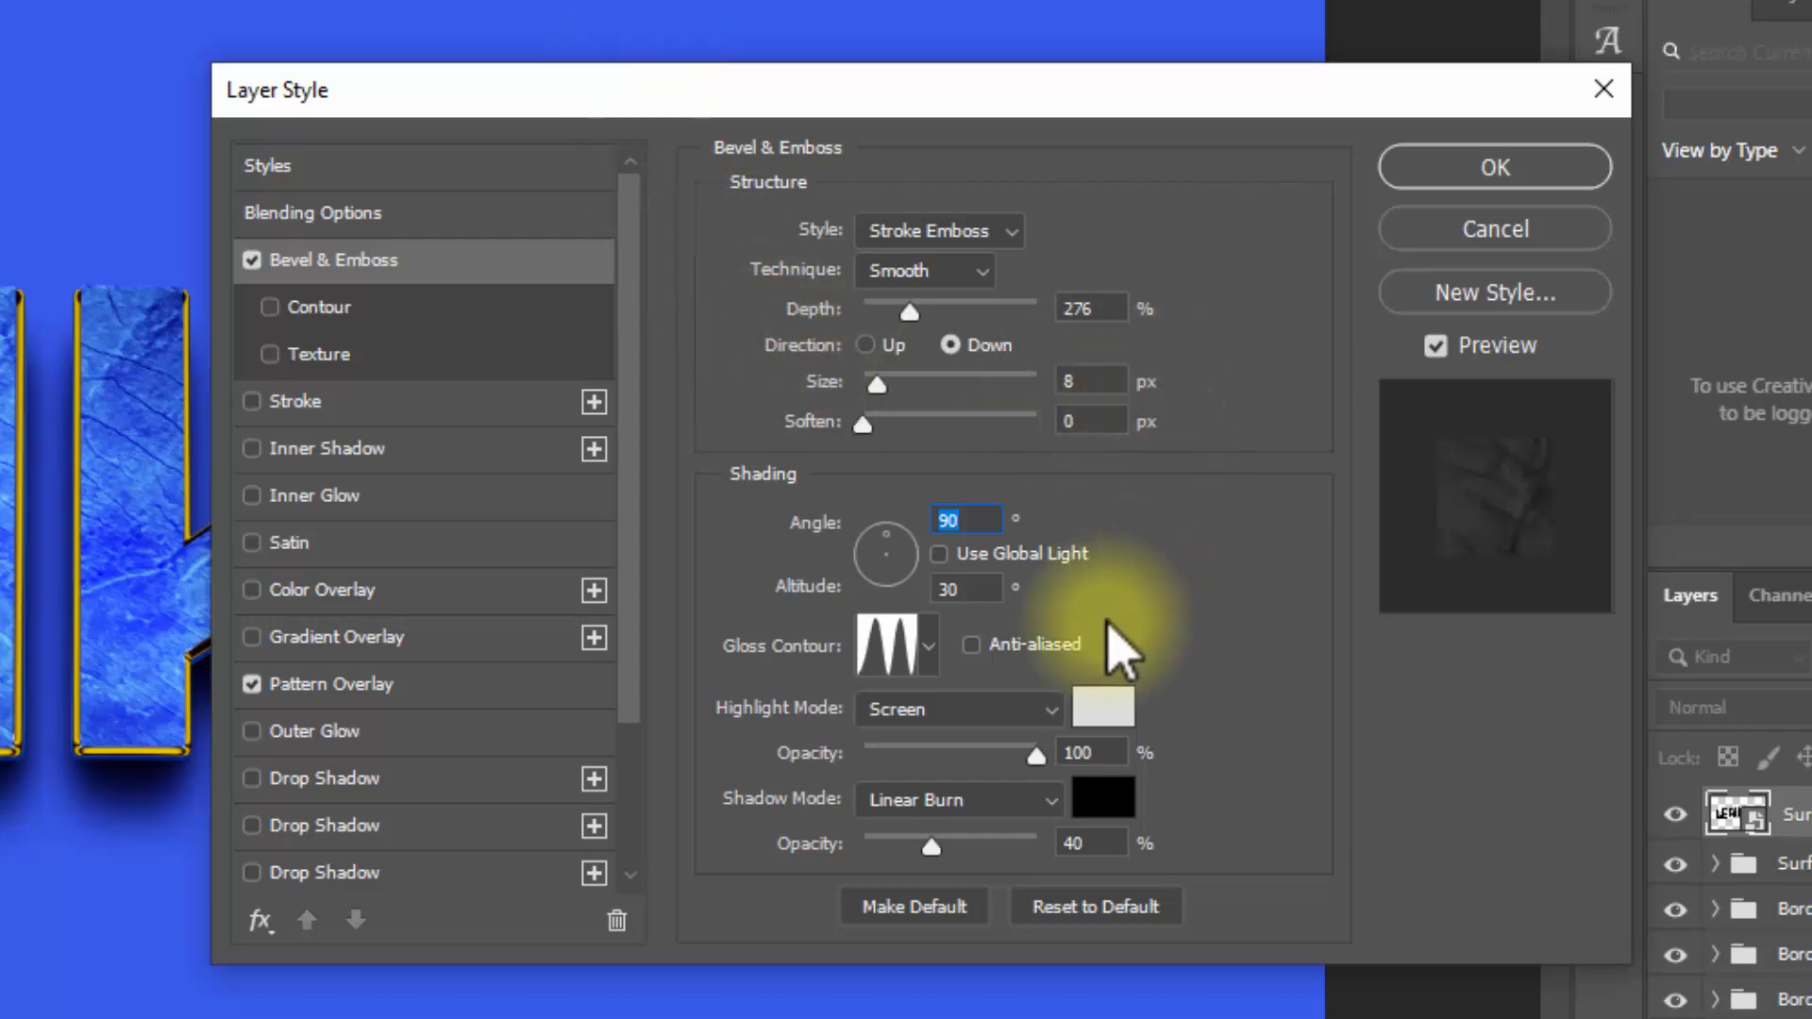
Step: Set the bevel's highlight mode to Color Dodge at 61% opacity and its shadow opacity to 41%
click(910, 741)
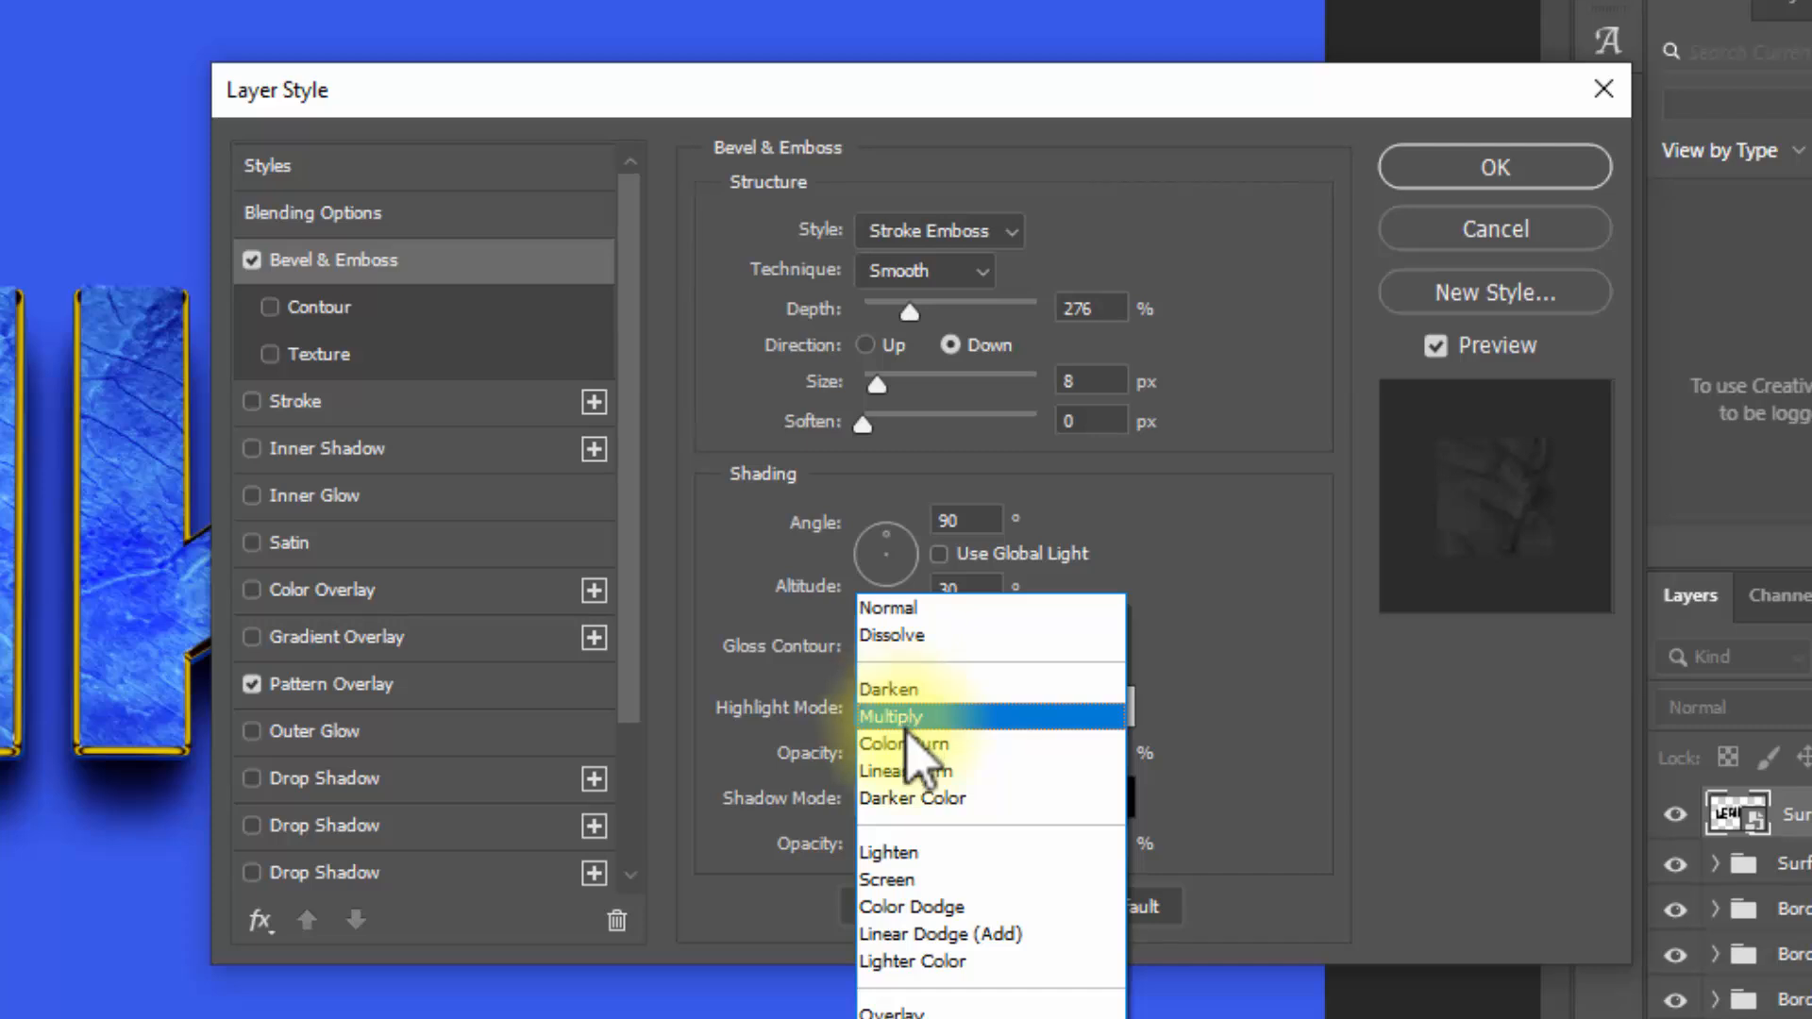
click(953, 906)
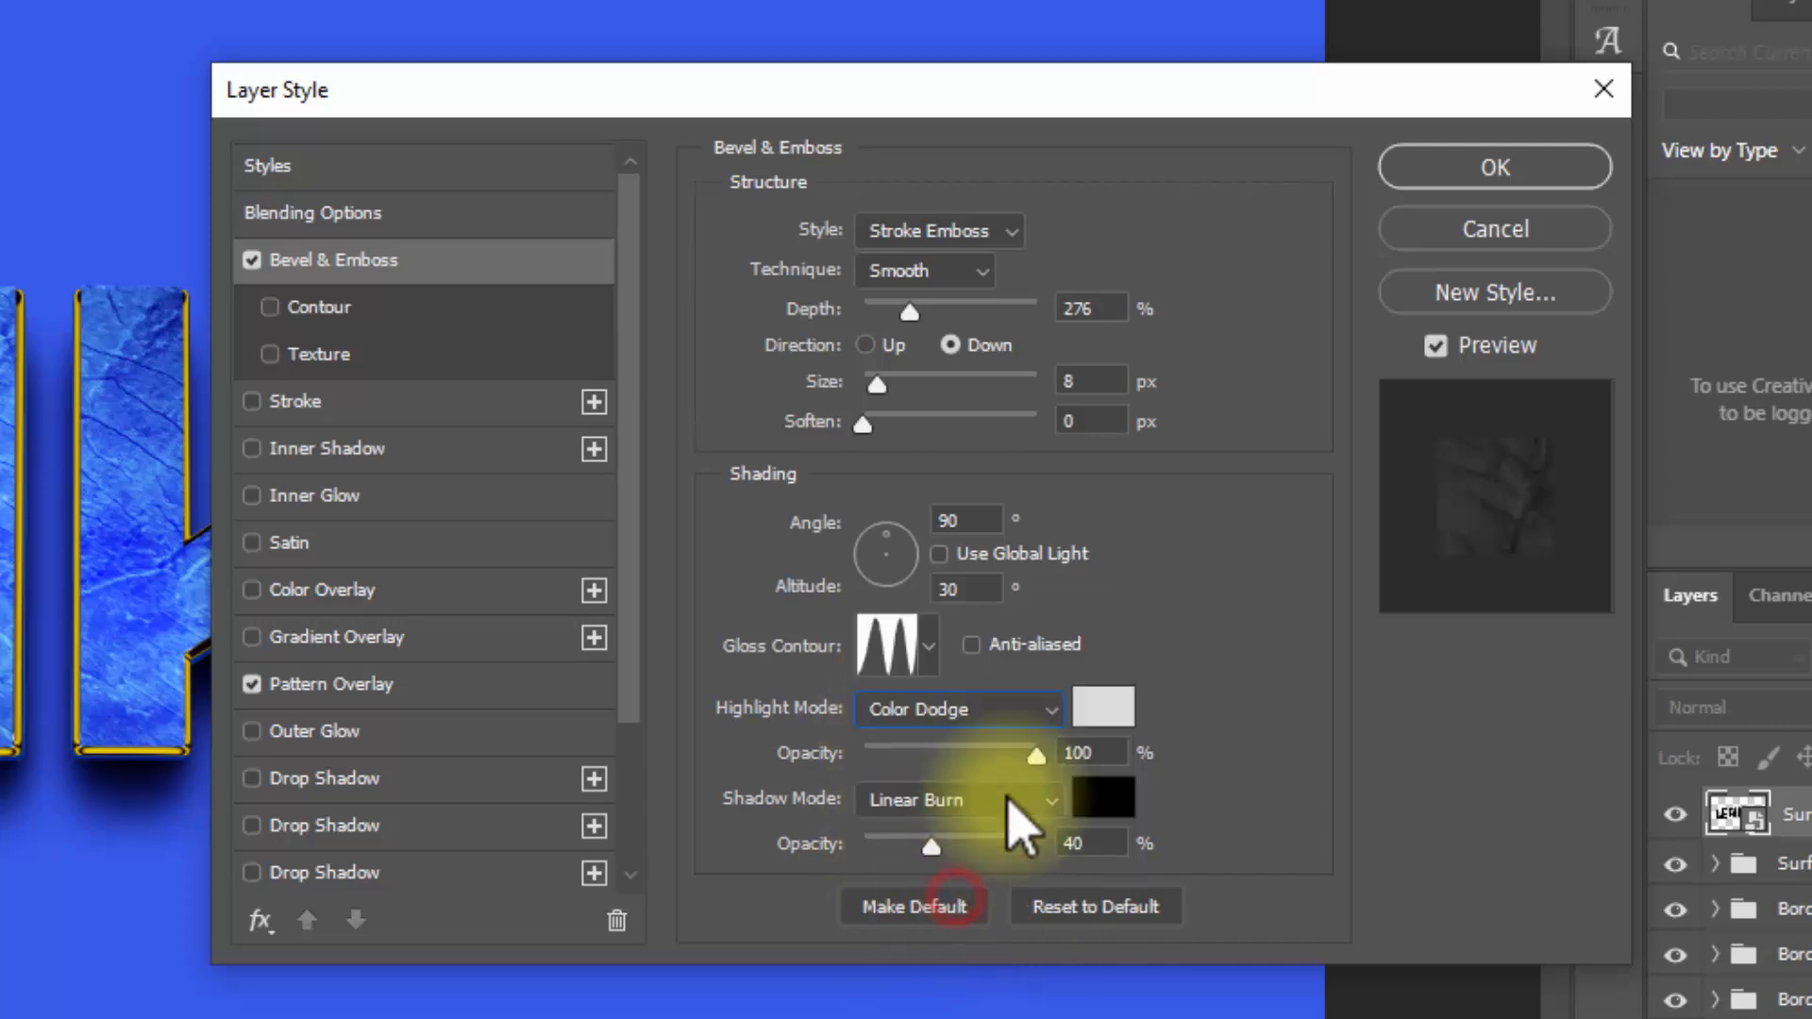
double_click(1093, 753)
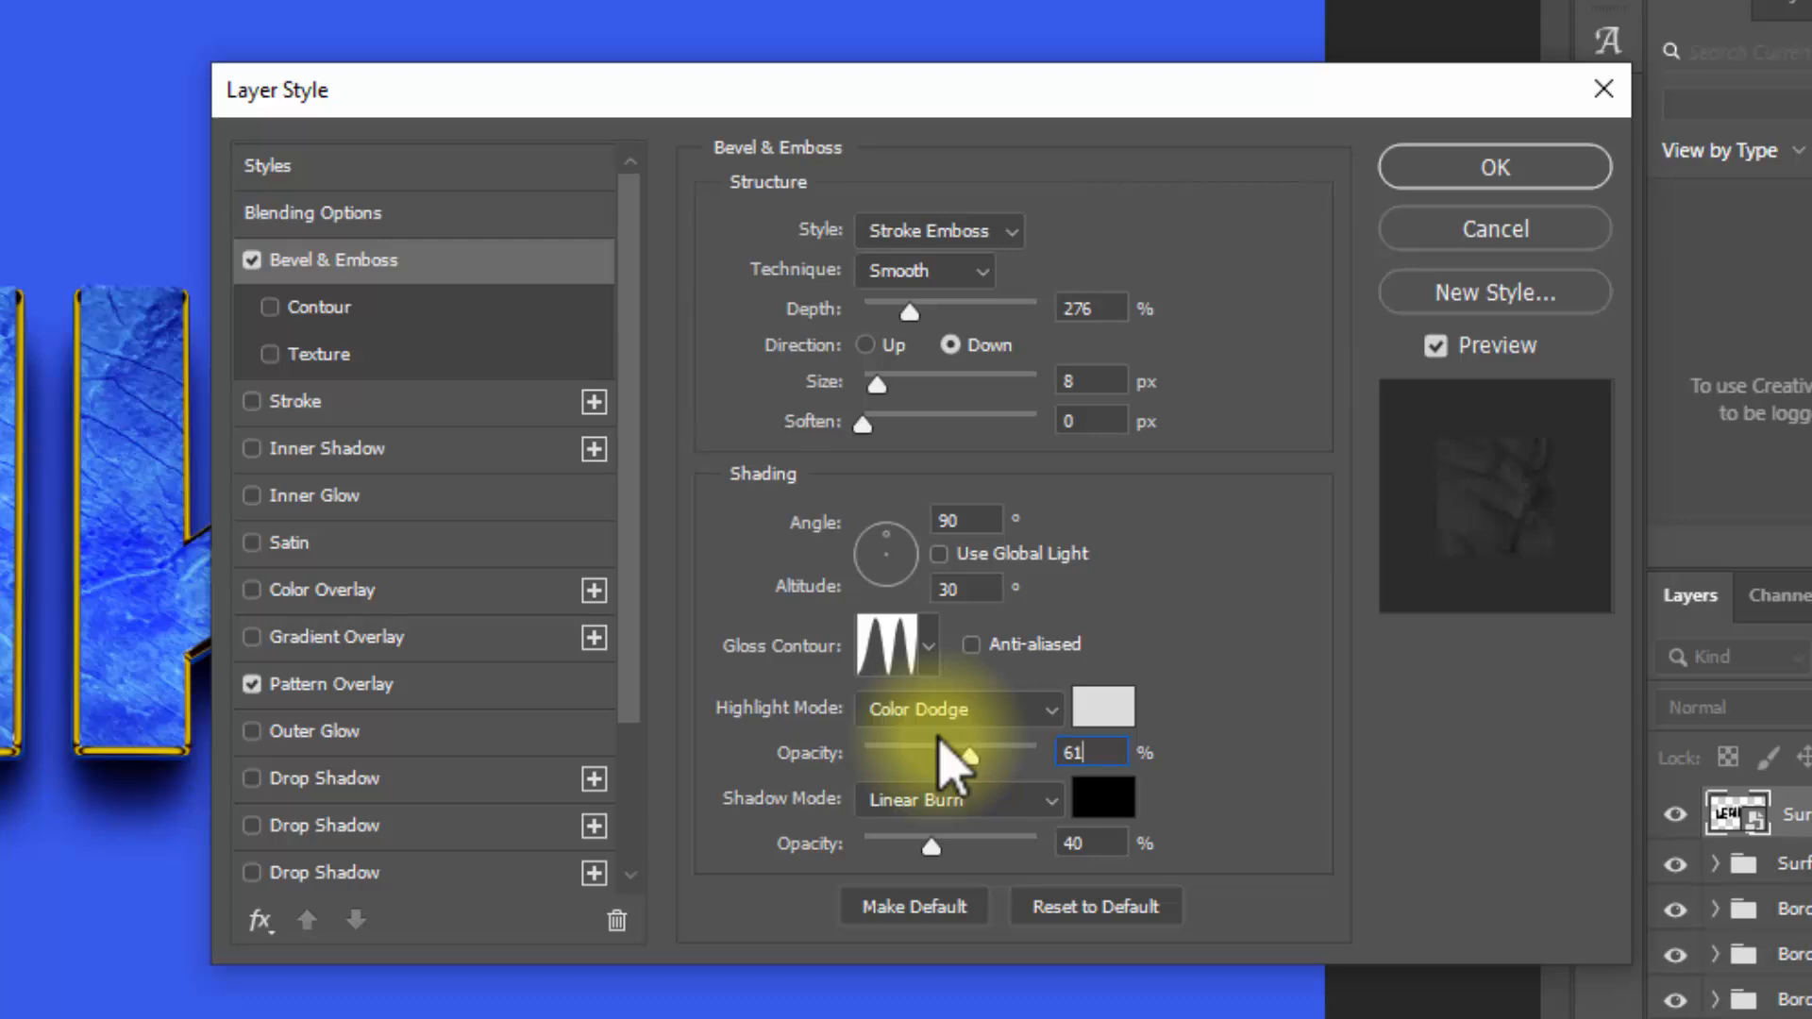
double_click(1105, 845)
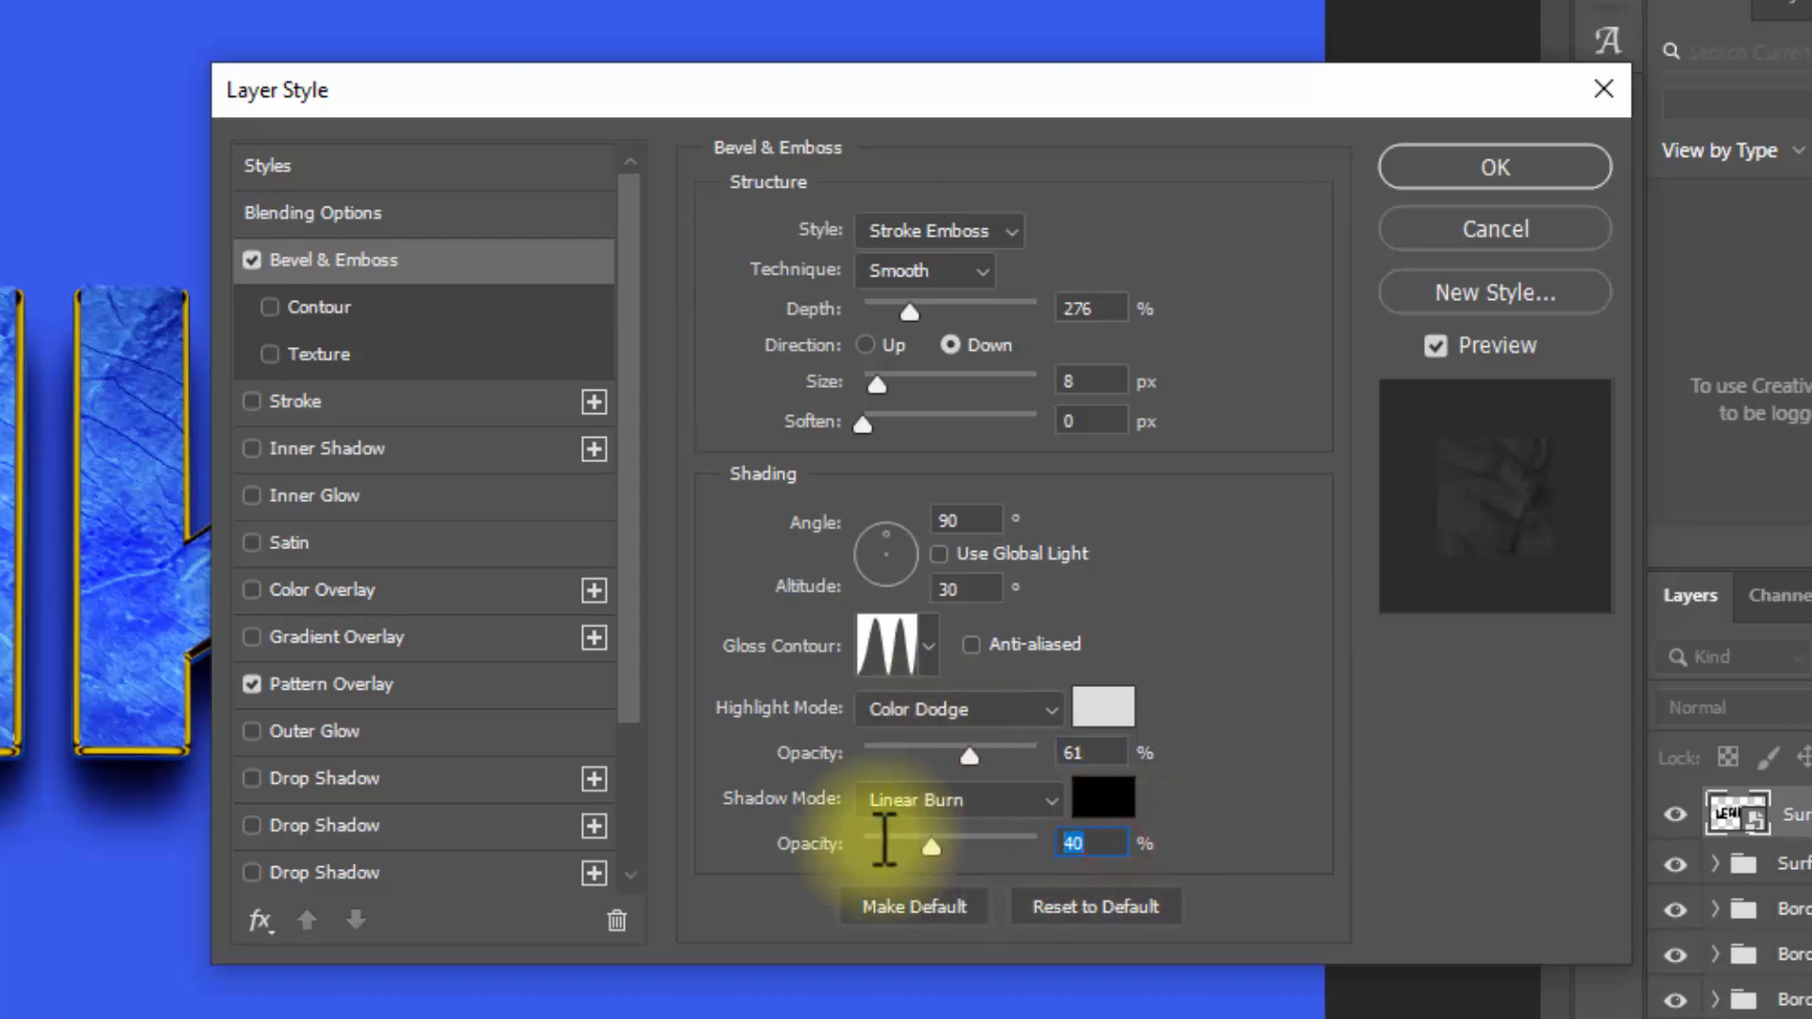
text(41)
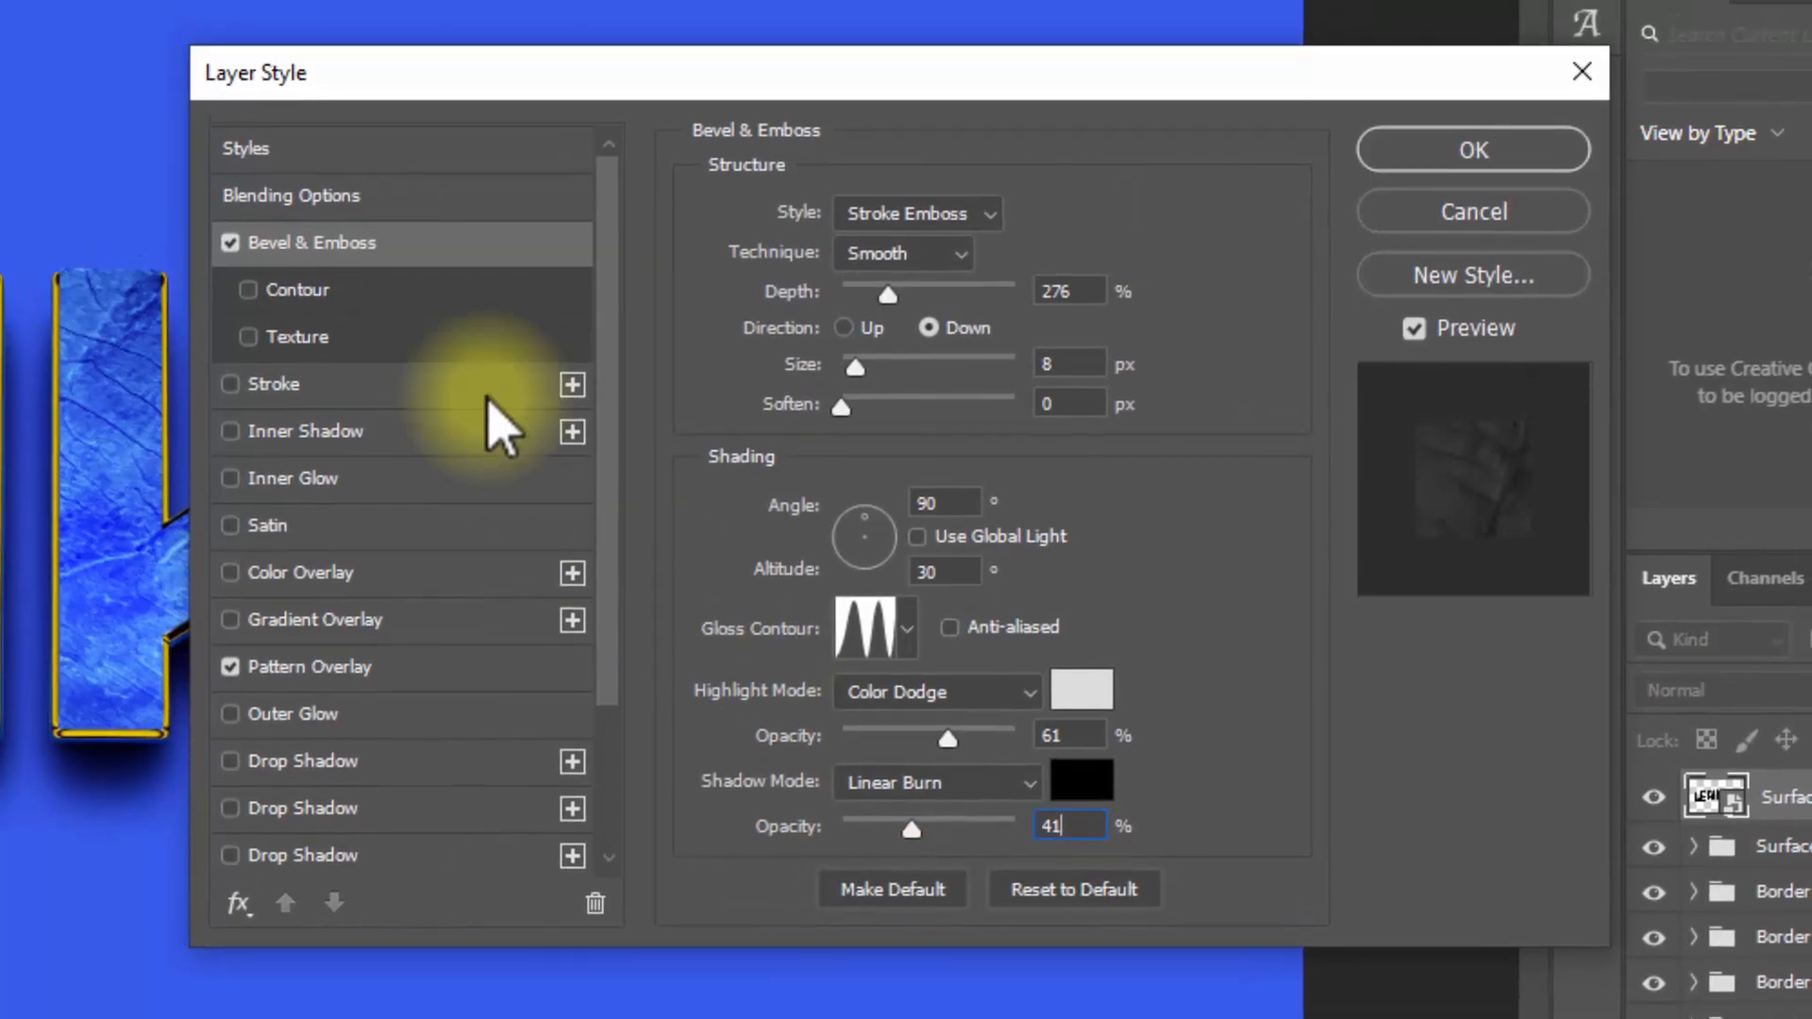
Step: Enable the bevel's Contour with a 50% range and turn off Pattern Overlay
click(350, 255)
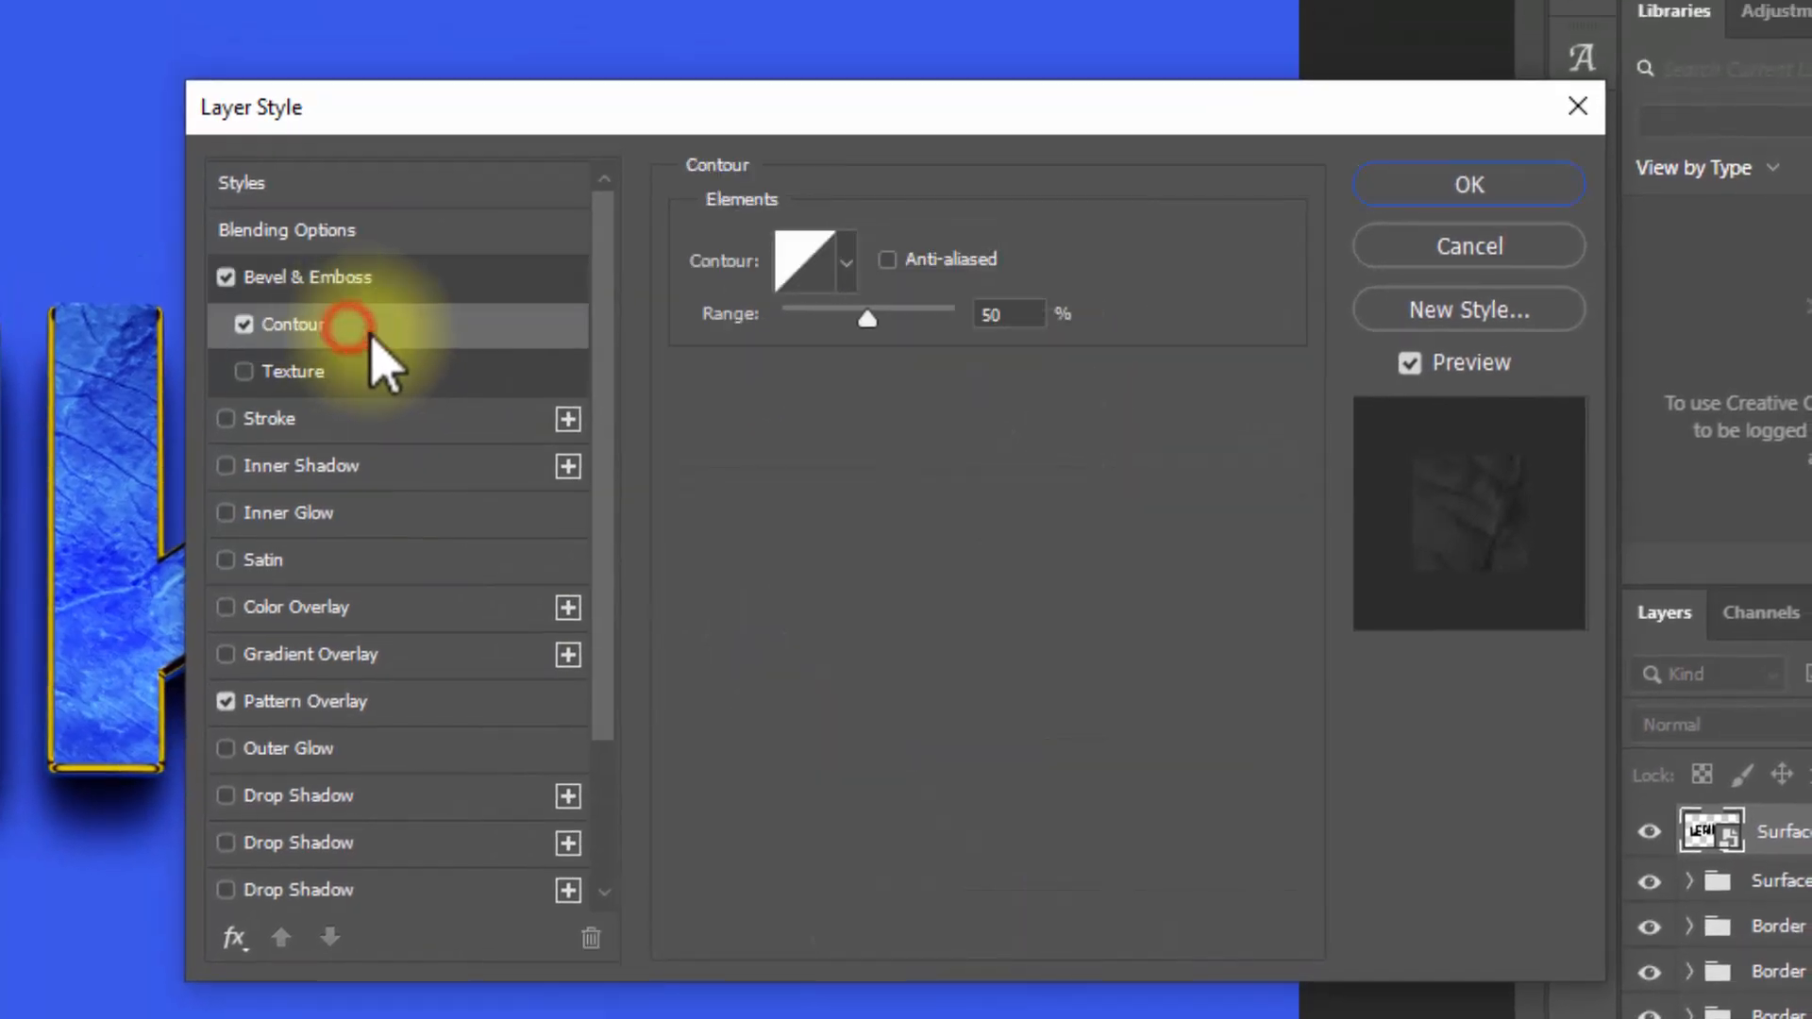
double_click(1038, 311)
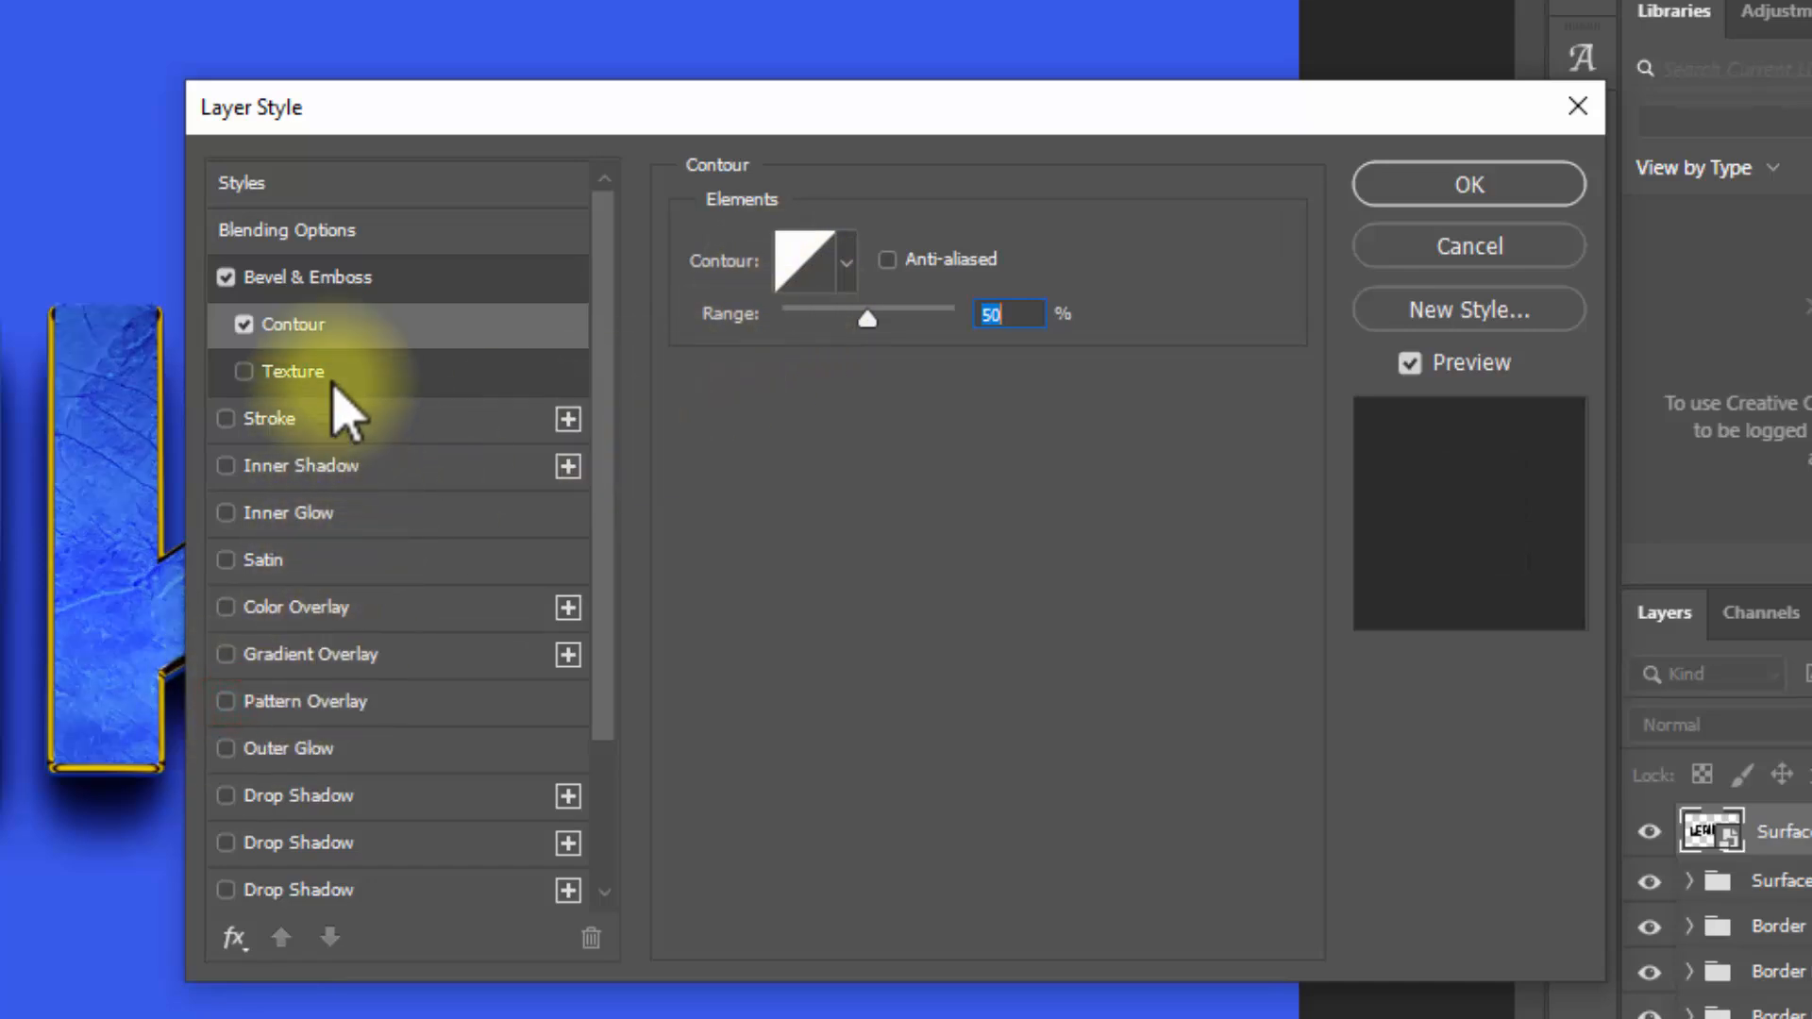
Step: Enable a Stroke on the Surface top layer with size 10 px and position Inside
click(325, 413)
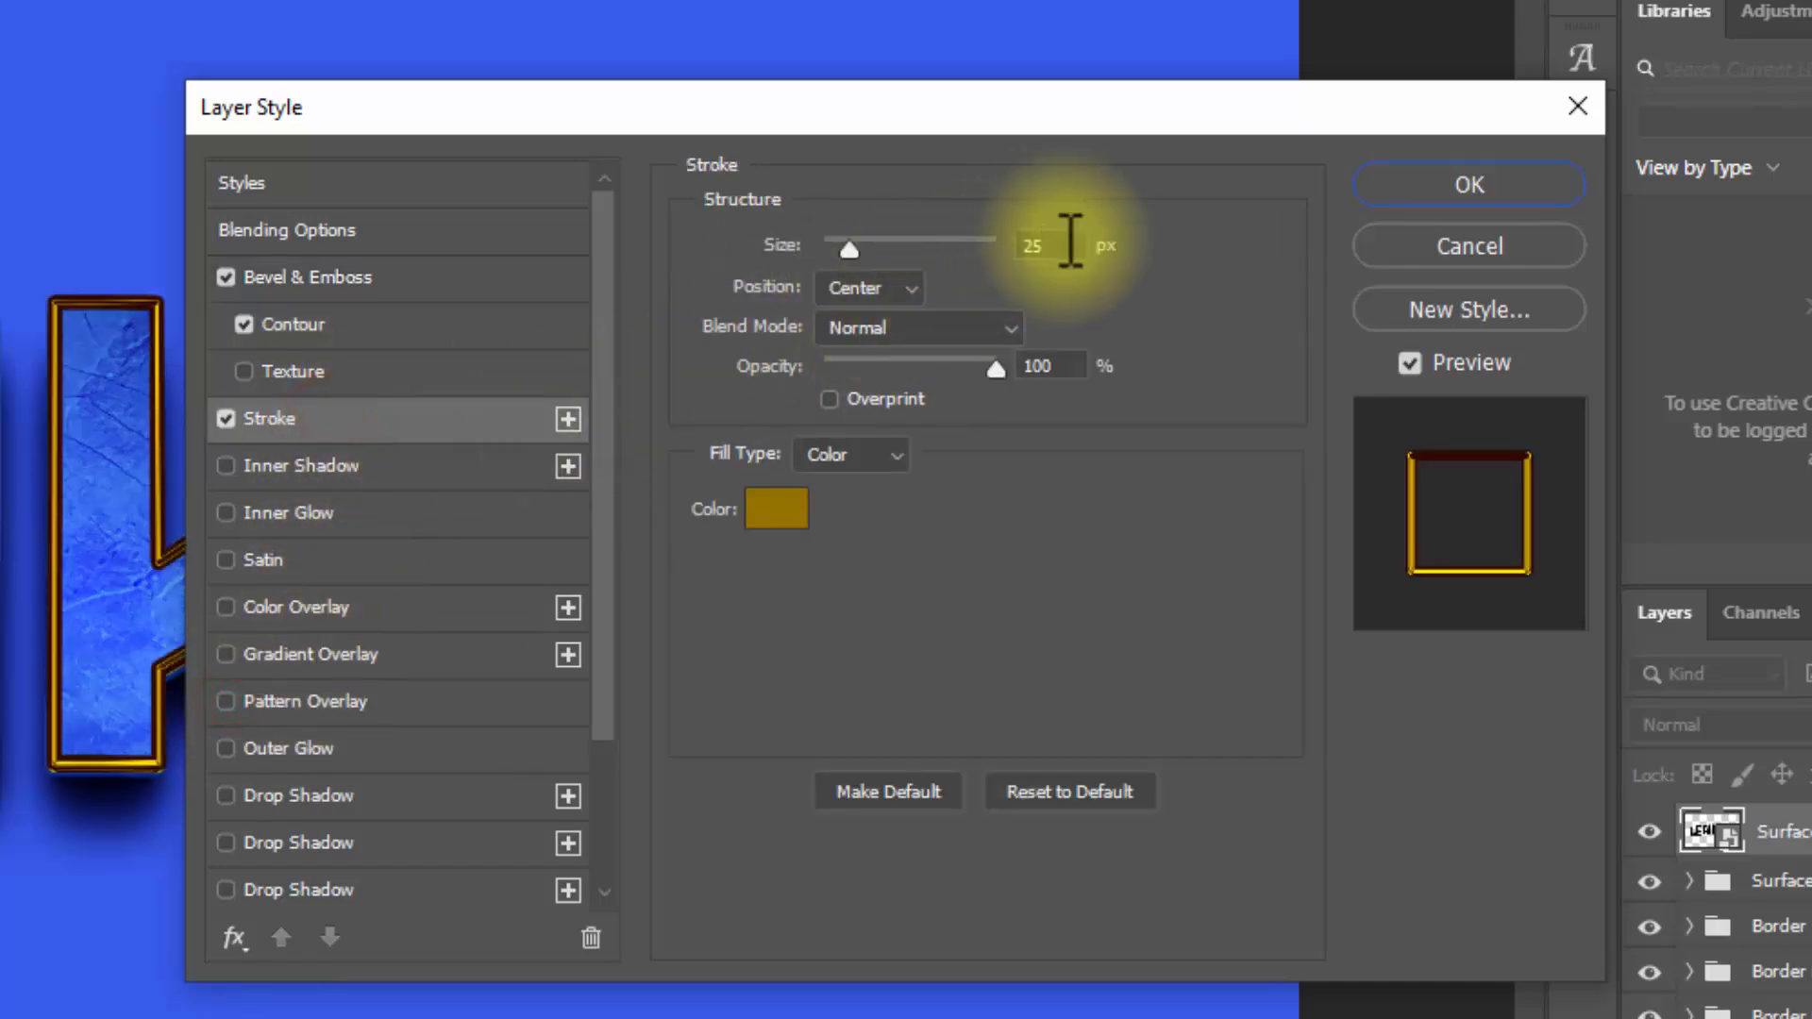
double_click(1064, 243)
text(10)
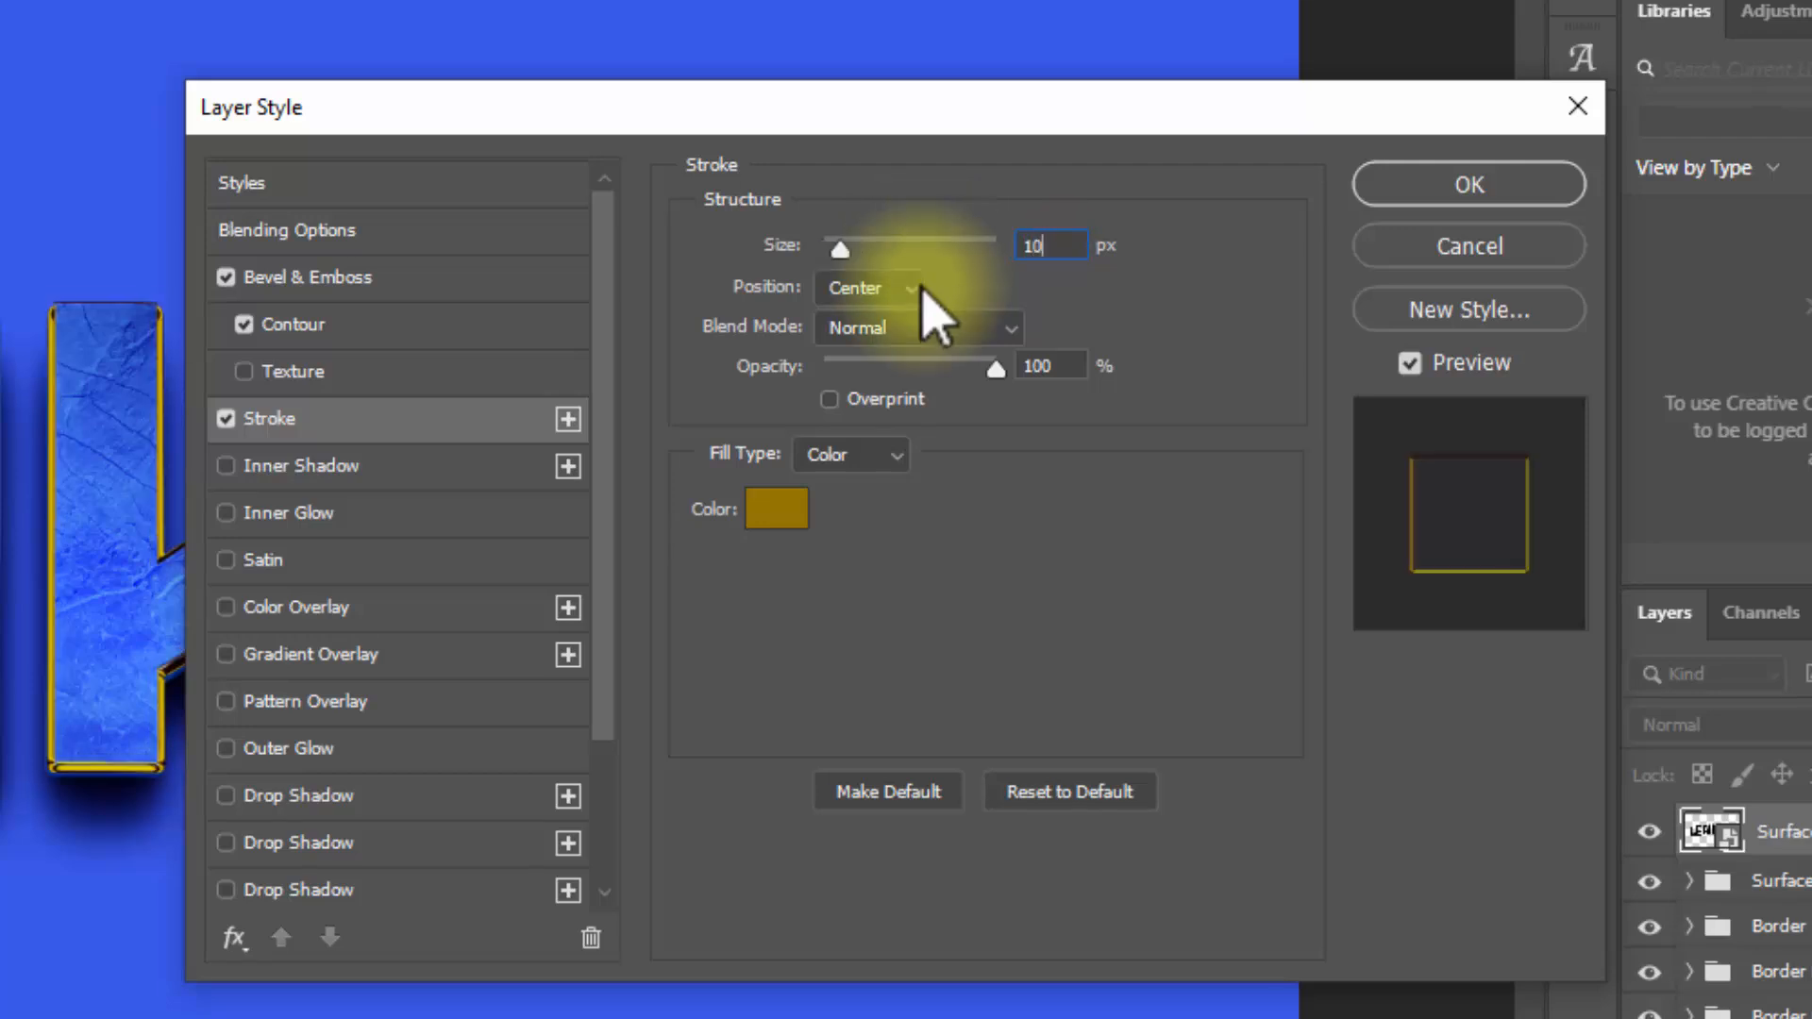
click(870, 288)
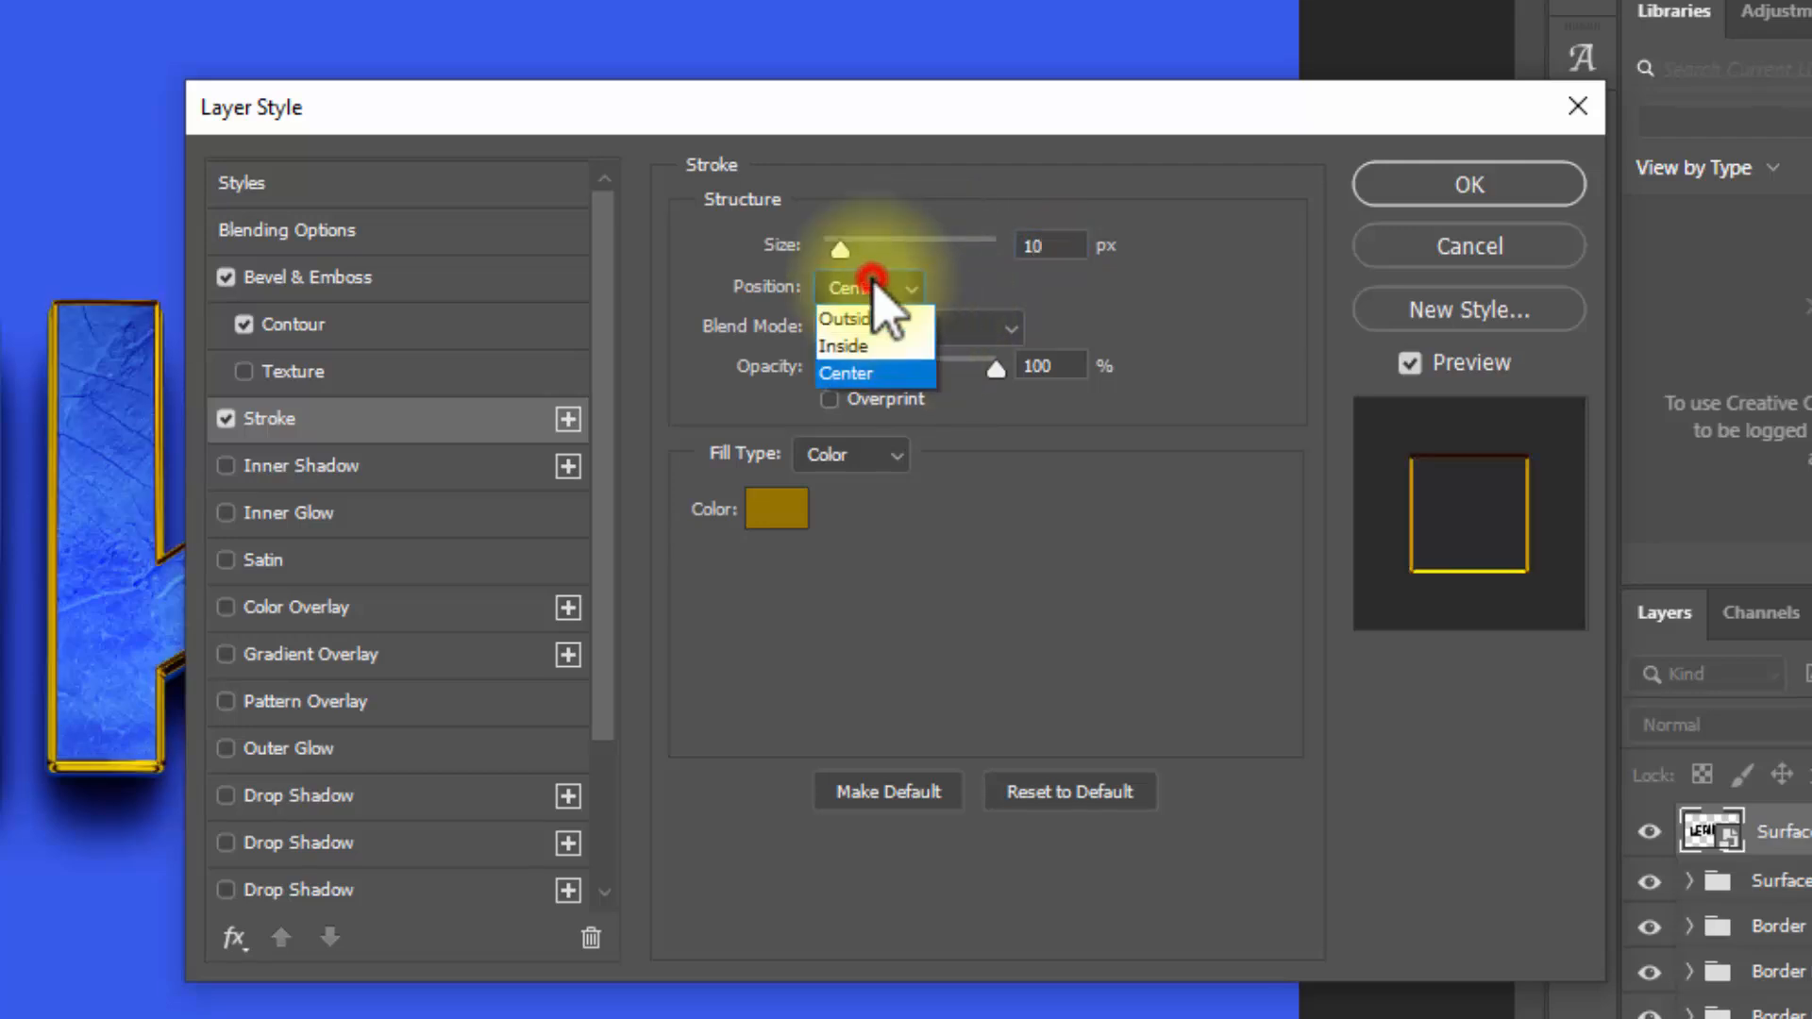
click(882, 345)
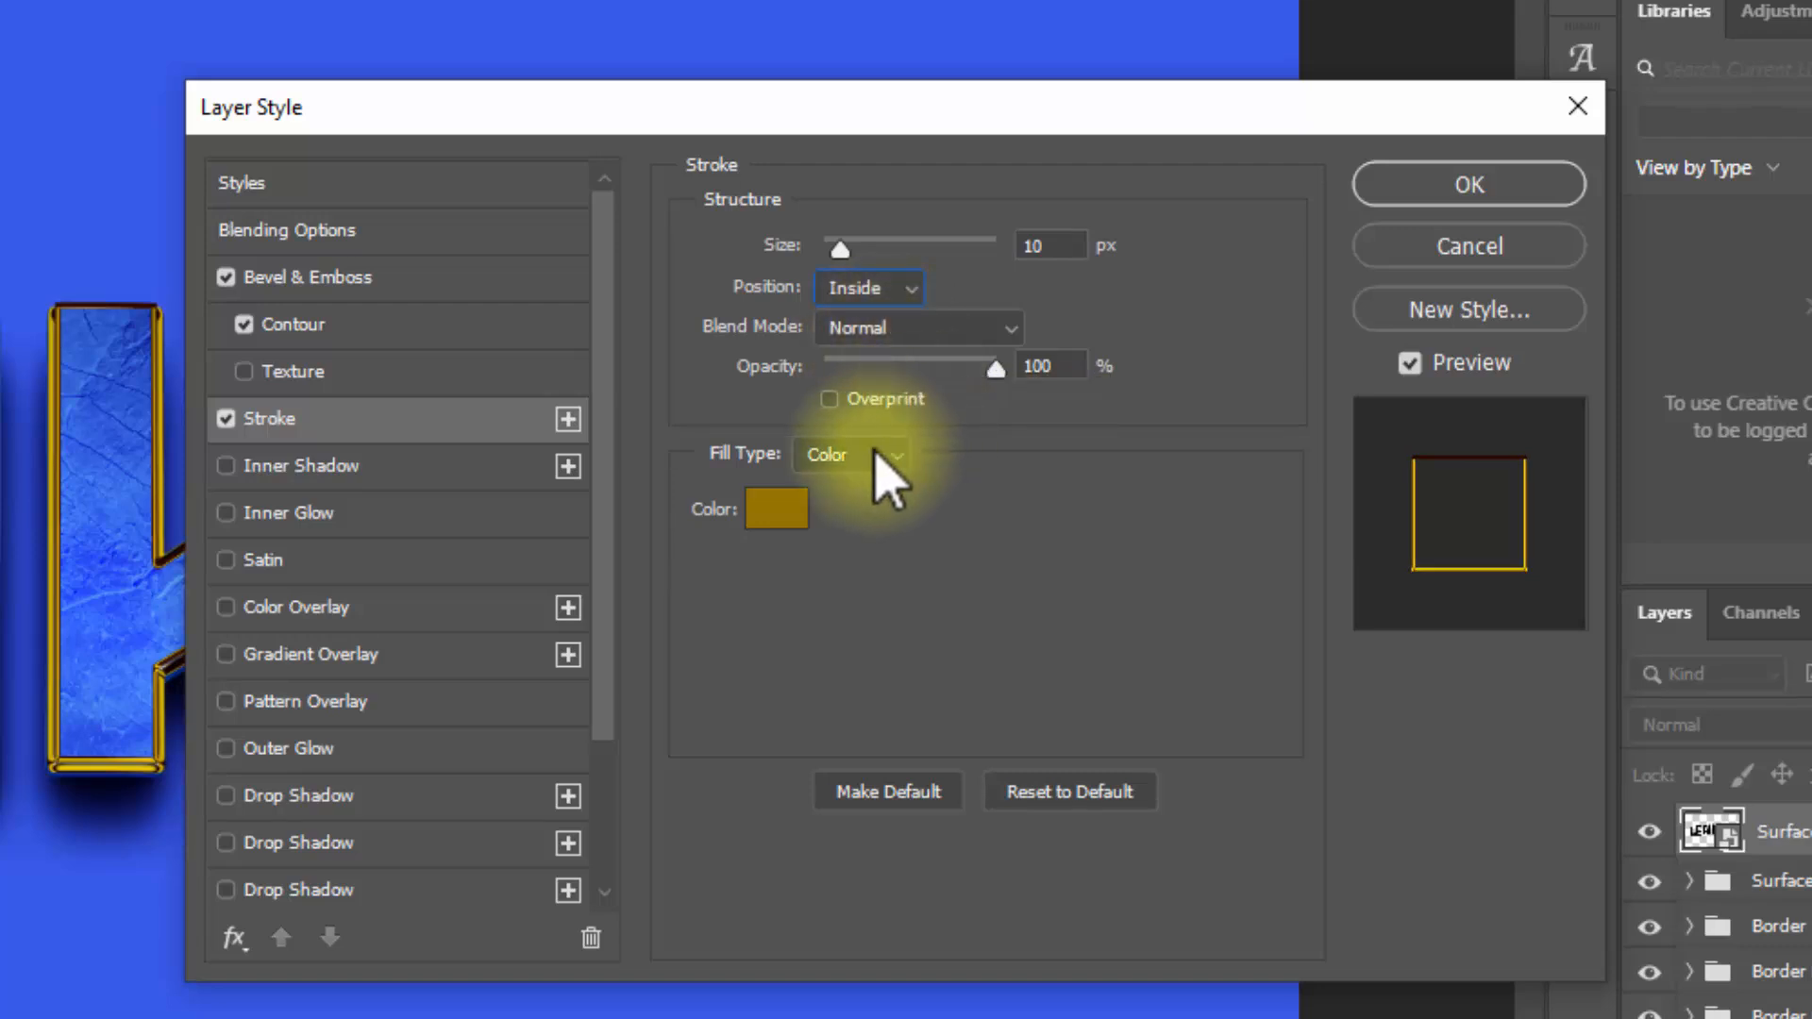
Step: Set the stroke color to grey 8a8a8a and apply the layer style
click(797, 486)
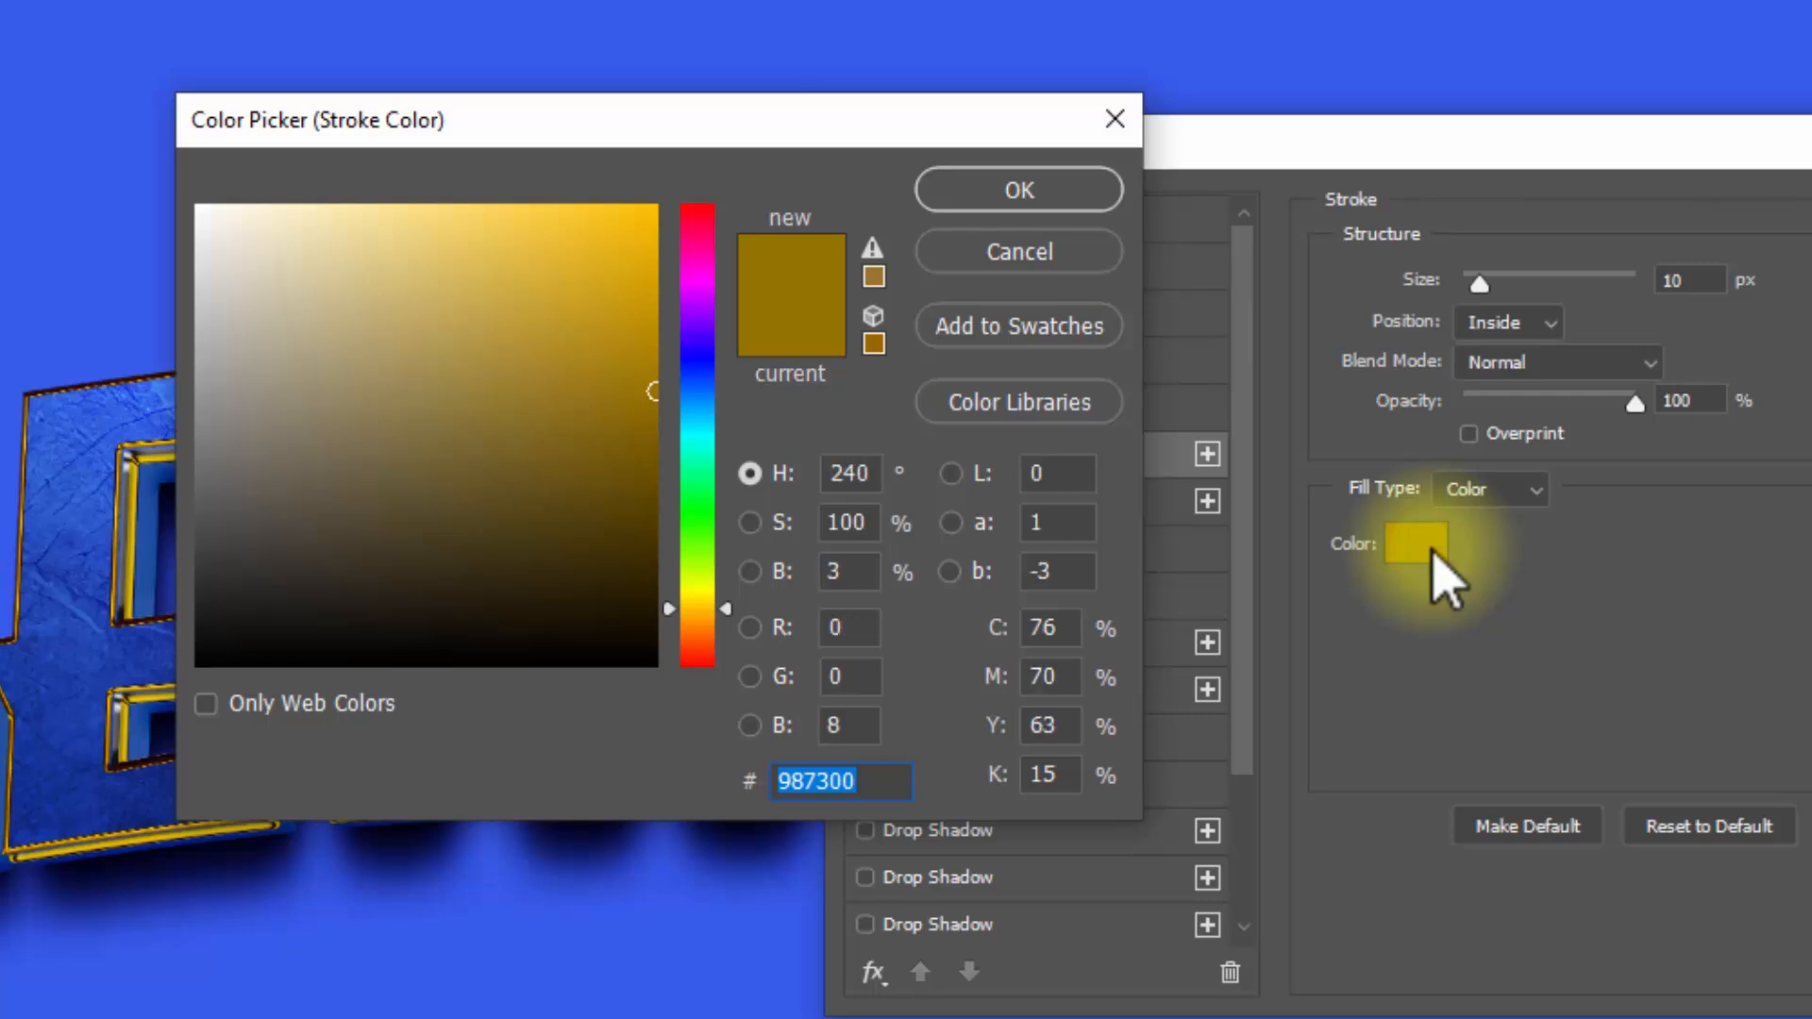
text(8a8a8)
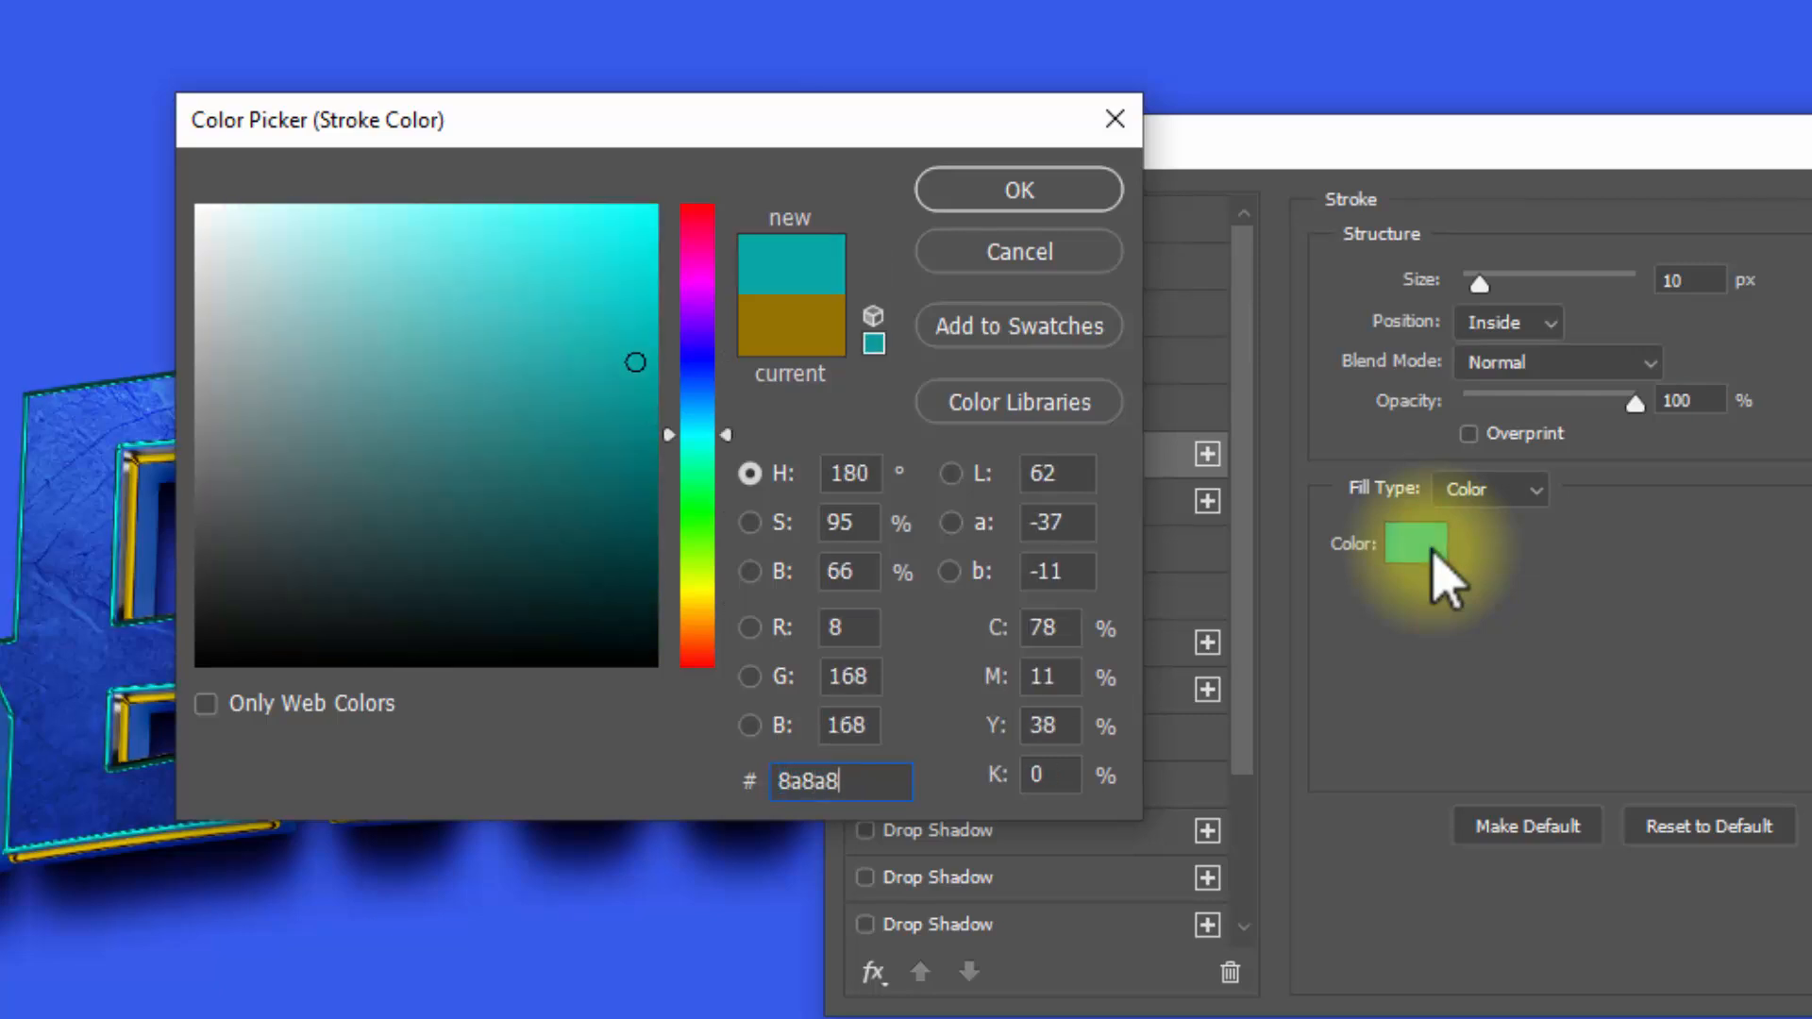
text(a)
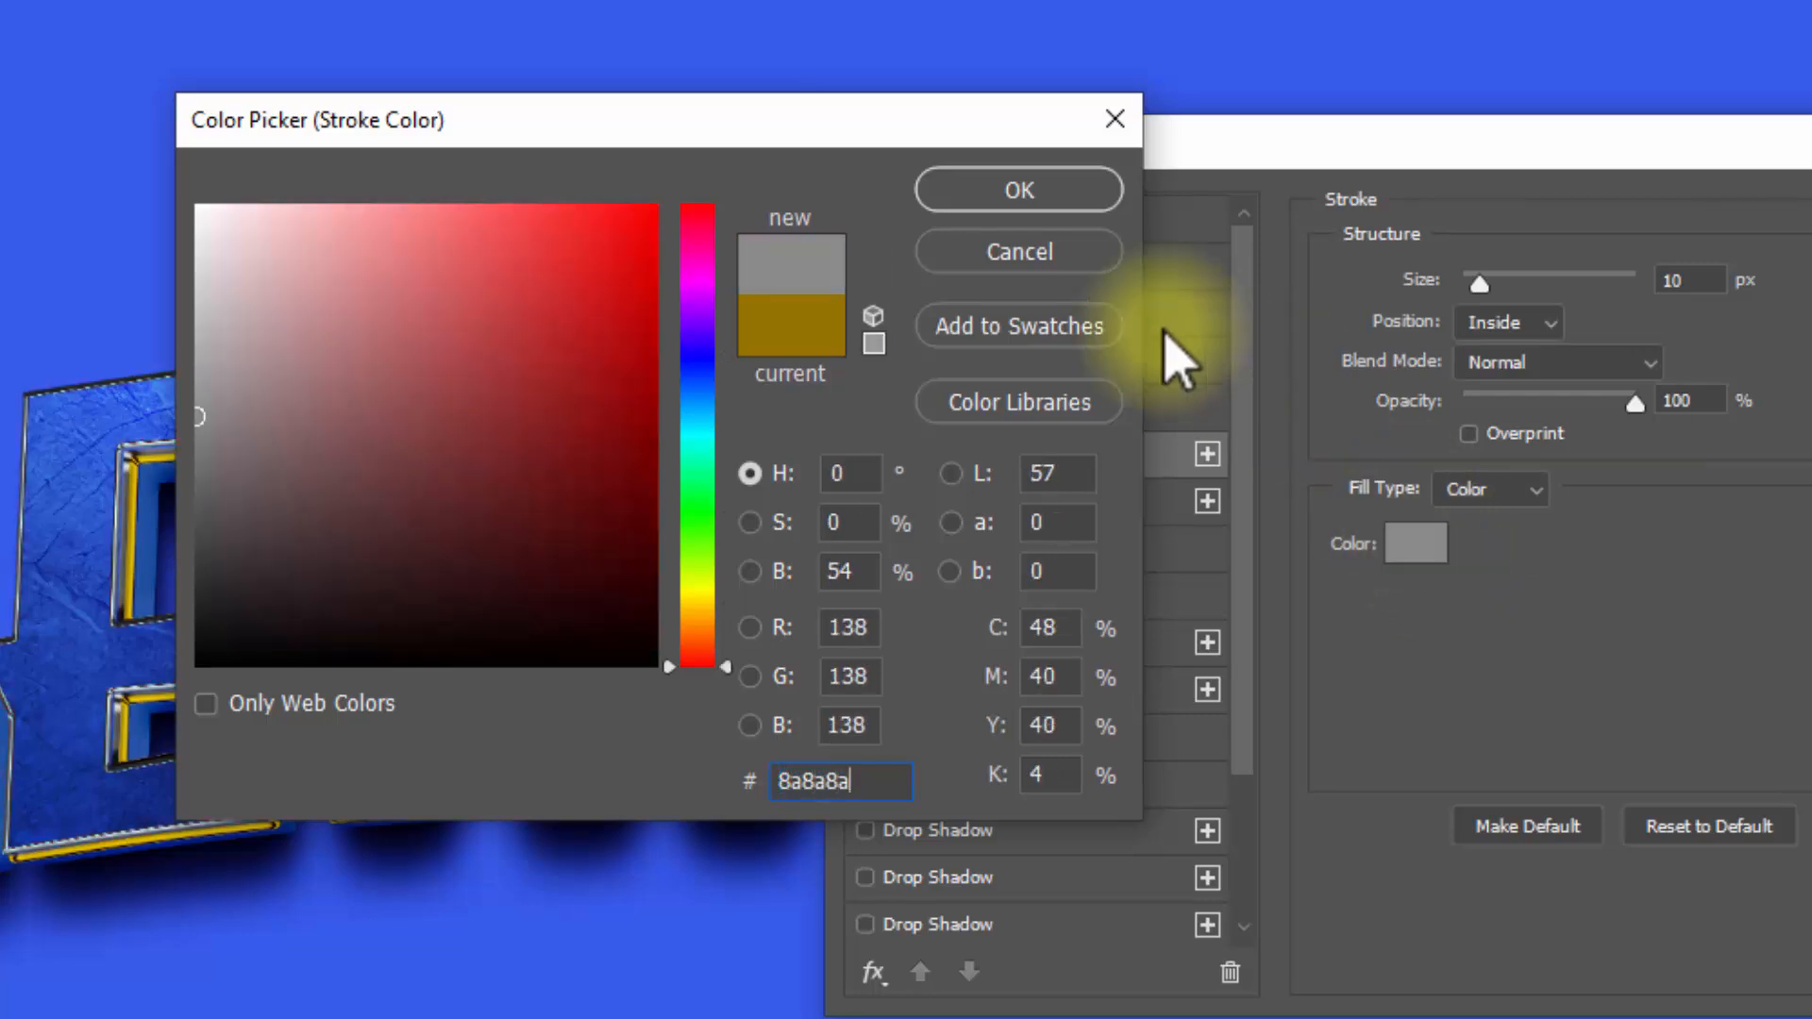
click(1024, 192)
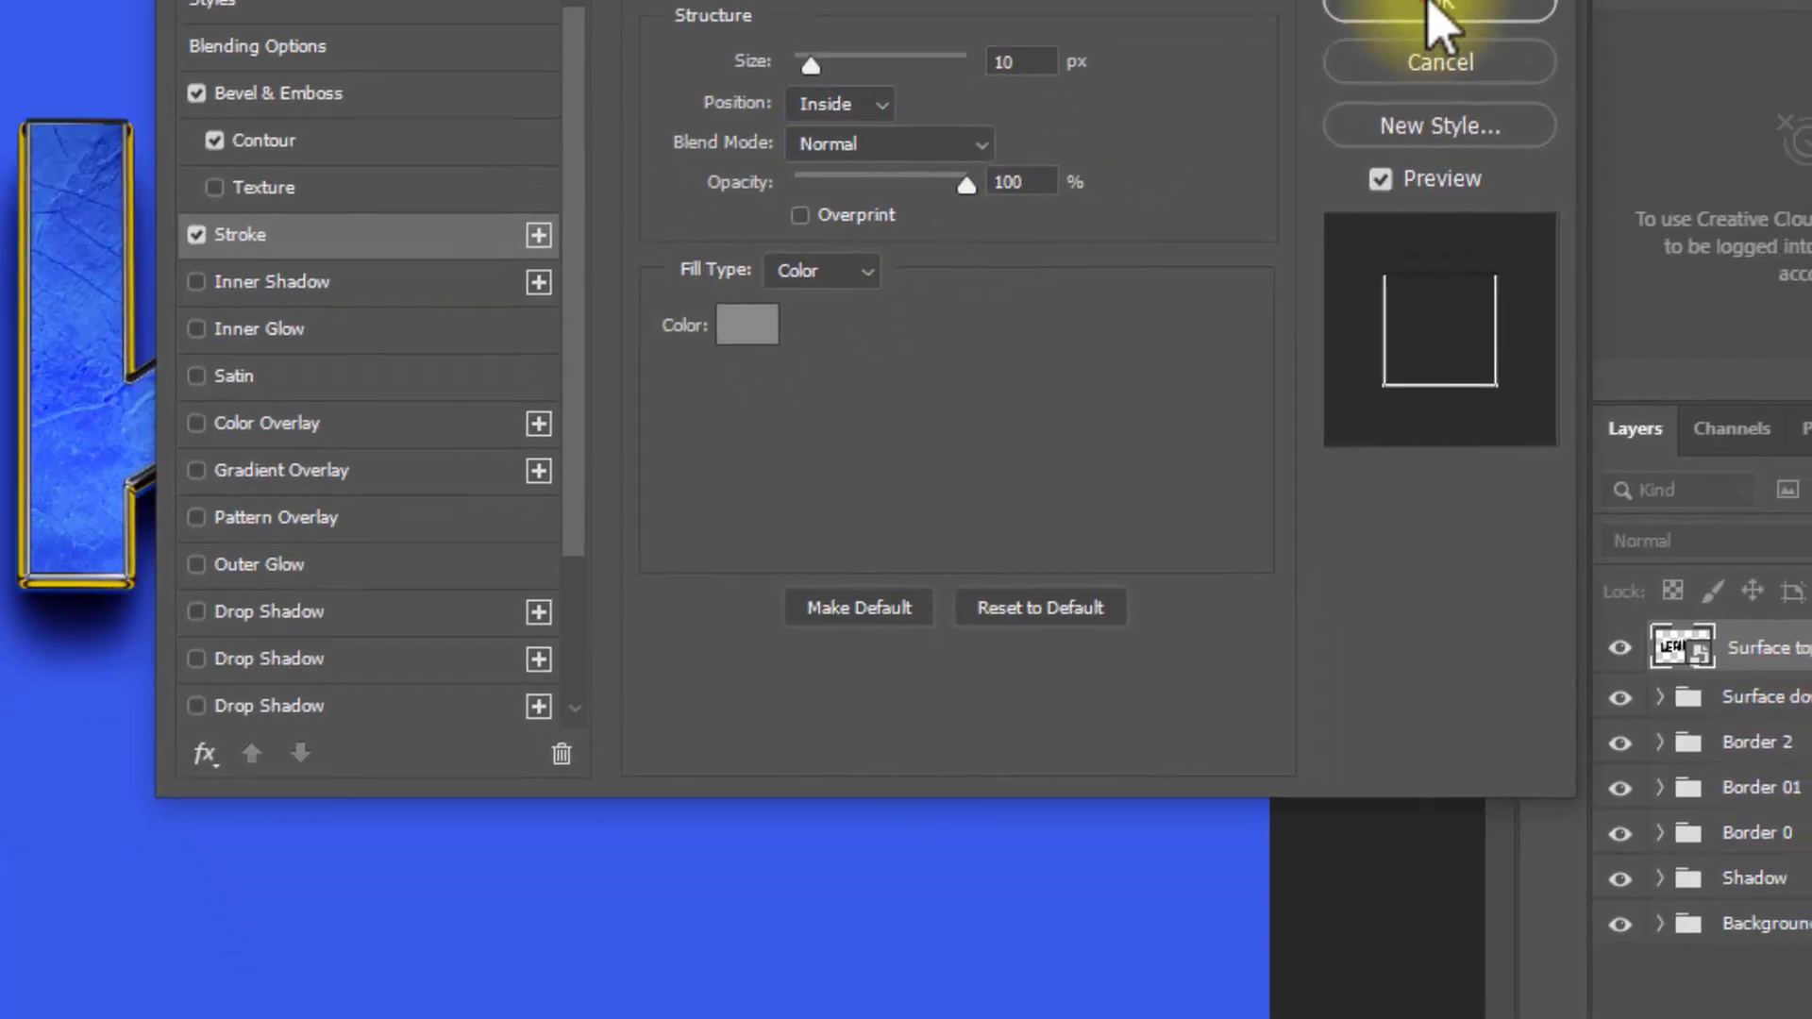
click(1537, 166)
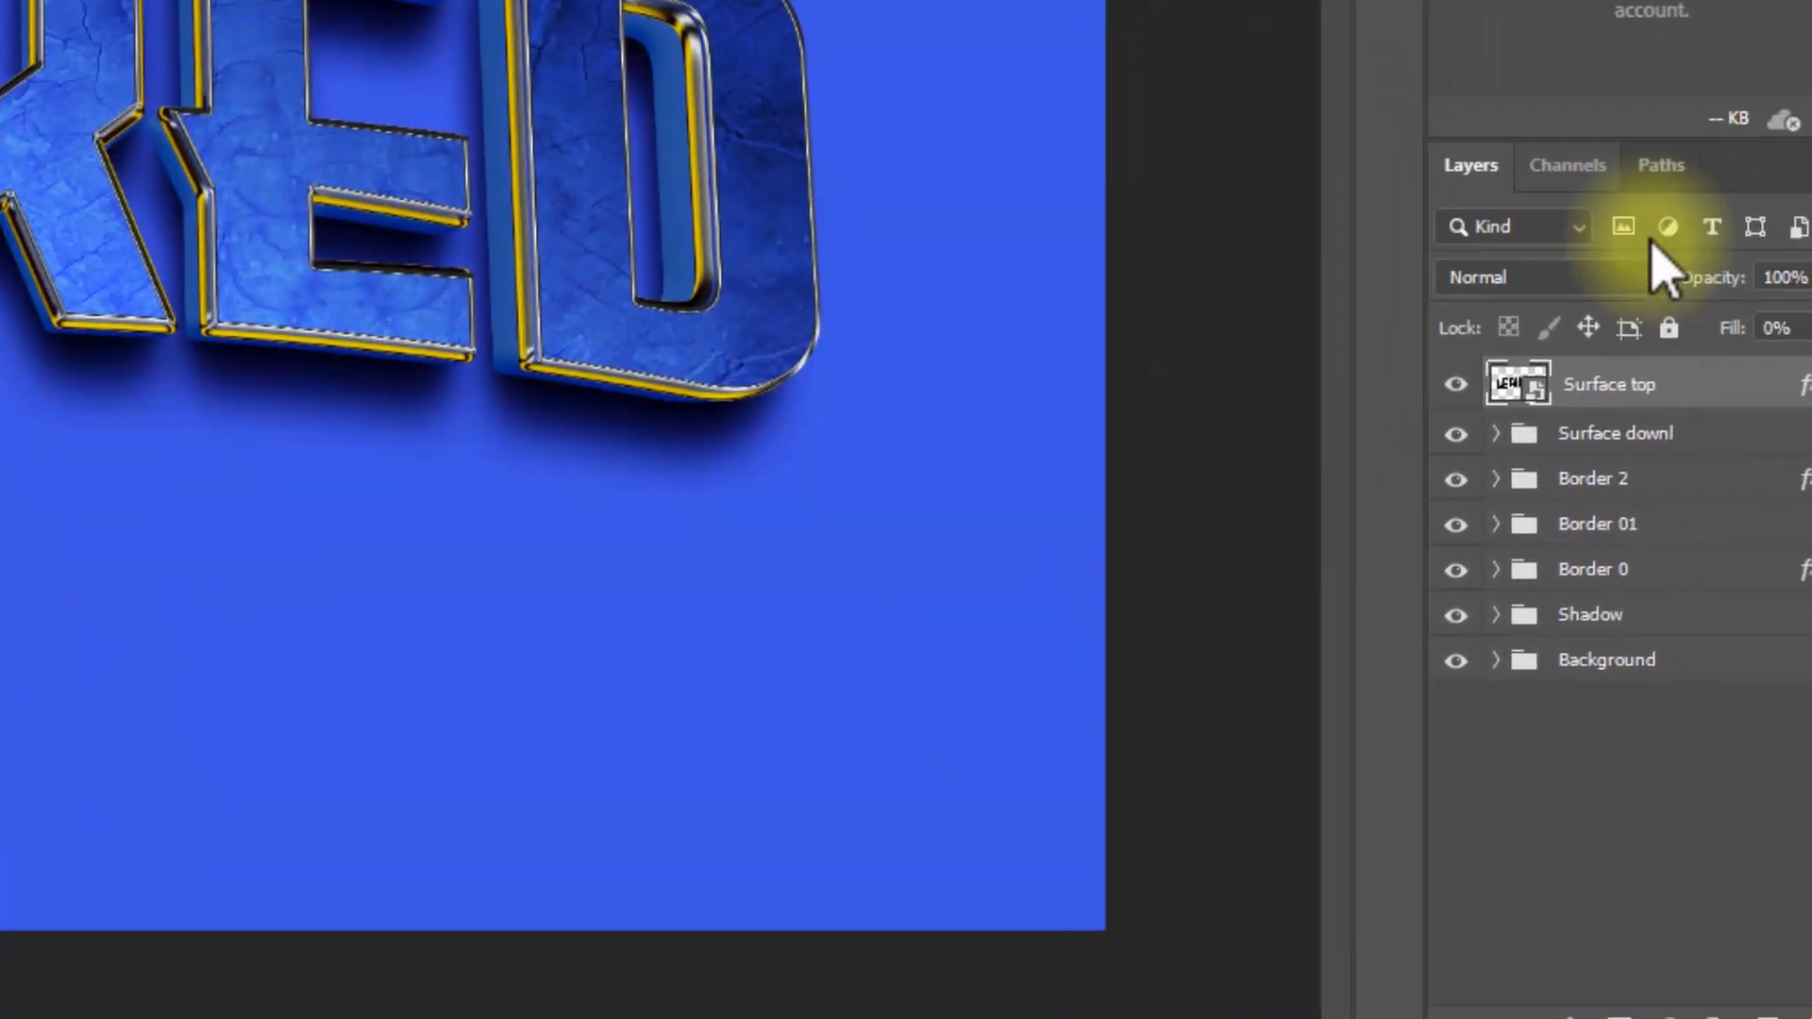
Step: Duplicate the Surface top layer and set the copy's Bevel & Emboss depth to 164% with direction Up
key(ctrl+shift+alt+t)
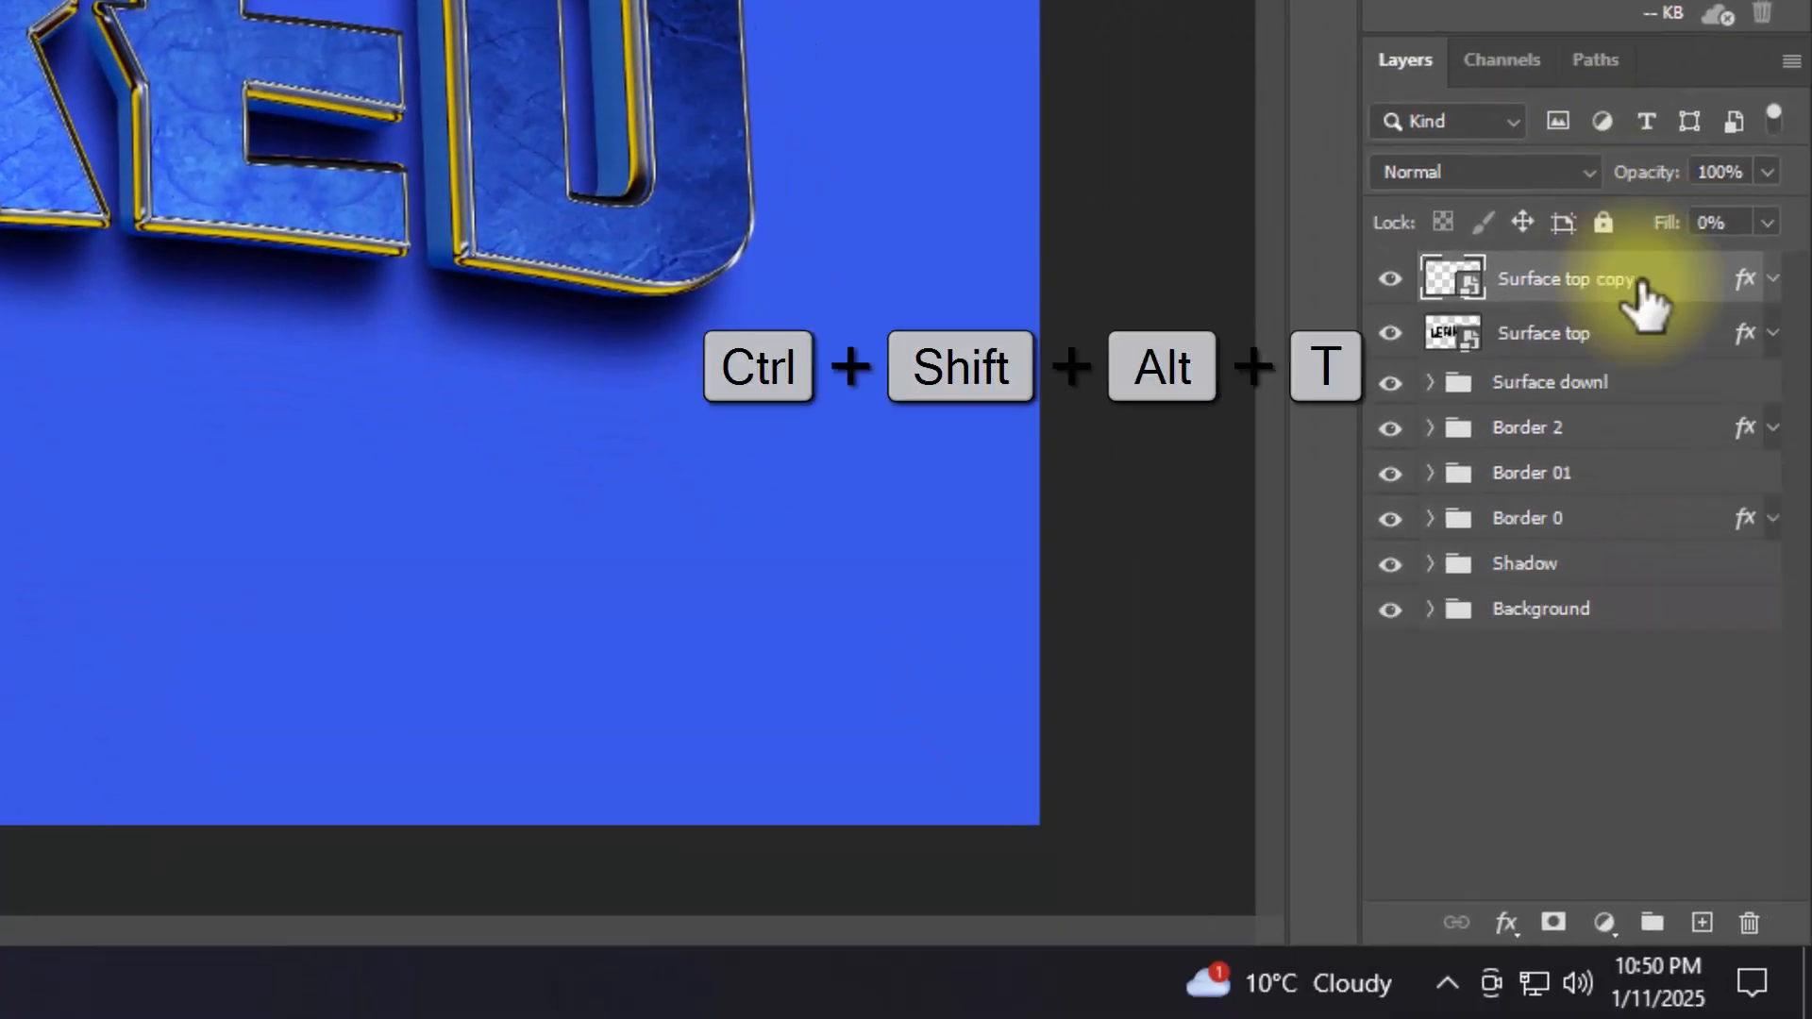
double_click(1744, 281)
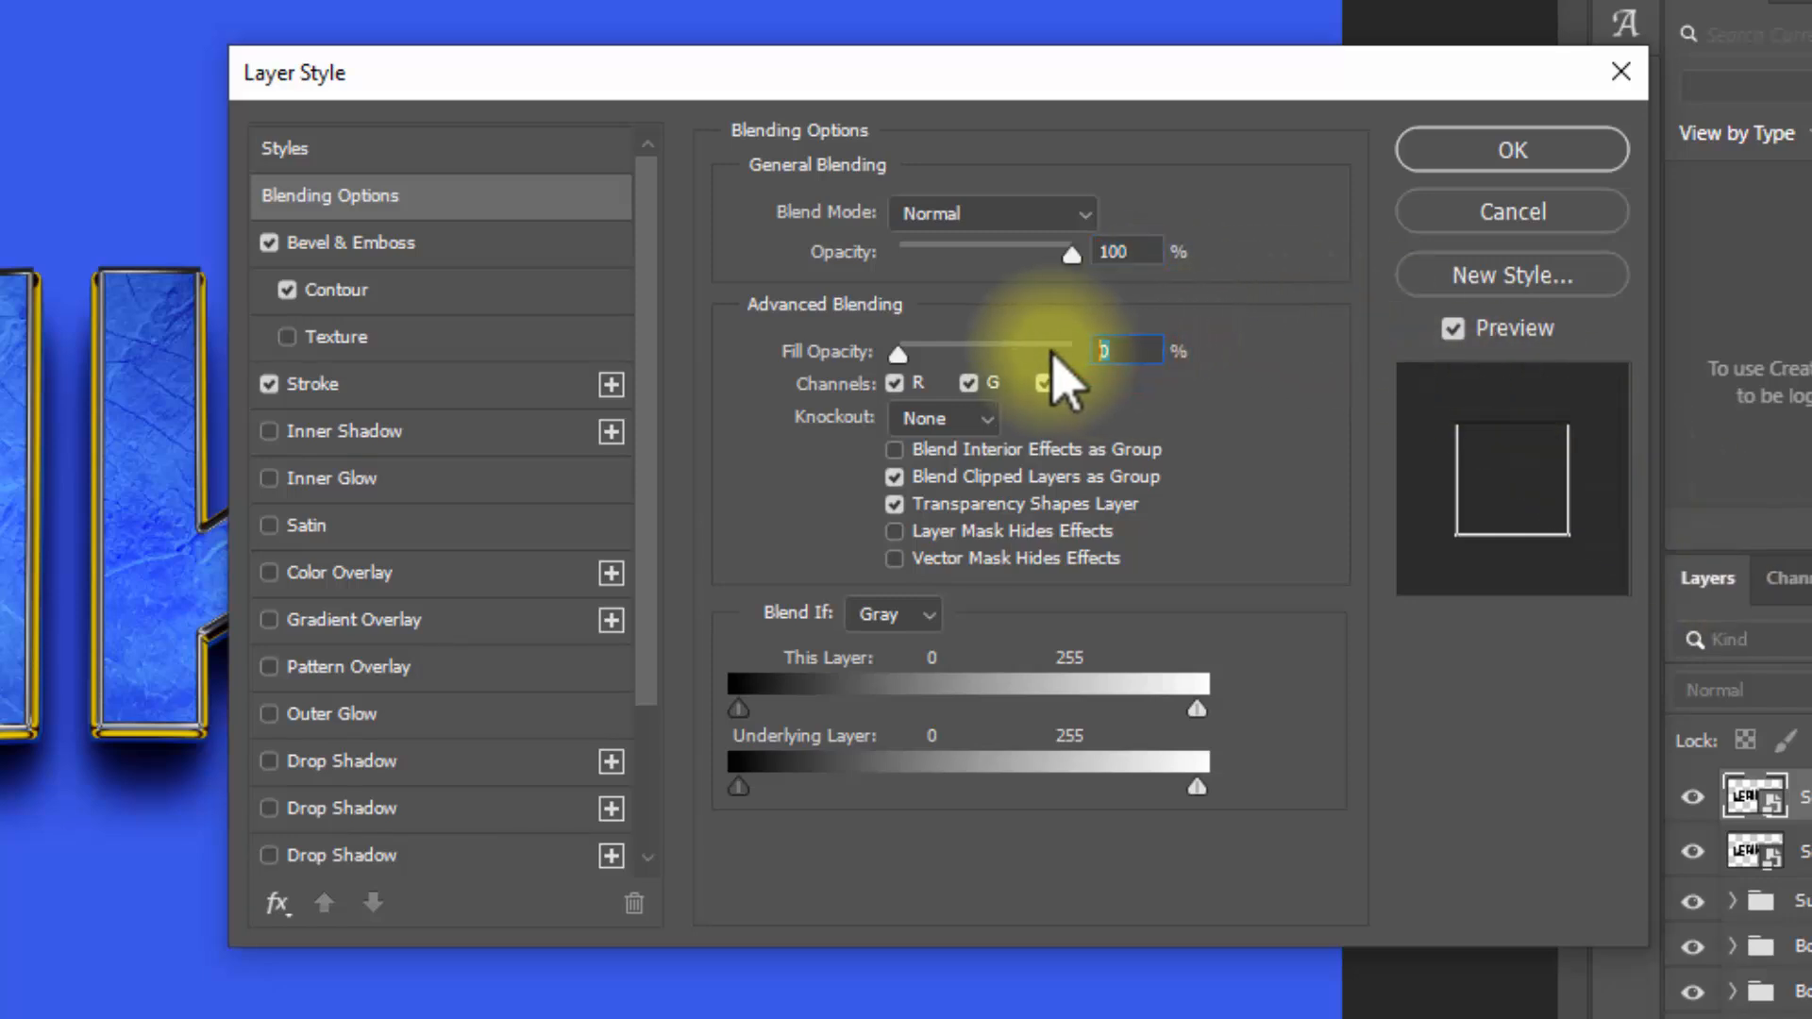
click(385, 247)
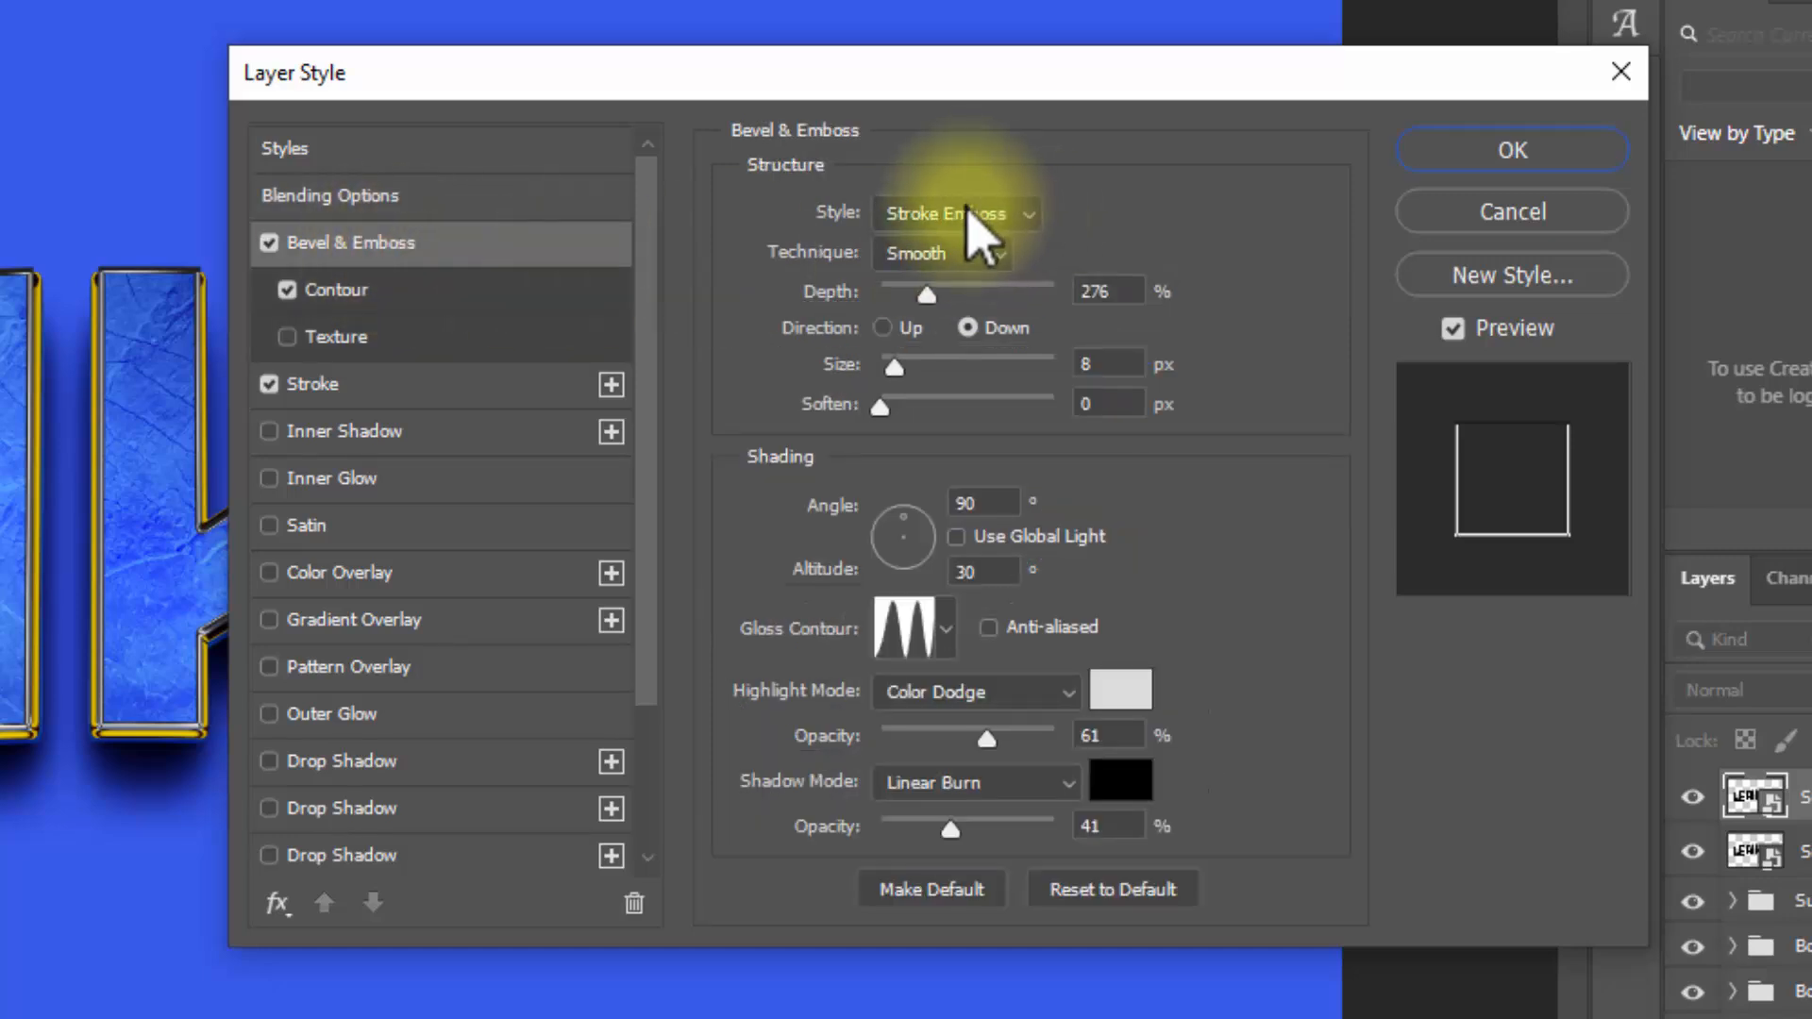
double_click(1112, 291)
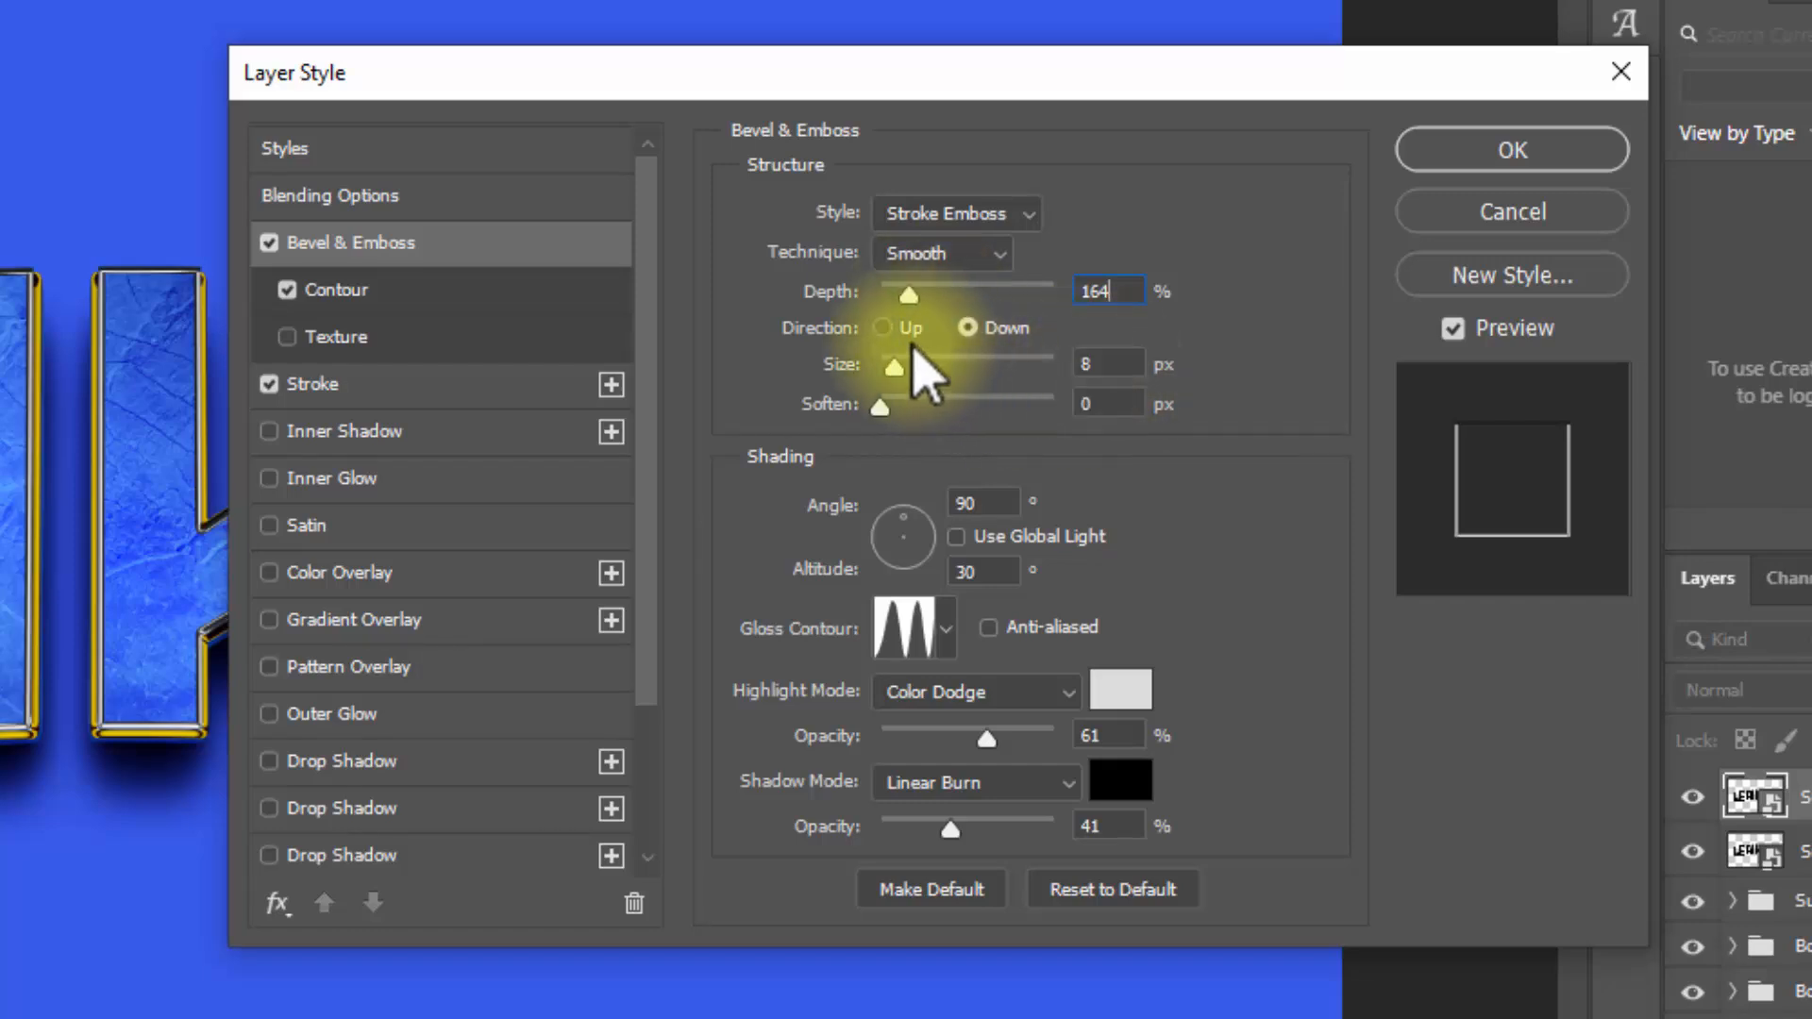
click(901, 328)
double_click(1112, 364)
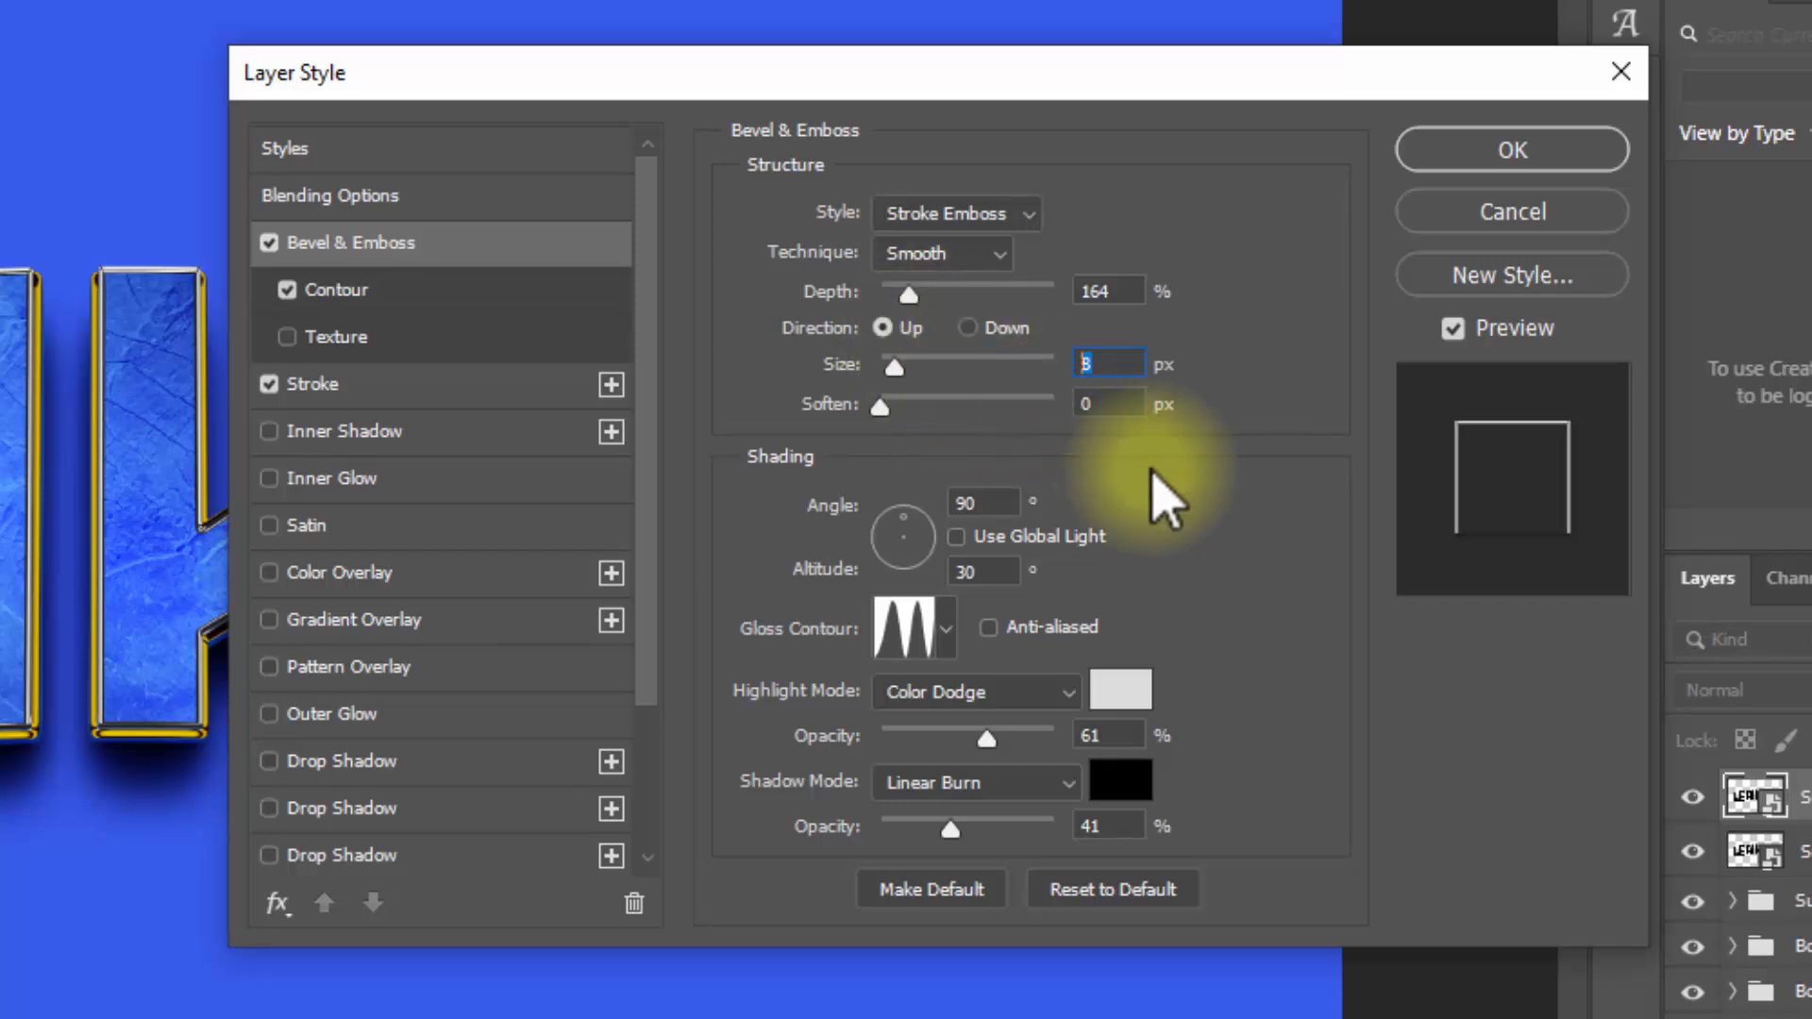
double_click(1104, 405)
double_click(981, 500)
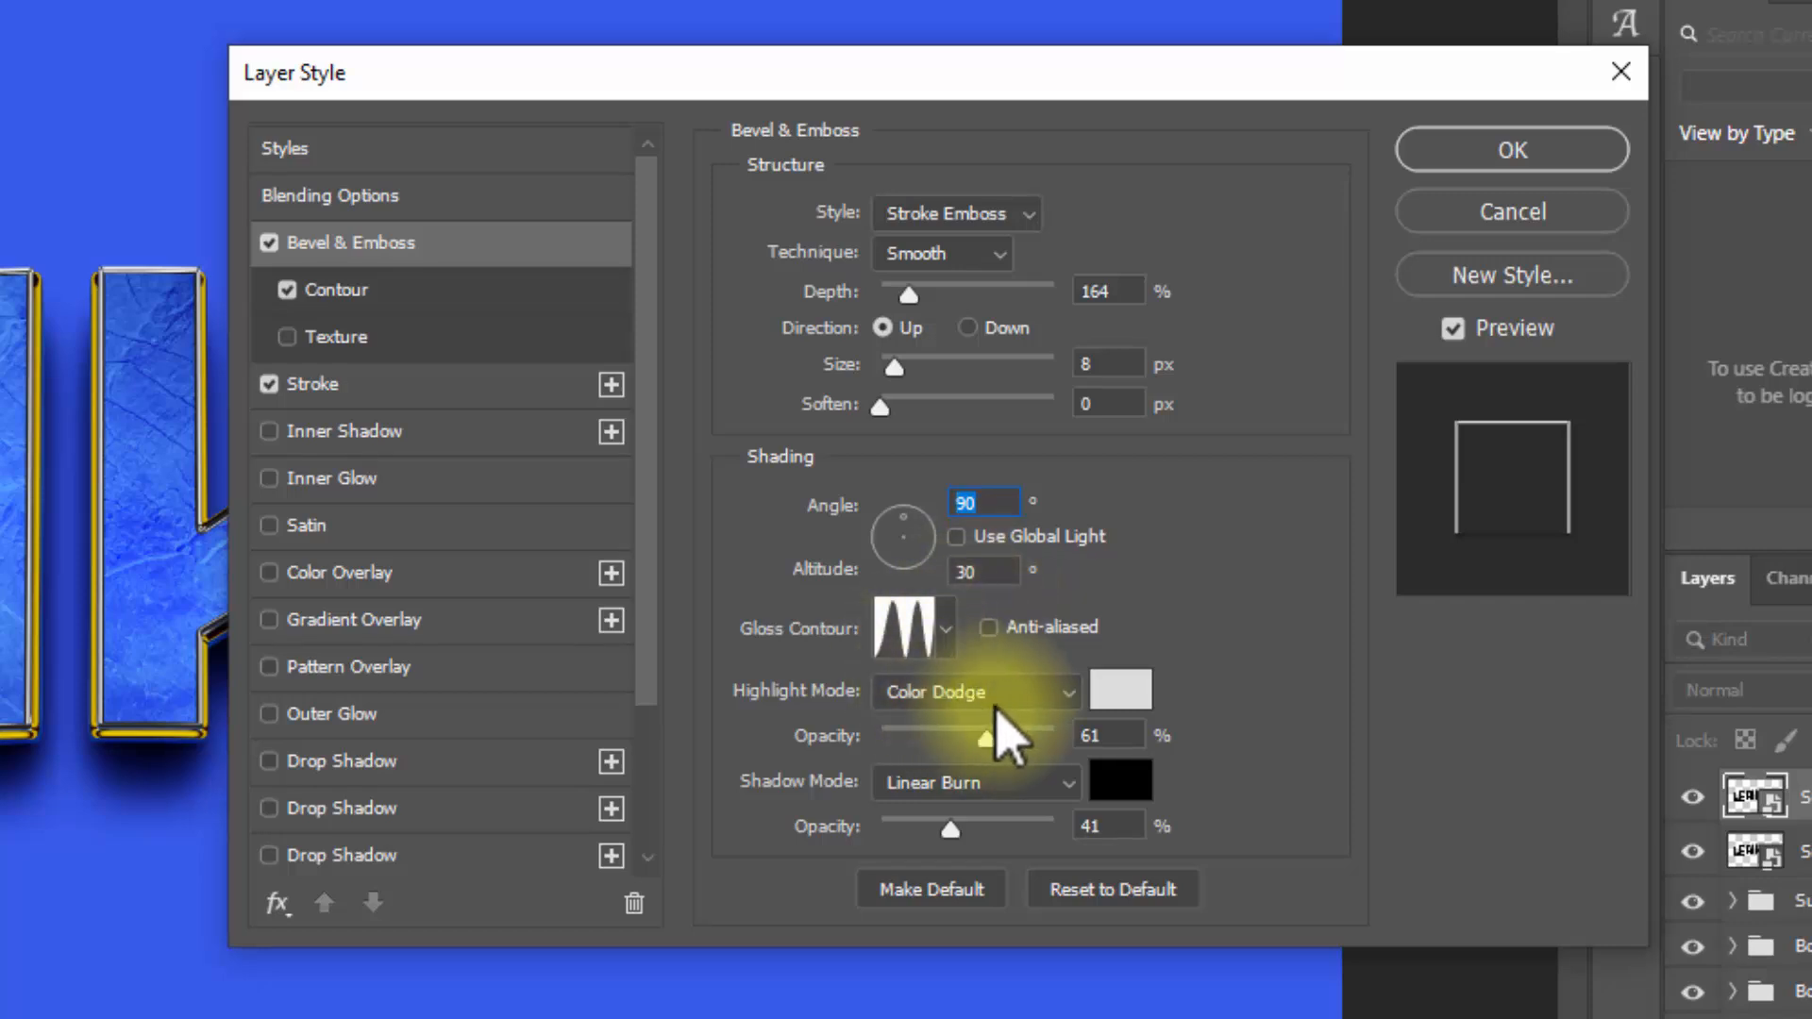
Step: Change the copy's bevel highlight mode to Screen with white ffffff as the highlight color
click(887, 725)
click(878, 888)
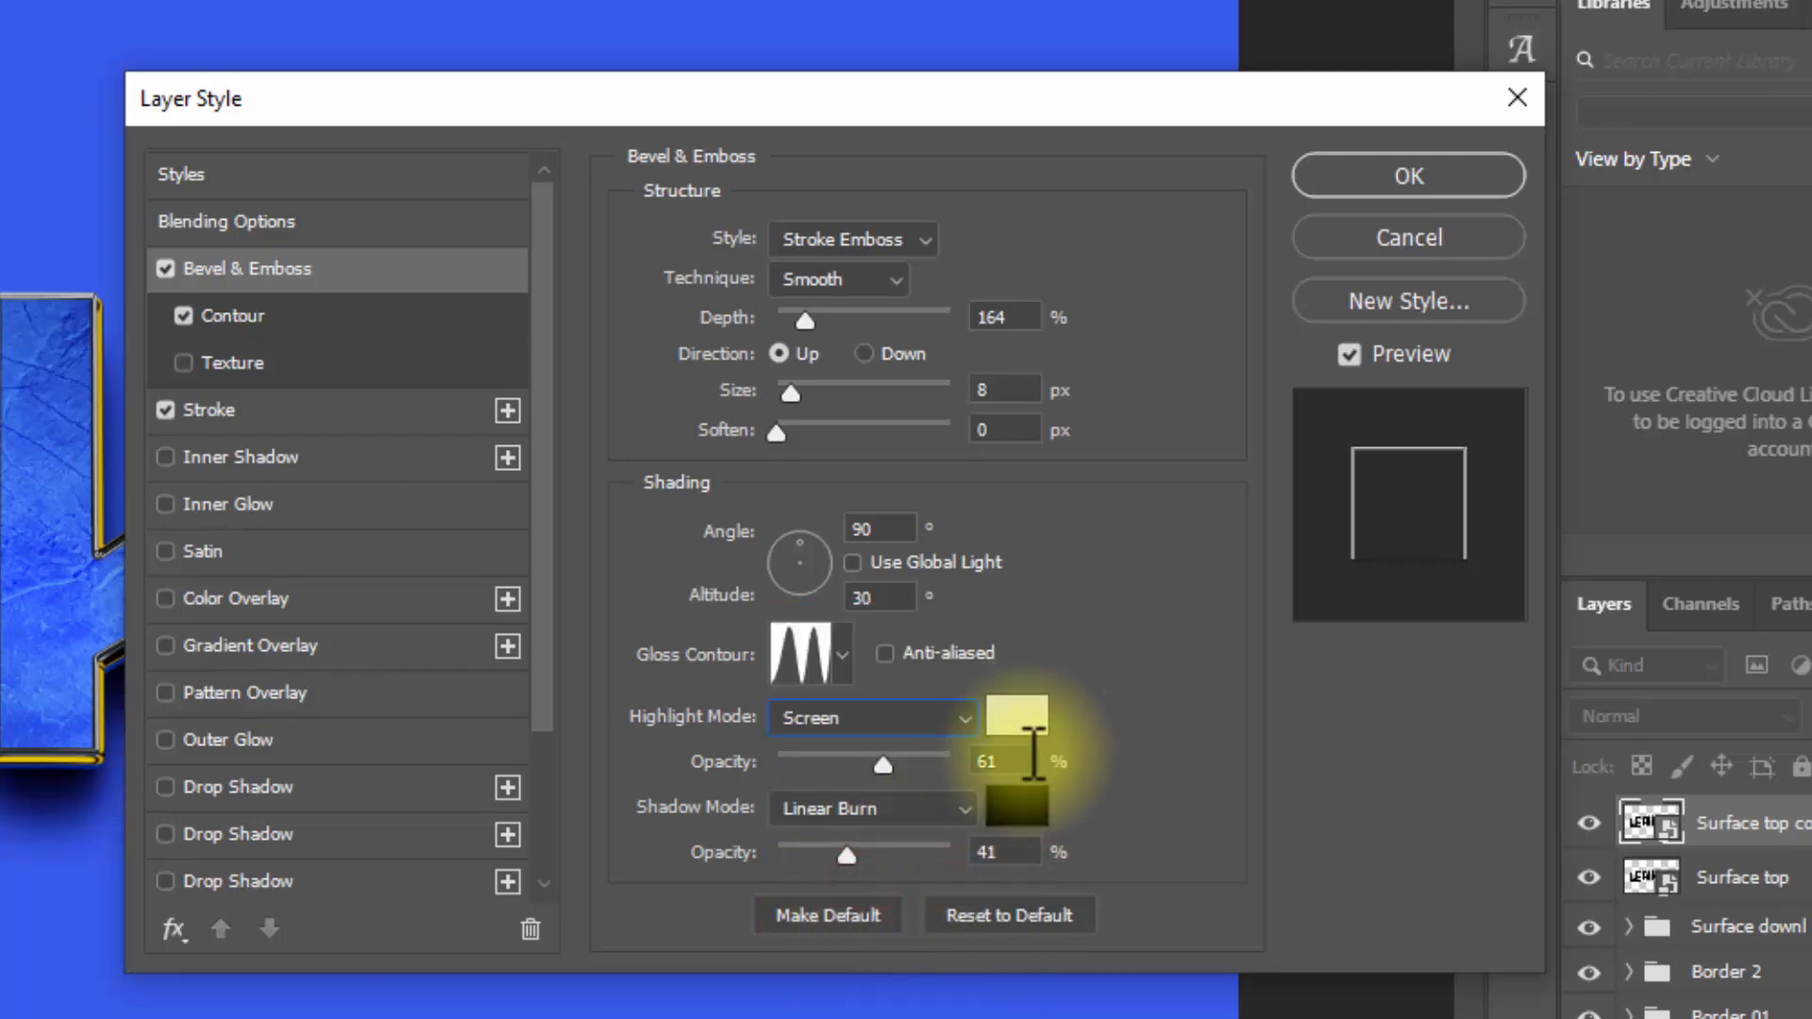
click(1020, 723)
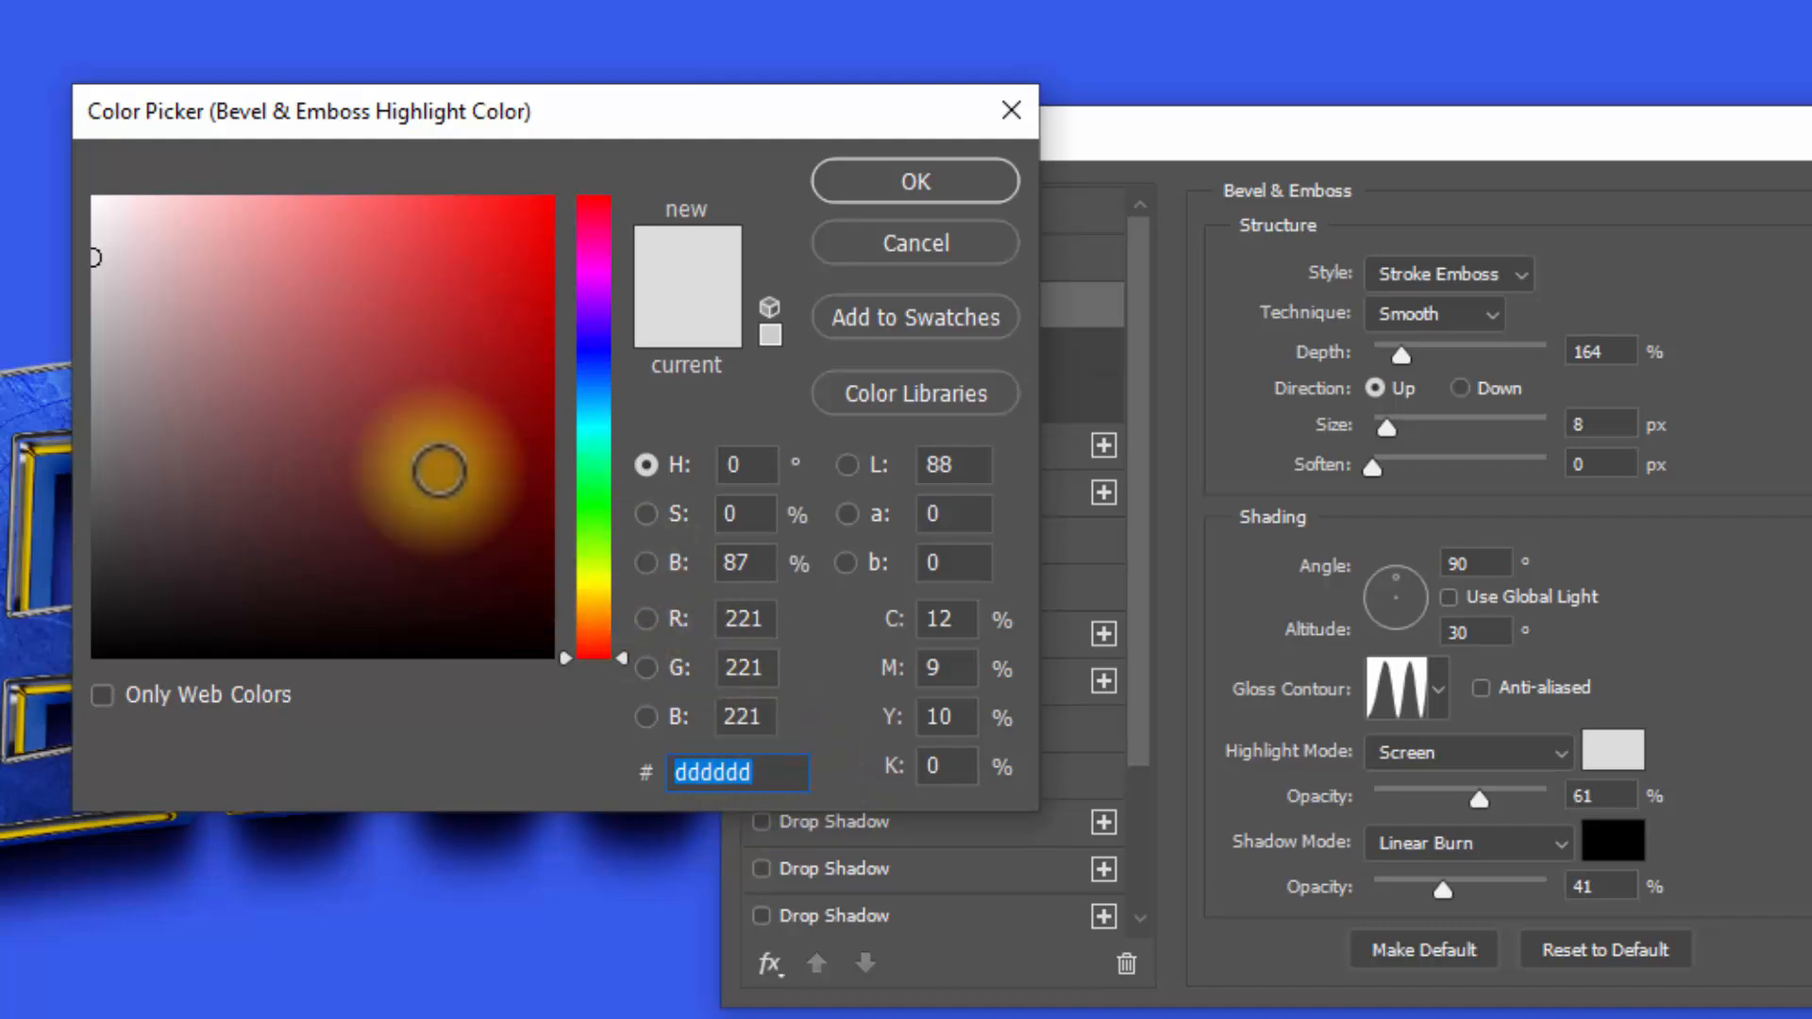
text(ffffff)
click(921, 184)
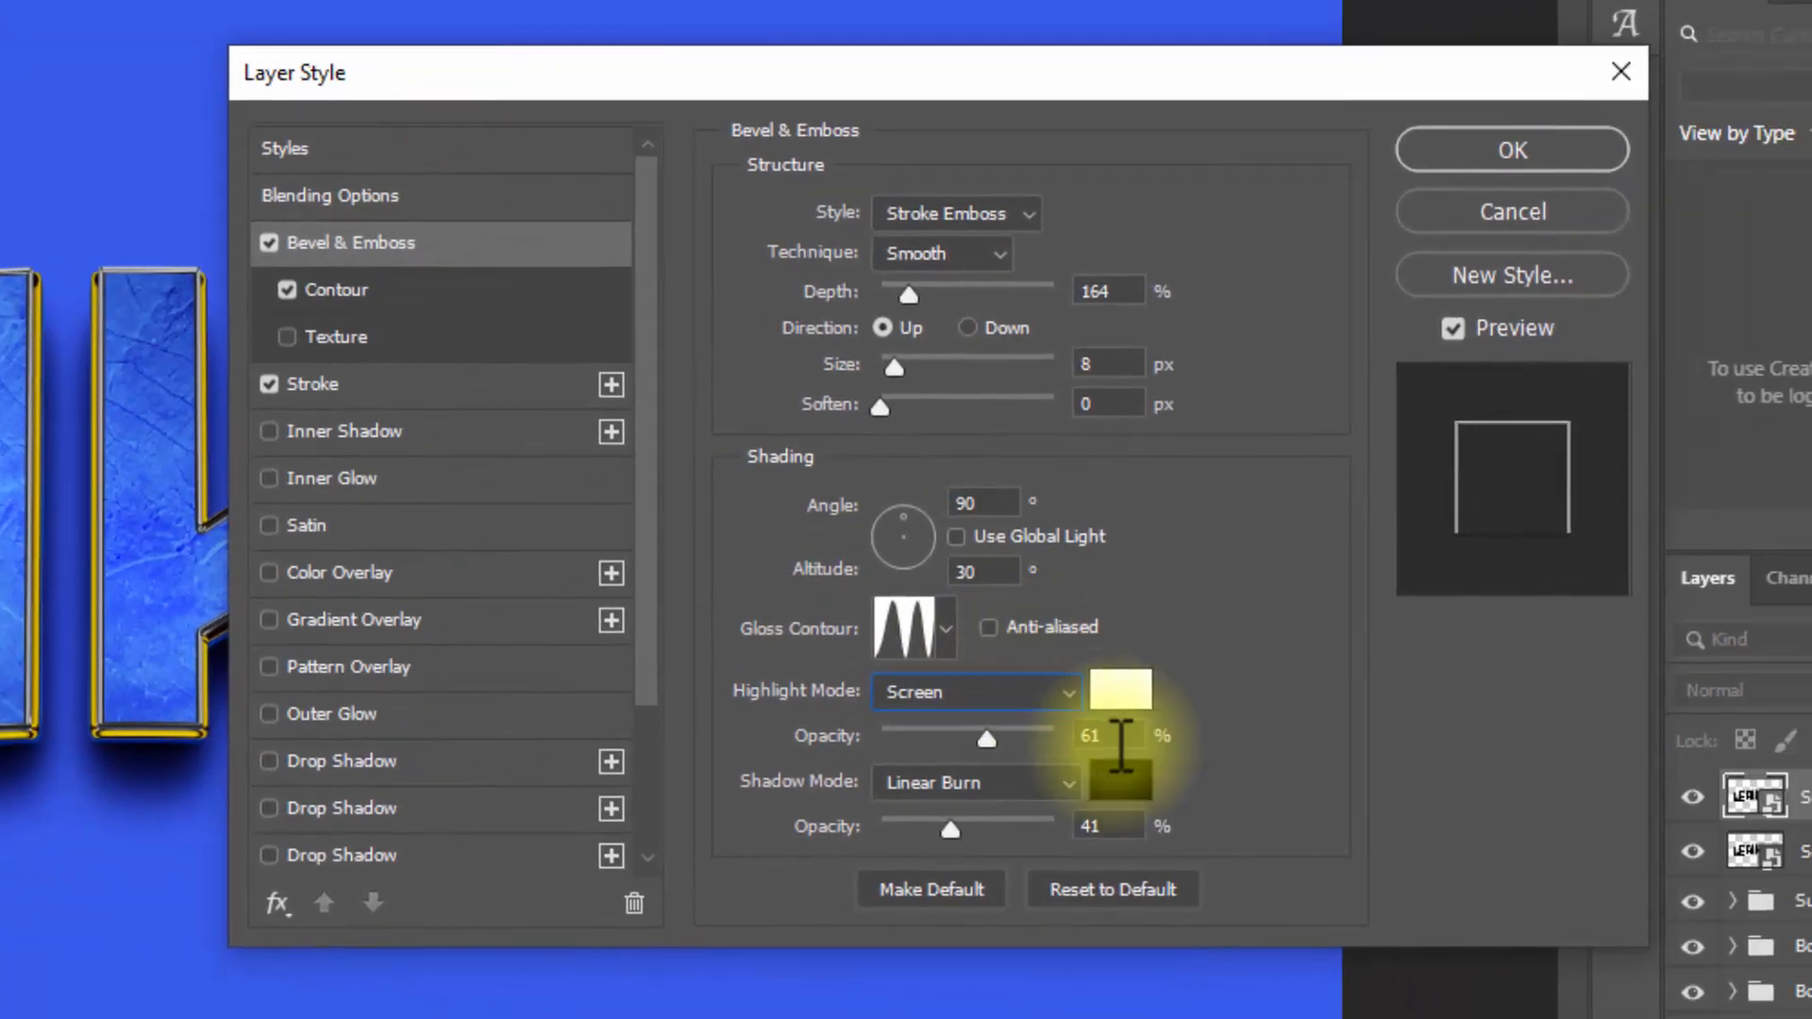
Step: Set the copy's bevel highlight opacity to 100% and shadow opacity to 0%
click(1119, 740)
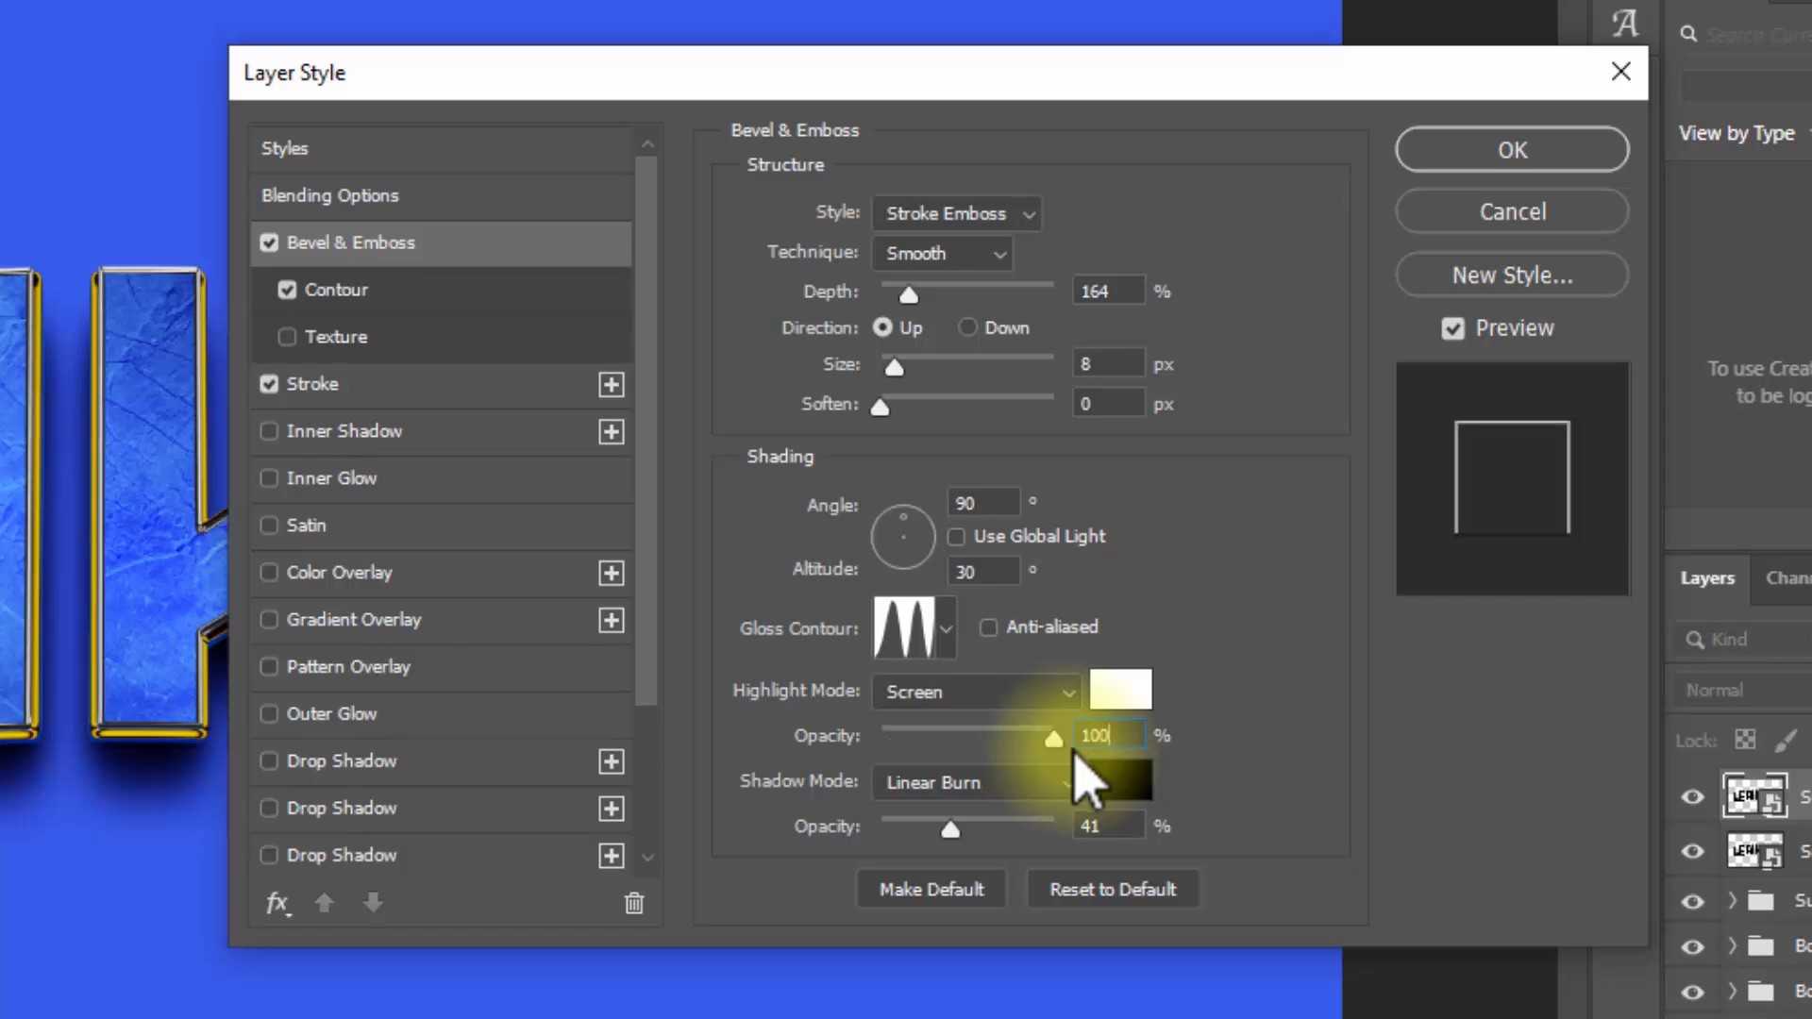
click(1098, 827)
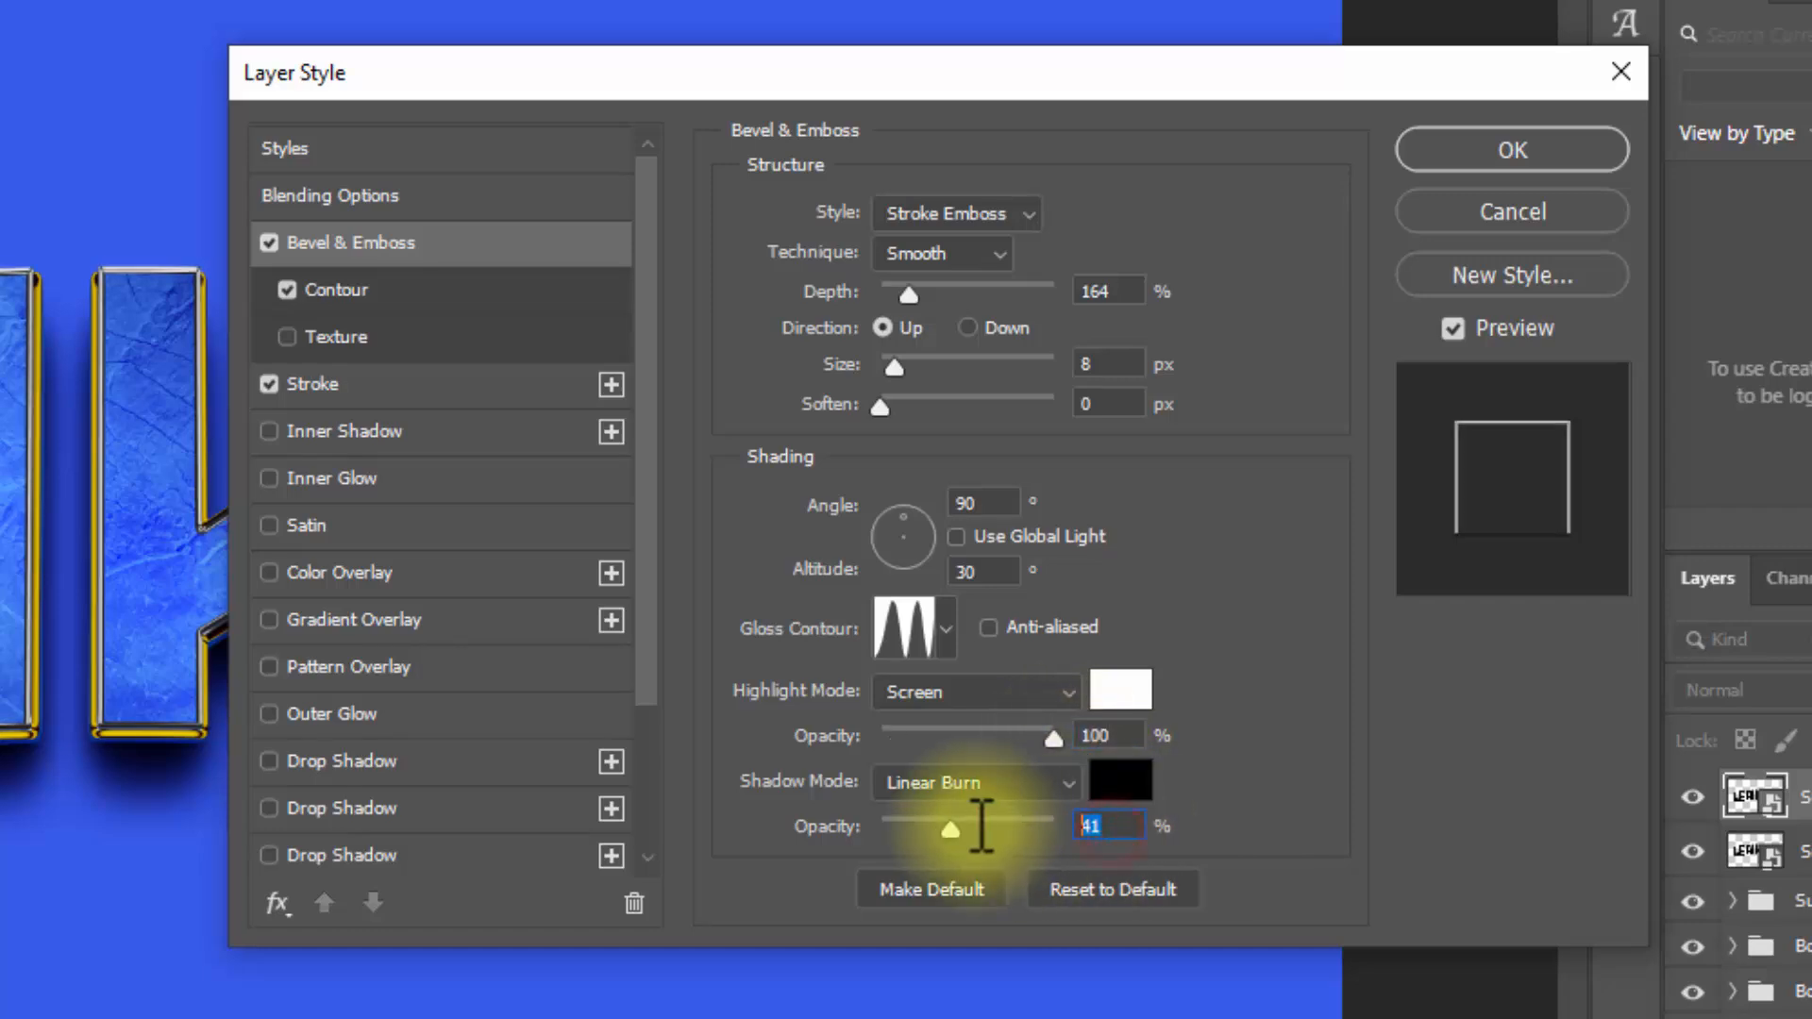
text(0)
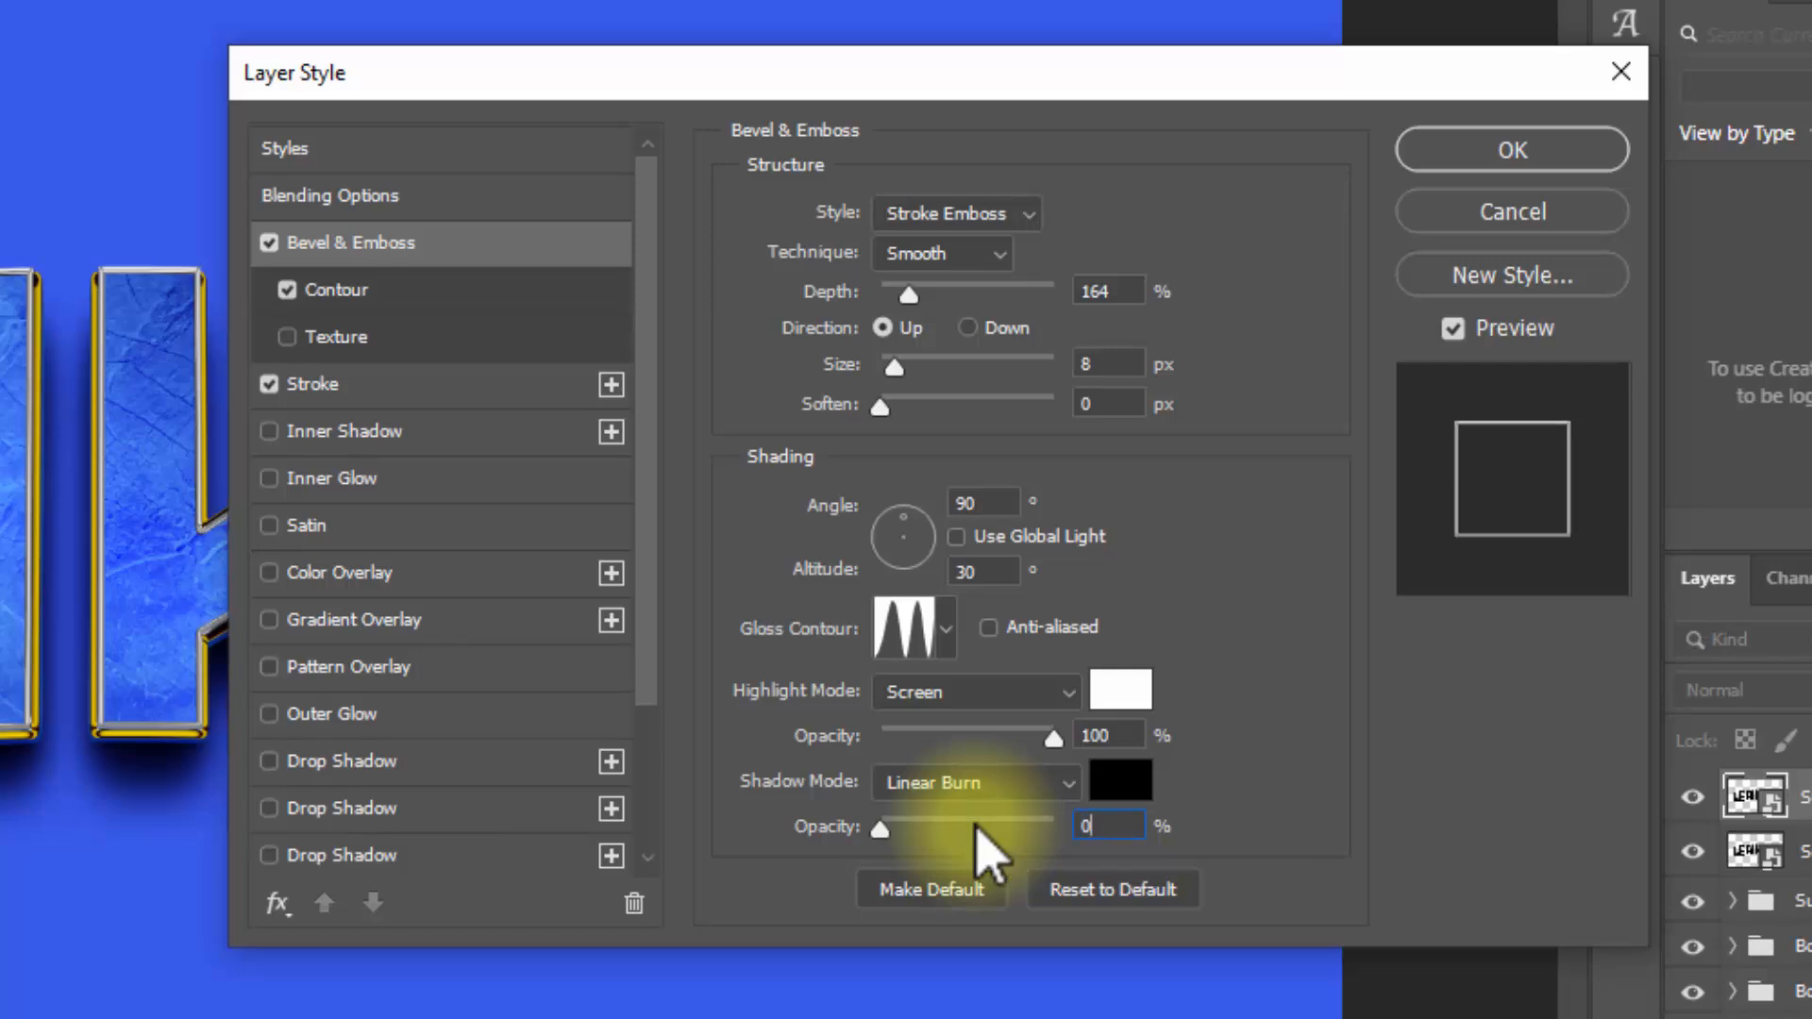
Step: Review the copy's bevel contour range and its stroke size, opacity and color settings
click(424, 308)
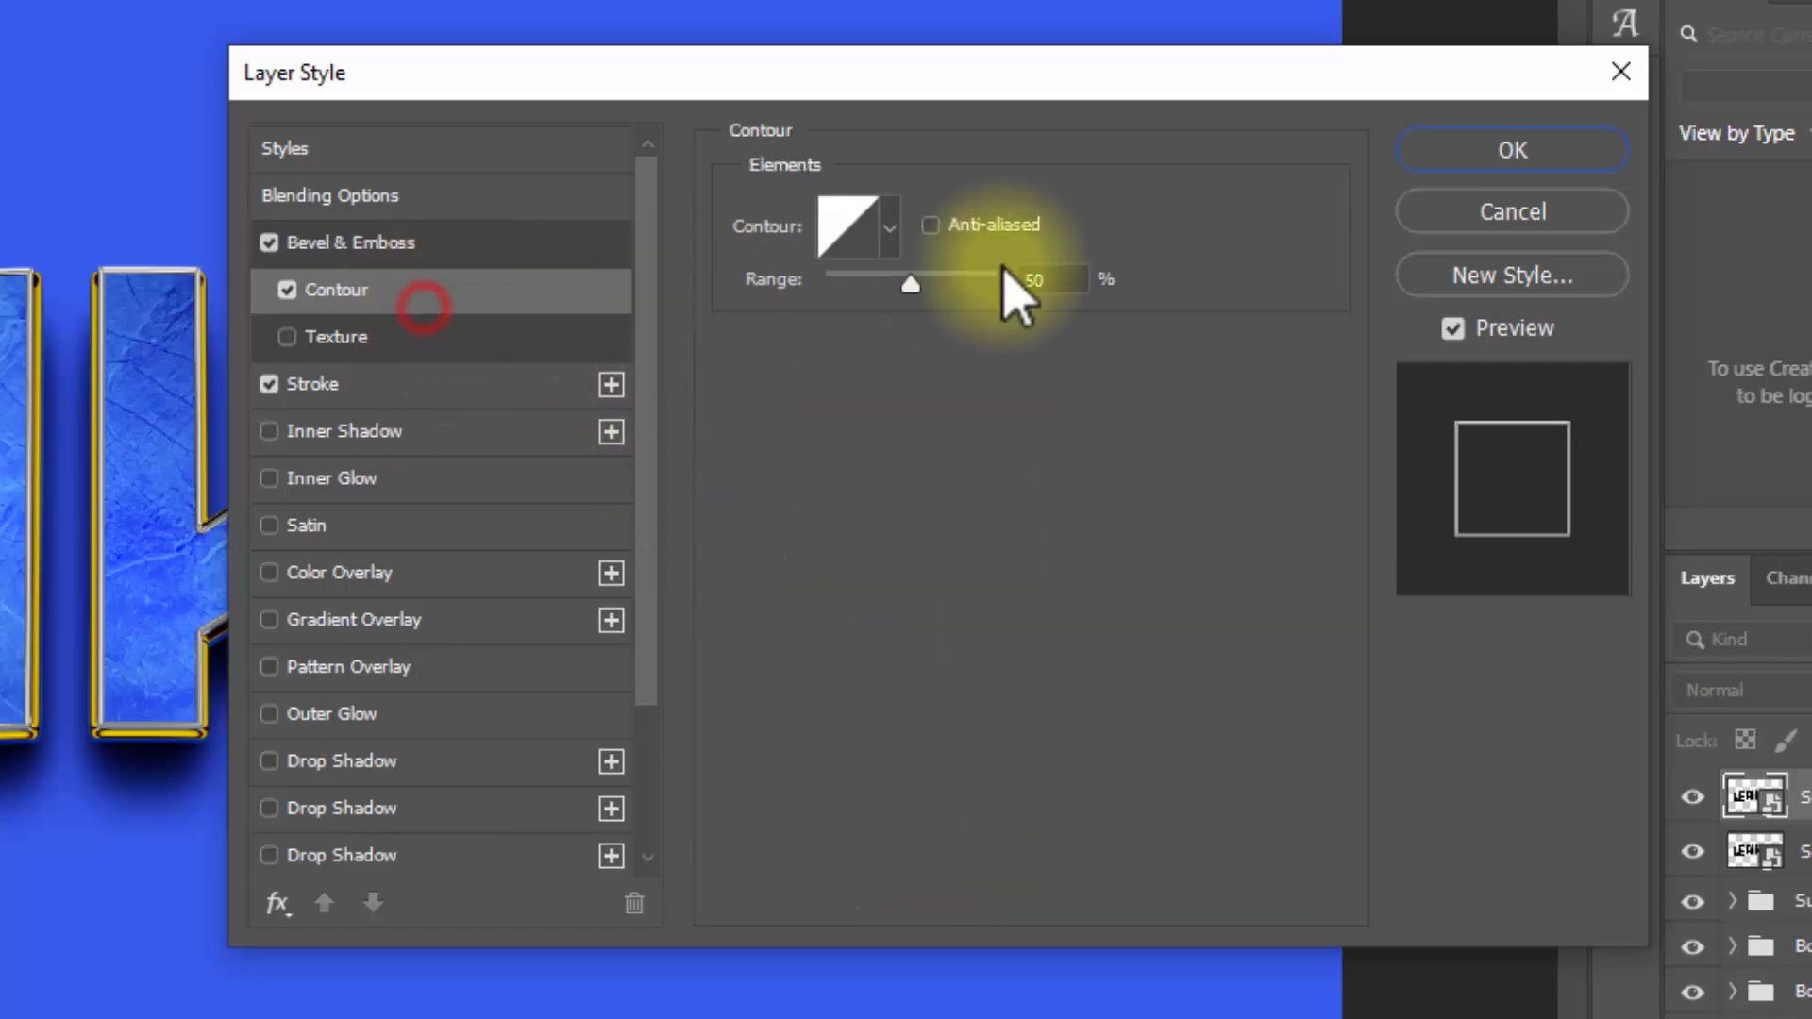
click(1076, 280)
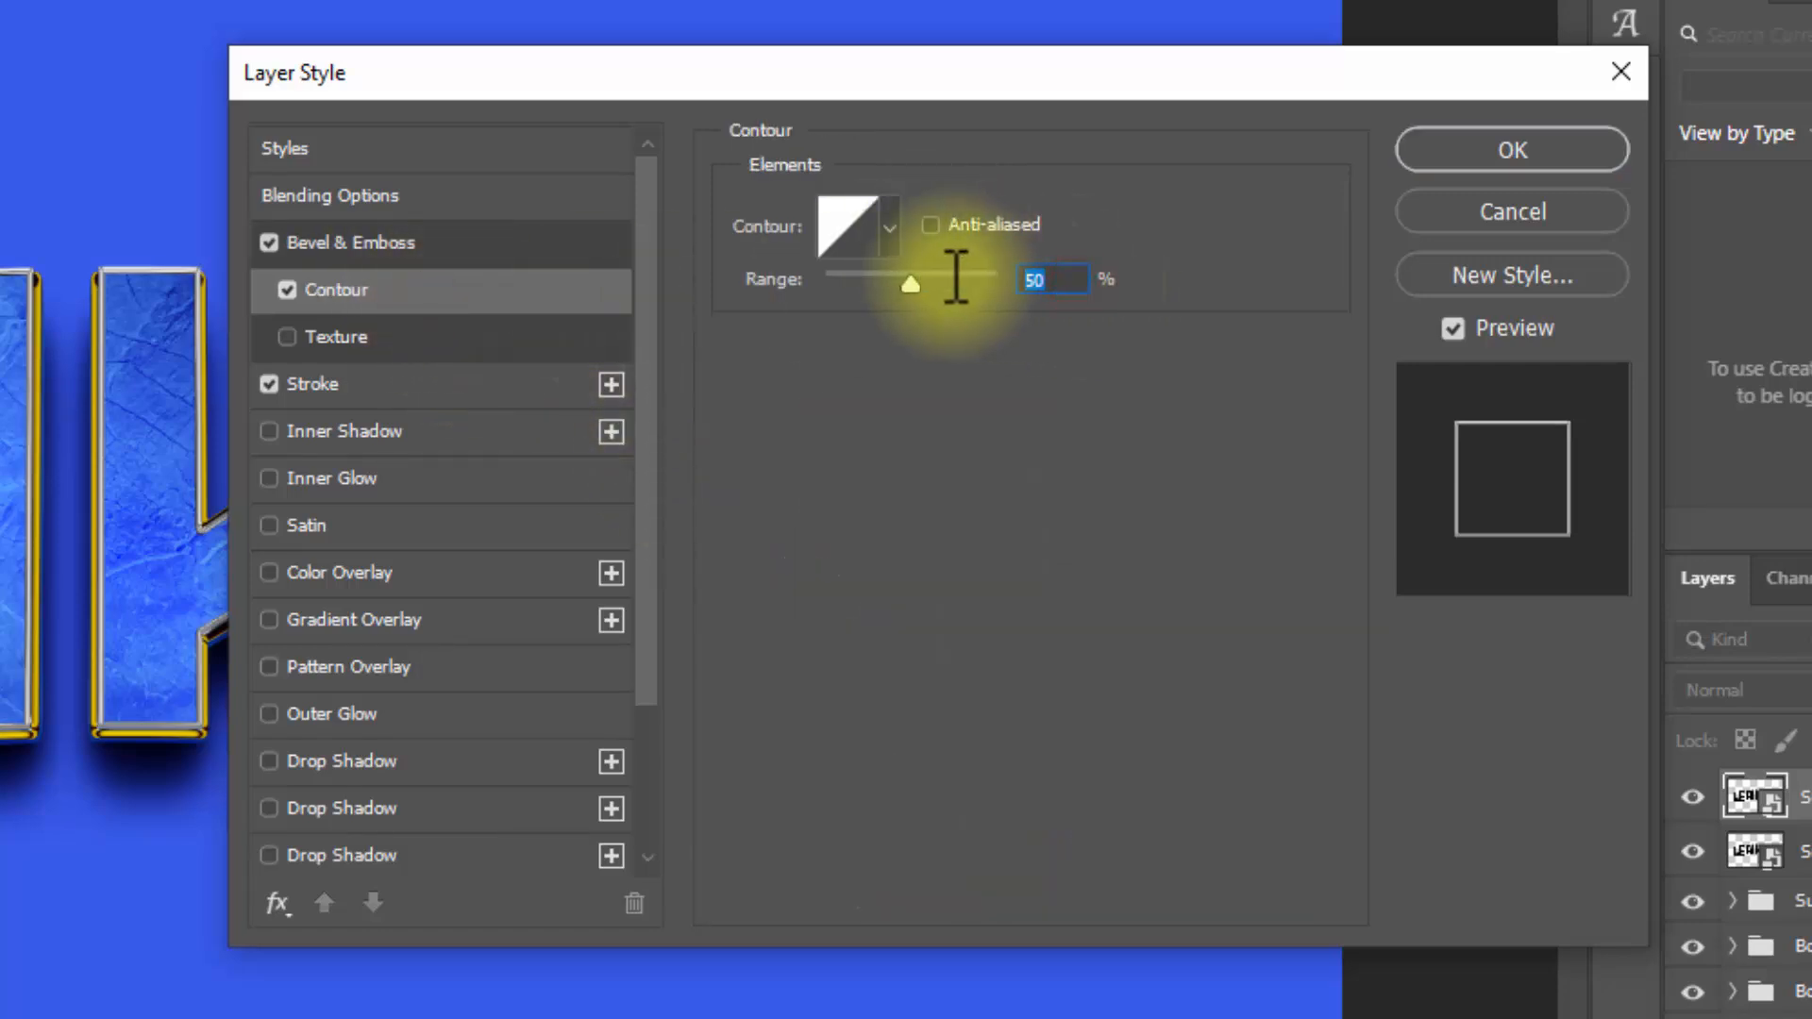
click(394, 383)
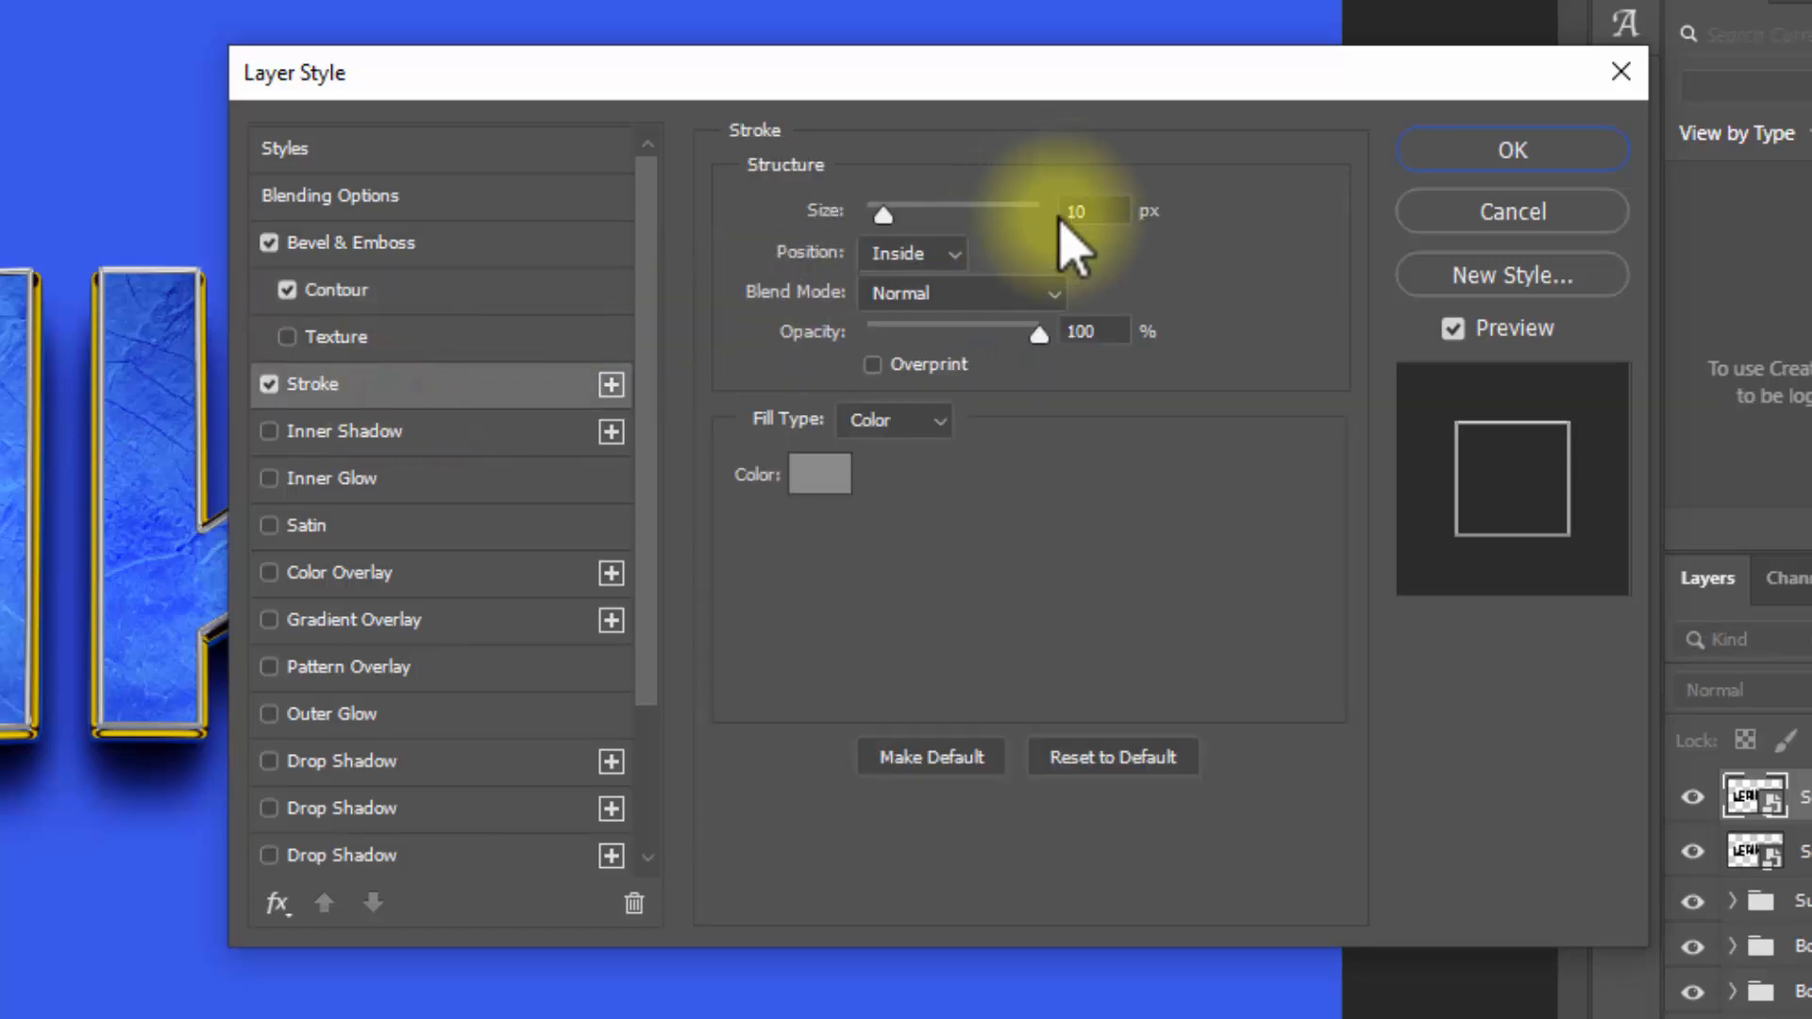
click(1093, 326)
click(818, 474)
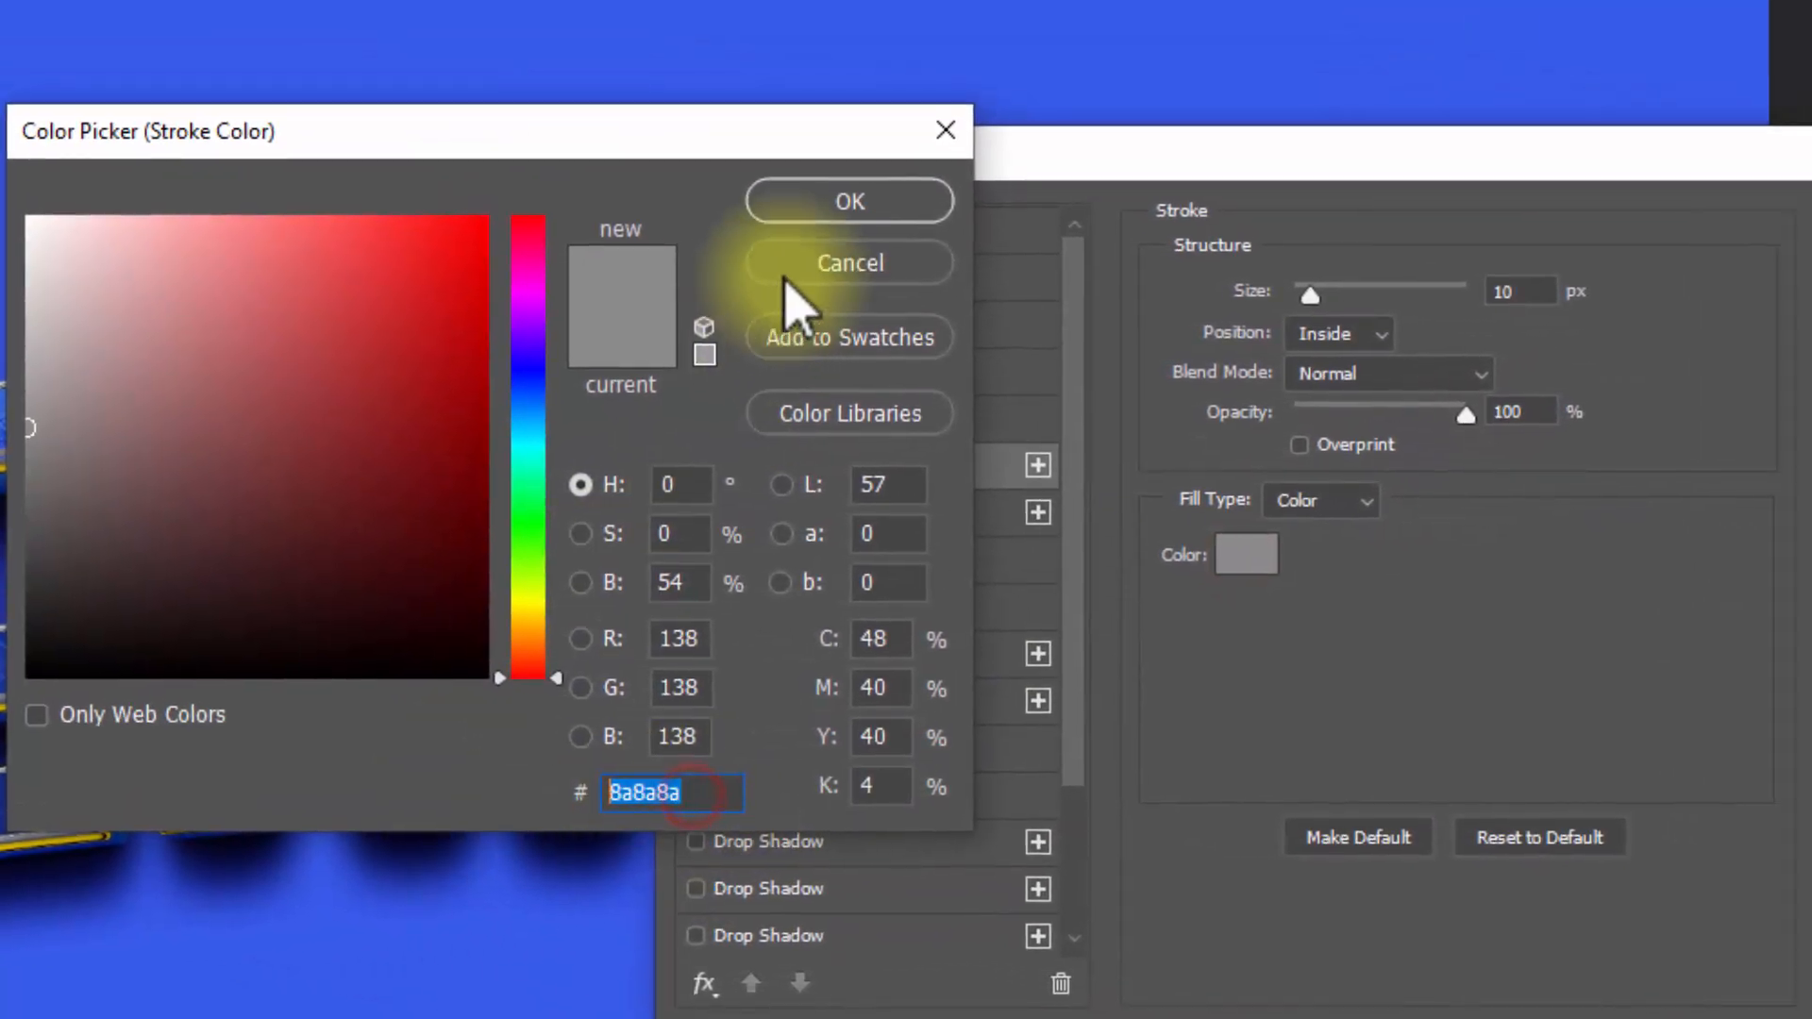
click(648, 176)
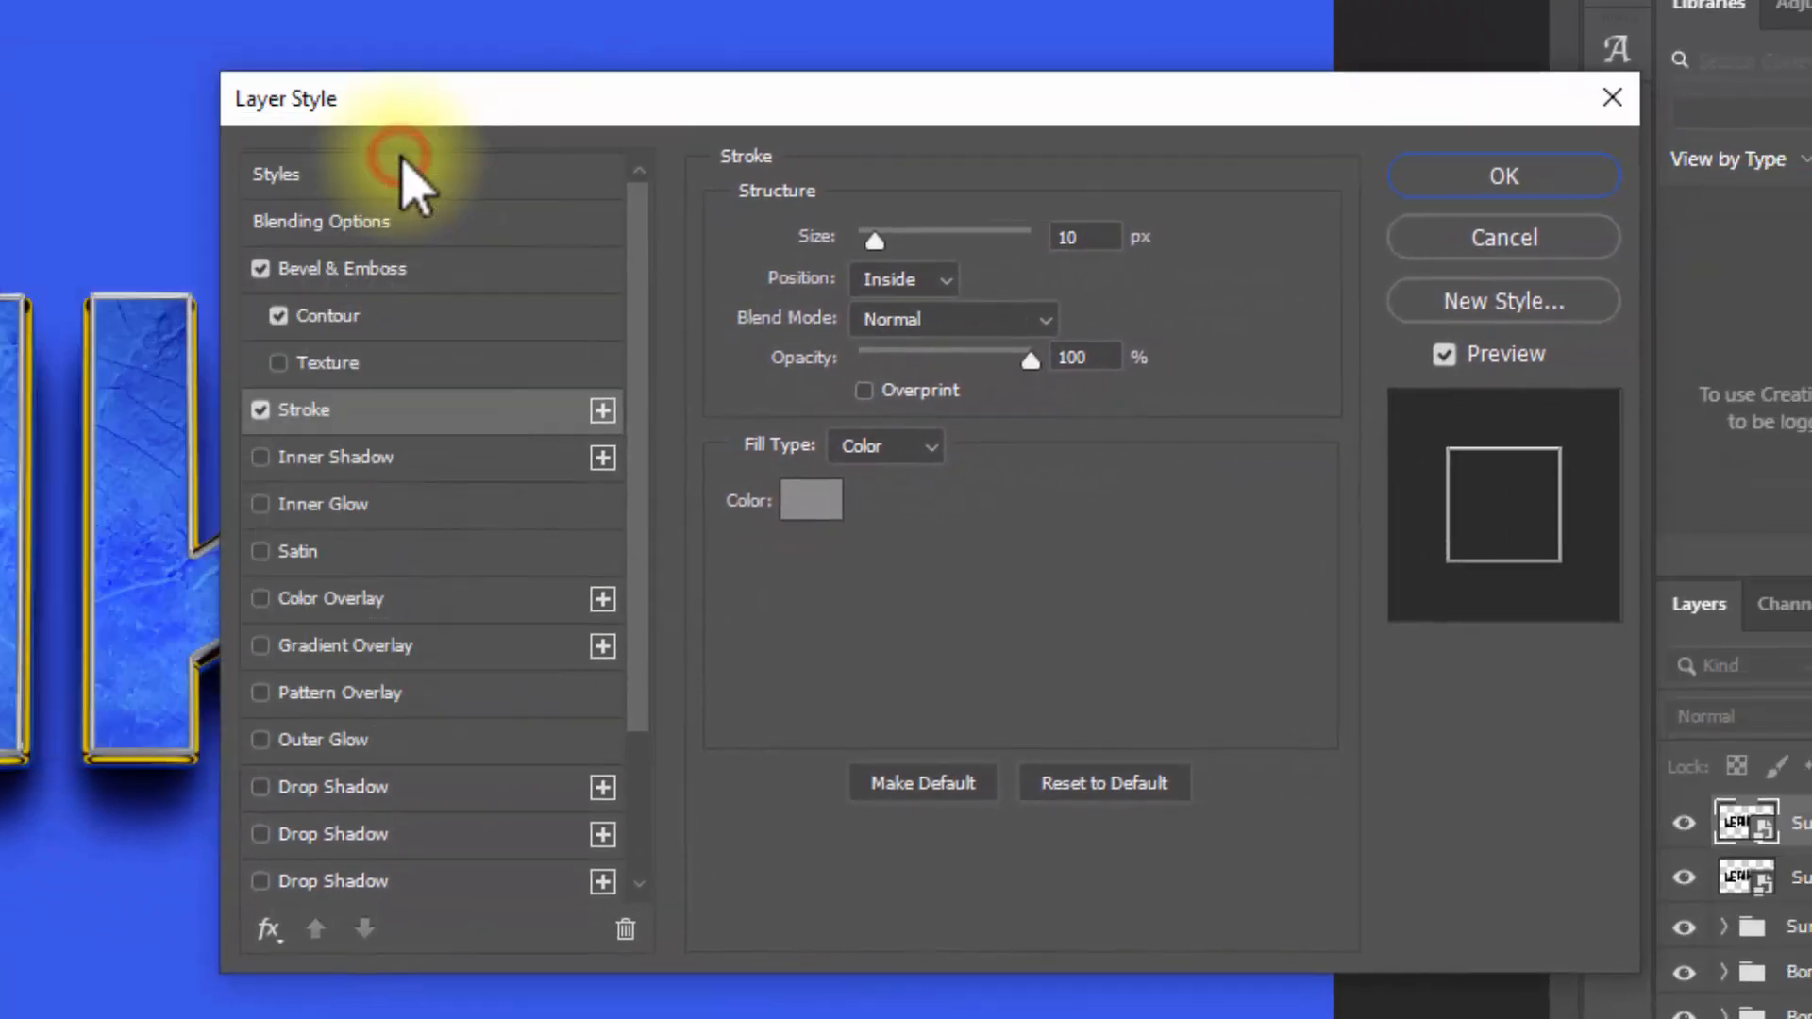
Step: Enable an Inner Shadow on the Surface top copy with blend mode Multiply and color 001458
click(433, 457)
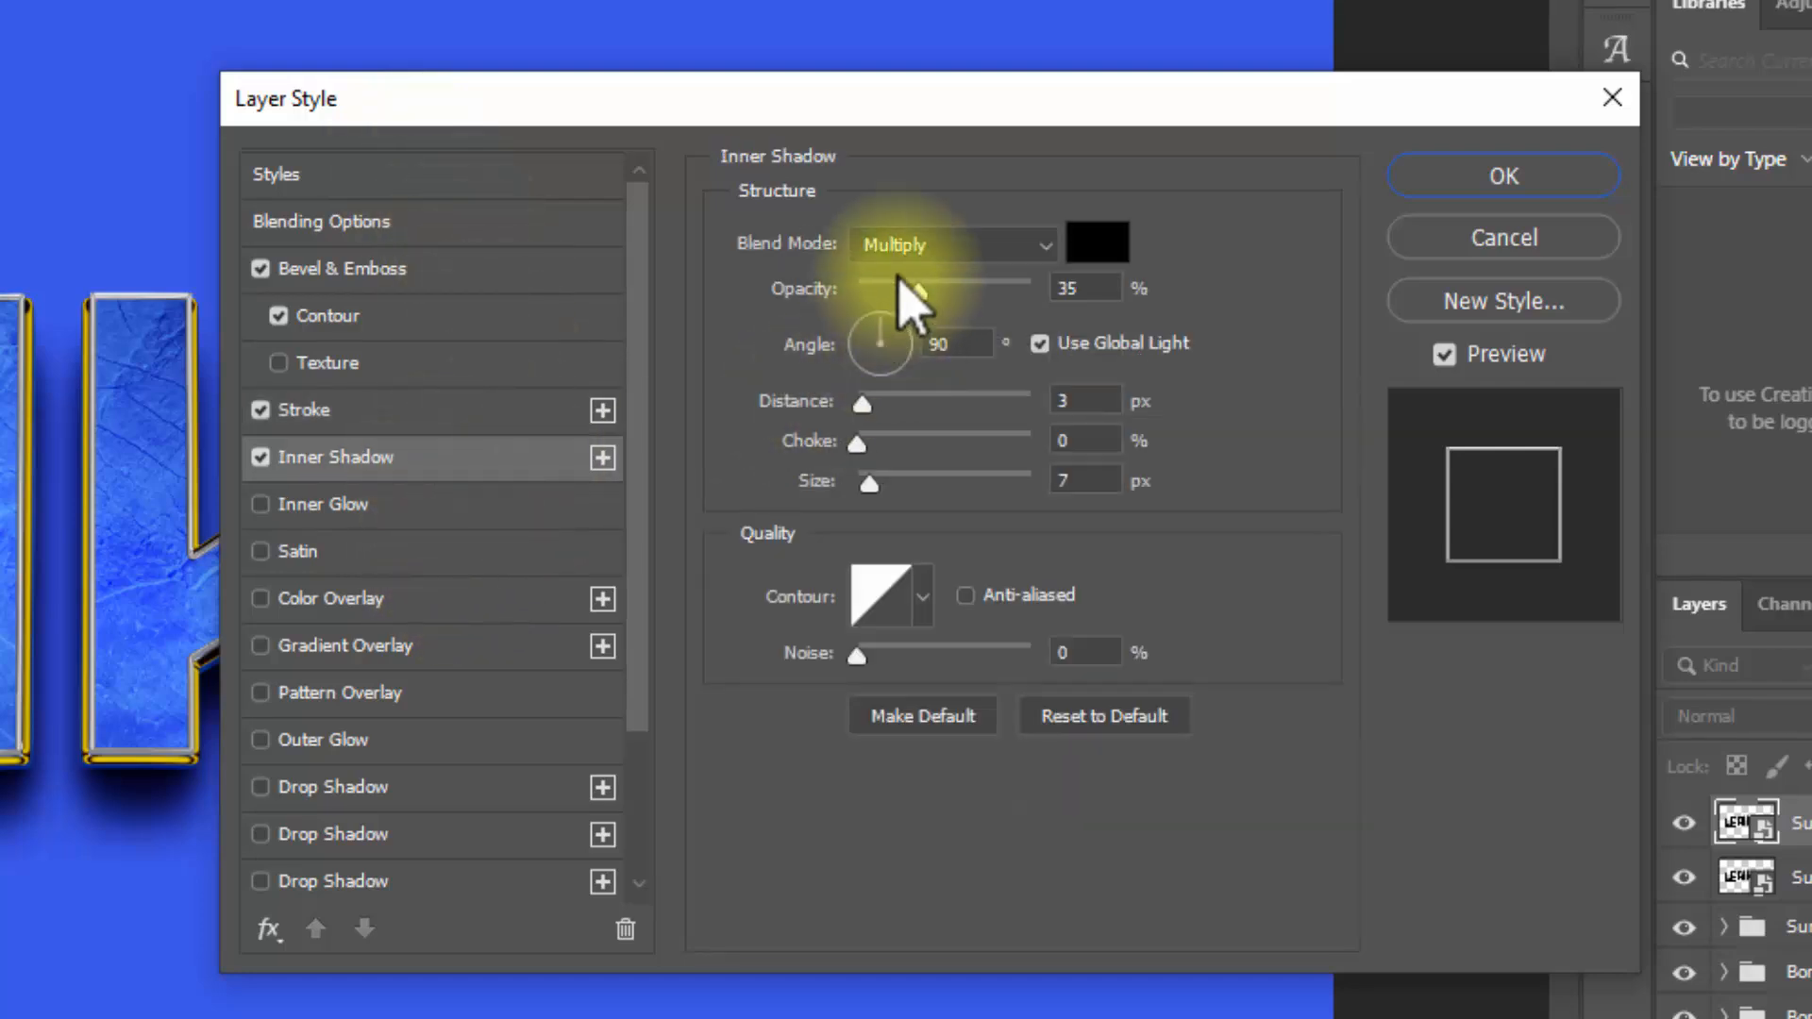
click(1048, 246)
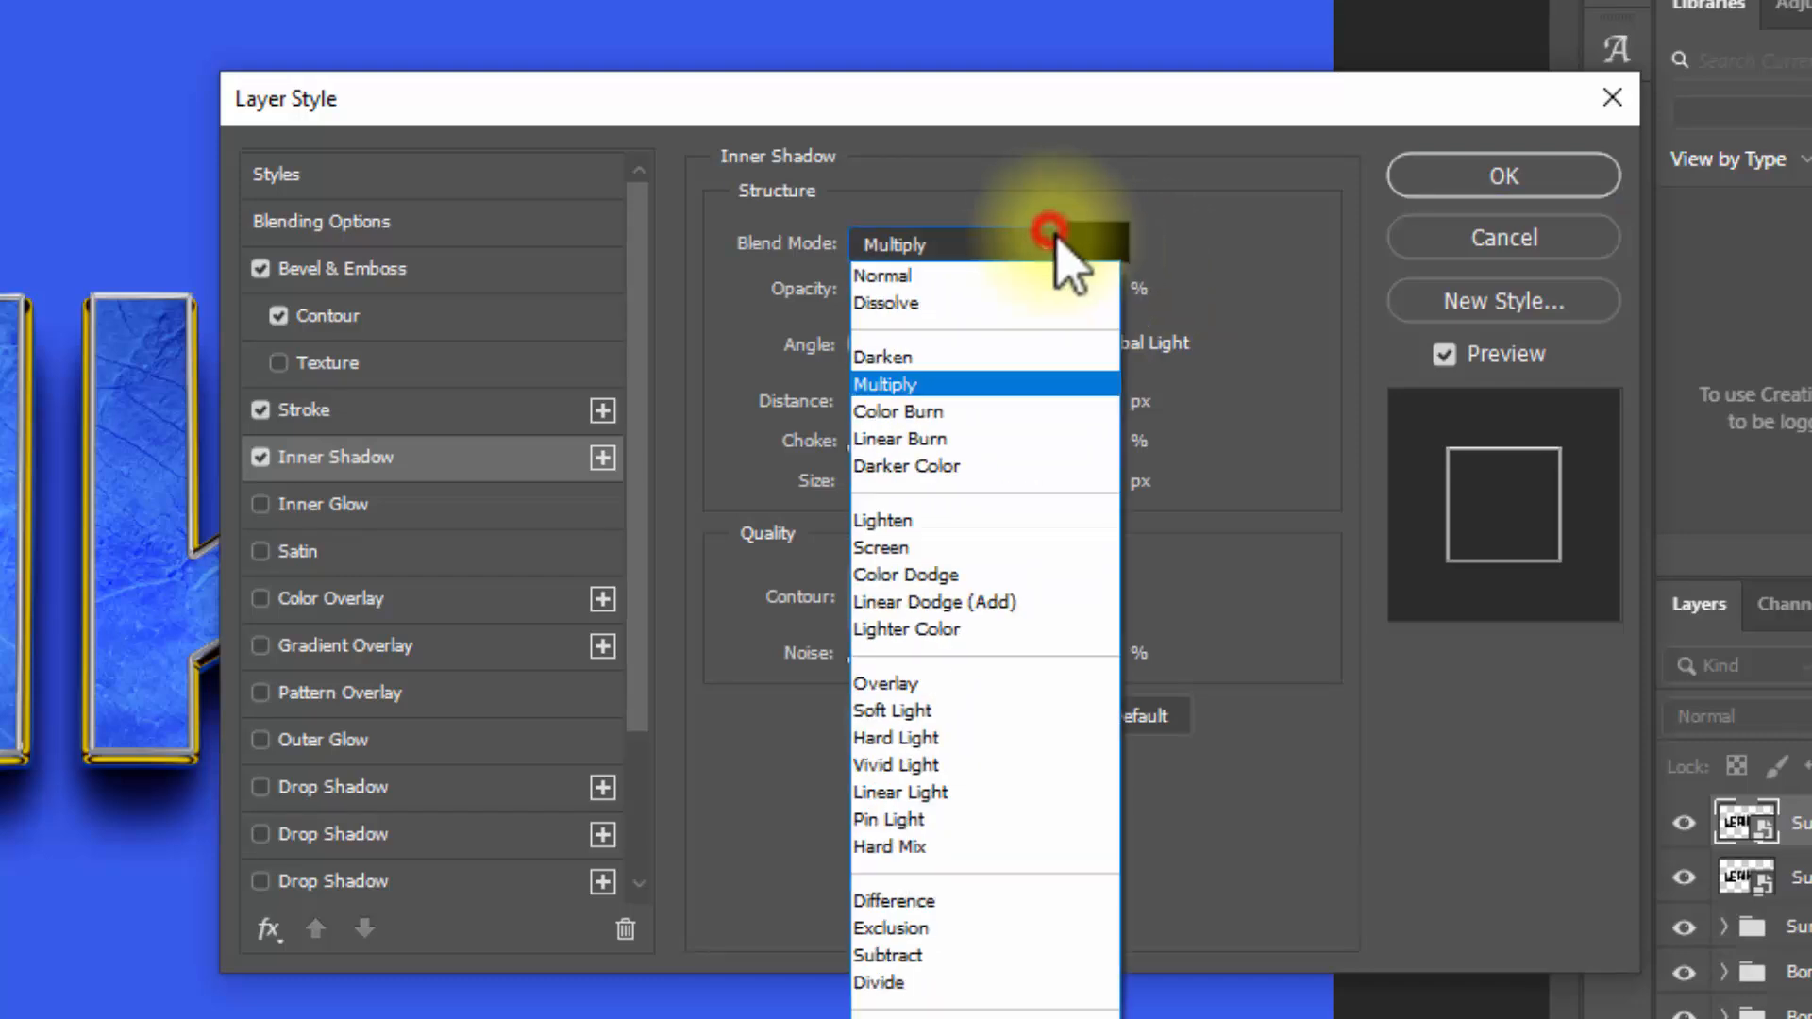
click(978, 384)
click(1195, 257)
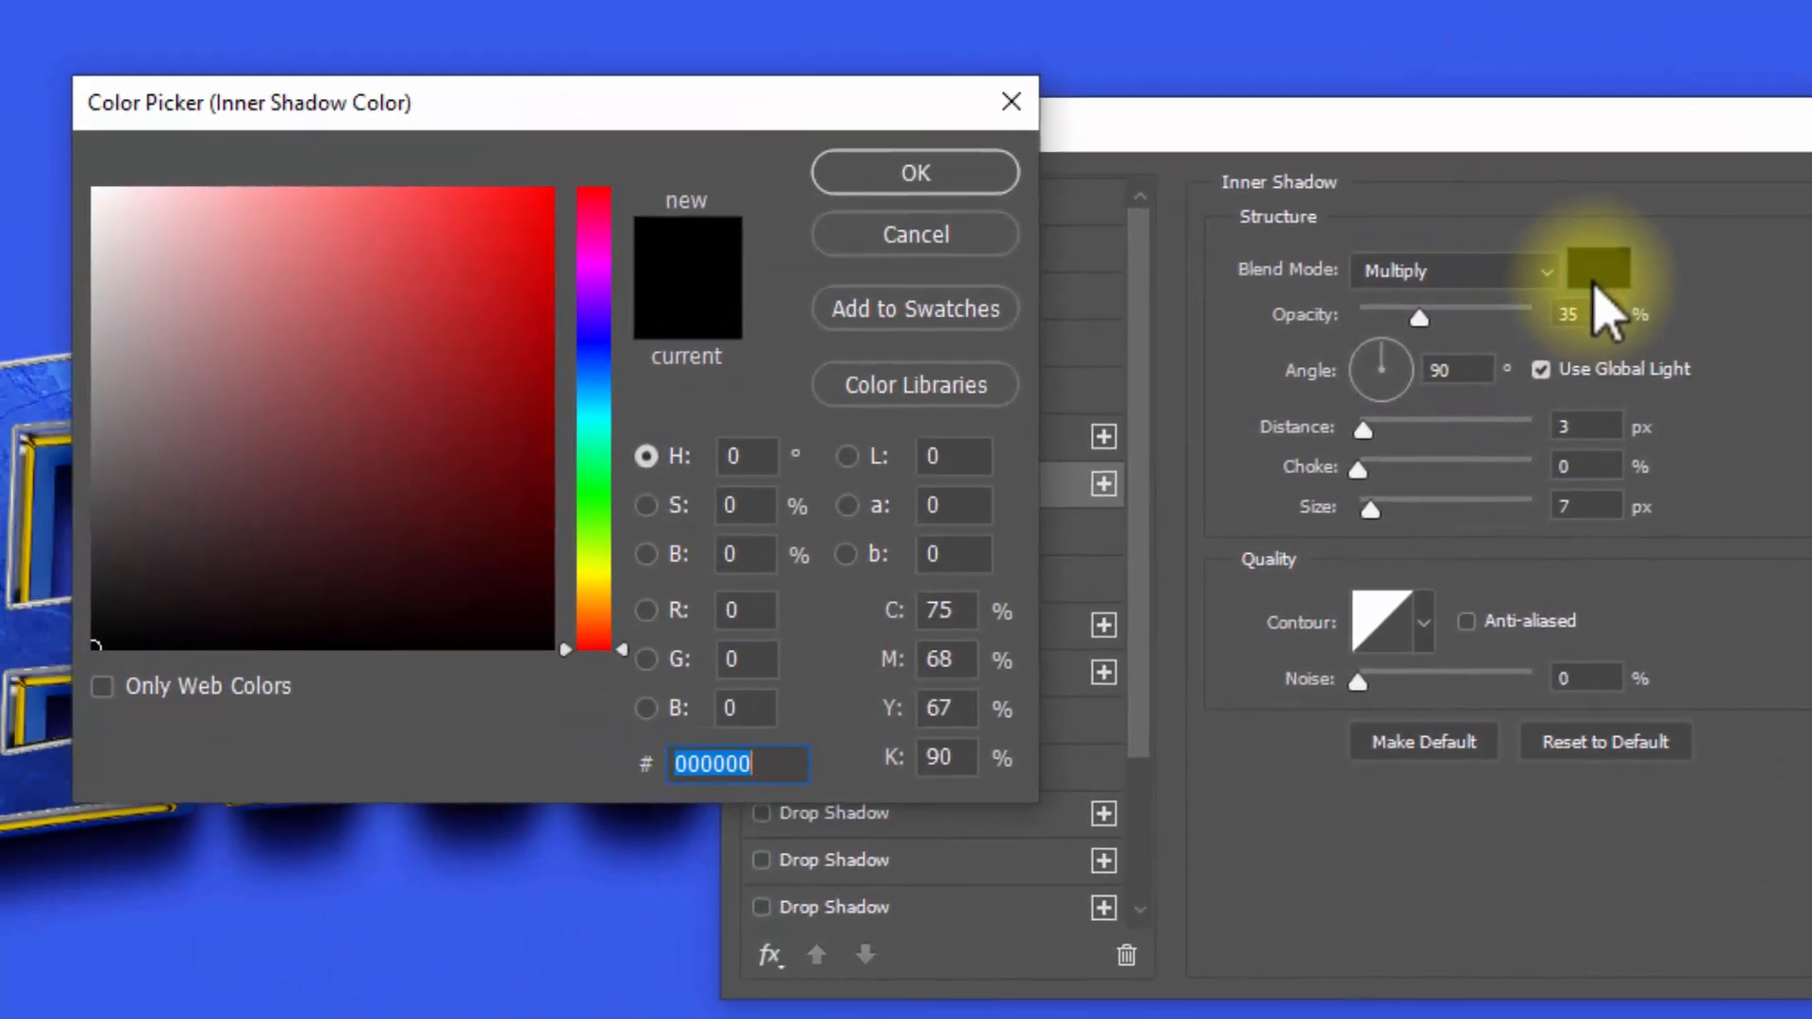
text(001458)
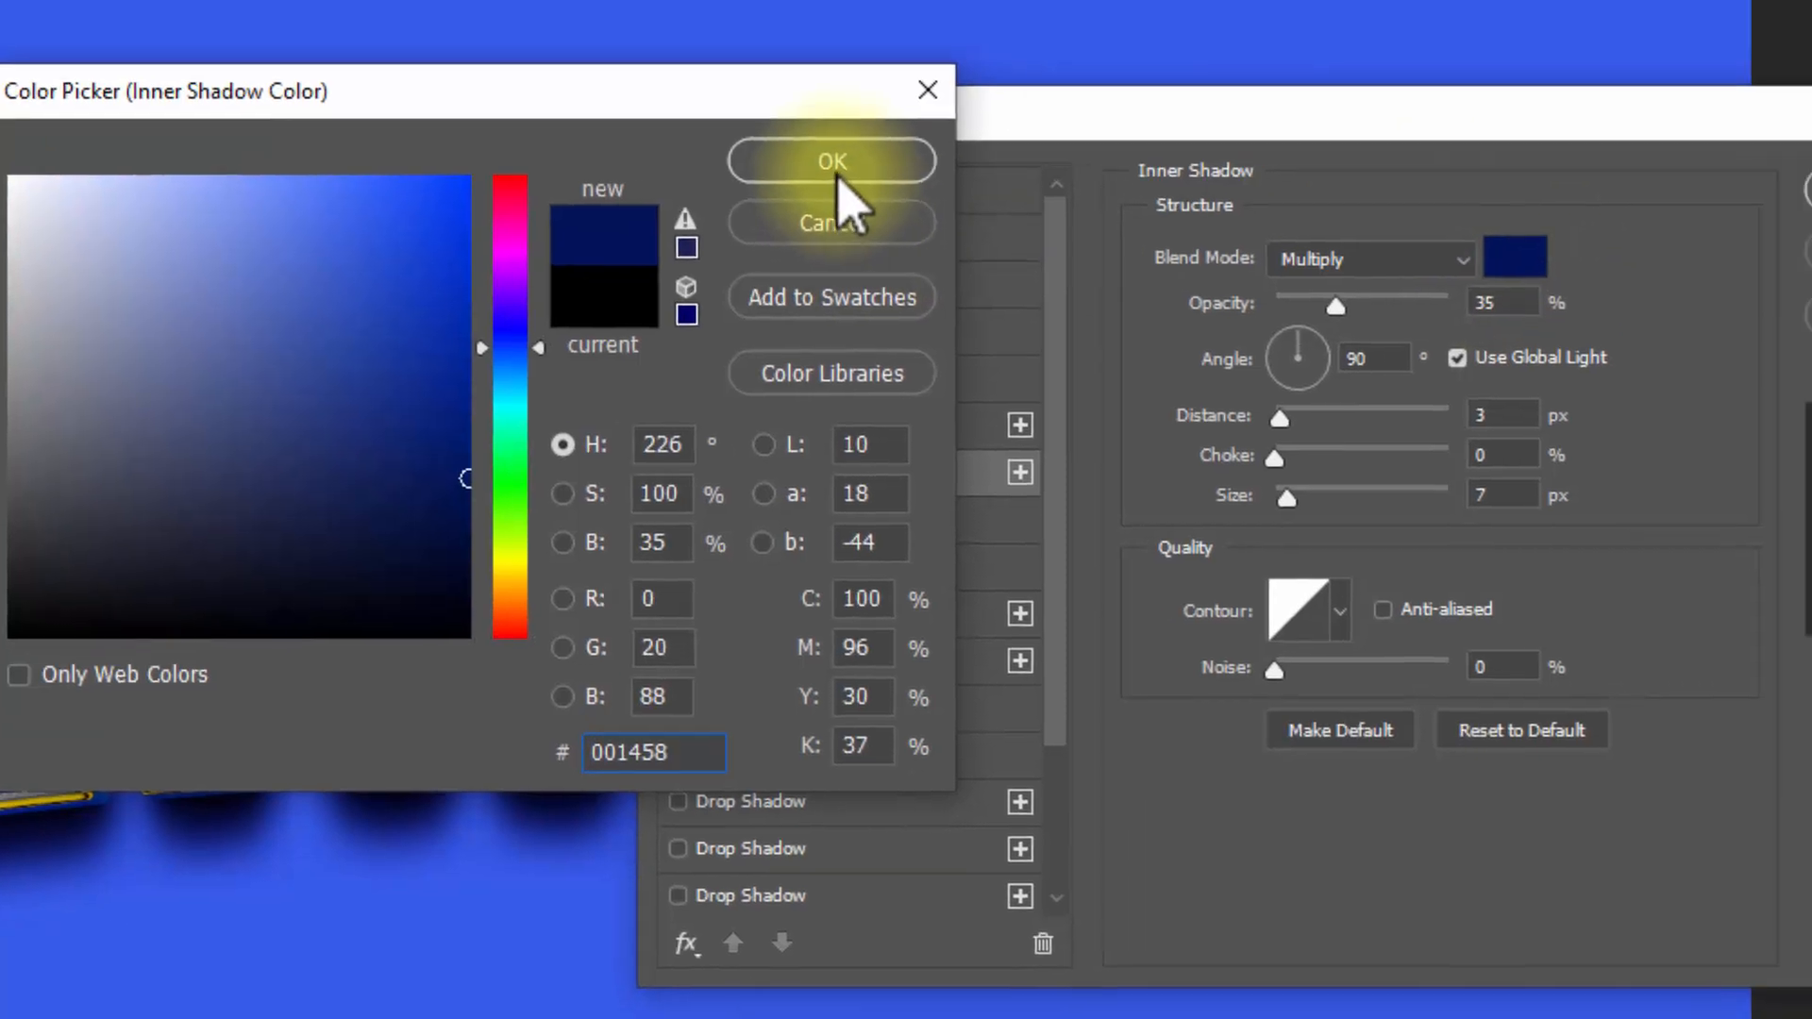
click(920, 181)
Step: Set the inner shadow to 75% opacity, 15 px distance and 37 px size without global light, and apply the layer style
click(1092, 248)
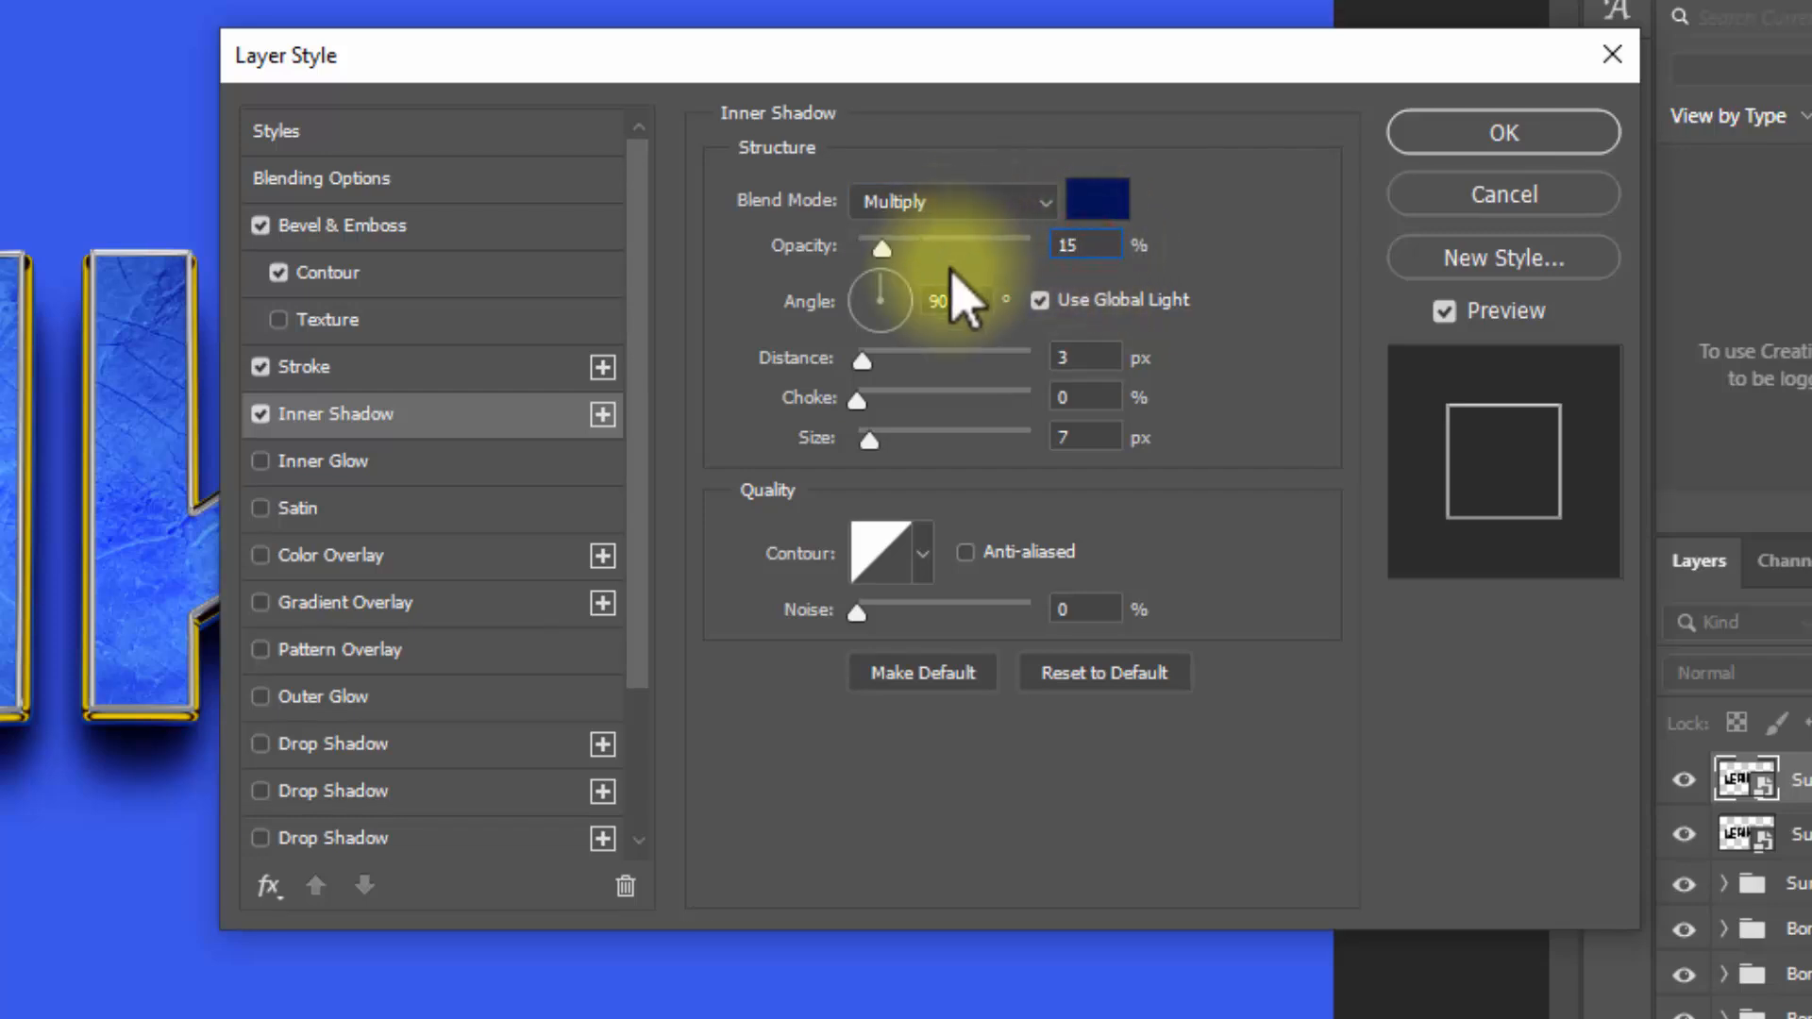
text(15)
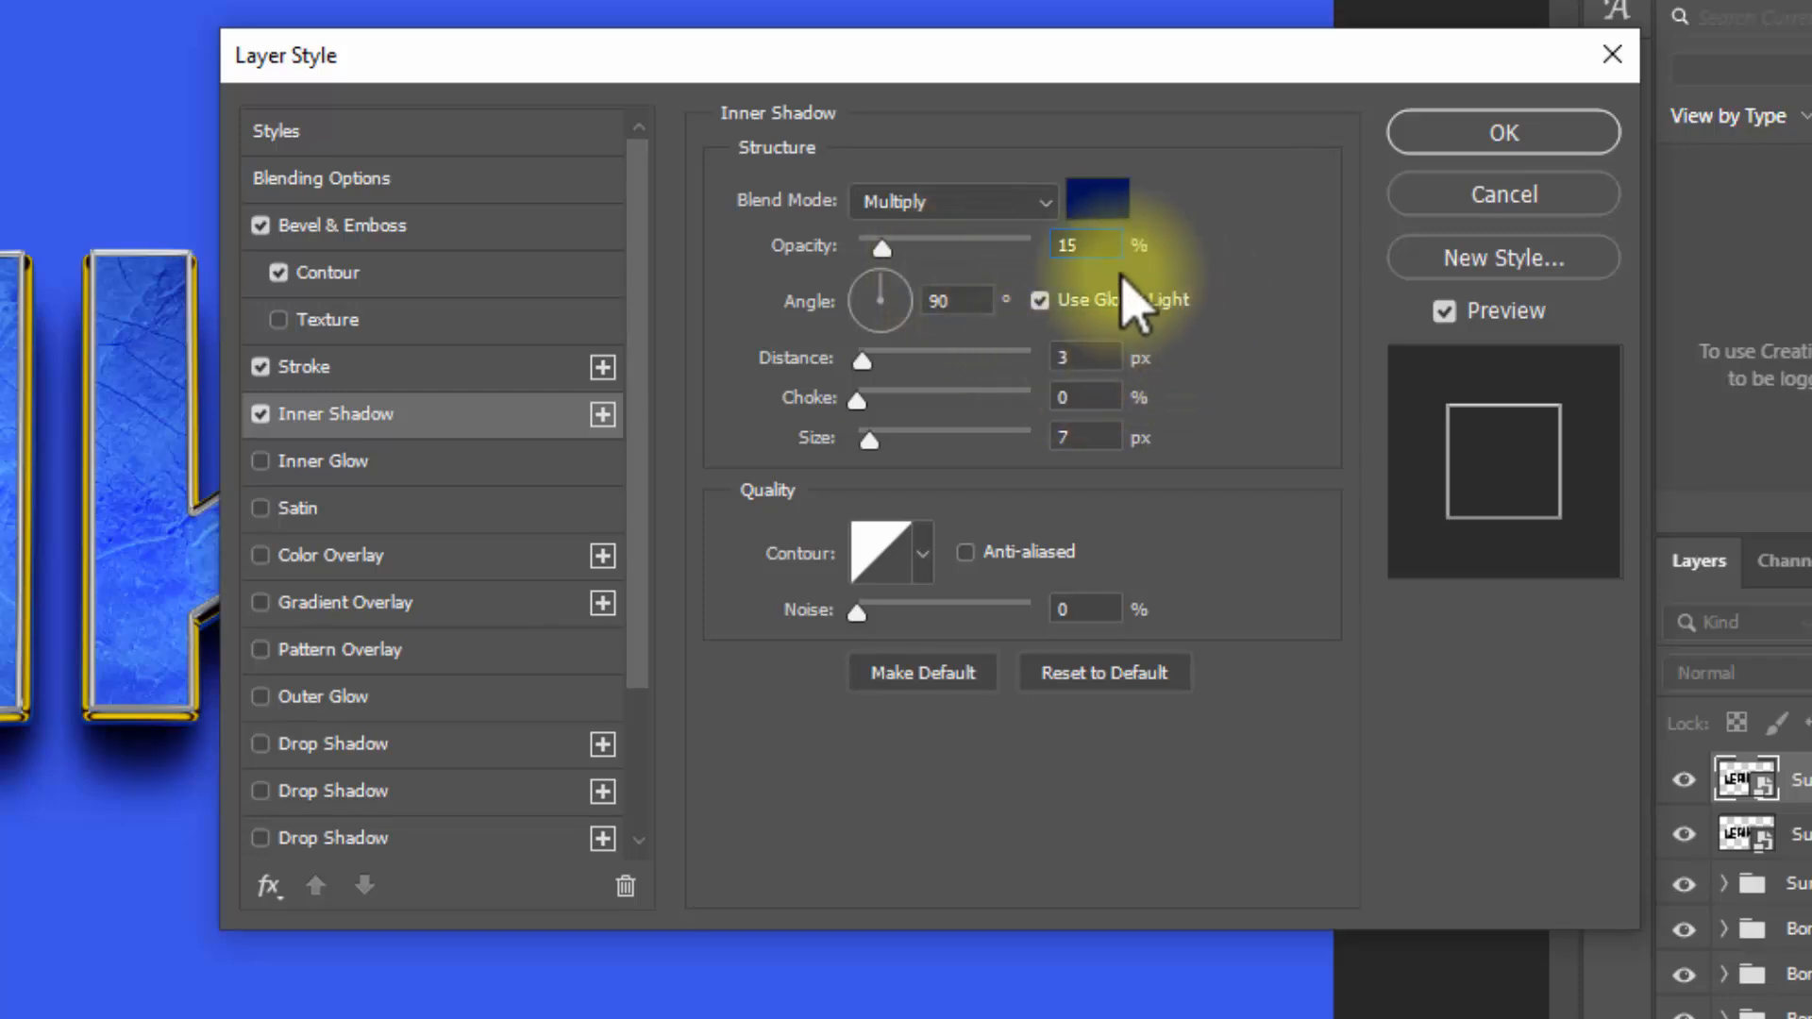
click(1095, 248)
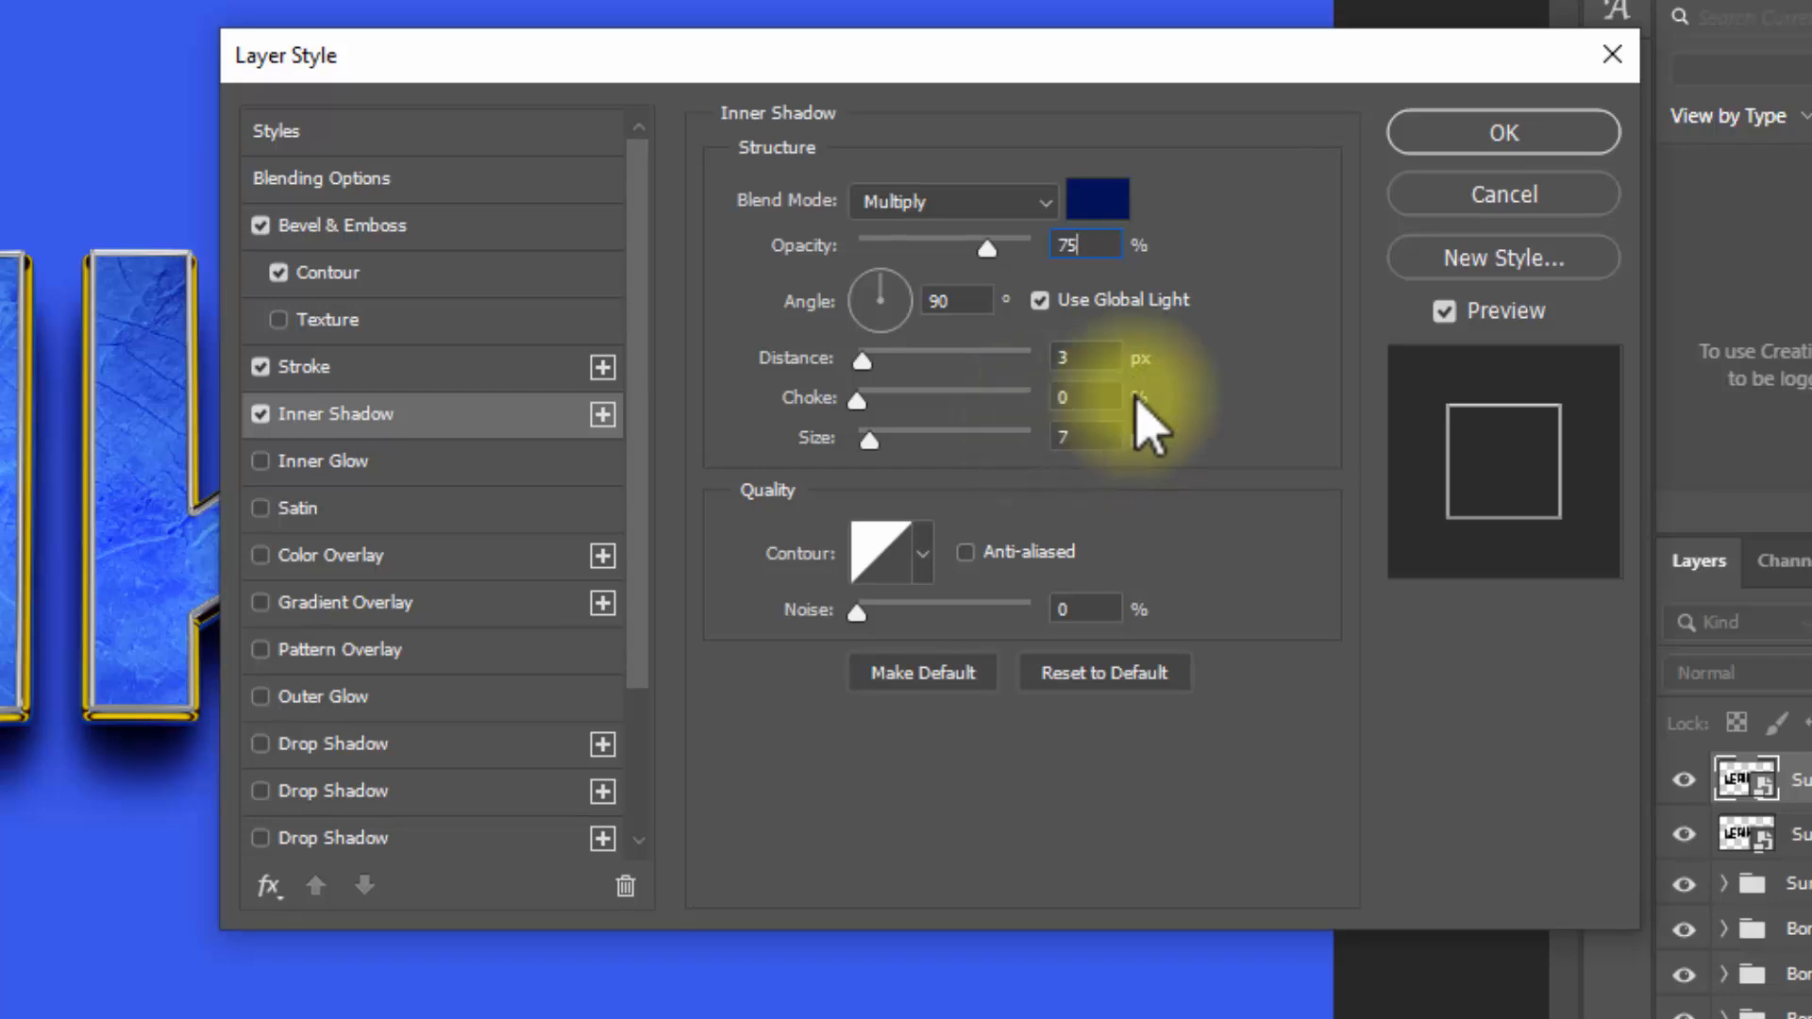
click(1039, 300)
click(1087, 356)
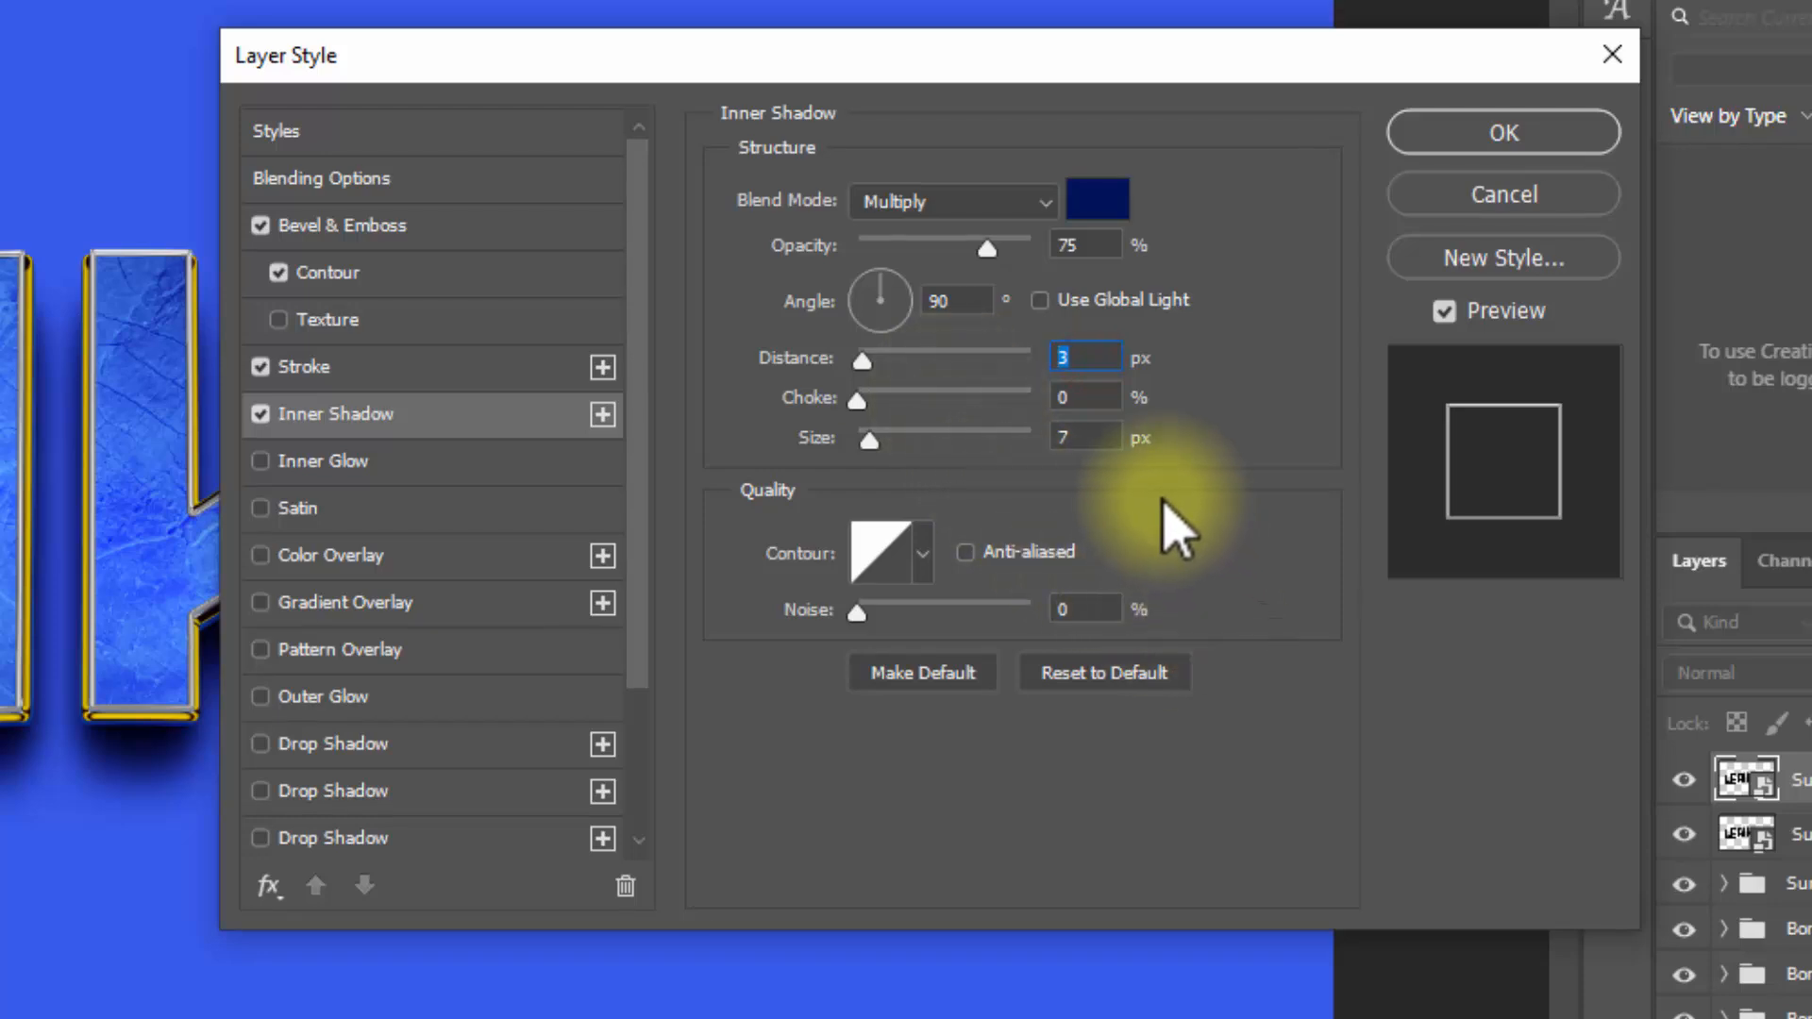
text(15)
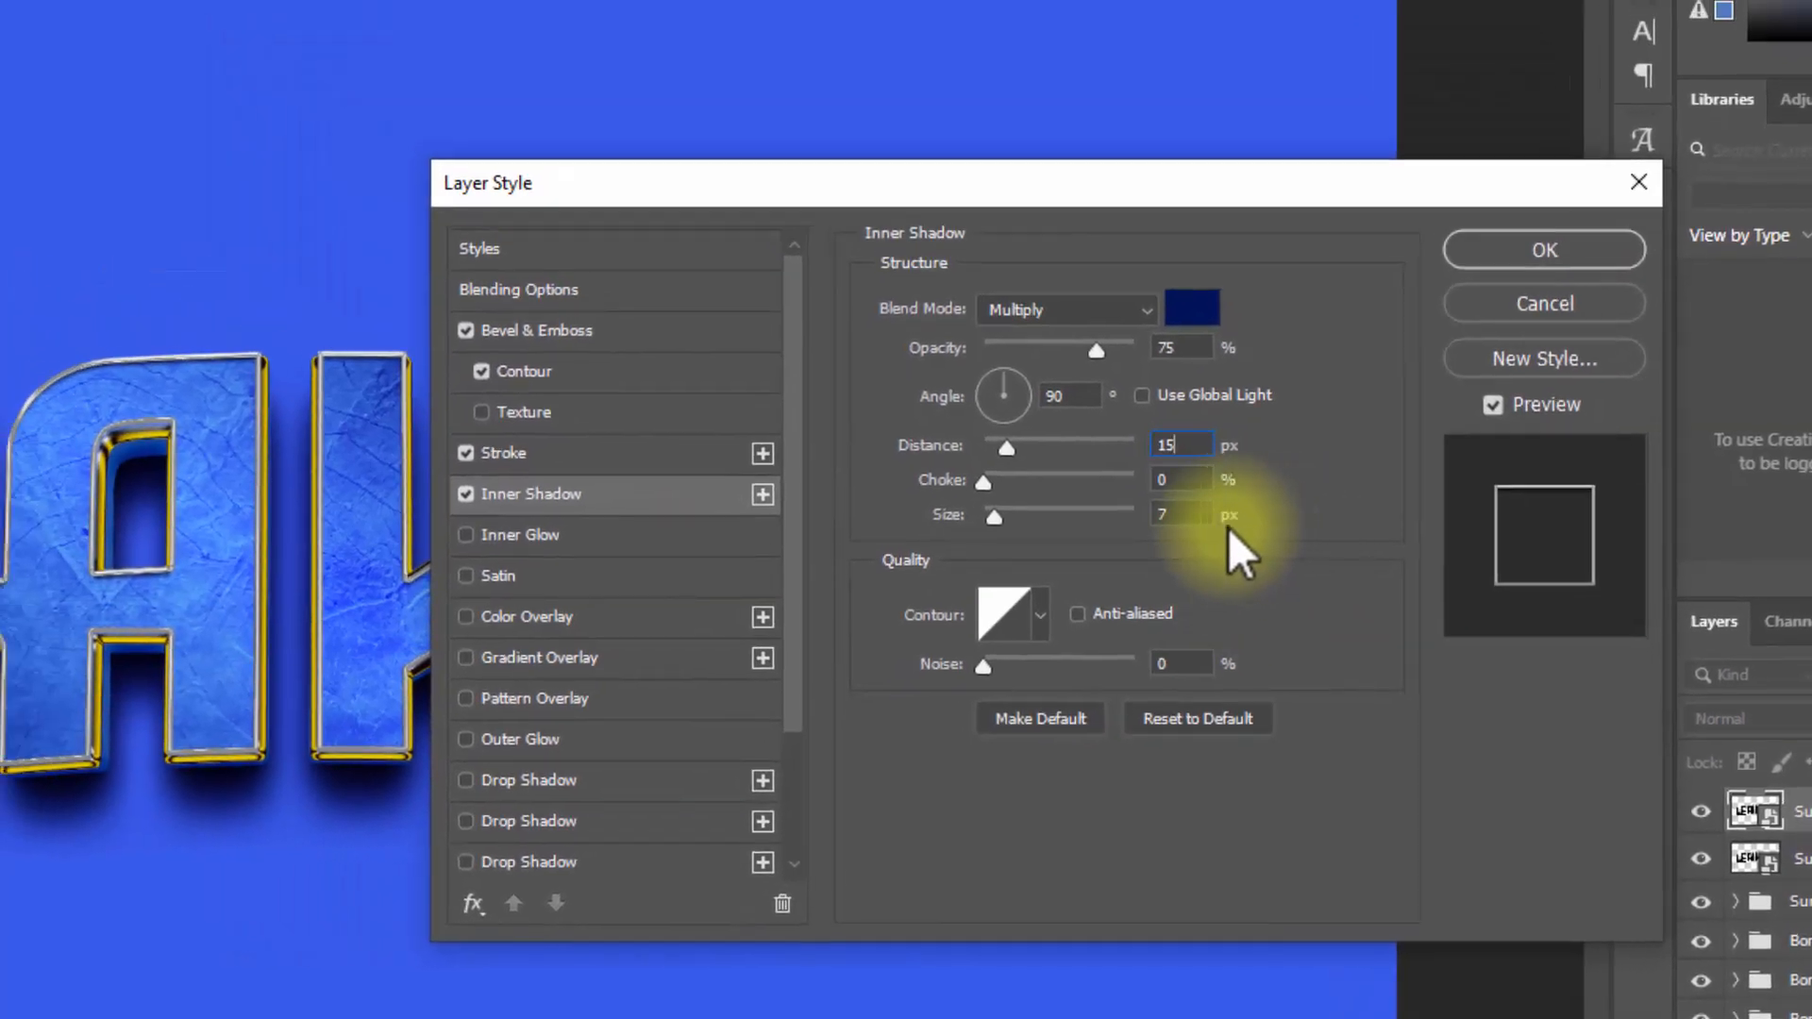
drag(1207, 514, 926, 513)
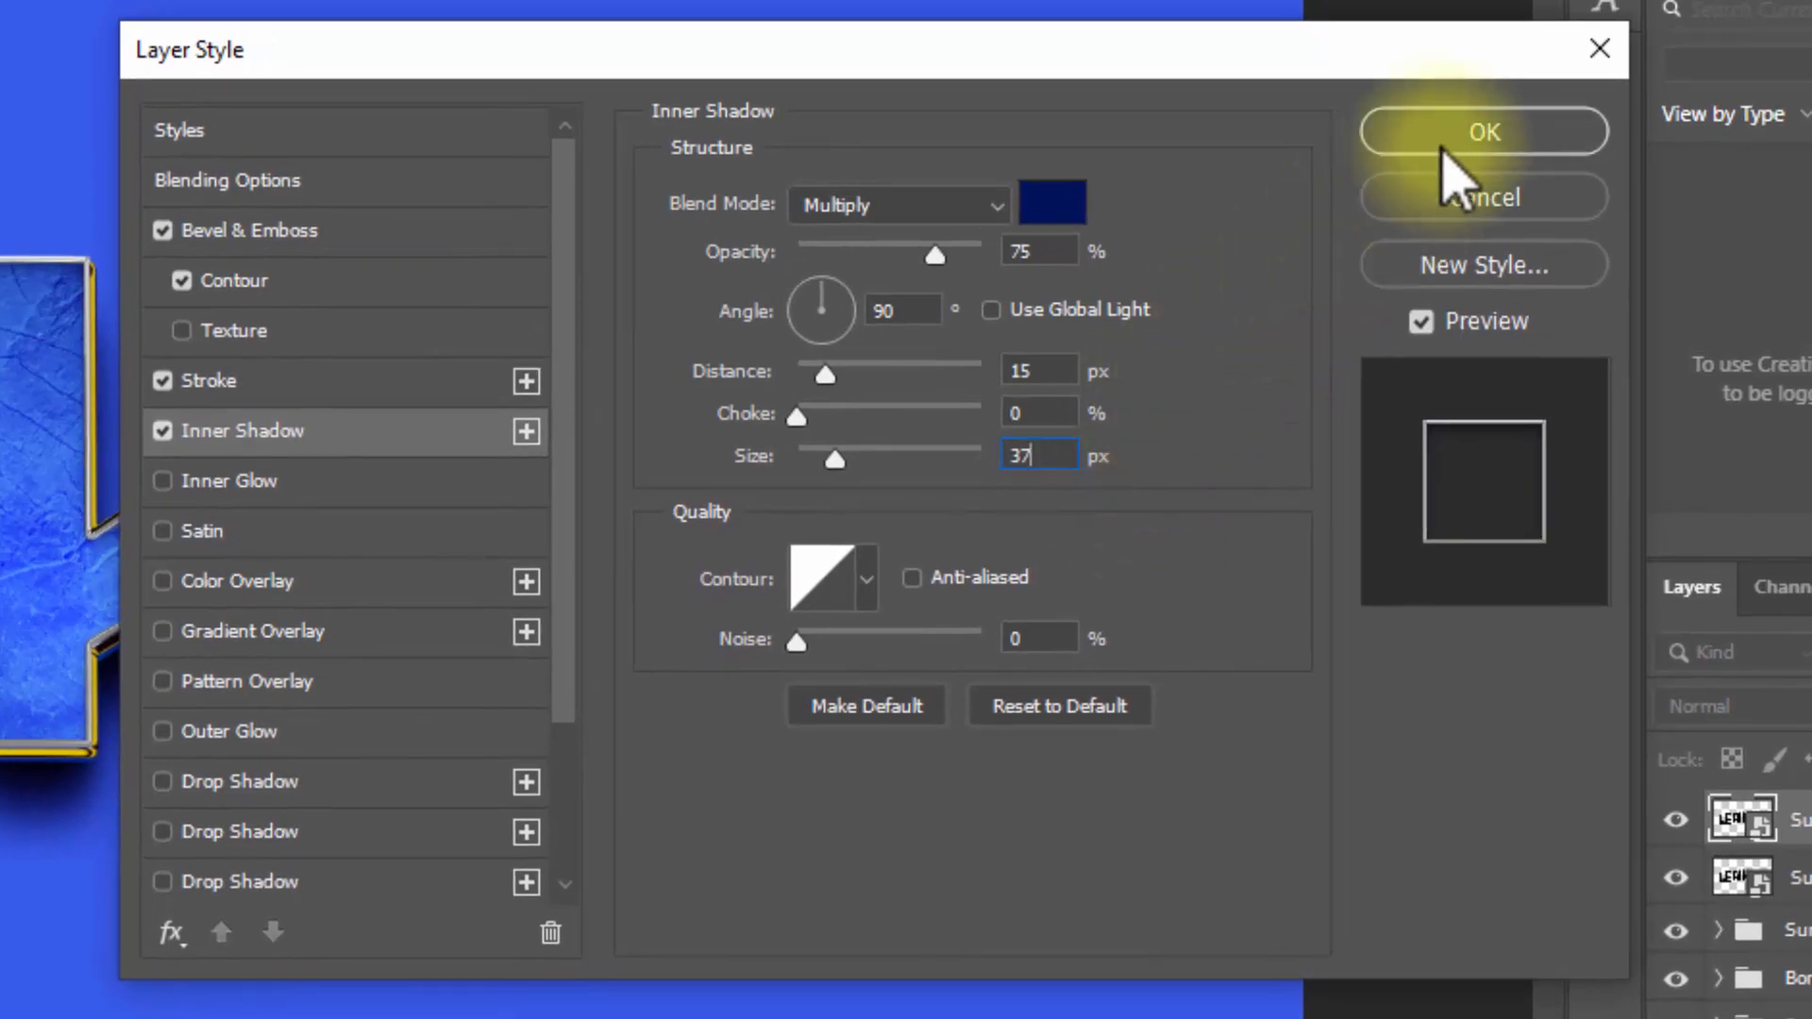
click(1454, 142)
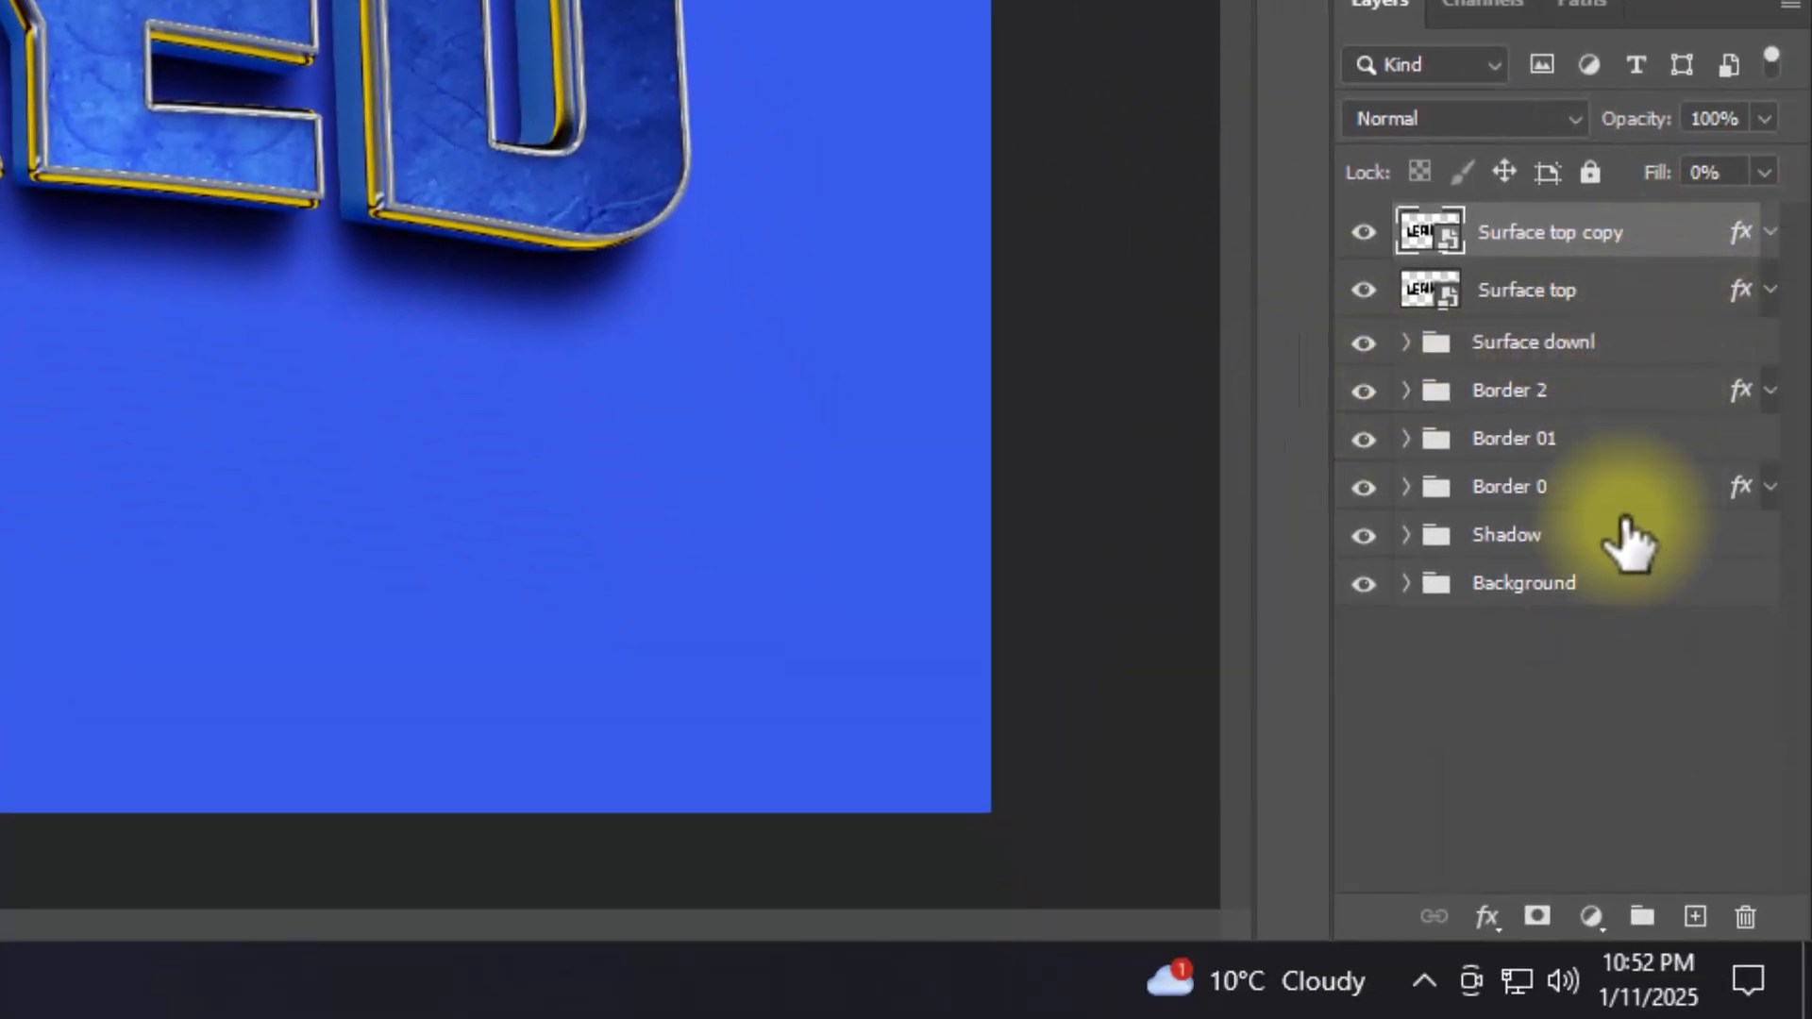
Step: Group the Surface top and Surface top copy layers and name the group Surface Top
shift+click(1612, 283)
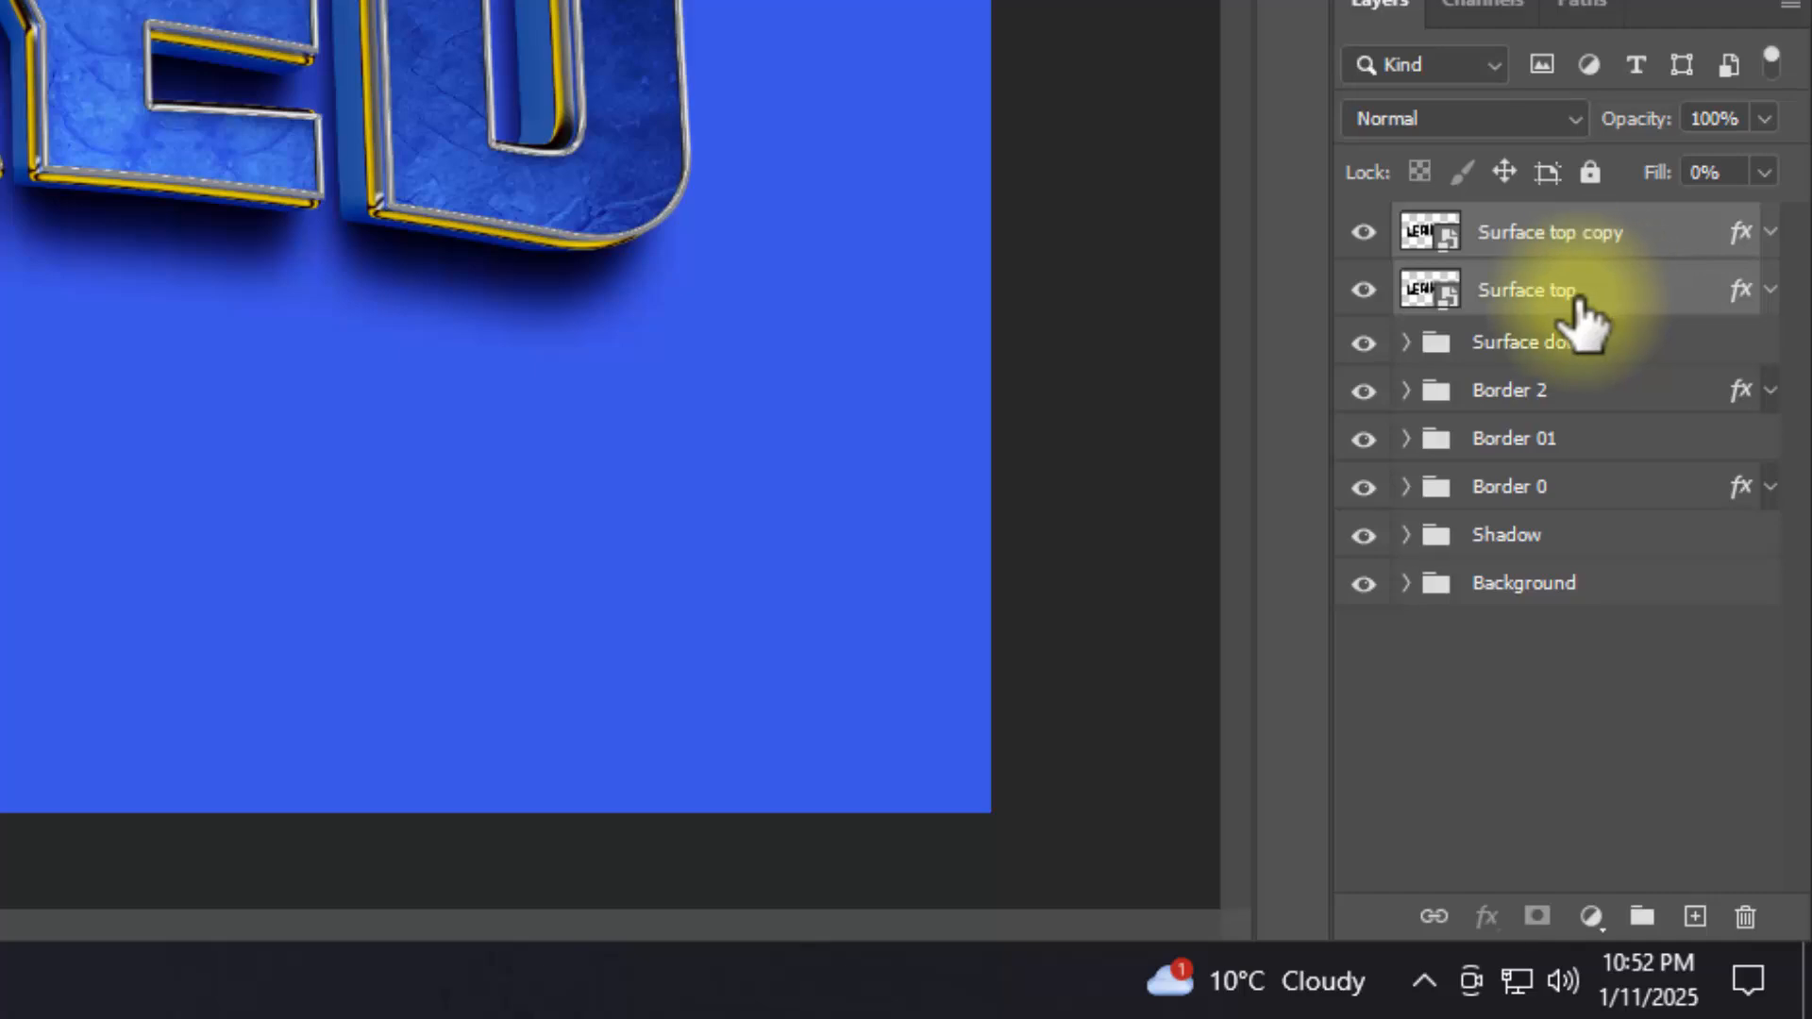
key(ctrl+g)
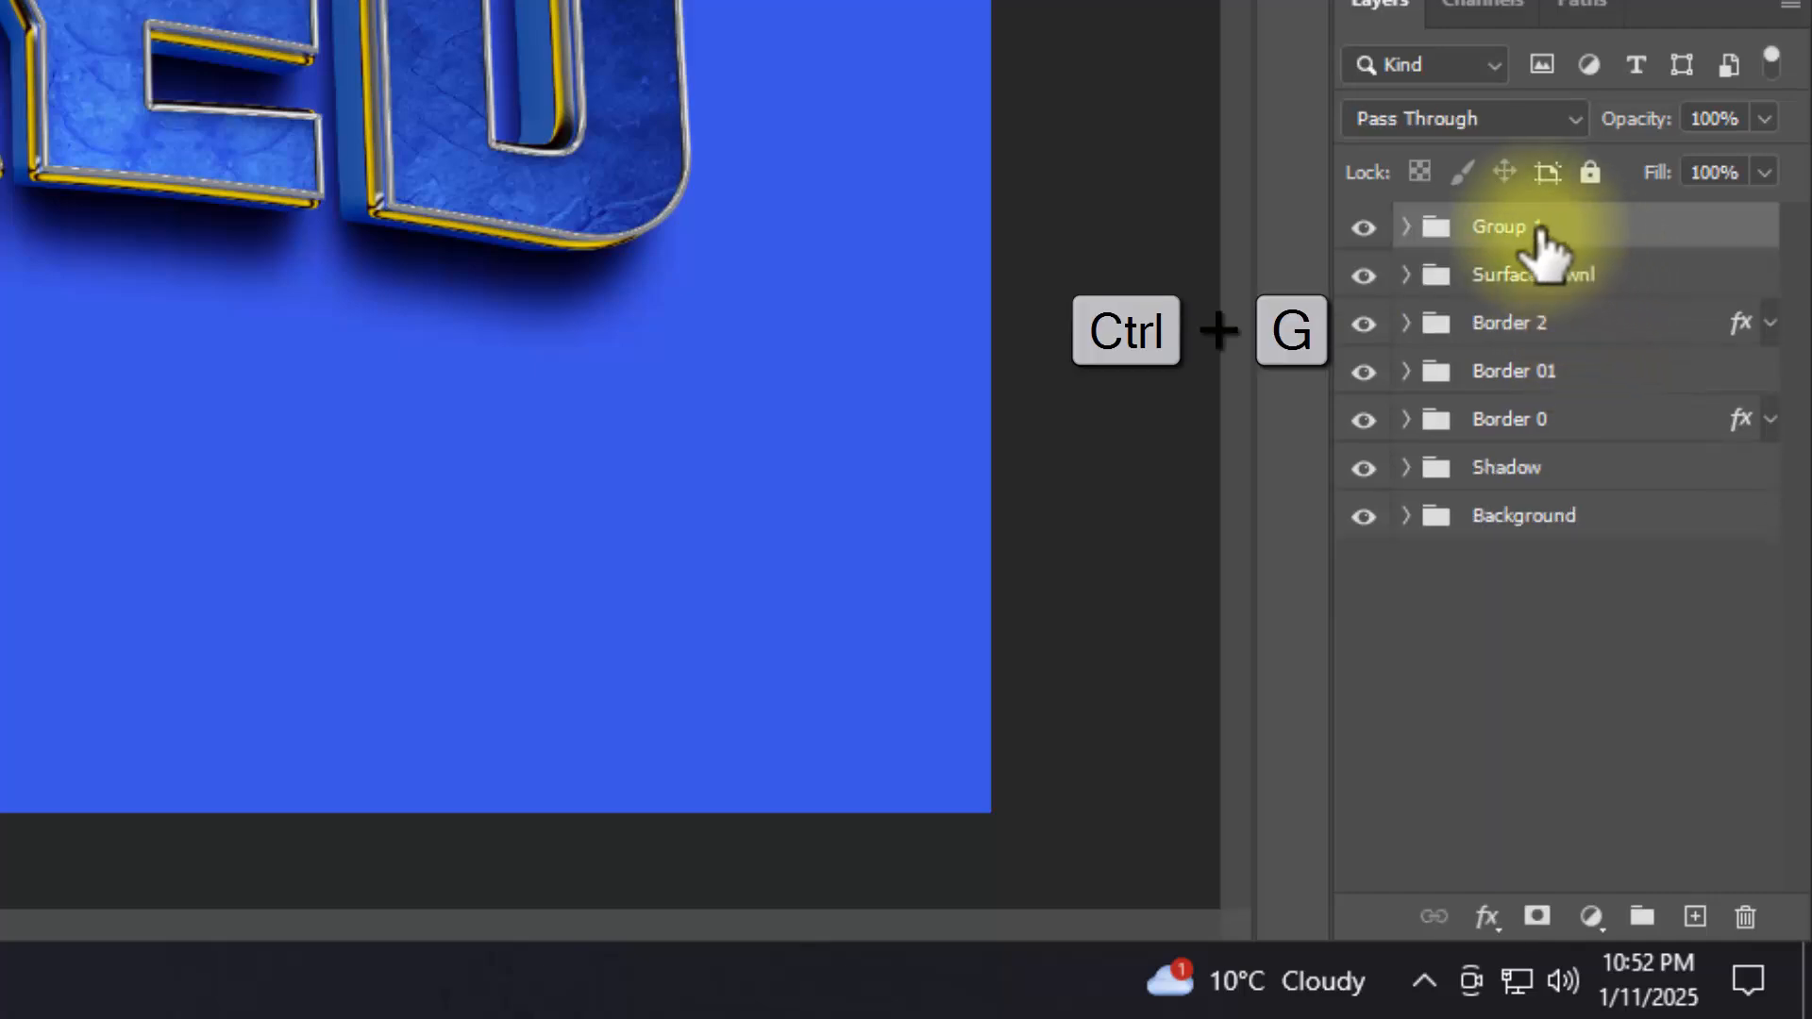
double_click(1522, 226)
text(Surface Top)
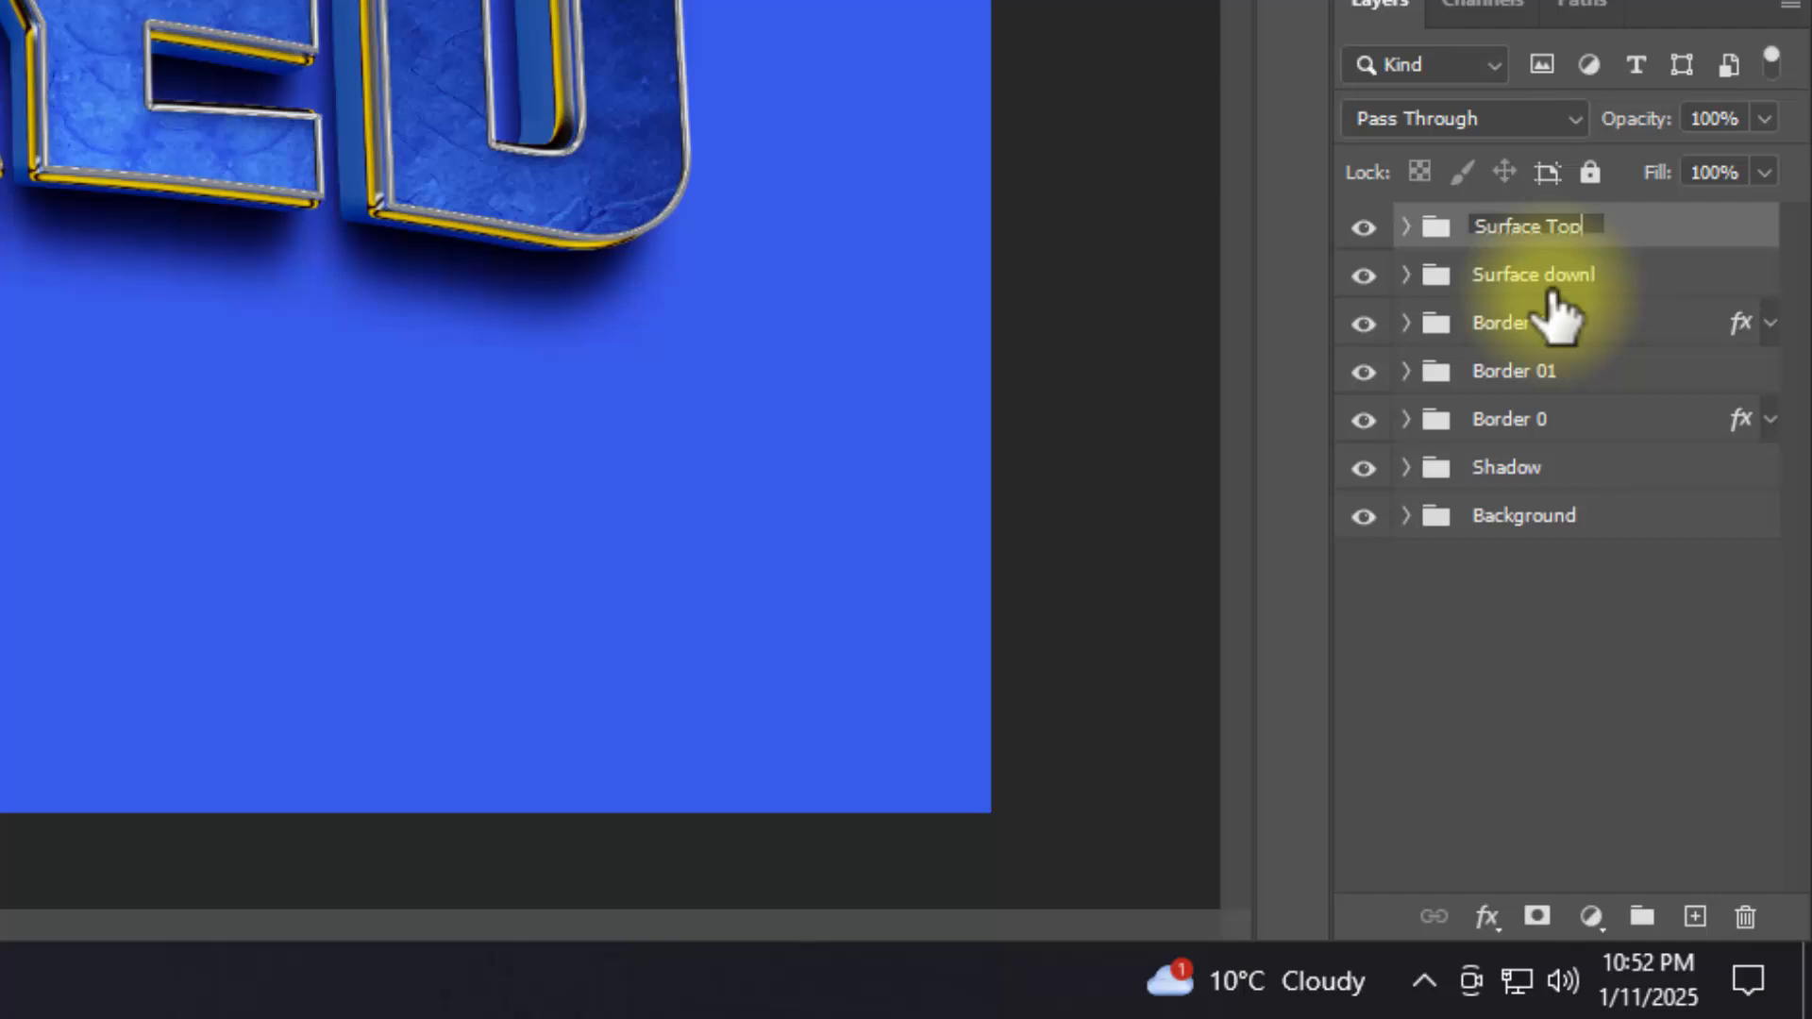
Step: Duplicate the Surface top copy layer, move the duplicate above the Surface Top group, and collapse the group
click(1406, 227)
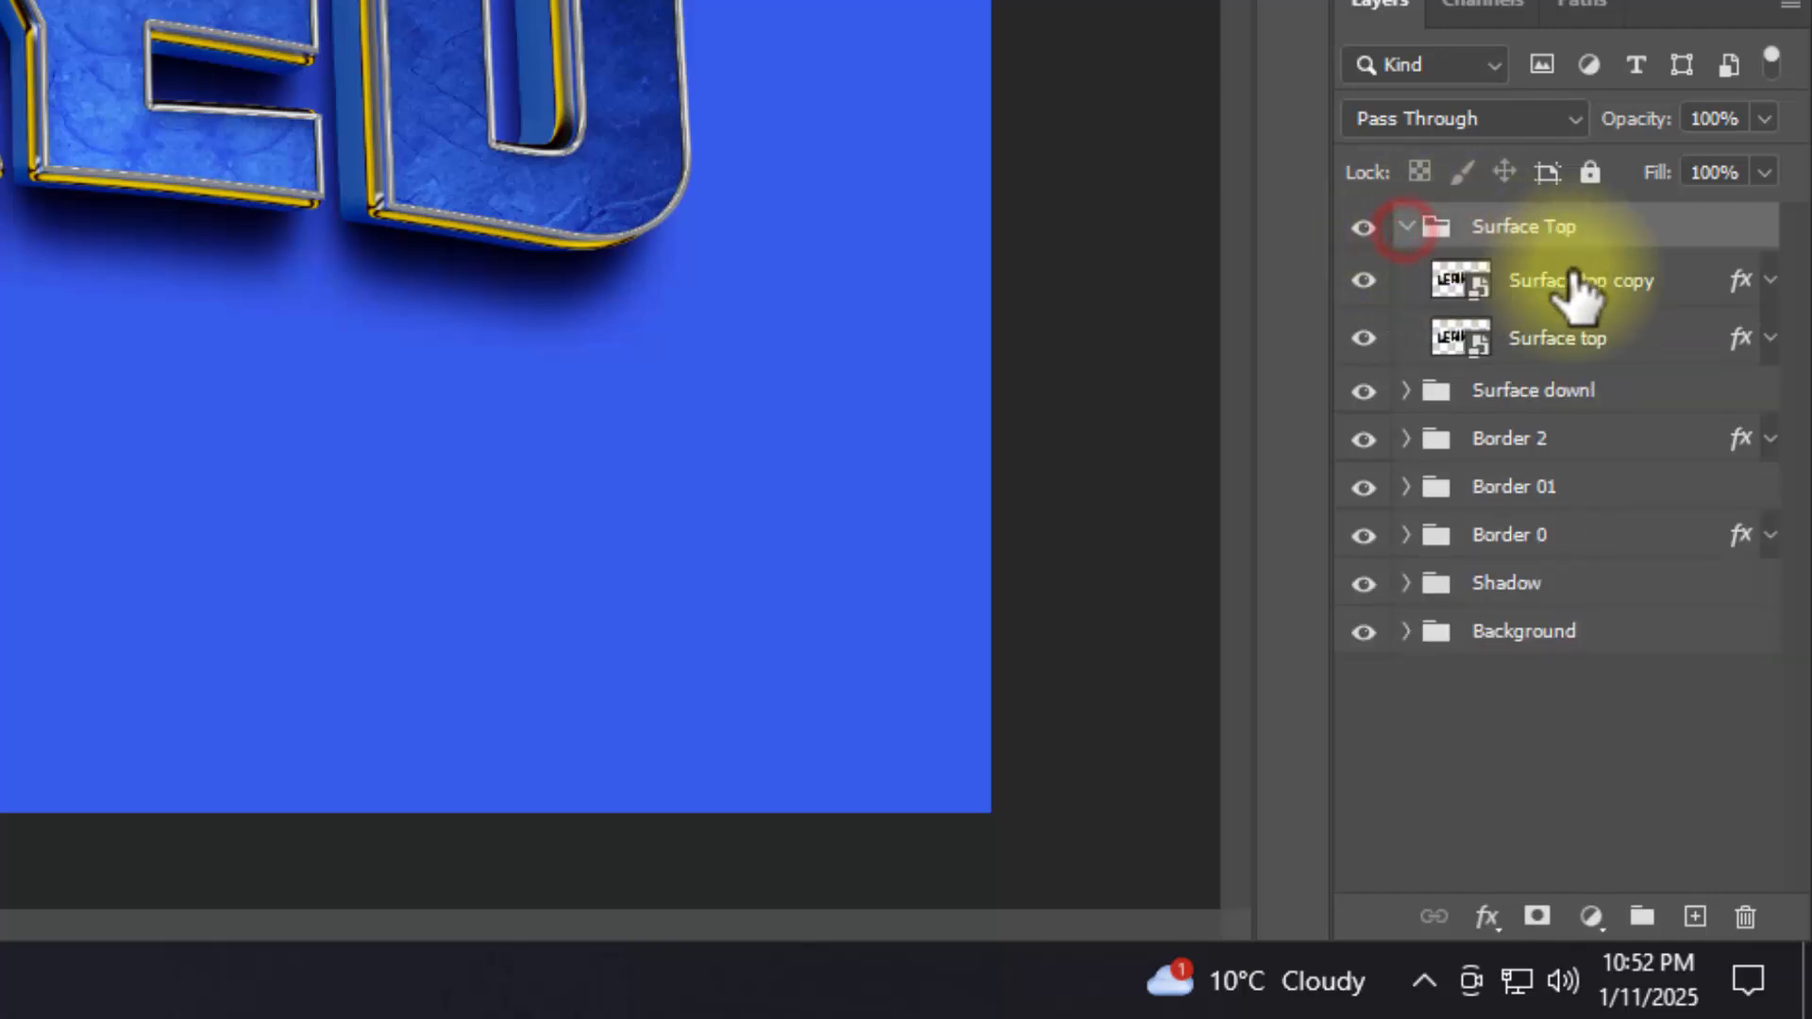
click(1575, 280)
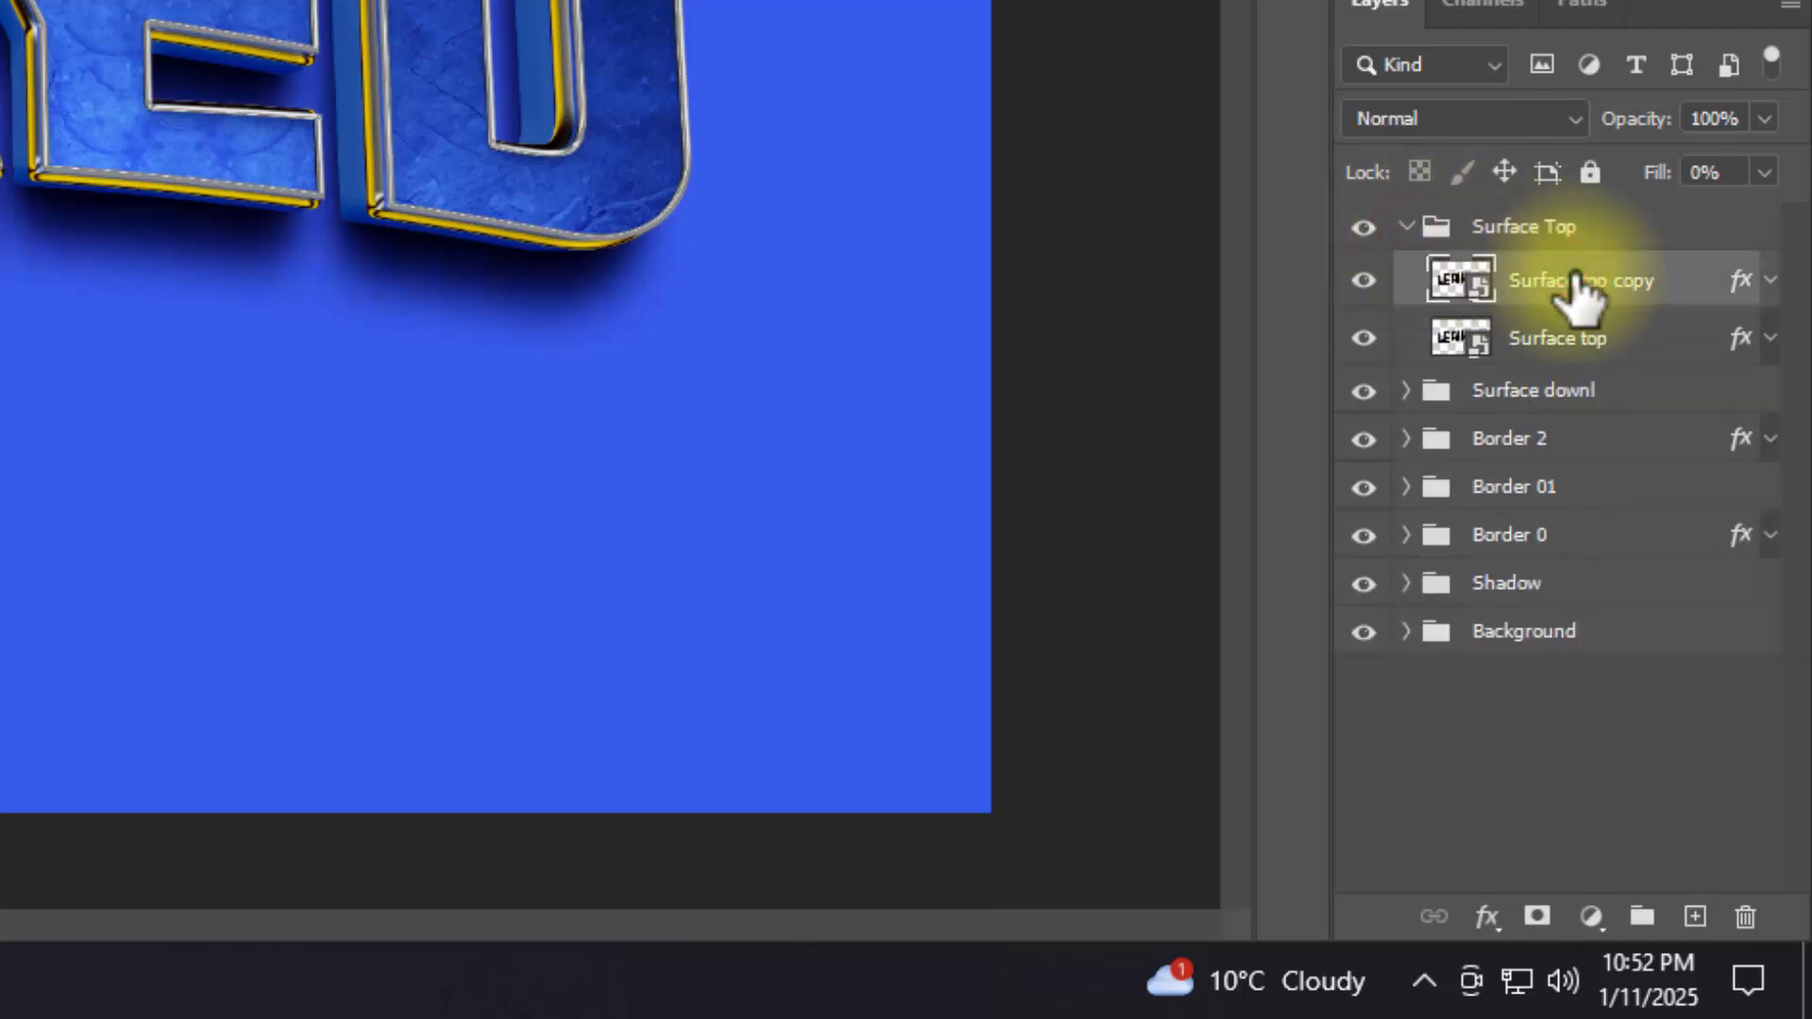
key(ctrl+j)
click(1578, 280)
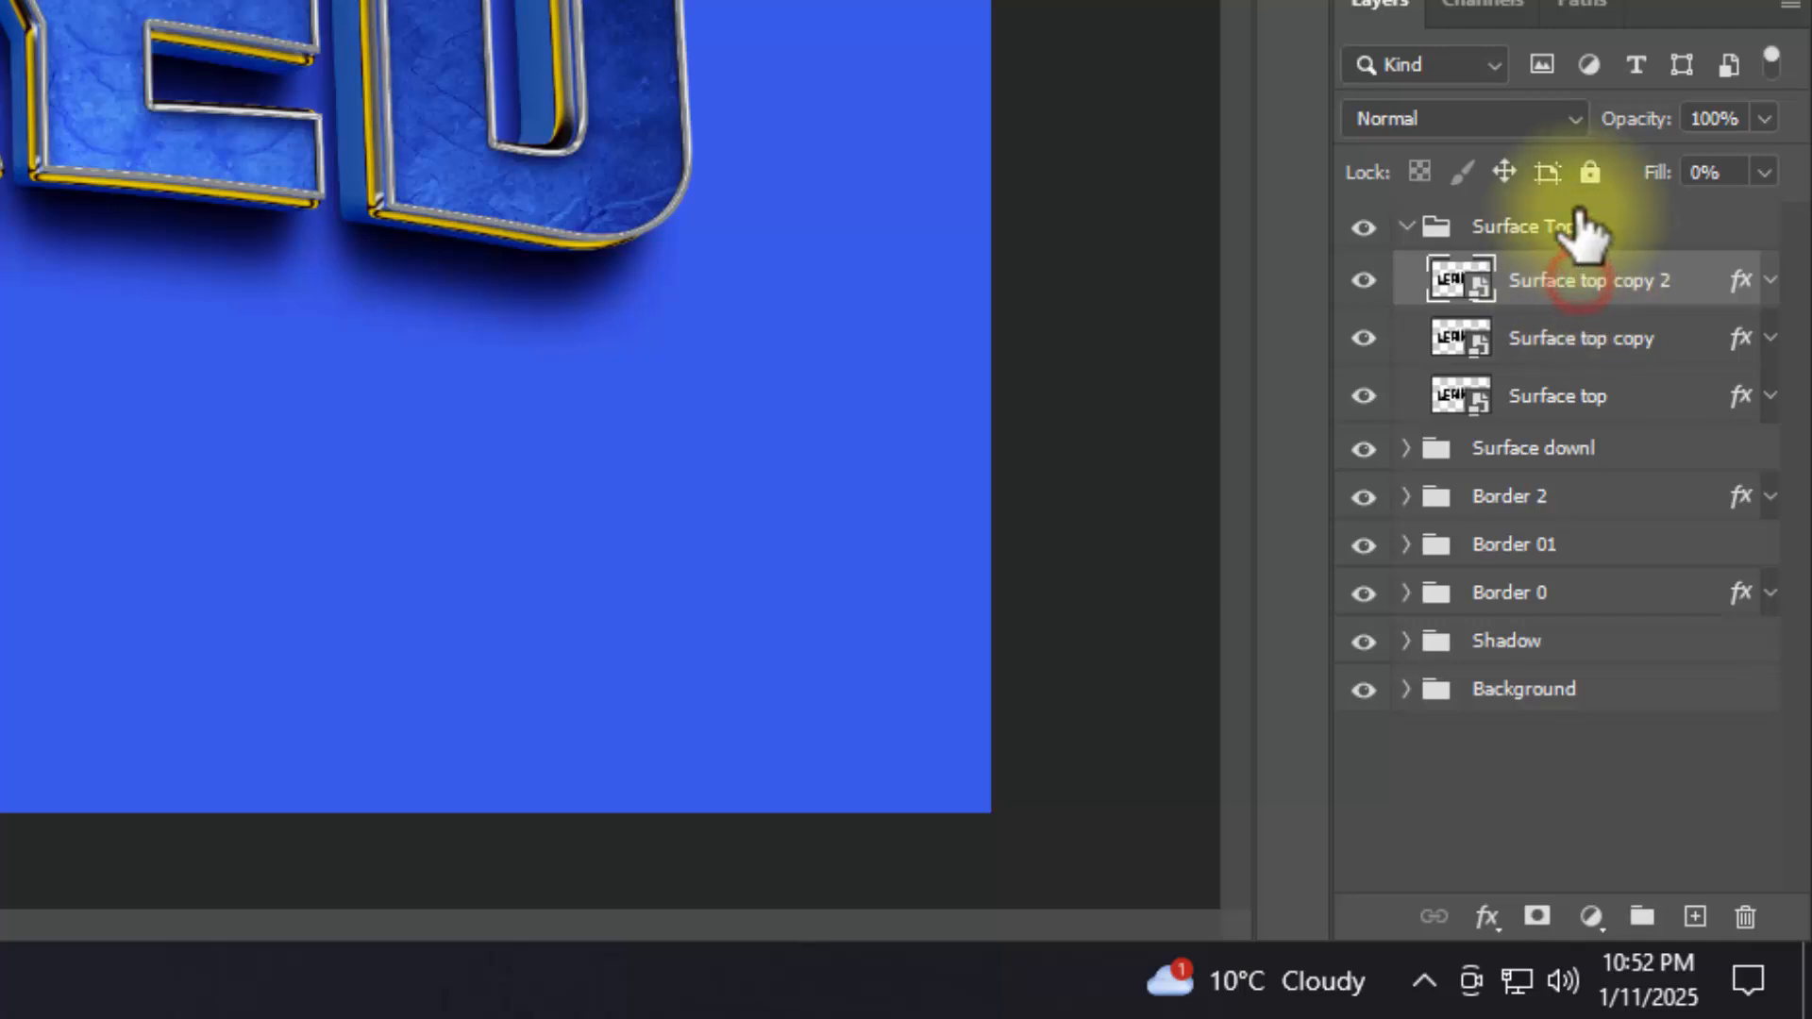
drag(1562, 203, 1562, 208)
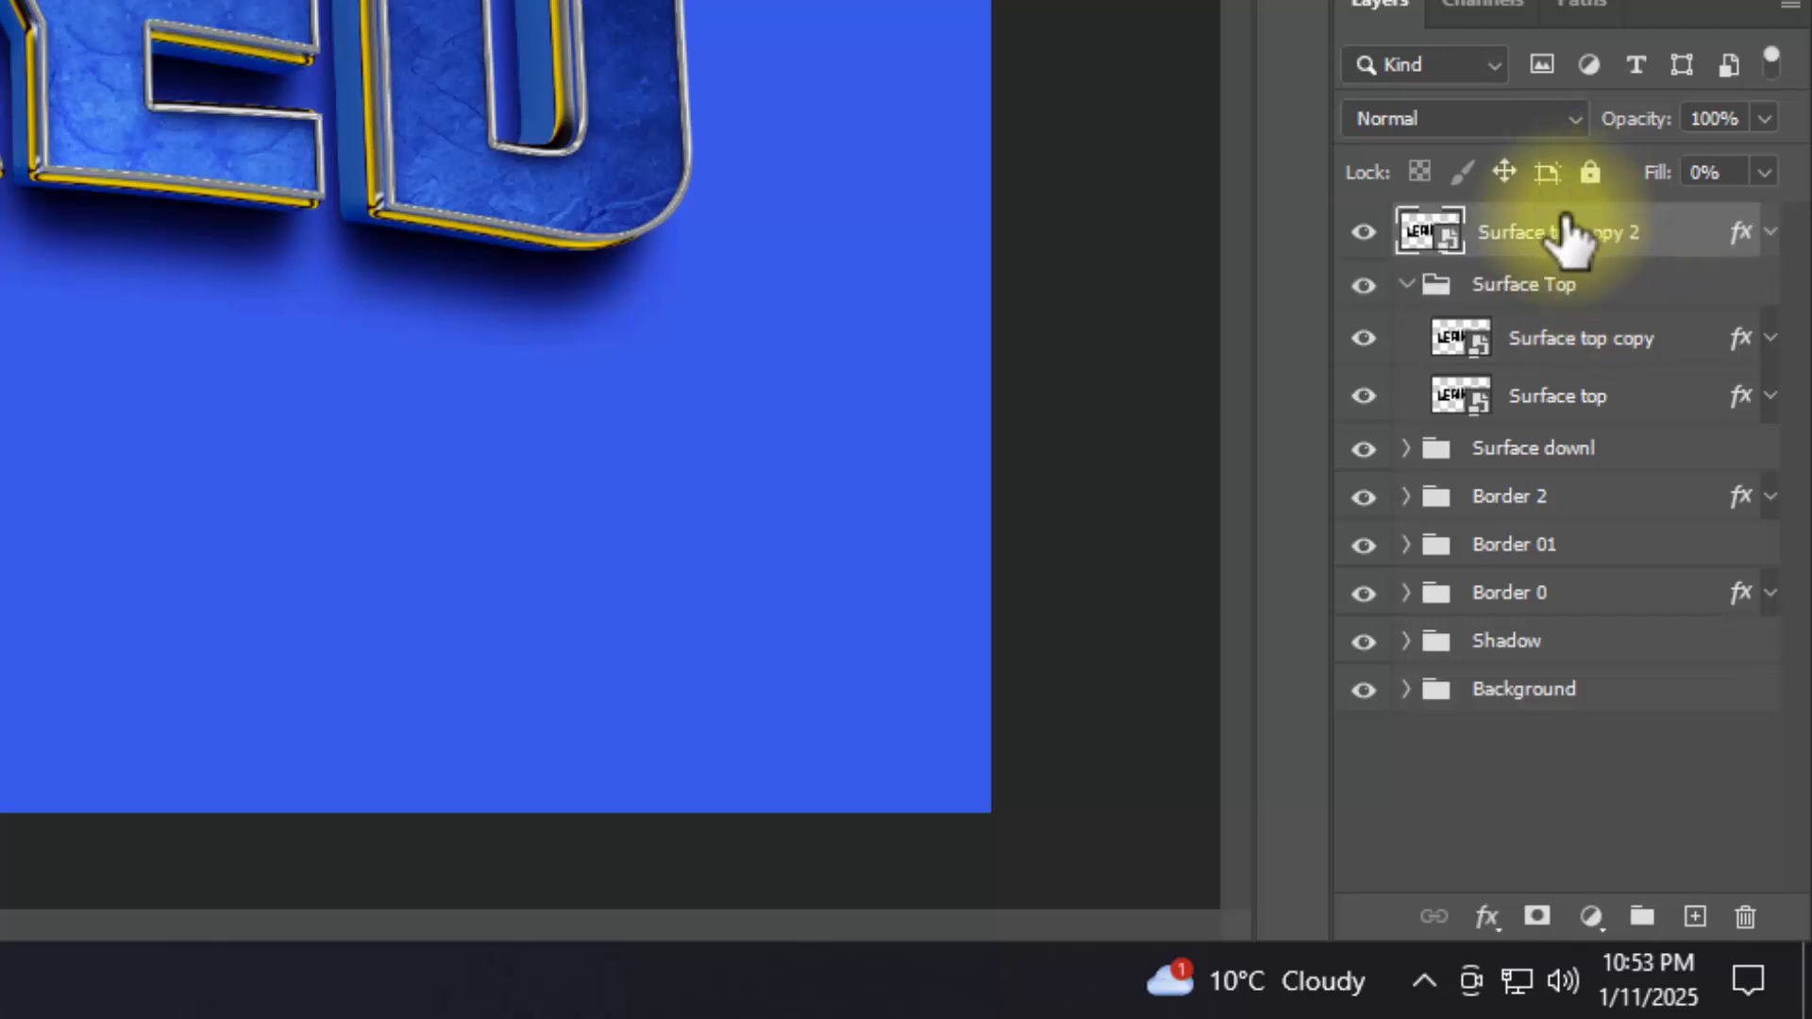
click(1406, 283)
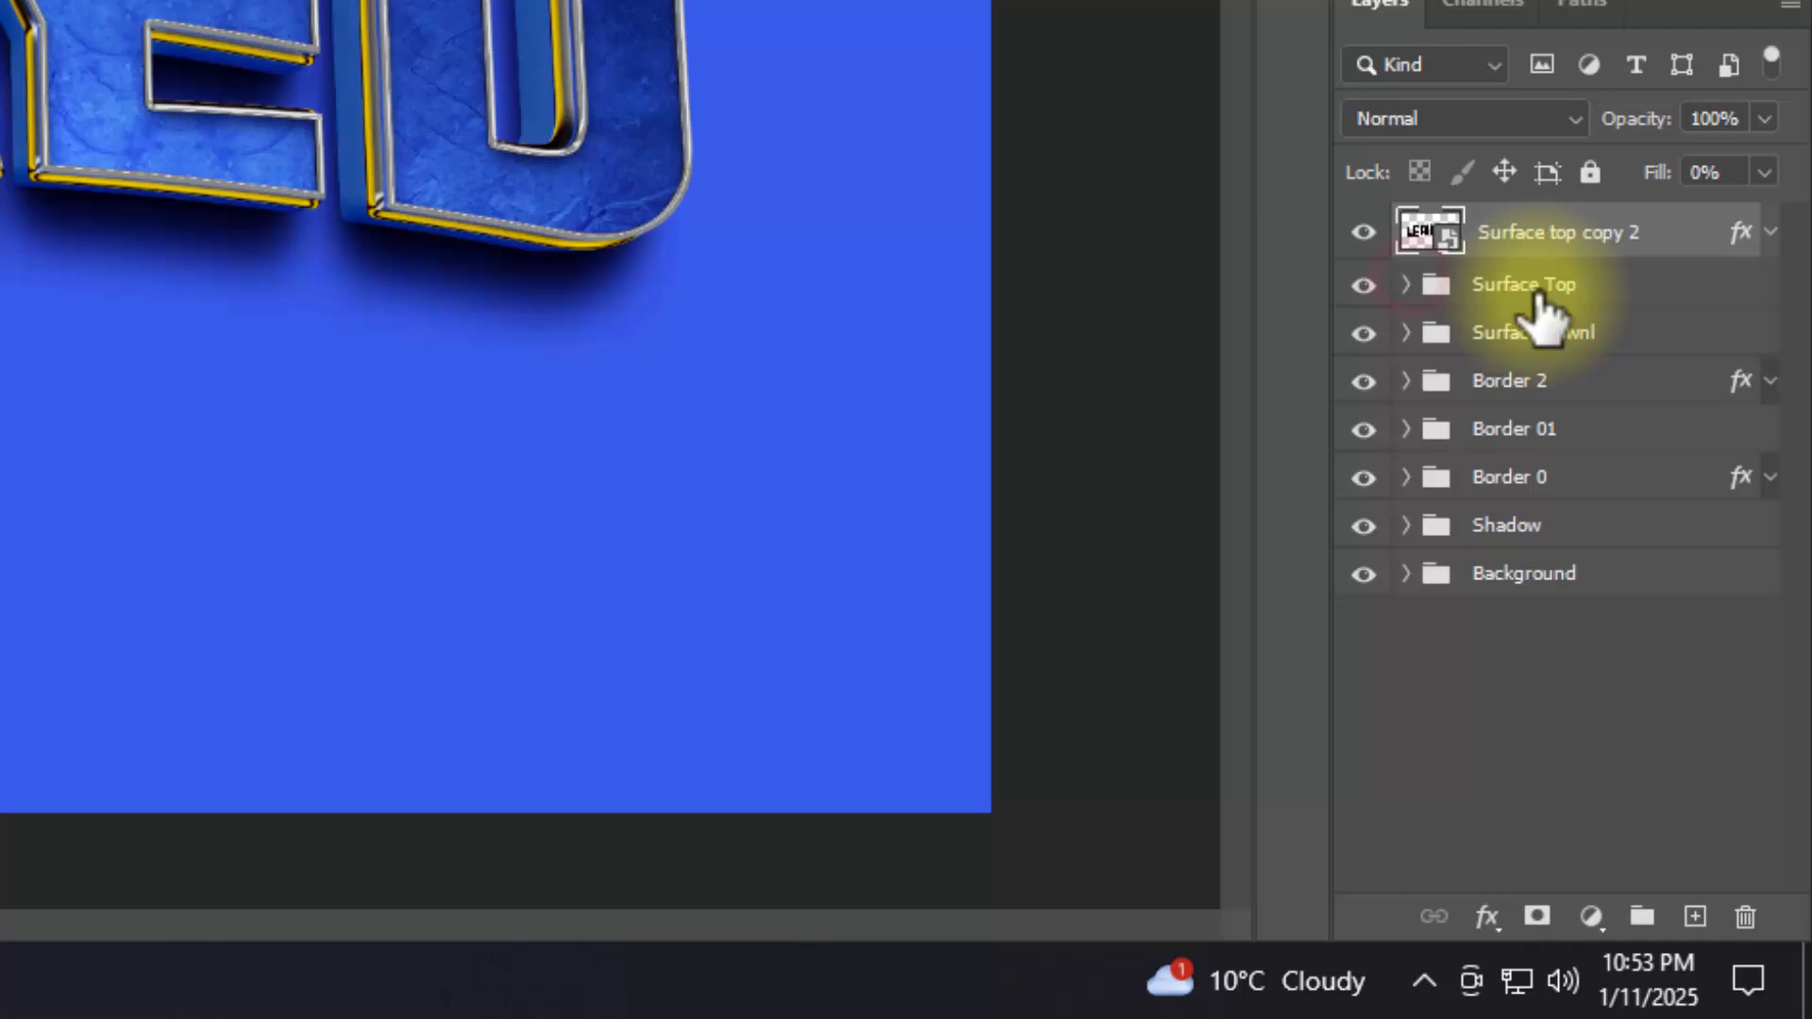
Step: Clear the duplicate's layer style, rename it "Change your text from here" and hide it
right_click(1616, 250)
click(1308, 351)
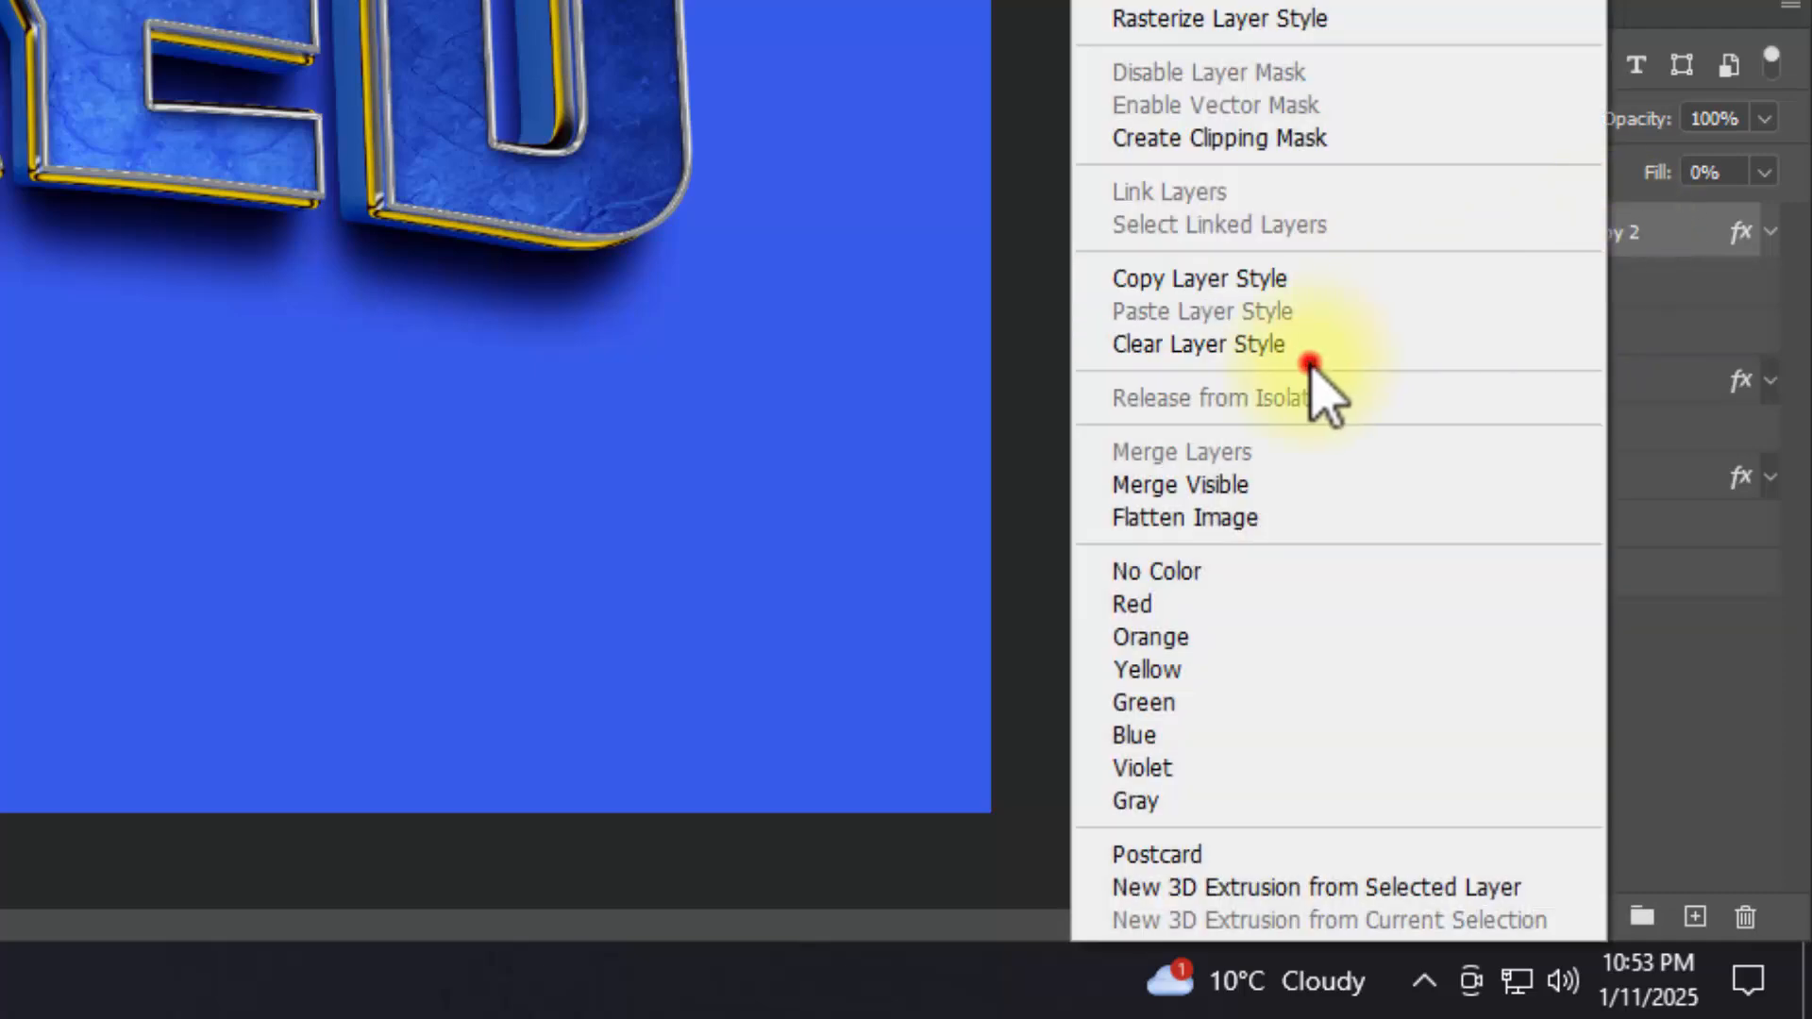
click(1363, 232)
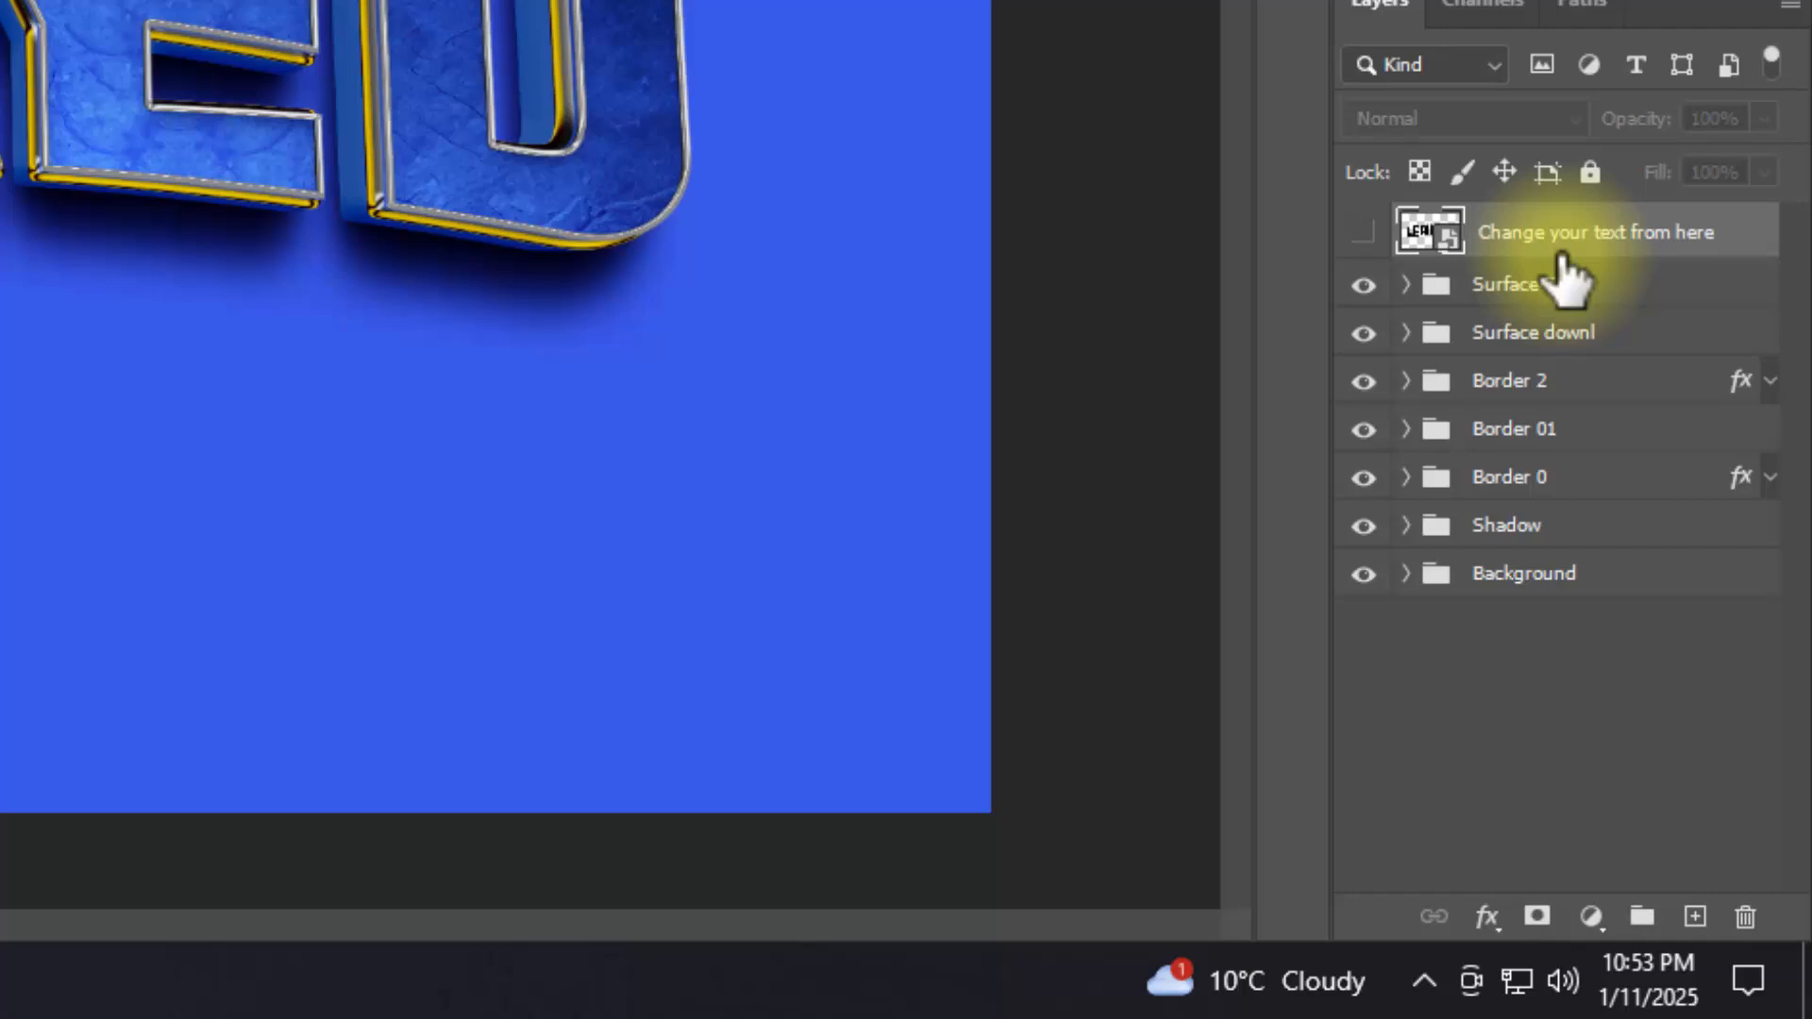
Step: Add a Pattern Overlay to Layer 0 in the Background group with blend mode Overlay, 100% opacity and 100% scale
click(1409, 572)
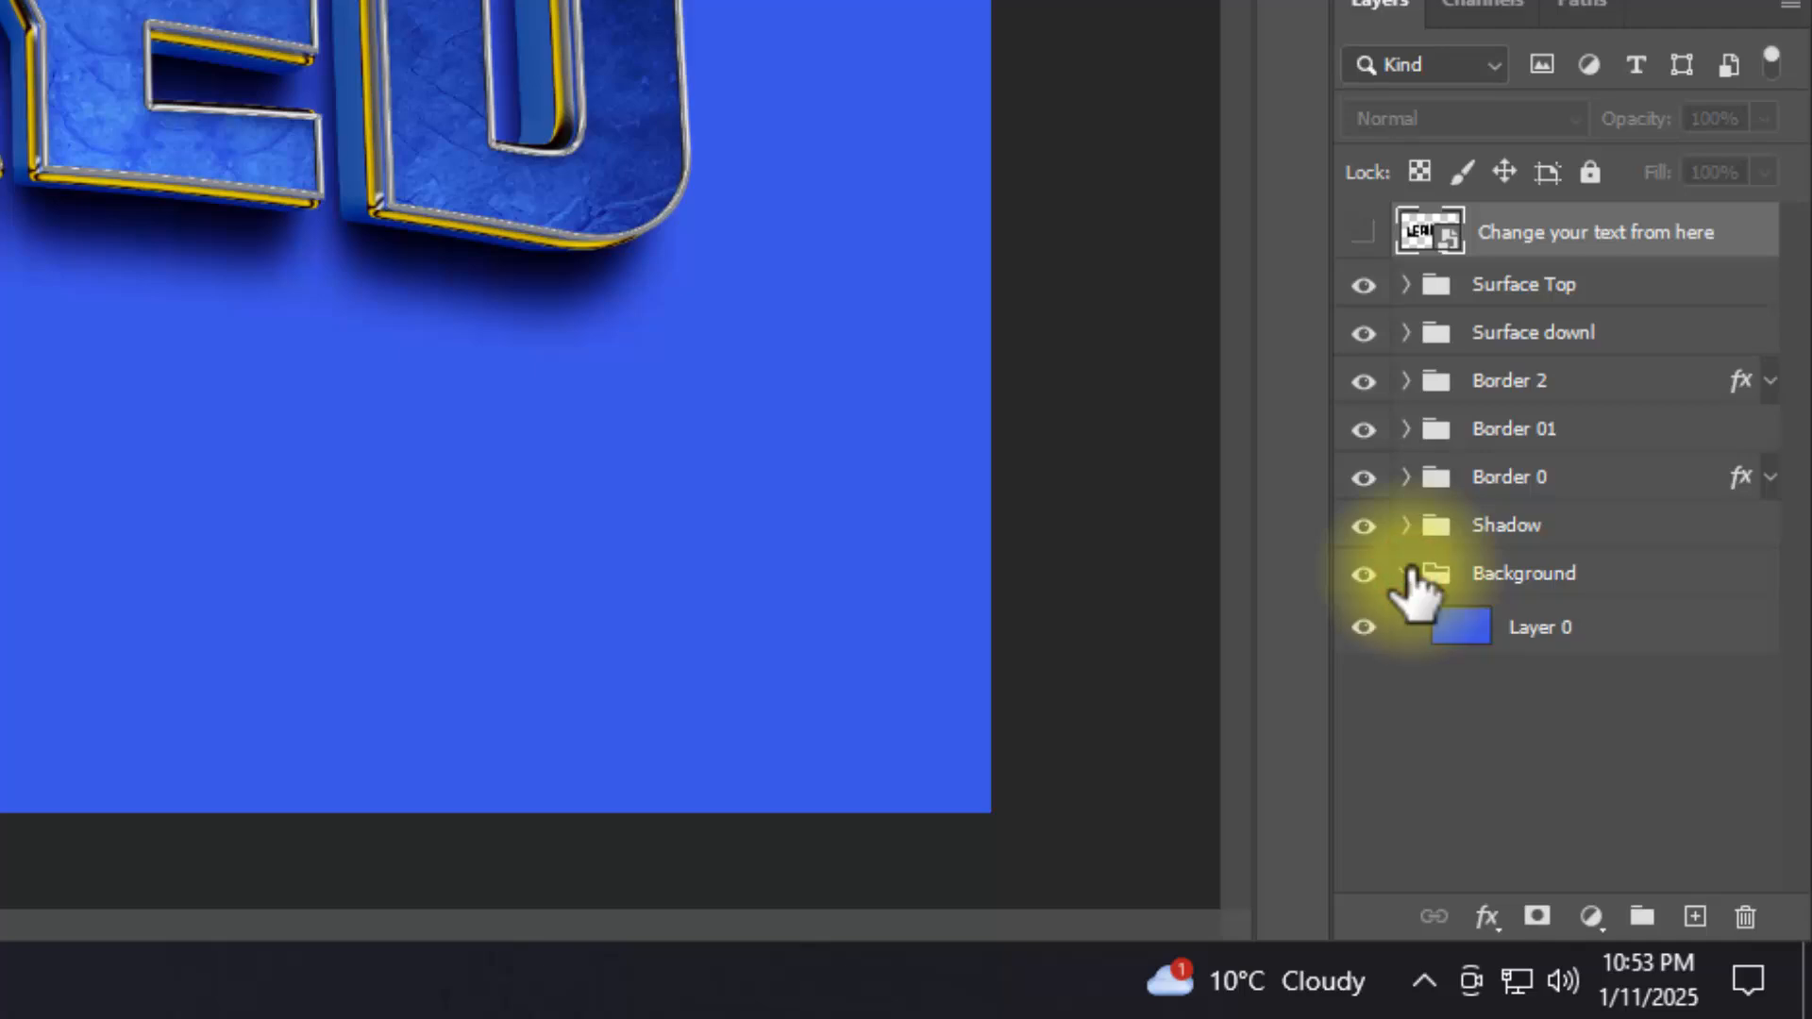
click(1524, 631)
click(1486, 917)
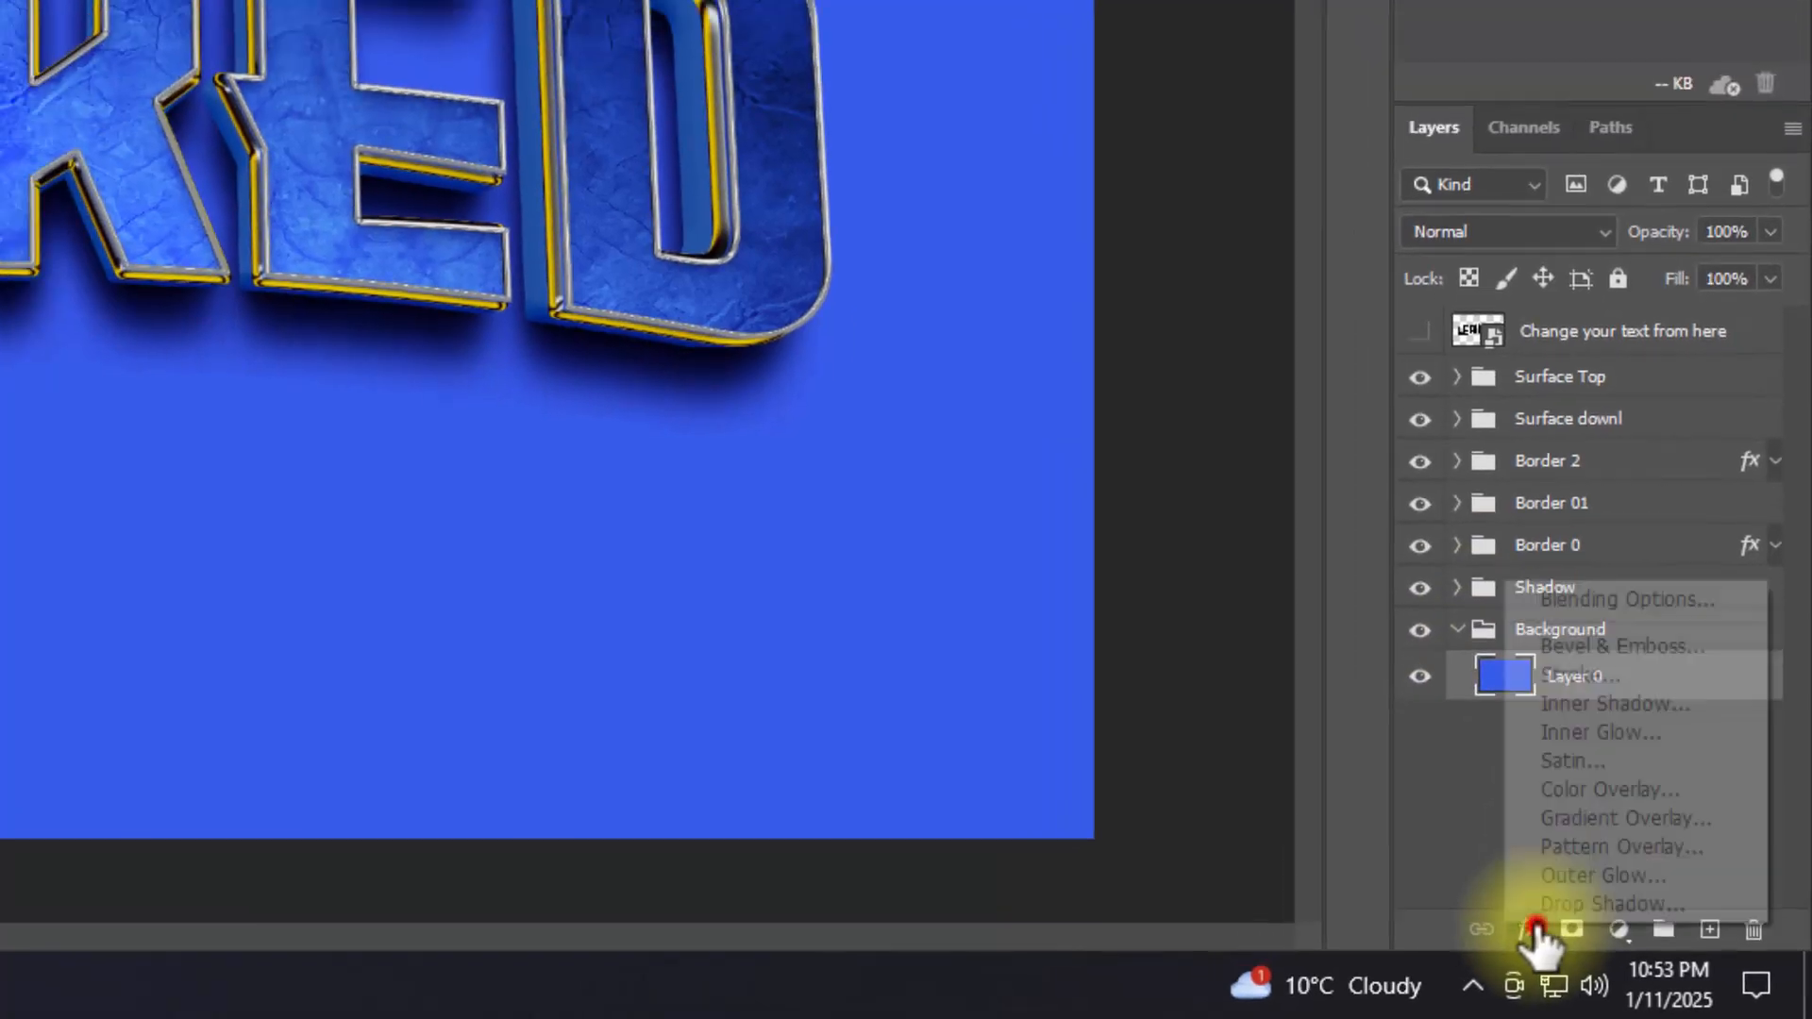
click(1584, 604)
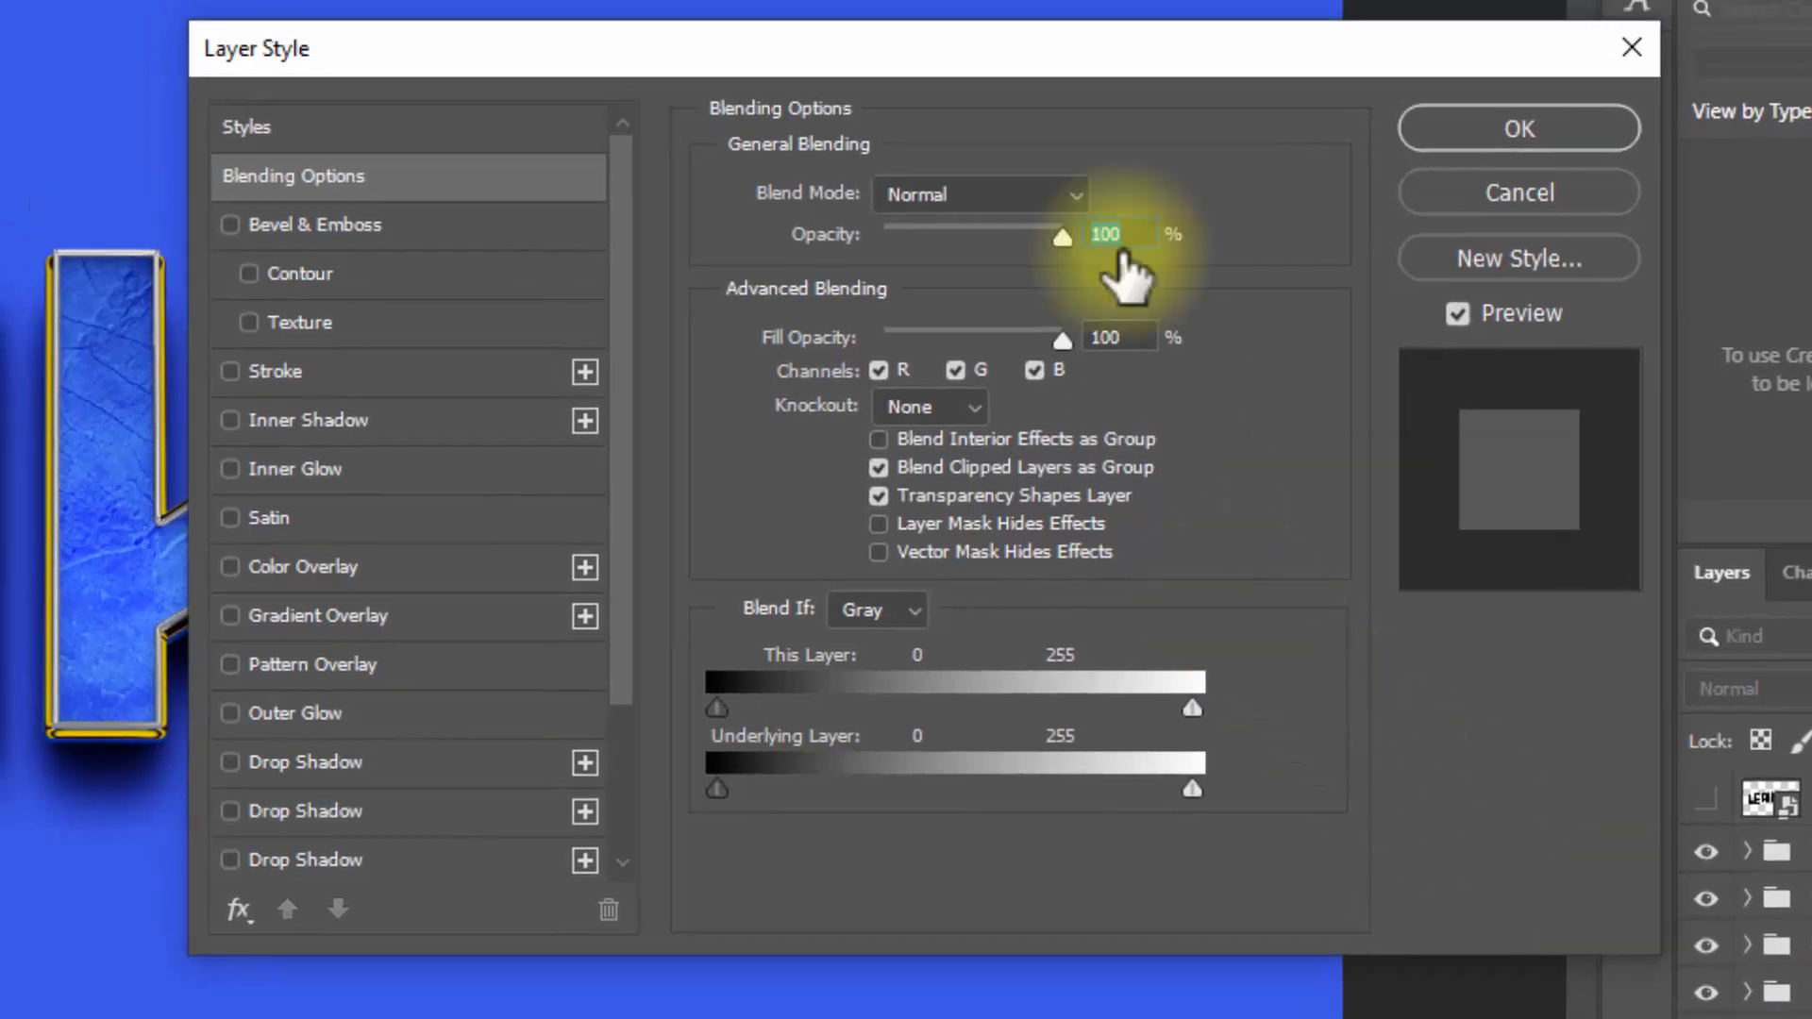
click(1140, 331)
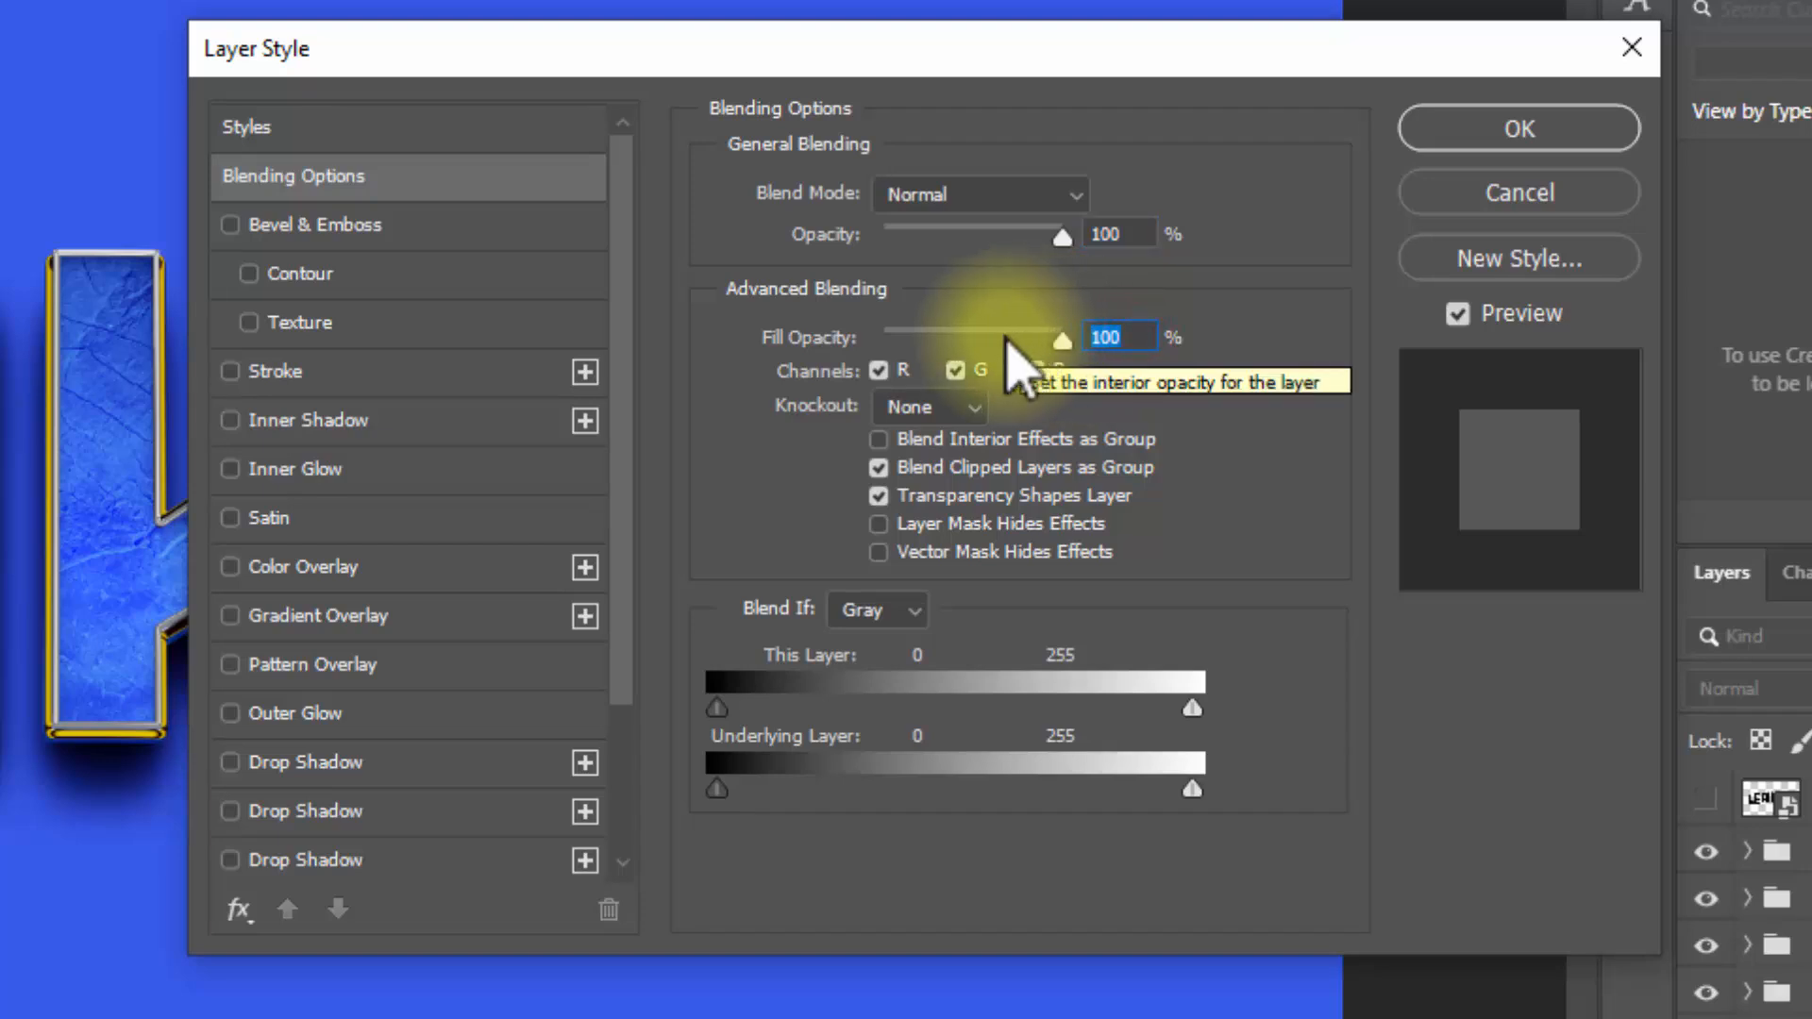
click(375, 668)
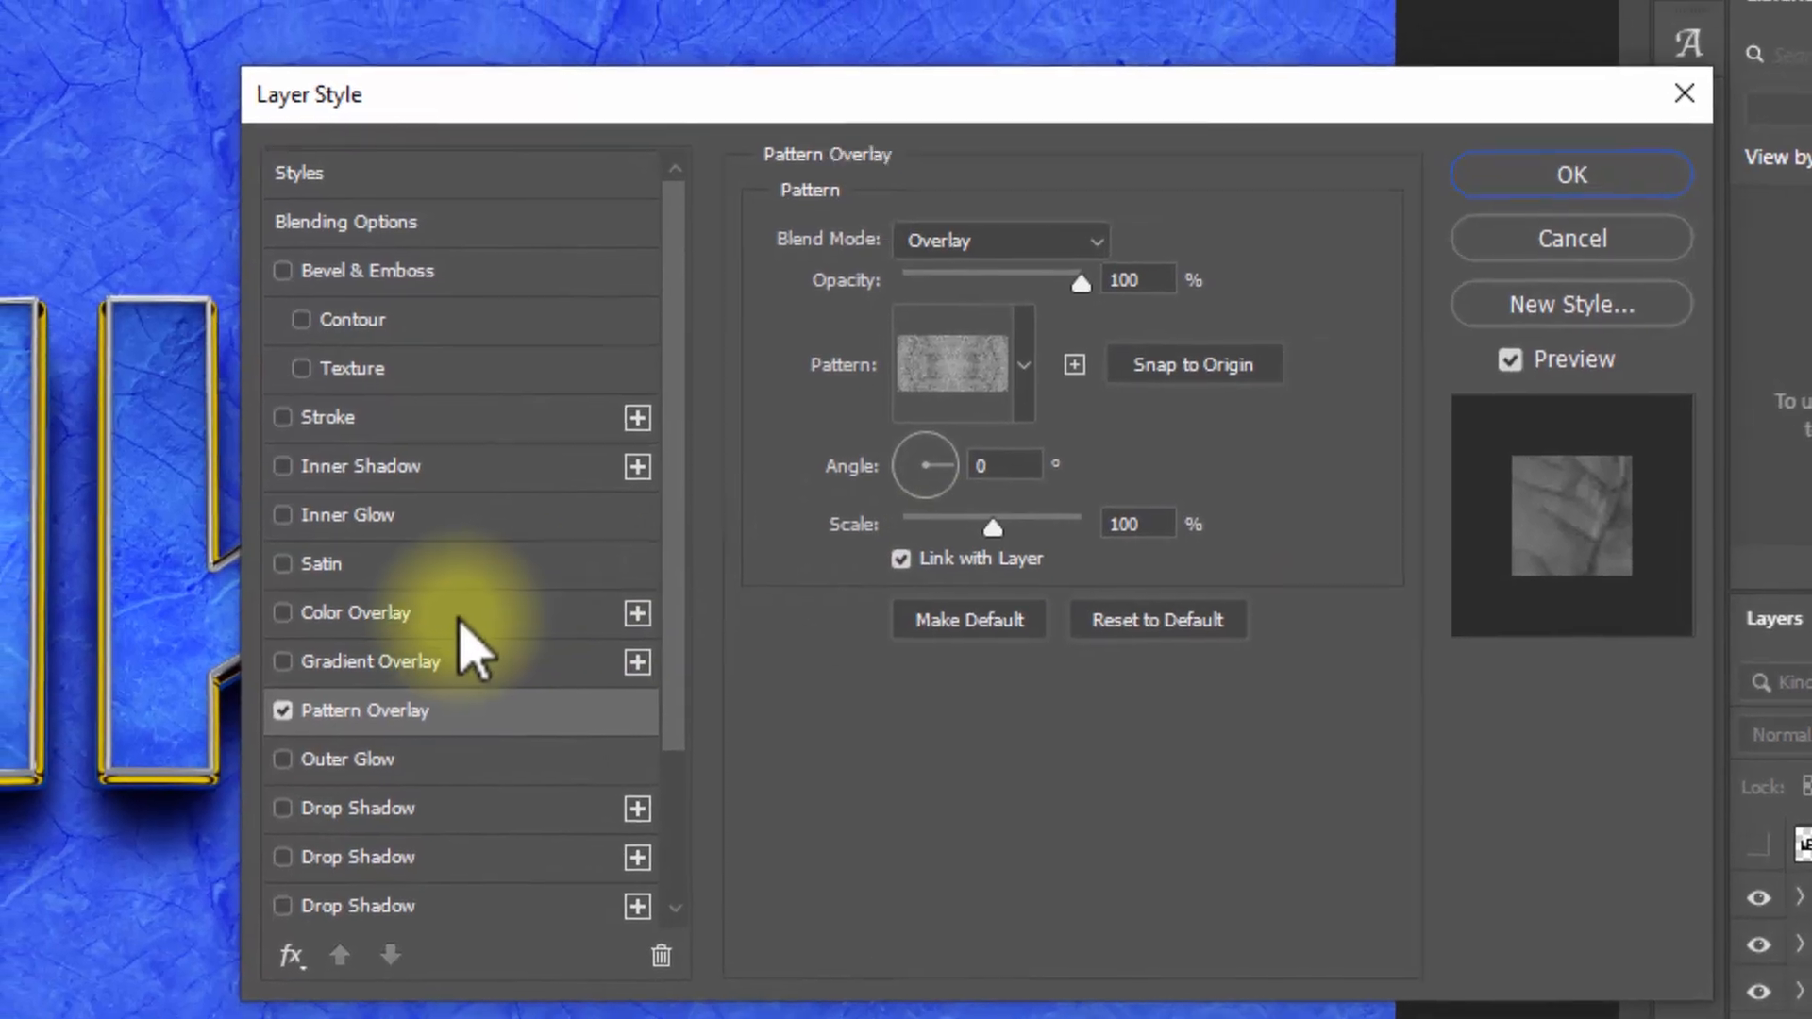
Step: Add a Color Overlay to the background's Layer 0 with its blend mode set to Overlay
click(404, 569)
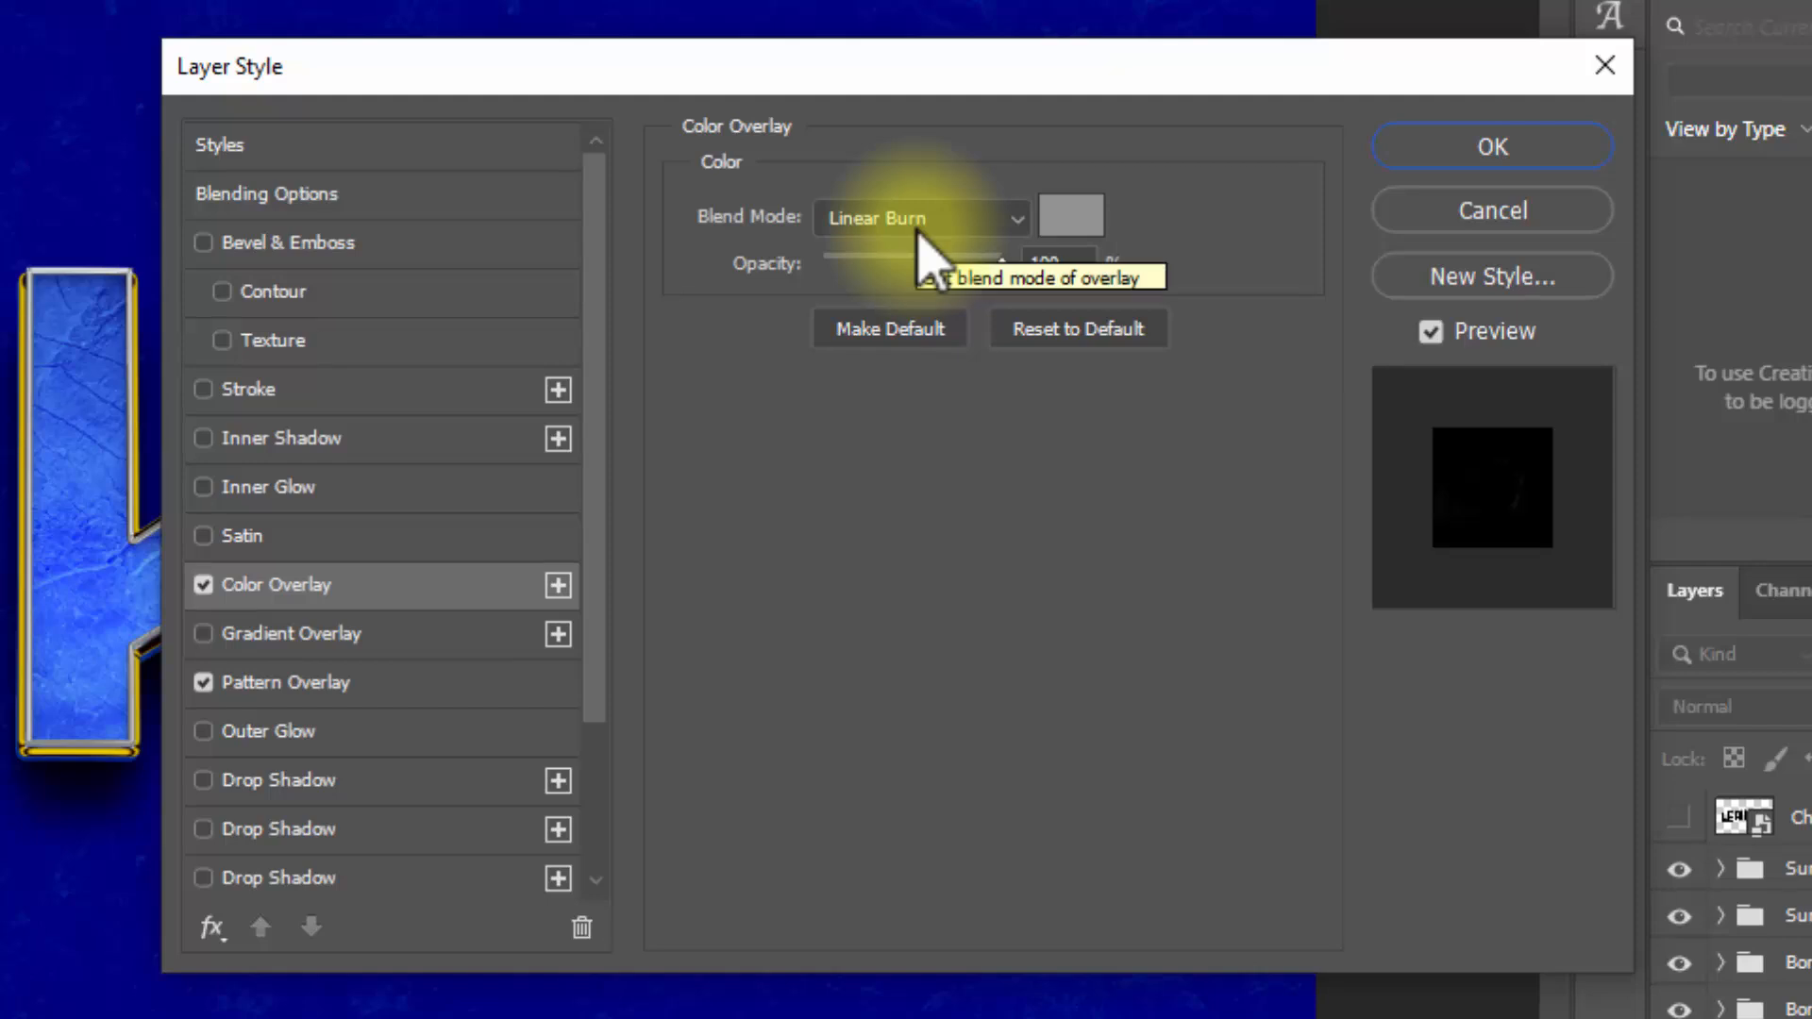
click(921, 227)
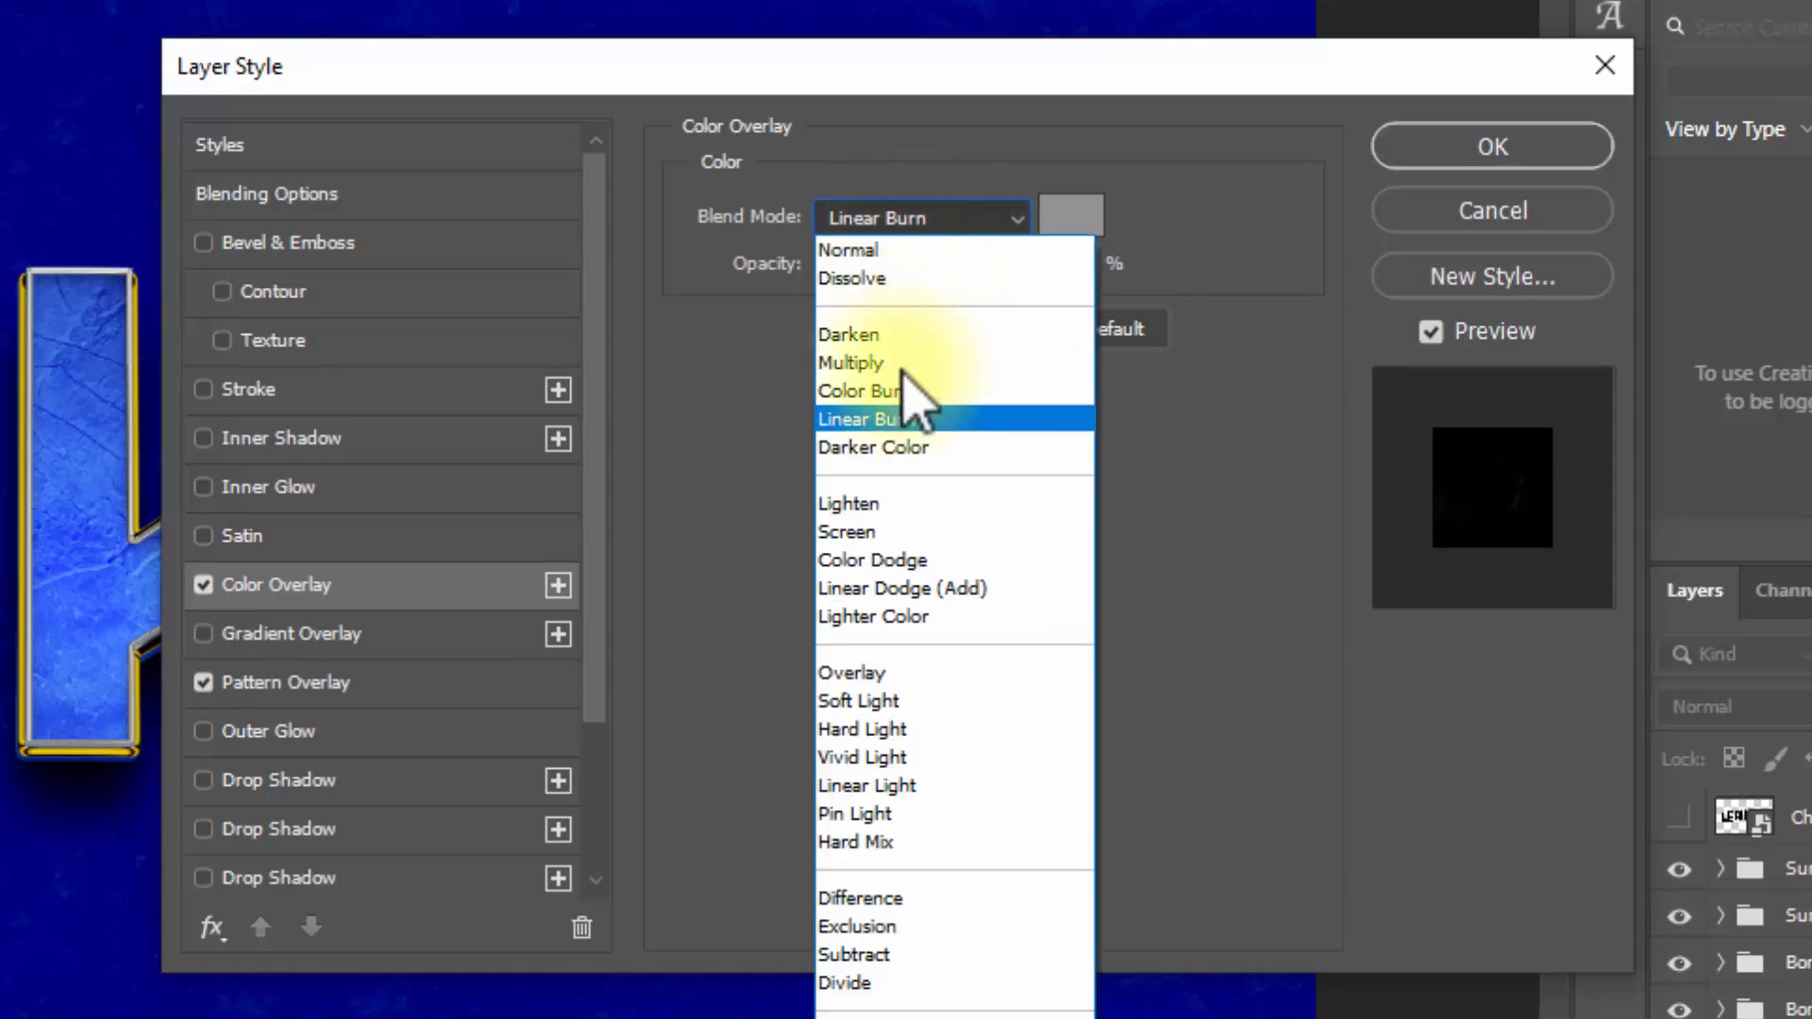
click(883, 678)
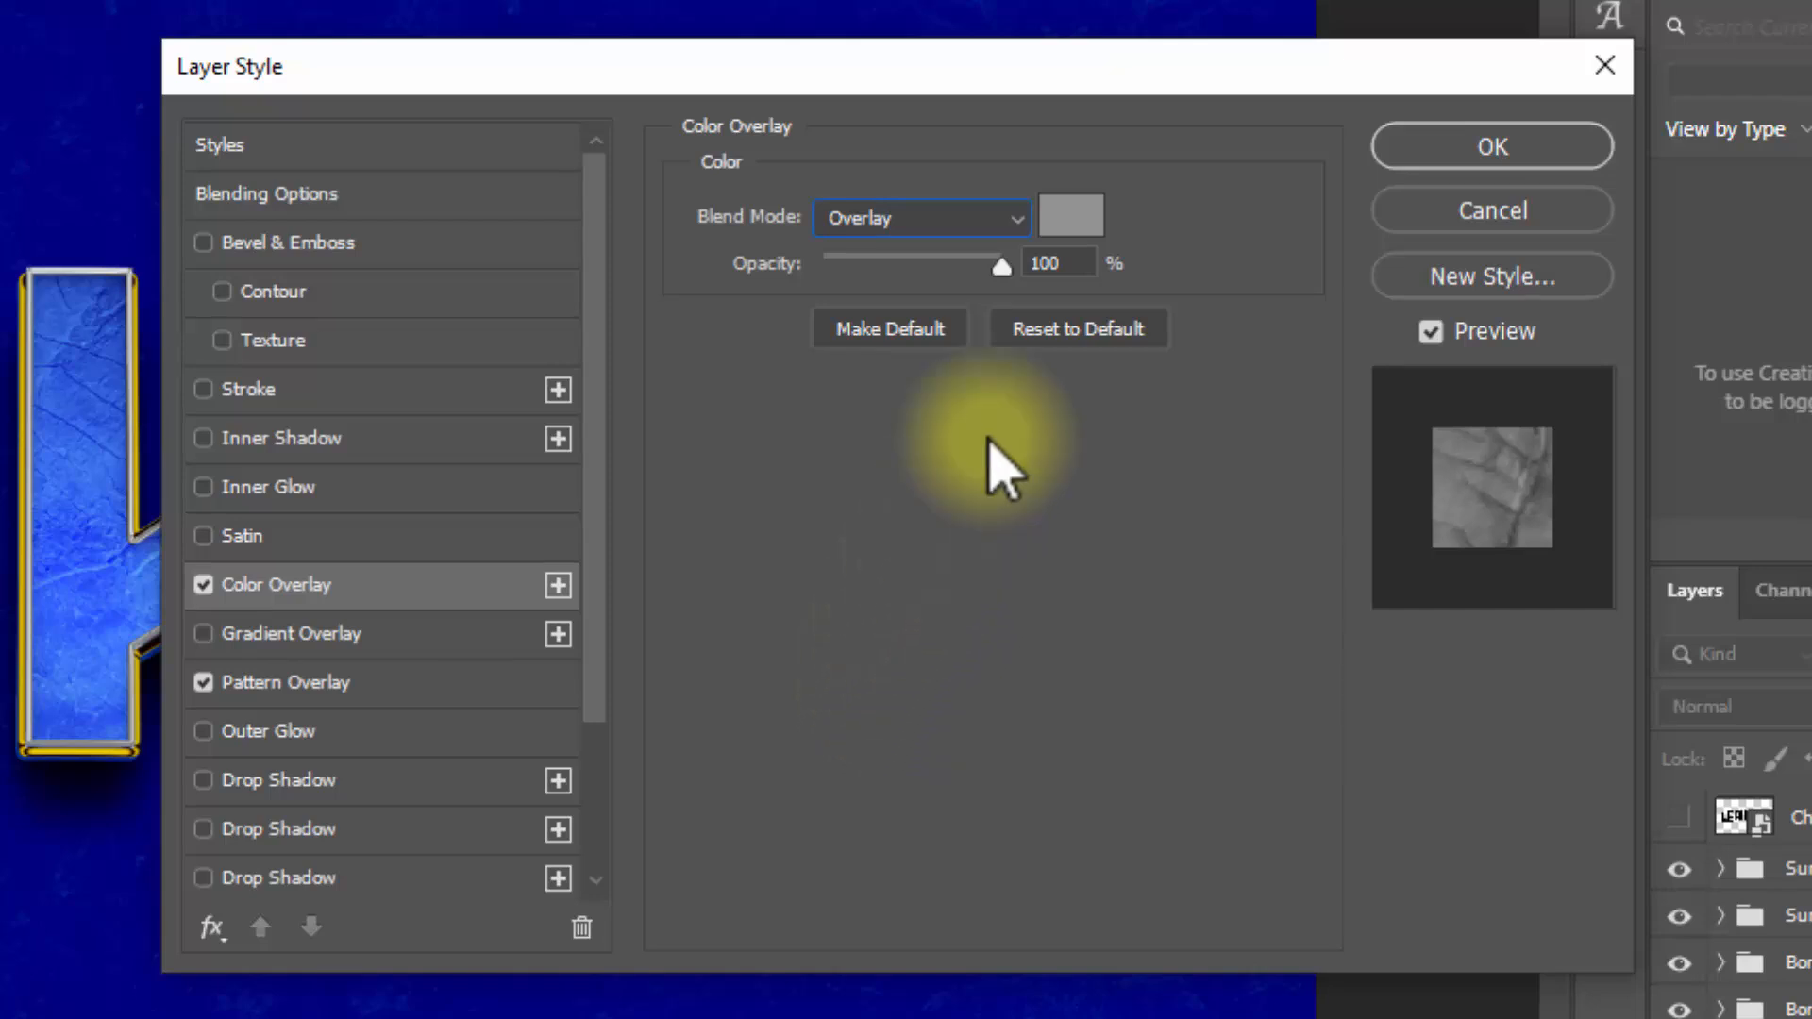
Step: Set the Color Overlay's color to #3780ff and apply the layer style
click(1070, 224)
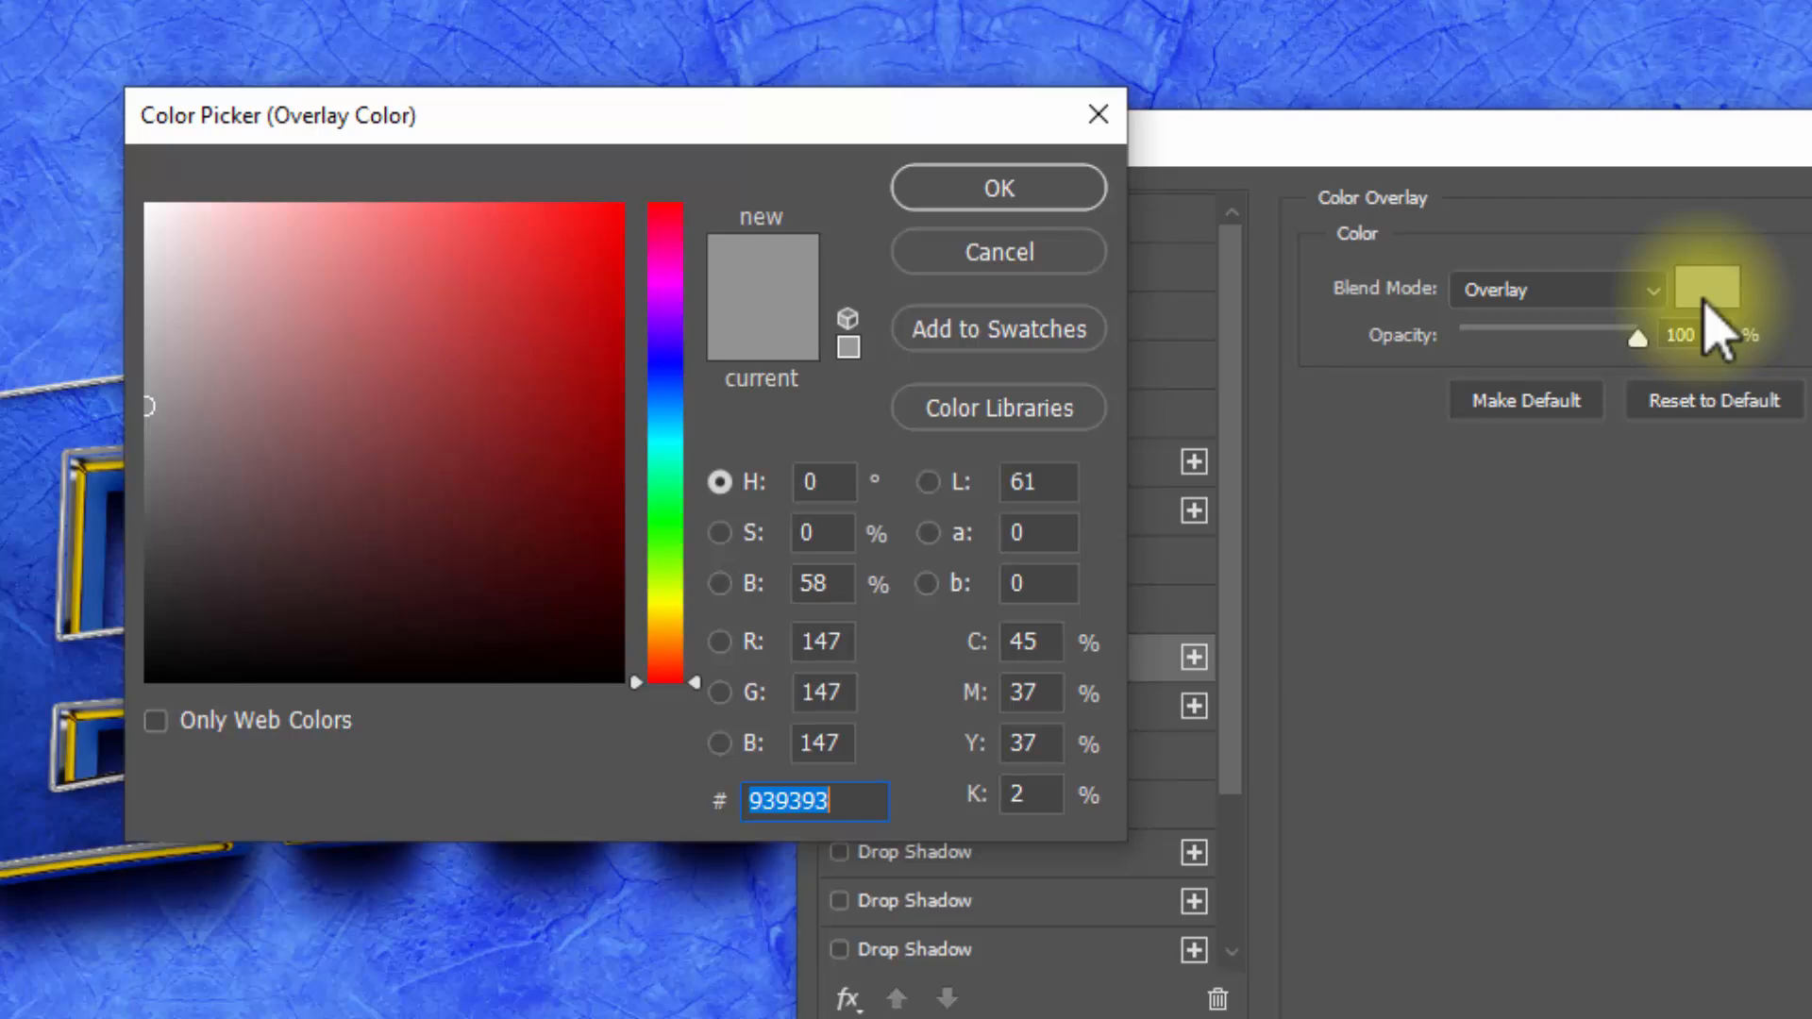
text(3780f)
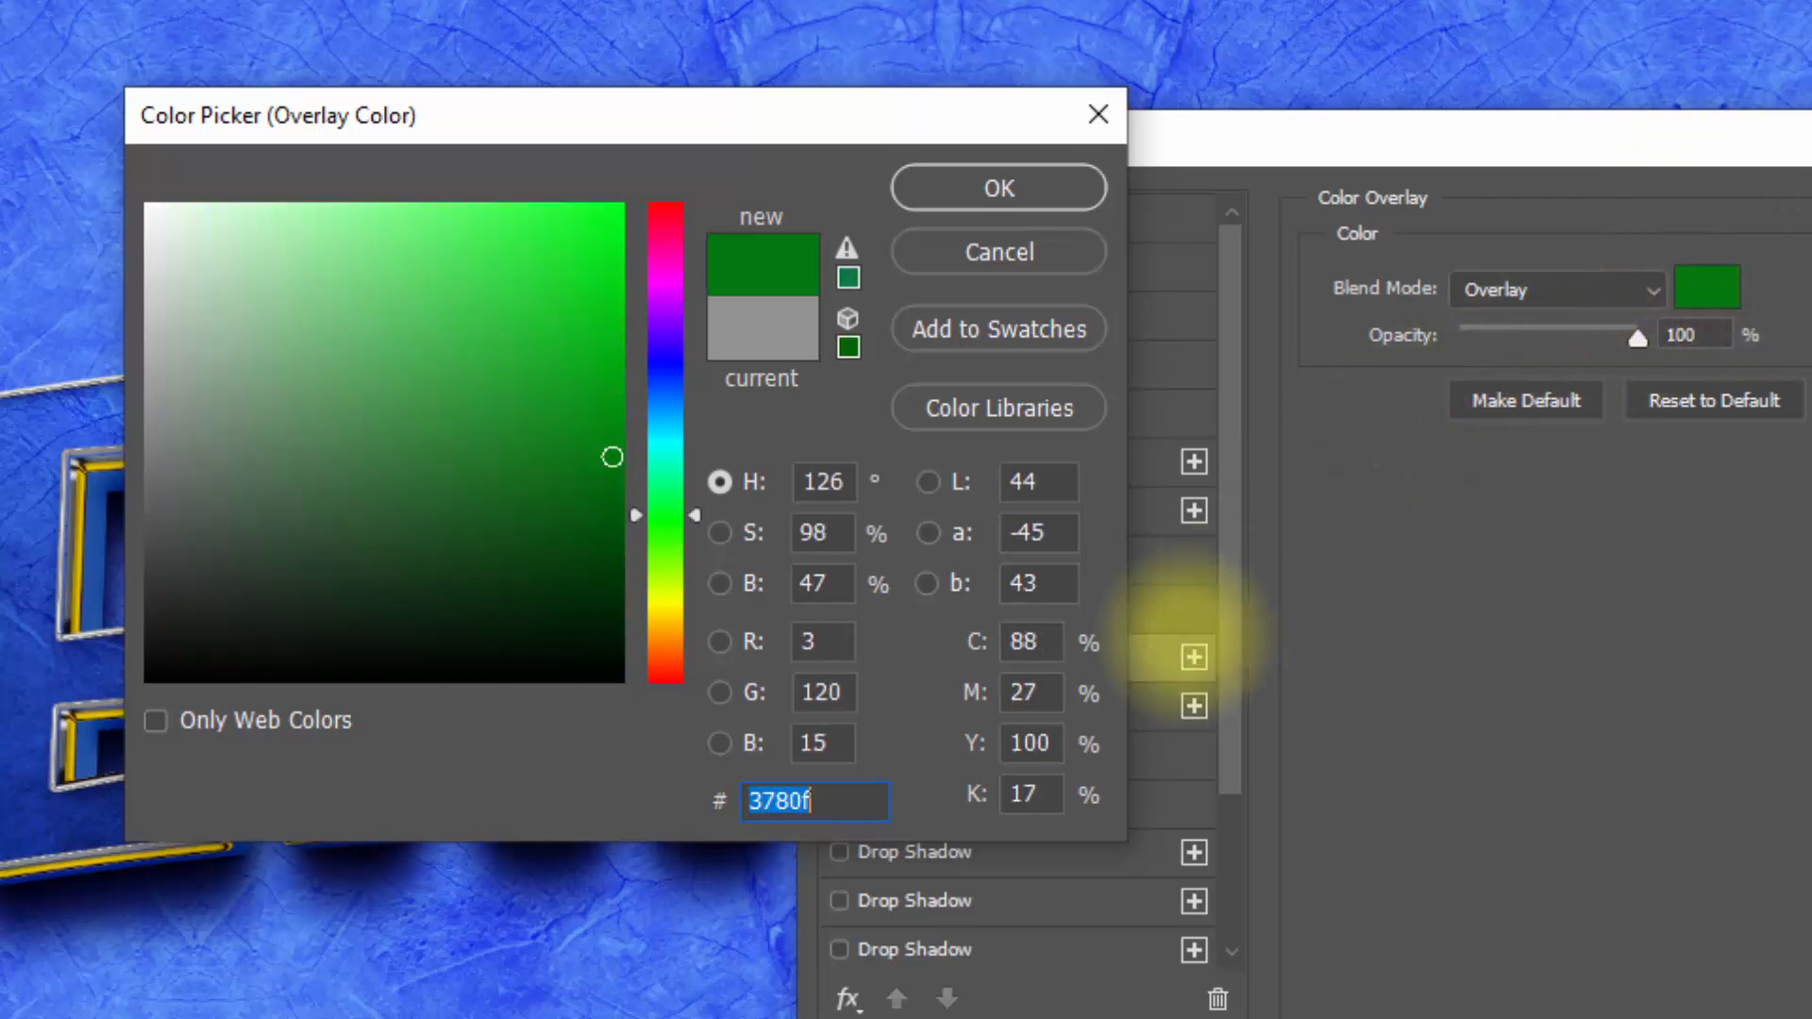
text(f)
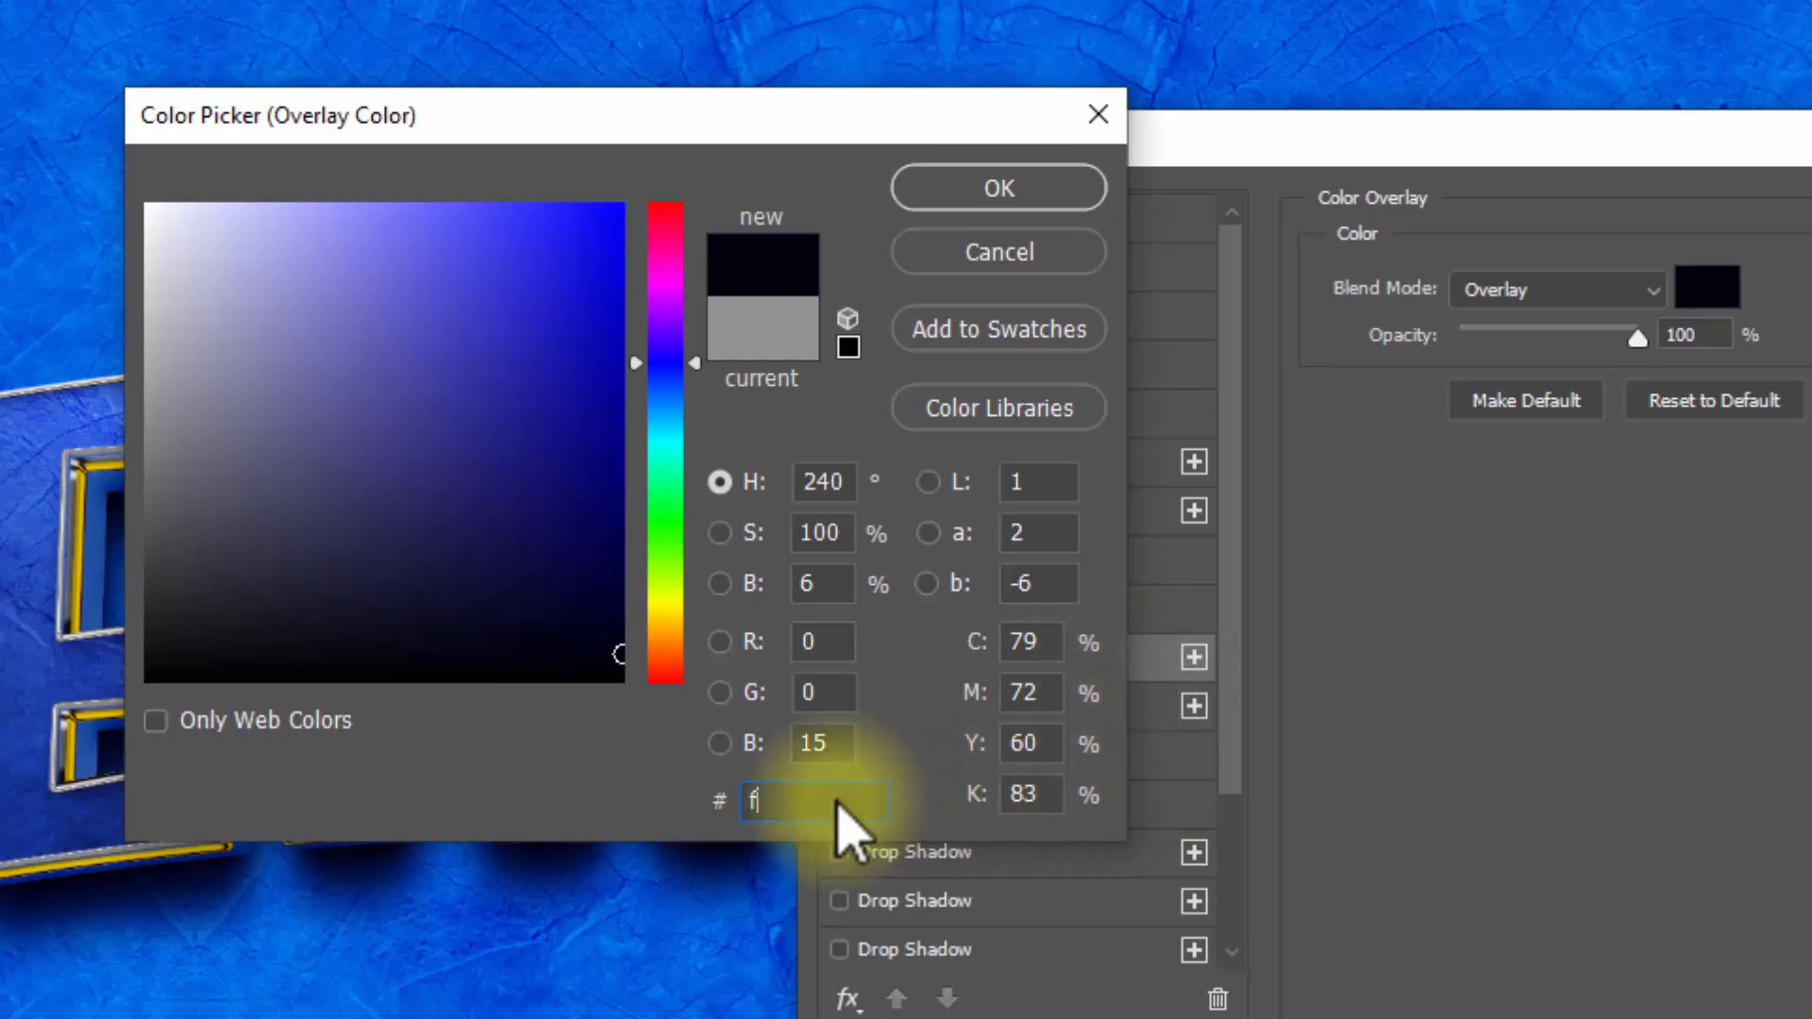
double_click(807, 800)
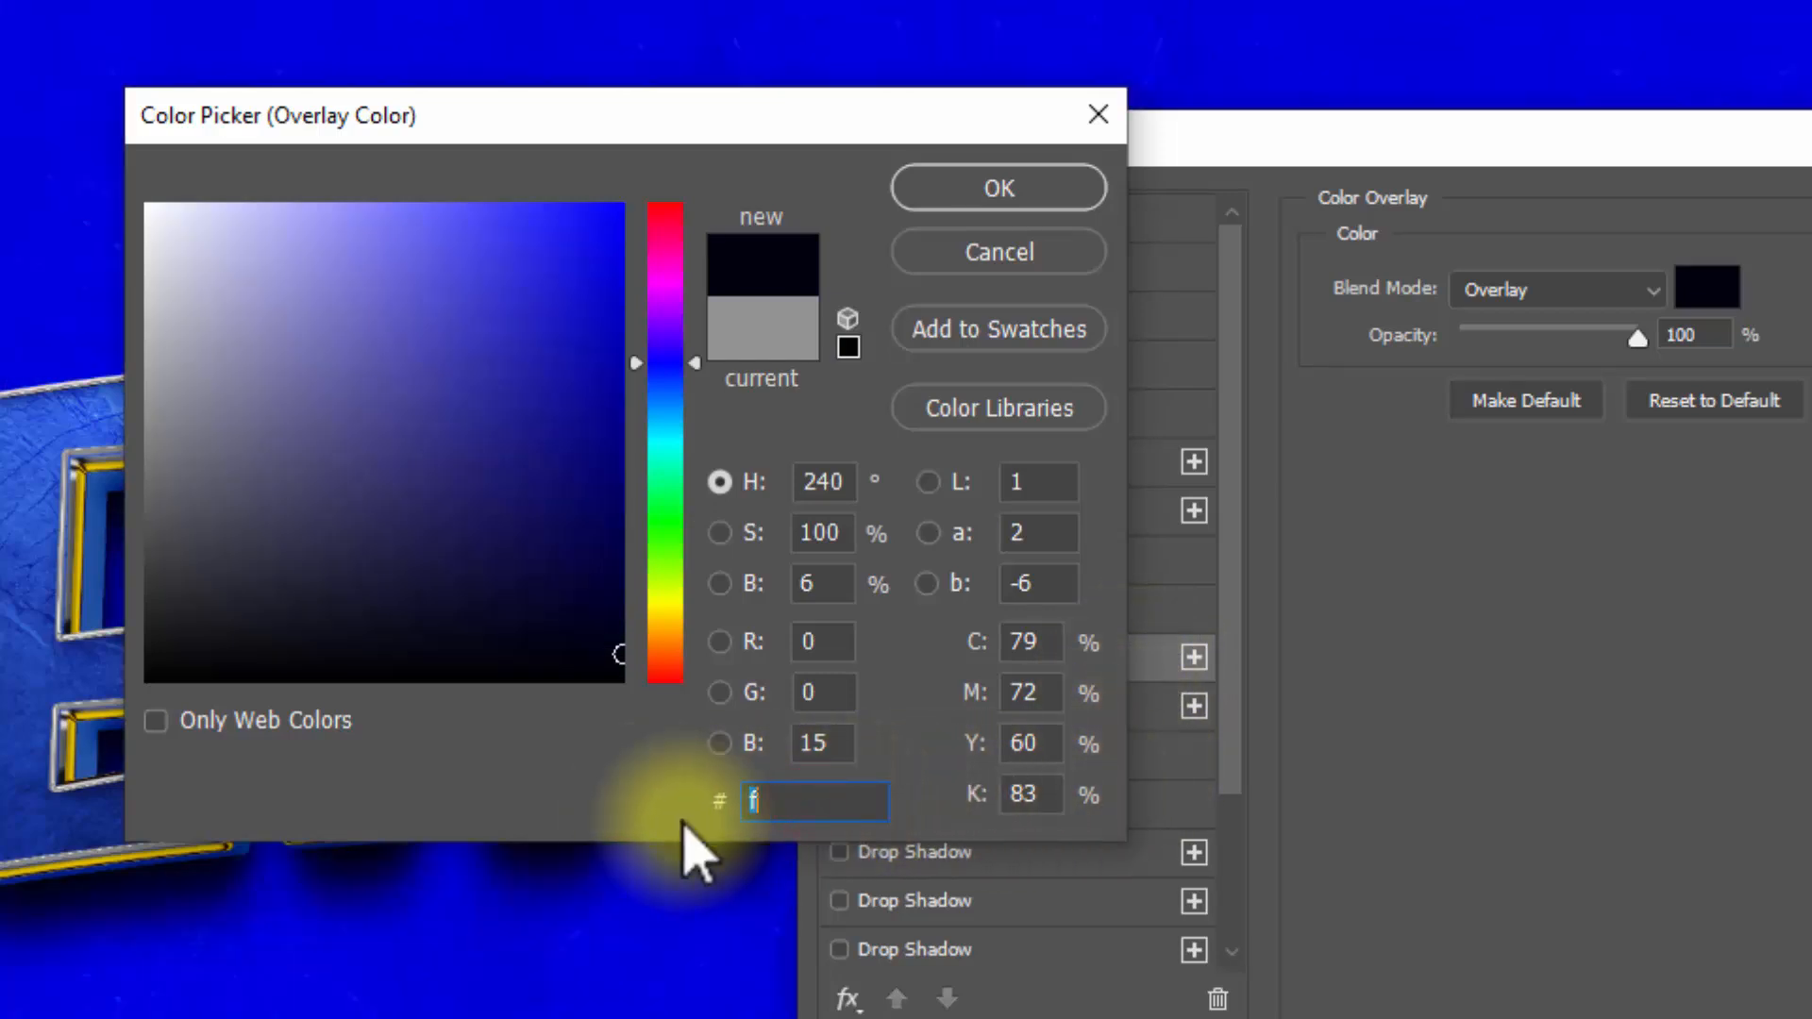
key(BackSpace)
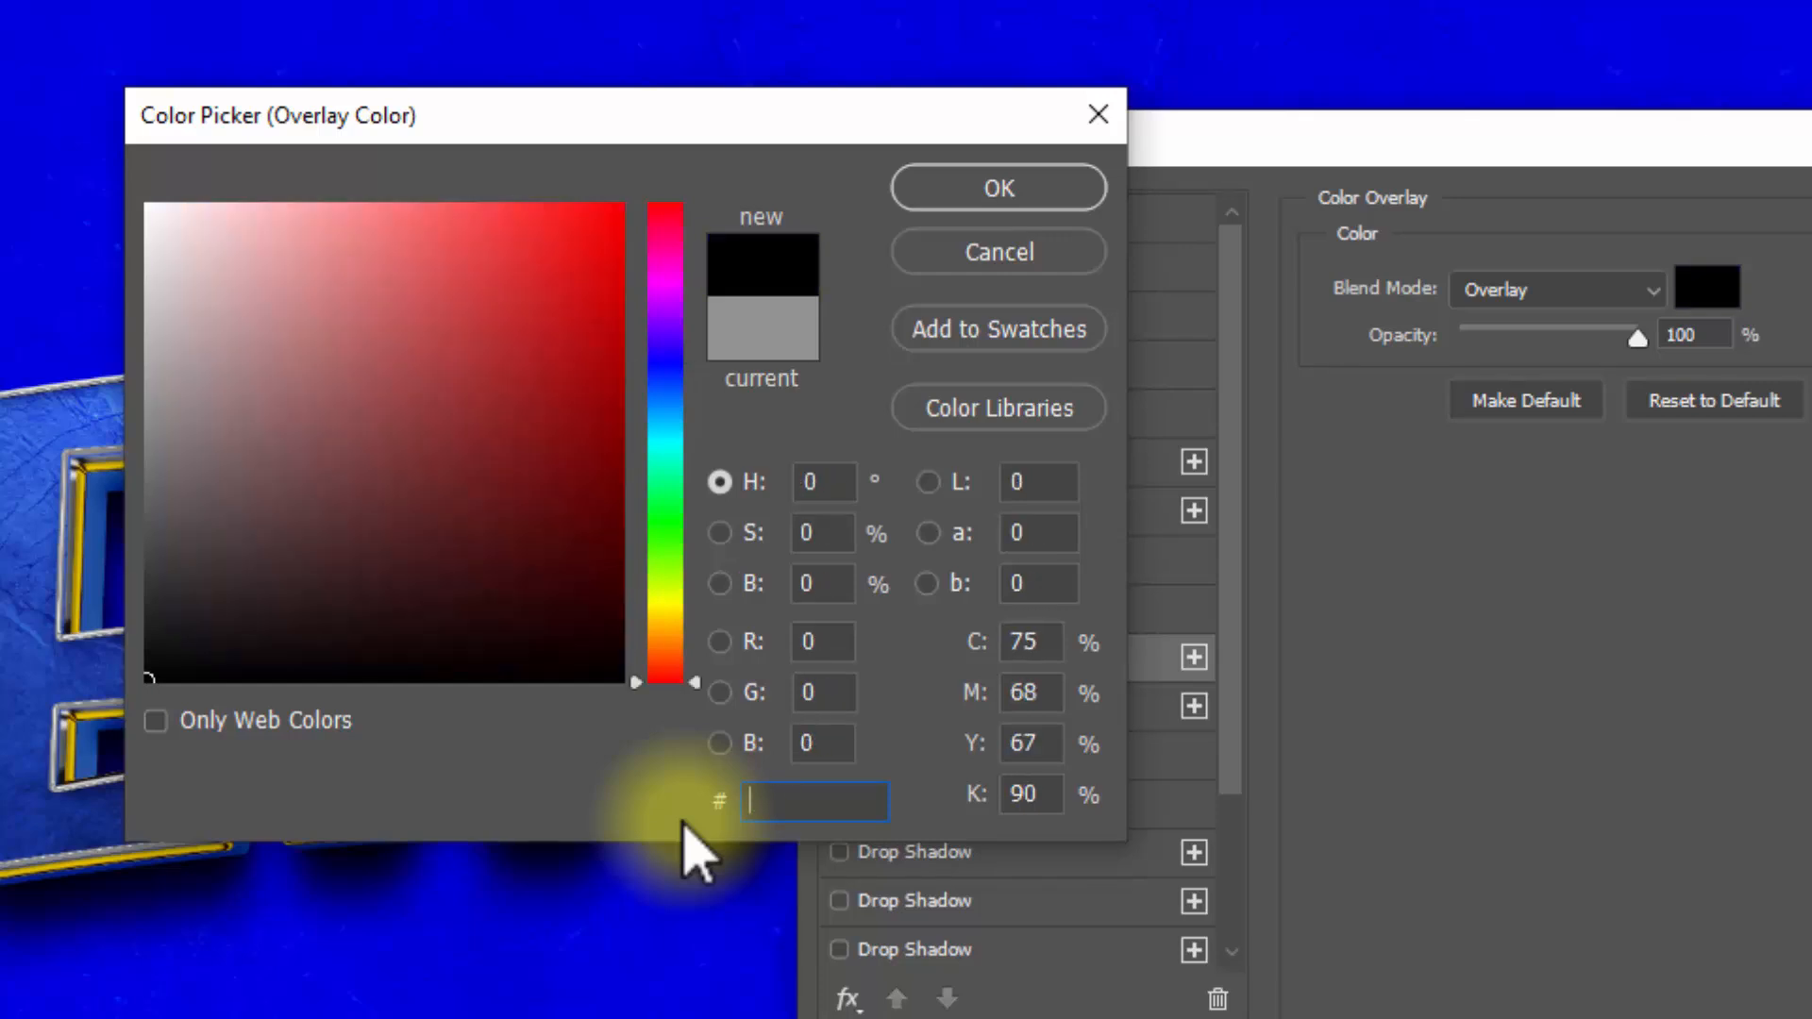
text(3780f)
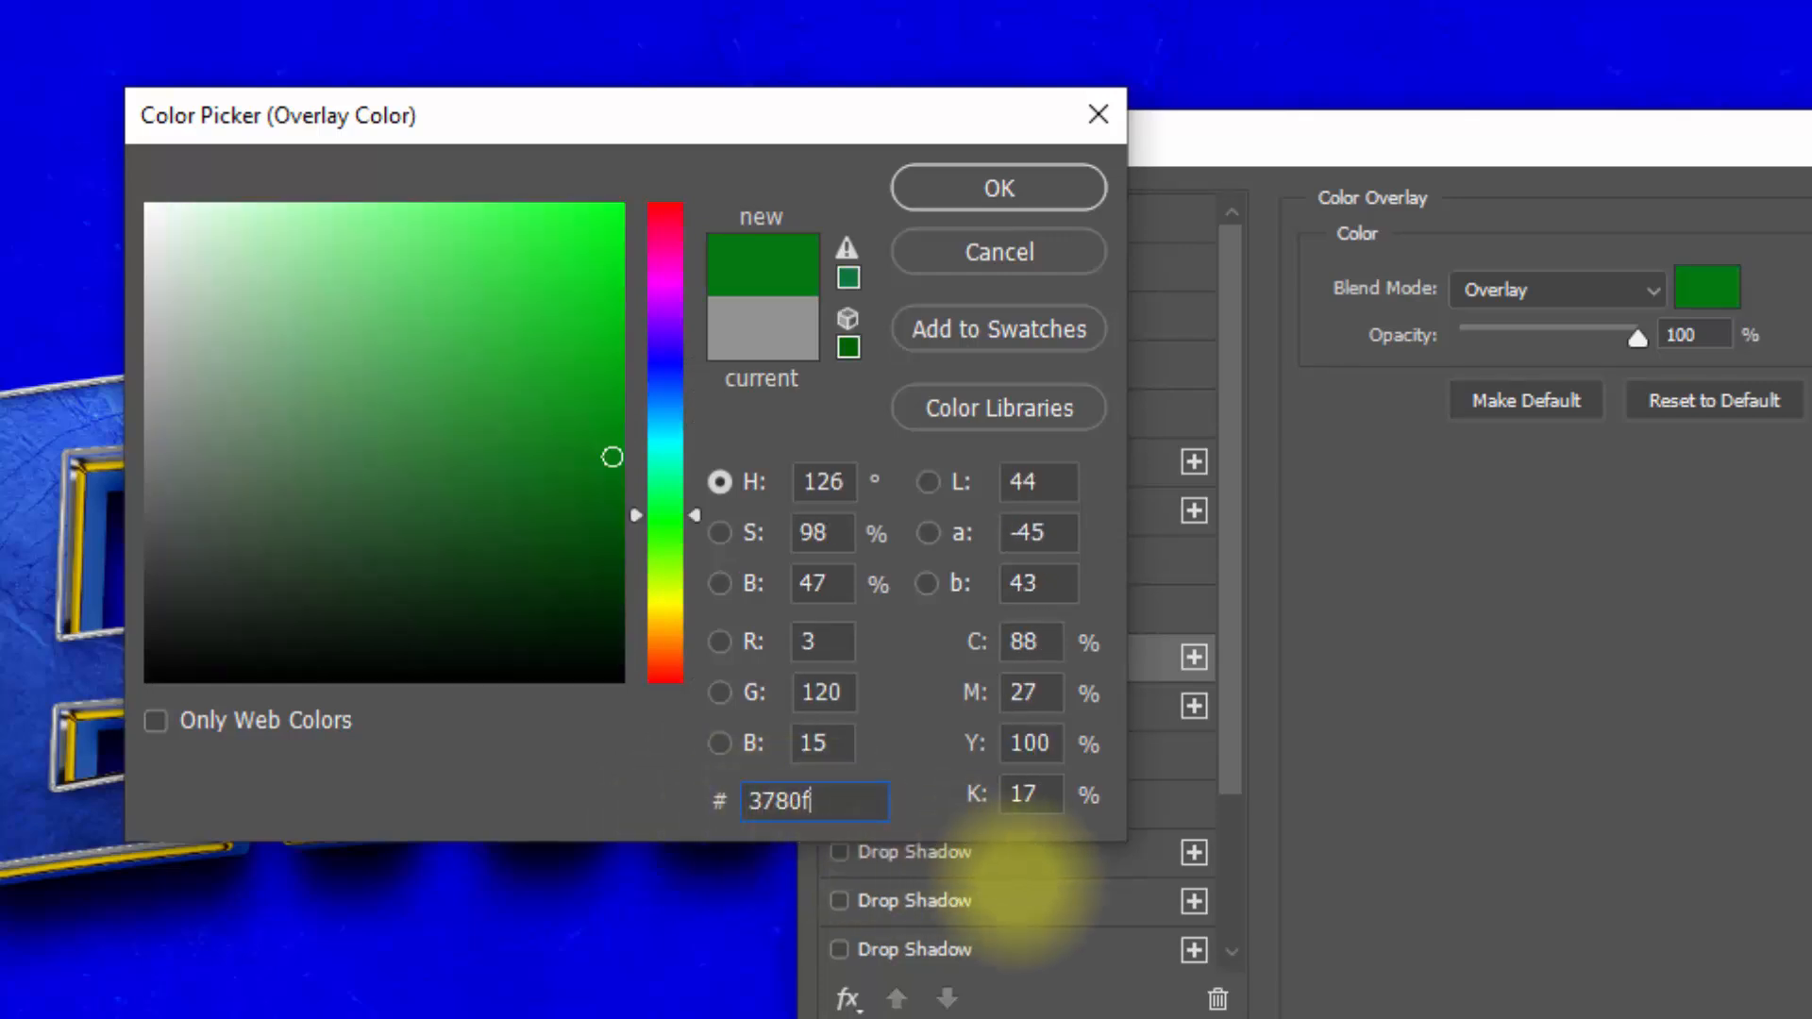
text(f)
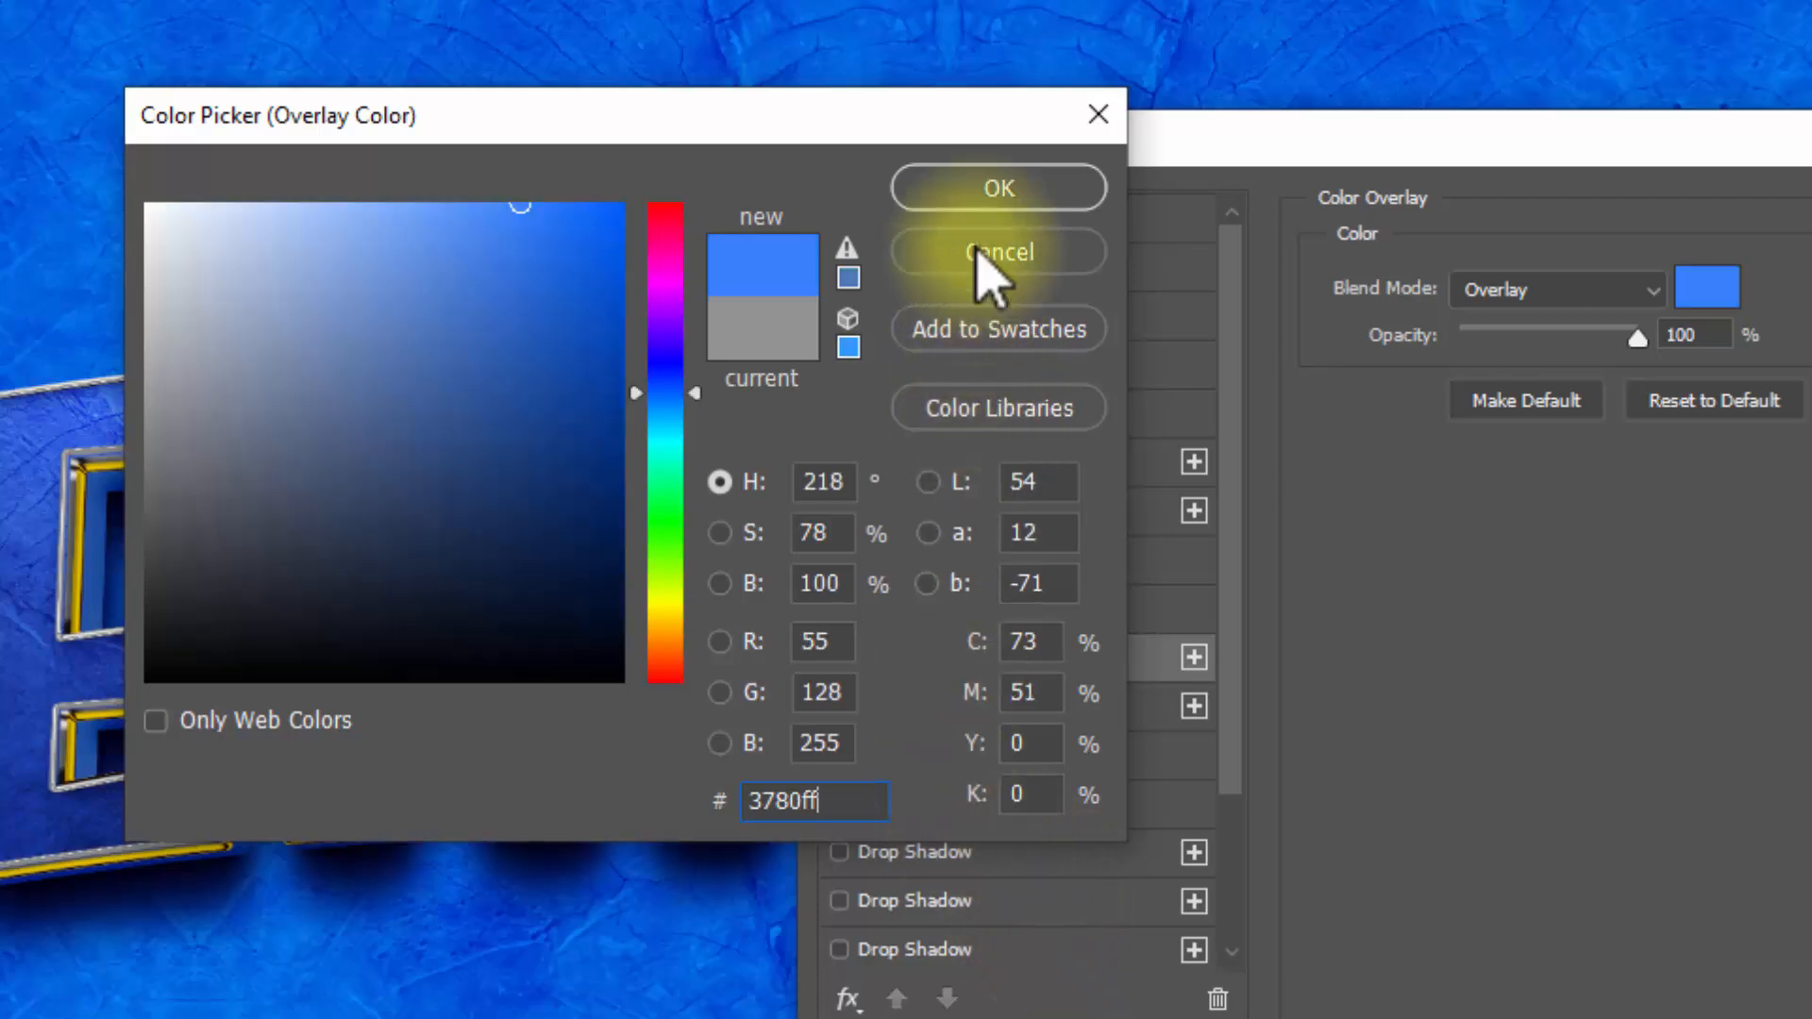
click(982, 175)
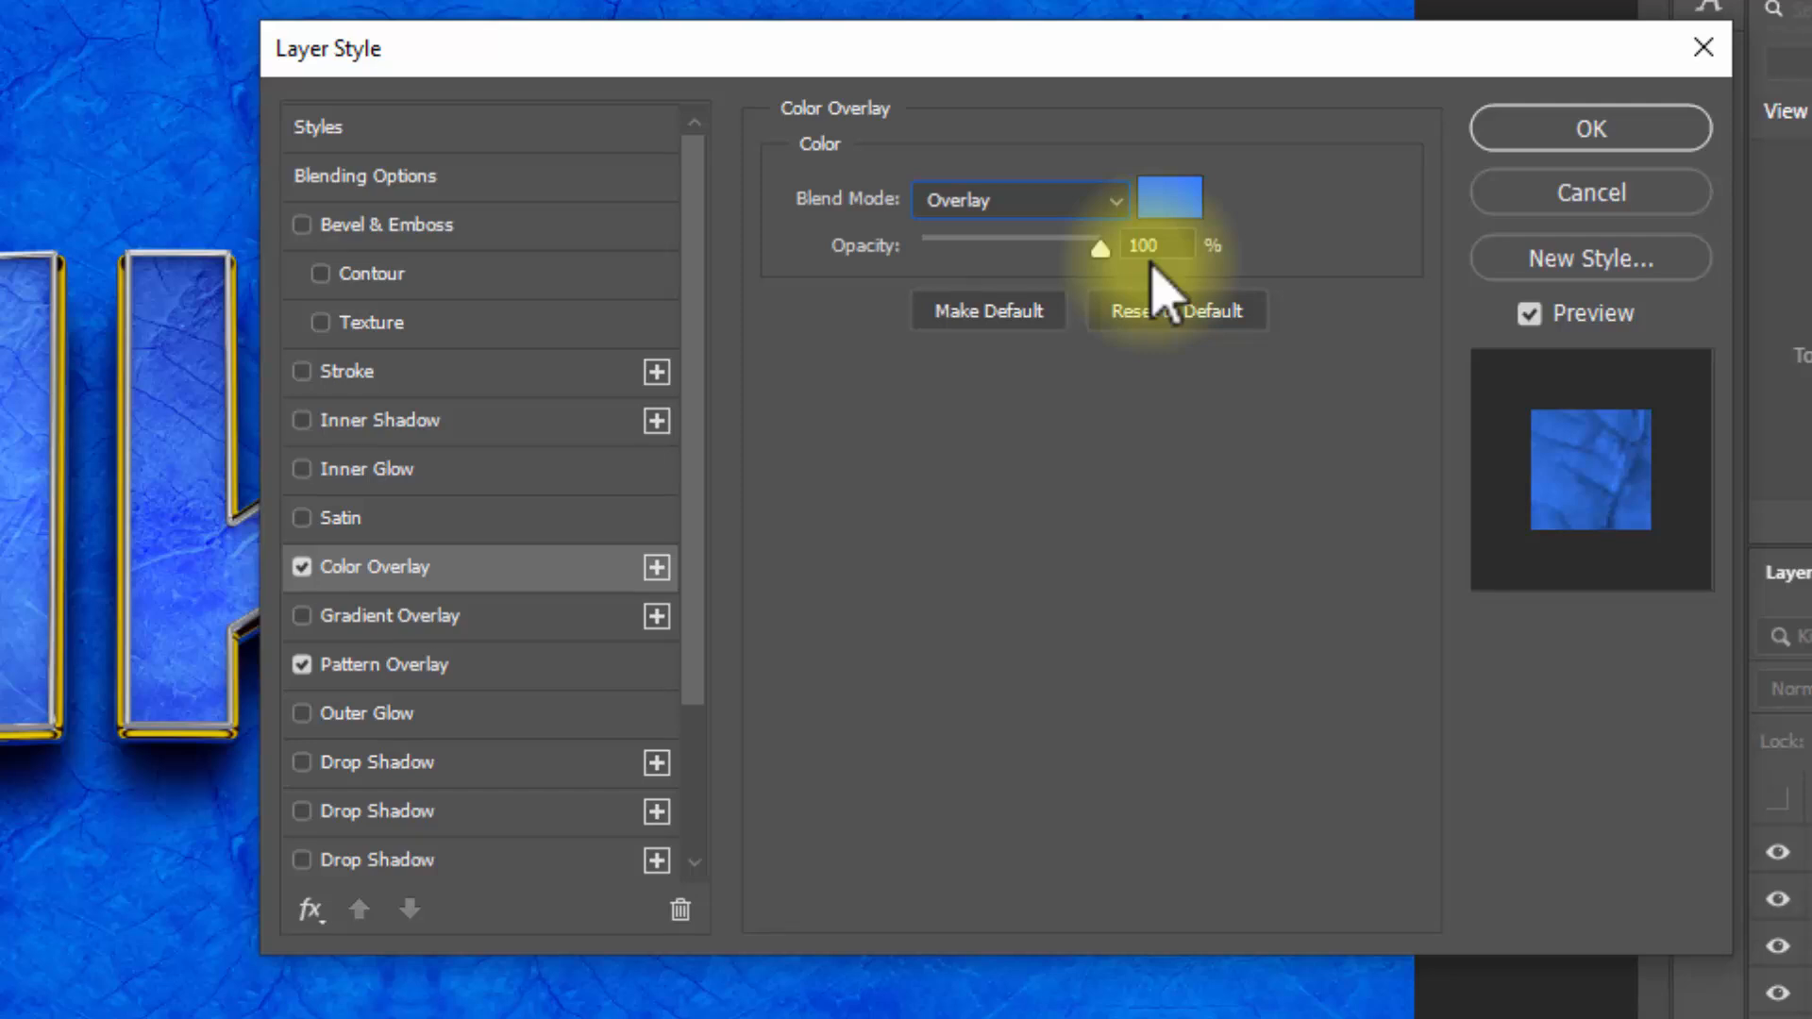
click(1630, 132)
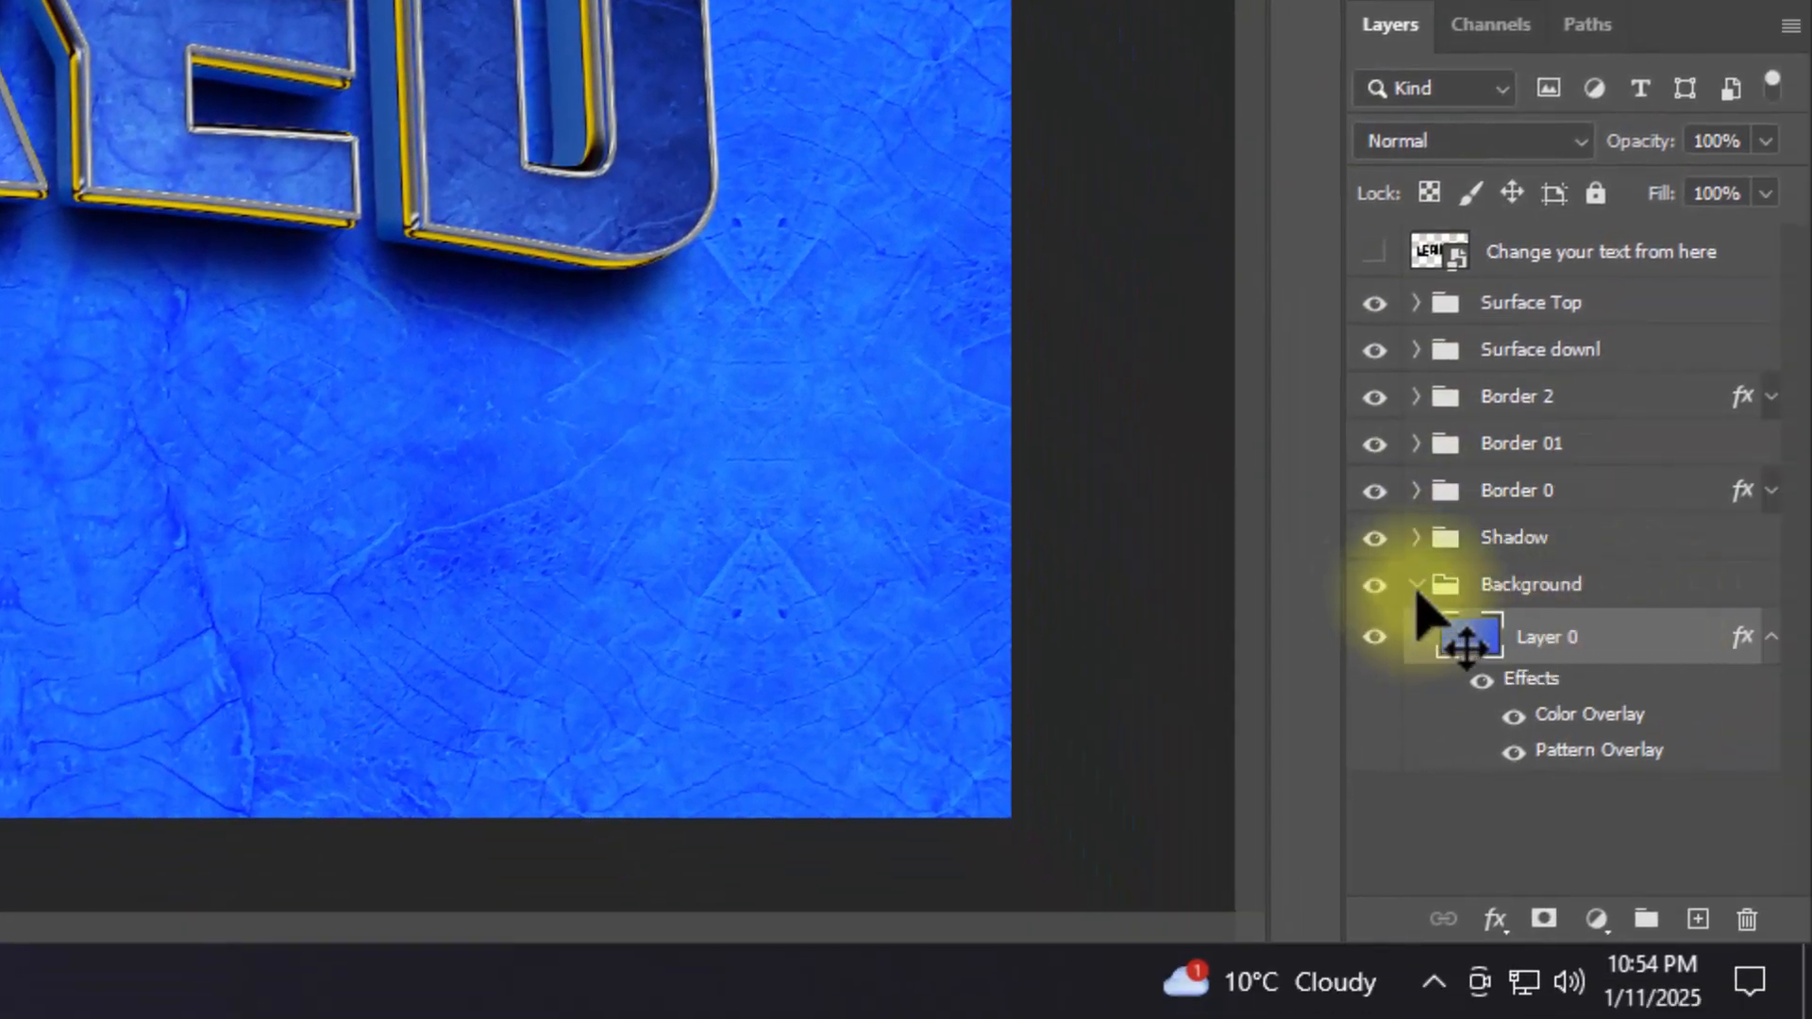
Step: Collapse the Background group and create a new empty layer directly above the Surface Top group
click(1416, 586)
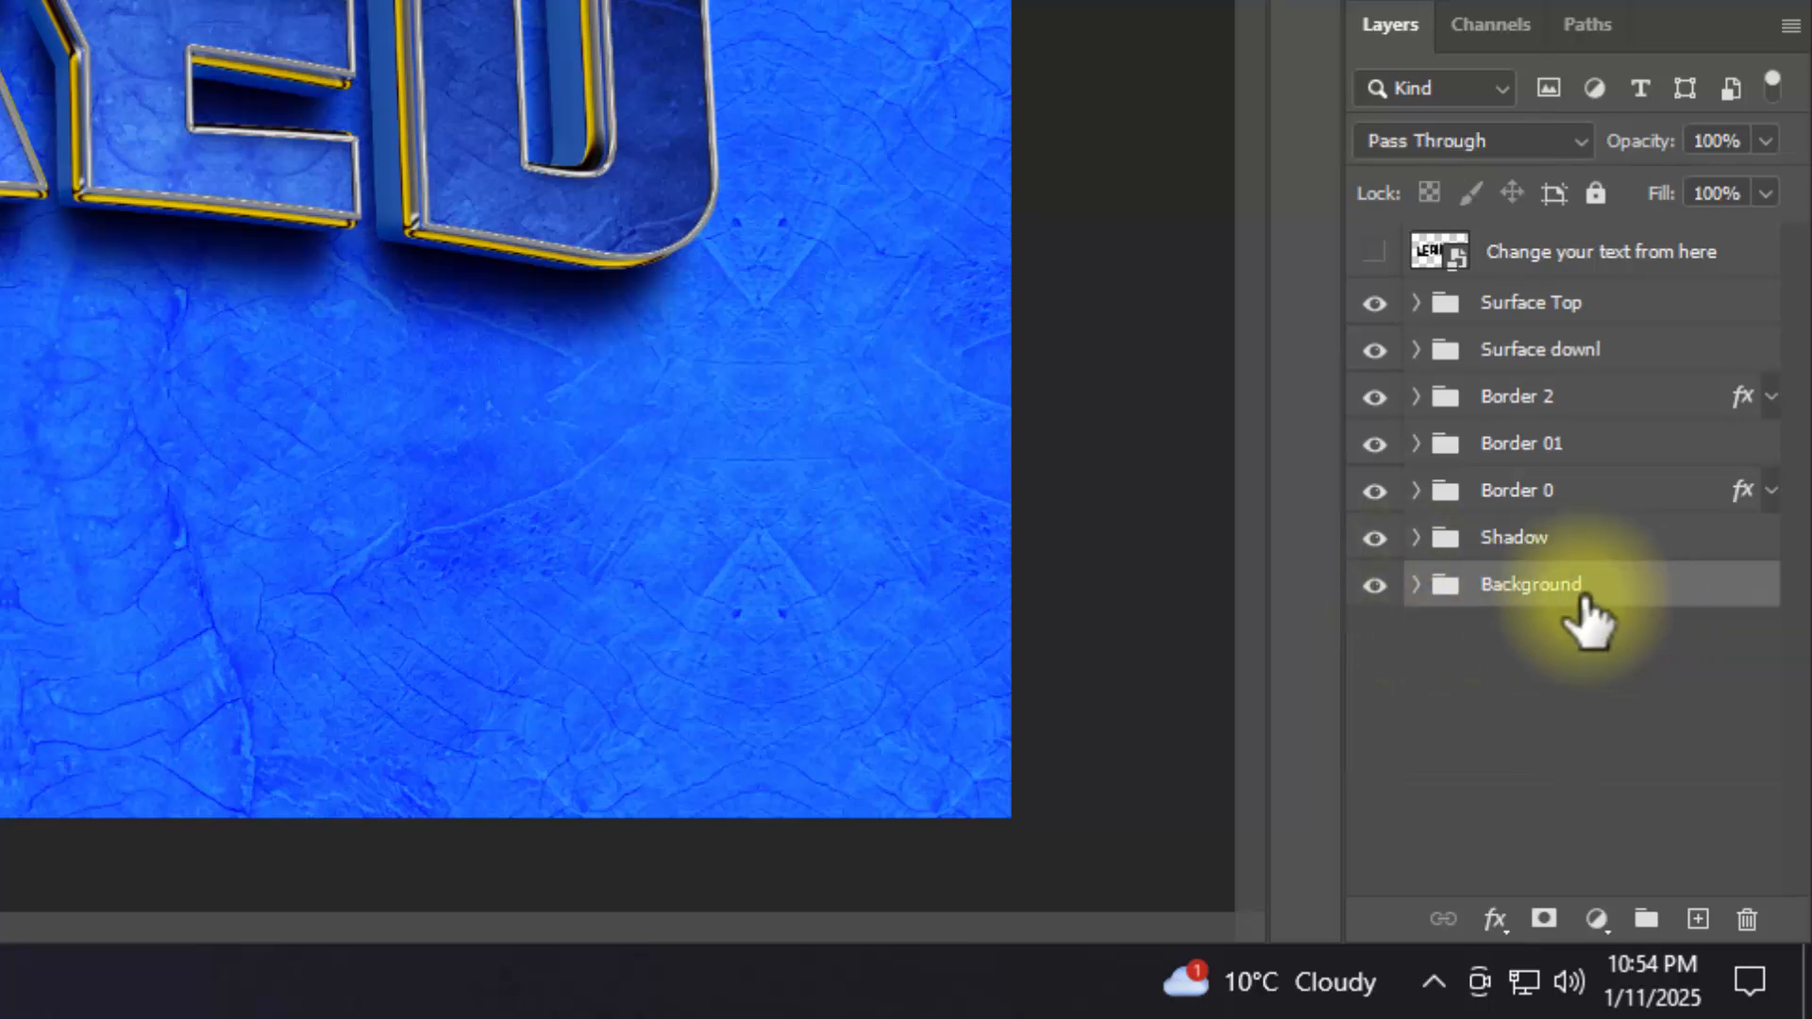
click(1647, 304)
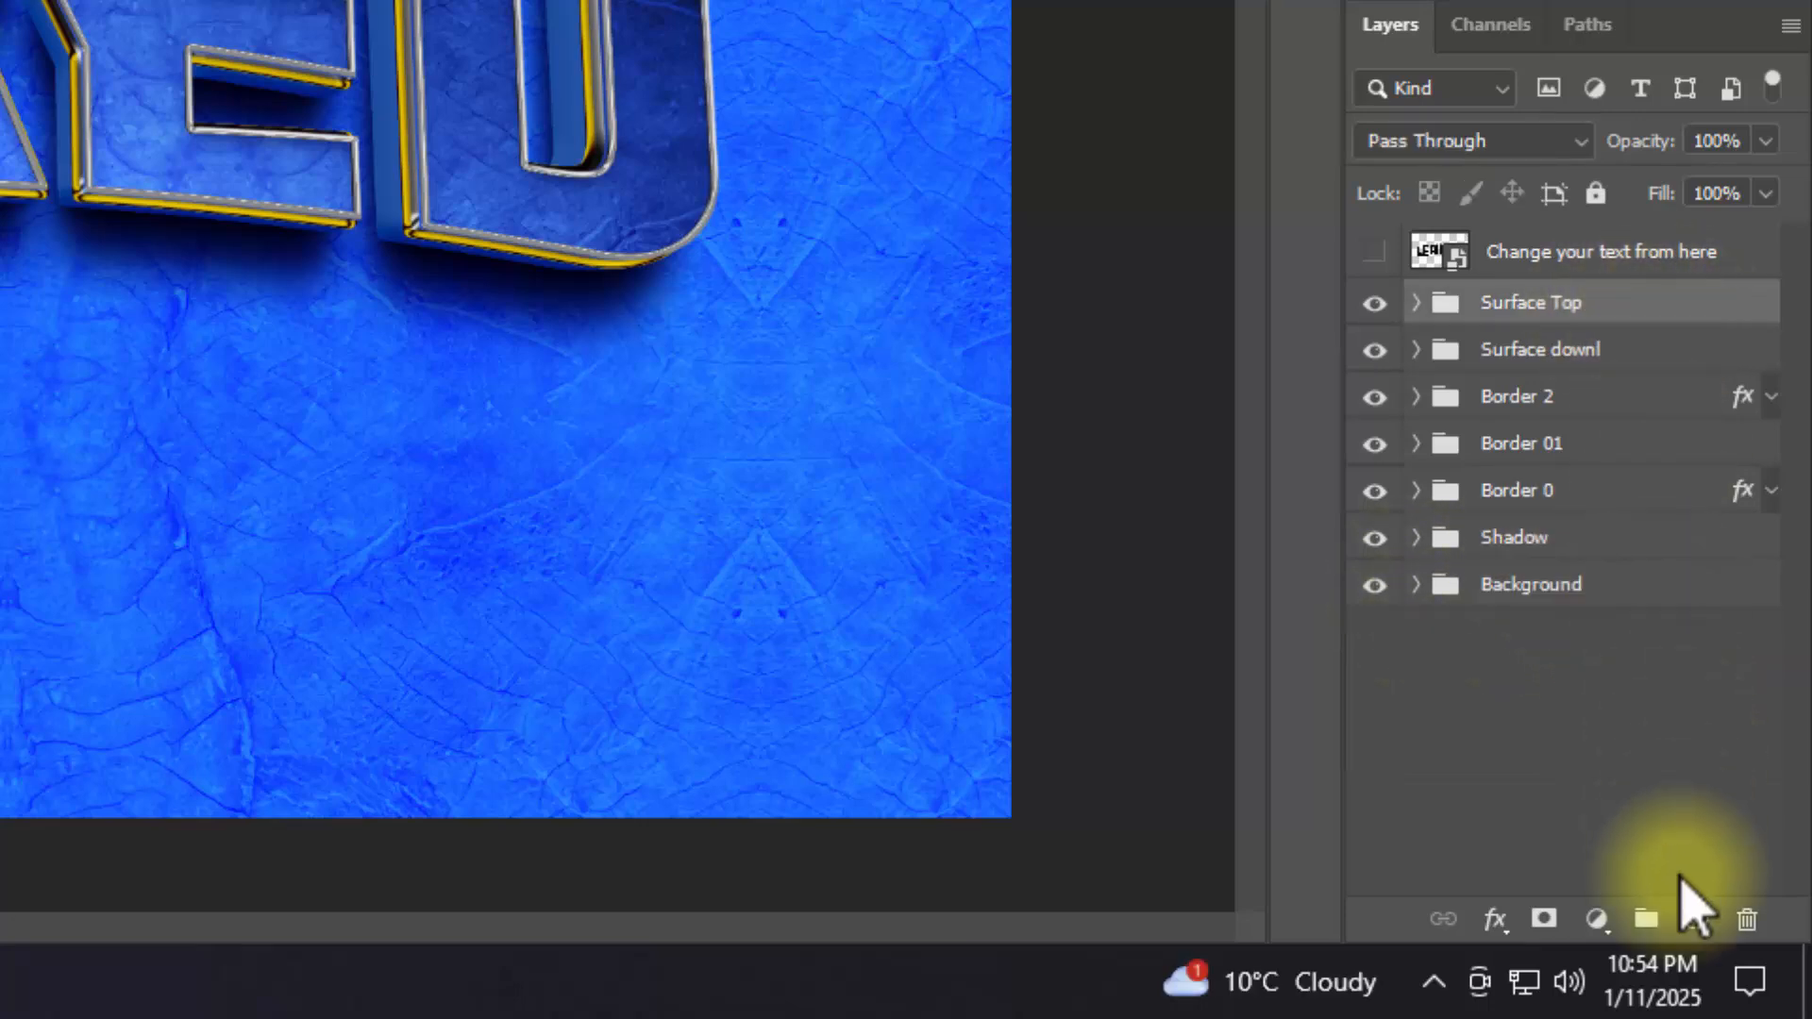
click(1698, 920)
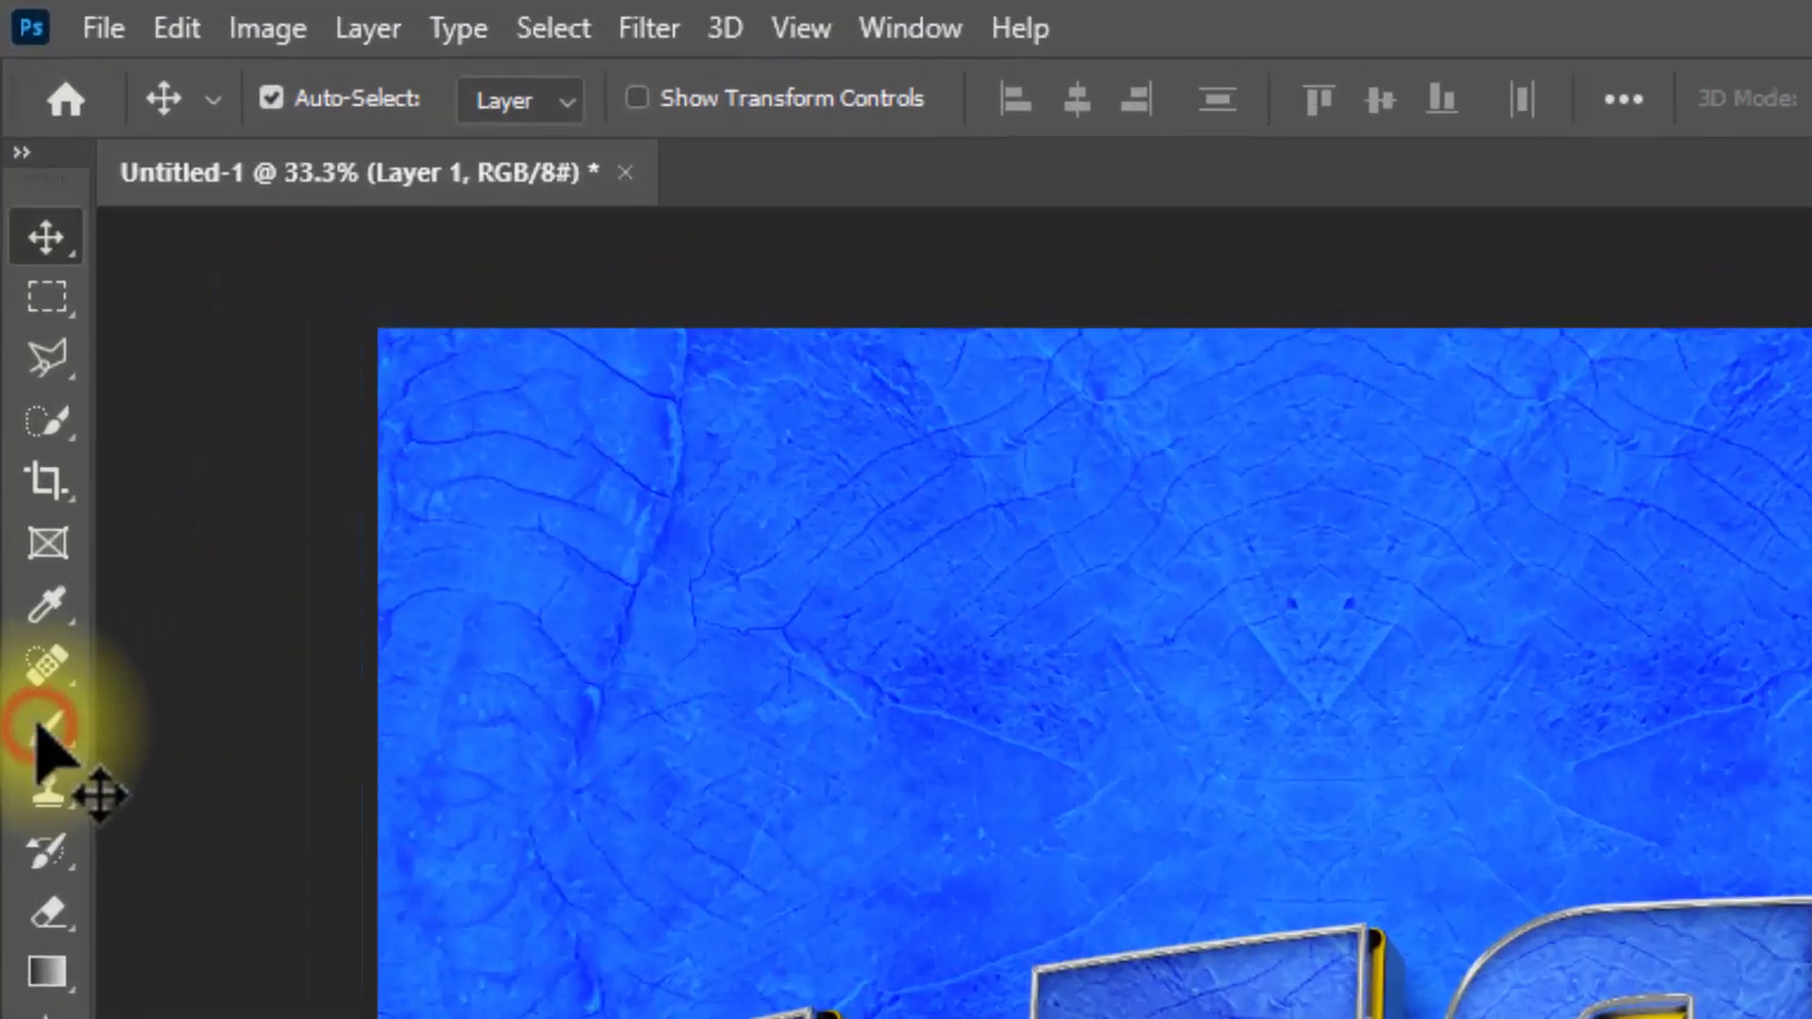
Step: Activate the Brush tool and check its narrow vertical tip, using 136 px size and 23% hardness
click(40, 726)
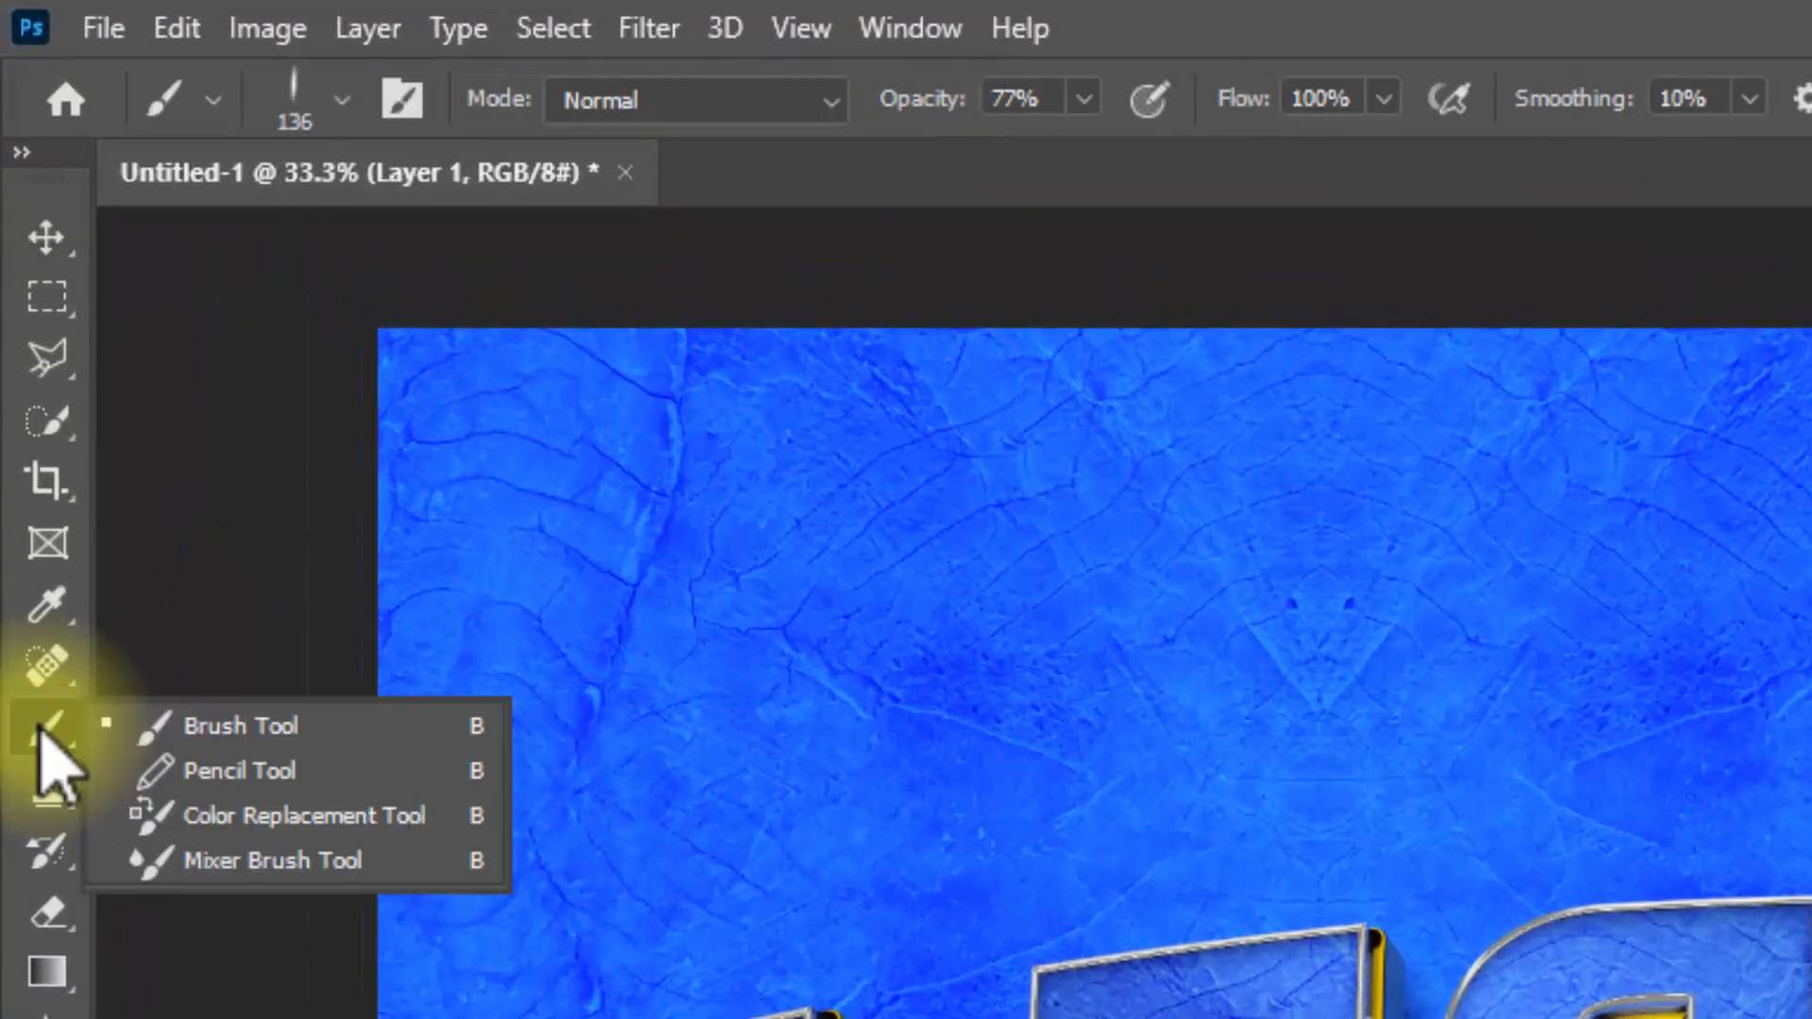
click(175, 727)
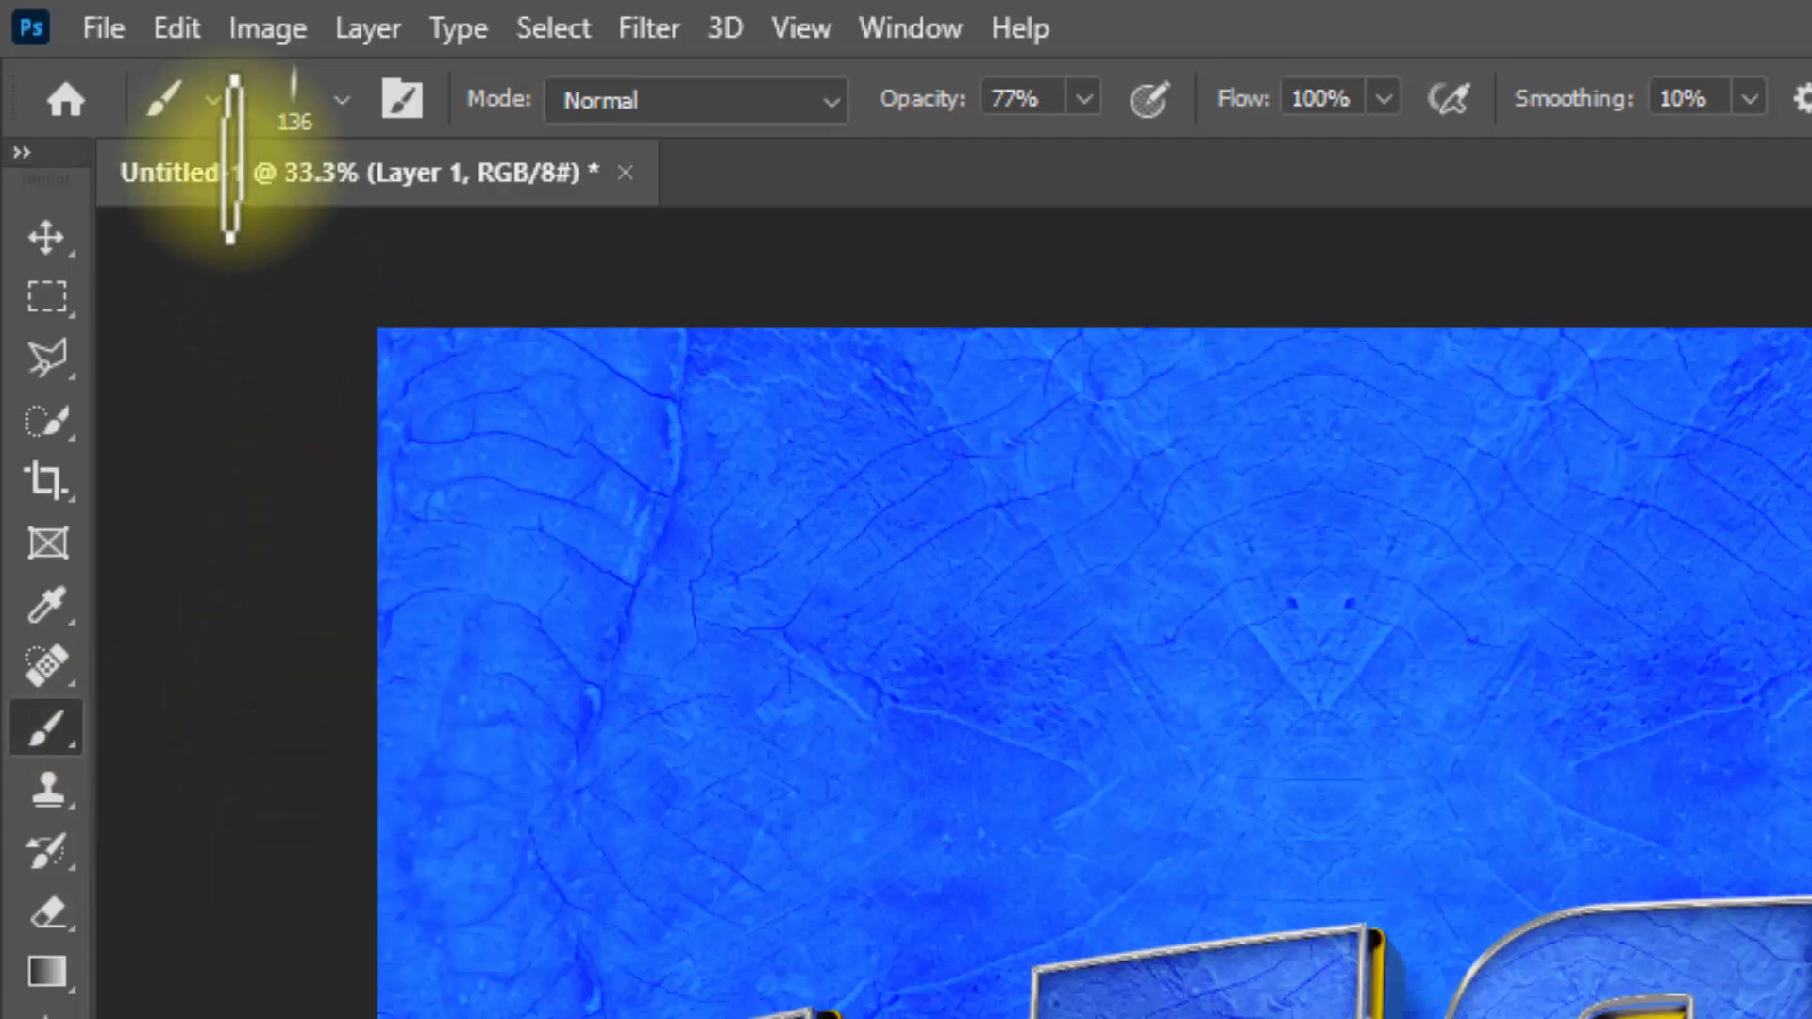
click(291, 96)
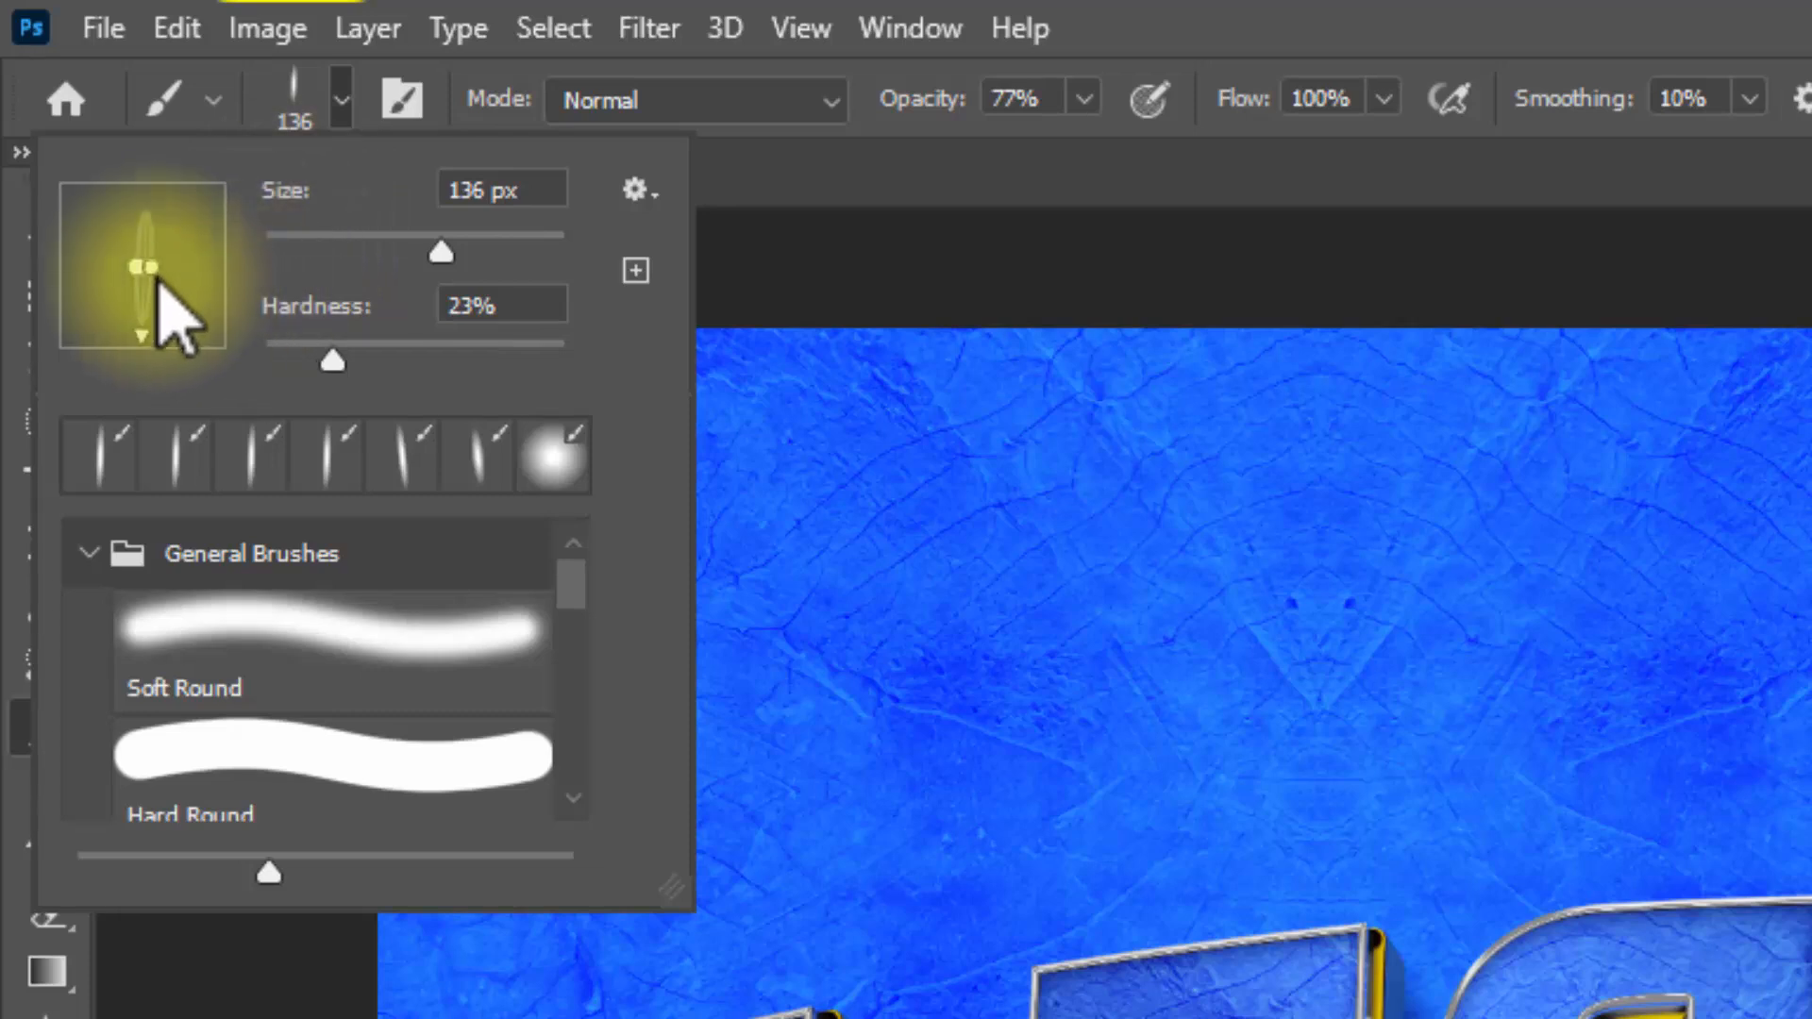
click(451, 311)
click(473, 190)
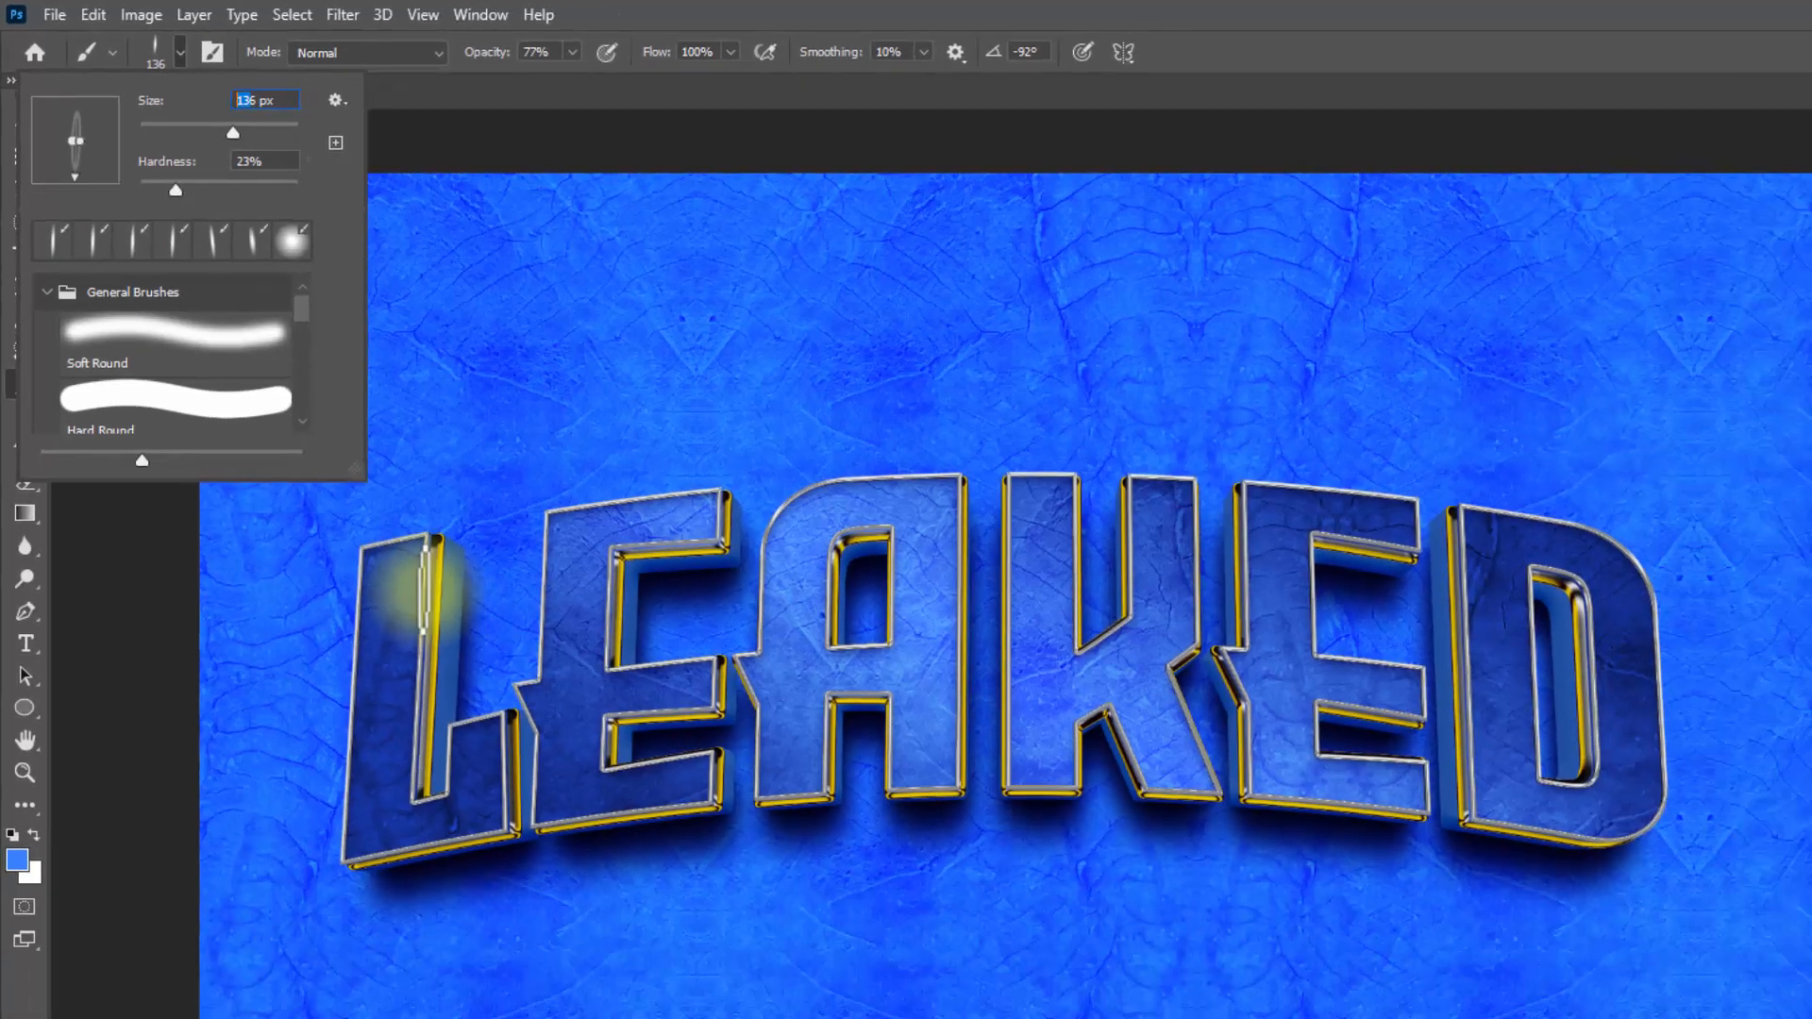
click(534, 746)
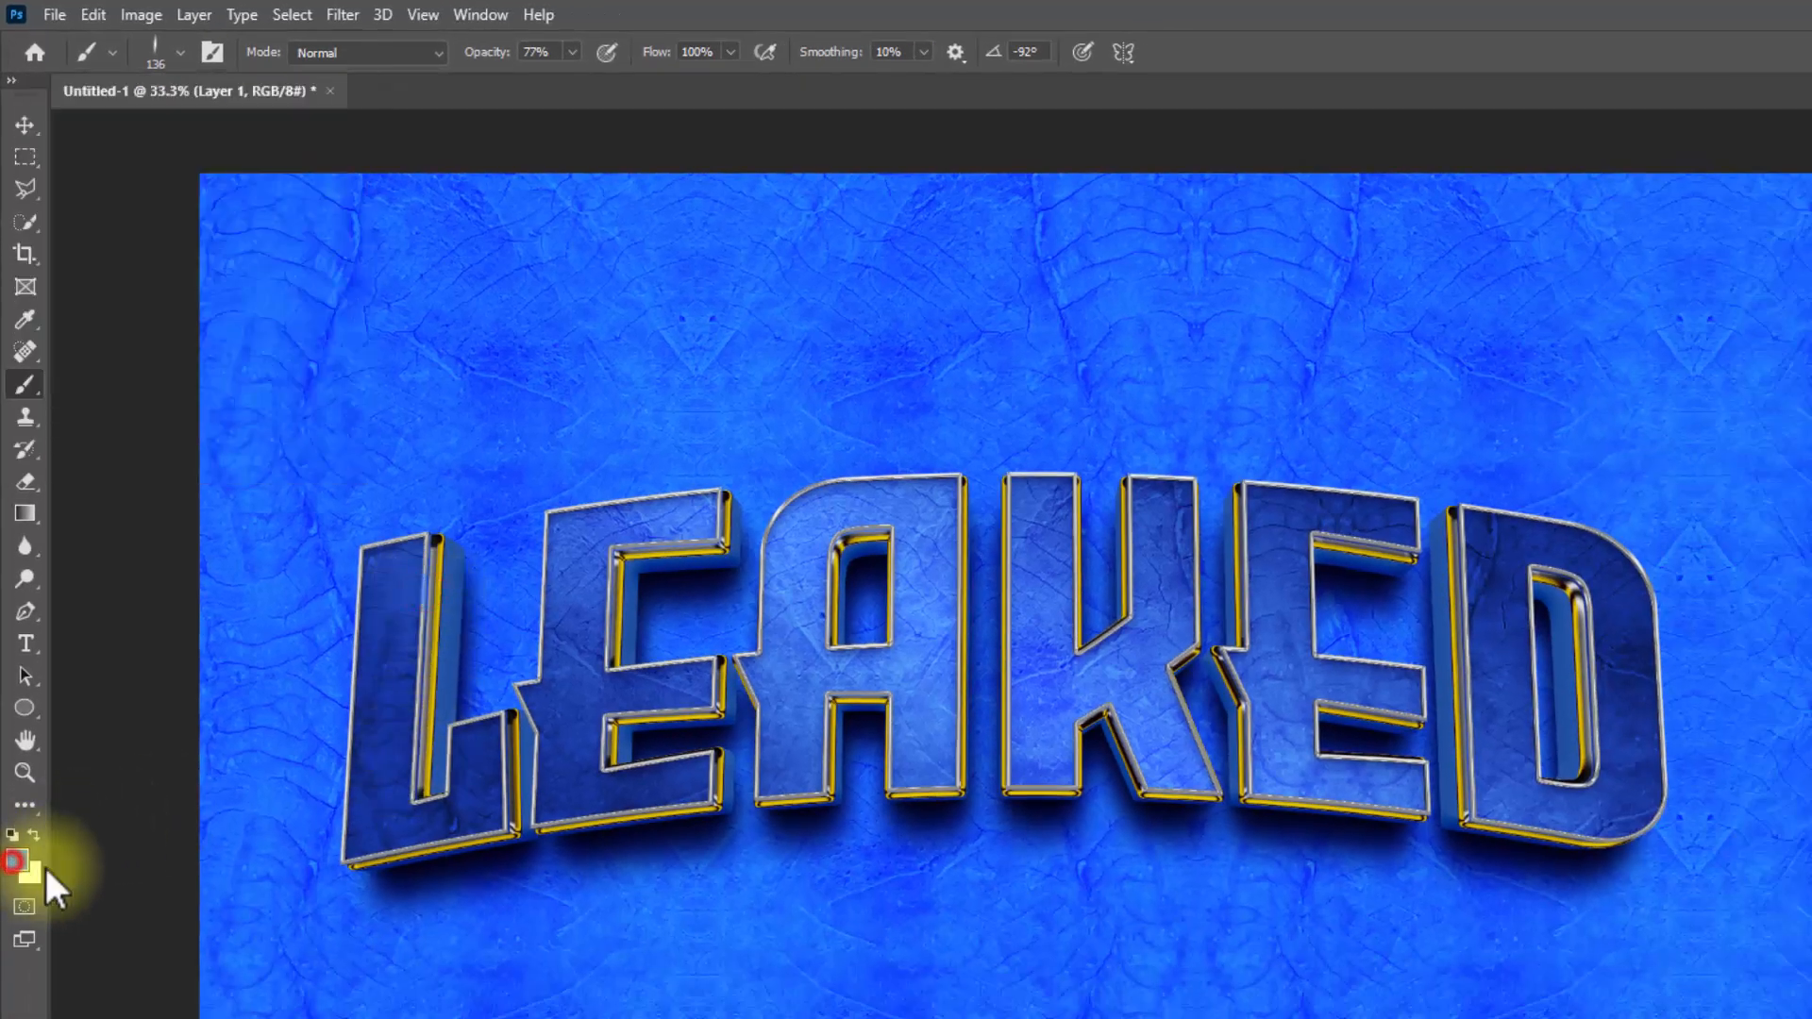
Step: Set the foreground color to white (#ffffff) for the brush
click(17, 860)
drag(756, 505, 663, 381)
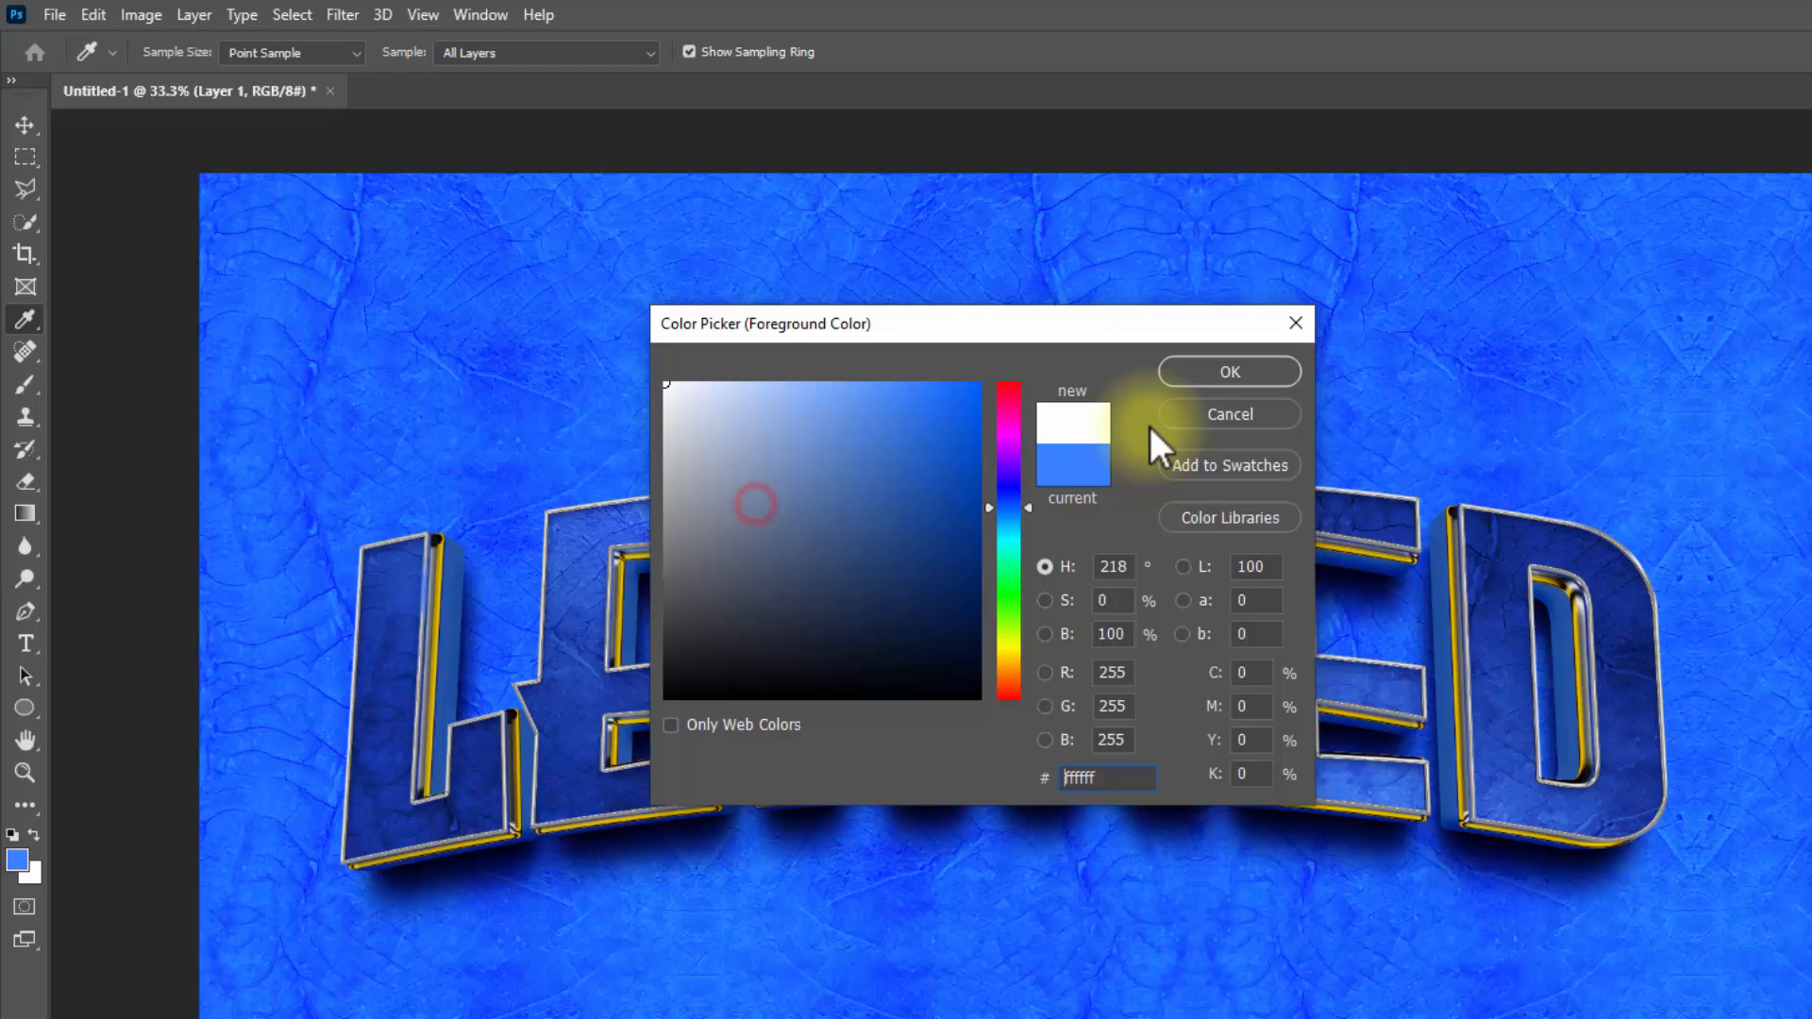
click(1197, 371)
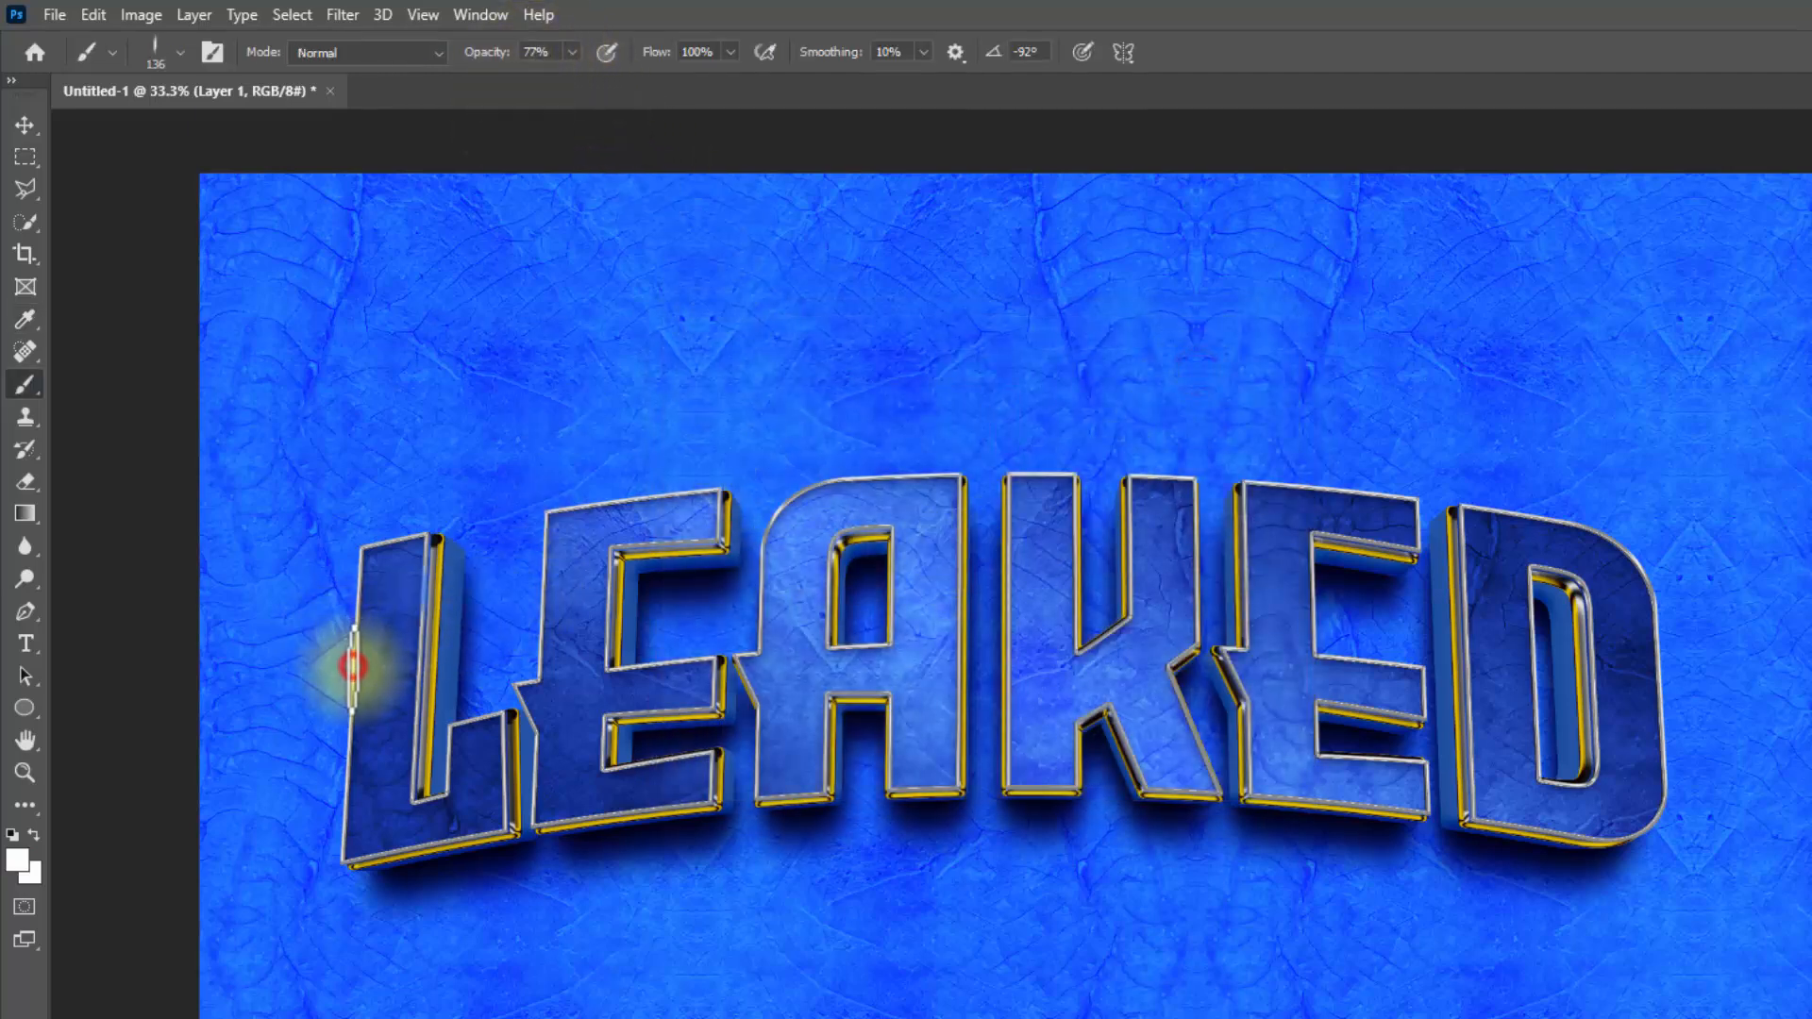
Step: Paint single white brush dabs as vertical light glints along the silver border edges of all the LEAKED letters on the new layer
click(353, 666)
click(422, 659)
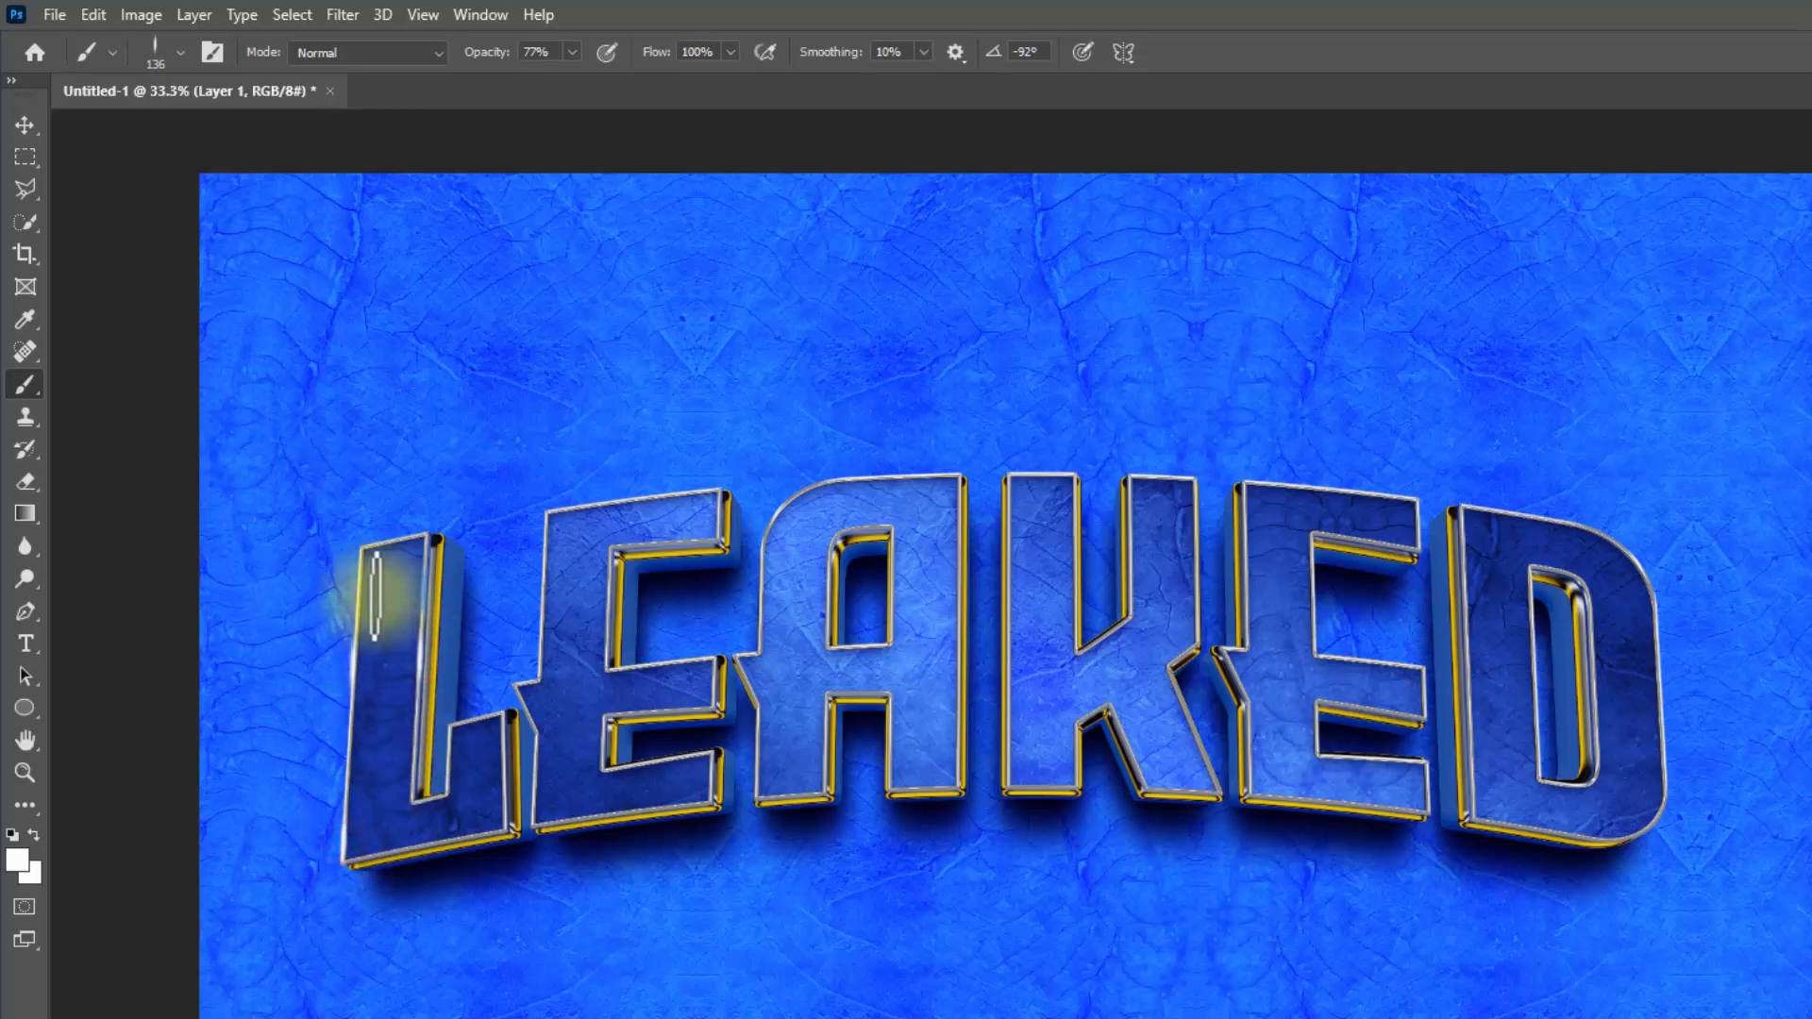
click(360, 545)
click(428, 548)
click(450, 755)
click(508, 757)
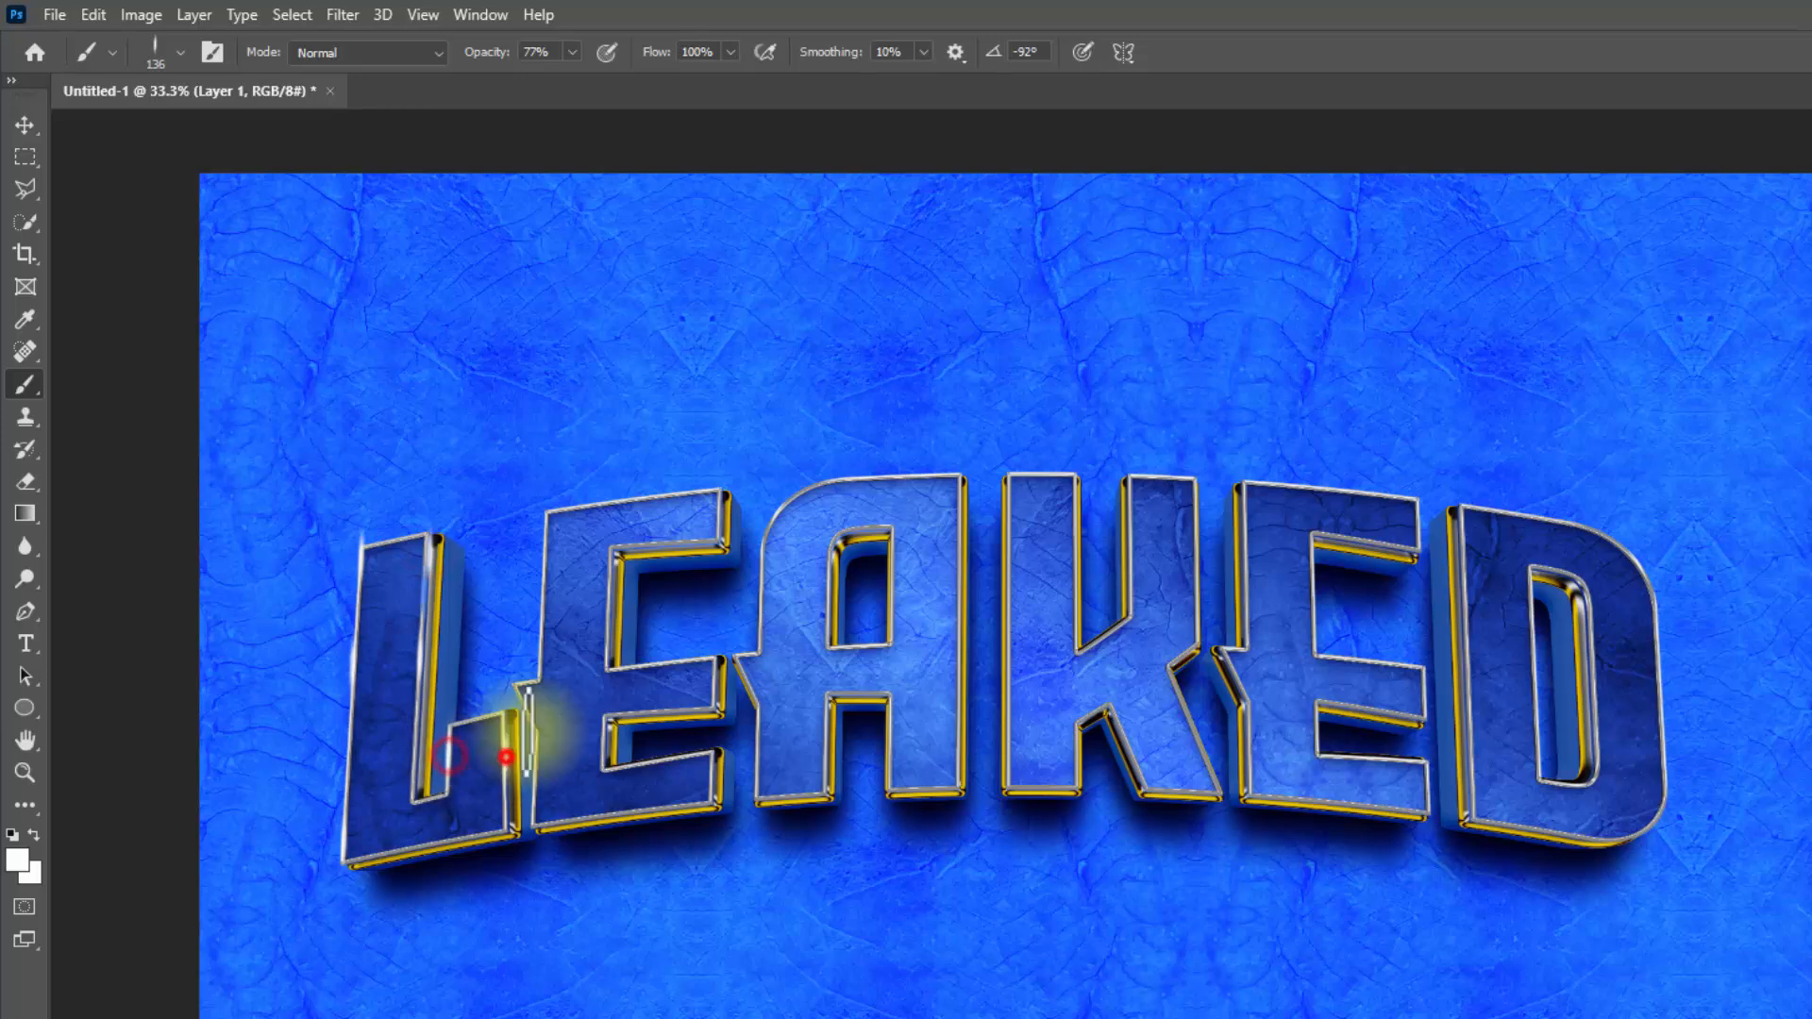
click(543, 611)
click(611, 618)
click(758, 606)
click(964, 609)
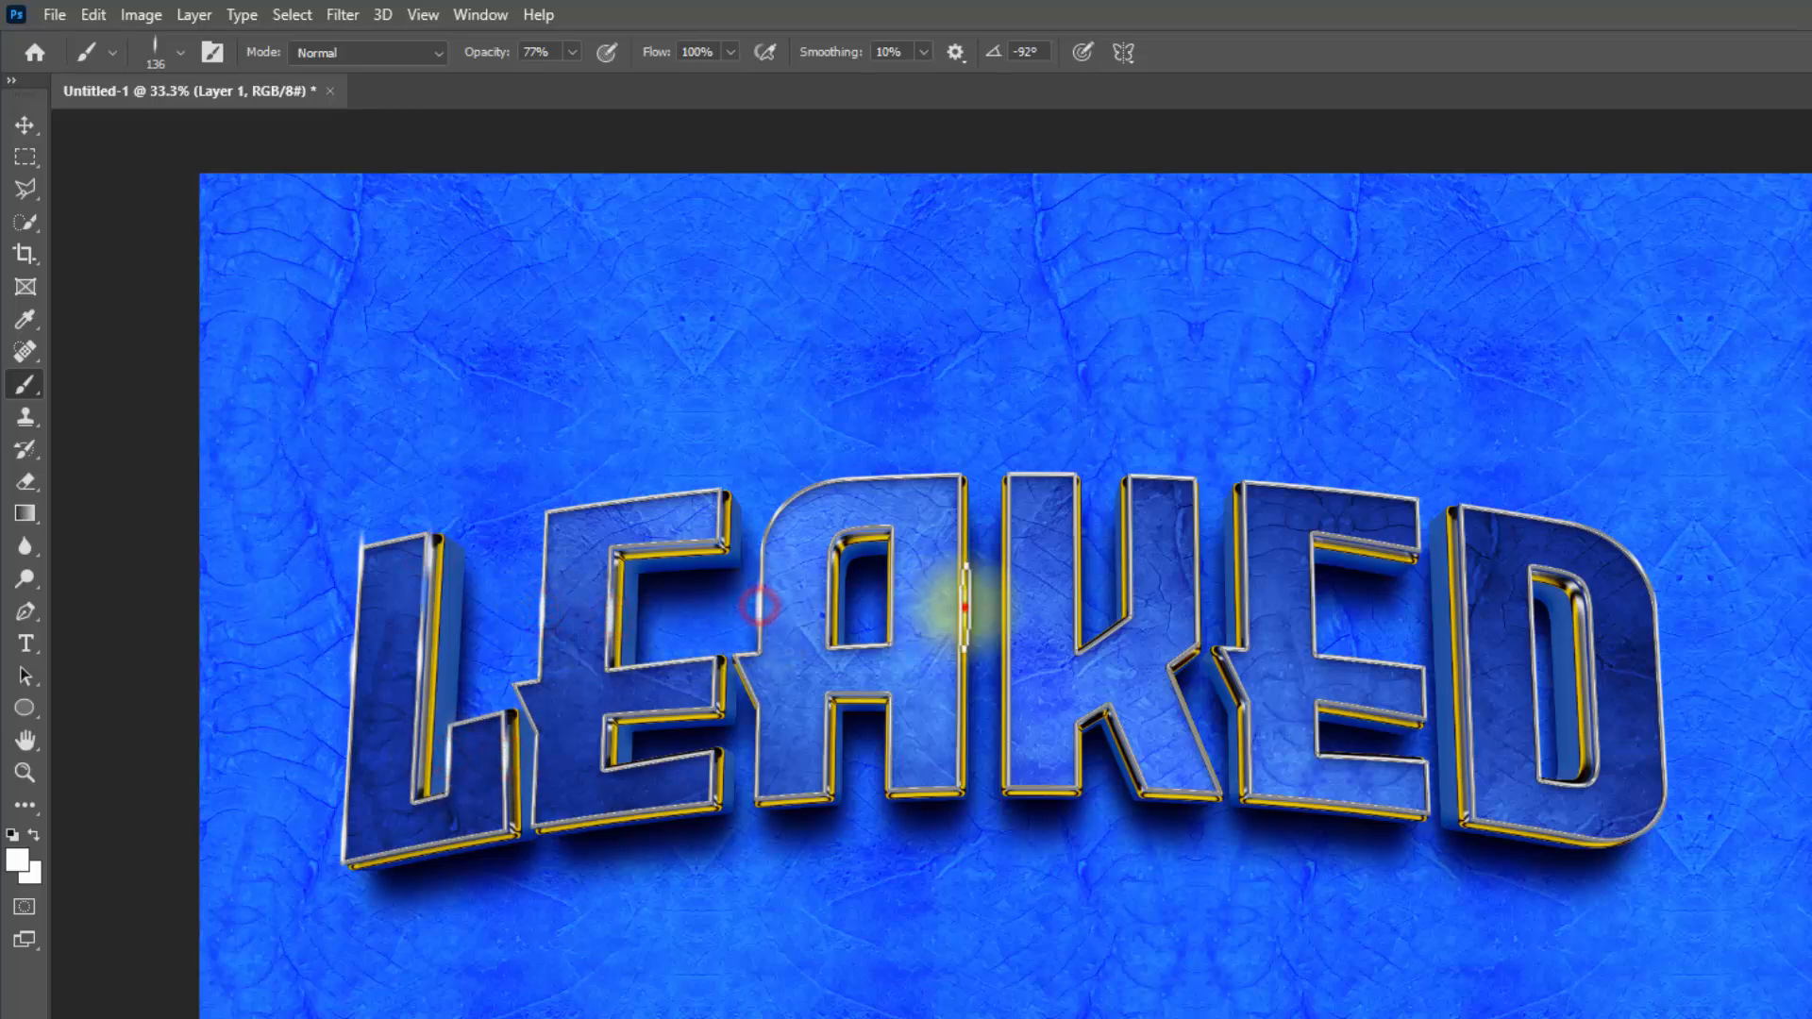
click(893, 606)
click(831, 606)
click(965, 501)
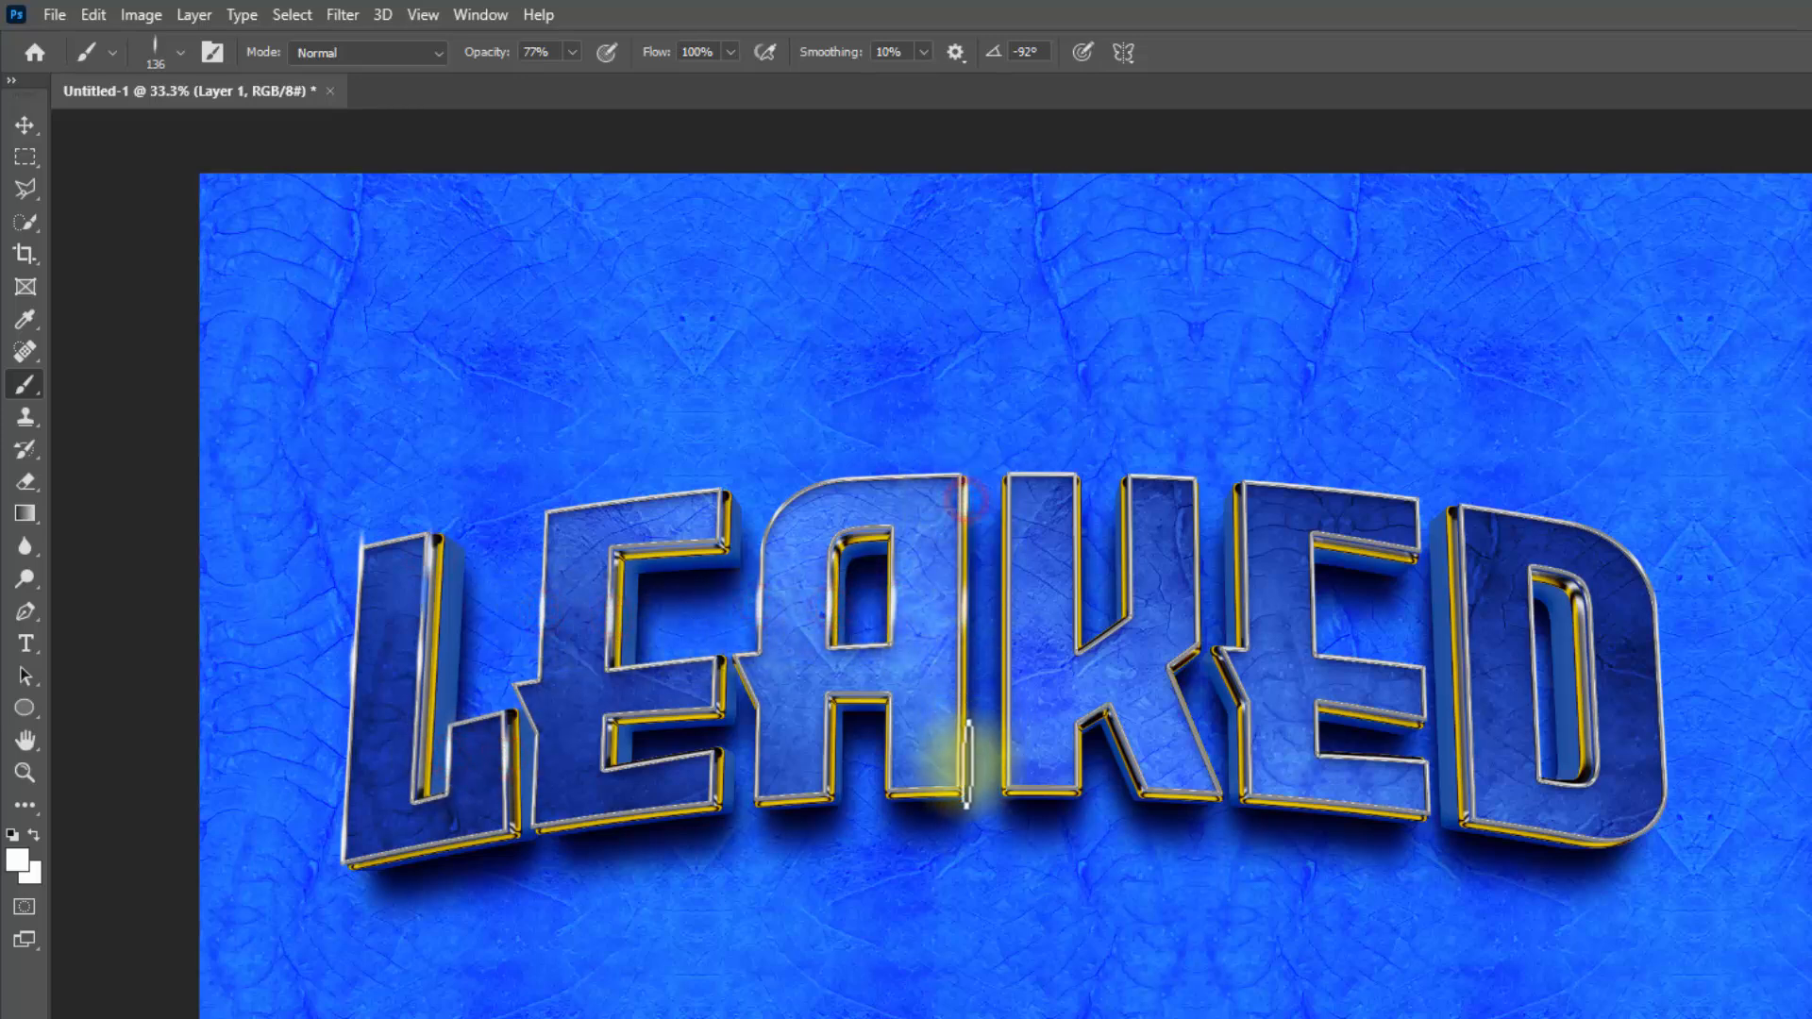
click(964, 762)
click(758, 776)
click(756, 753)
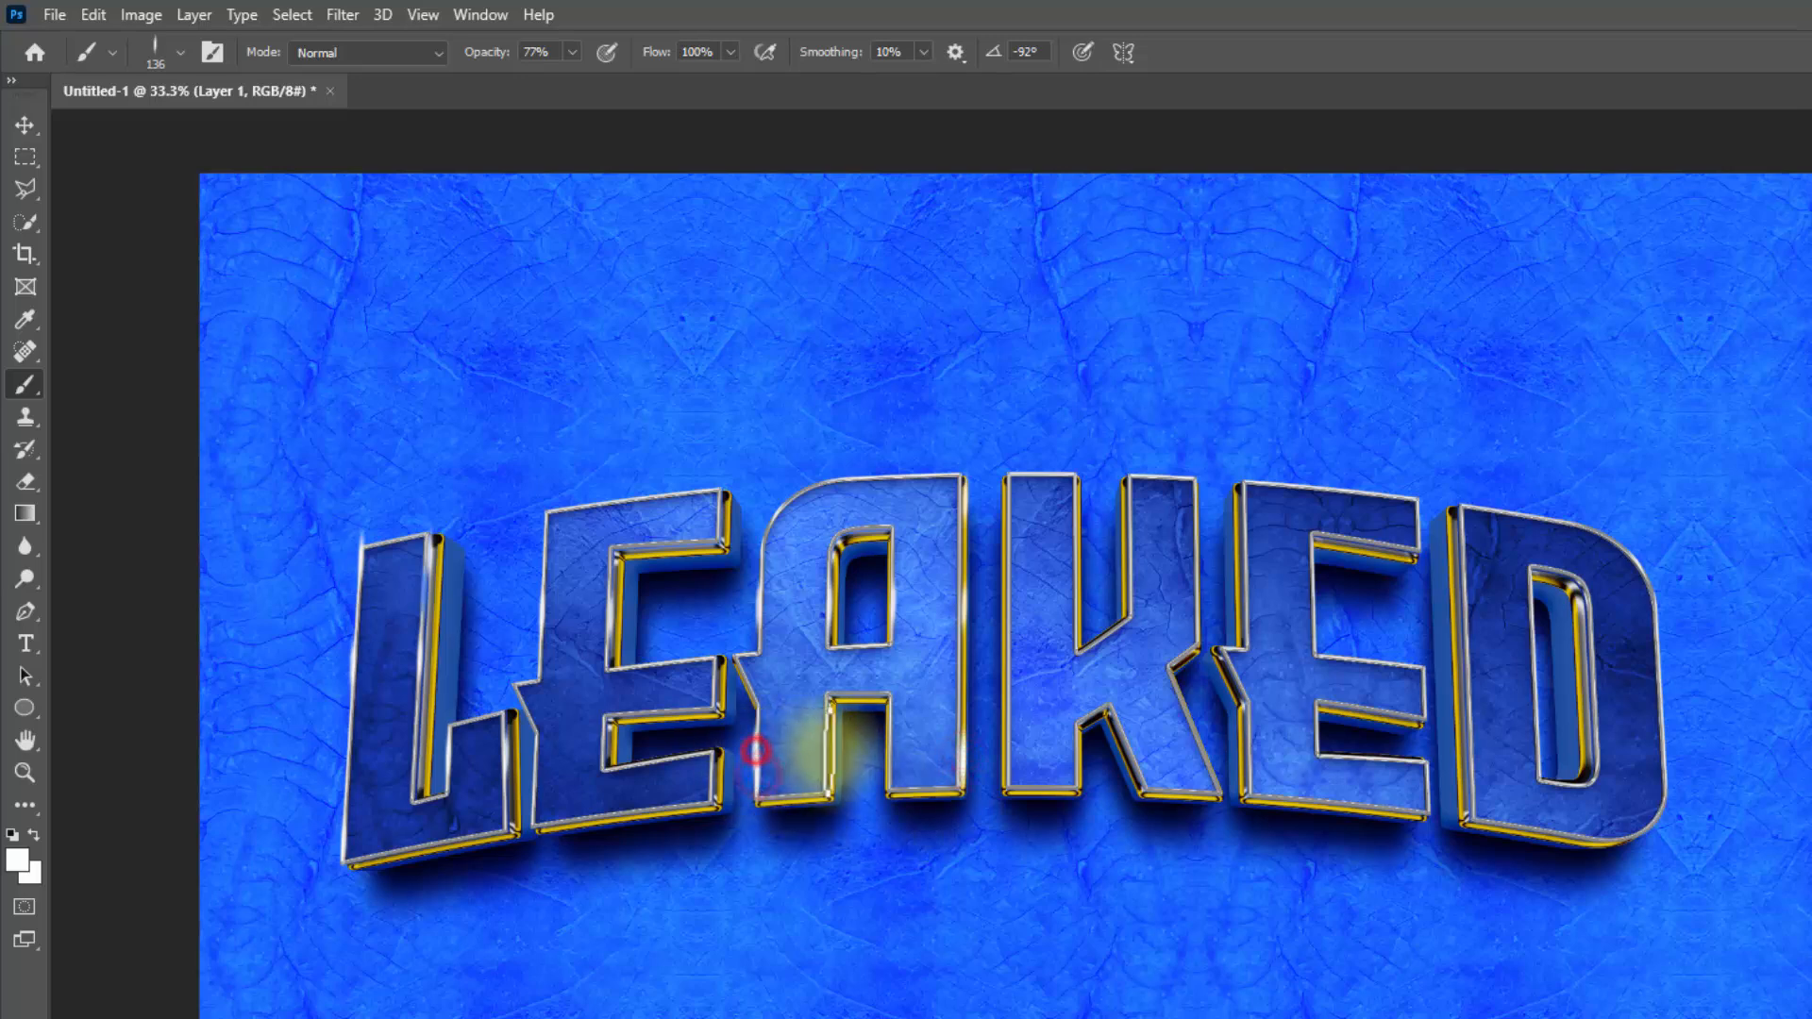
click(720, 691)
click(720, 670)
click(835, 596)
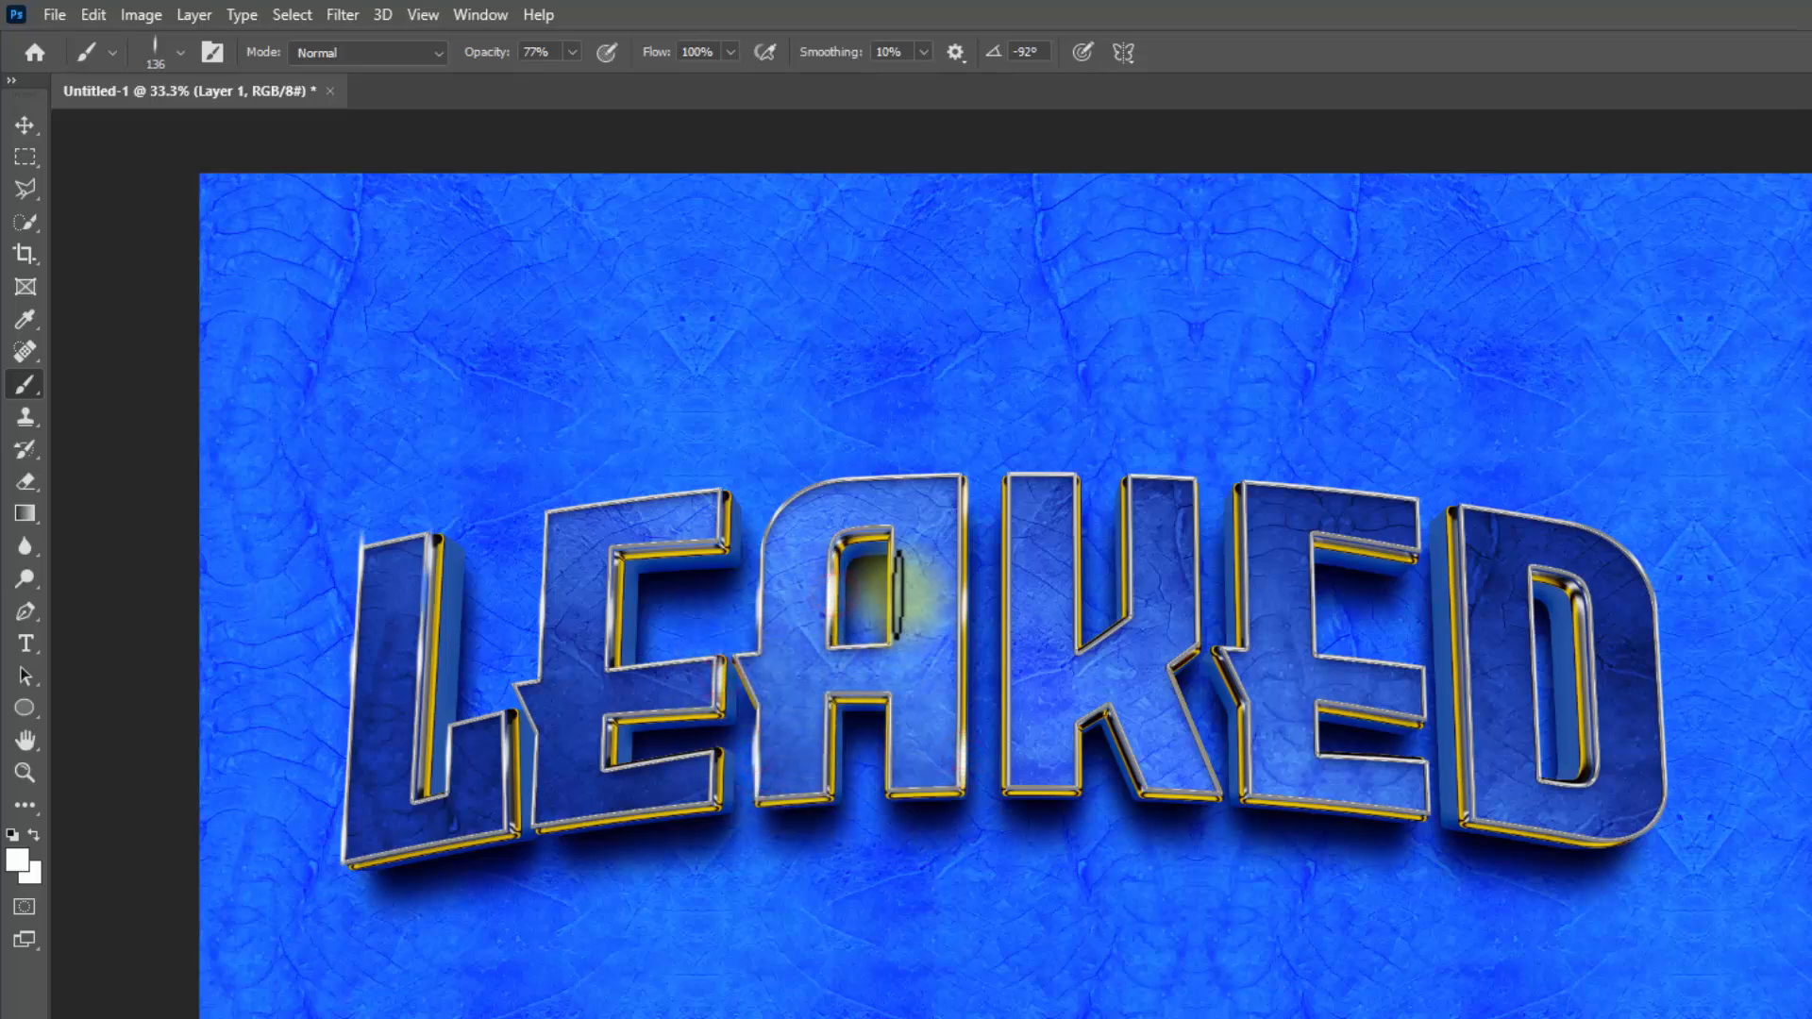
click(1092, 605)
click(1195, 578)
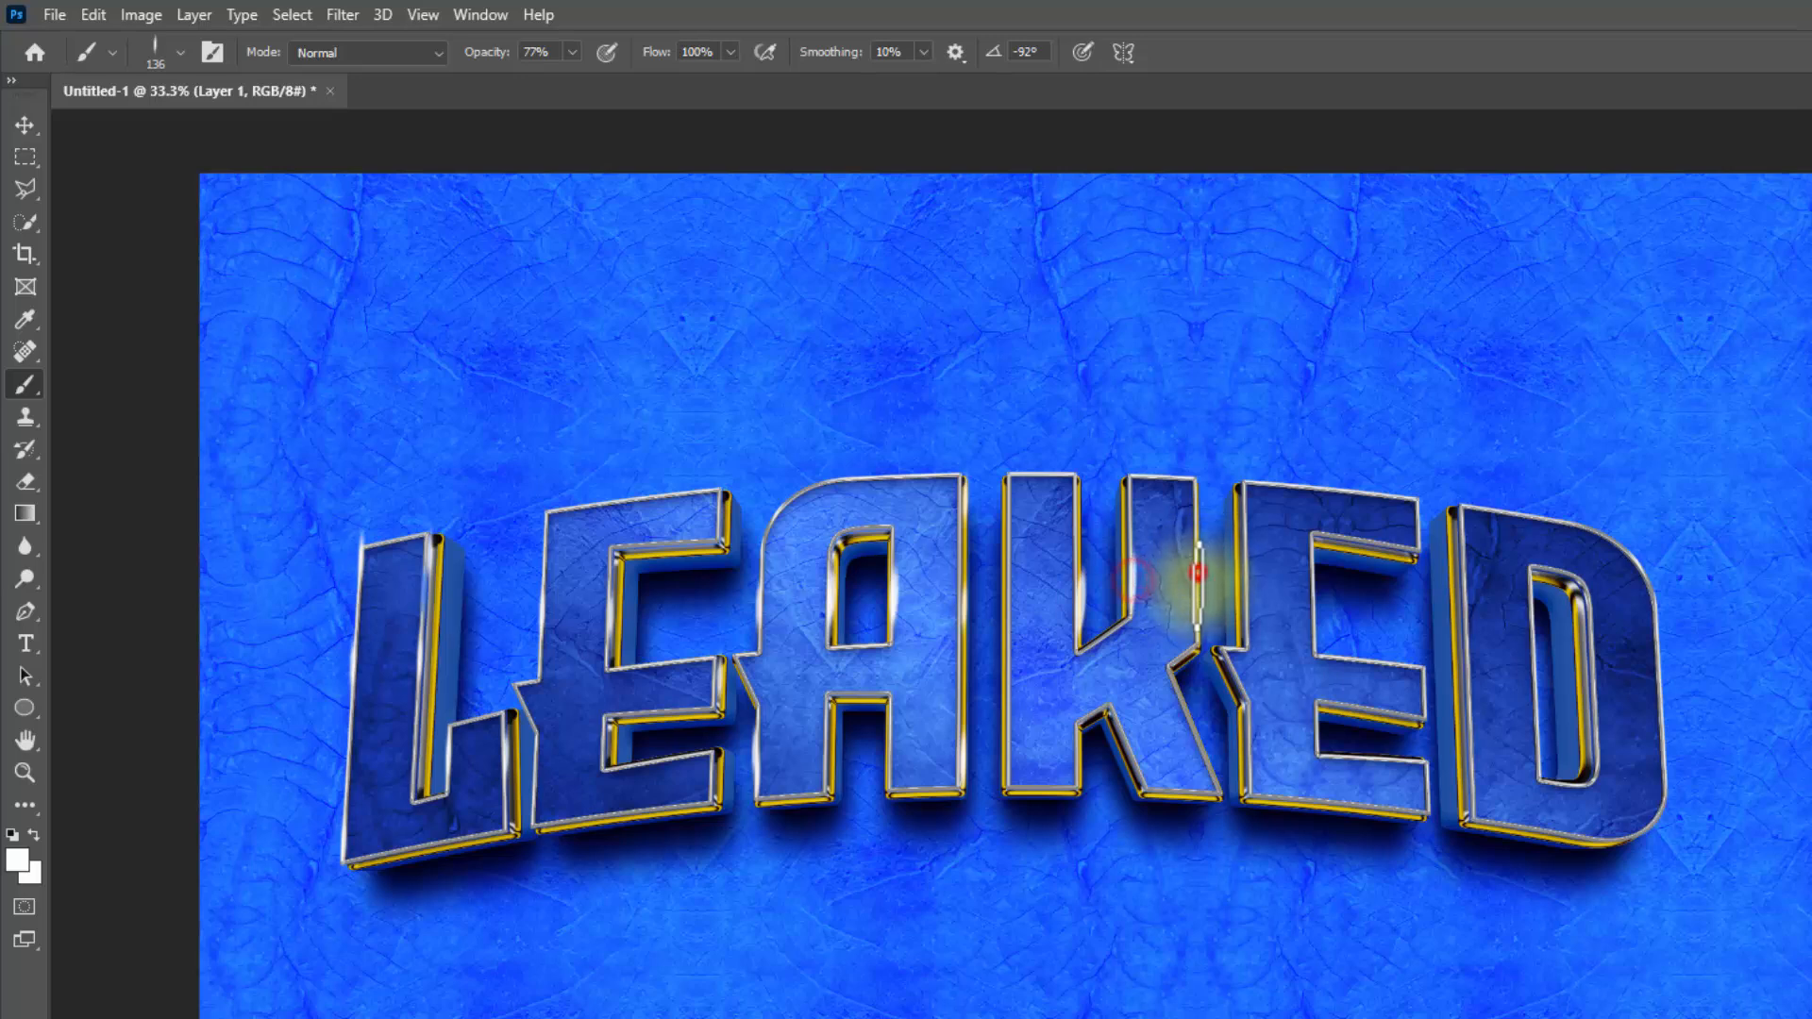
click(1244, 578)
click(1317, 593)
click(1424, 687)
click(1330, 740)
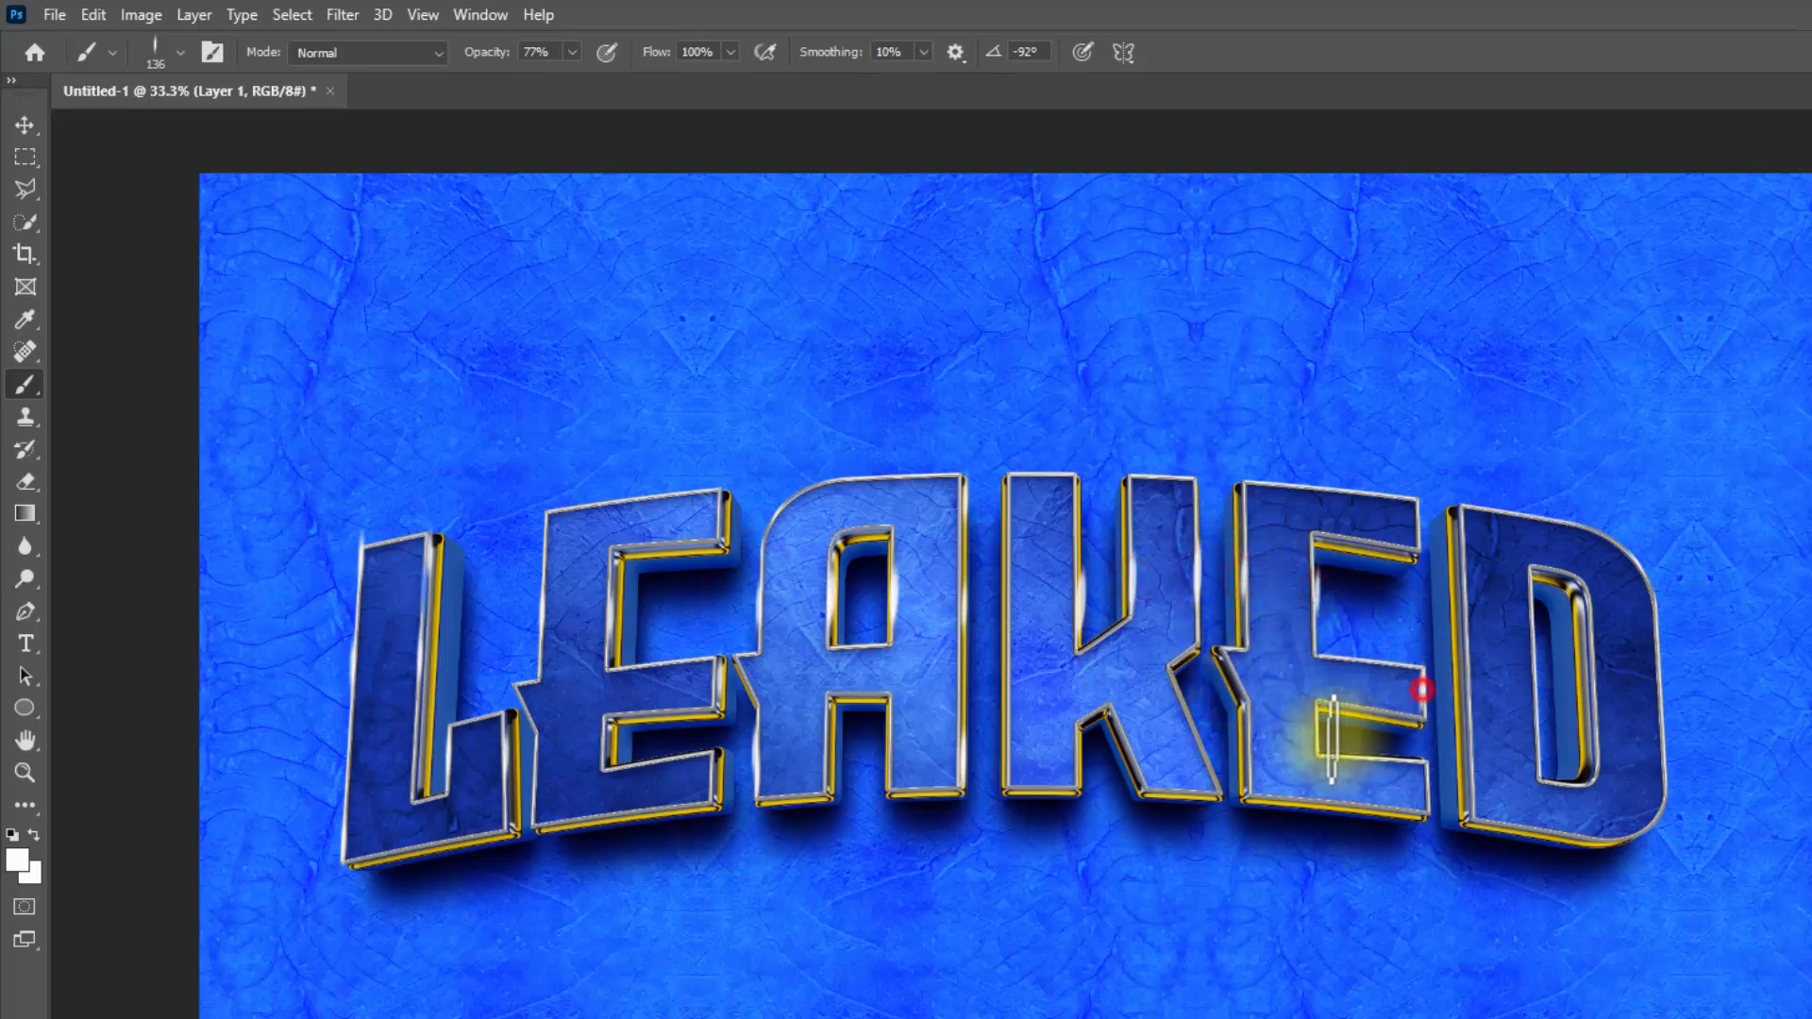
click(1242, 741)
click(1423, 767)
click(1468, 656)
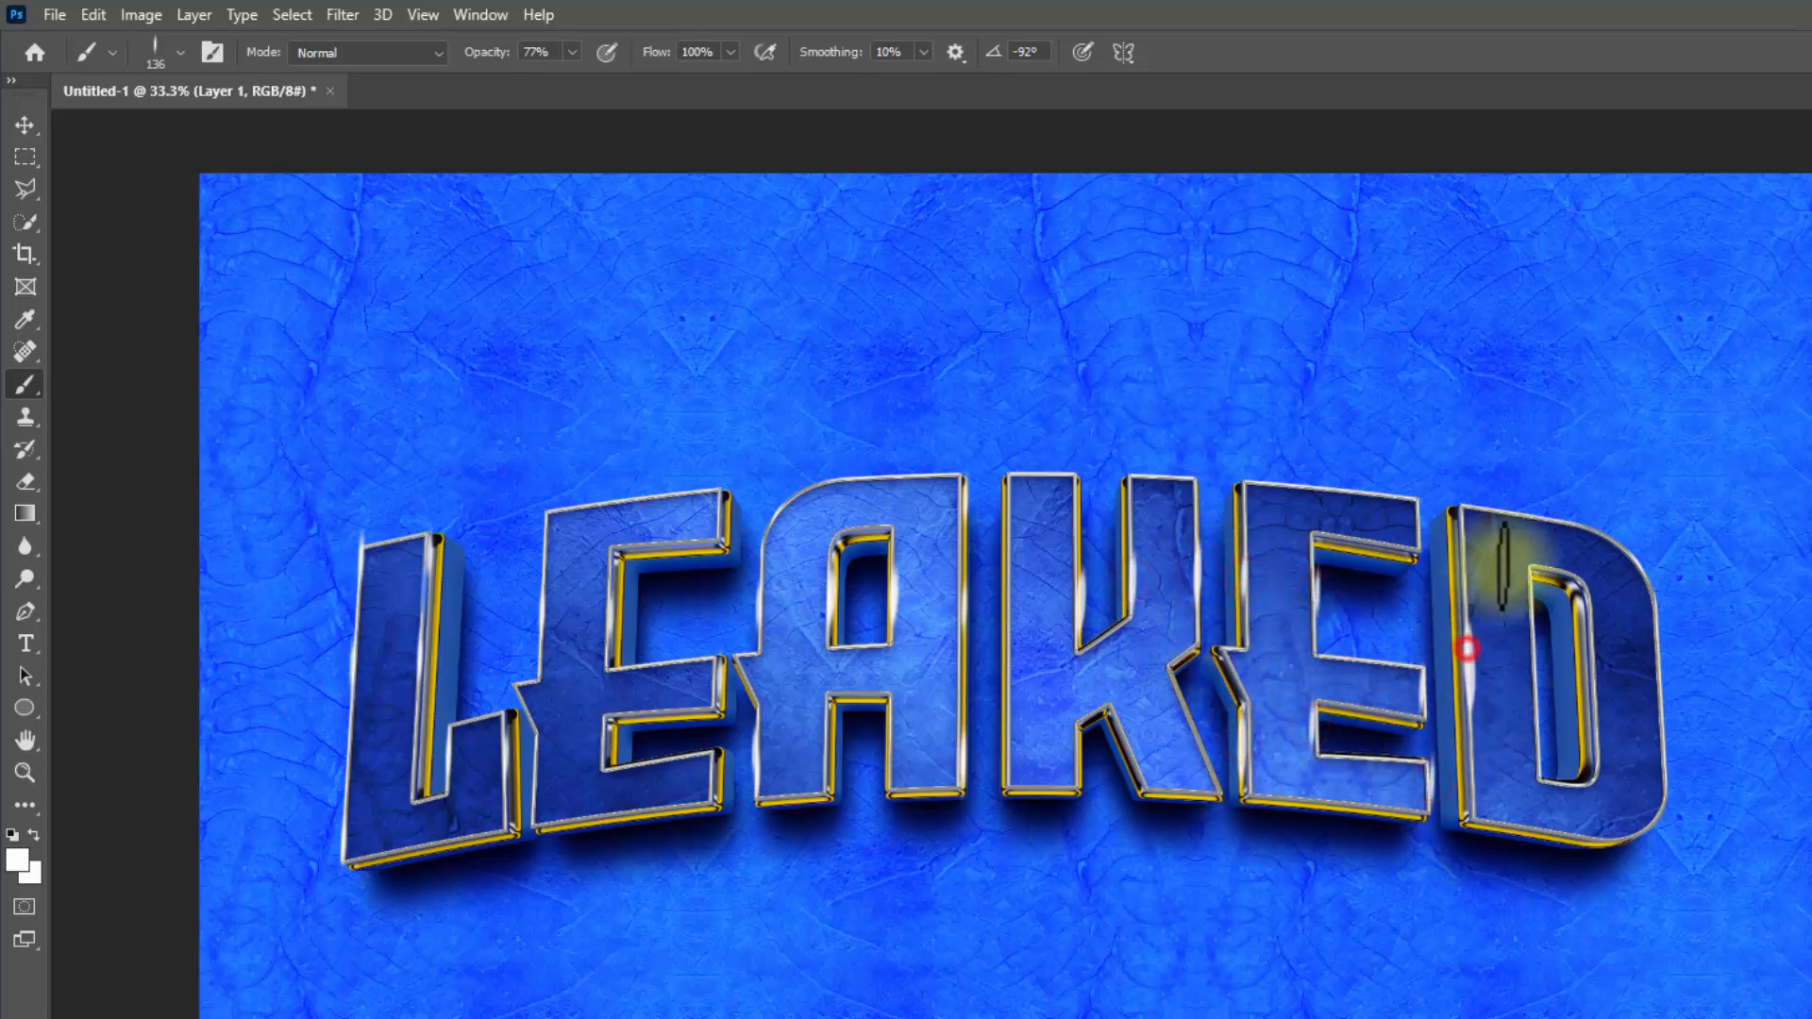
click(1594, 642)
click(1456, 523)
click(1418, 522)
click(1246, 512)
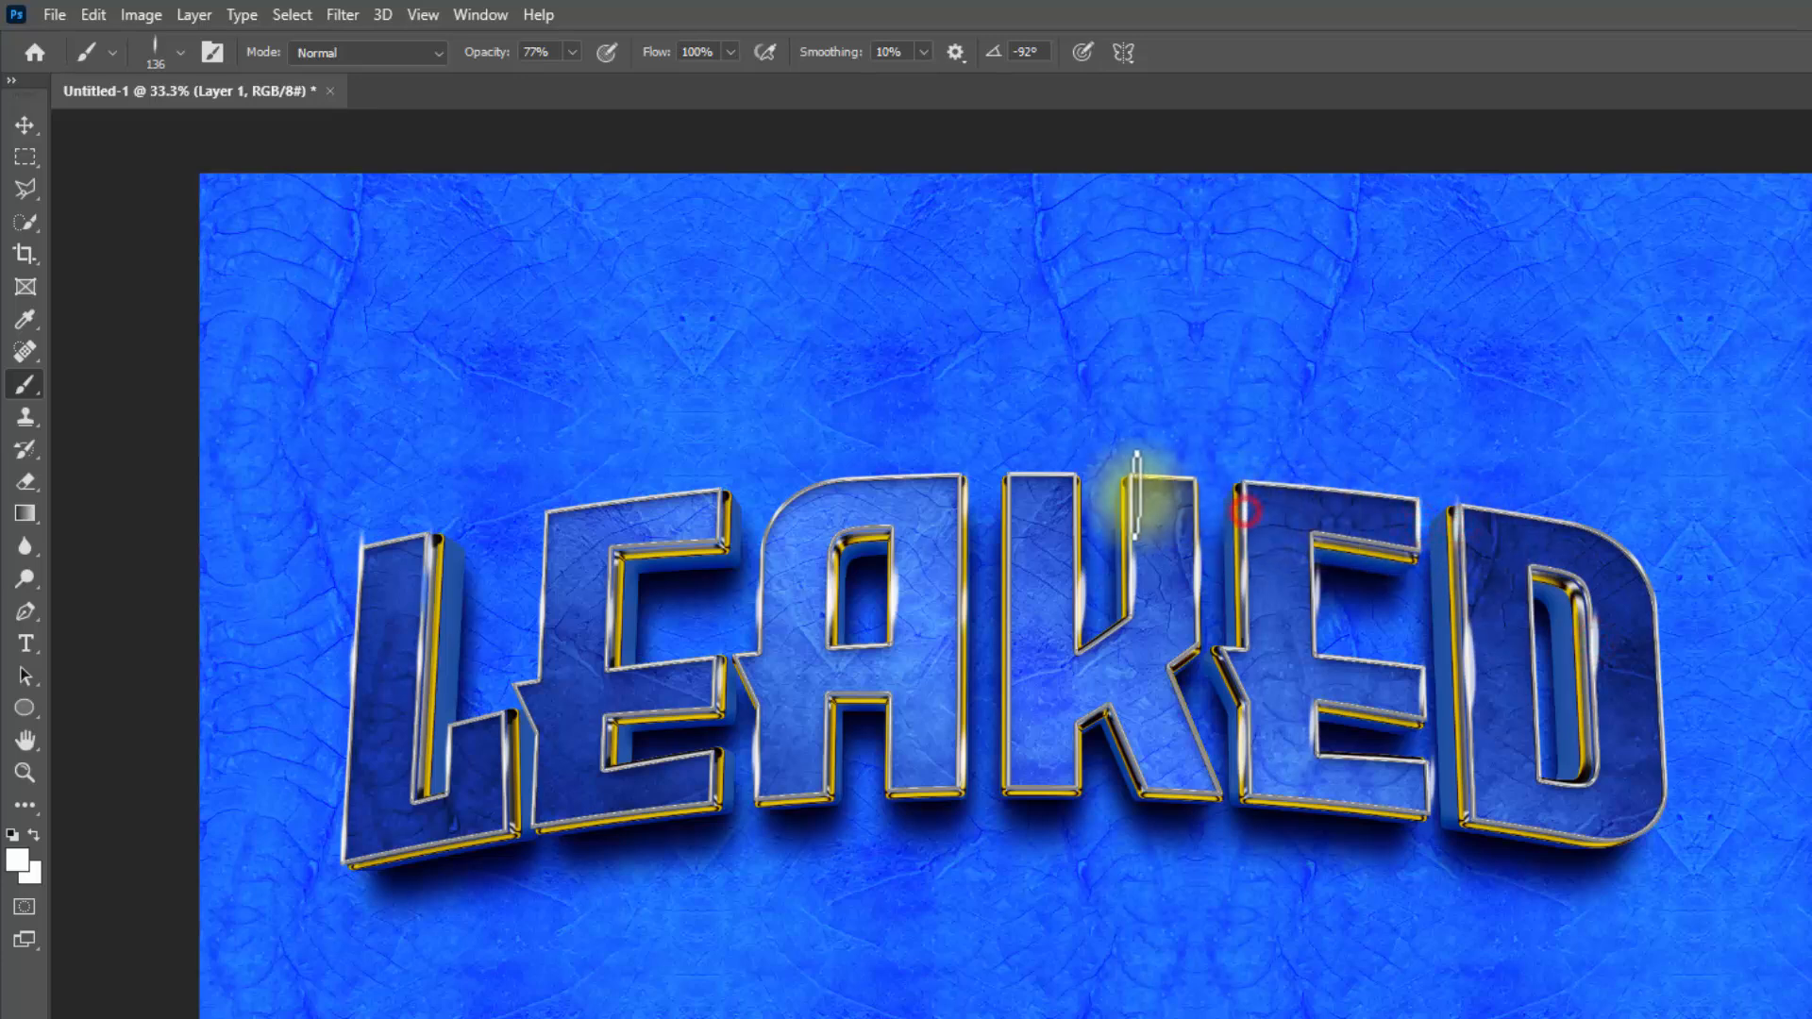
click(1129, 495)
click(1008, 499)
click(1662, 749)
click(1655, 617)
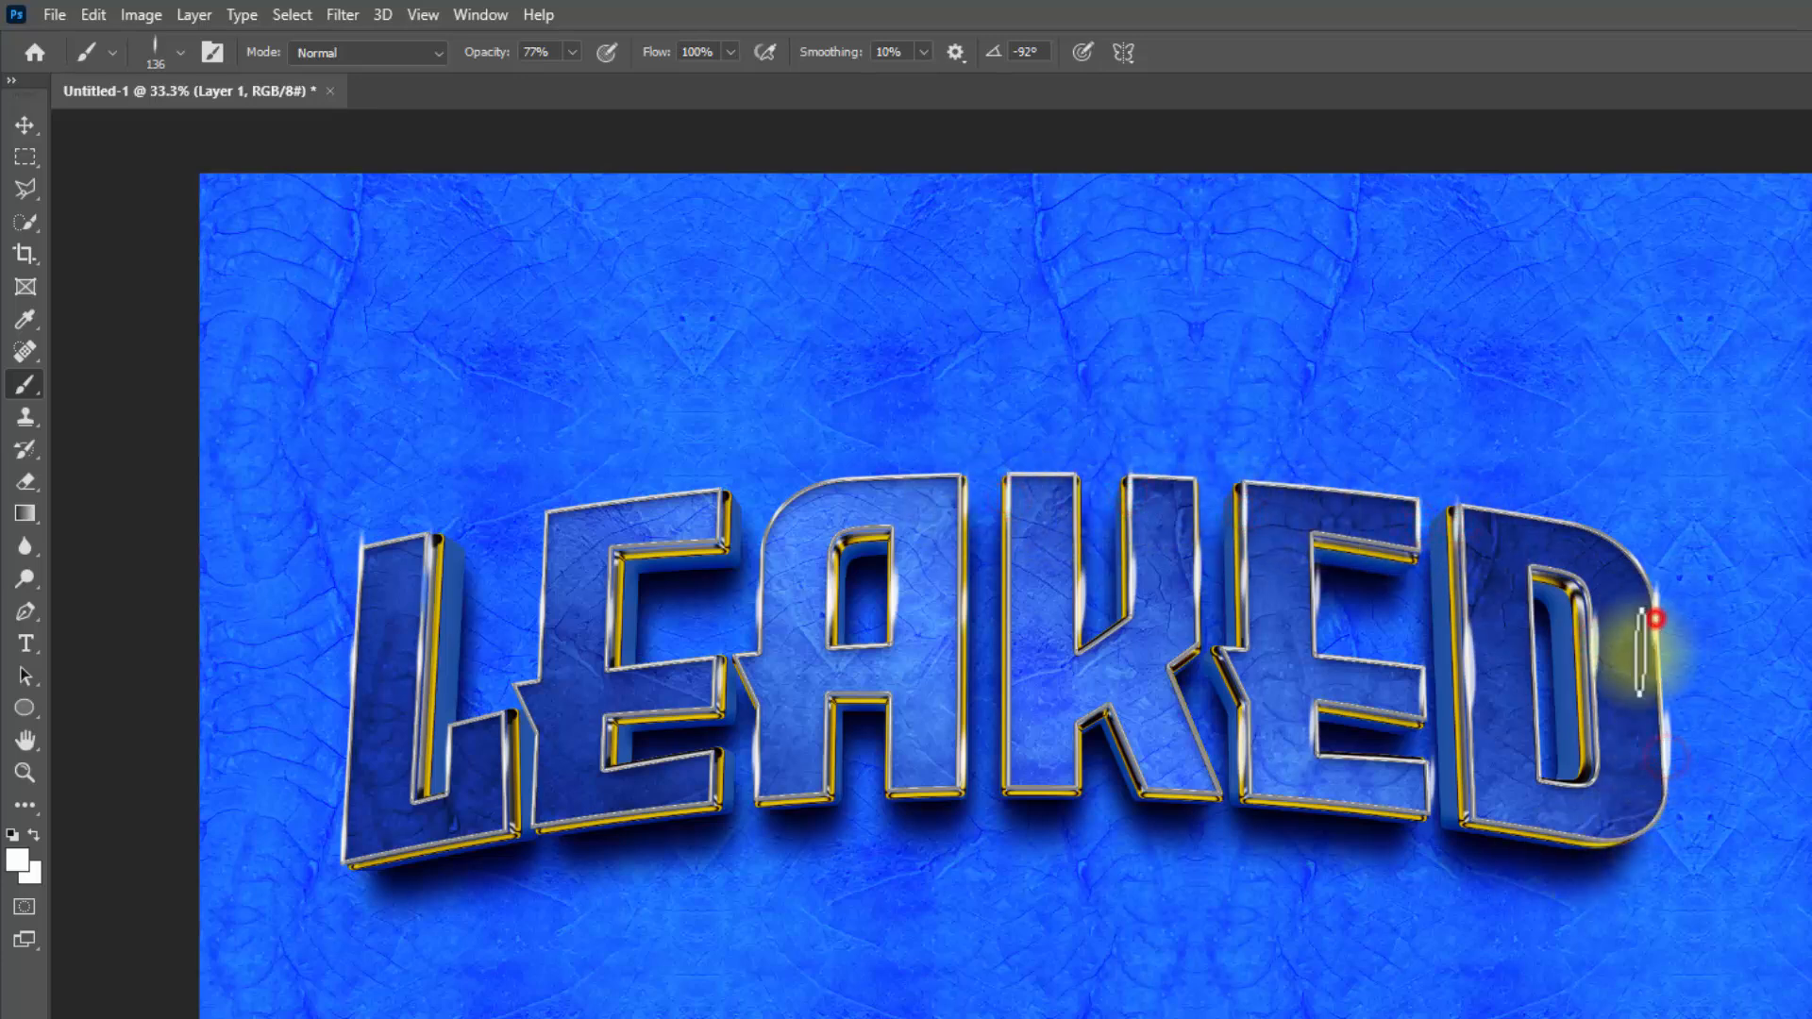
click(1597, 755)
click(1531, 672)
click(1461, 818)
click(1248, 795)
click(1140, 767)
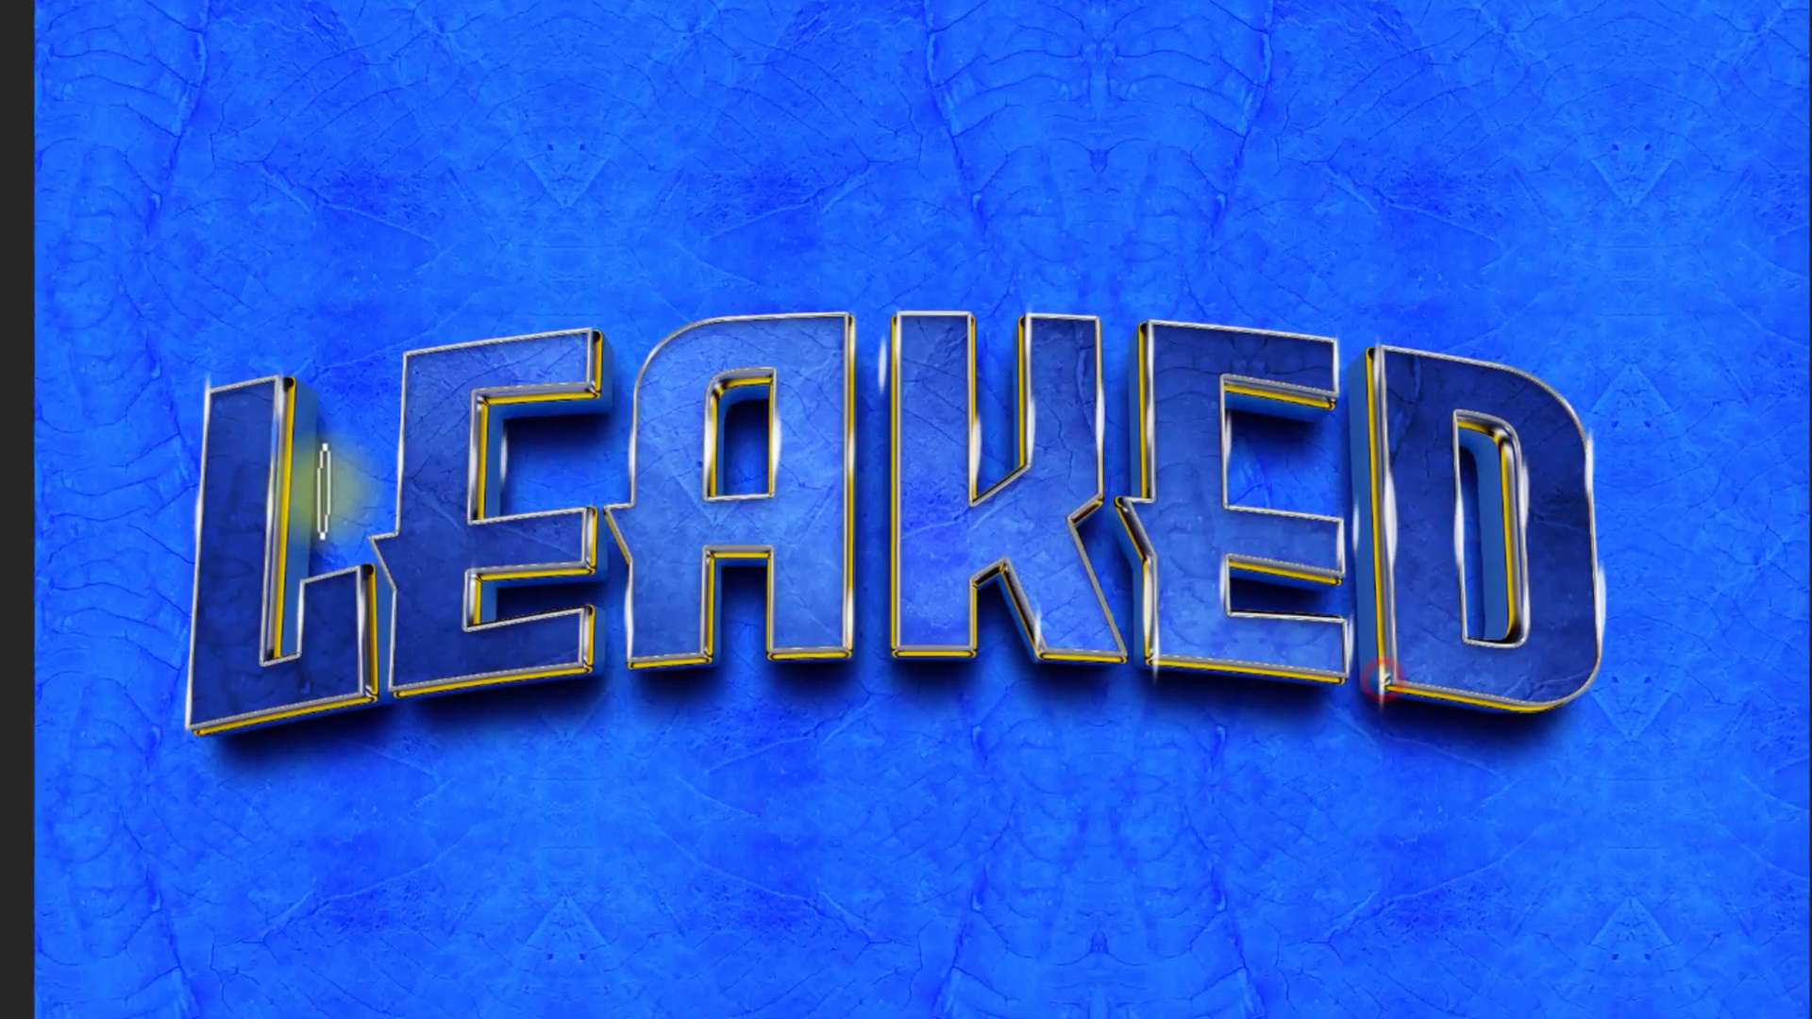
click(460, 639)
click(638, 603)
click(994, 523)
click(1438, 671)
click(1342, 349)
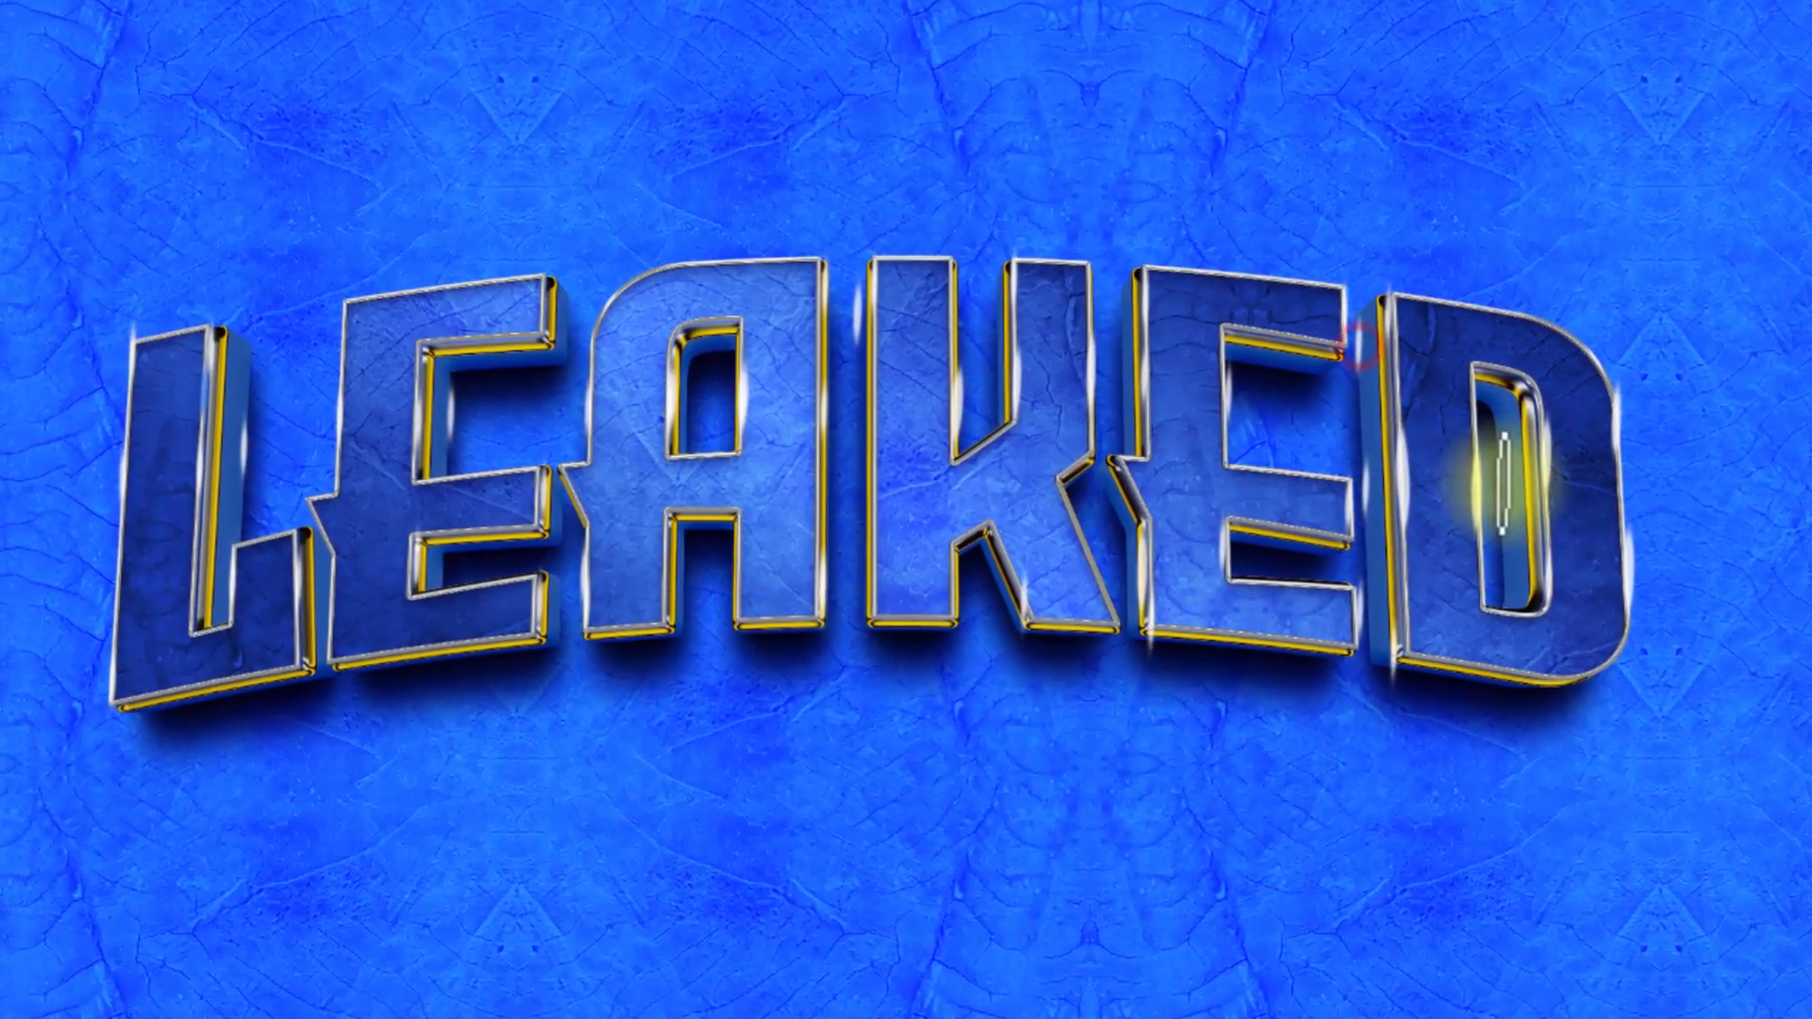
click(1476, 489)
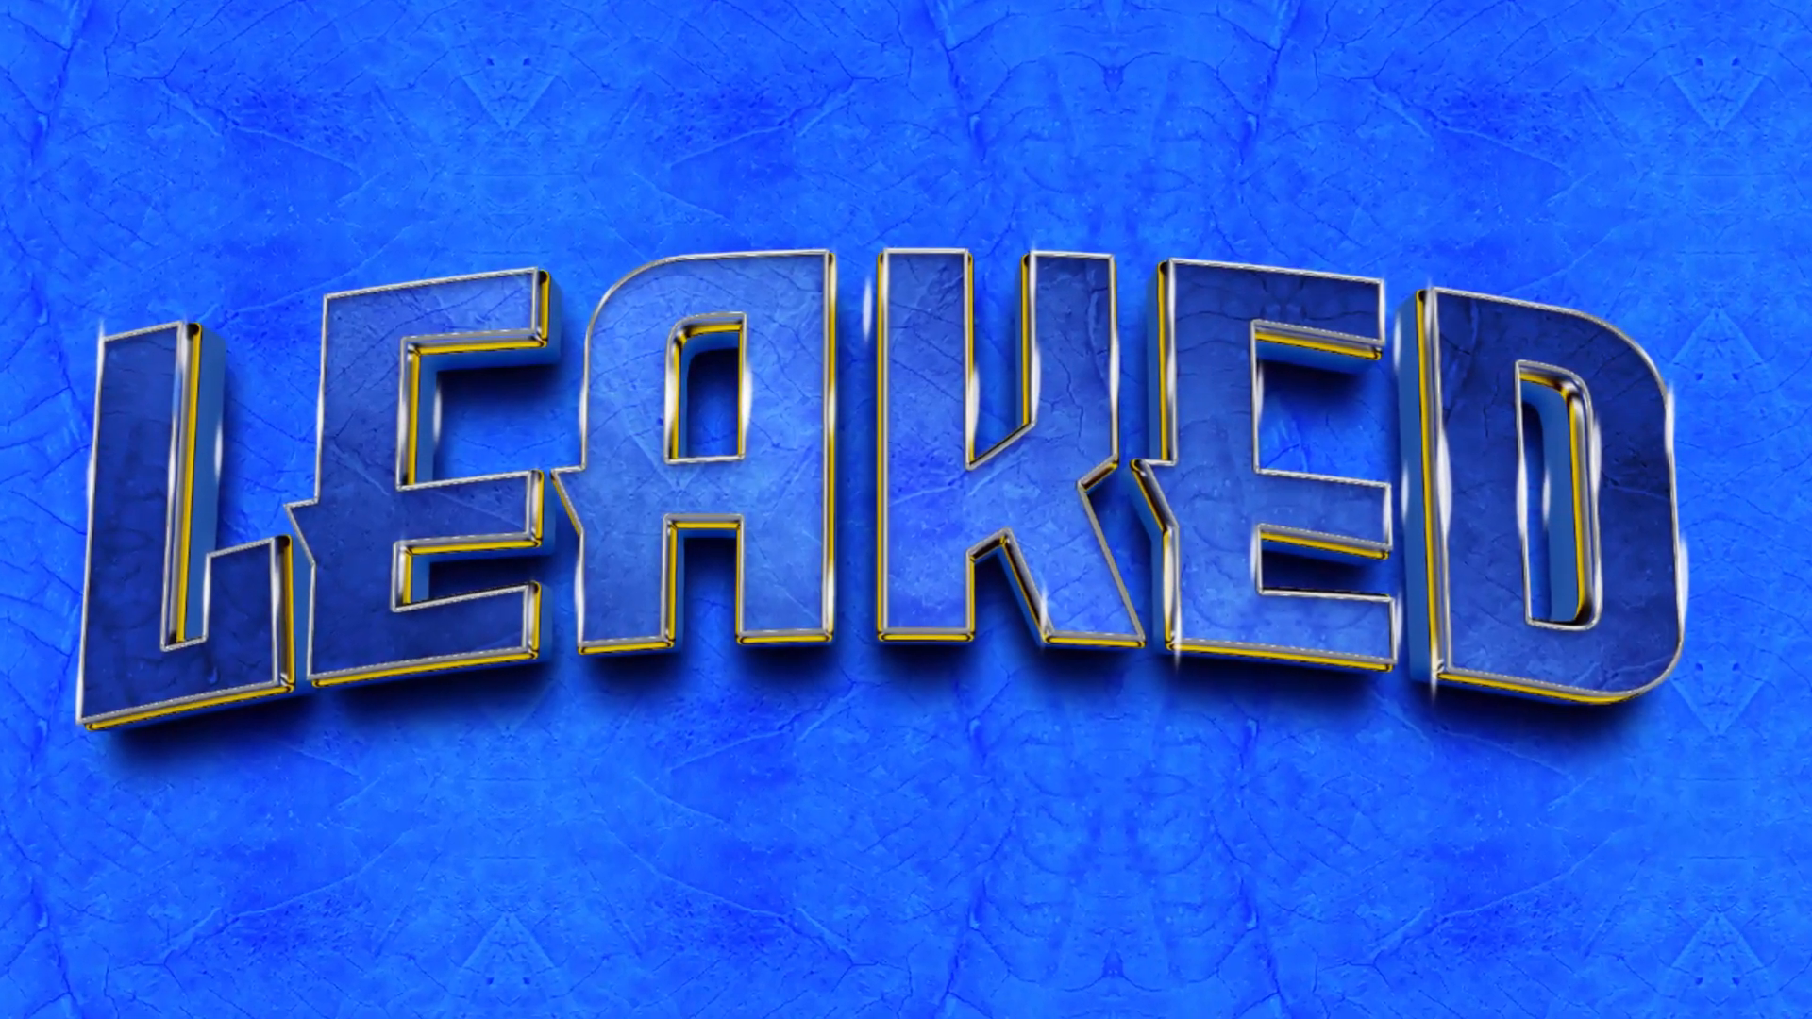